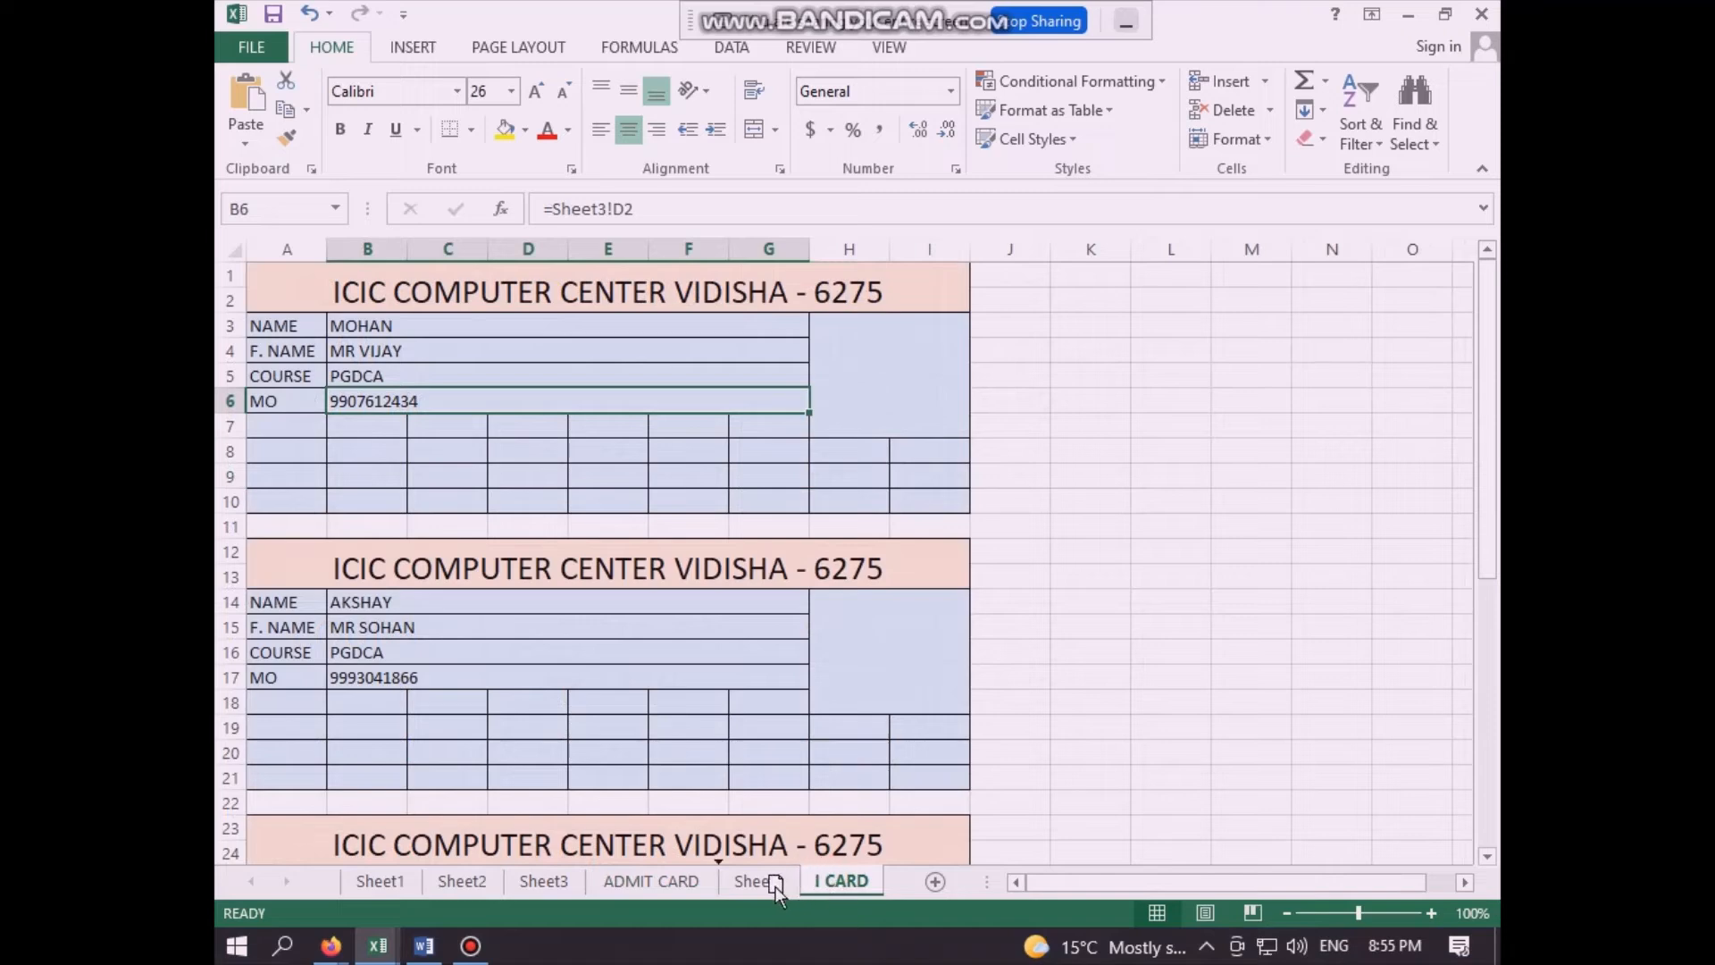
- Review the finished ADMIT CARD and I CARD worksheets and the student data on Sheet3 that feeds them
click(652, 881)
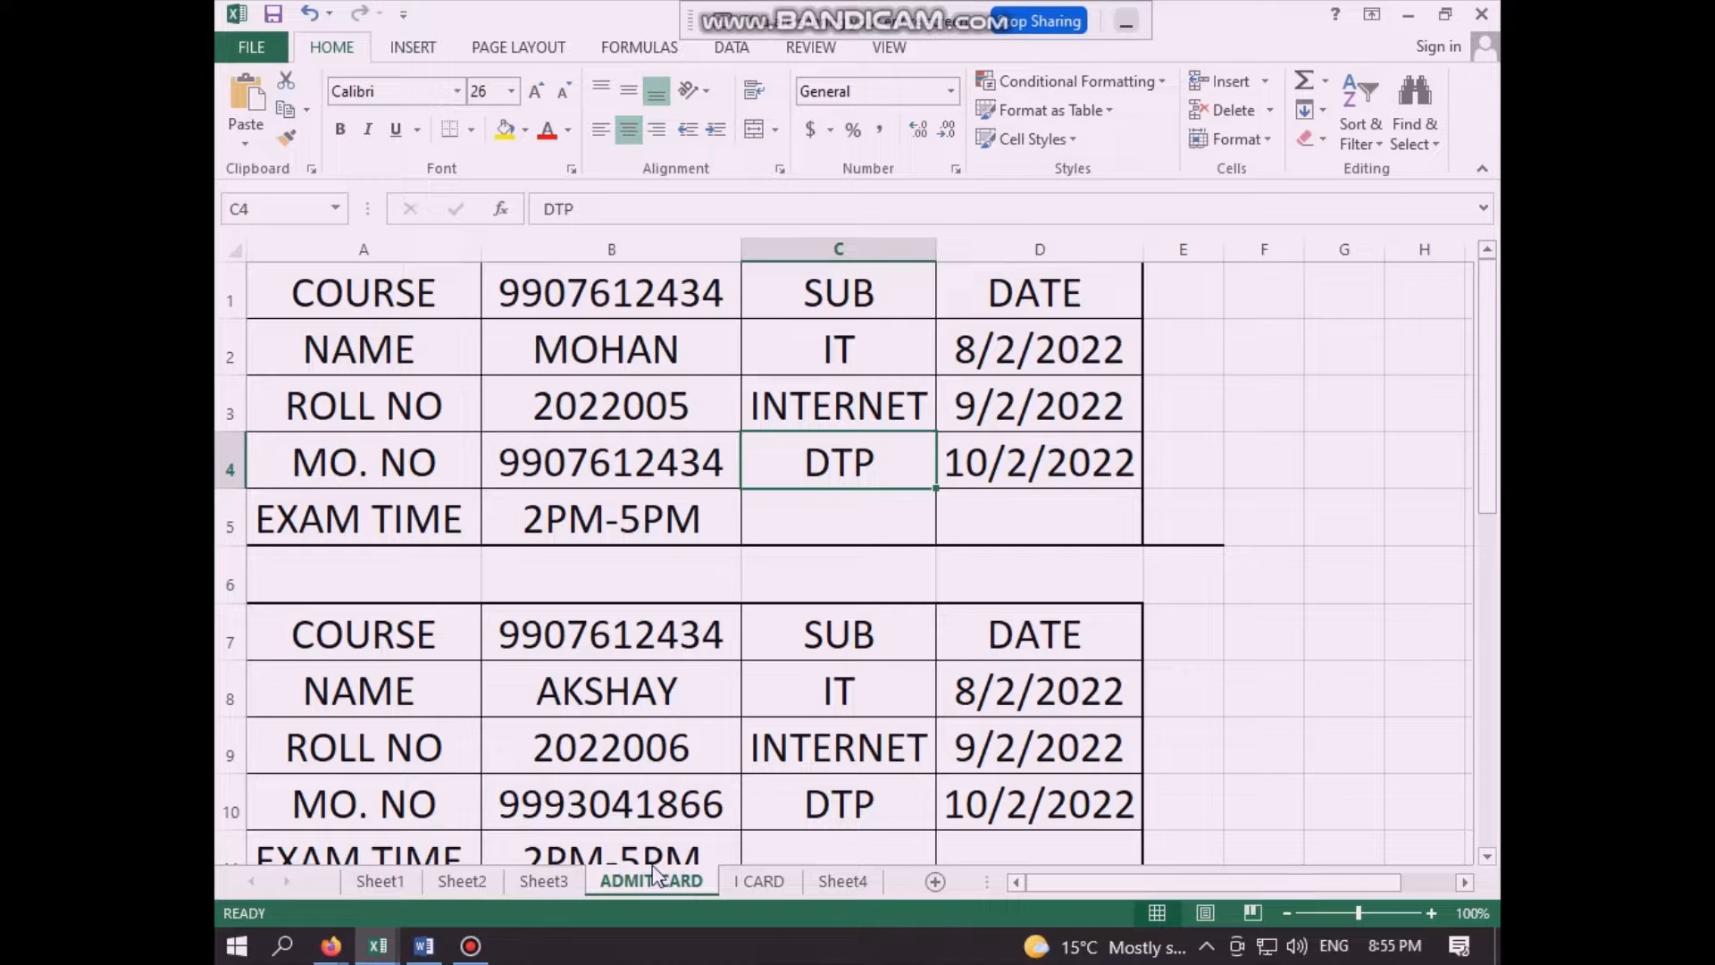
click(765, 882)
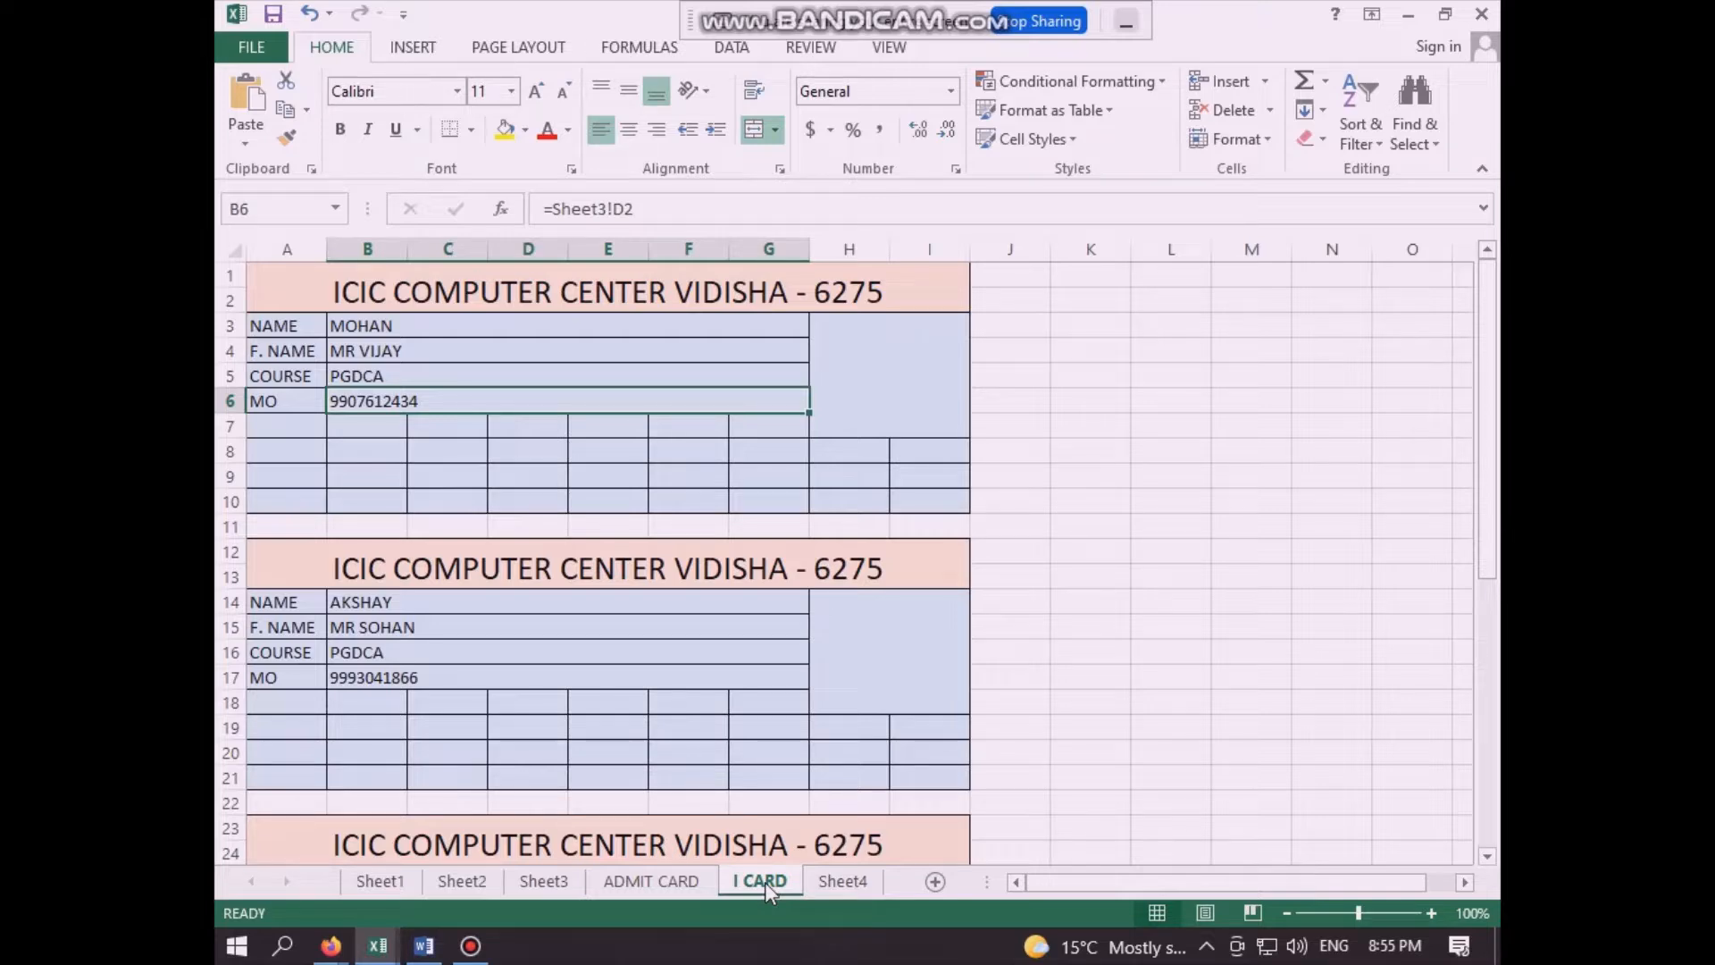
click(555, 889)
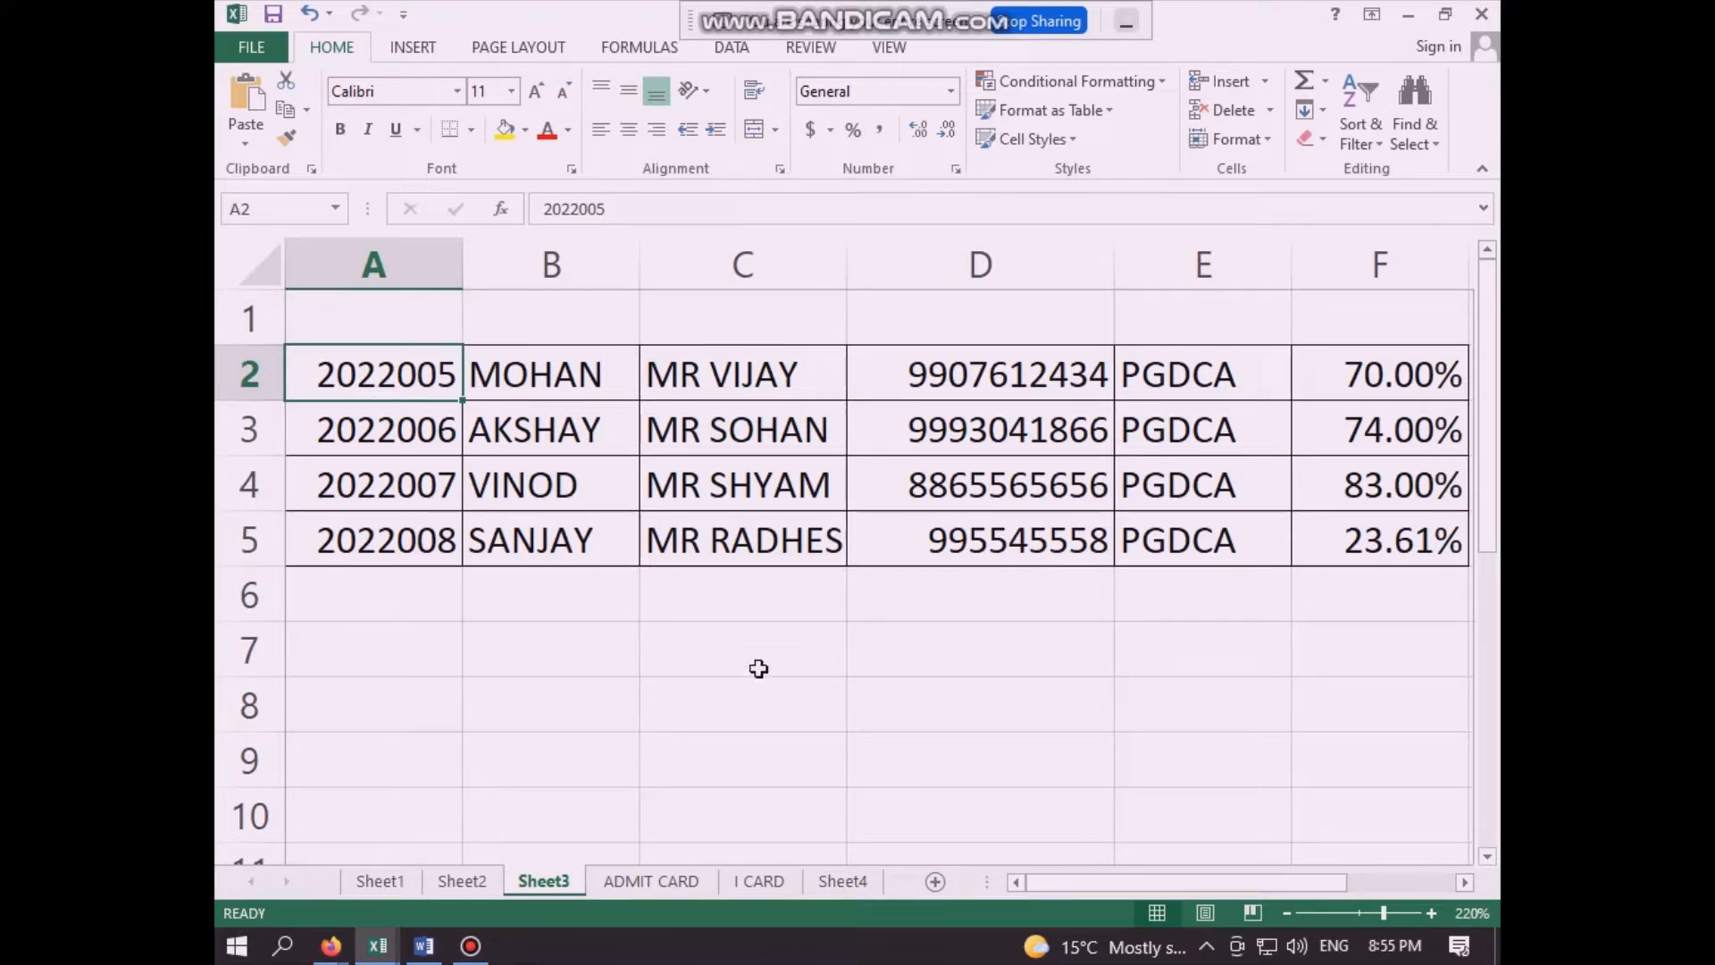
click(684, 878)
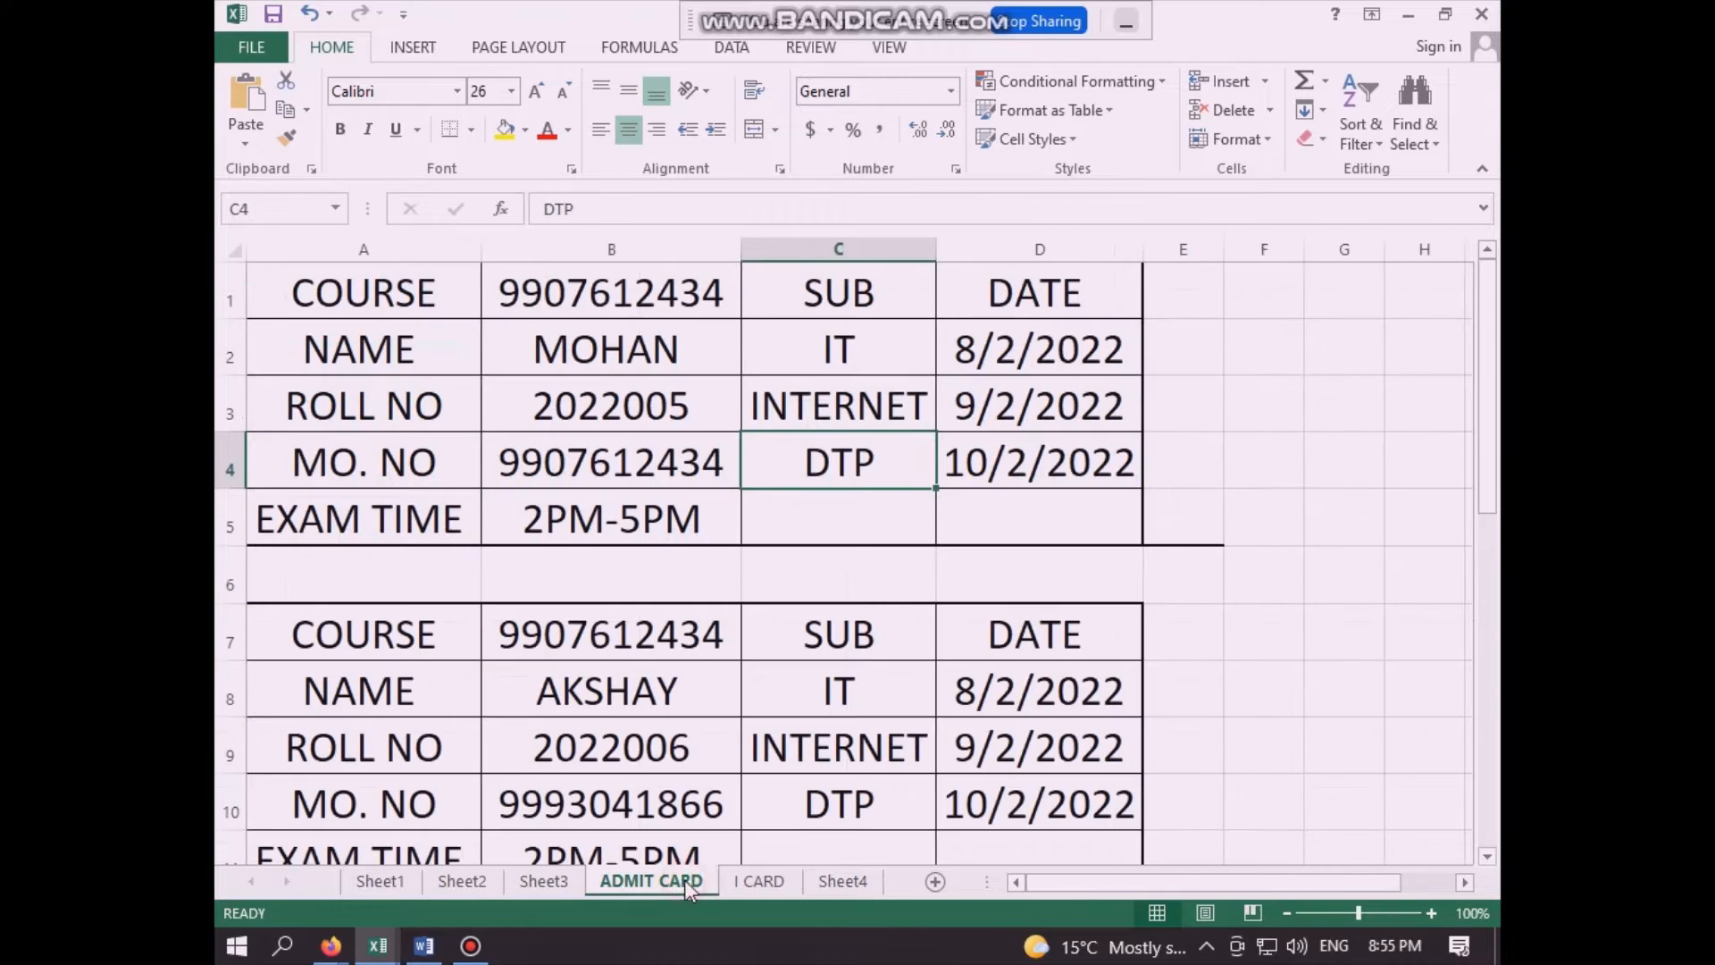
click(766, 880)
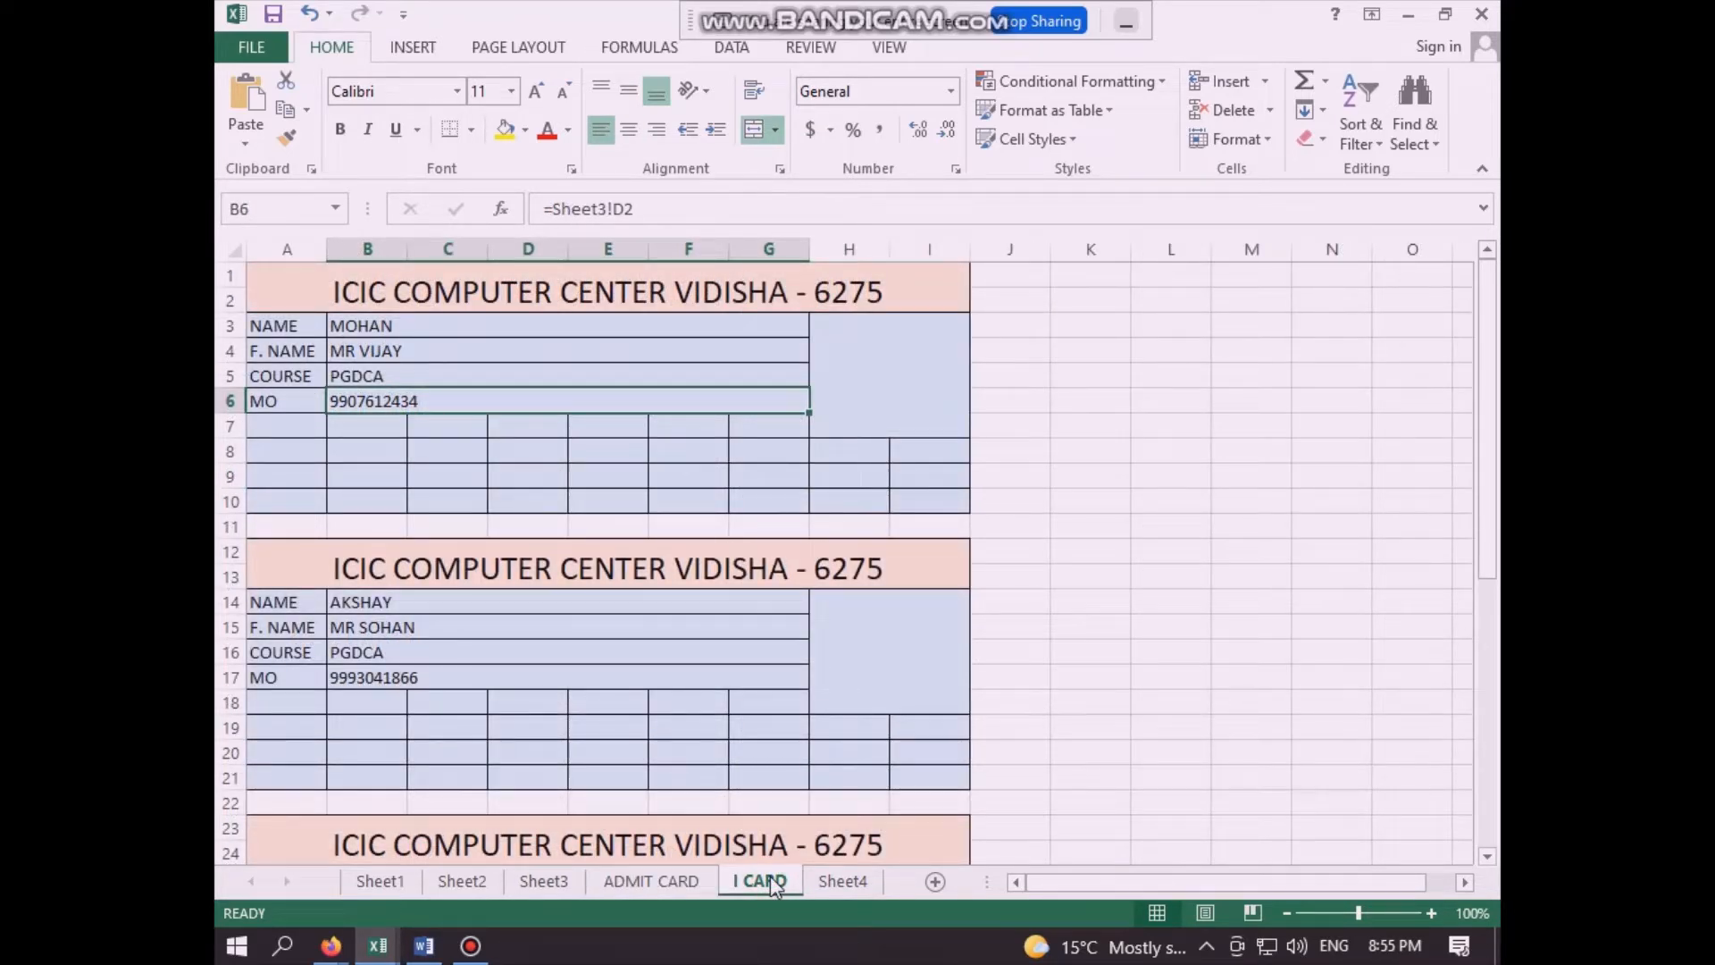
click(645, 882)
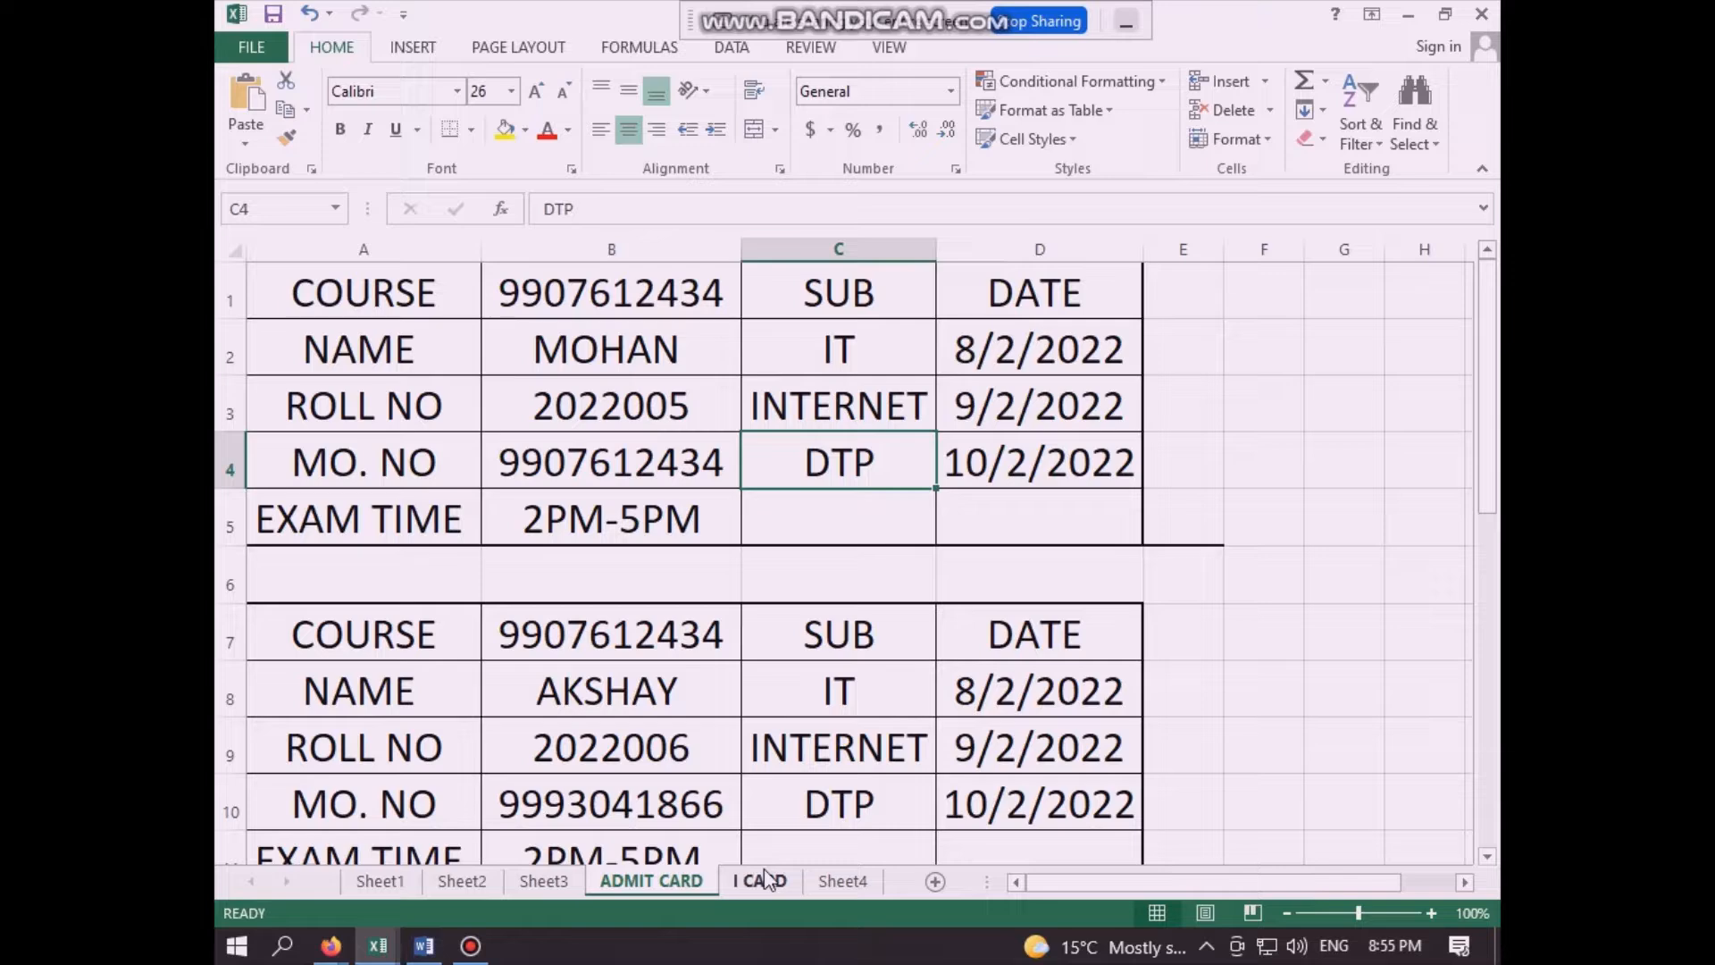
click(544, 880)
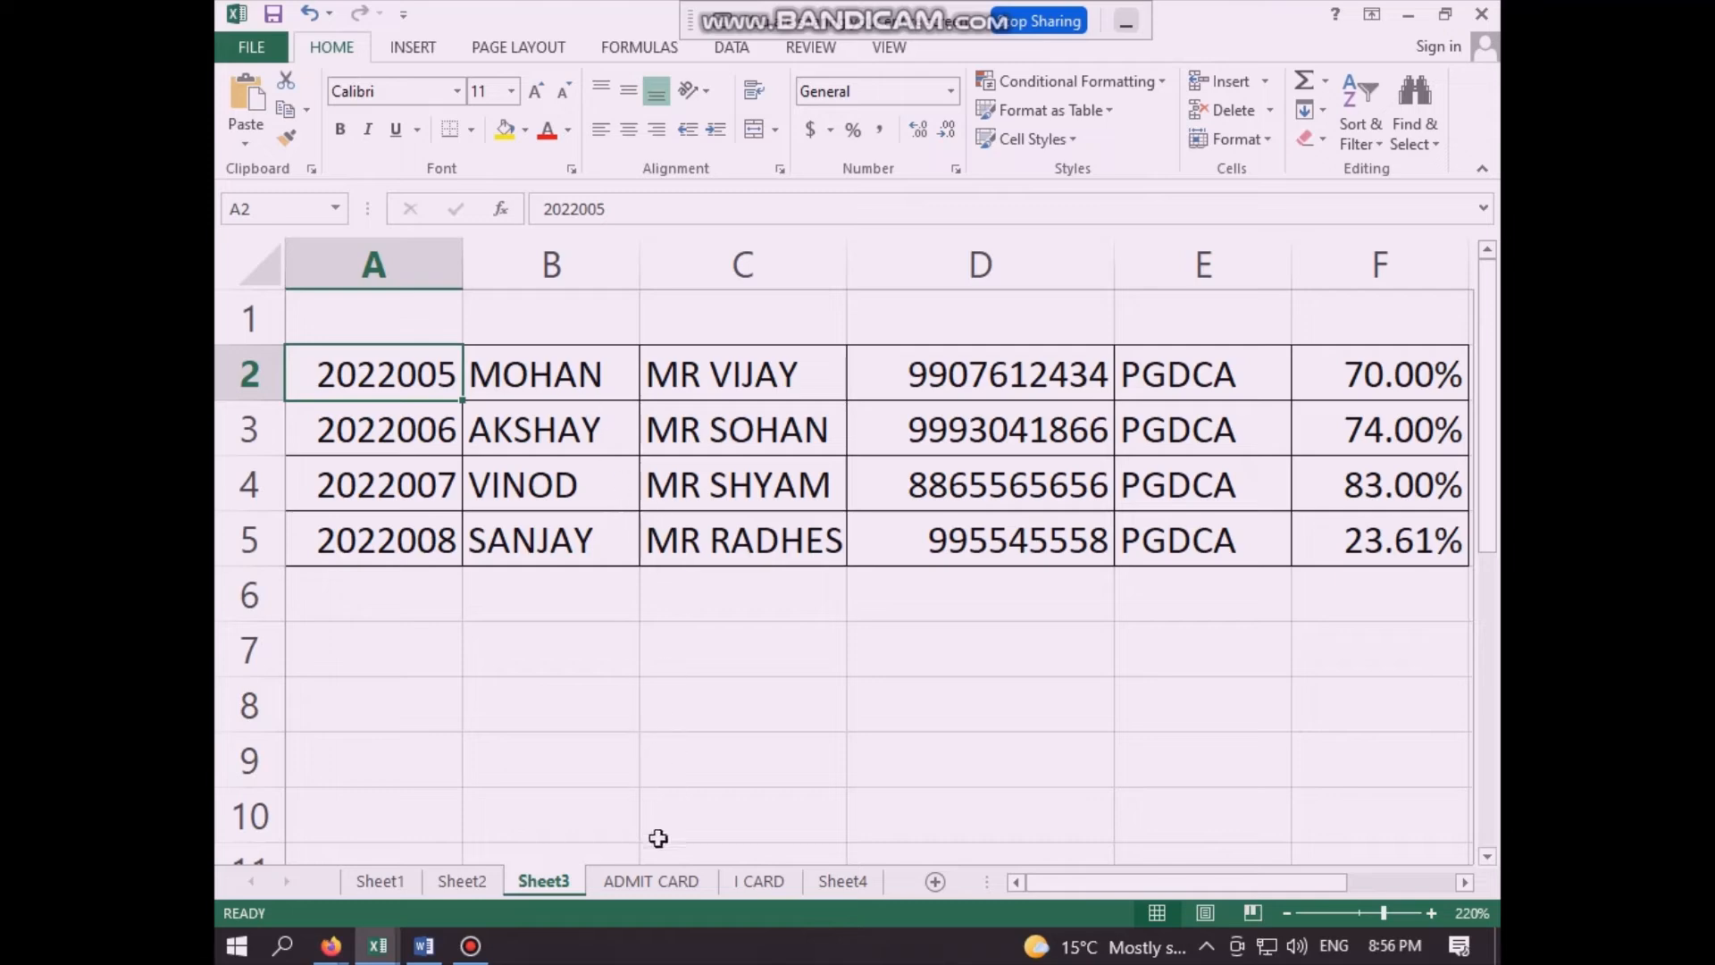
click(662, 882)
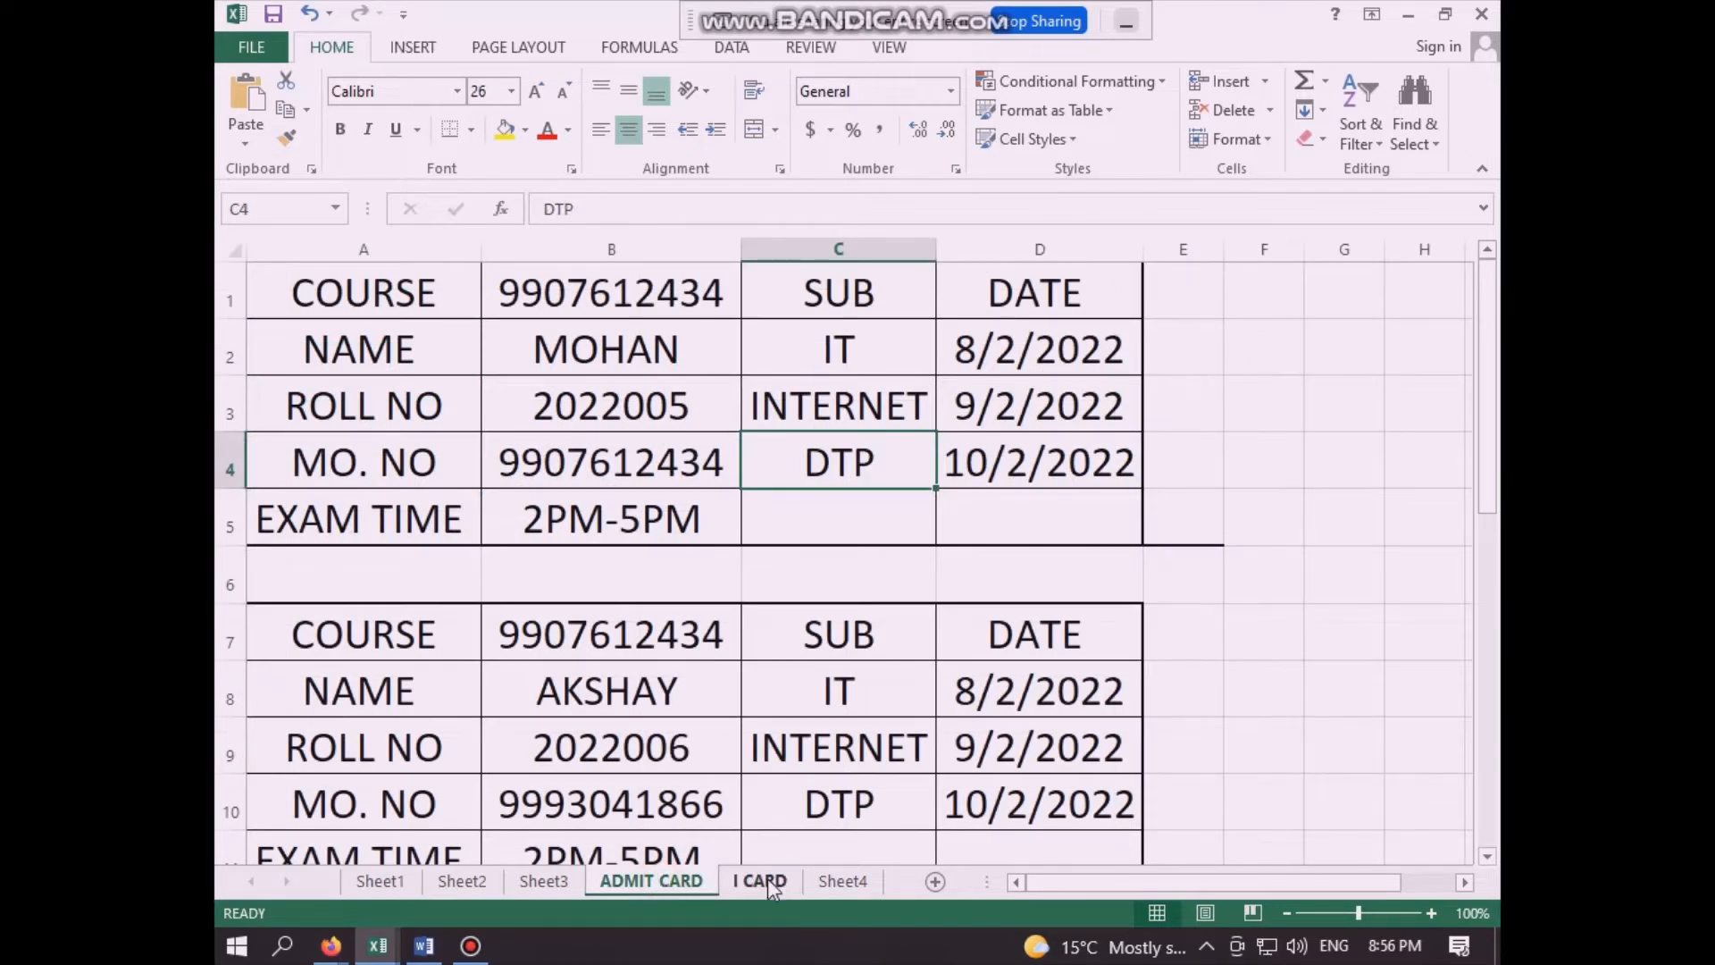
click(766, 881)
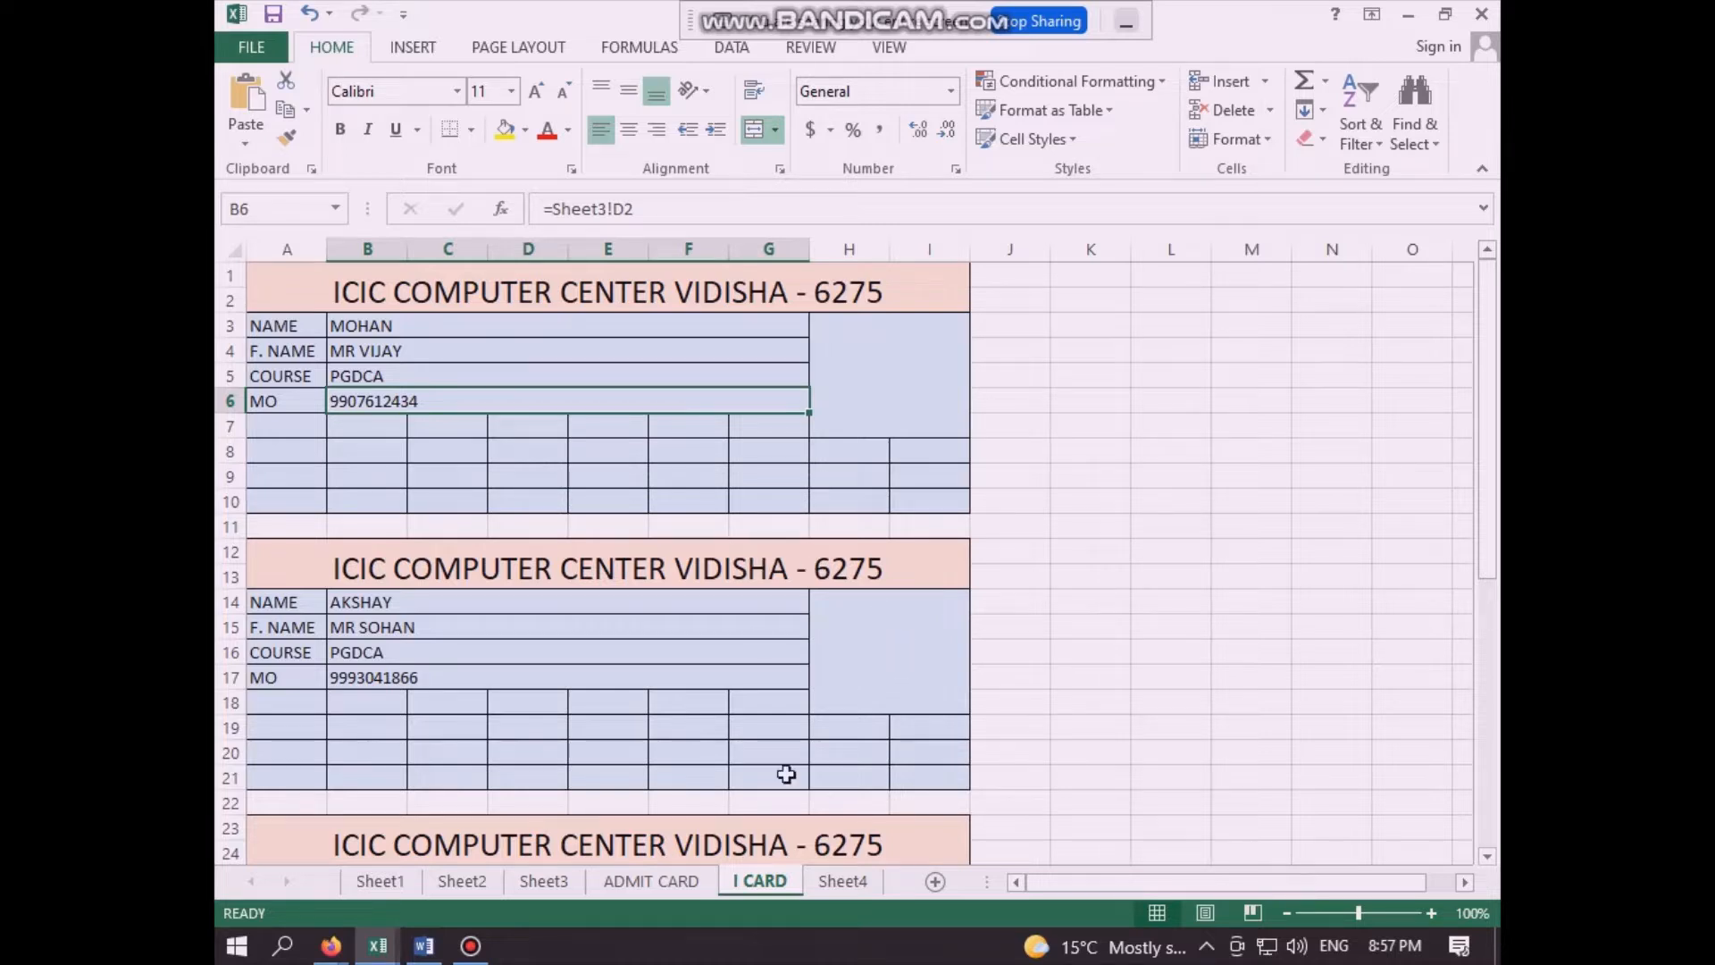
- Add a new blank worksheet directly after the I CARD sheet and make it active
click(936, 882)
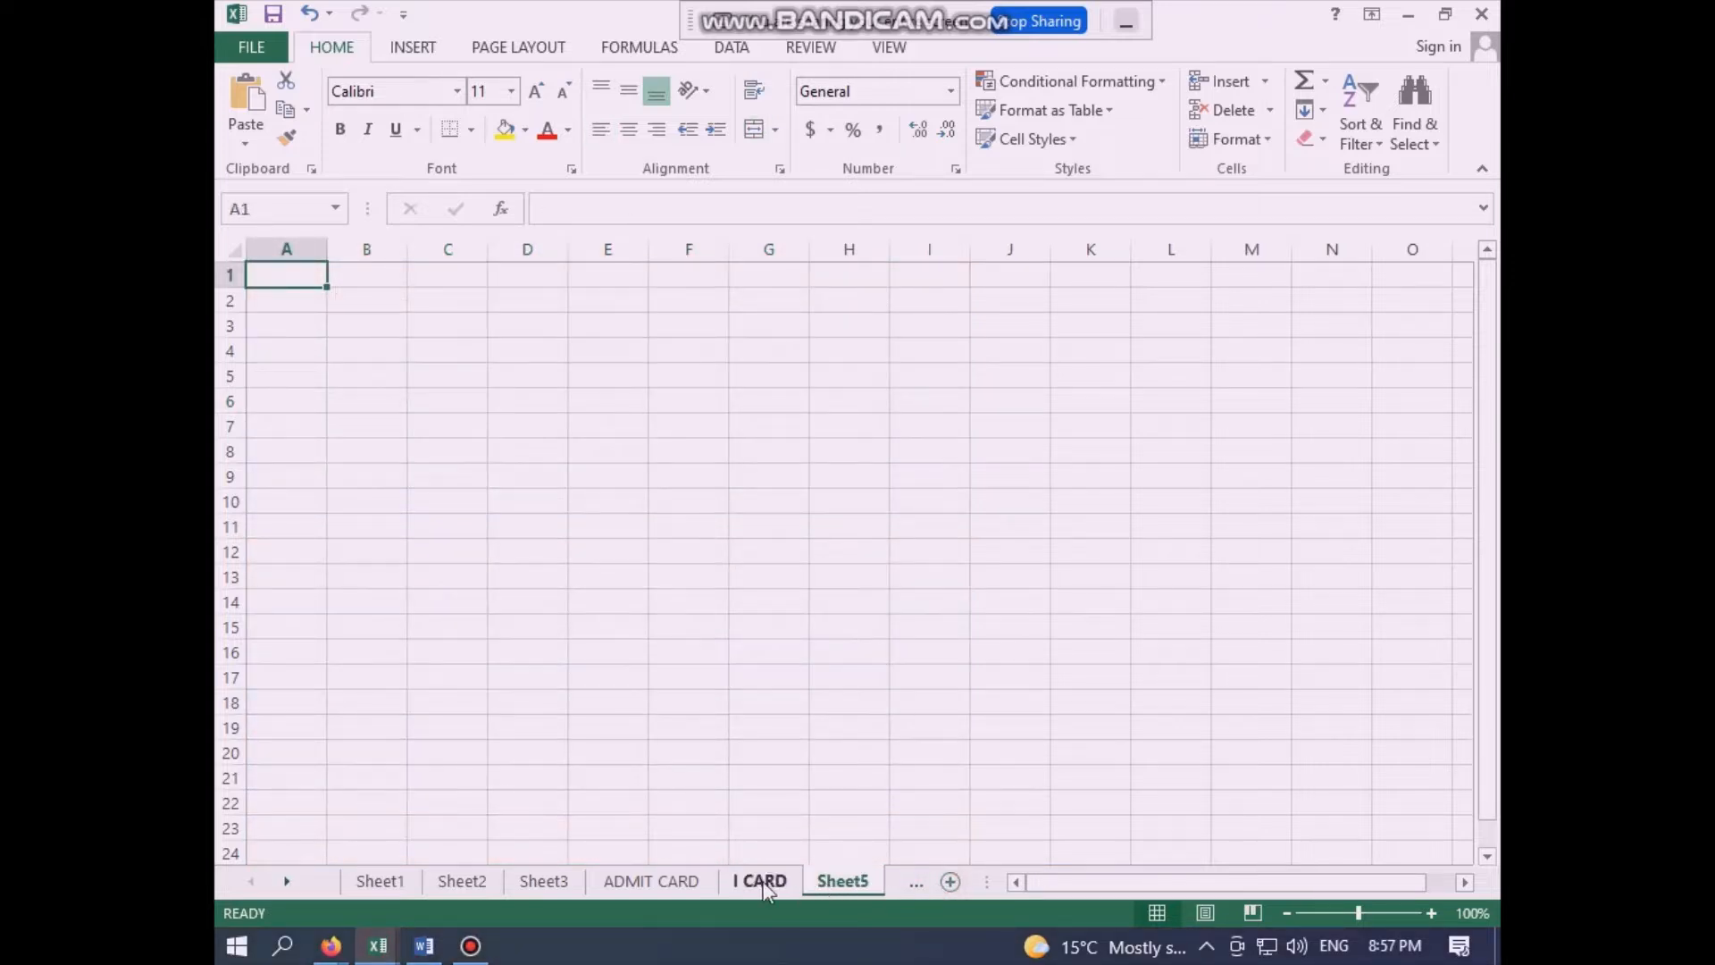
click(764, 880)
click(829, 882)
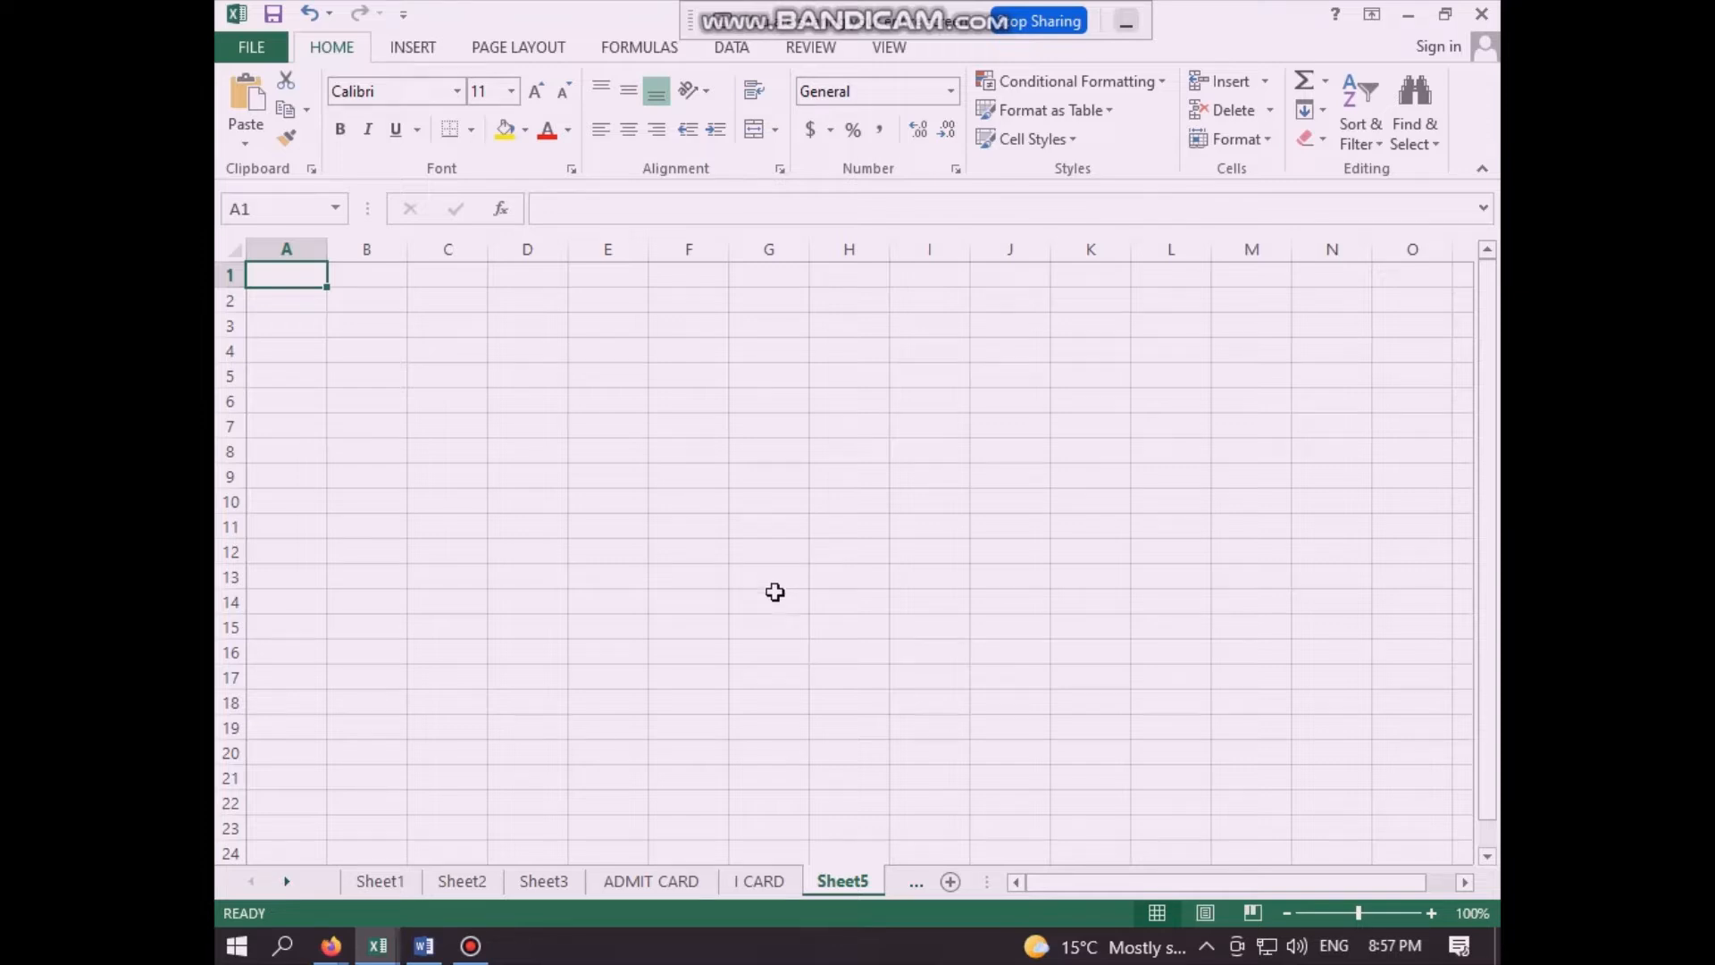
- Open the print preview for the blank sheet and return to the grid so the page-break lines are displayed
click(340, 278)
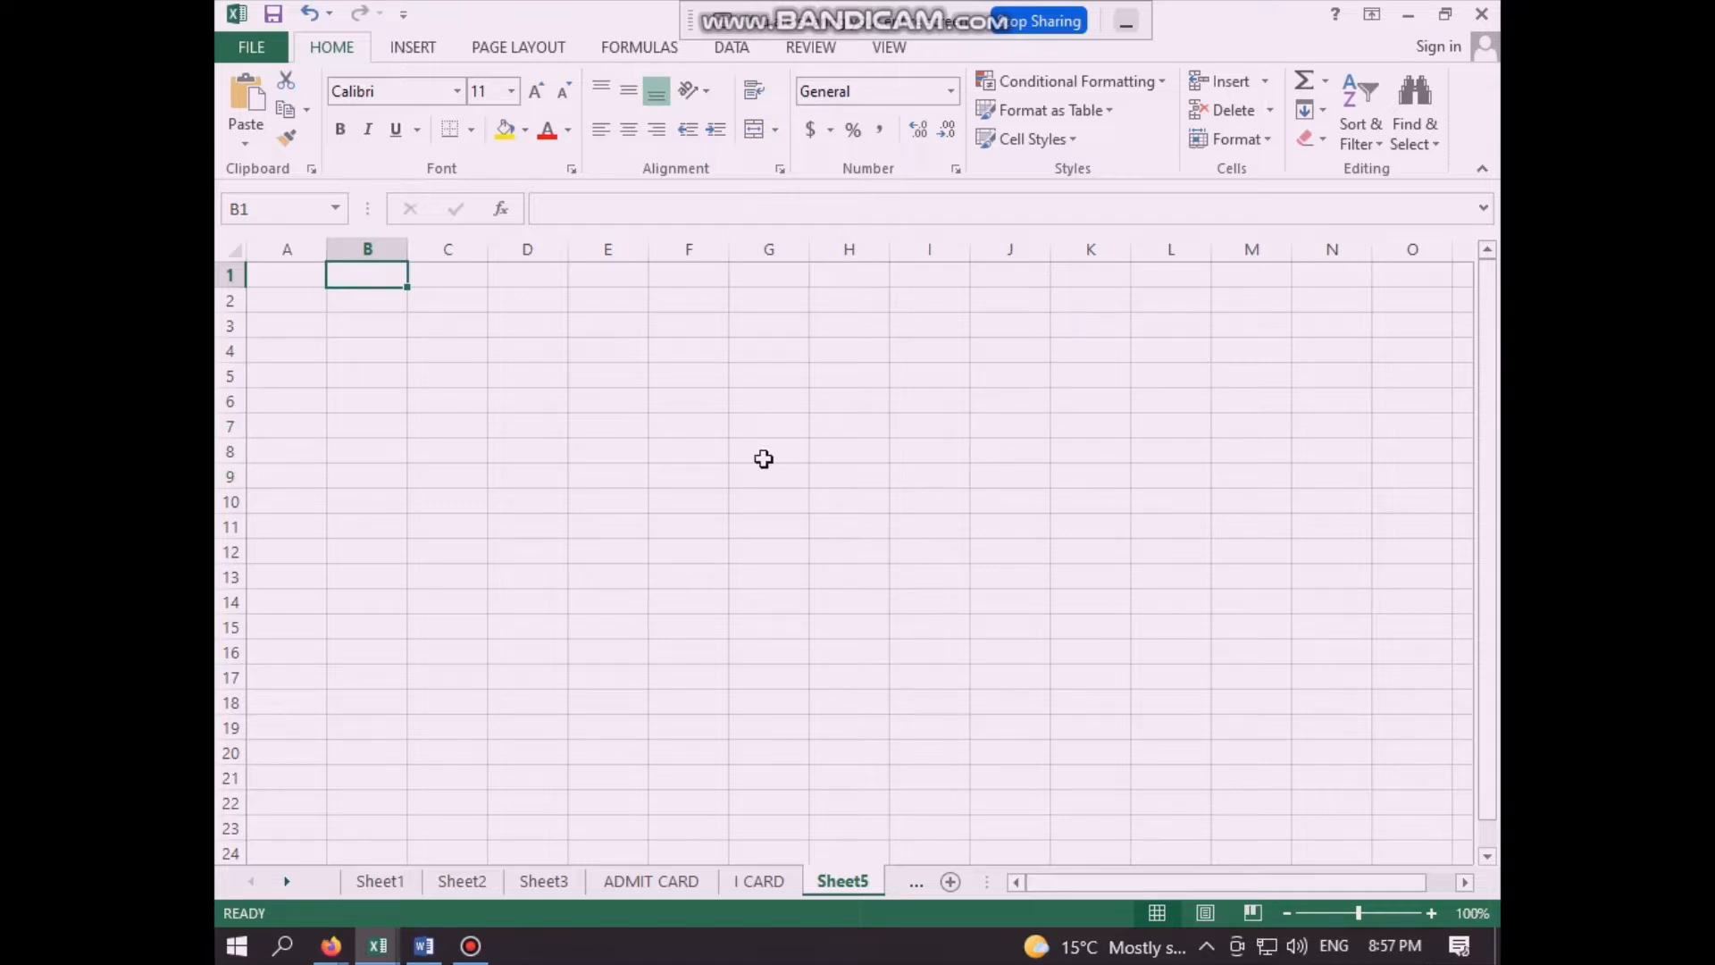
key(ctrl+p)
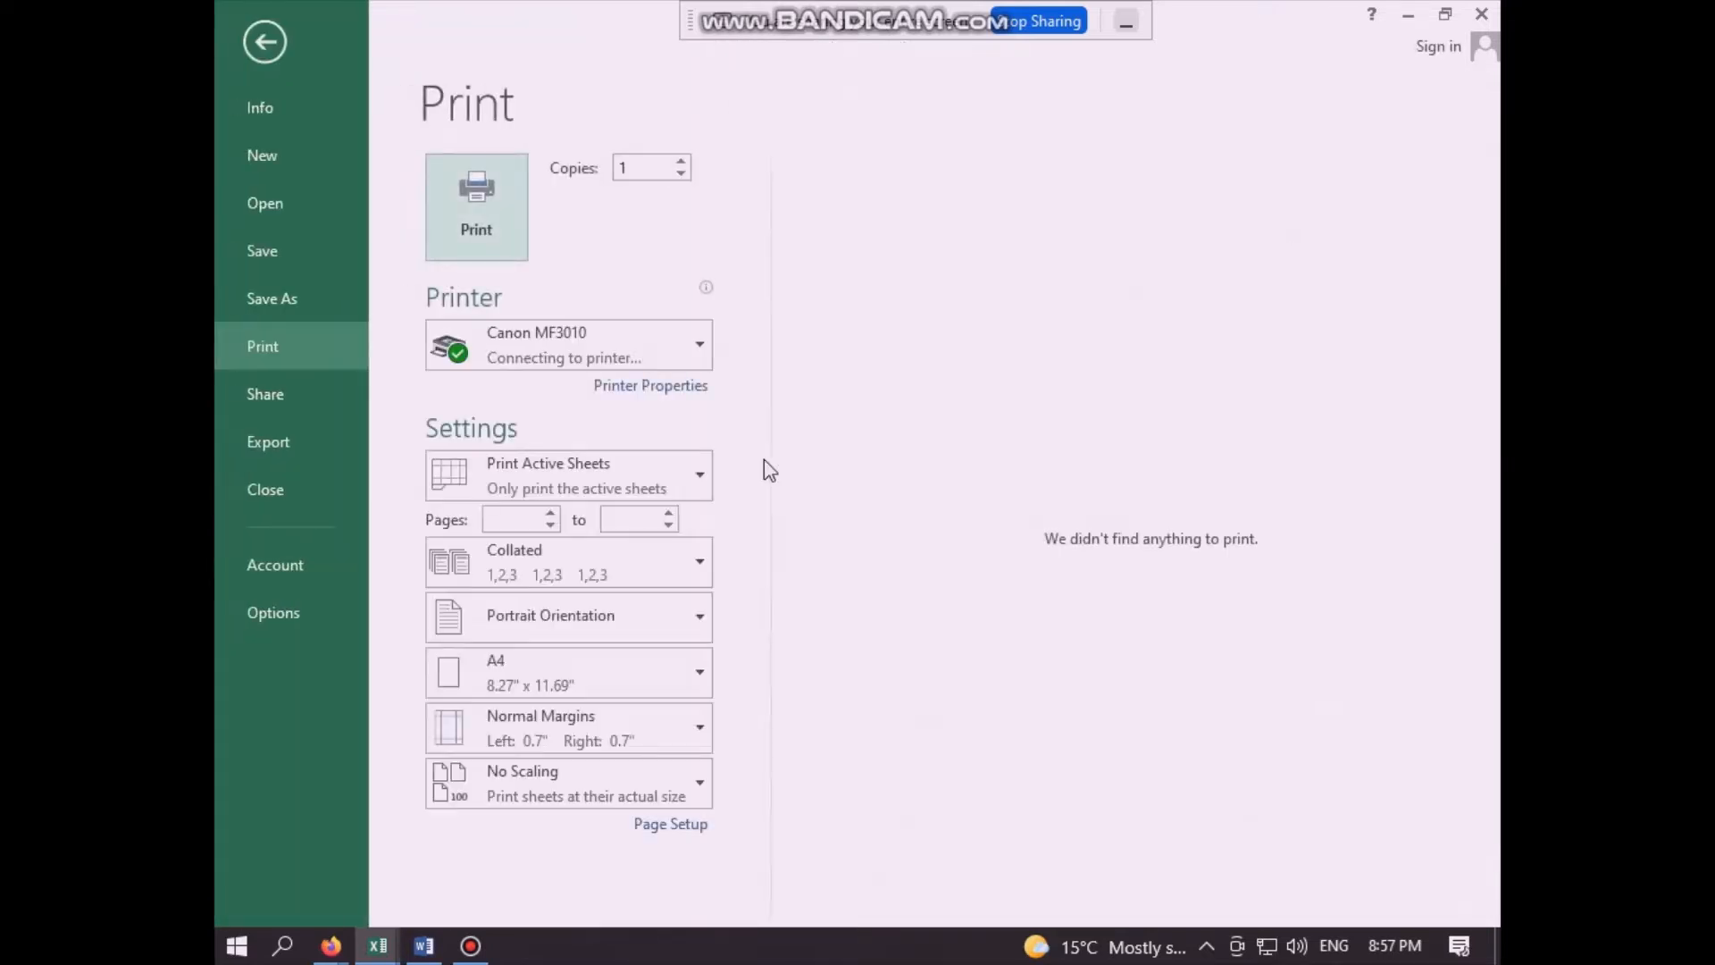
key(Escape)
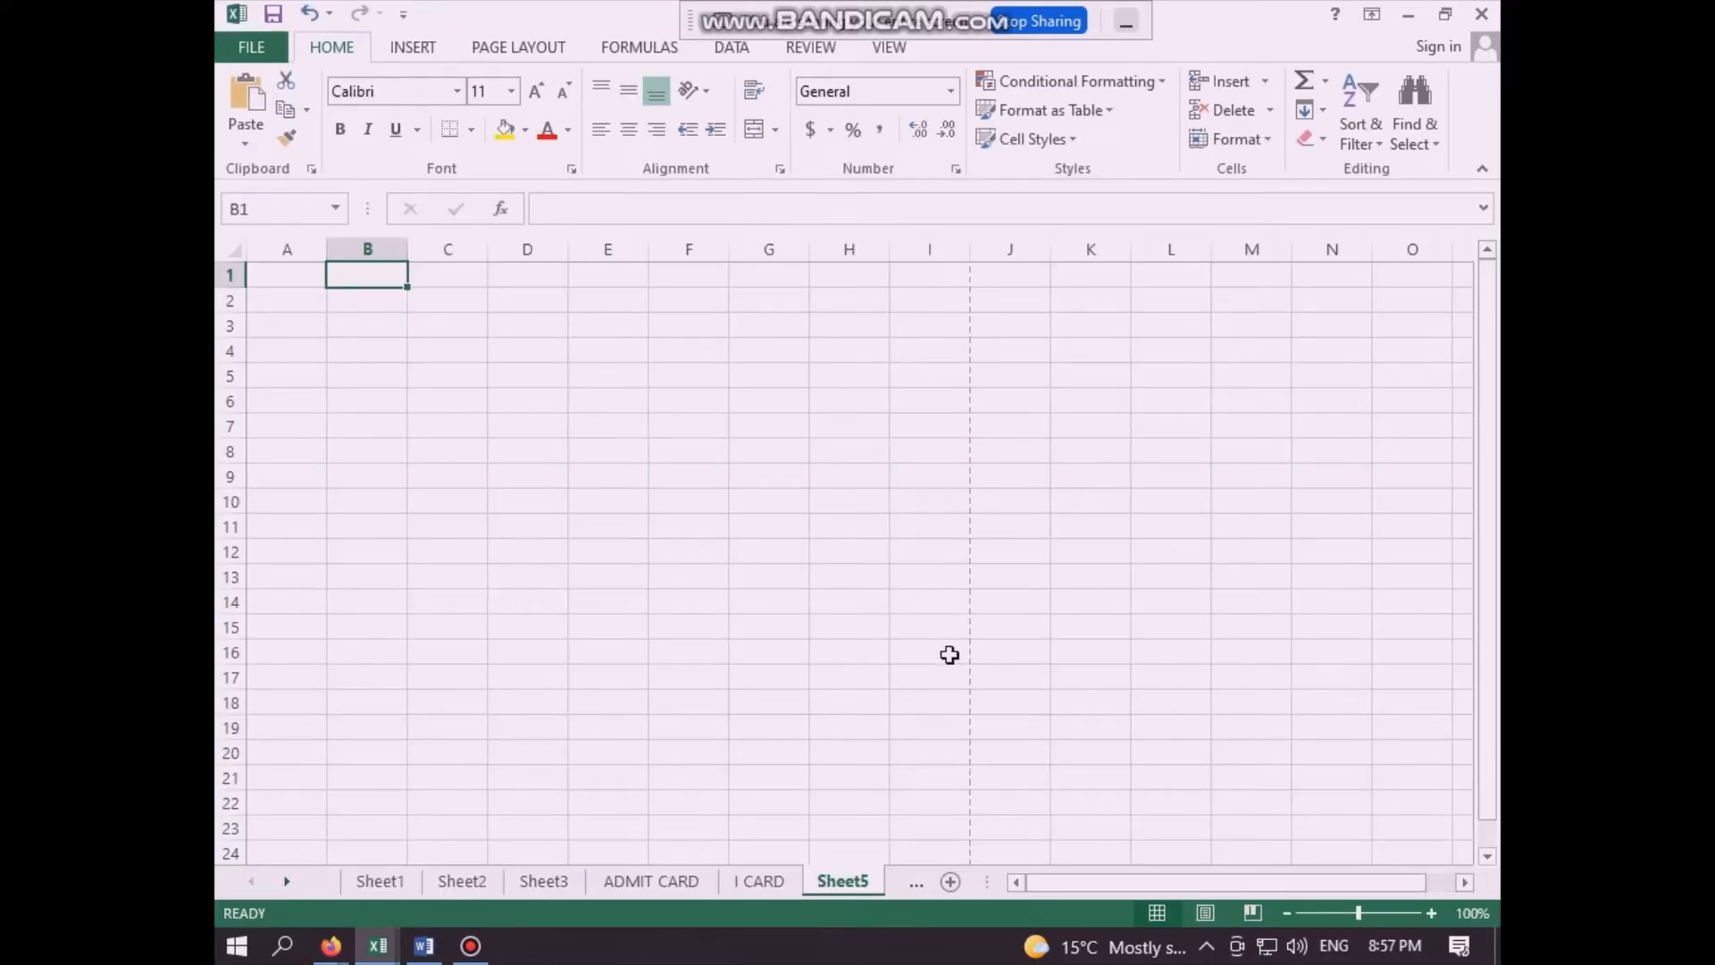
click(603, 525)
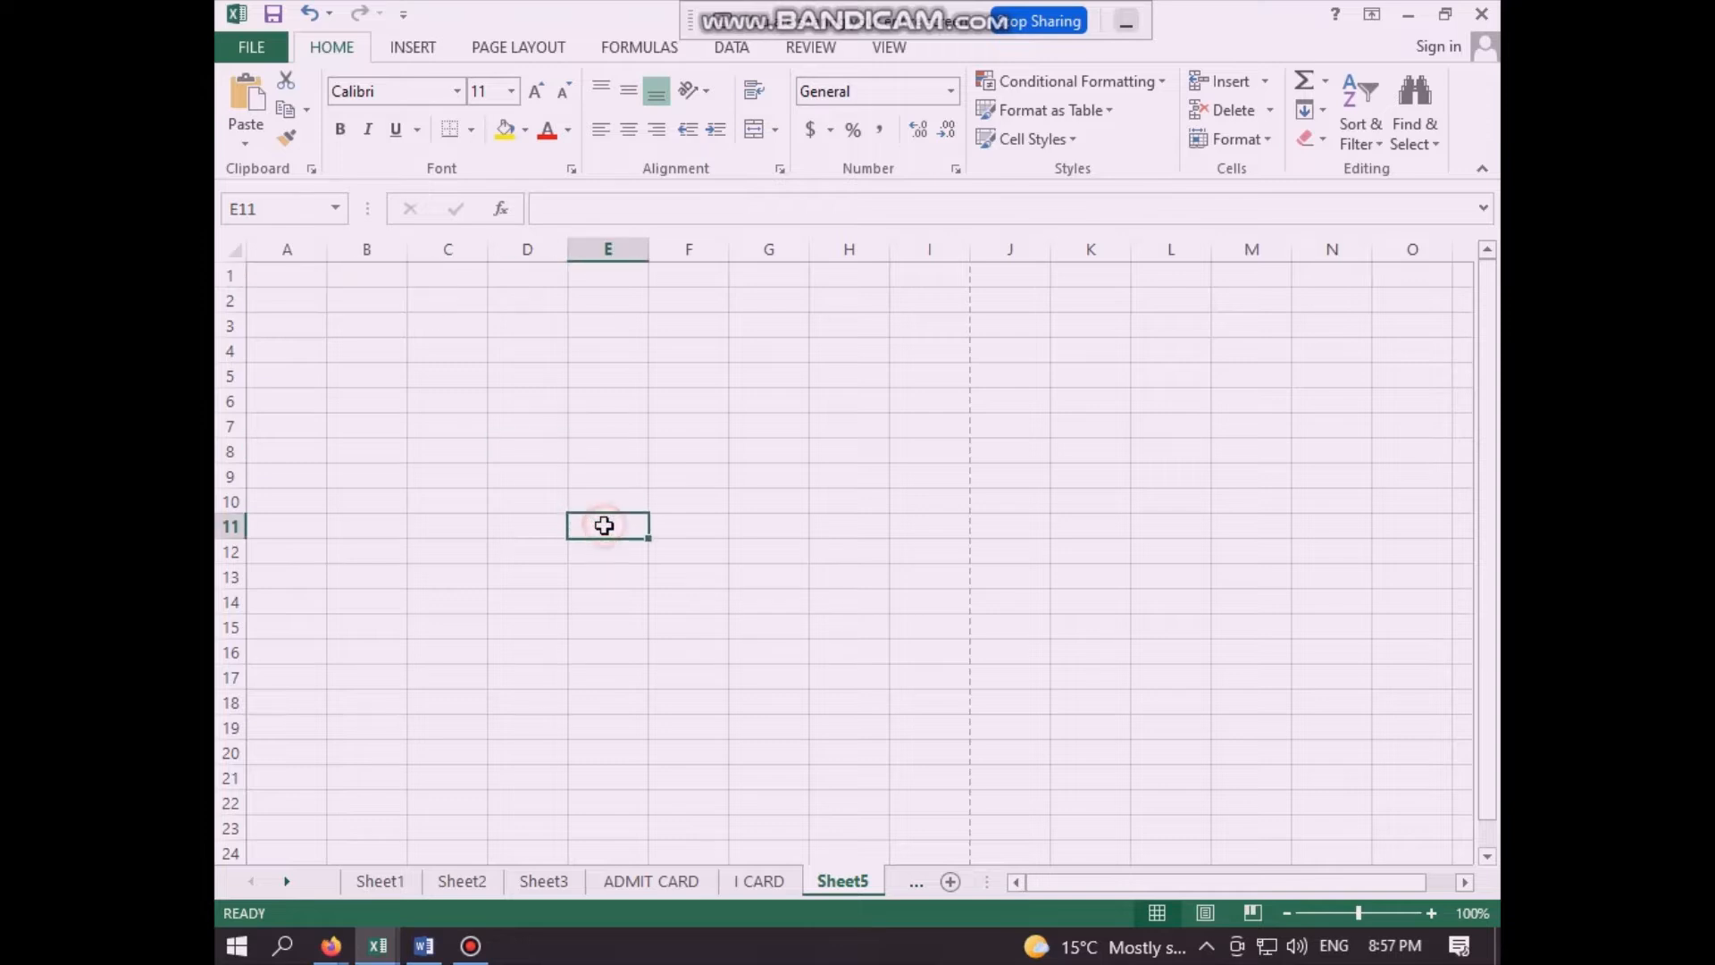
click(424, 315)
- Merge and center cells A1:I2 across the page width for the card heading
drag(303, 268, 928, 307)
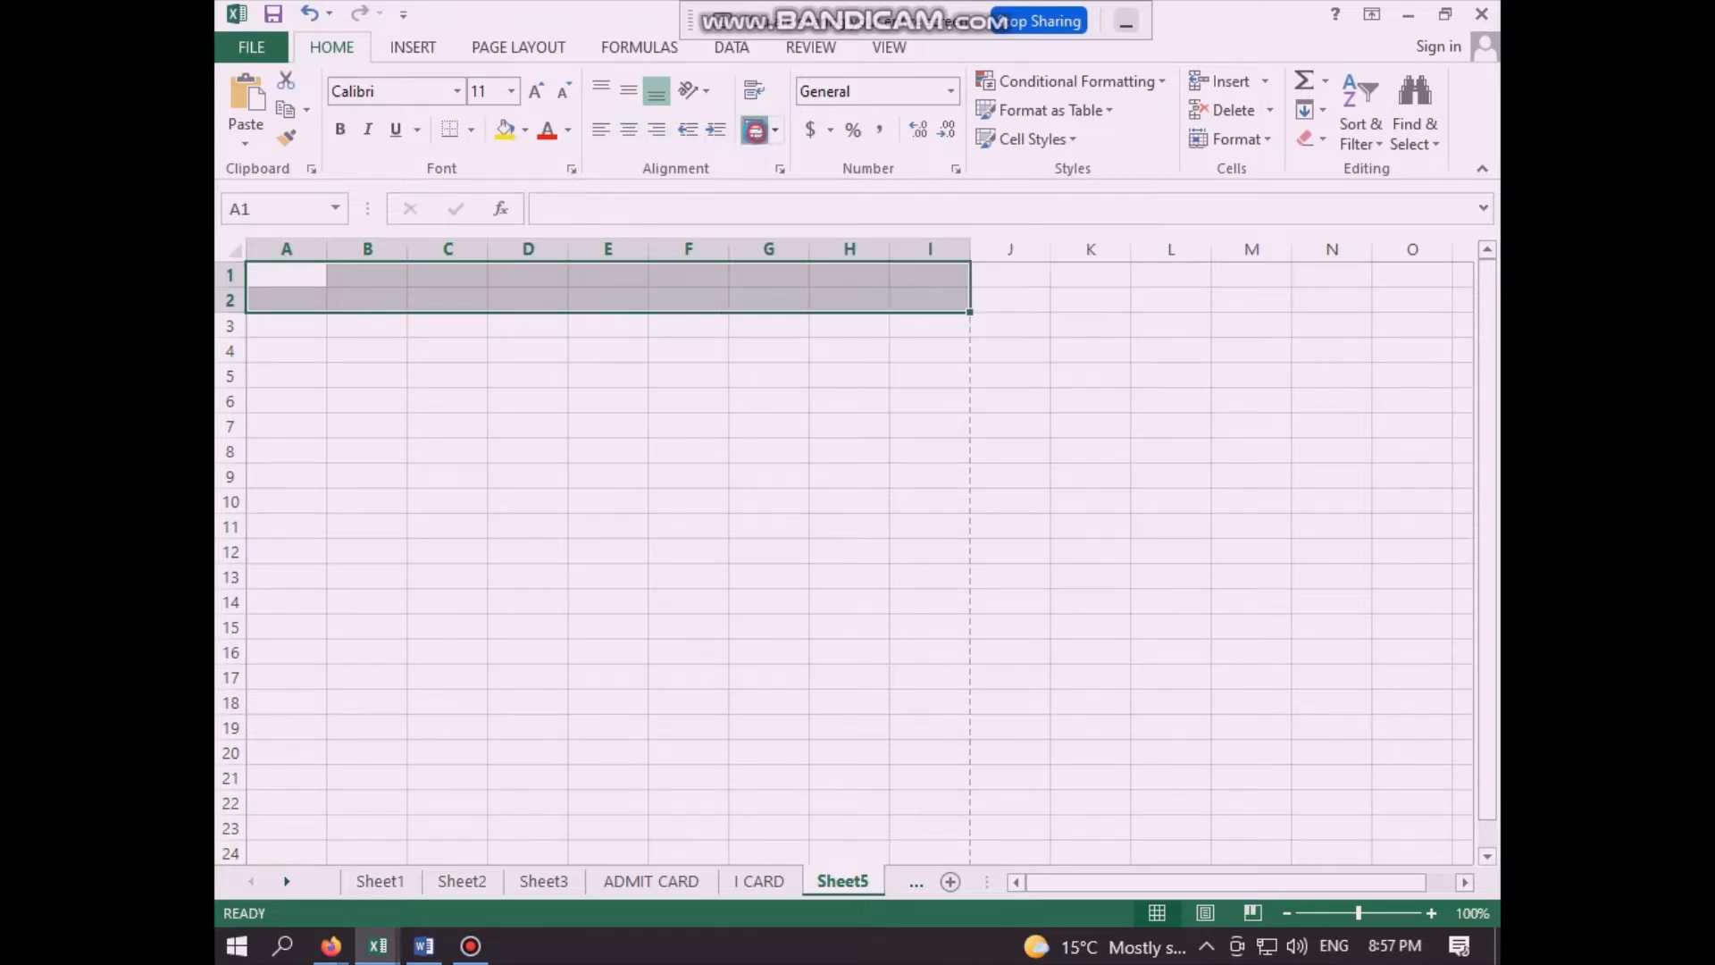
click(758, 132)
click(646, 439)
click(632, 298)
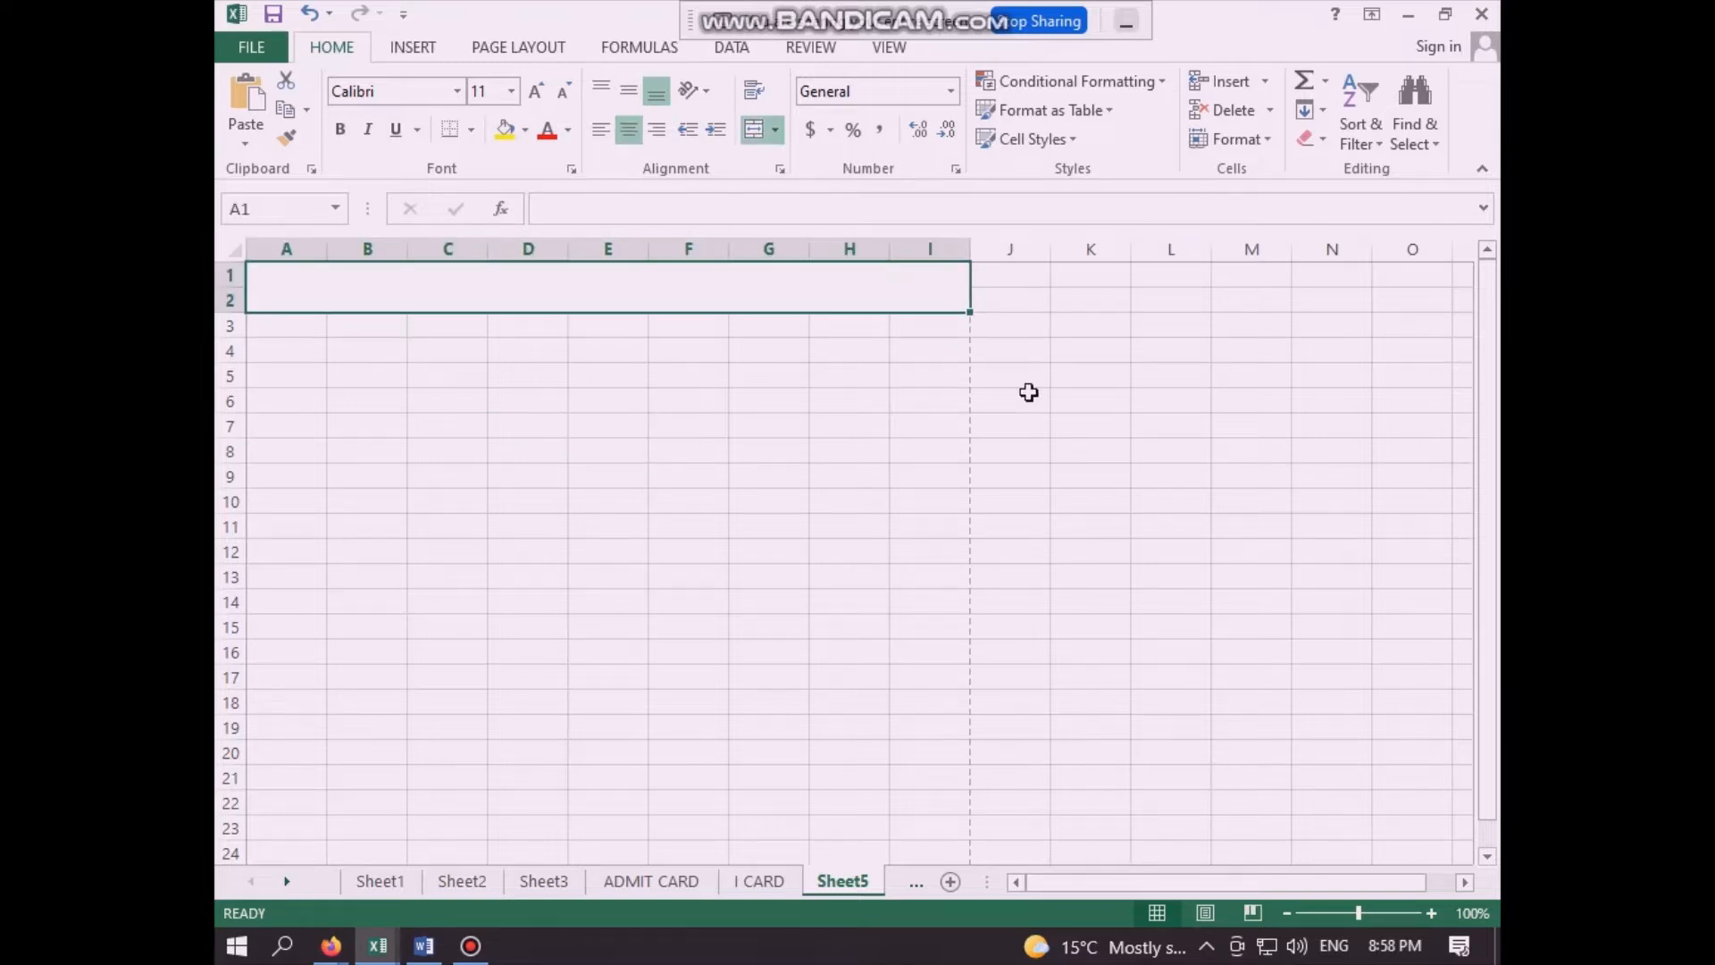
- Enter the heading "ICIC COMPUTER CENTER VIDISHA - 6275" in the merged cell A1
text(I)
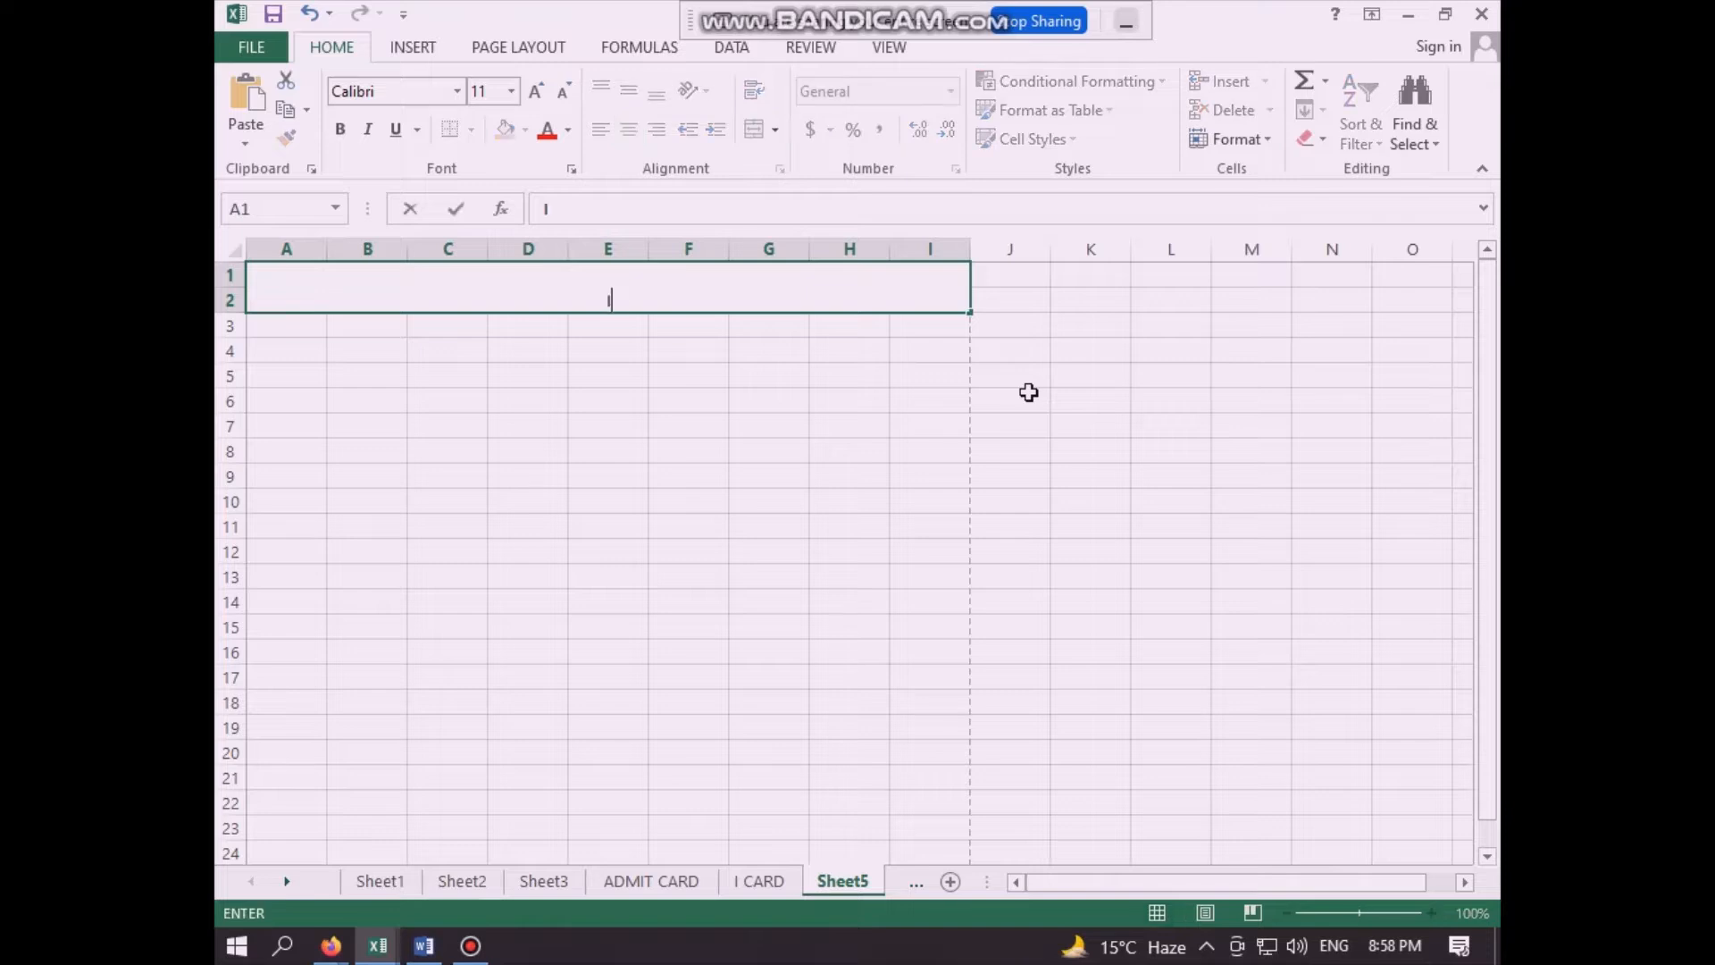
text(CIC COMPUTER C)
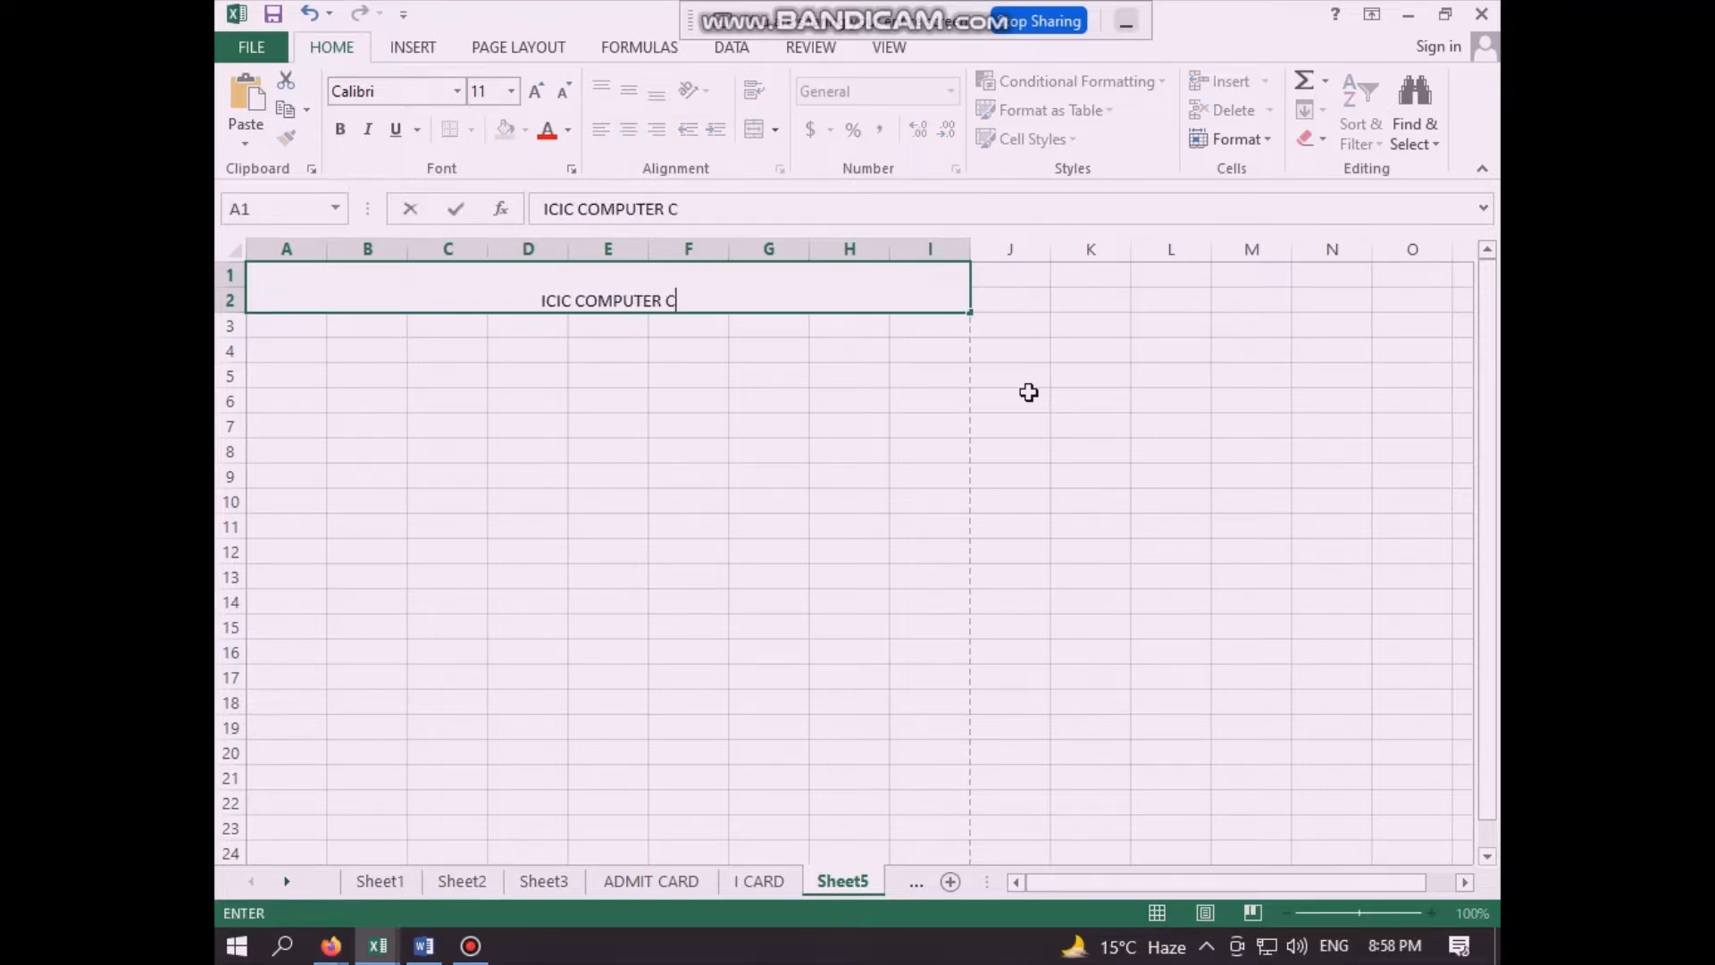
text(ENTER VIDISHA )
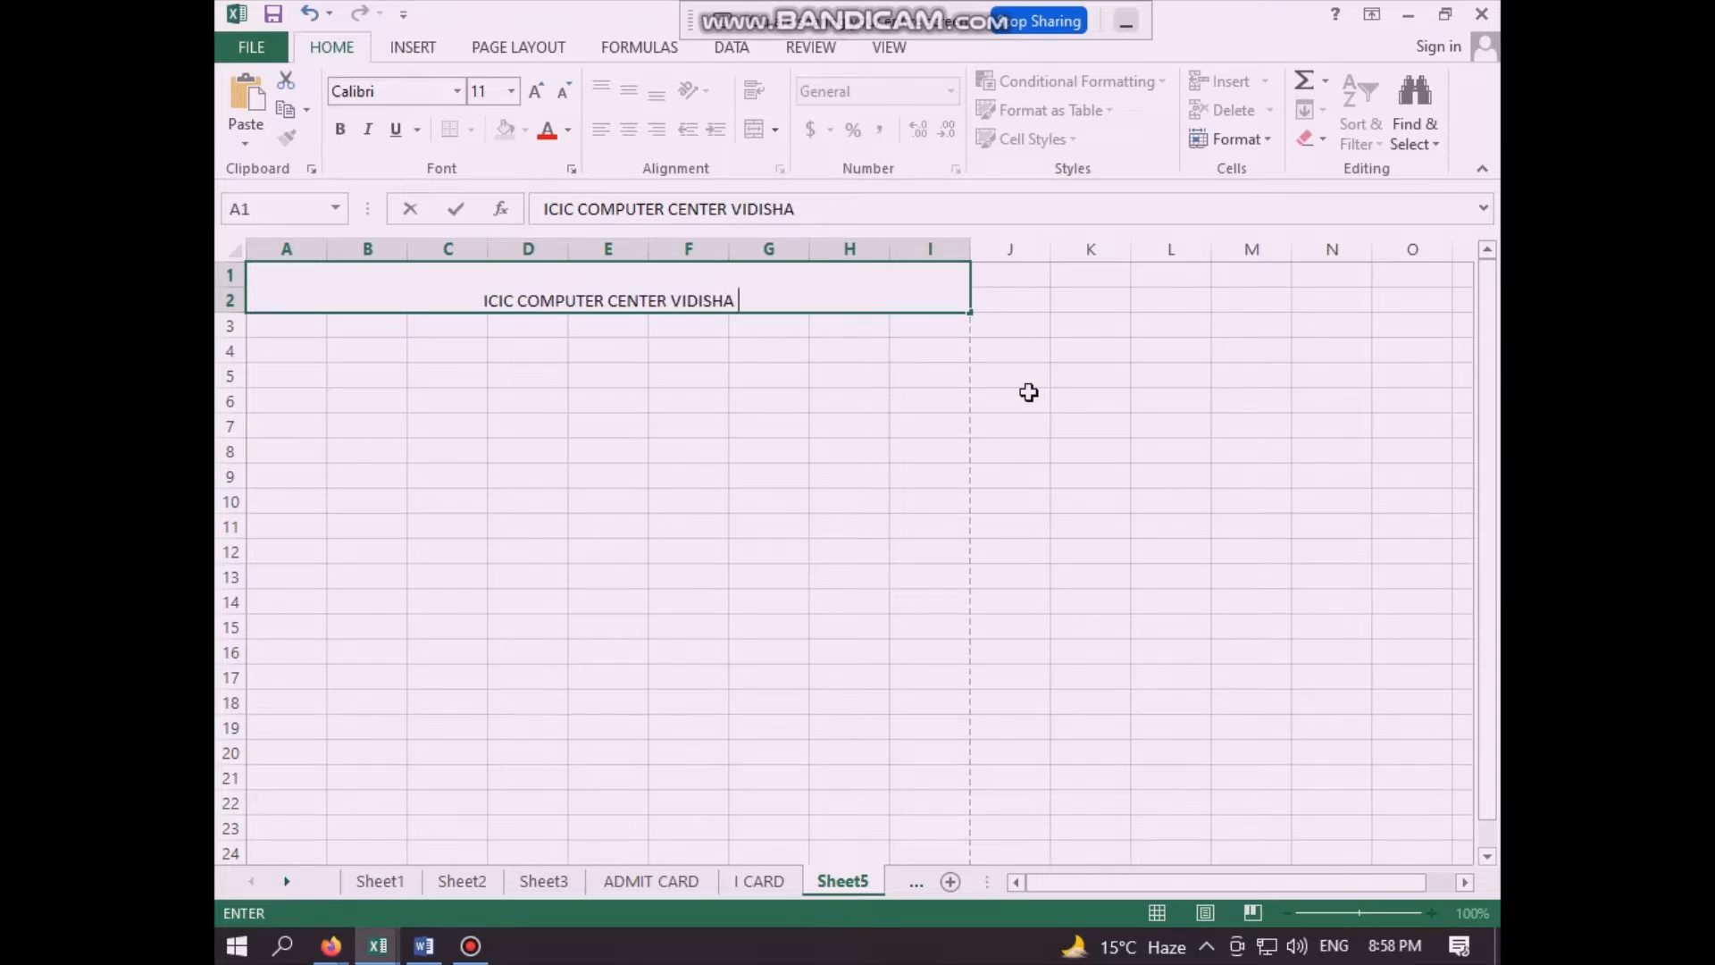
text(- 6275)
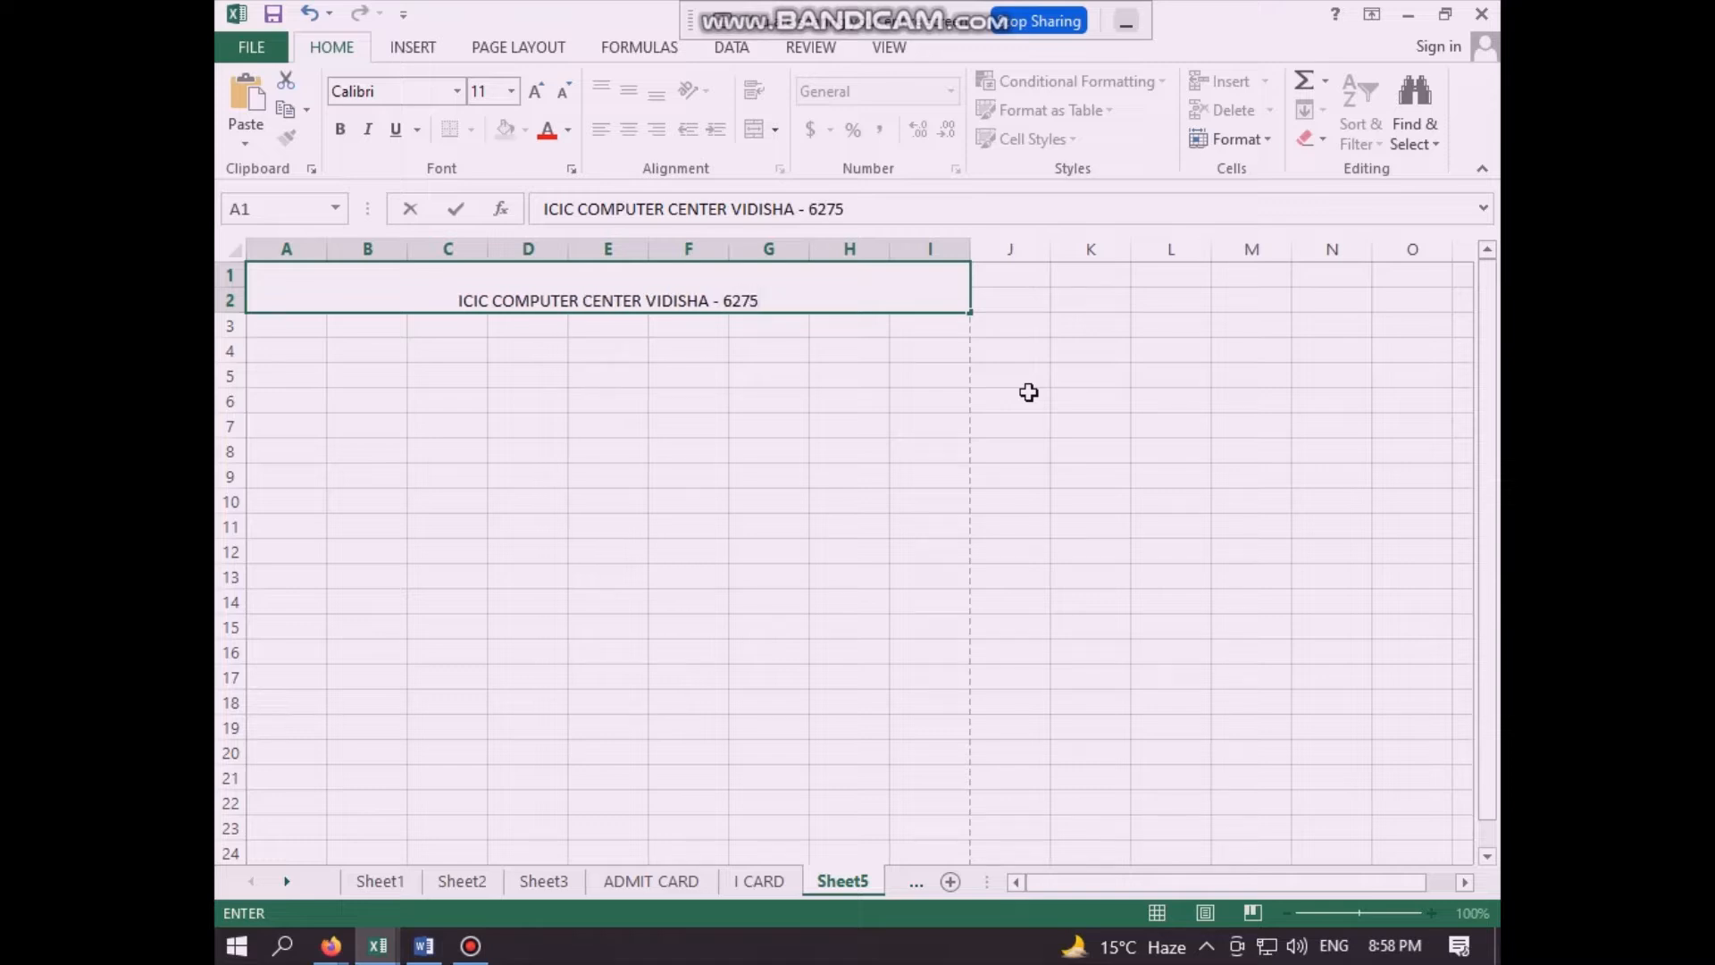
click(682, 405)
- Set the font size of the heading in A1 to 22
click(586, 298)
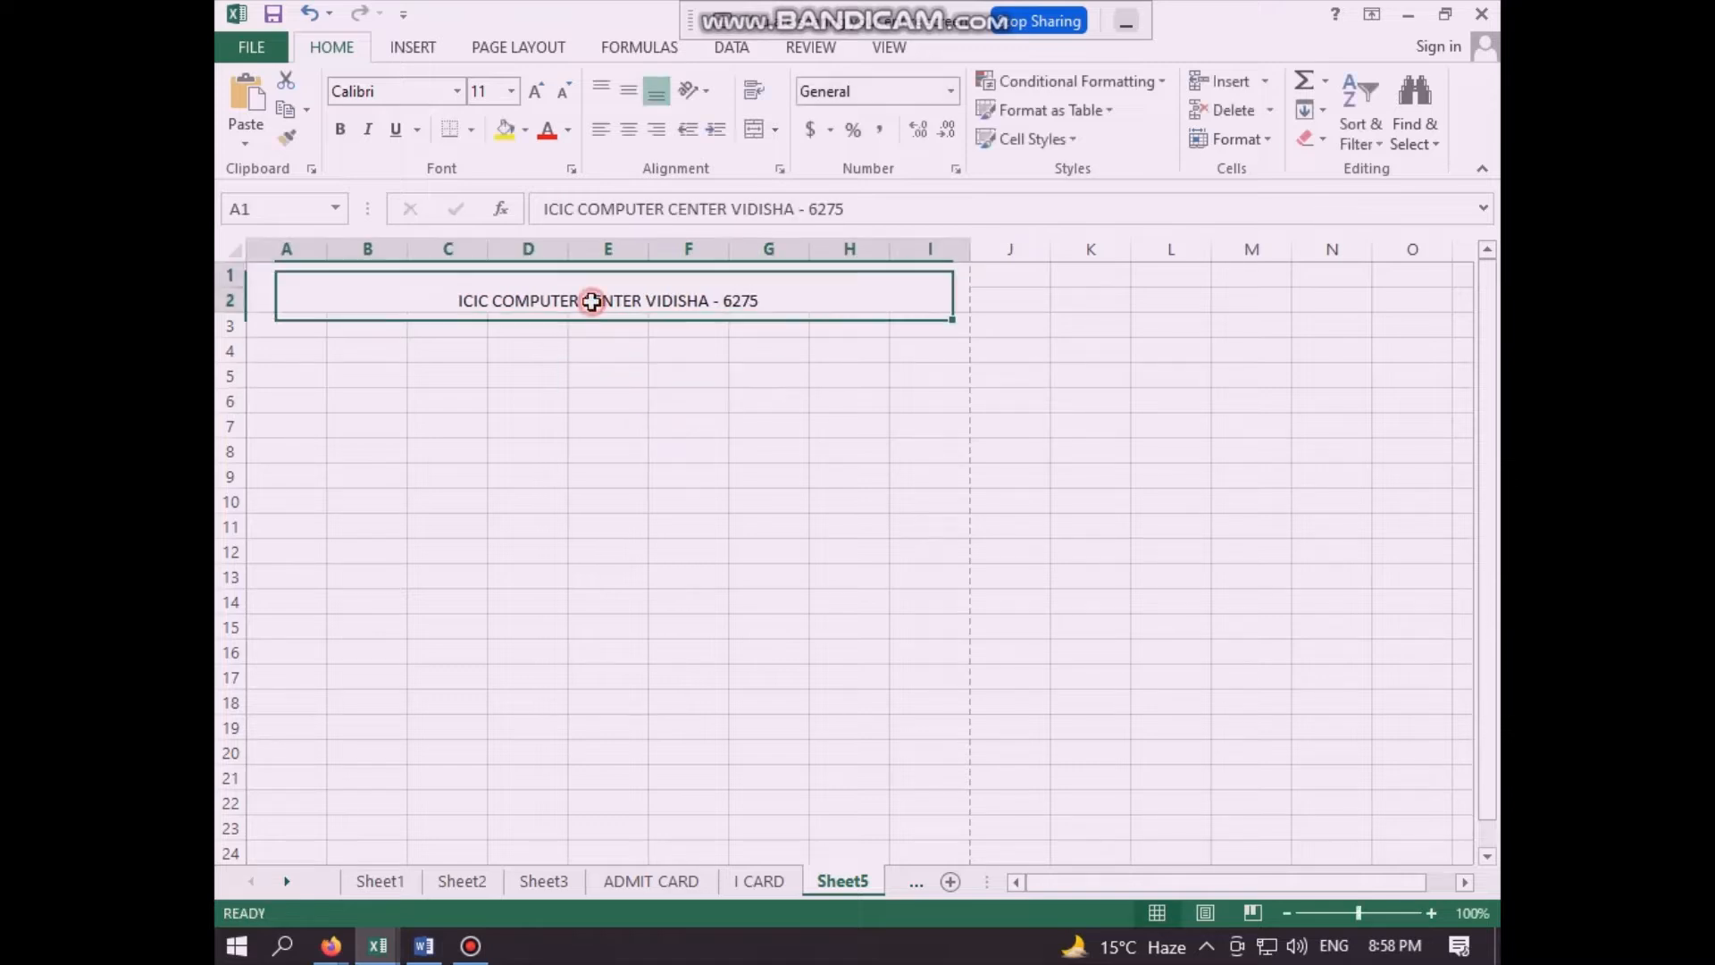
click(512, 91)
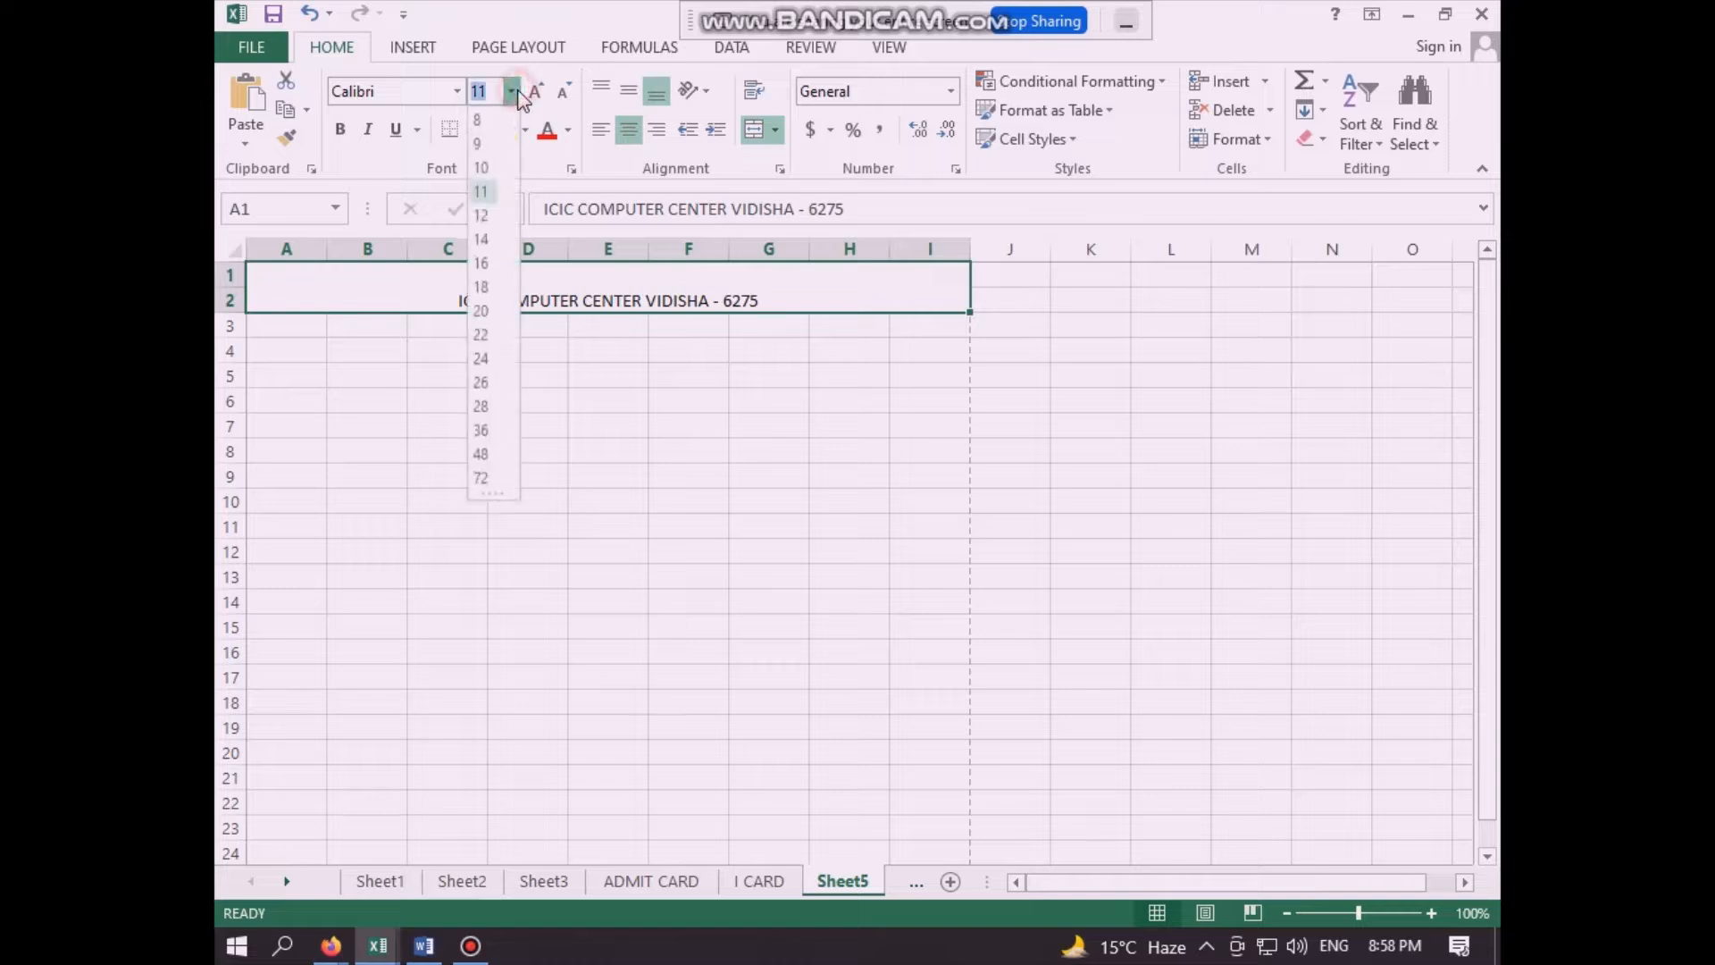
click(492, 335)
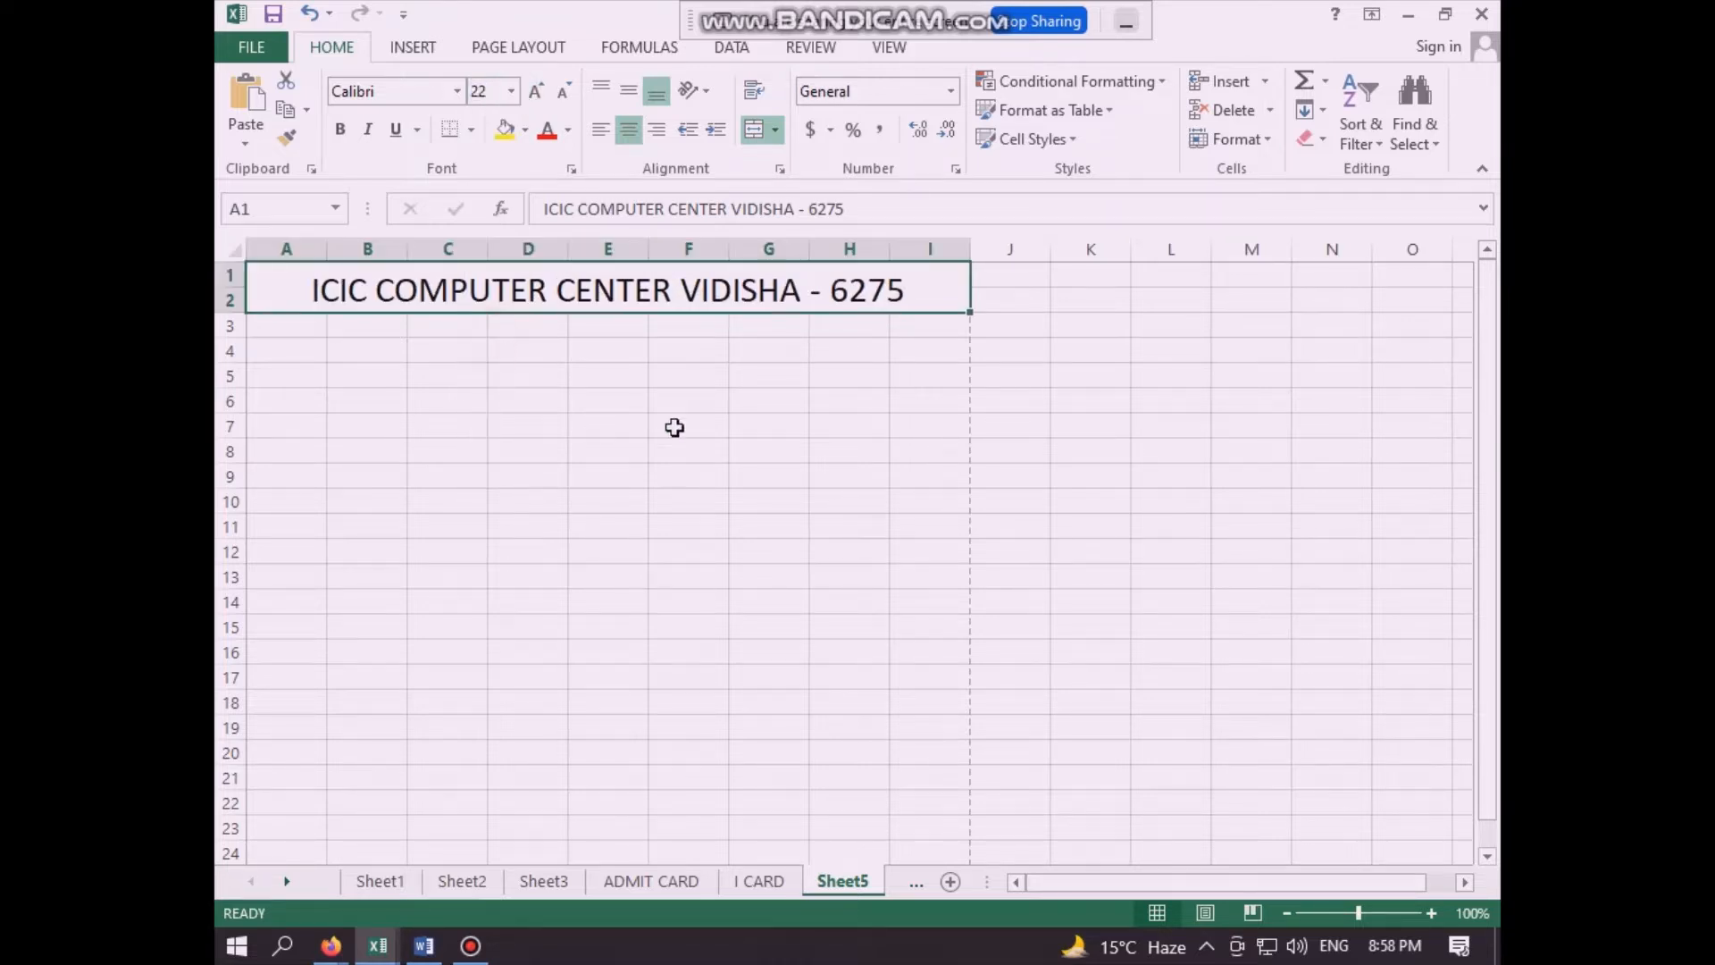
click(729, 425)
click(545, 403)
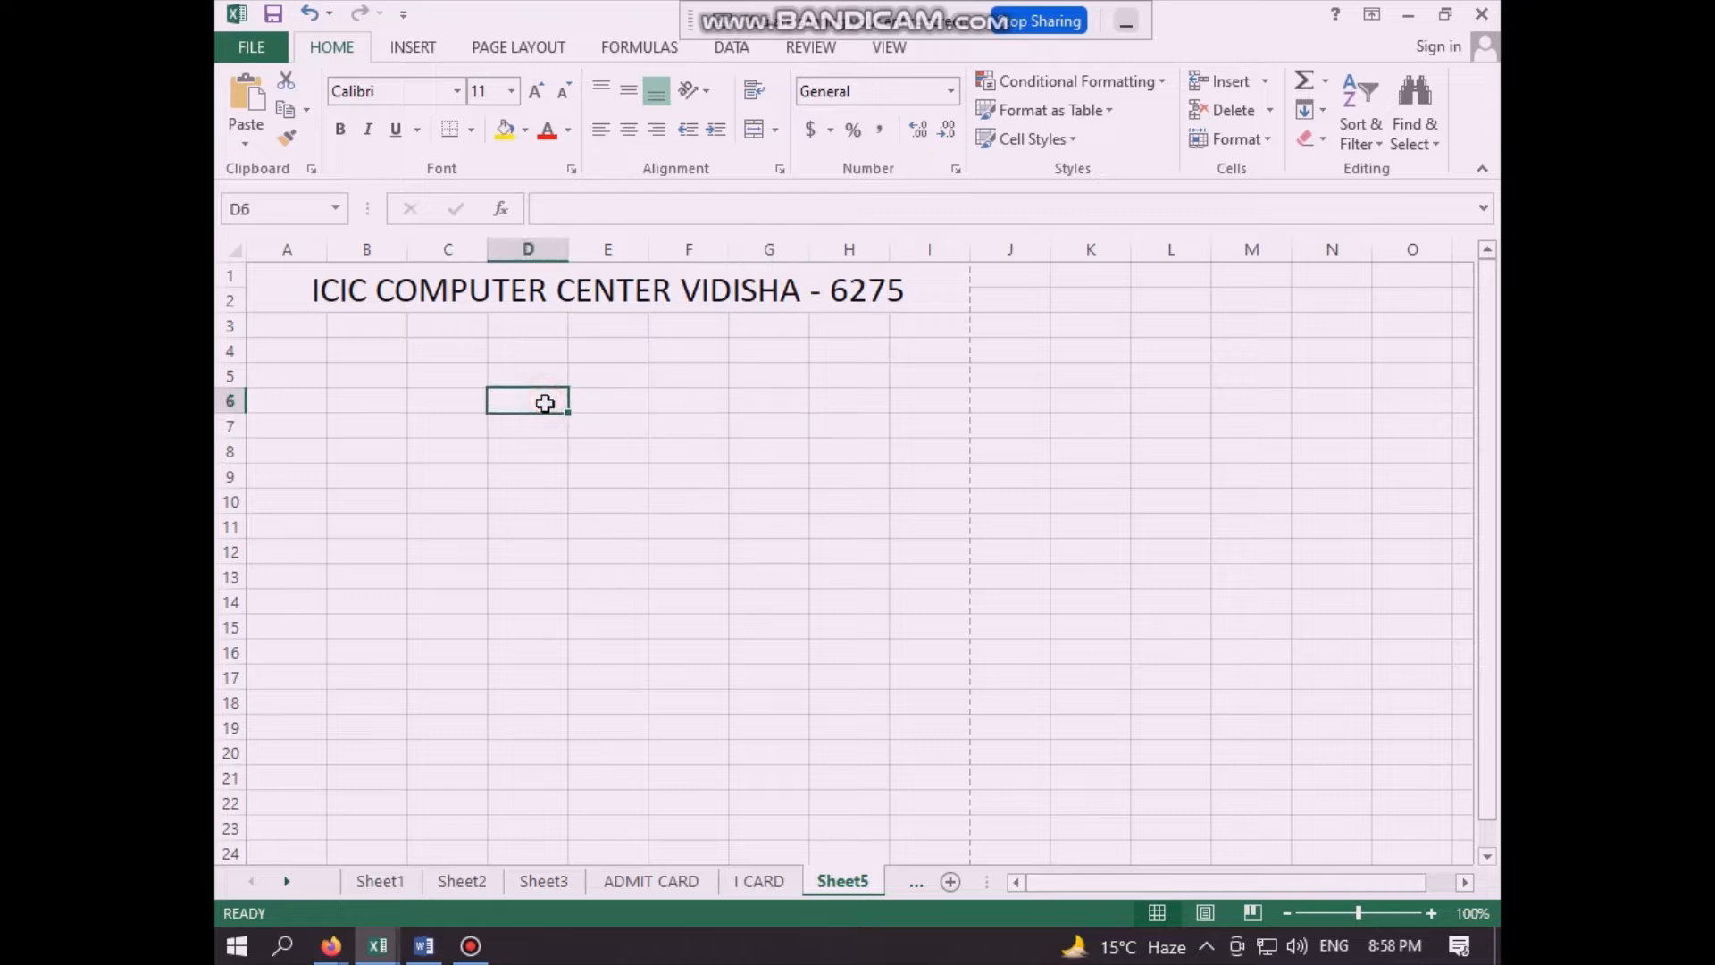
click(730, 349)
click(365, 350)
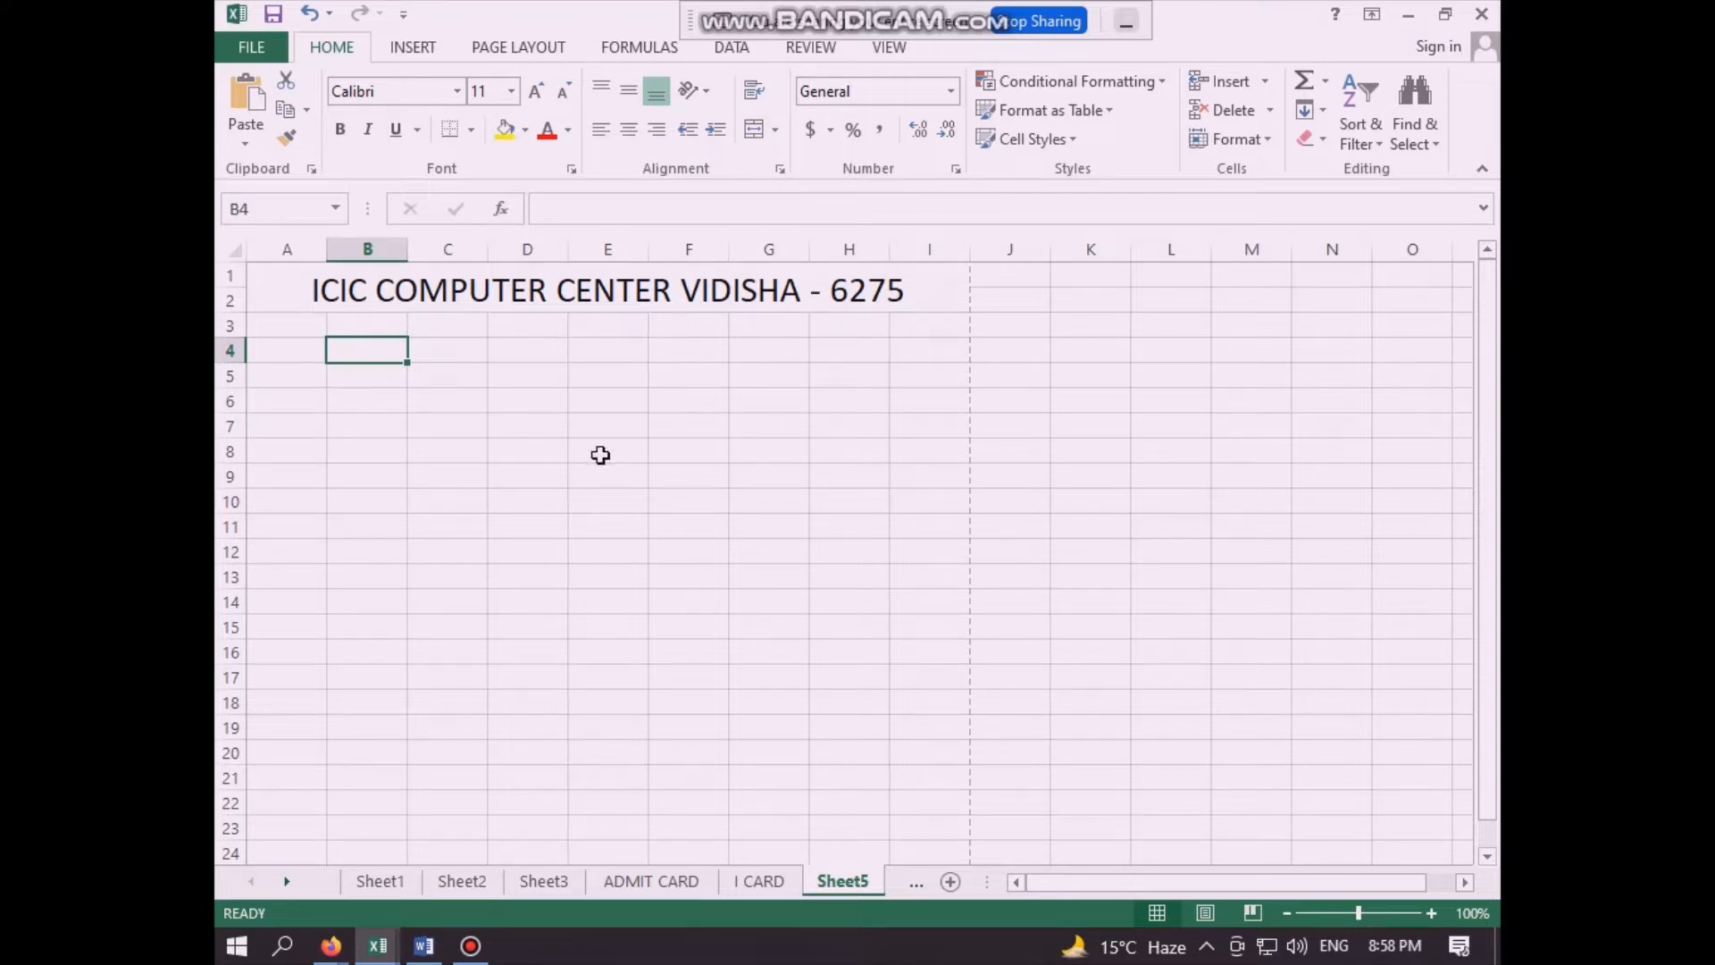
click(466, 406)
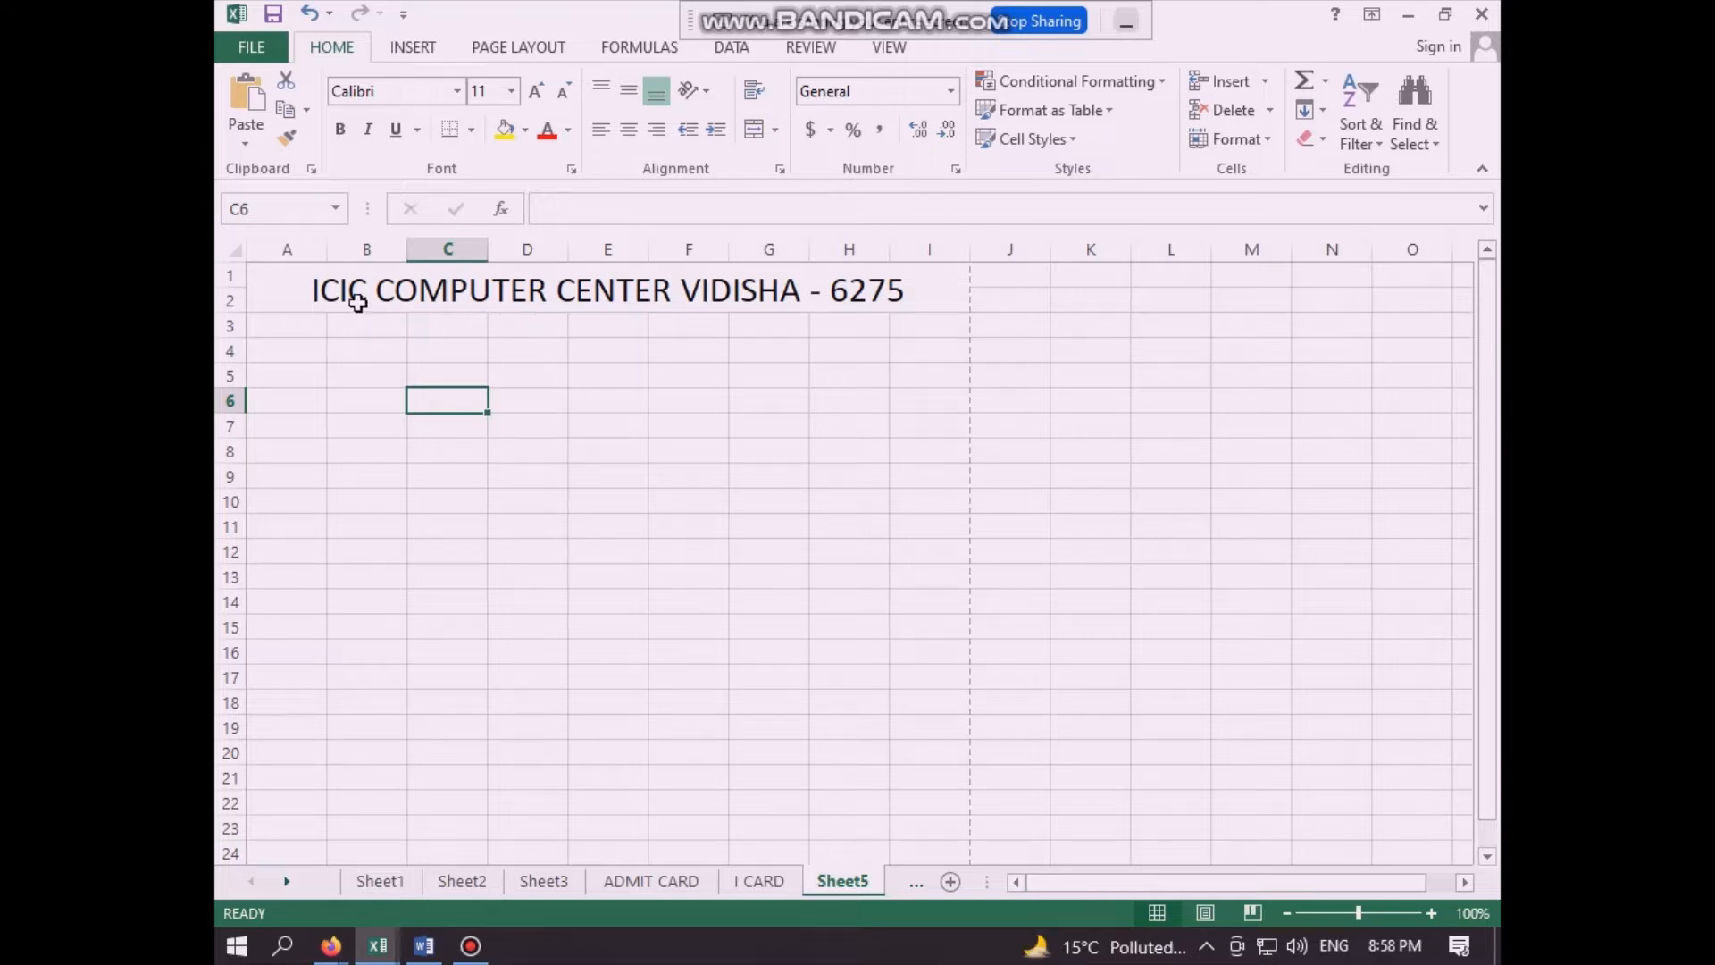
click(585, 447)
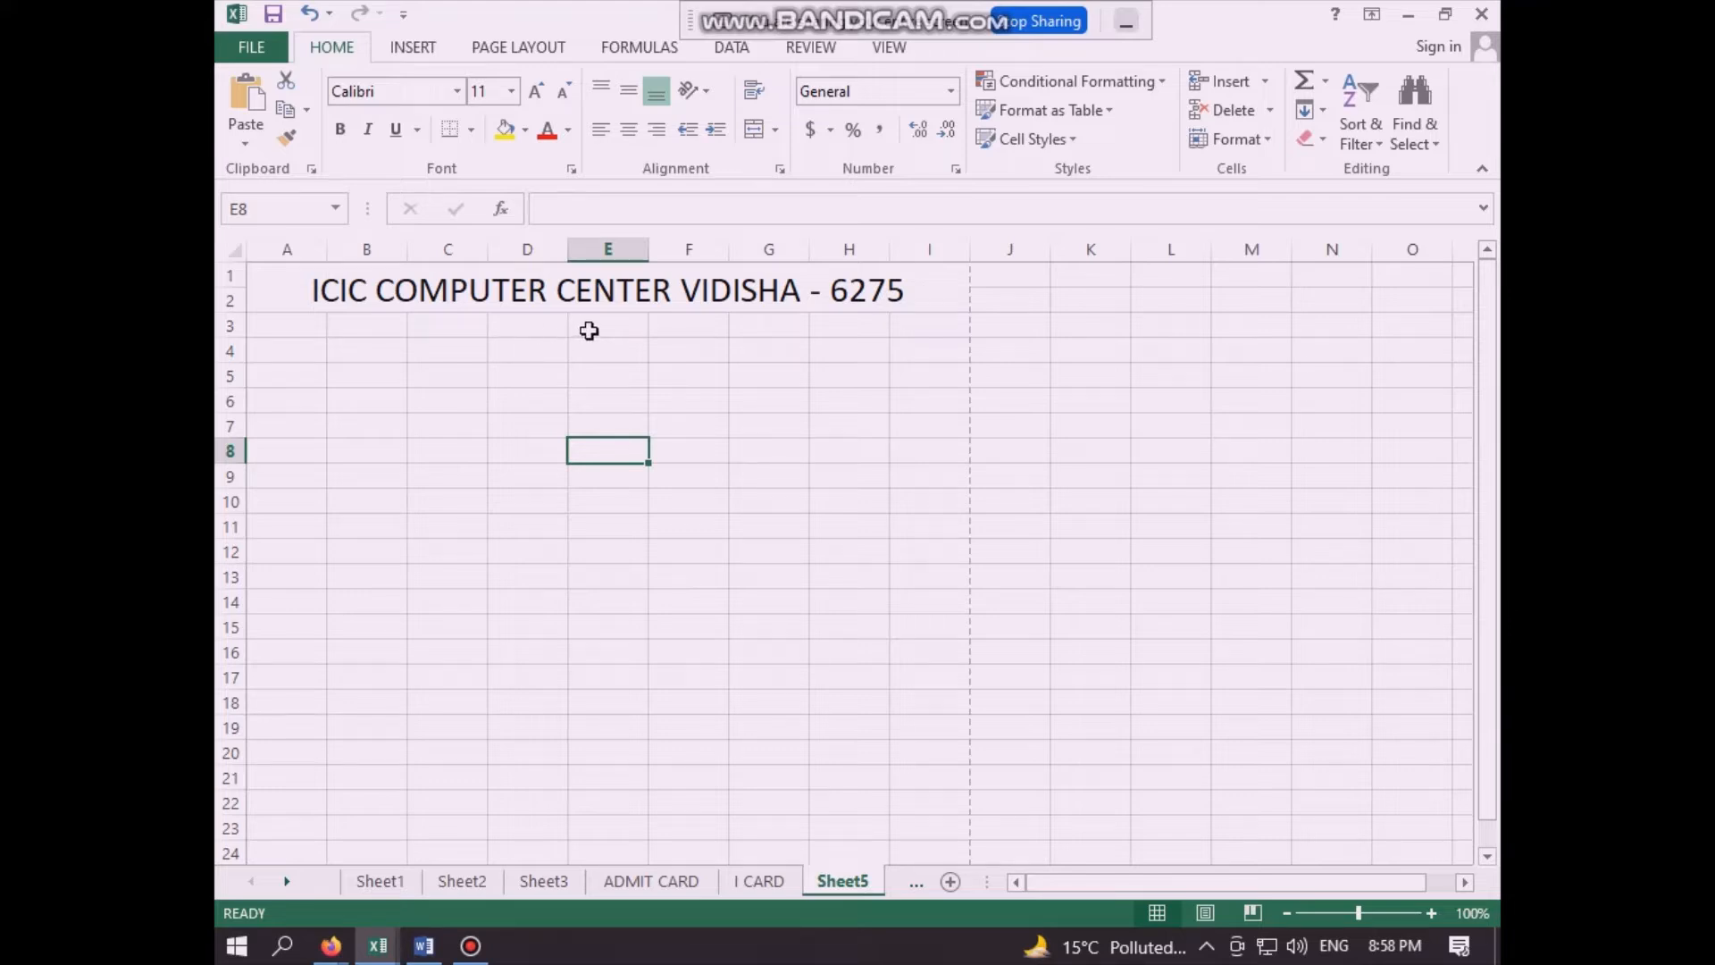
click(761, 428)
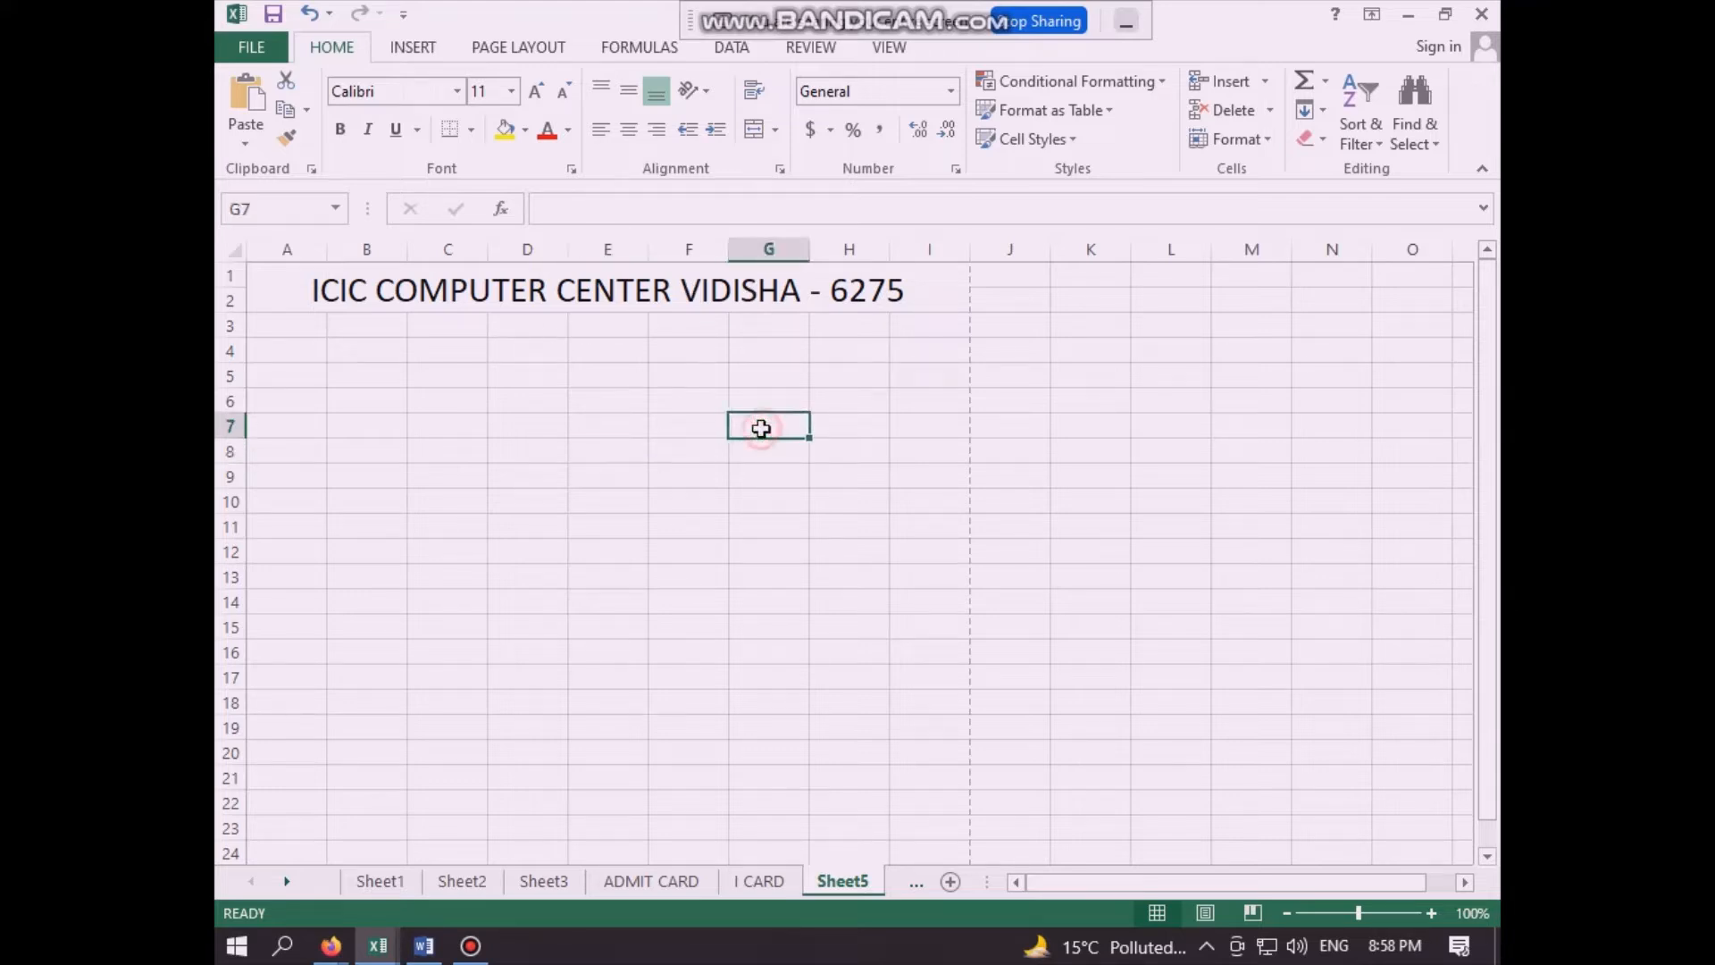
click(630, 432)
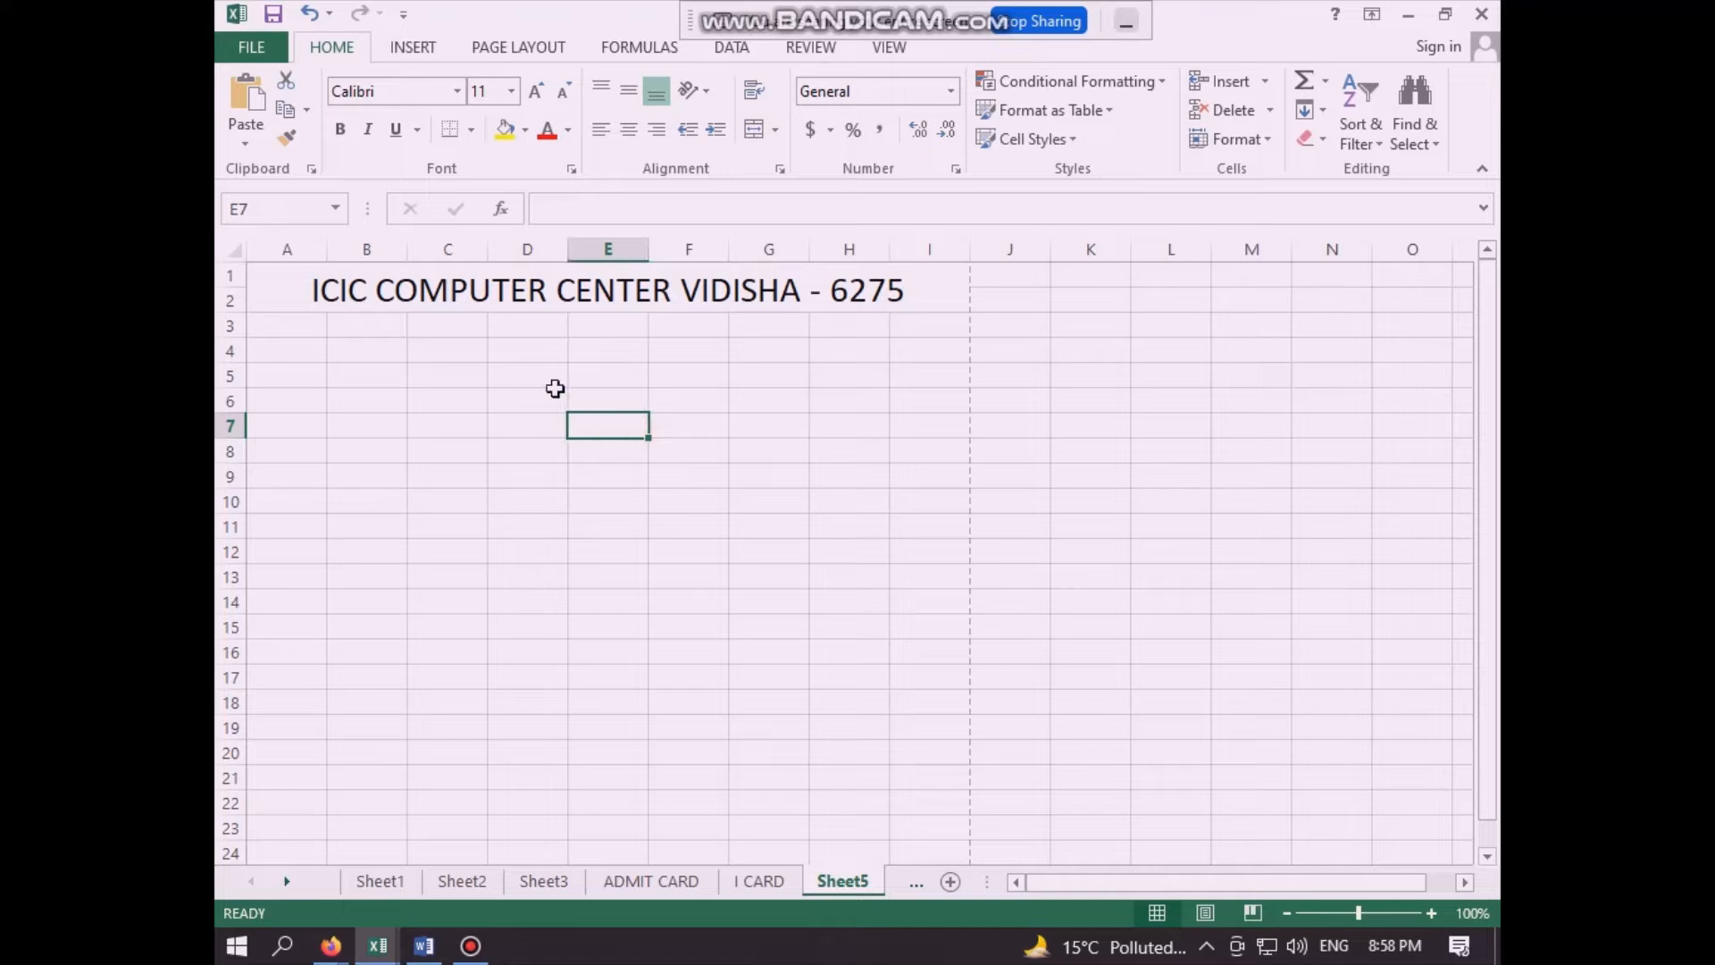
click(765, 407)
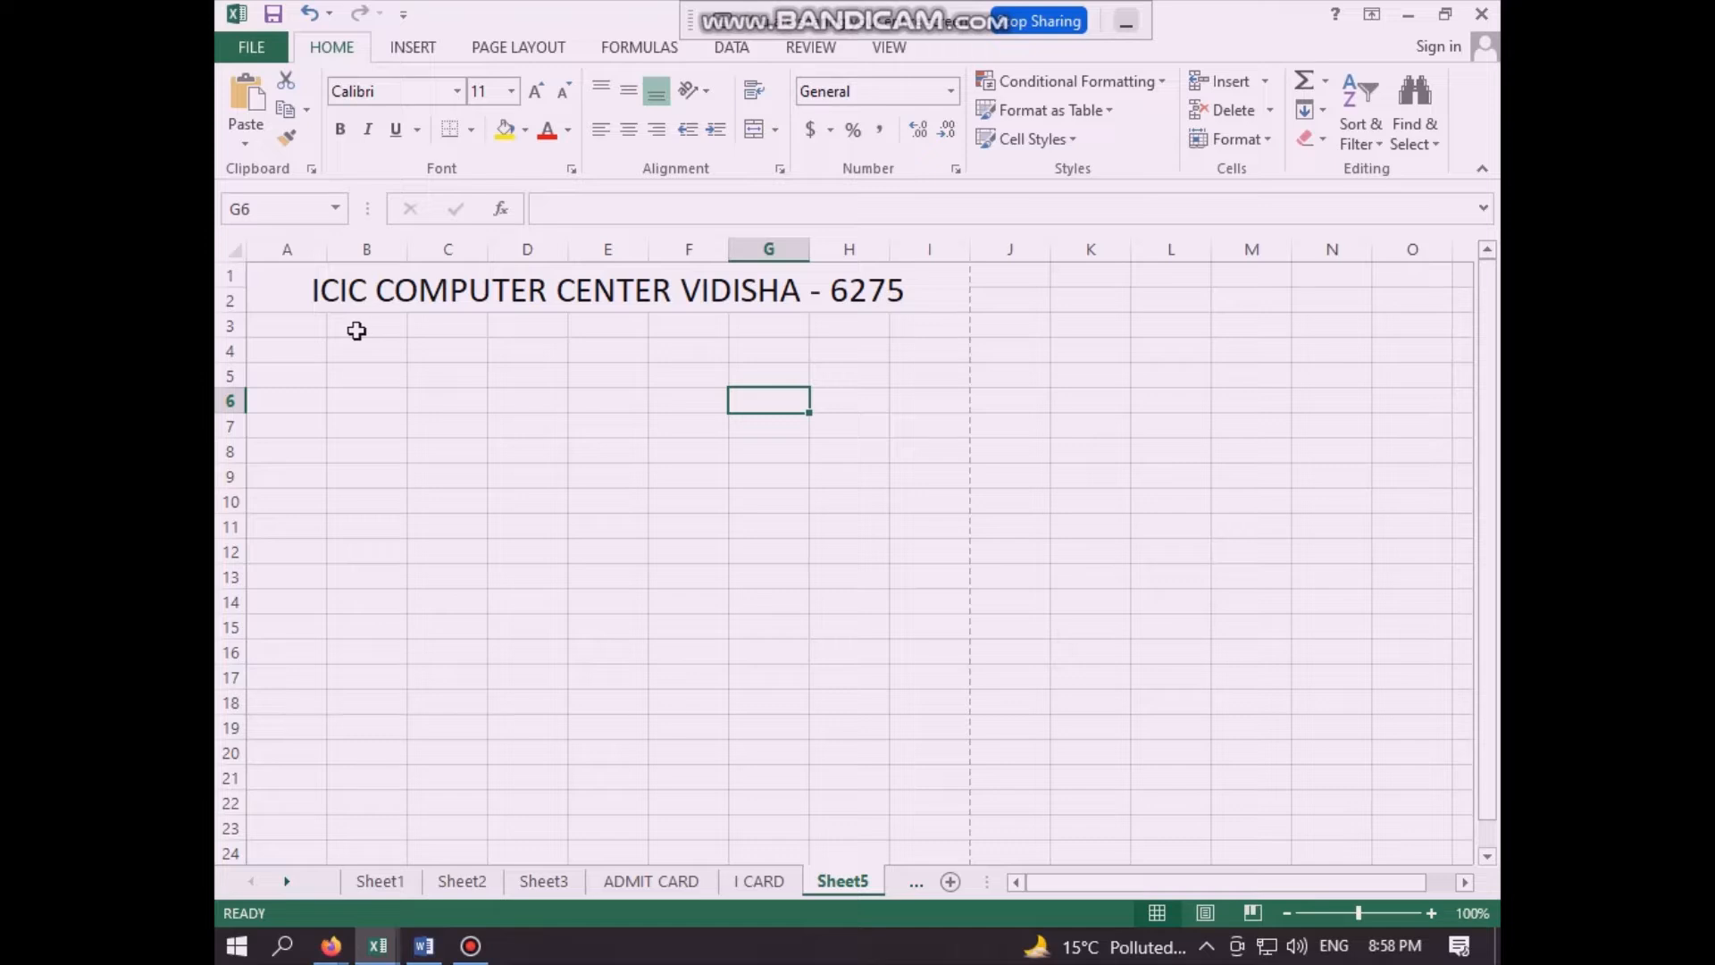
- Merge and center cells A3:I3 beneath the heading for the contact line
drag(355, 328, 976, 322)
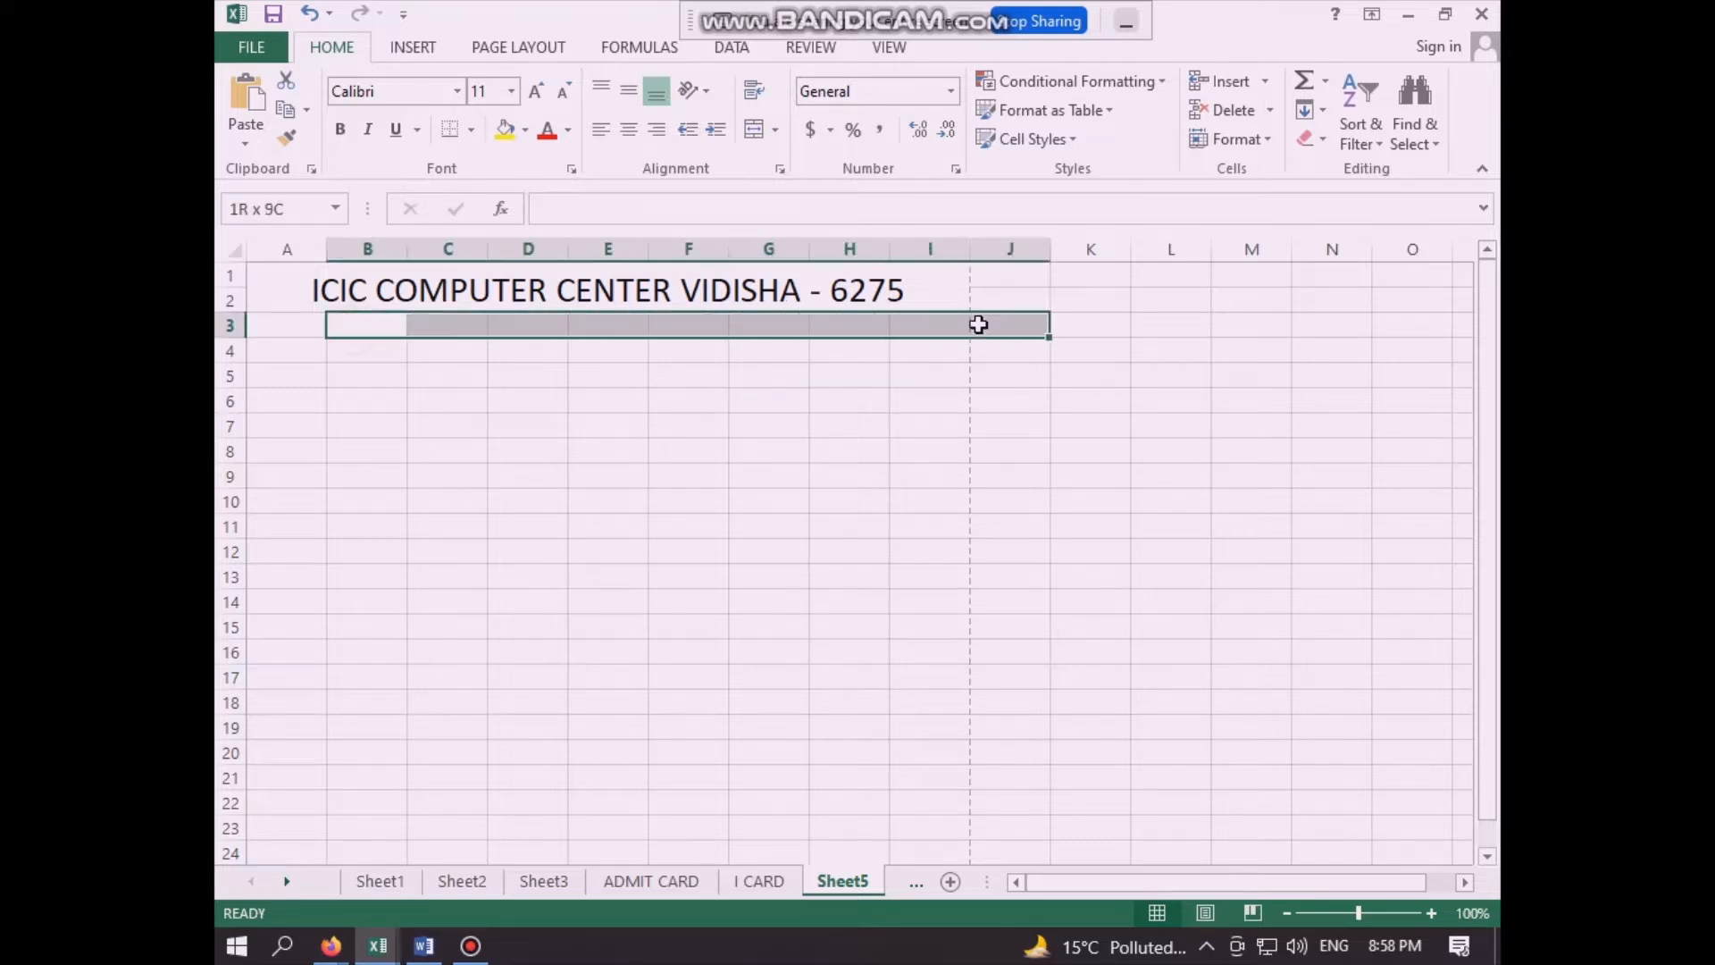
click(295, 400)
click(279, 326)
drag(372, 321, 947, 326)
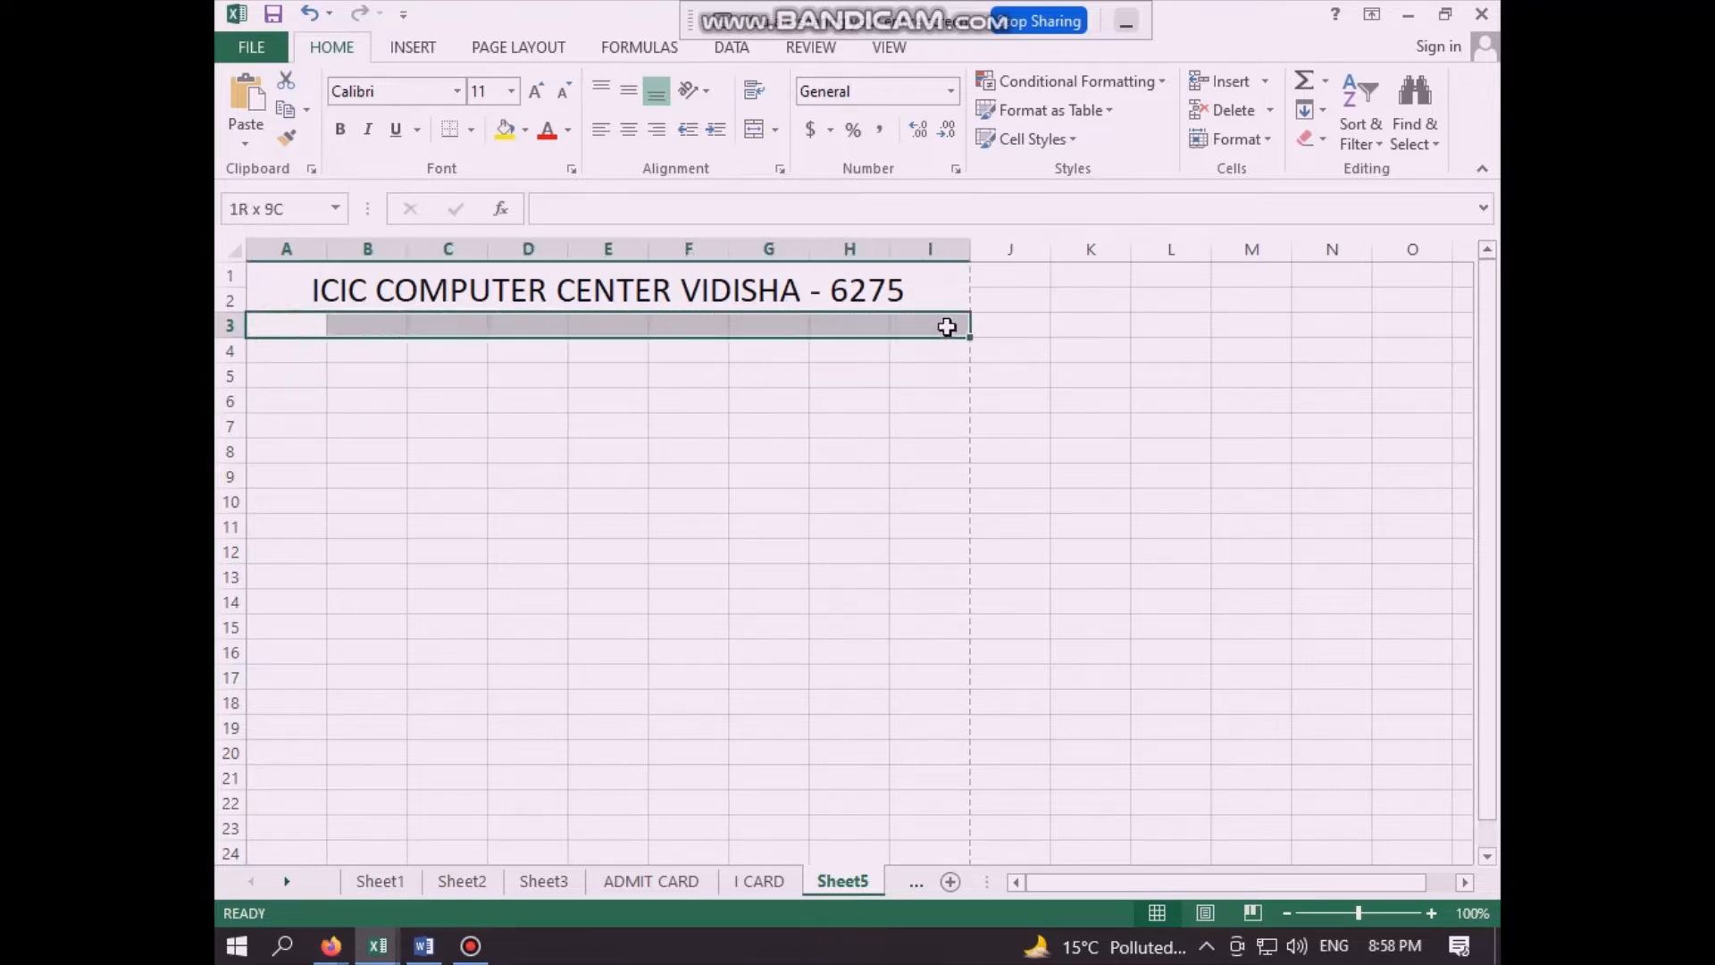
click(755, 130)
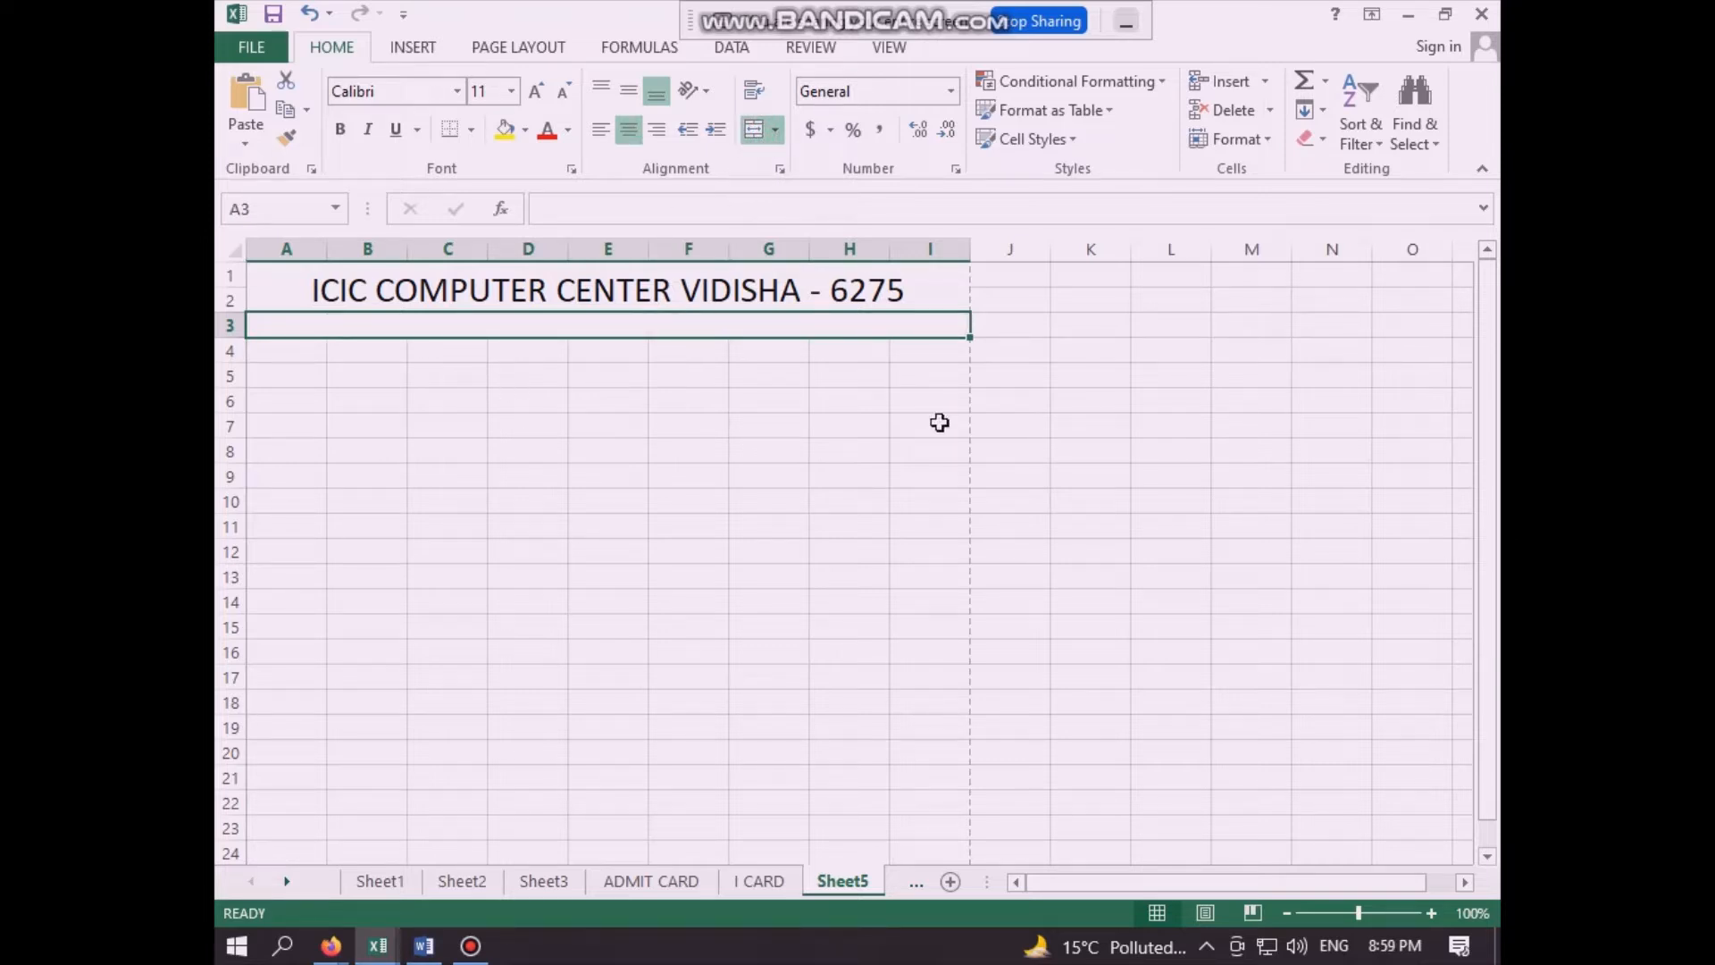
- Enter "CONT - " followed by the center's two mobile numbers and landline number, separated by commas, in merged cell A3
text(CONT)
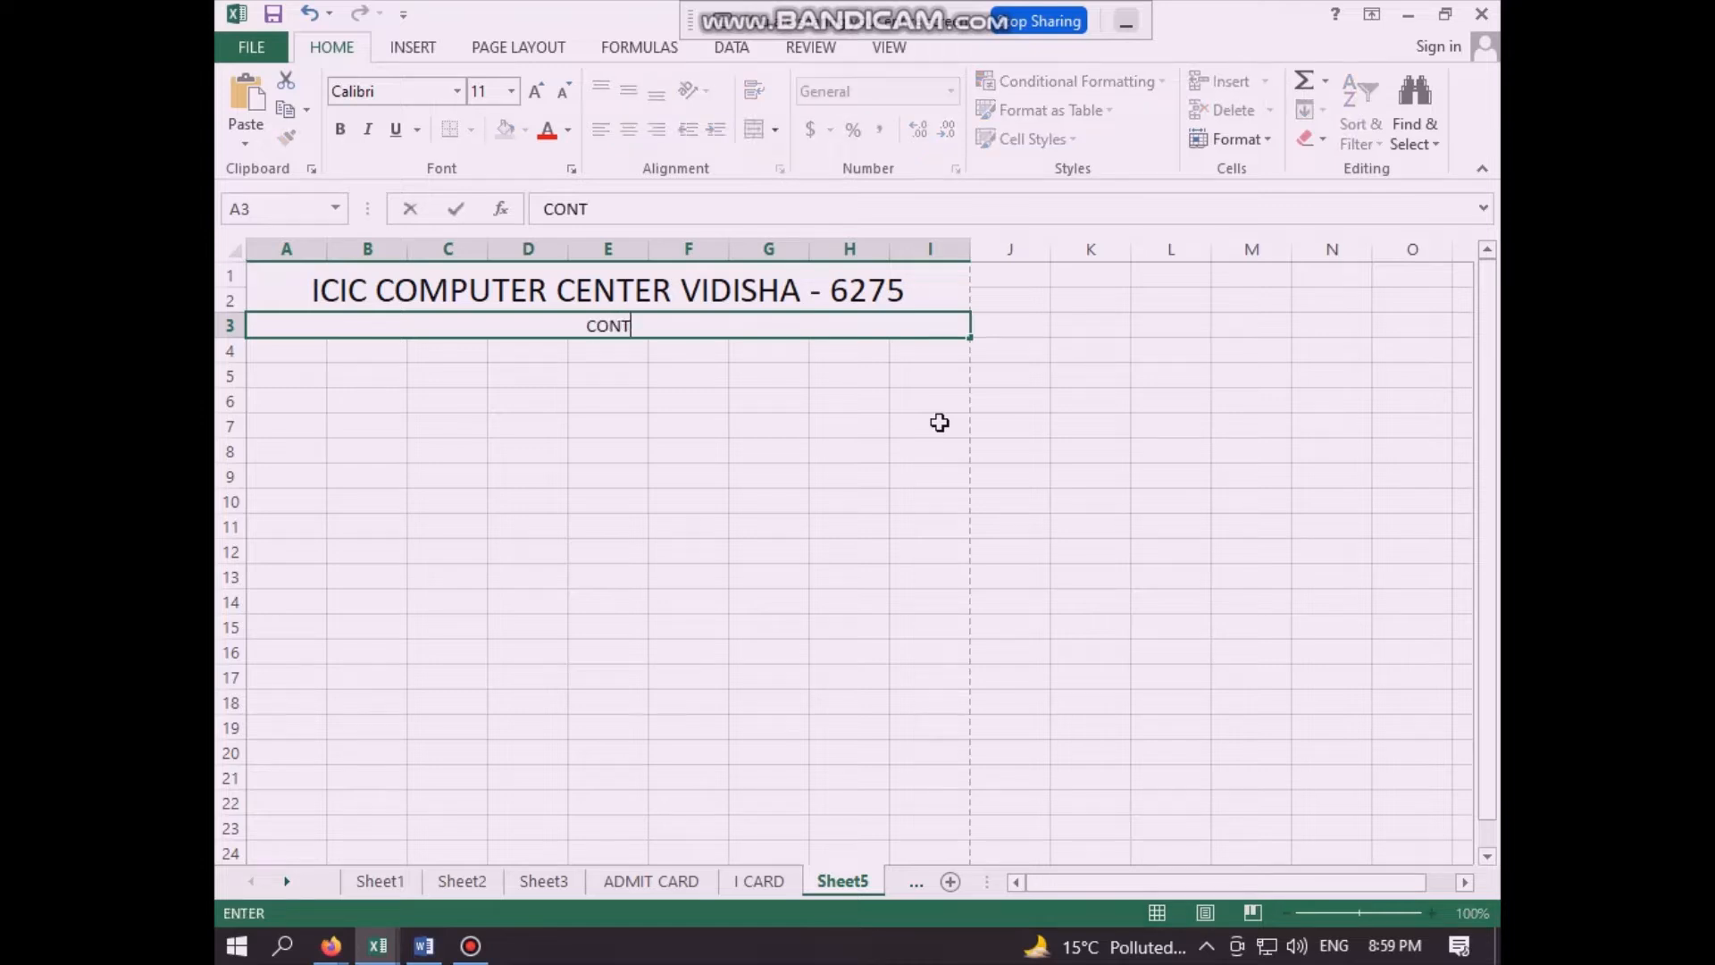
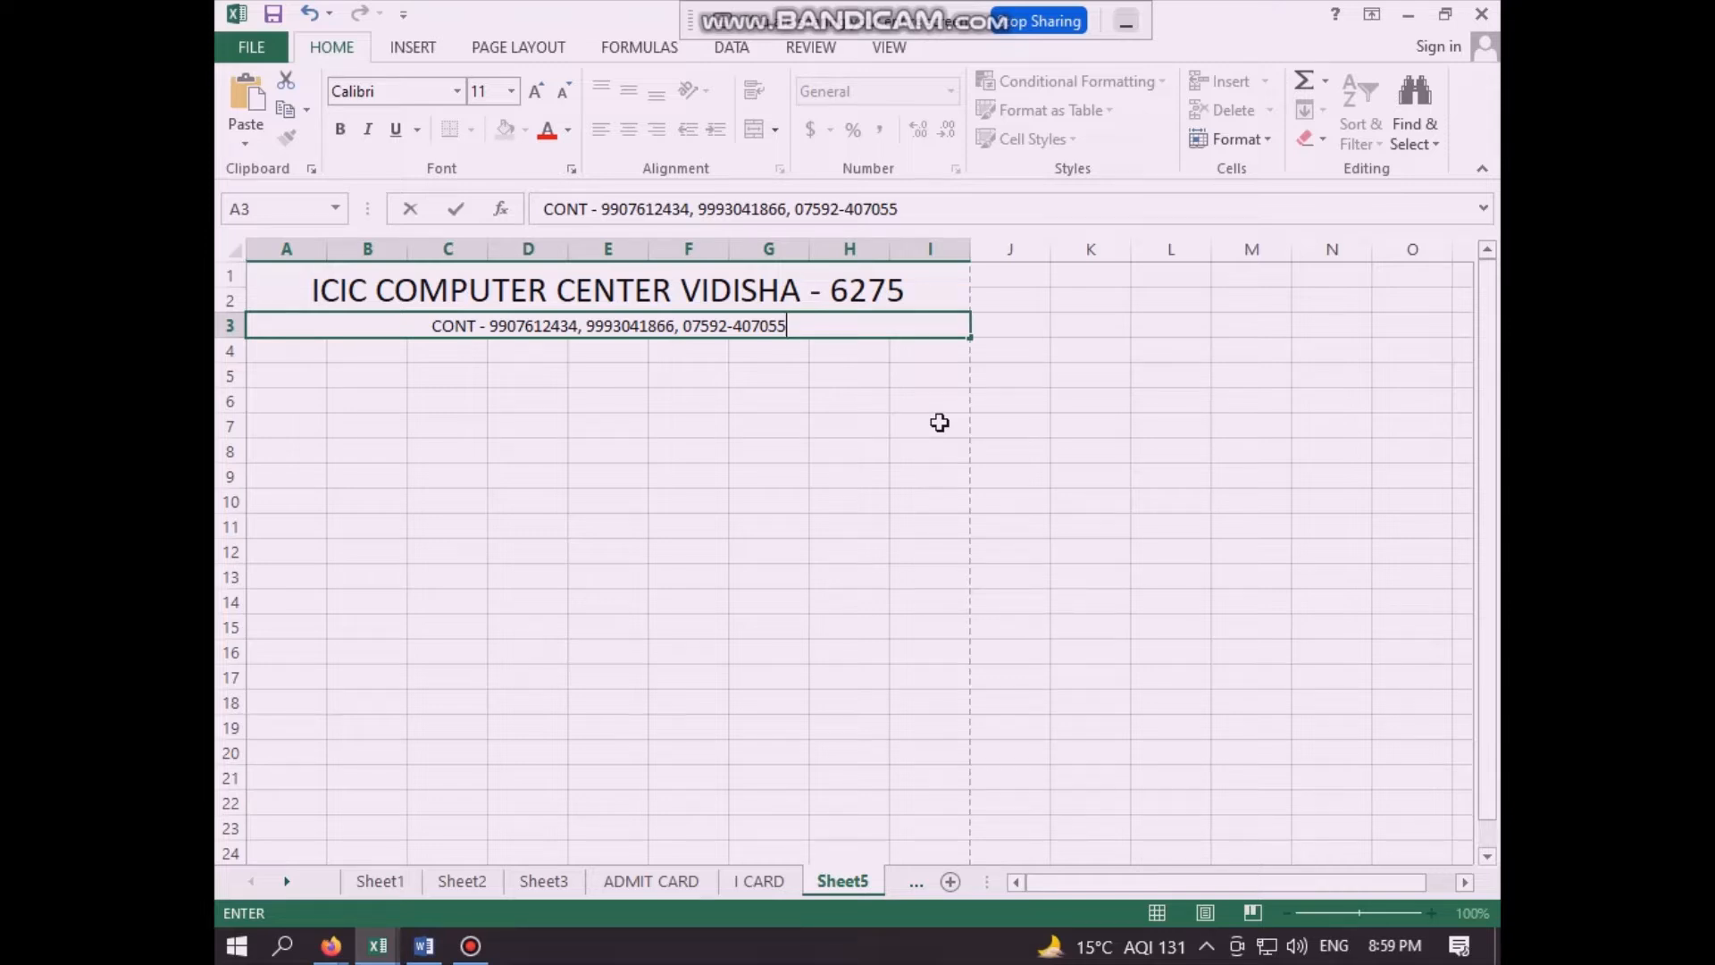
click(817, 480)
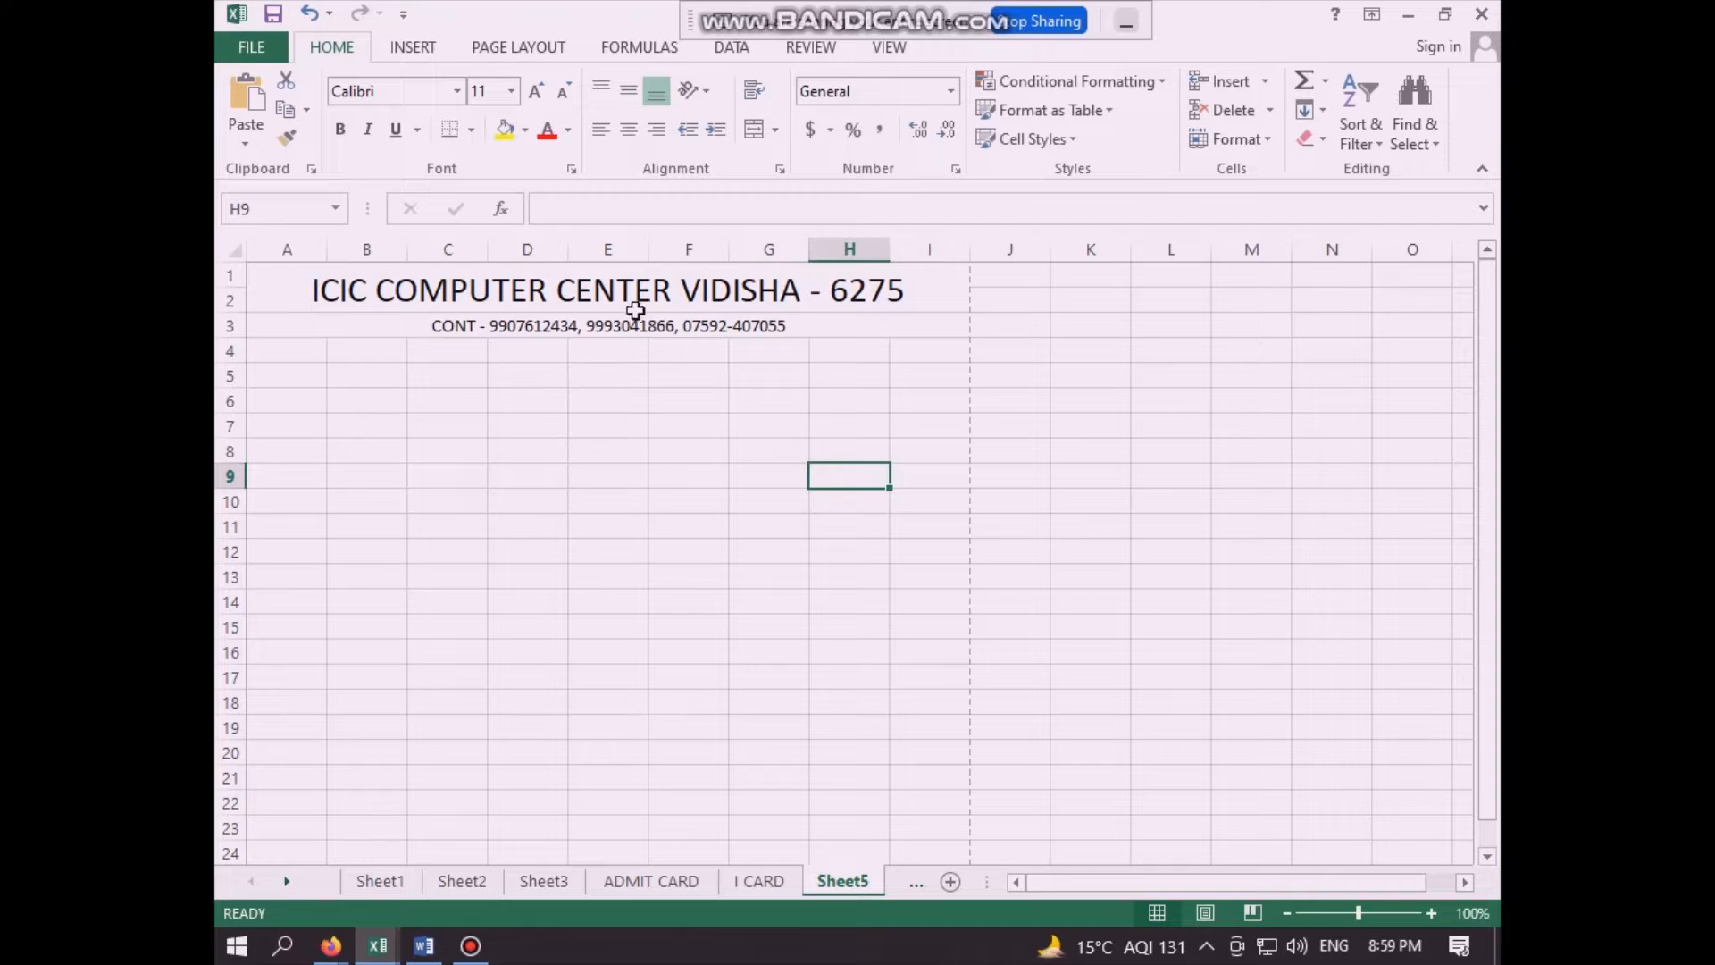
click(634, 473)
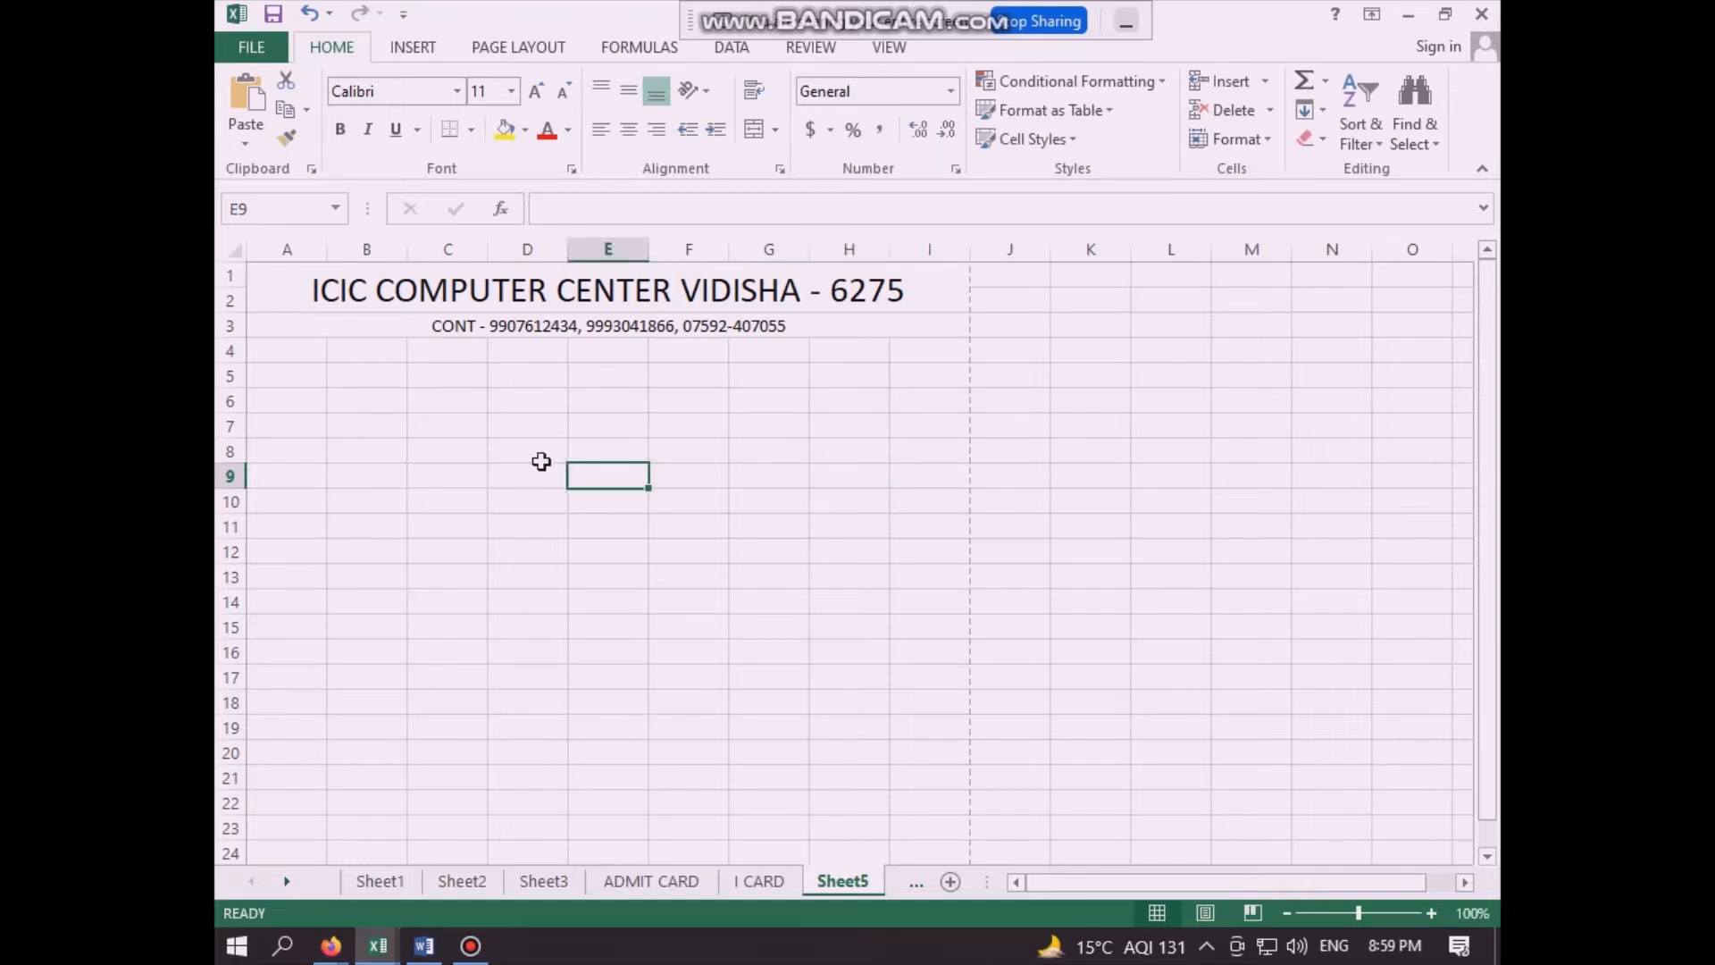
click(473, 451)
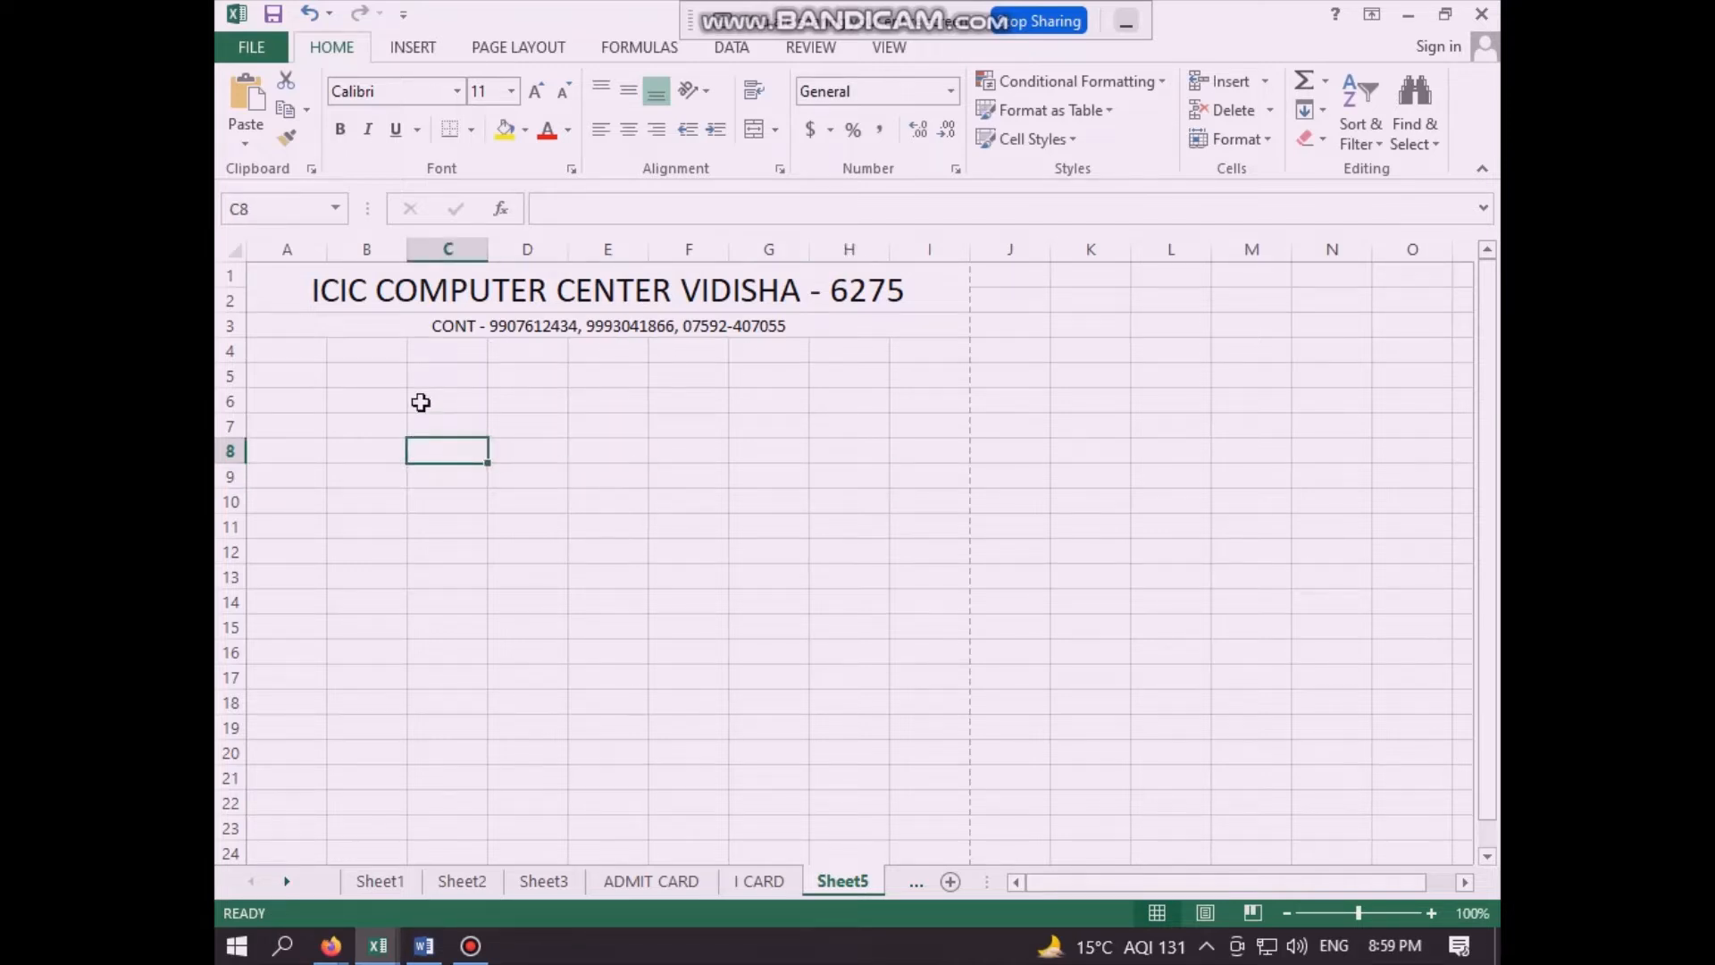
click(597, 375)
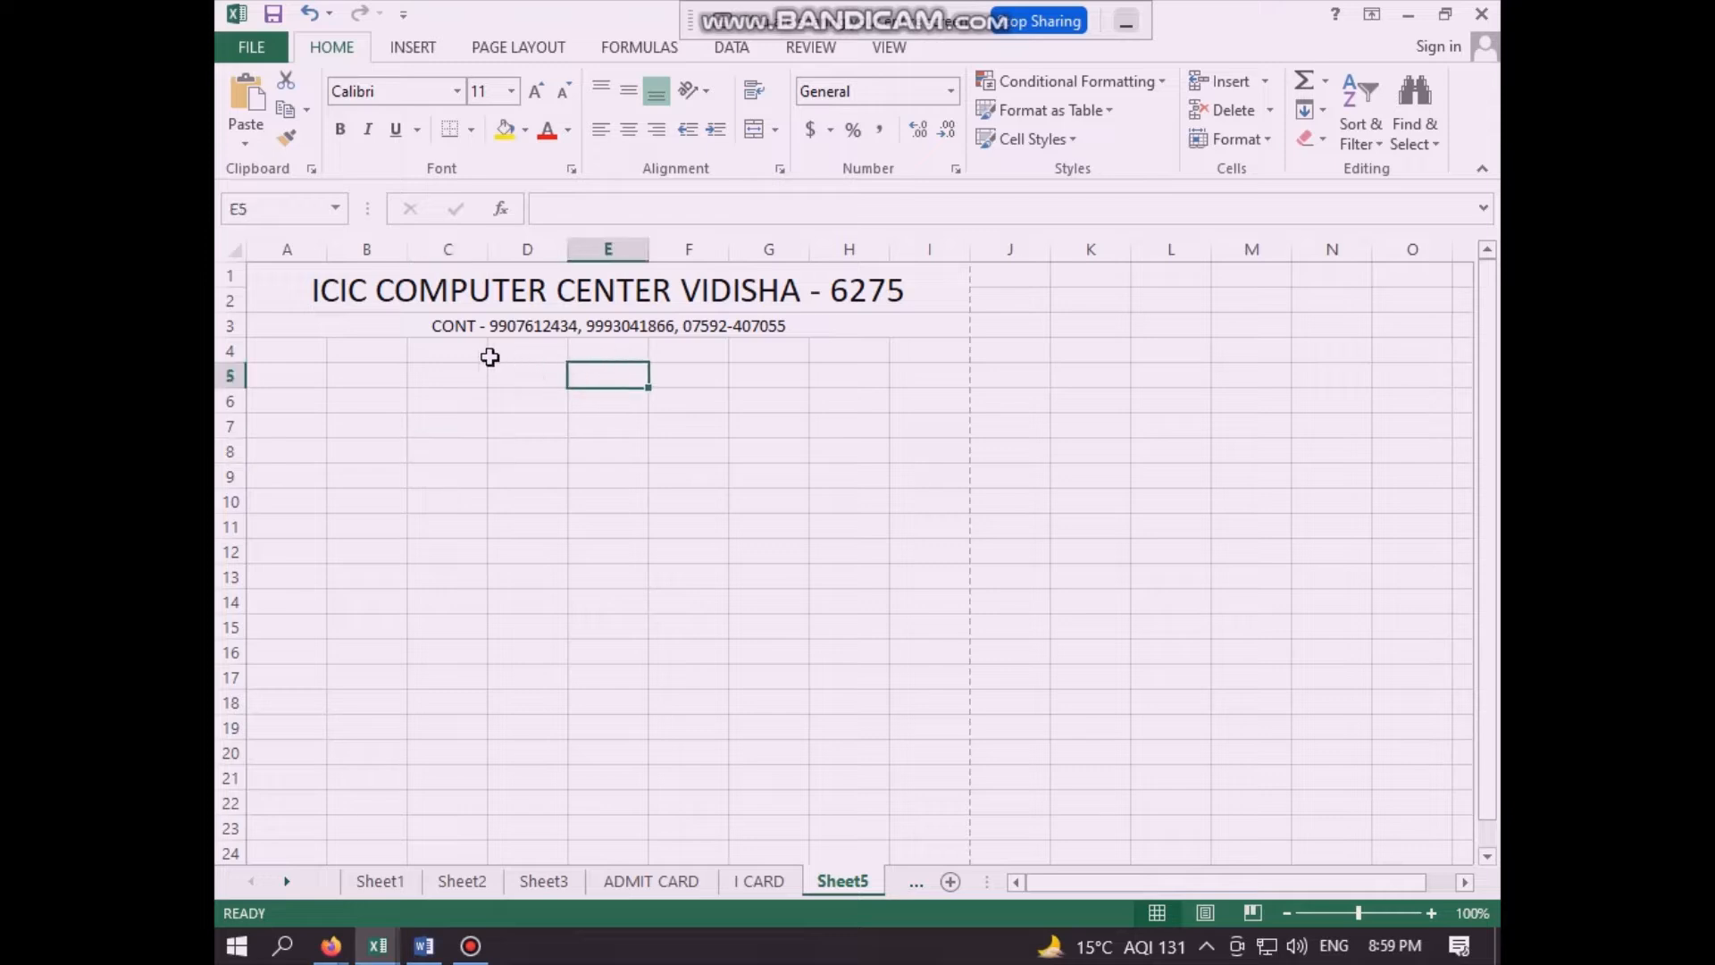
drag(476, 355, 738, 350)
drag(298, 348, 924, 360)
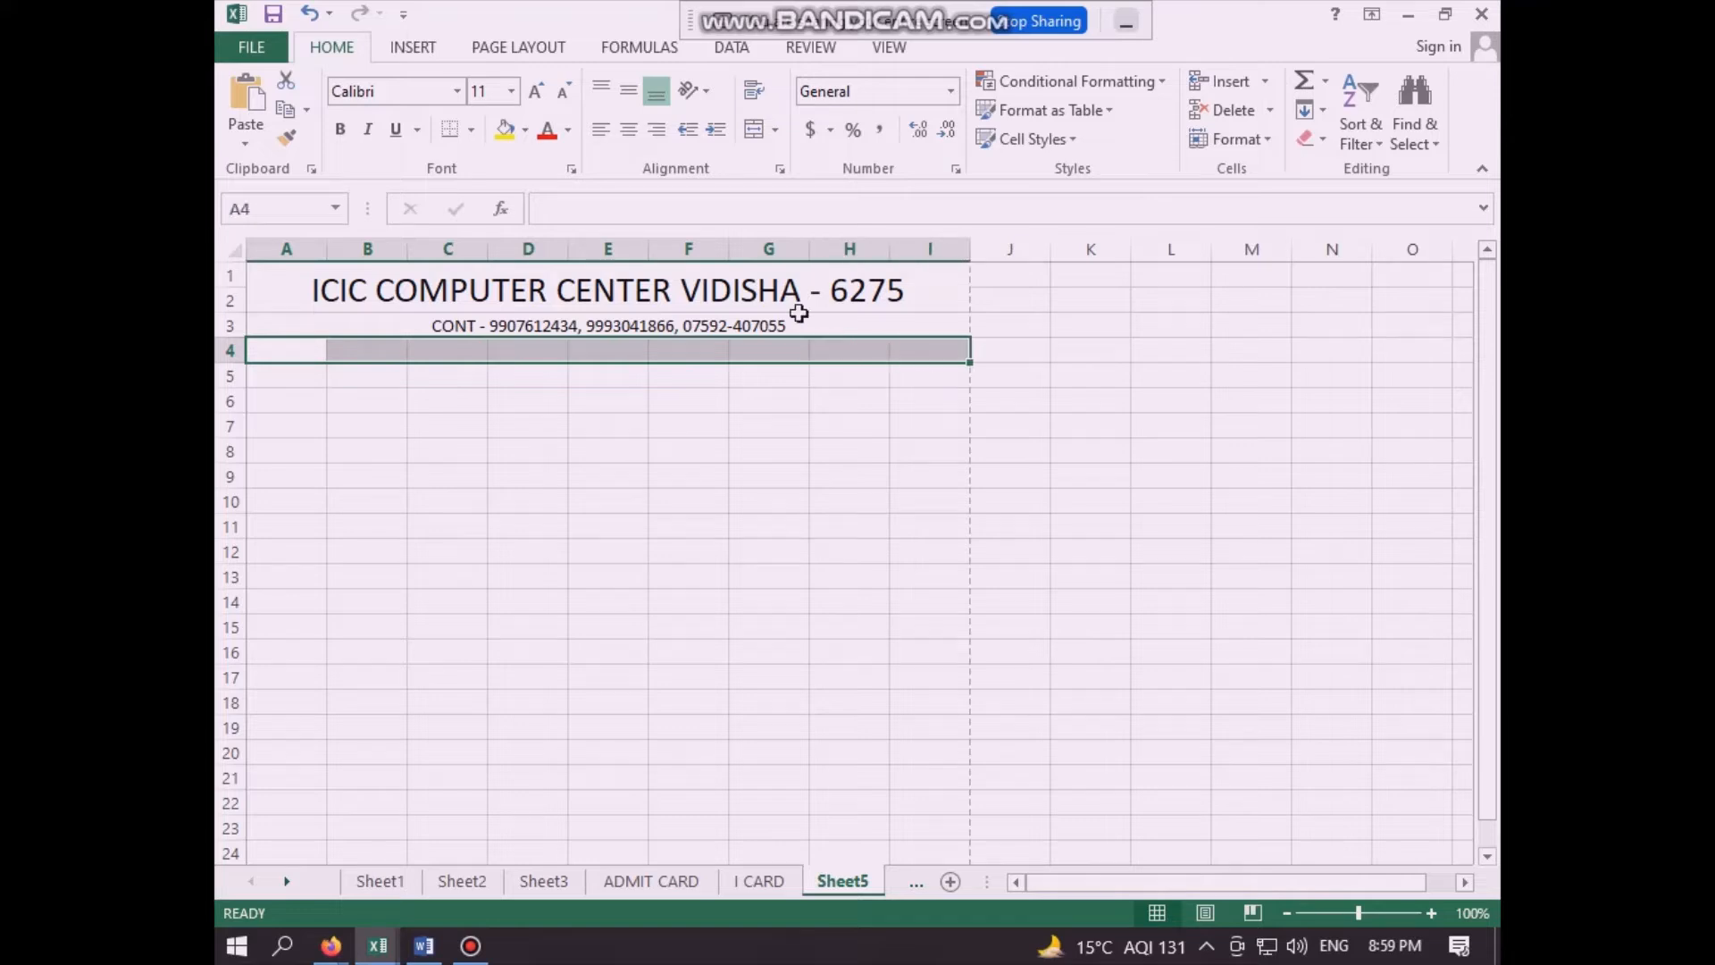
click(755, 129)
click(715, 421)
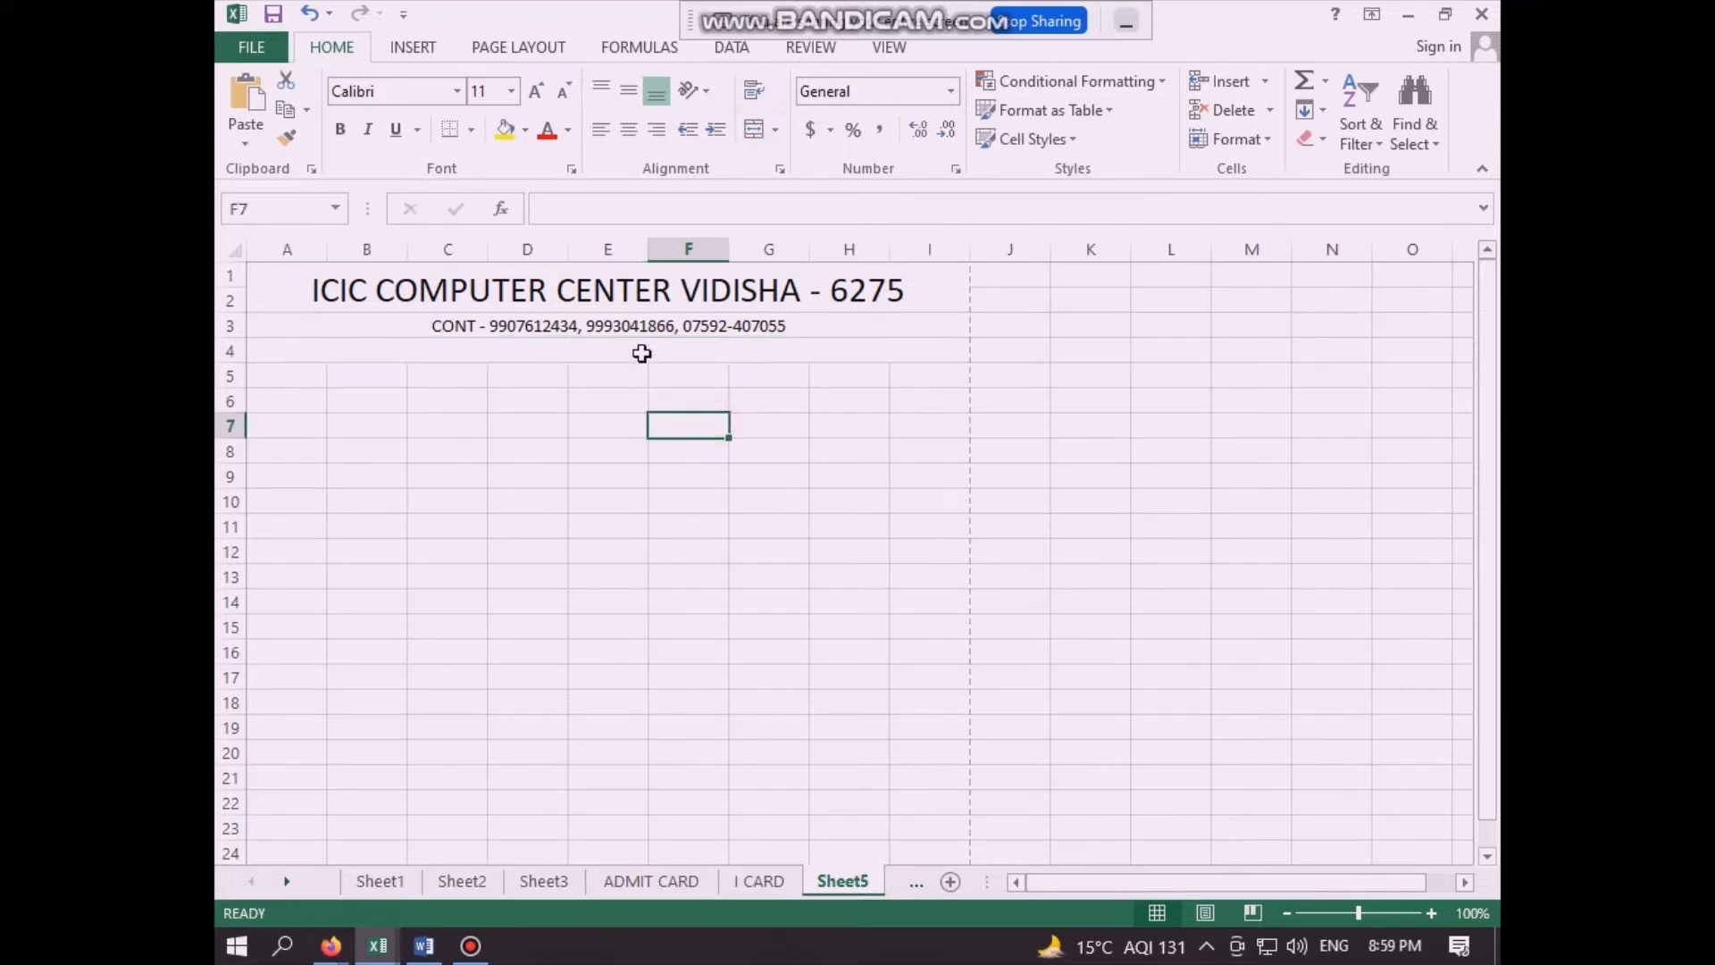
click(643, 352)
click(696, 478)
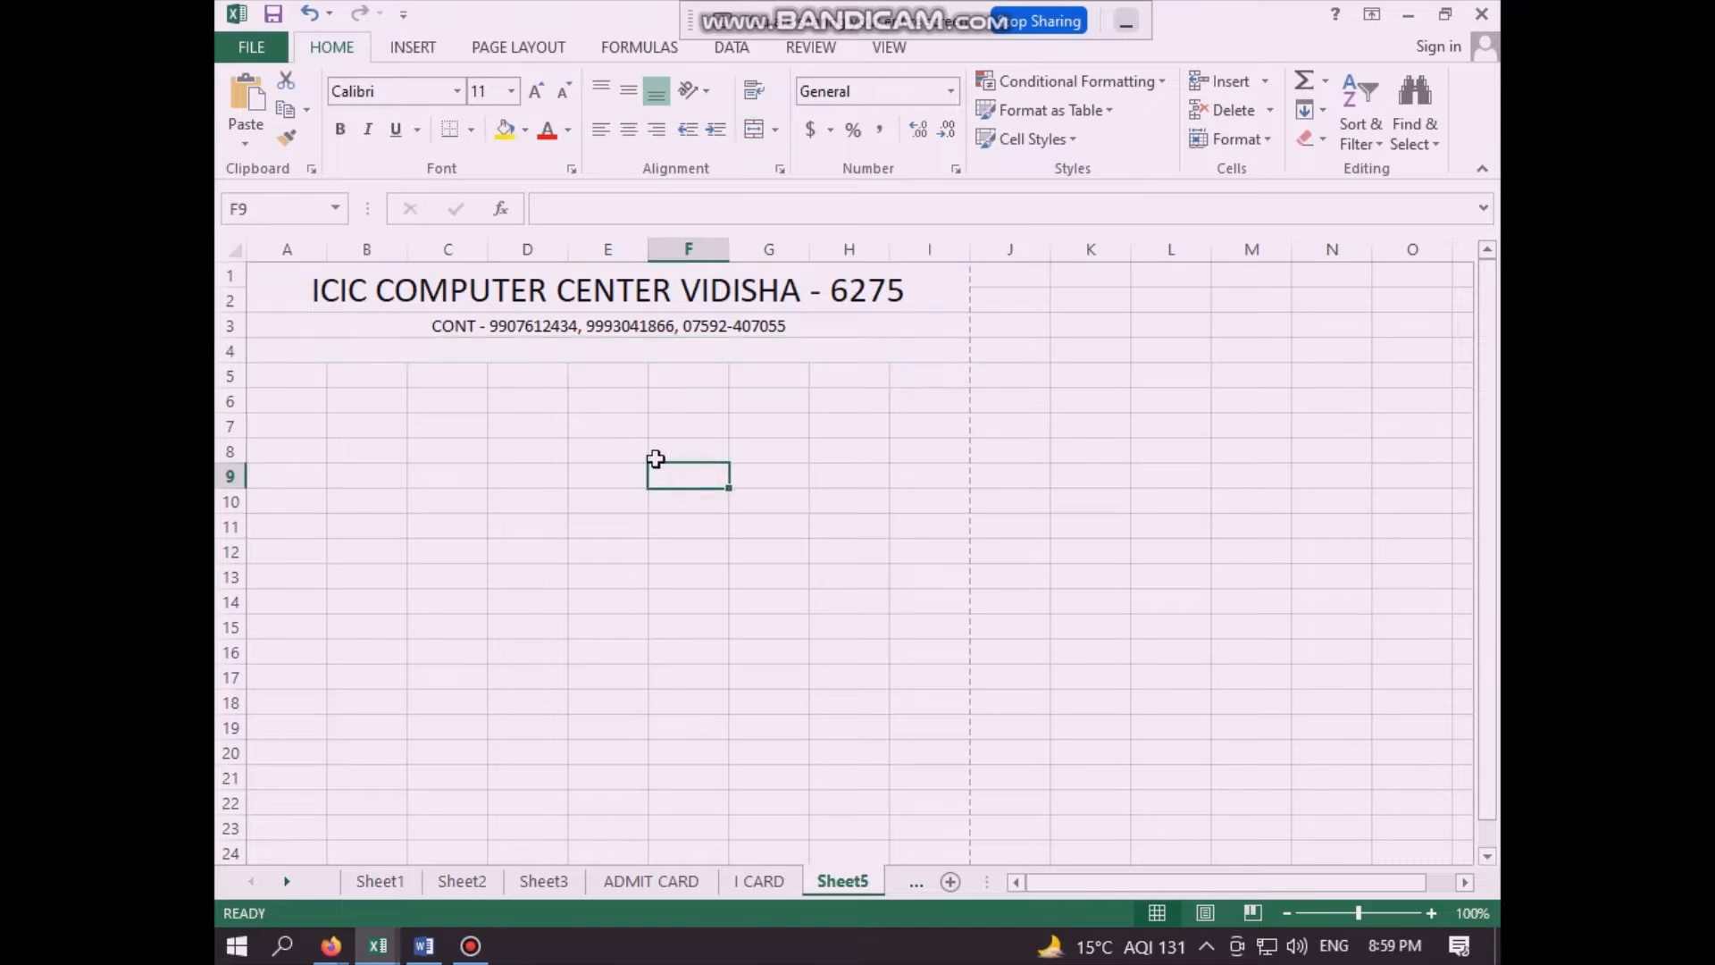
key(ctrl+z)
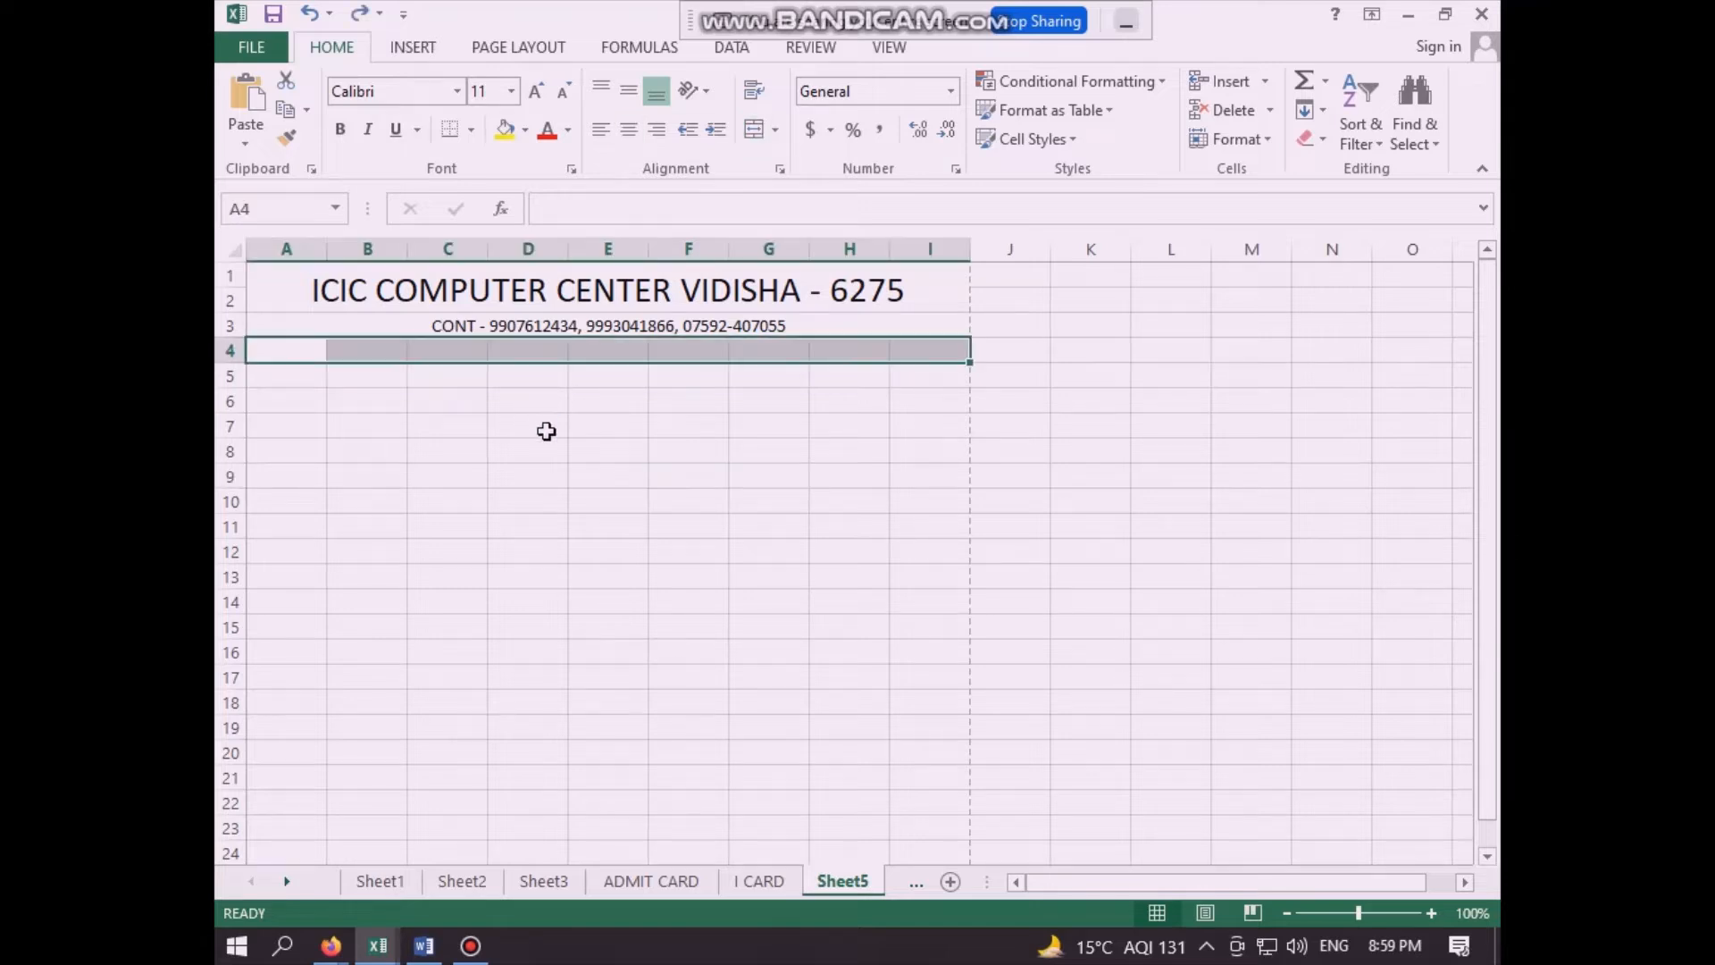
click(548, 429)
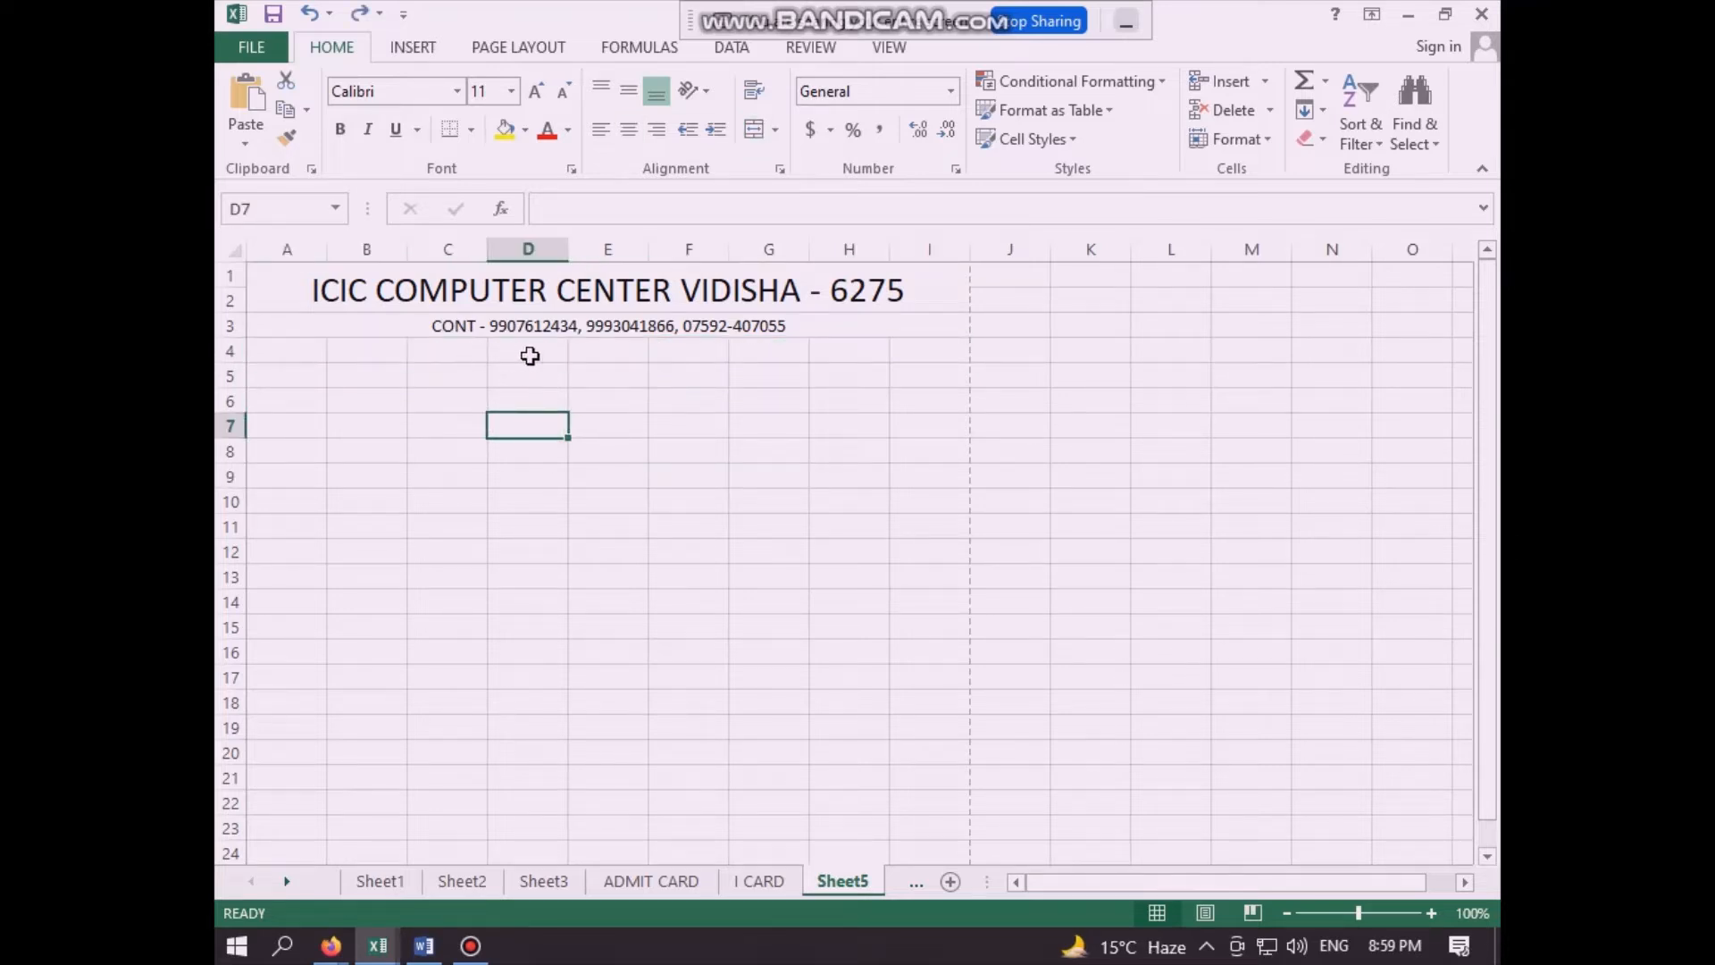
- Enter the label "COURSE" in cell D4 below the contact line
click(491, 354)
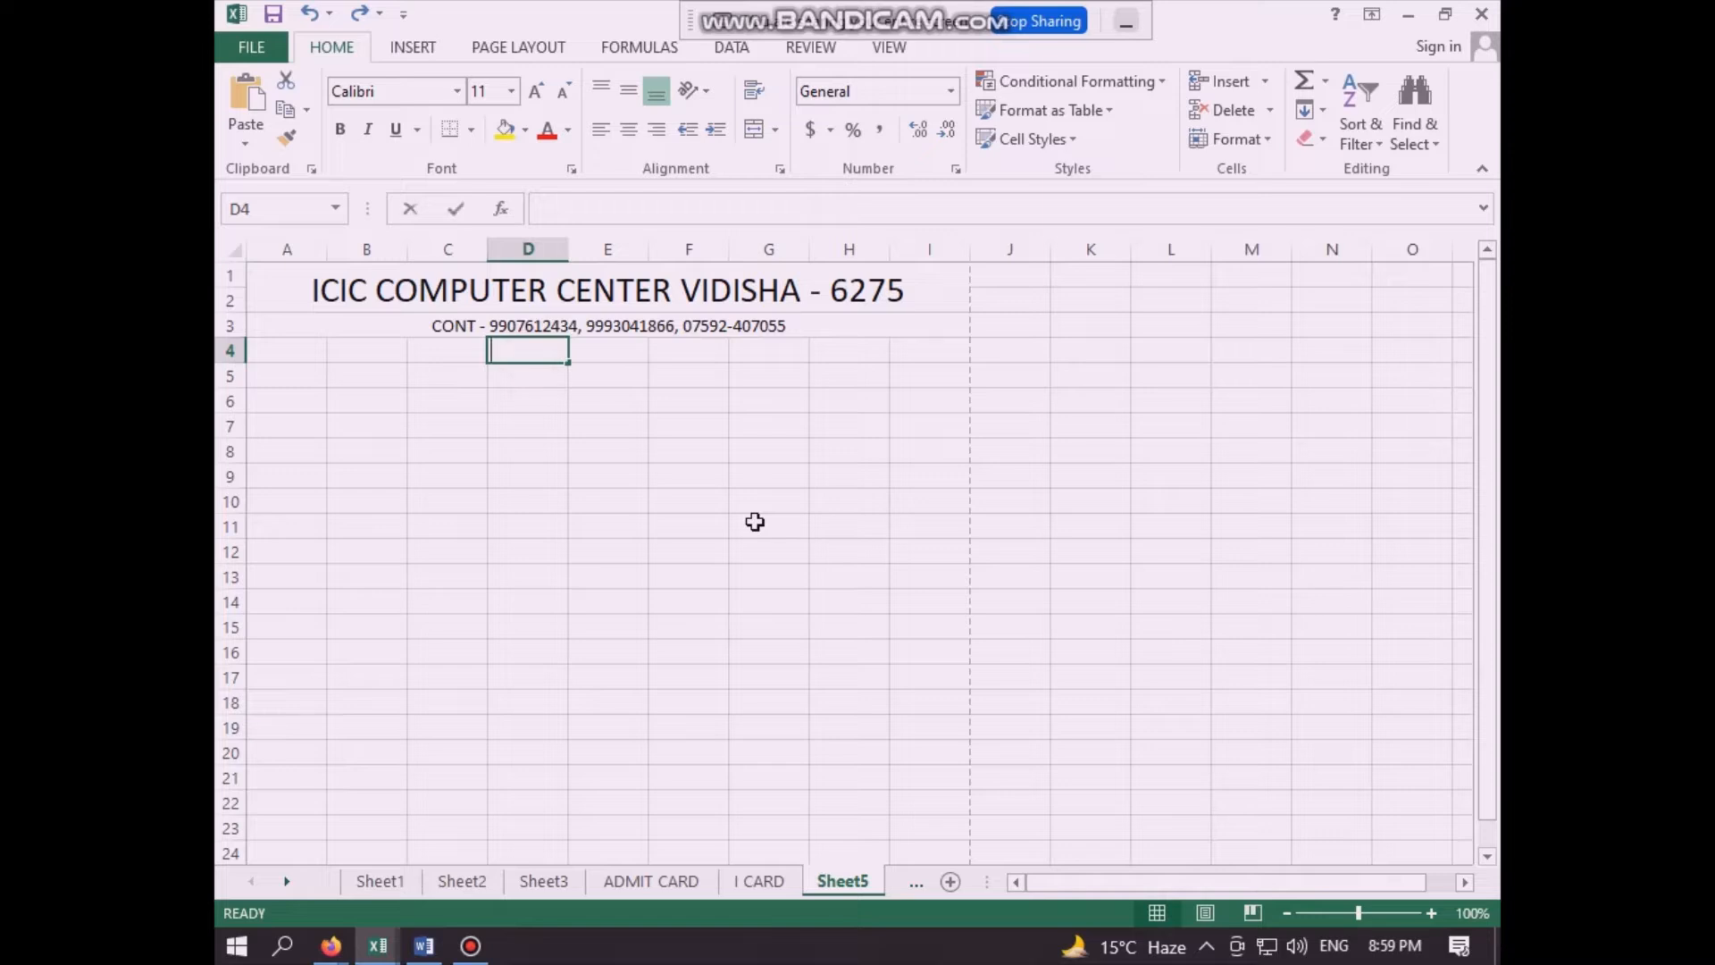
text(COU)
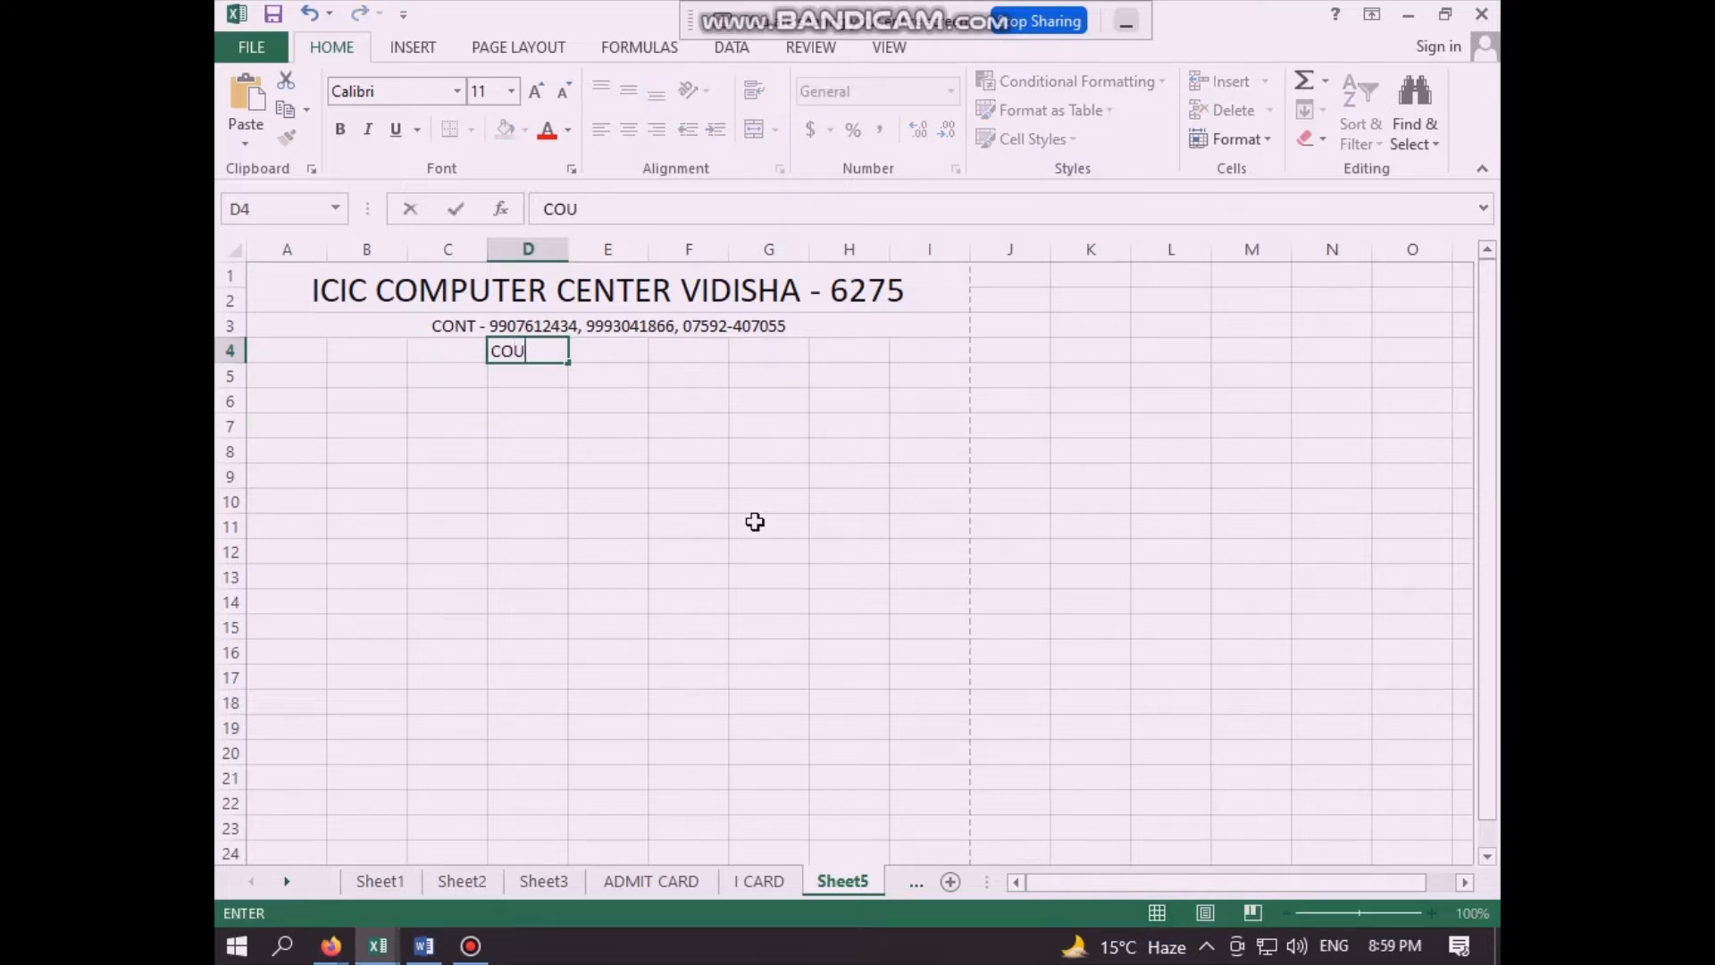
text(RSE)
click(740, 531)
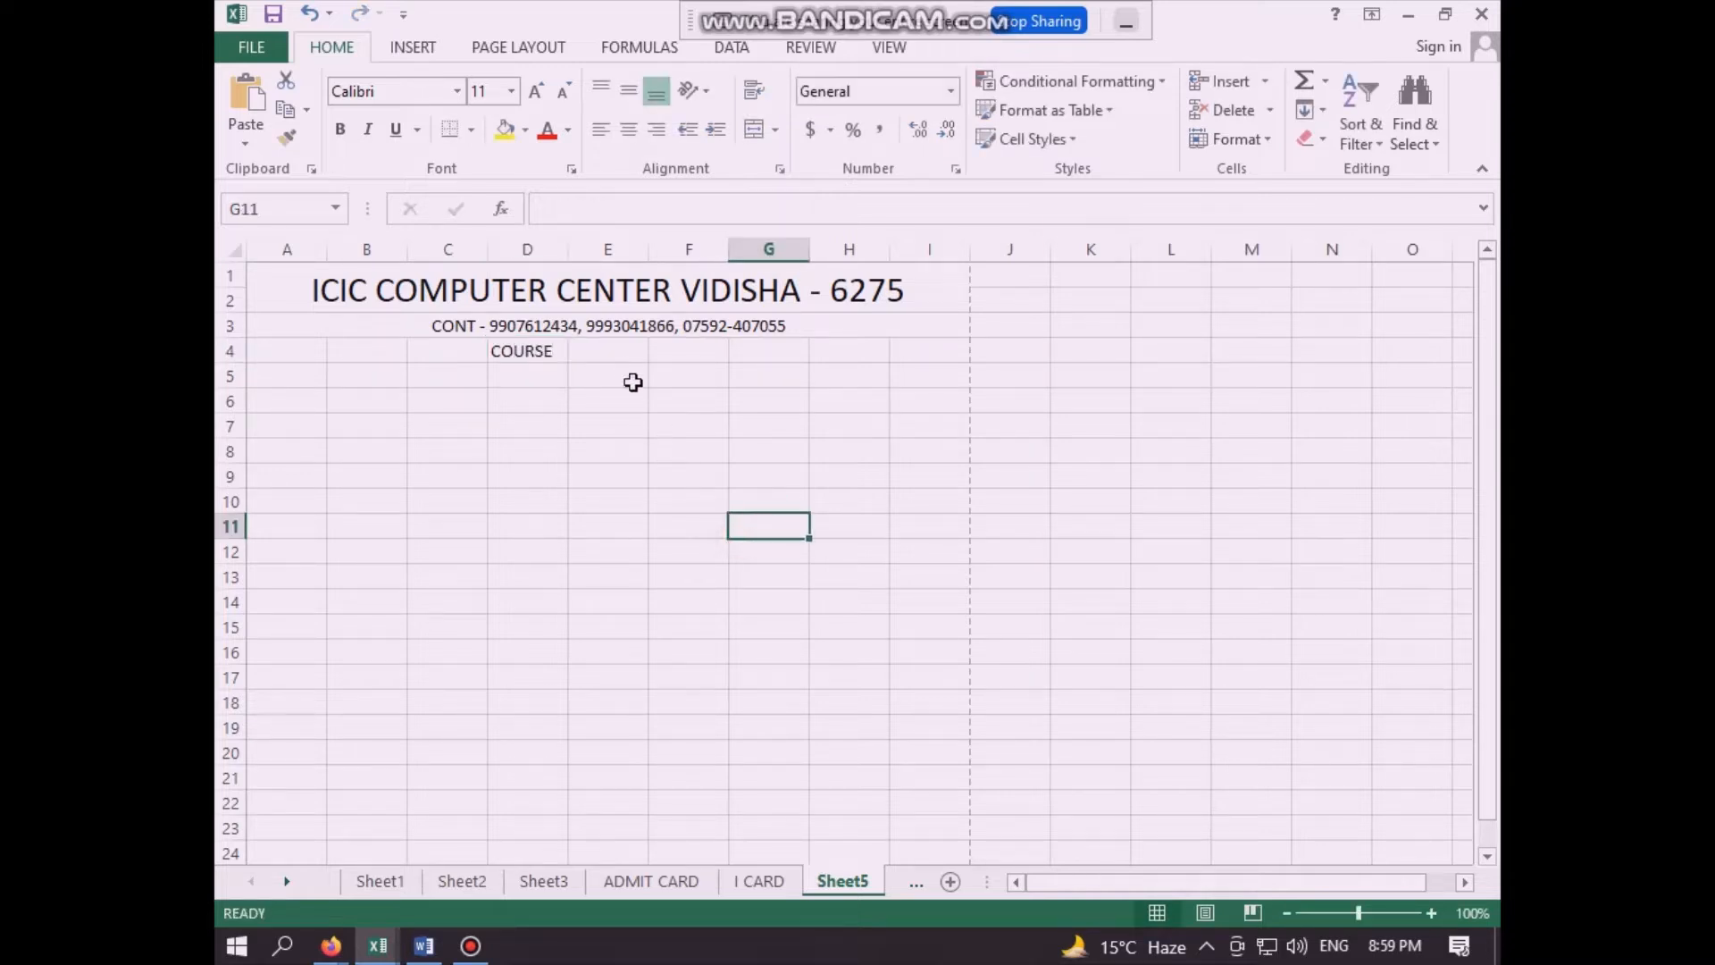
- Link cell E4 to the first student's course on Sheet3 with the formula =Sheet3!E2
click(618, 351)
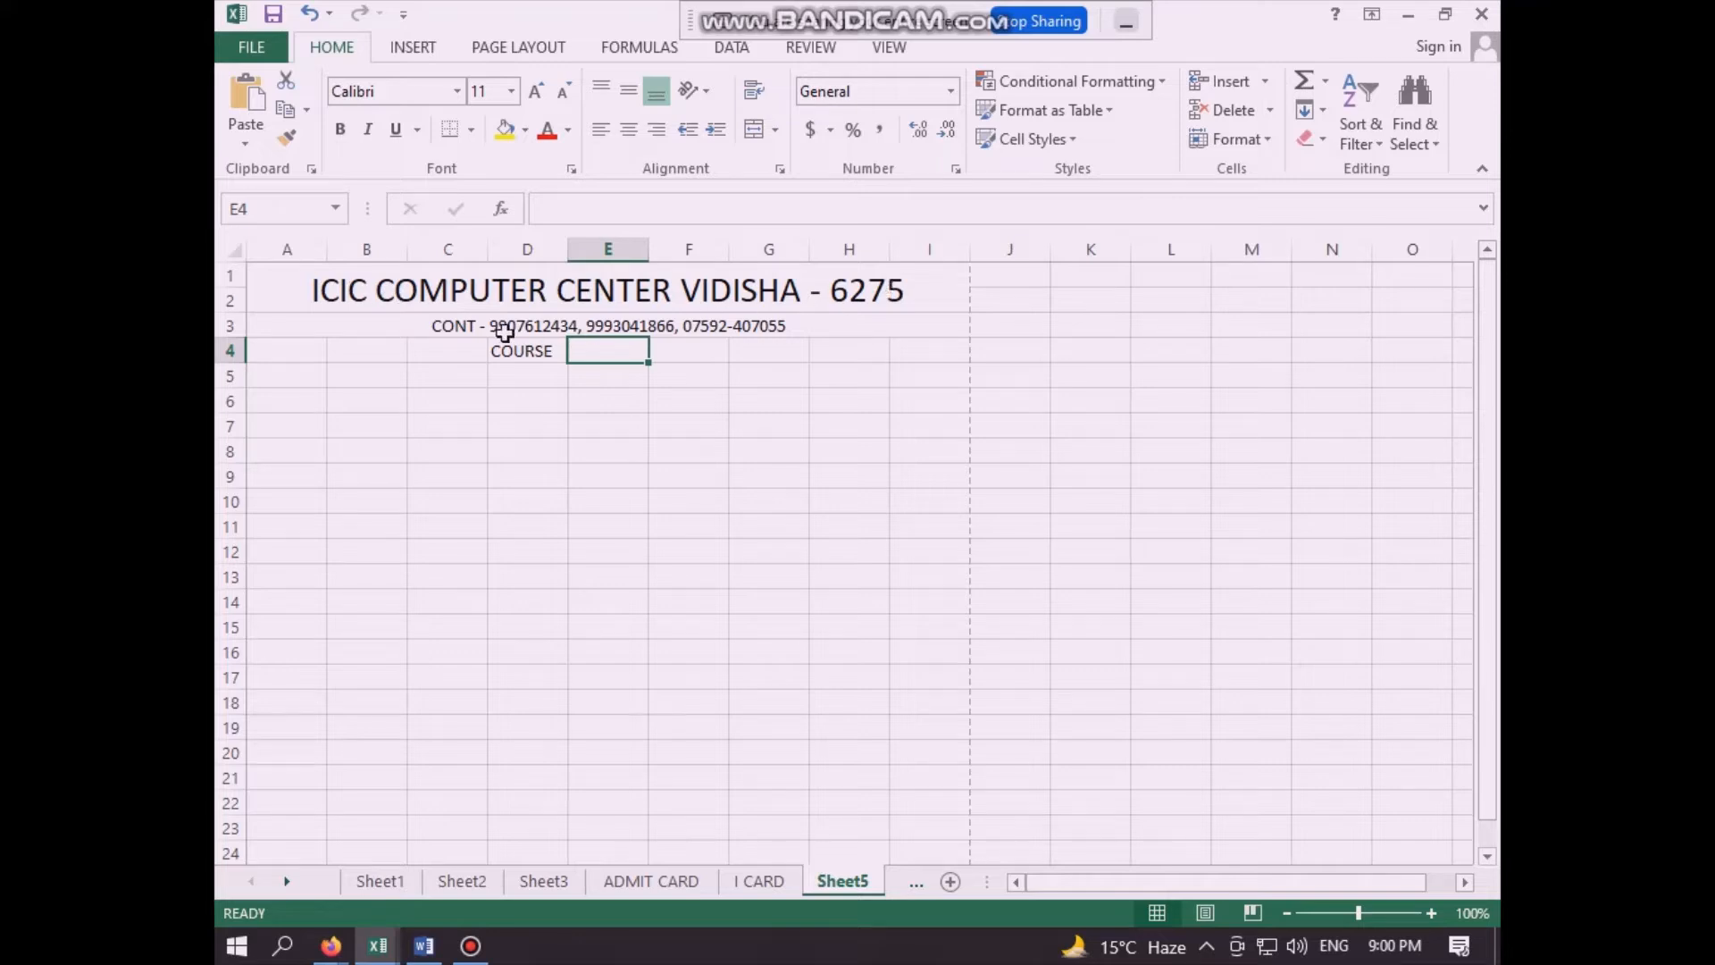
click(532, 357)
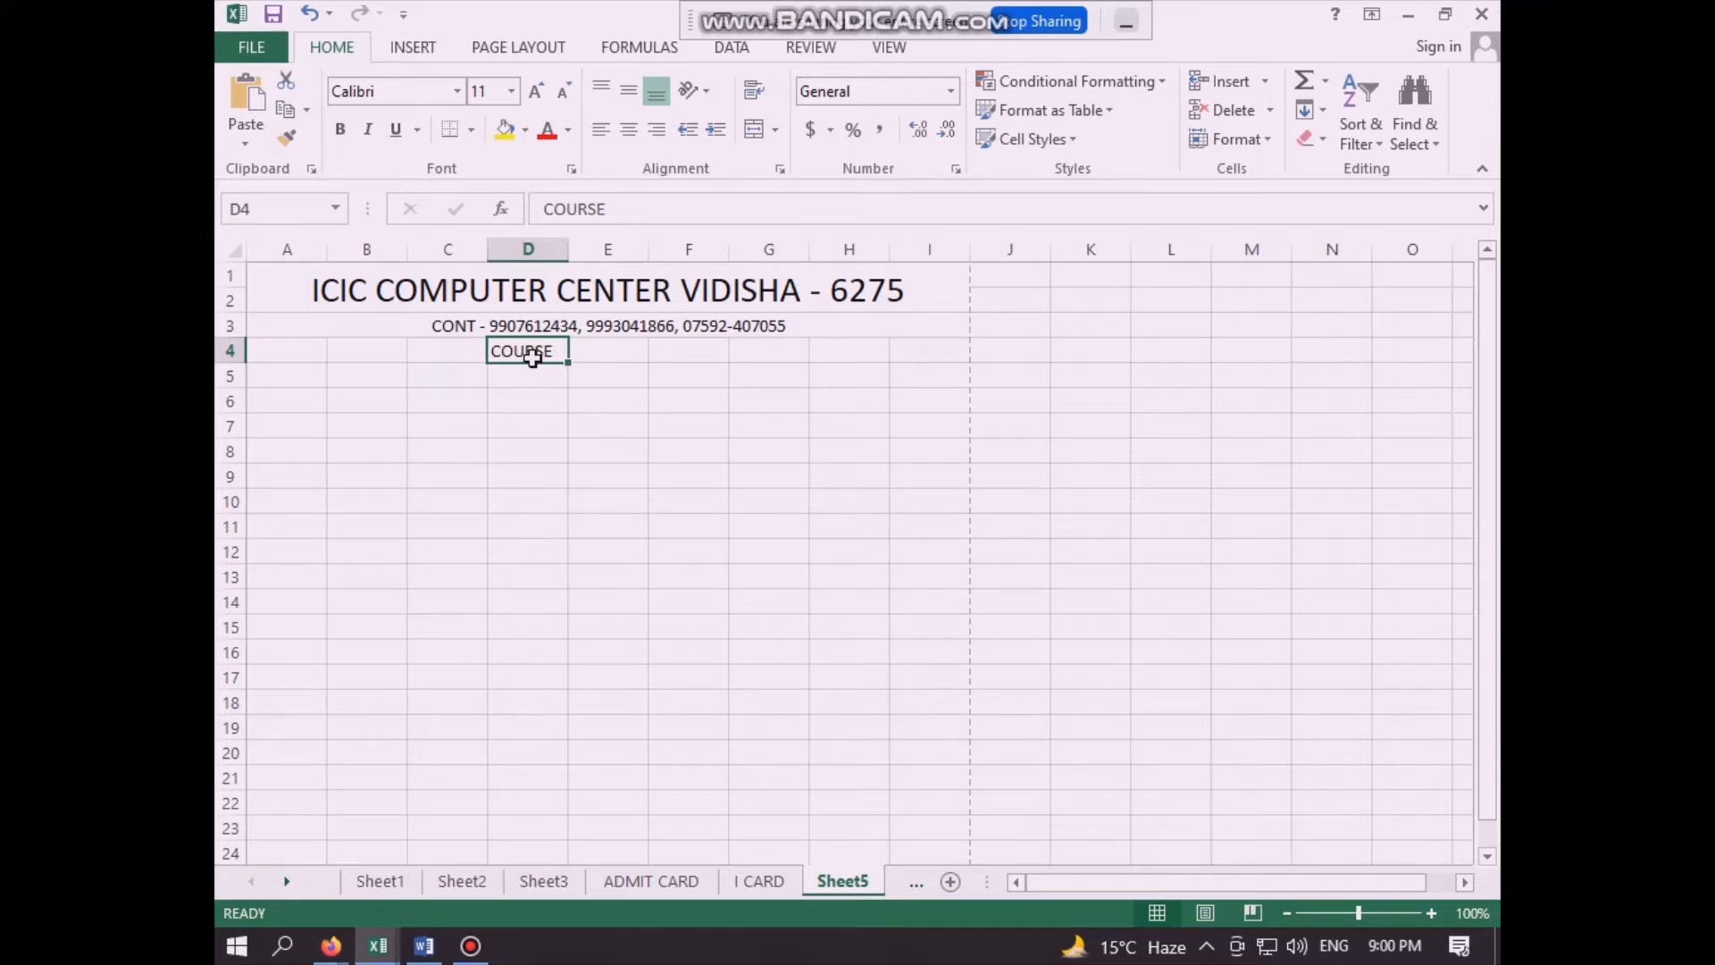
click(613, 353)
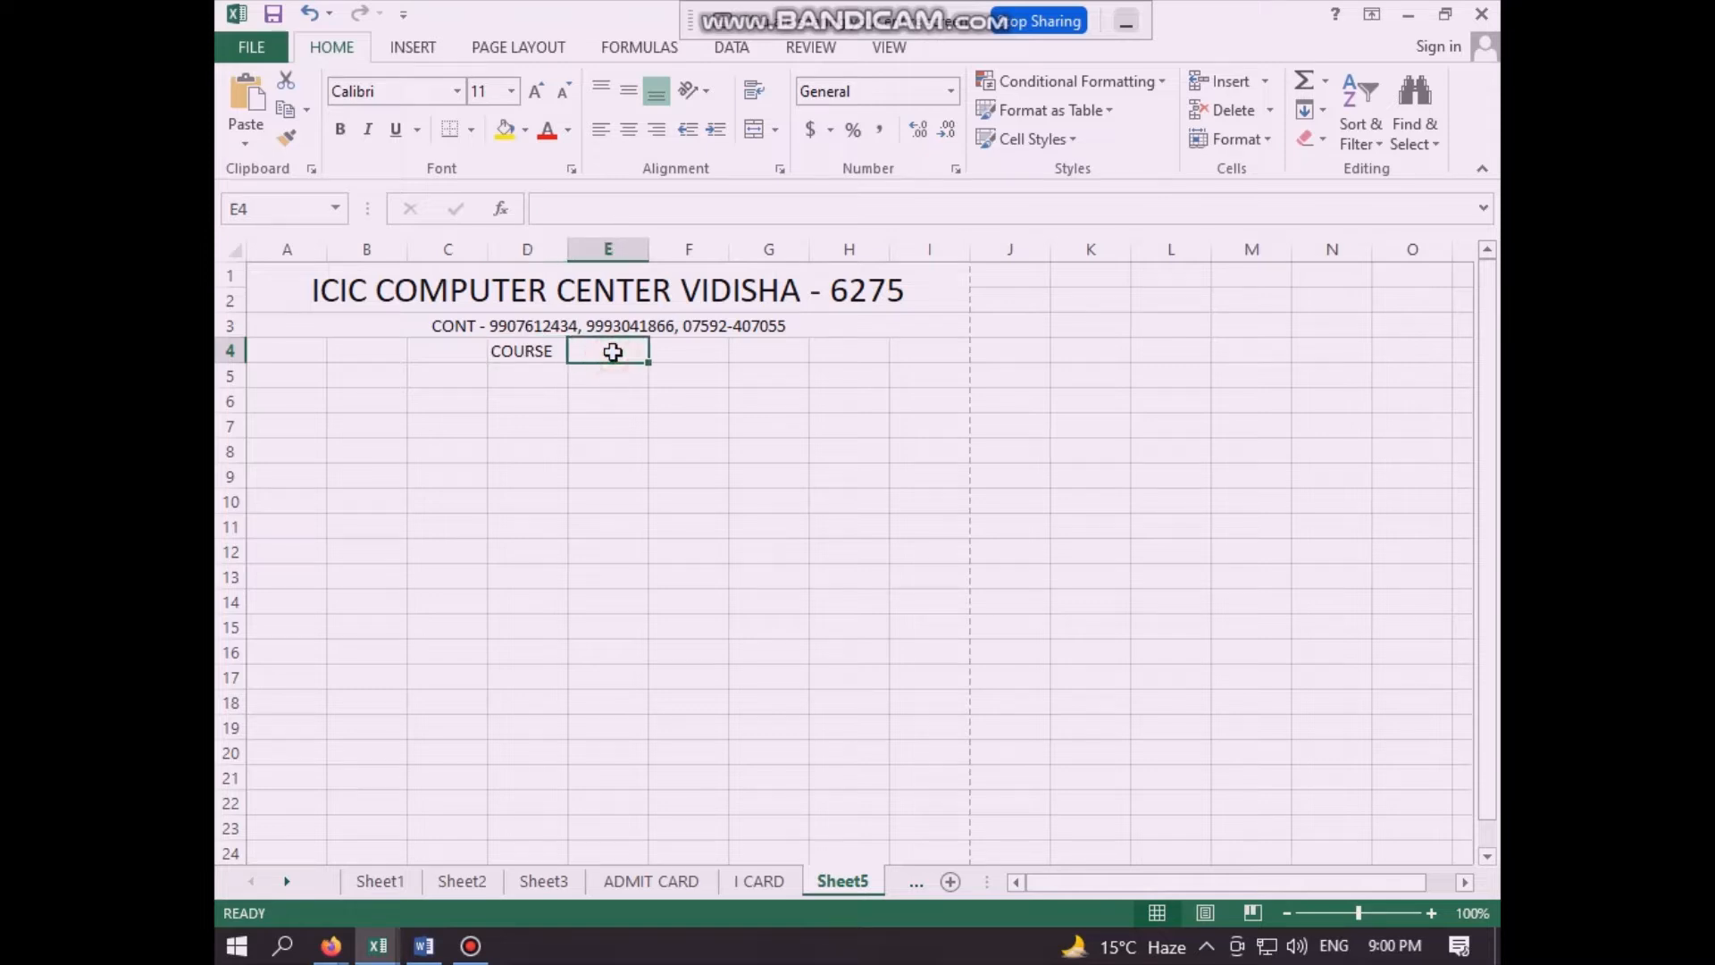
text(=)
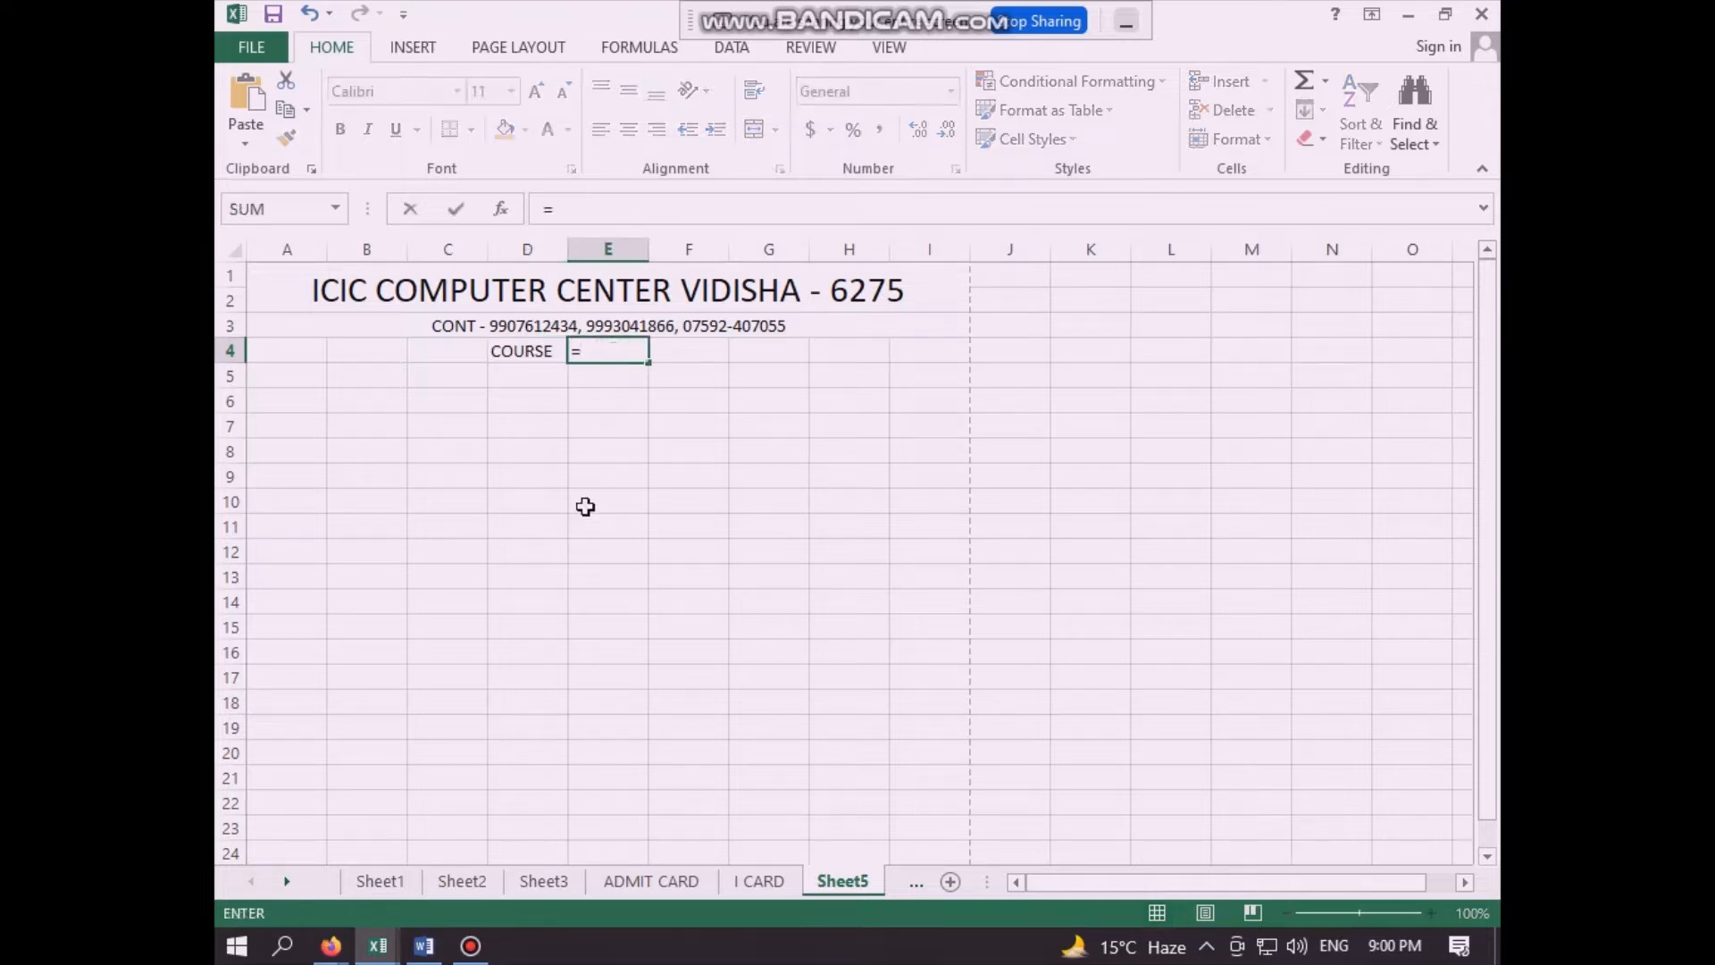
click(548, 880)
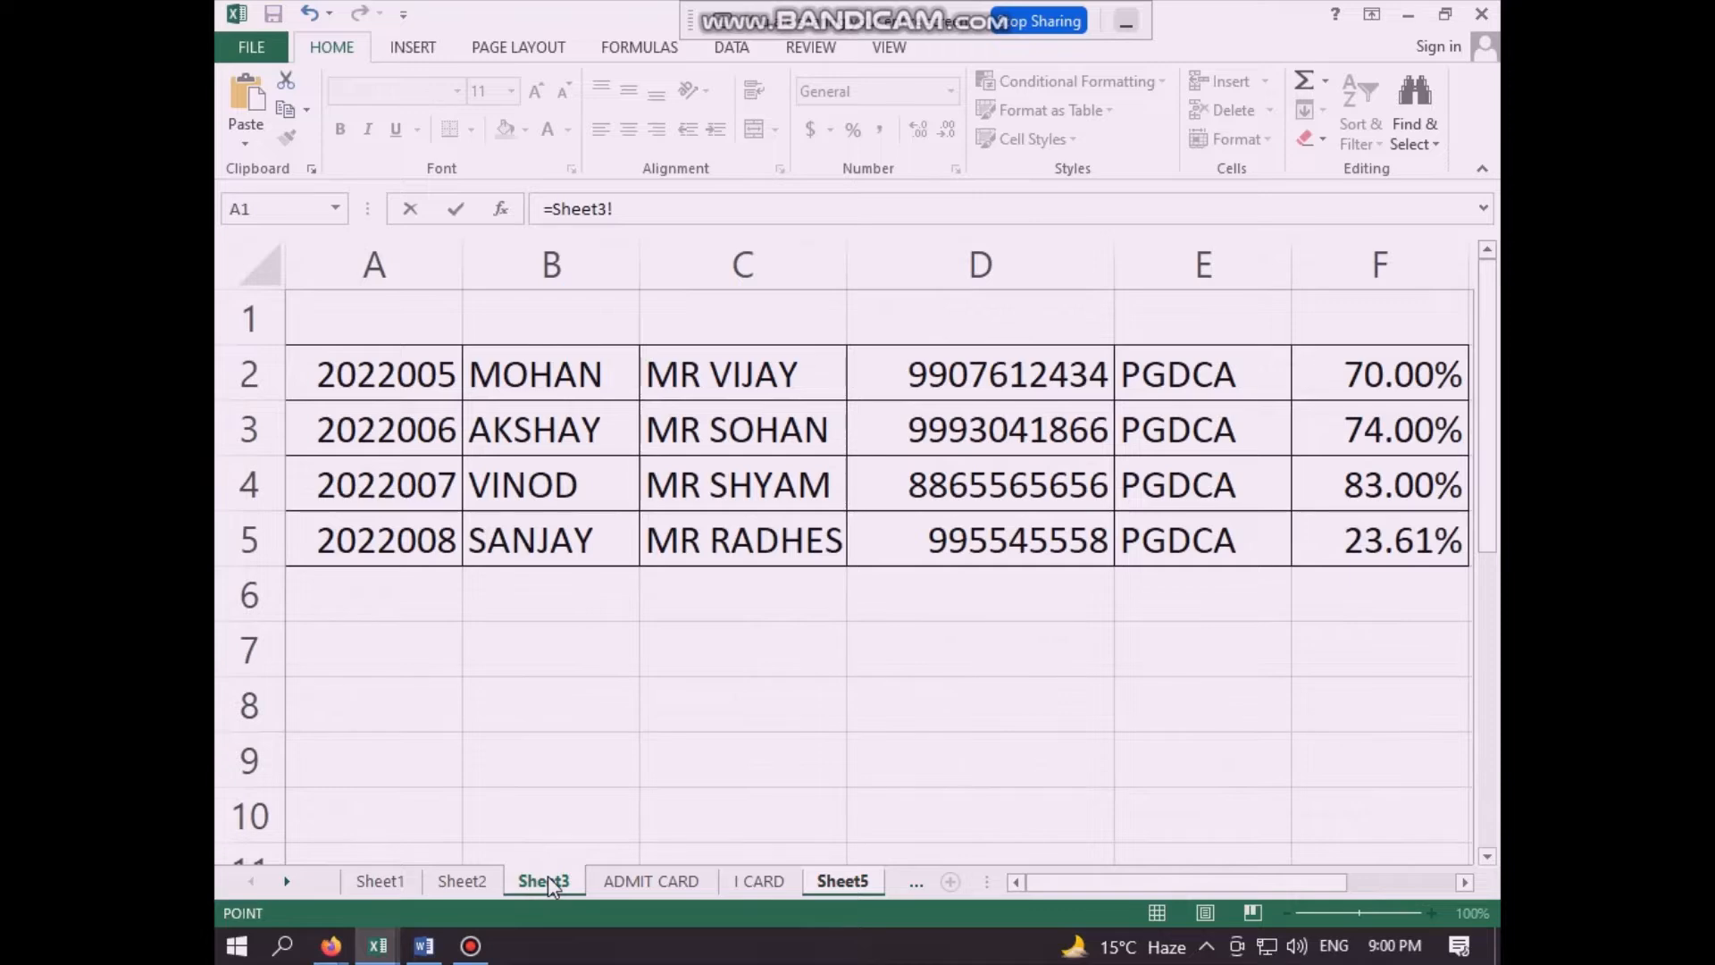
click(1178, 381)
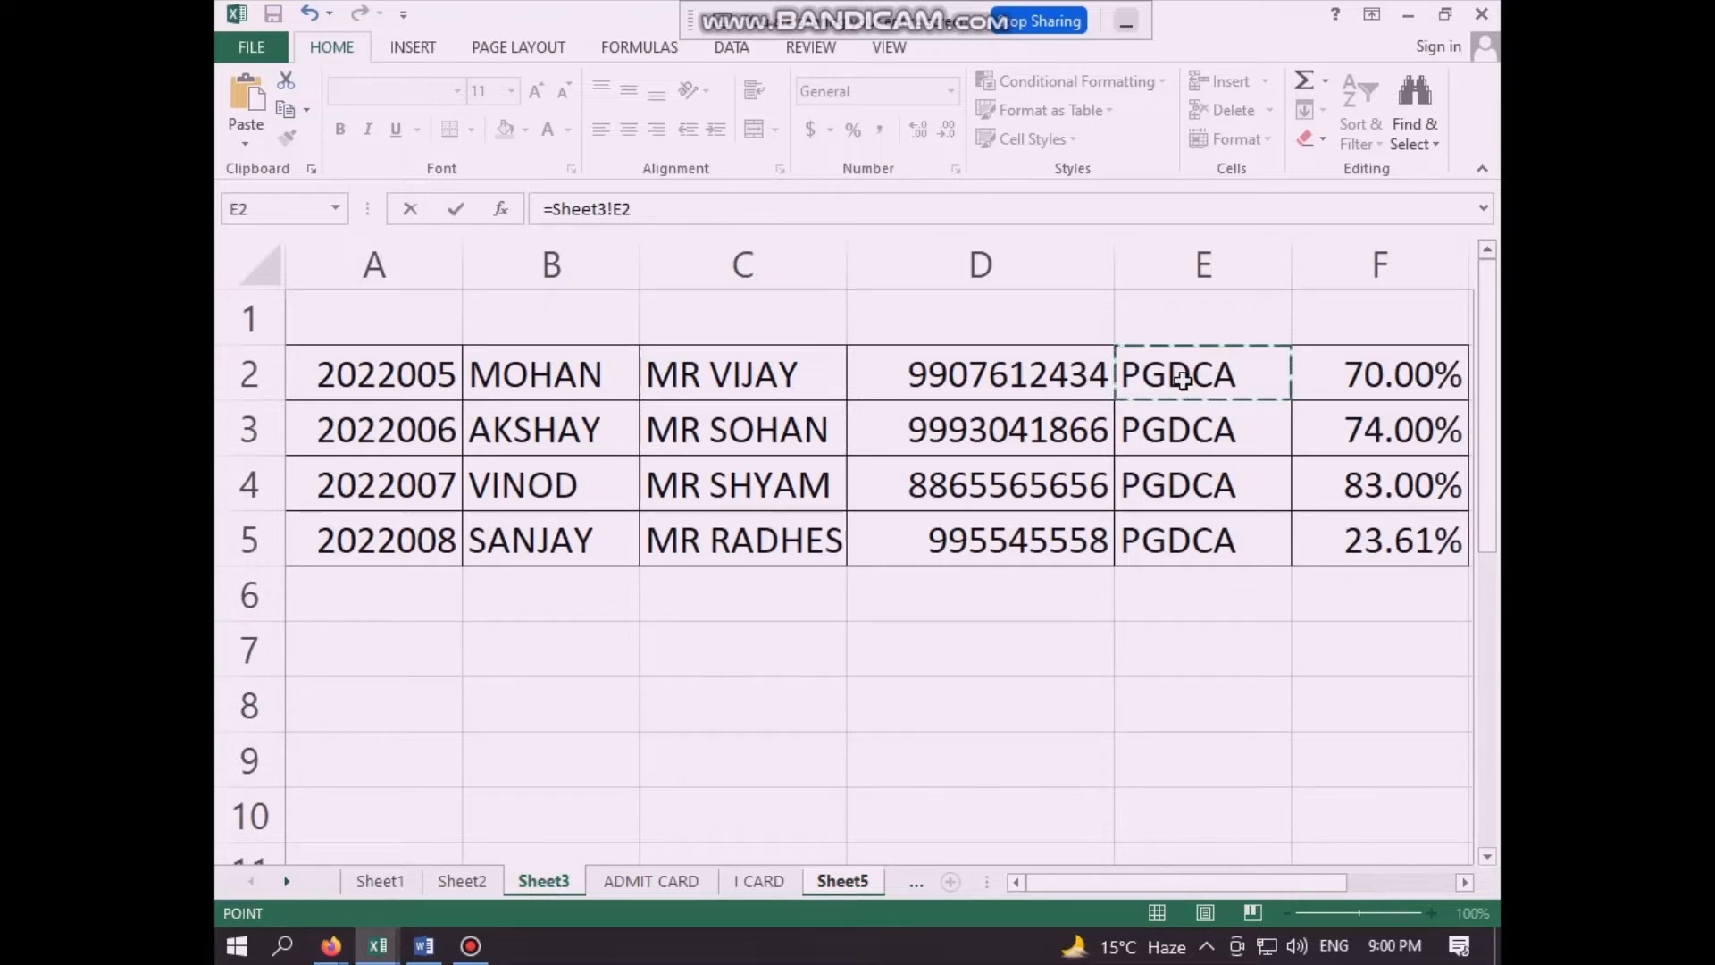
key(Return)
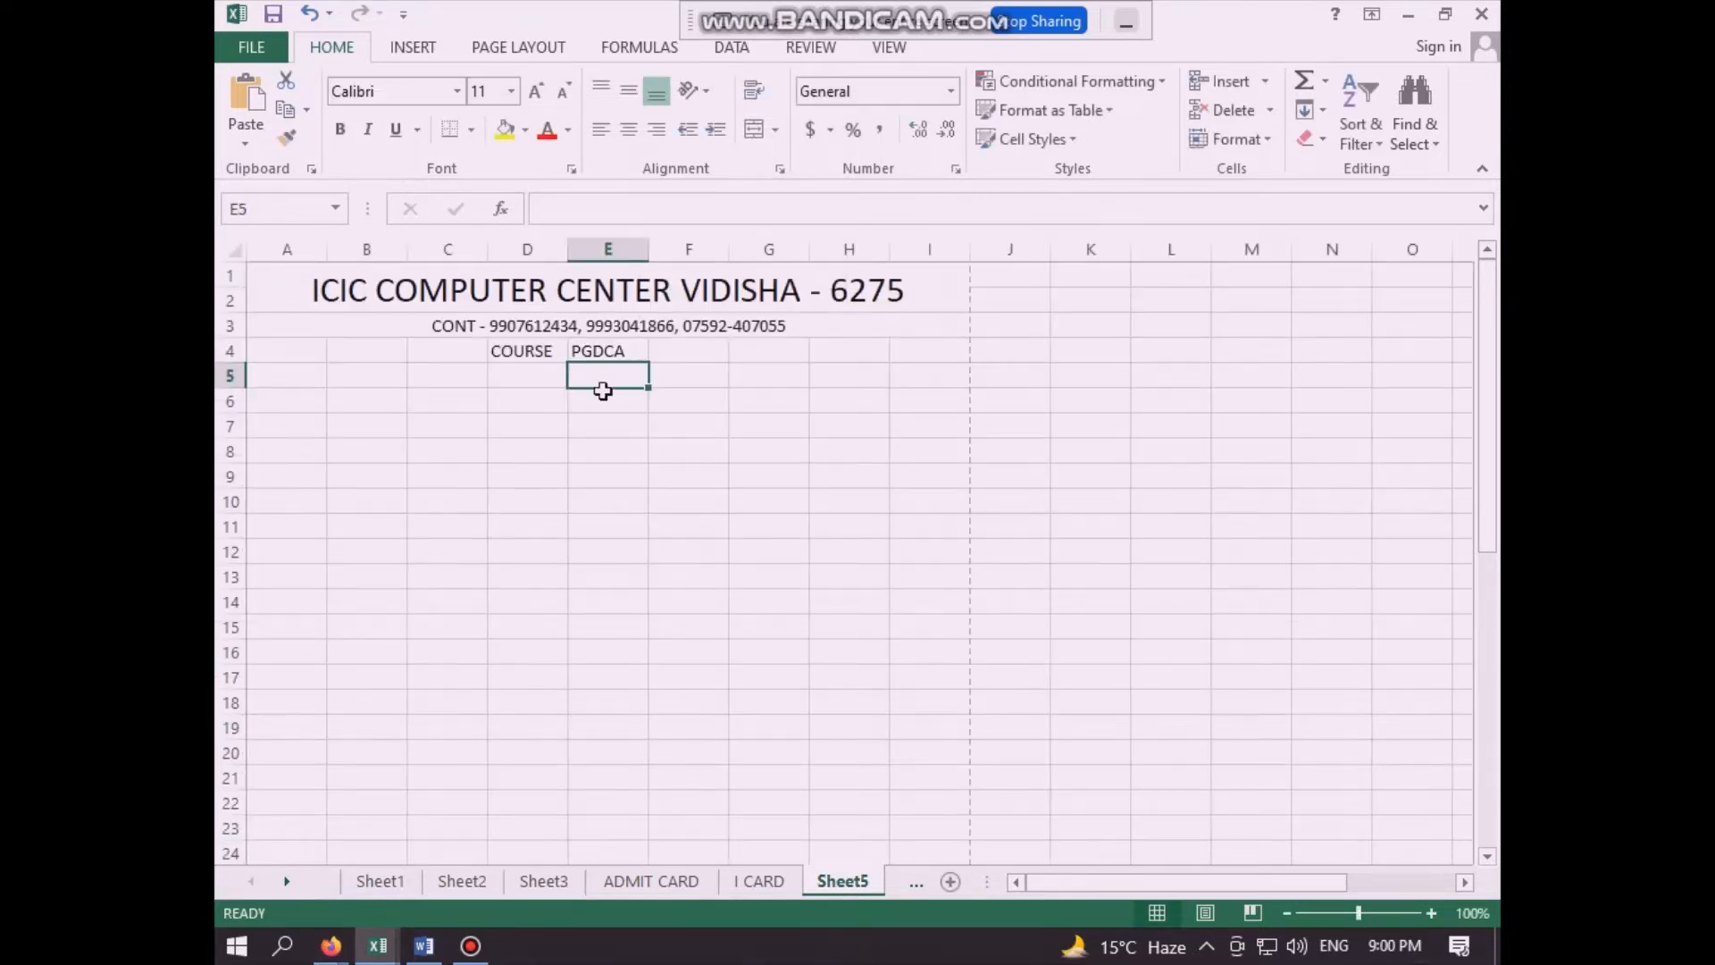
click(663, 450)
click(636, 366)
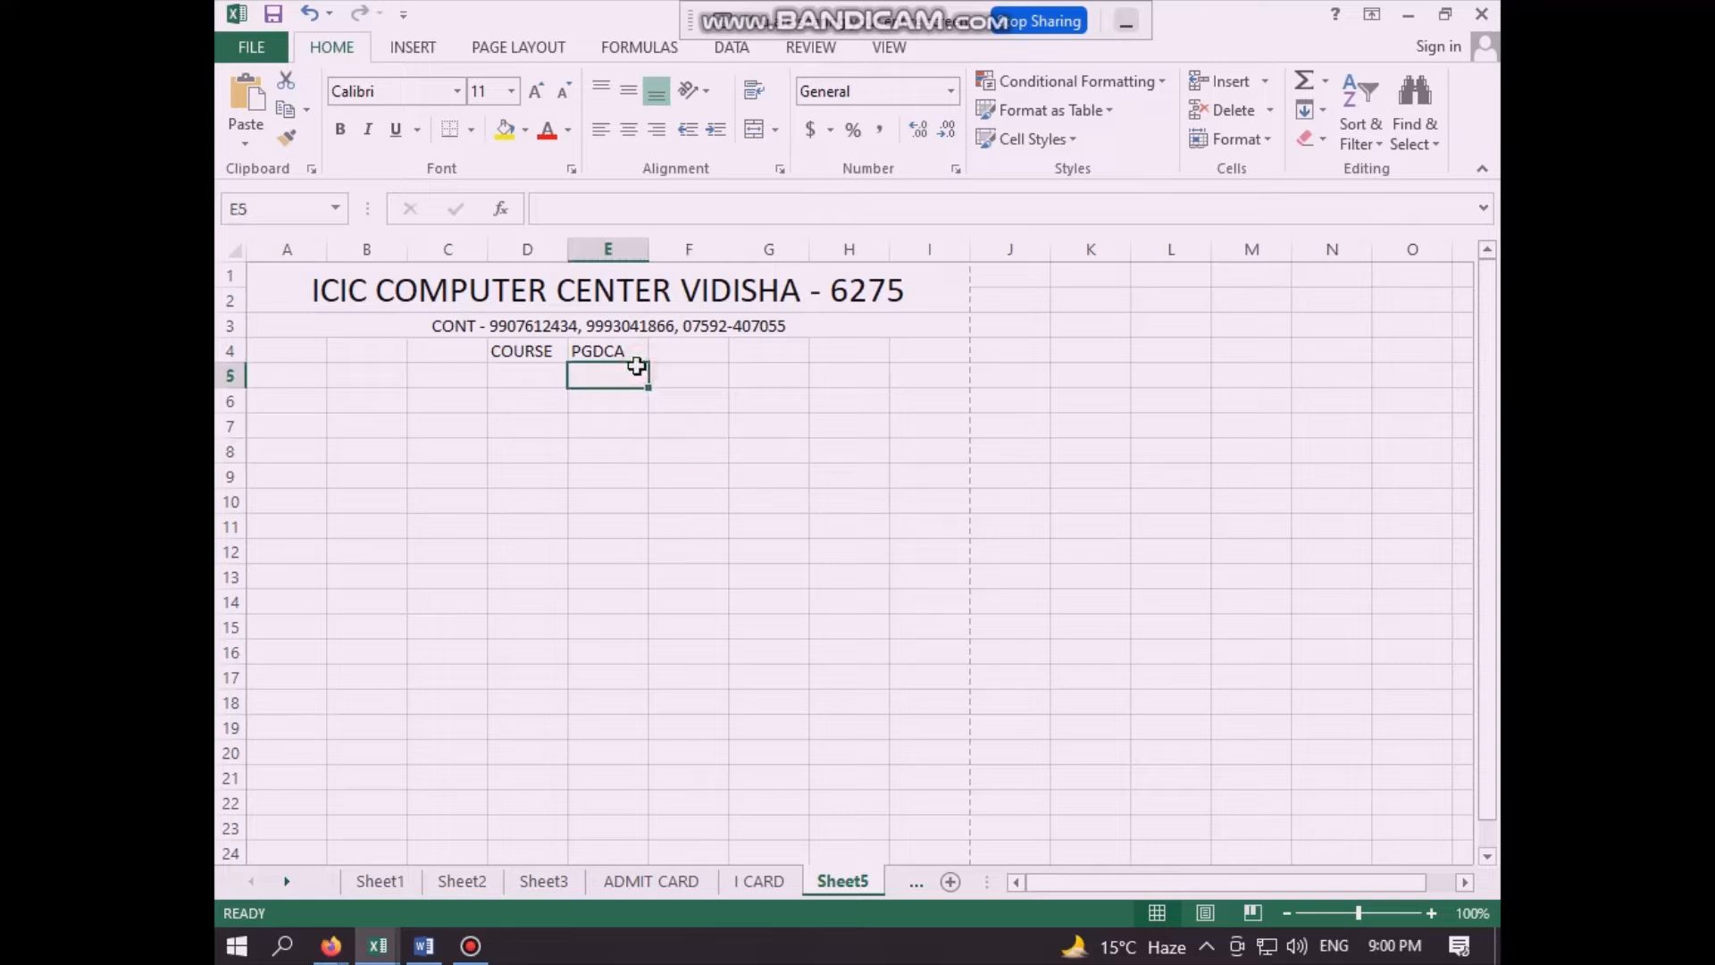
click(624, 439)
click(561, 443)
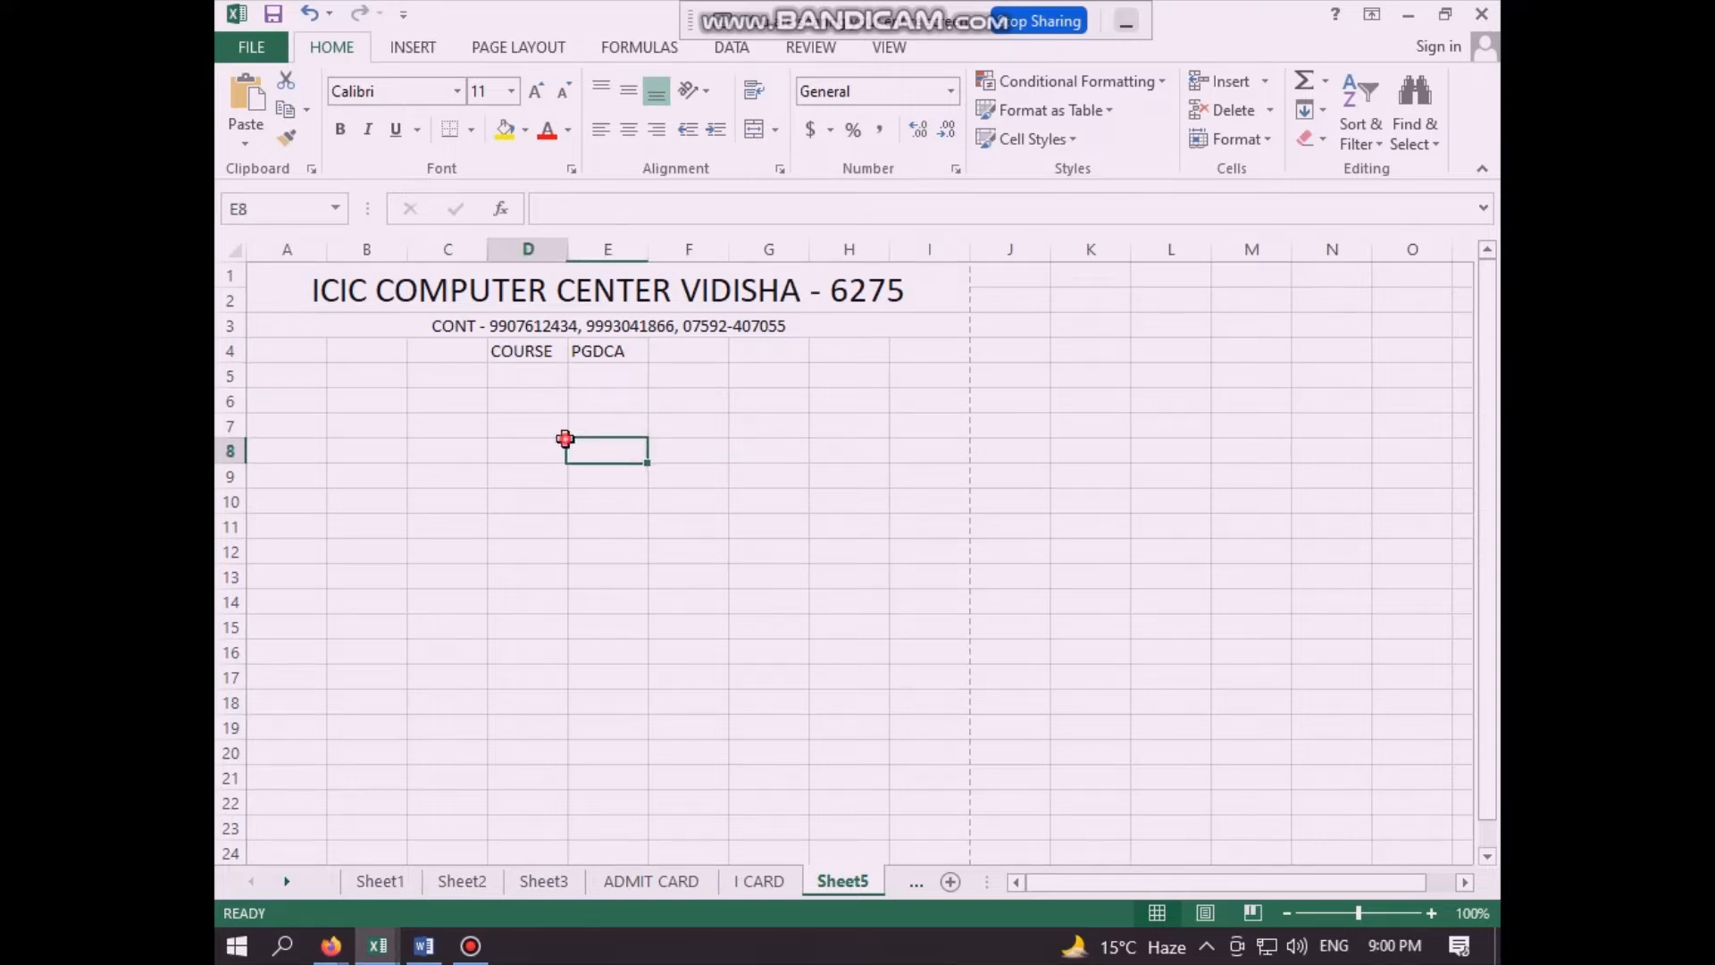
- Enter the label "NAME" in cell A5
click(295, 379)
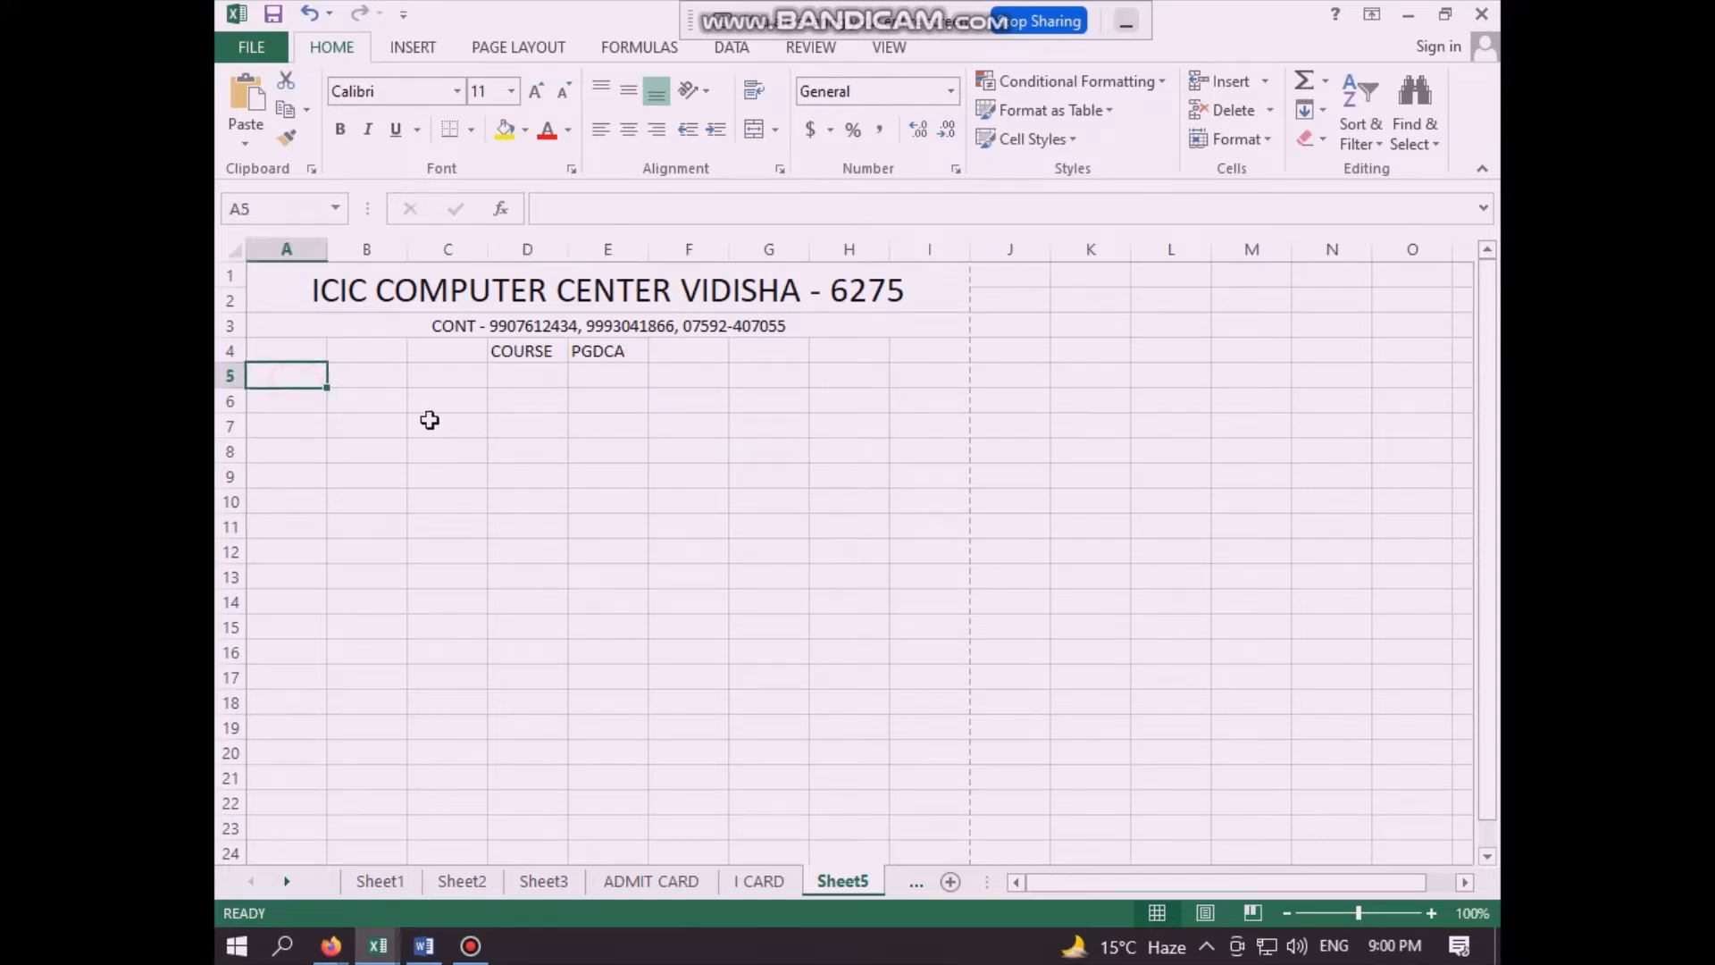
text(NAME)
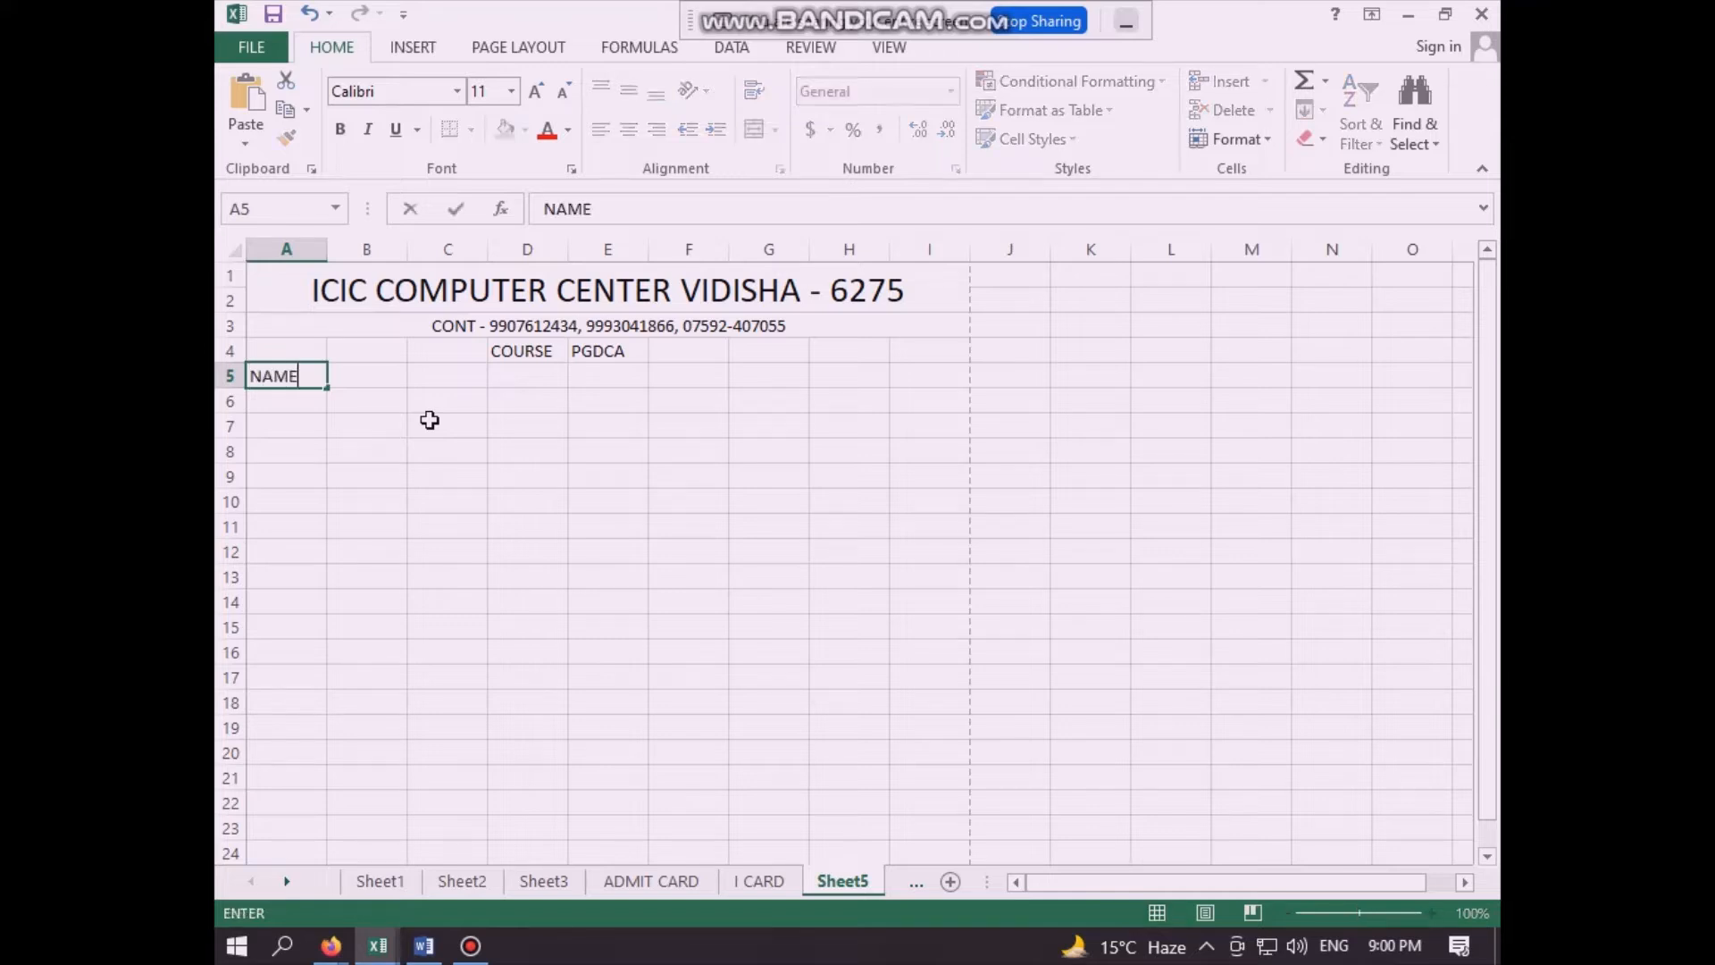
click(430, 419)
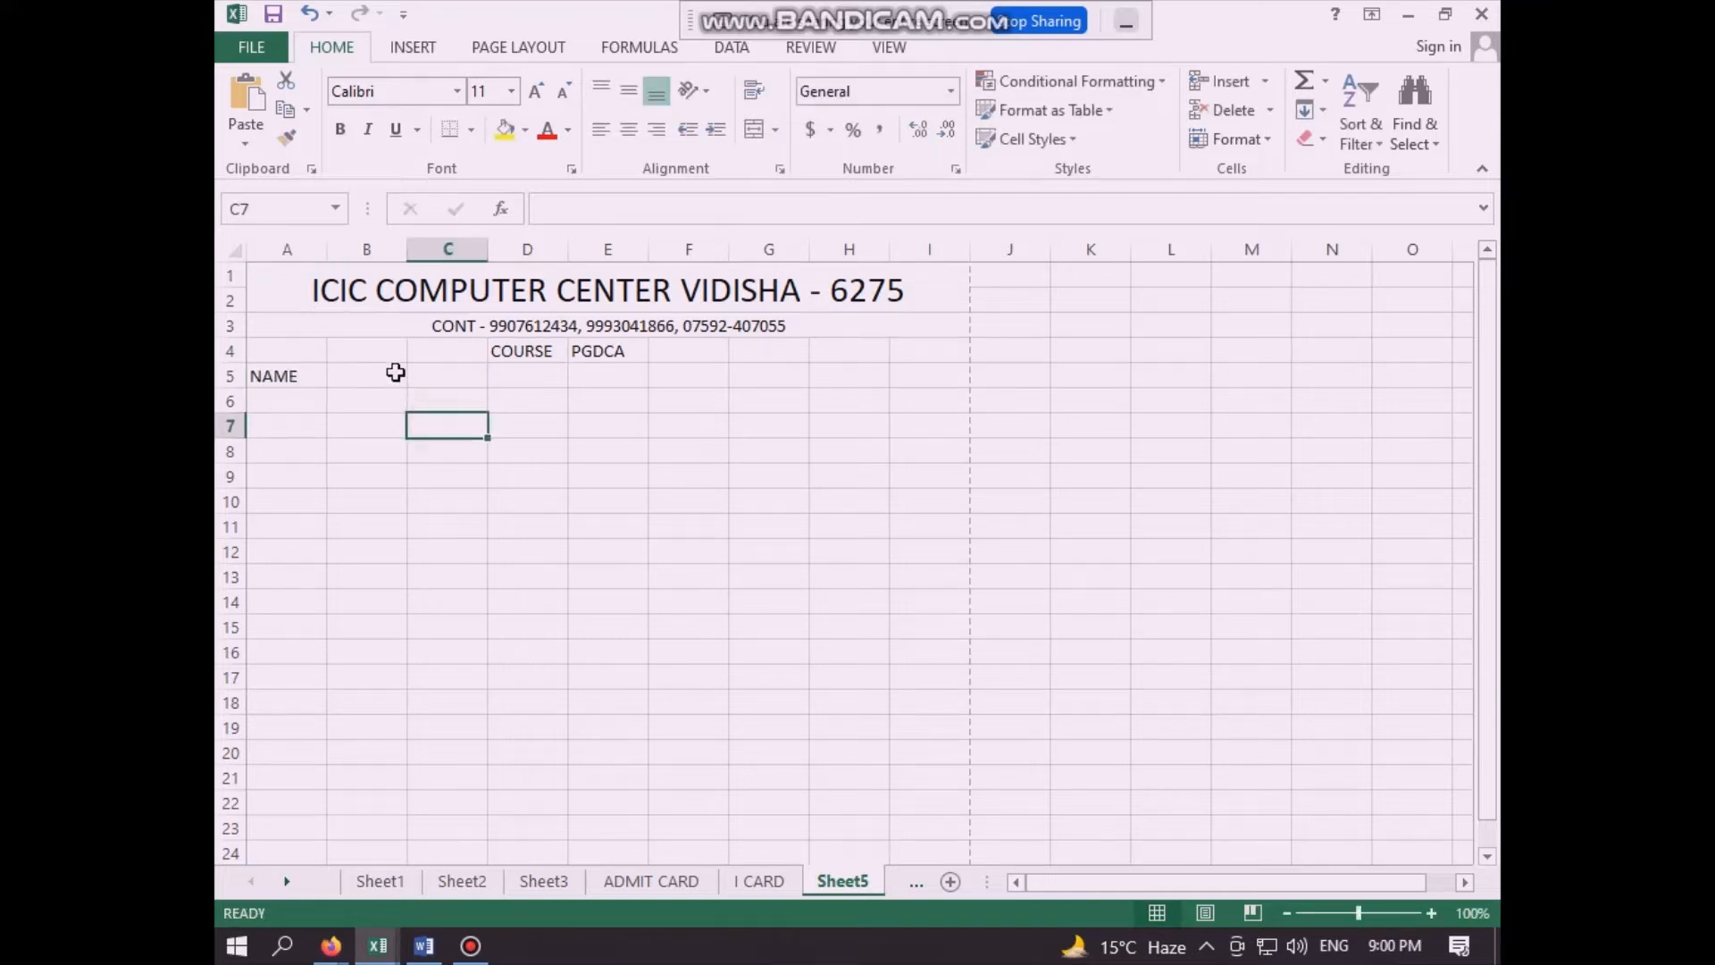
- Merge and center cells B5:I5 and link them to the first student's name on Sheet3 with the formula =Sheet3!B2
drag(394, 372, 921, 370)
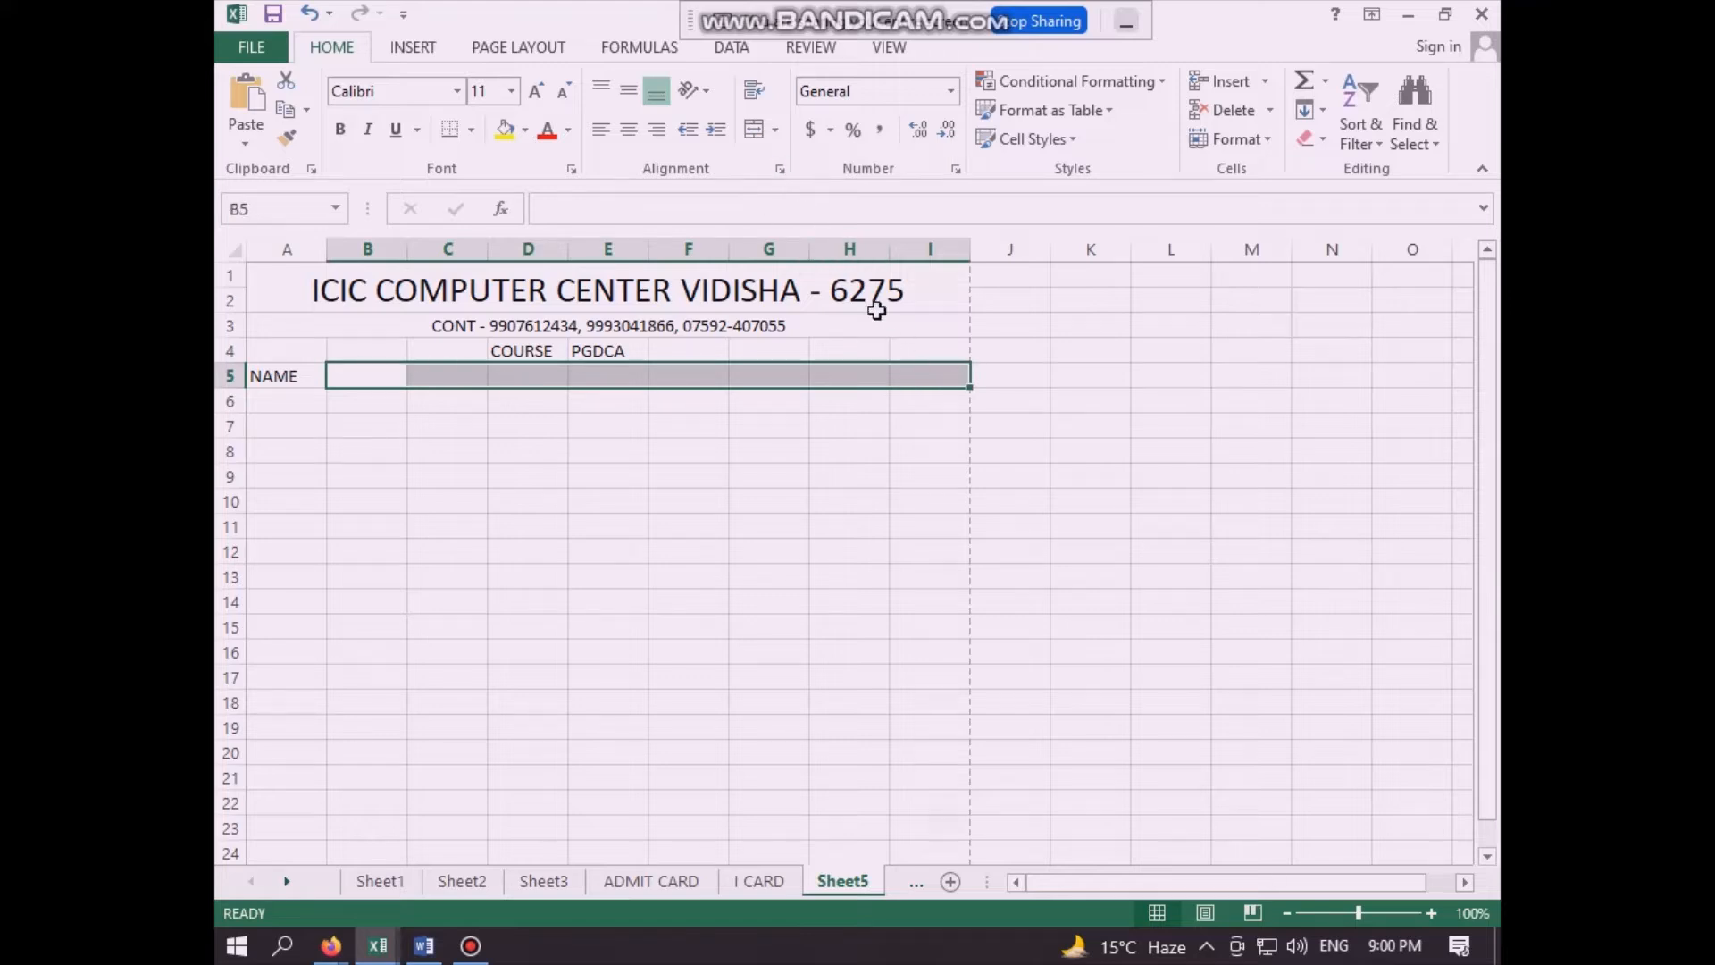
click(754, 131)
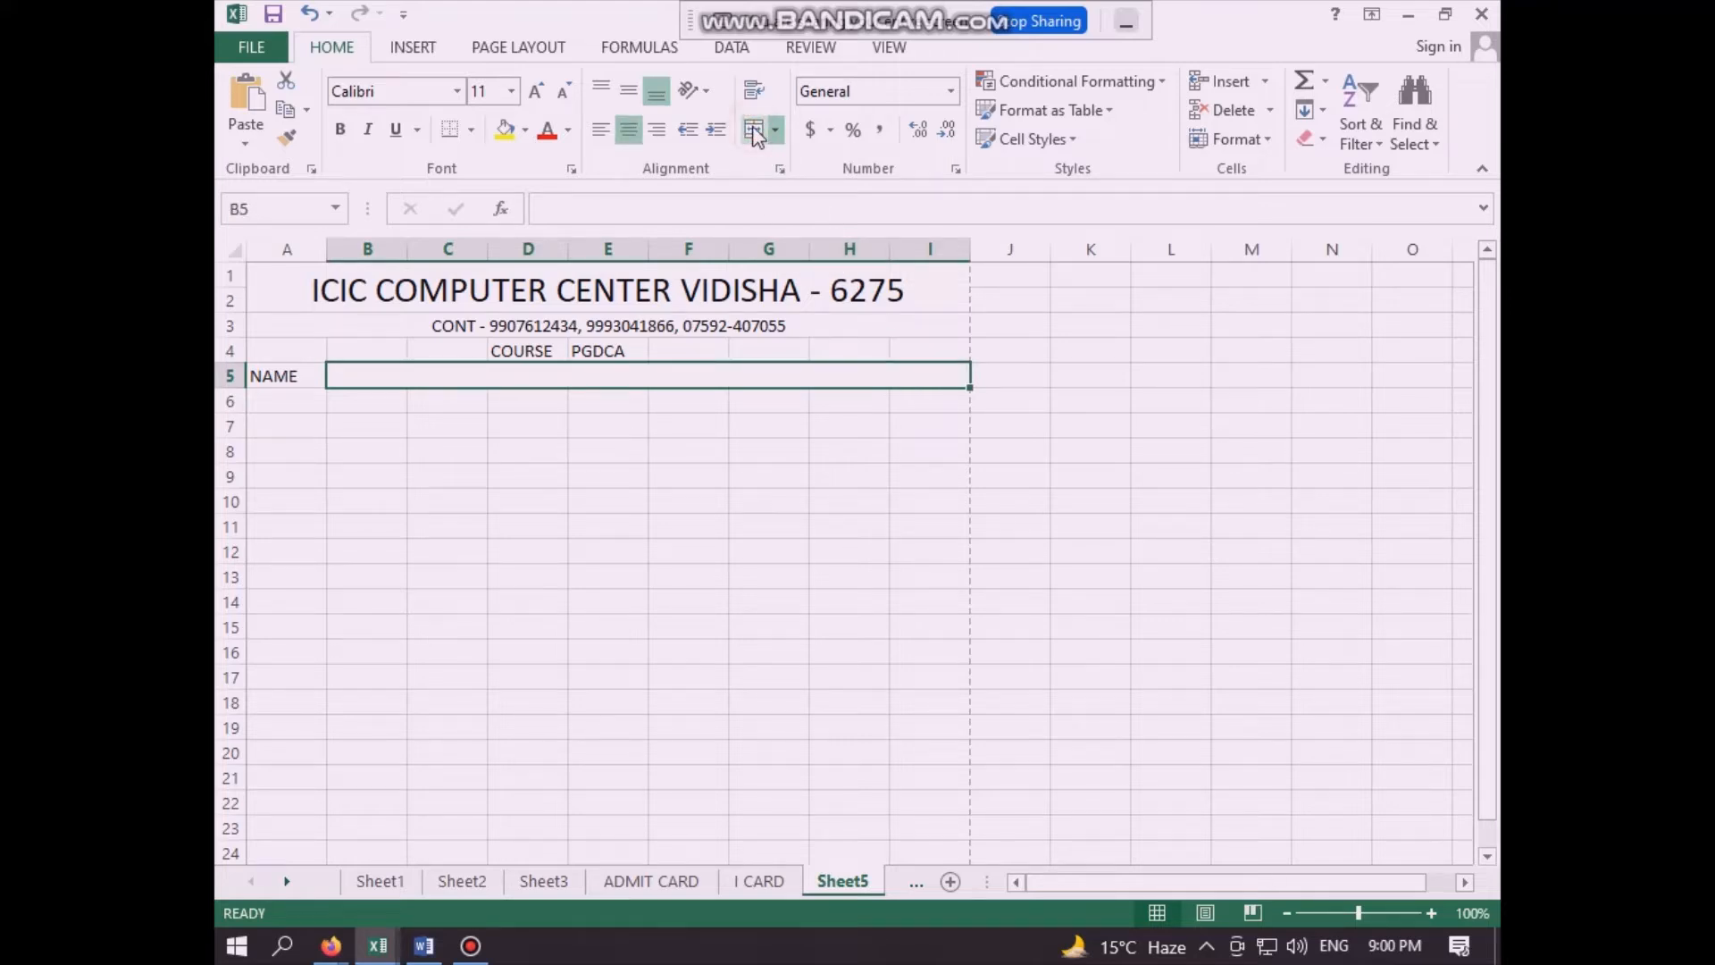
scroll(662, 593, up, 4)
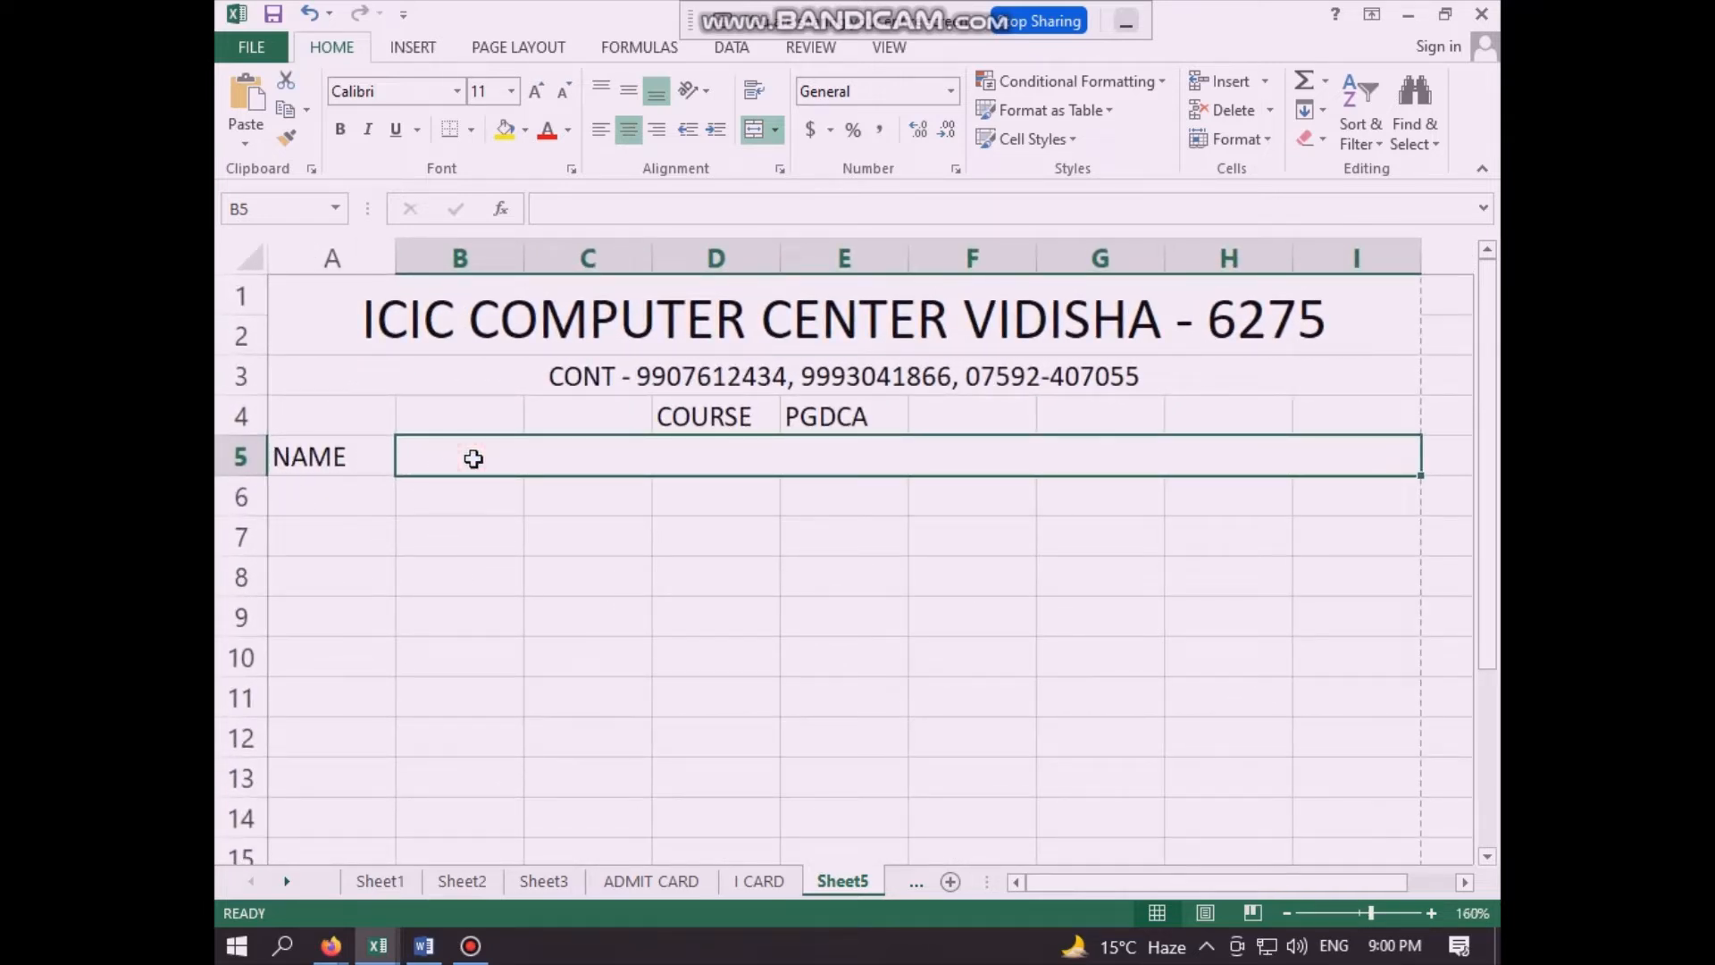
text(=)
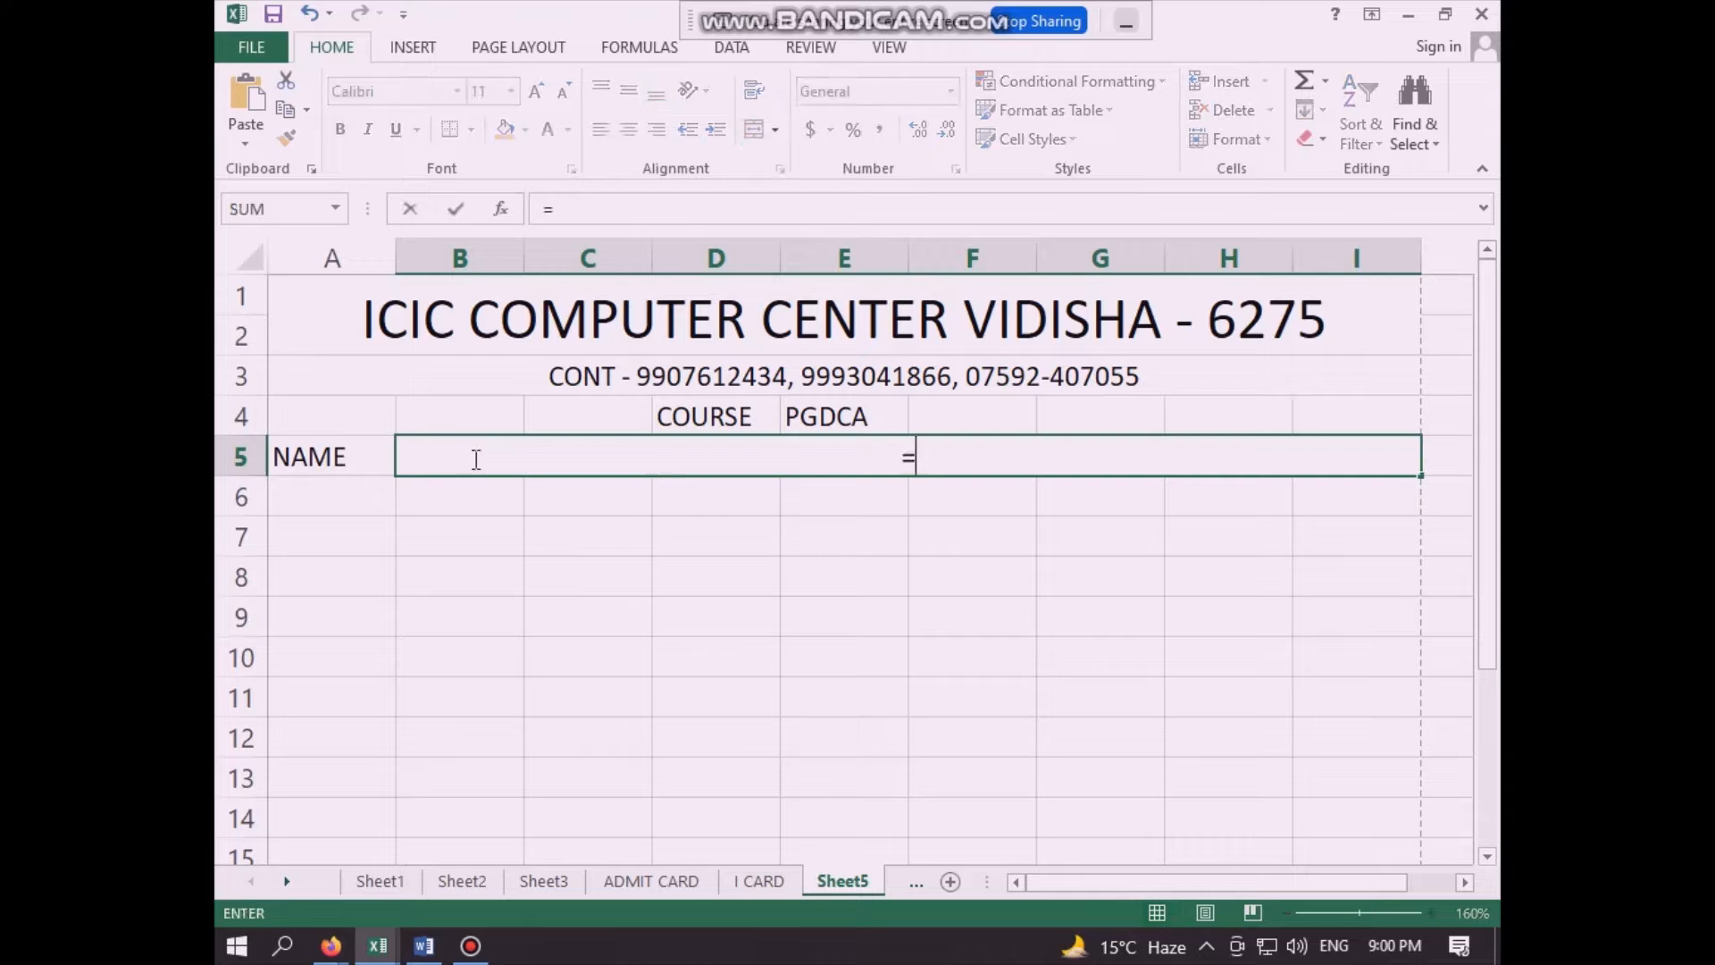
click(540, 881)
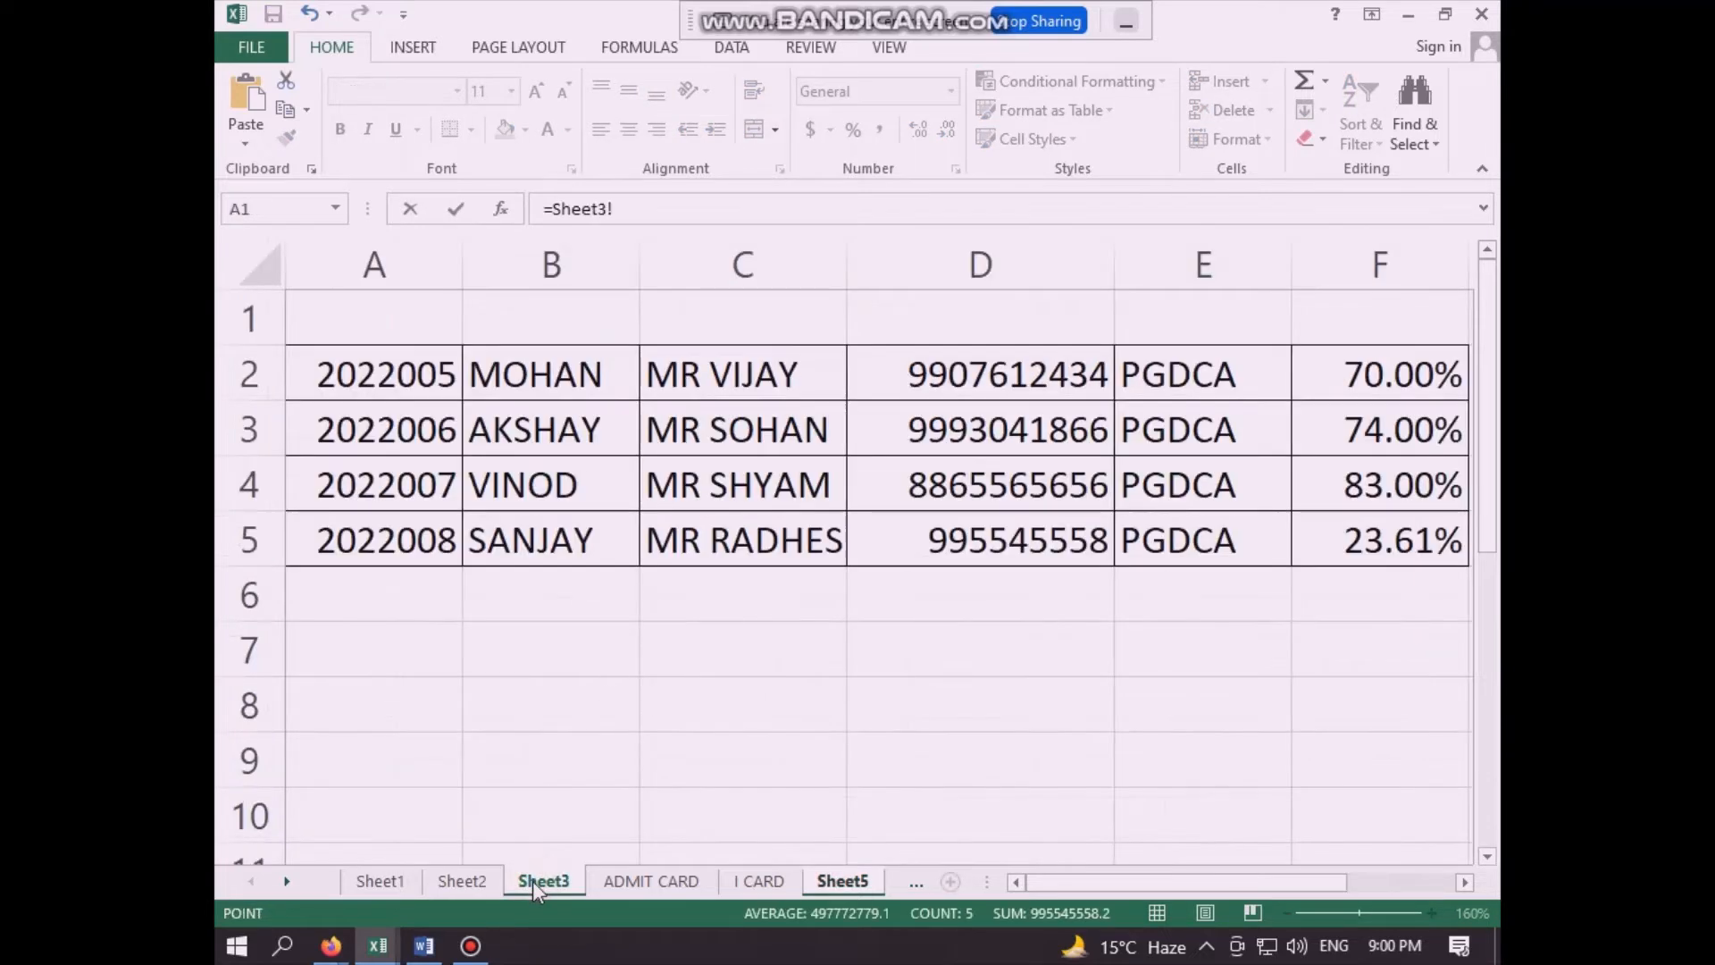
click(524, 386)
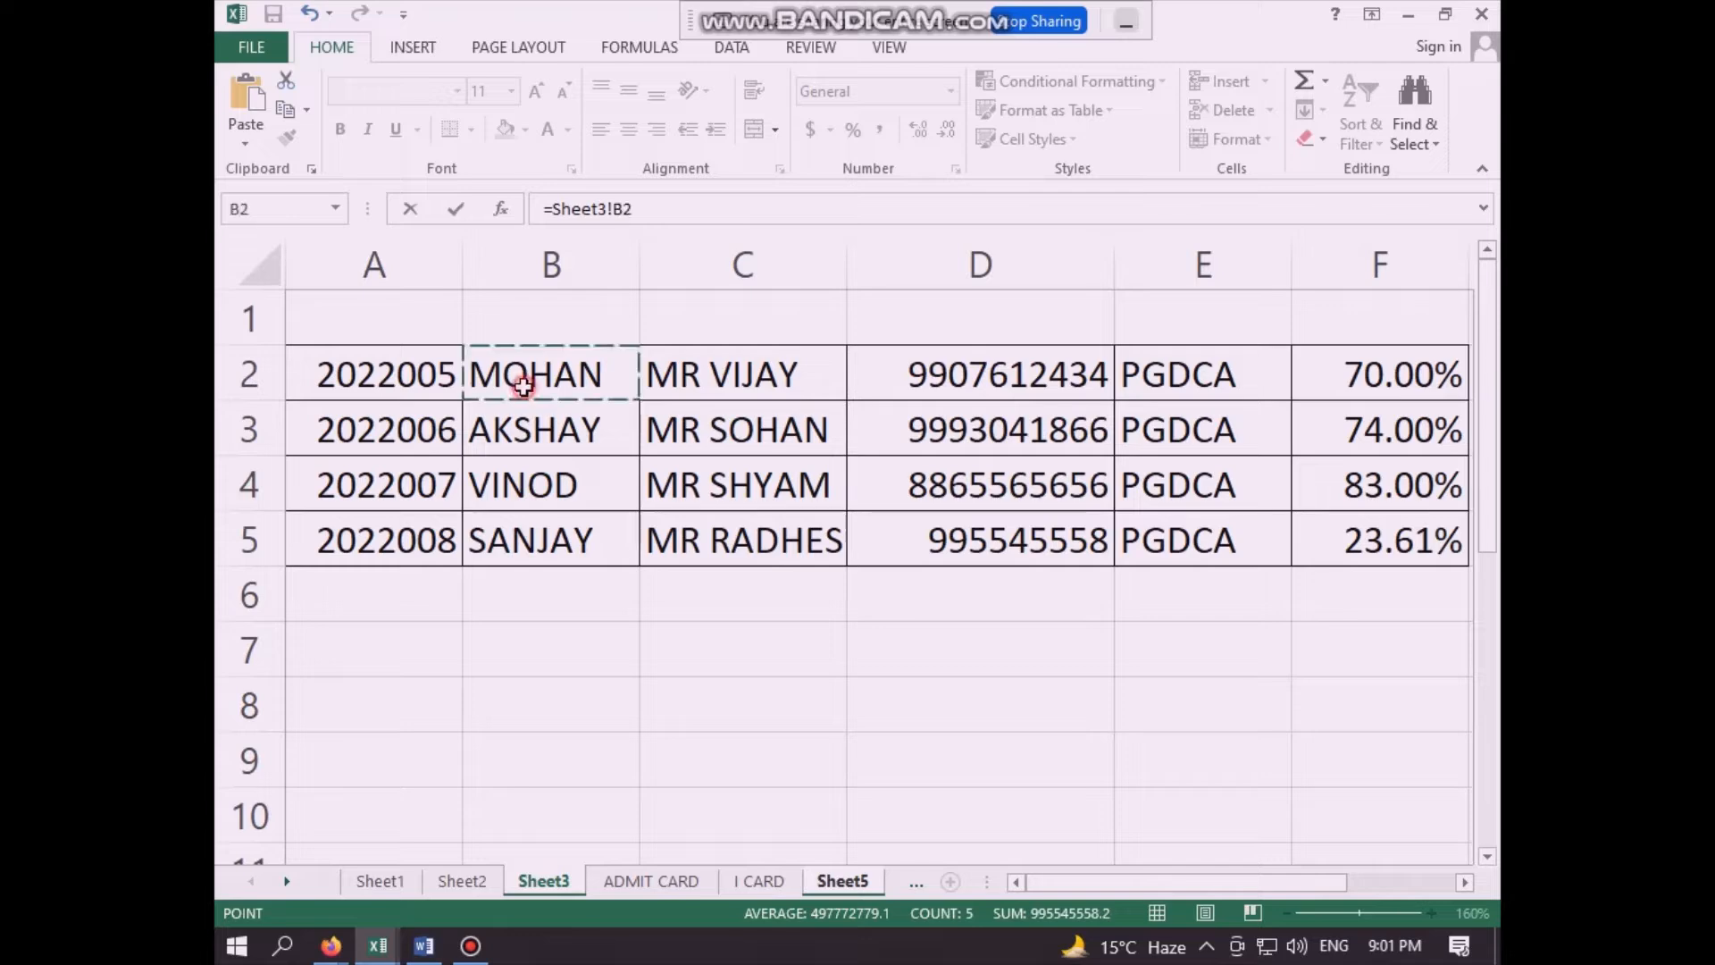
key(Return)
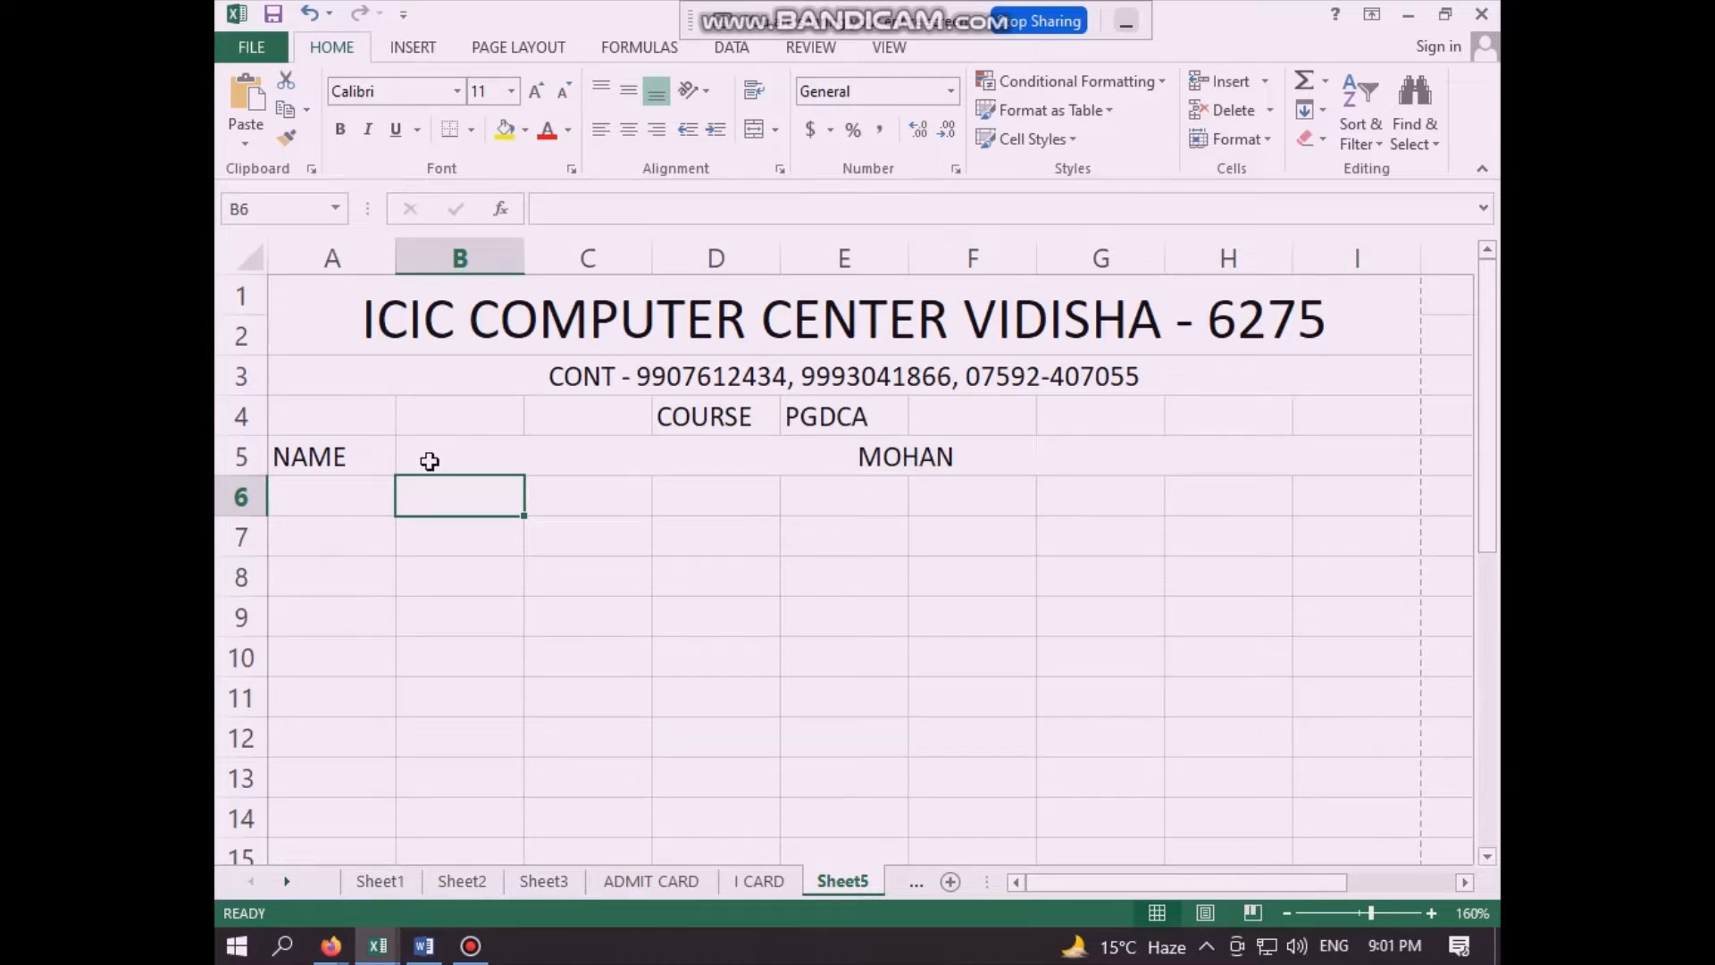
- Left-align the student's name in merged cell B5
click(776, 463)
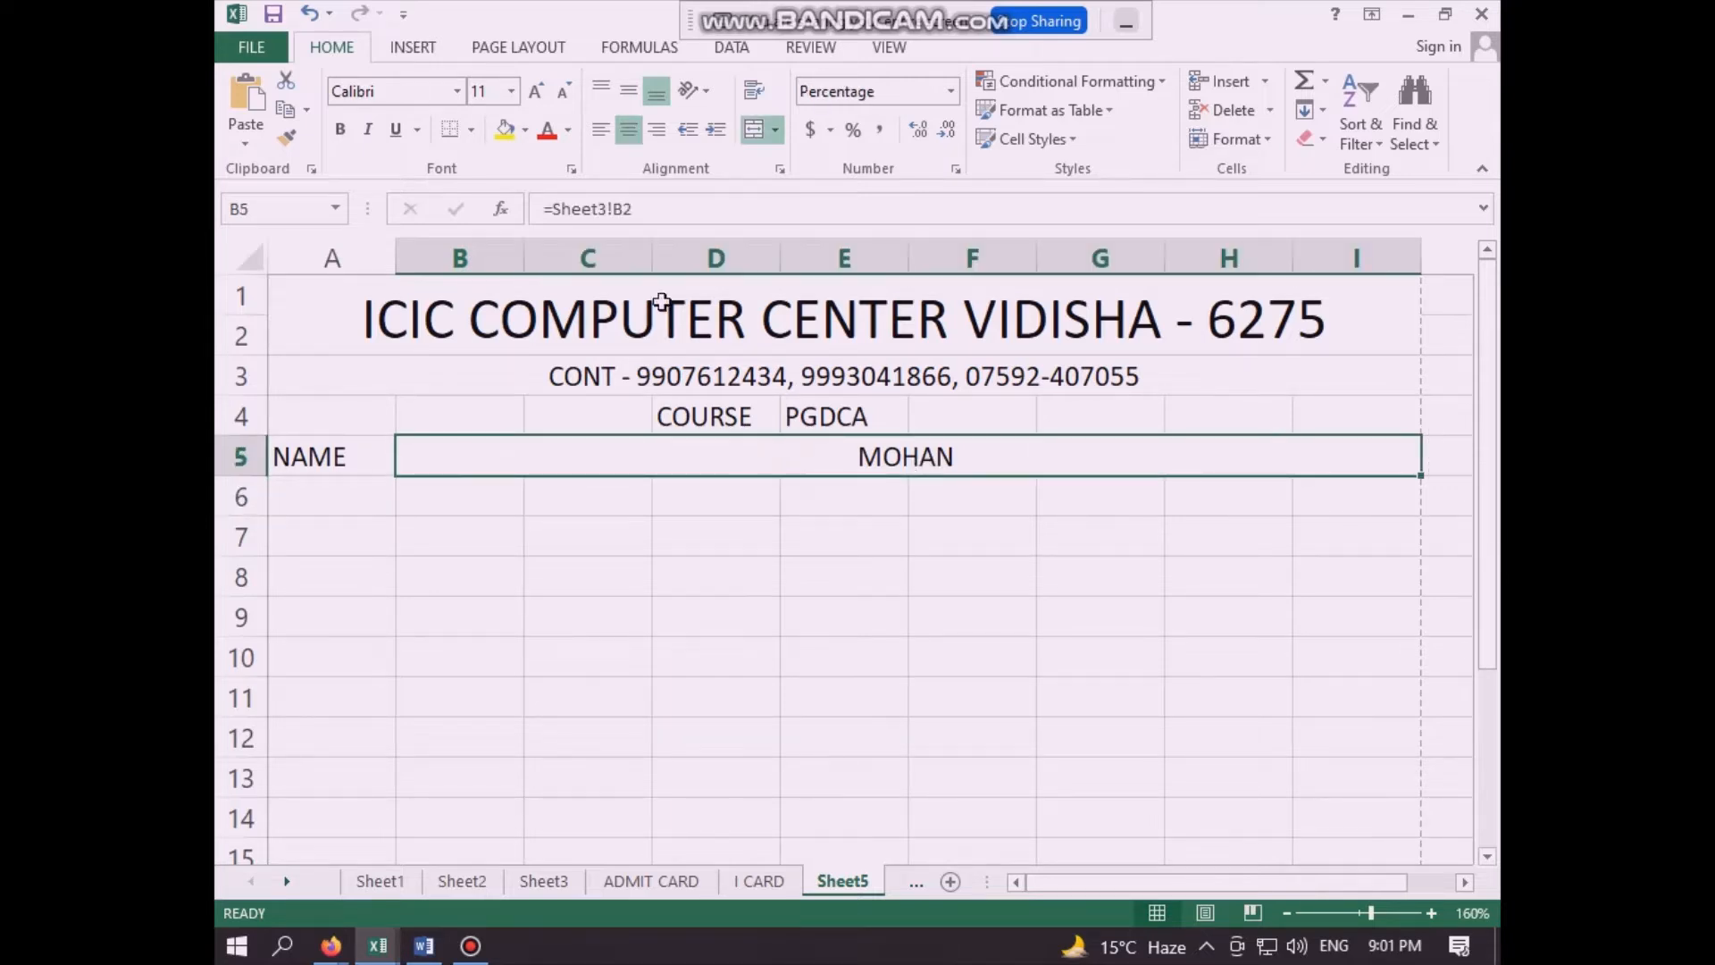
click(606, 134)
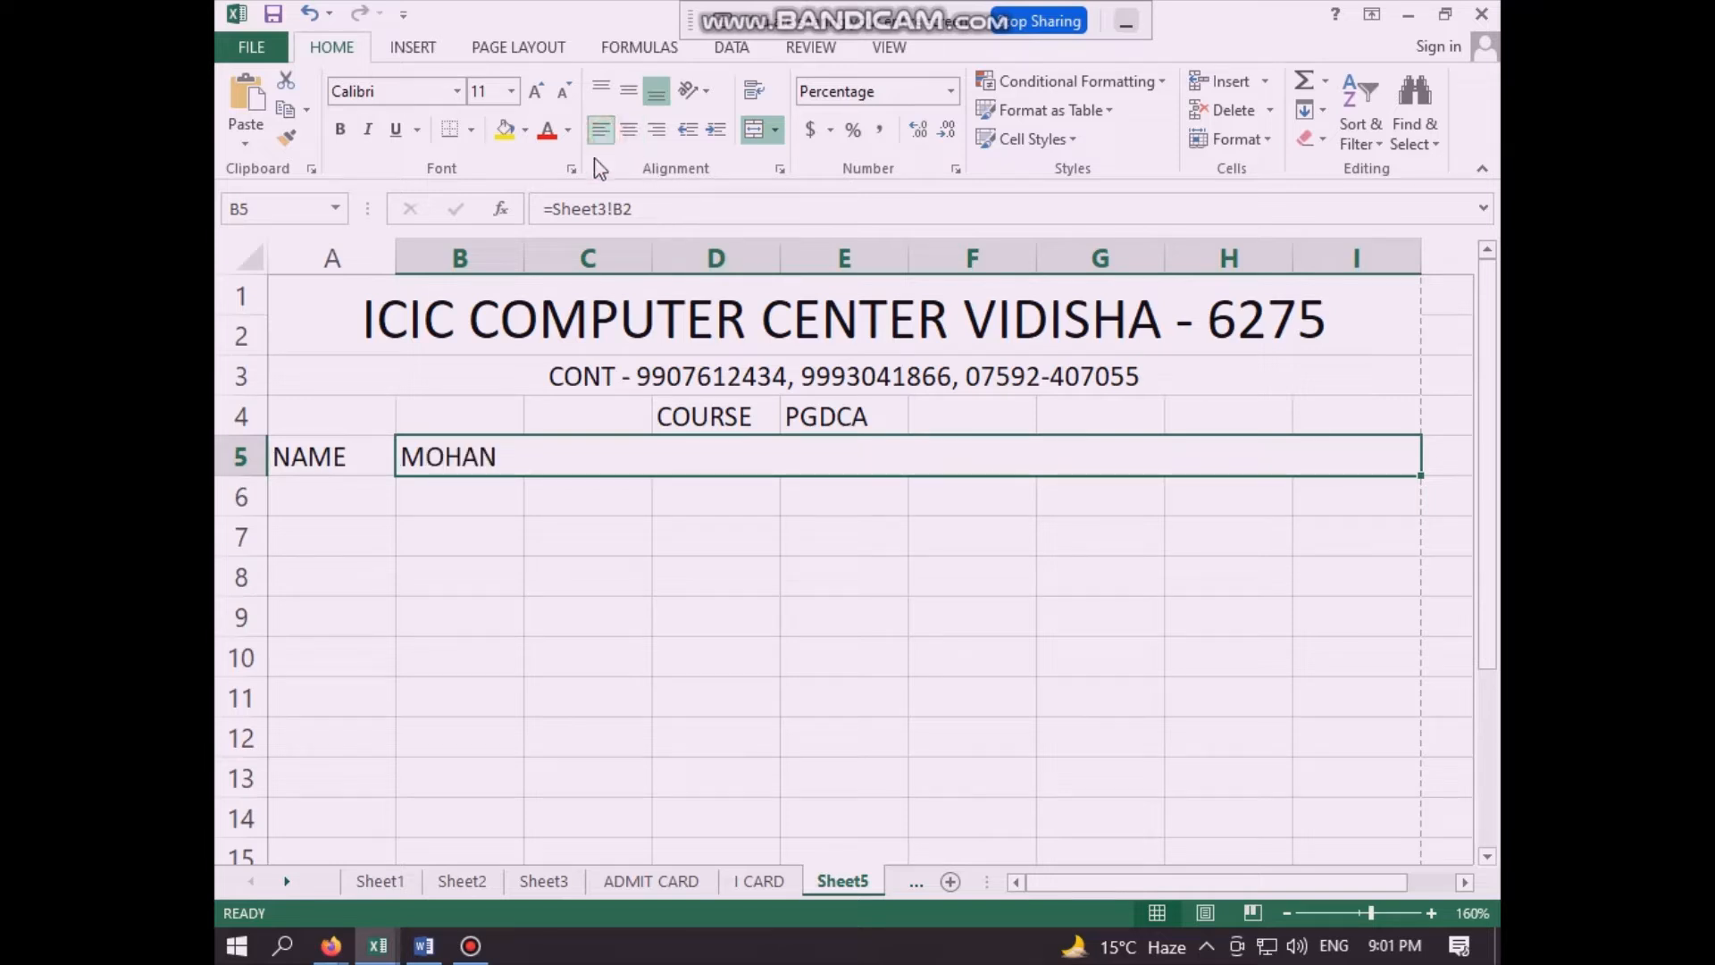
click(498, 509)
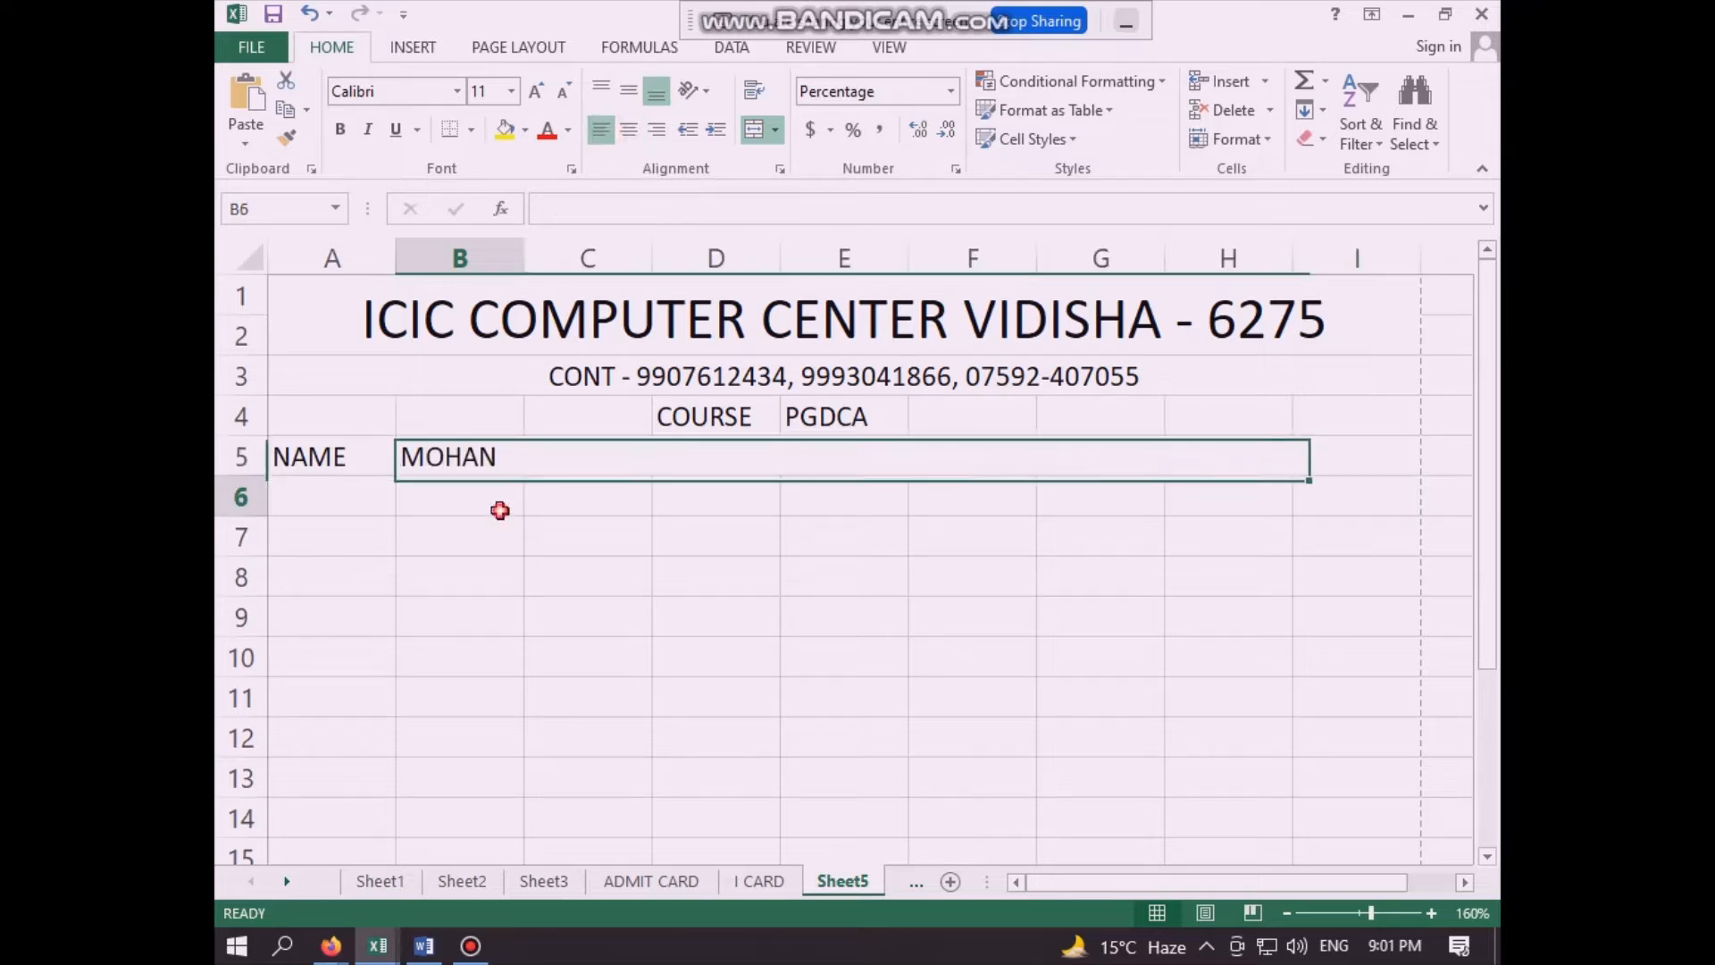
click(451, 651)
- Enter the label "F. NAME" in cell A7, two rows below the NAME label
click(357, 534)
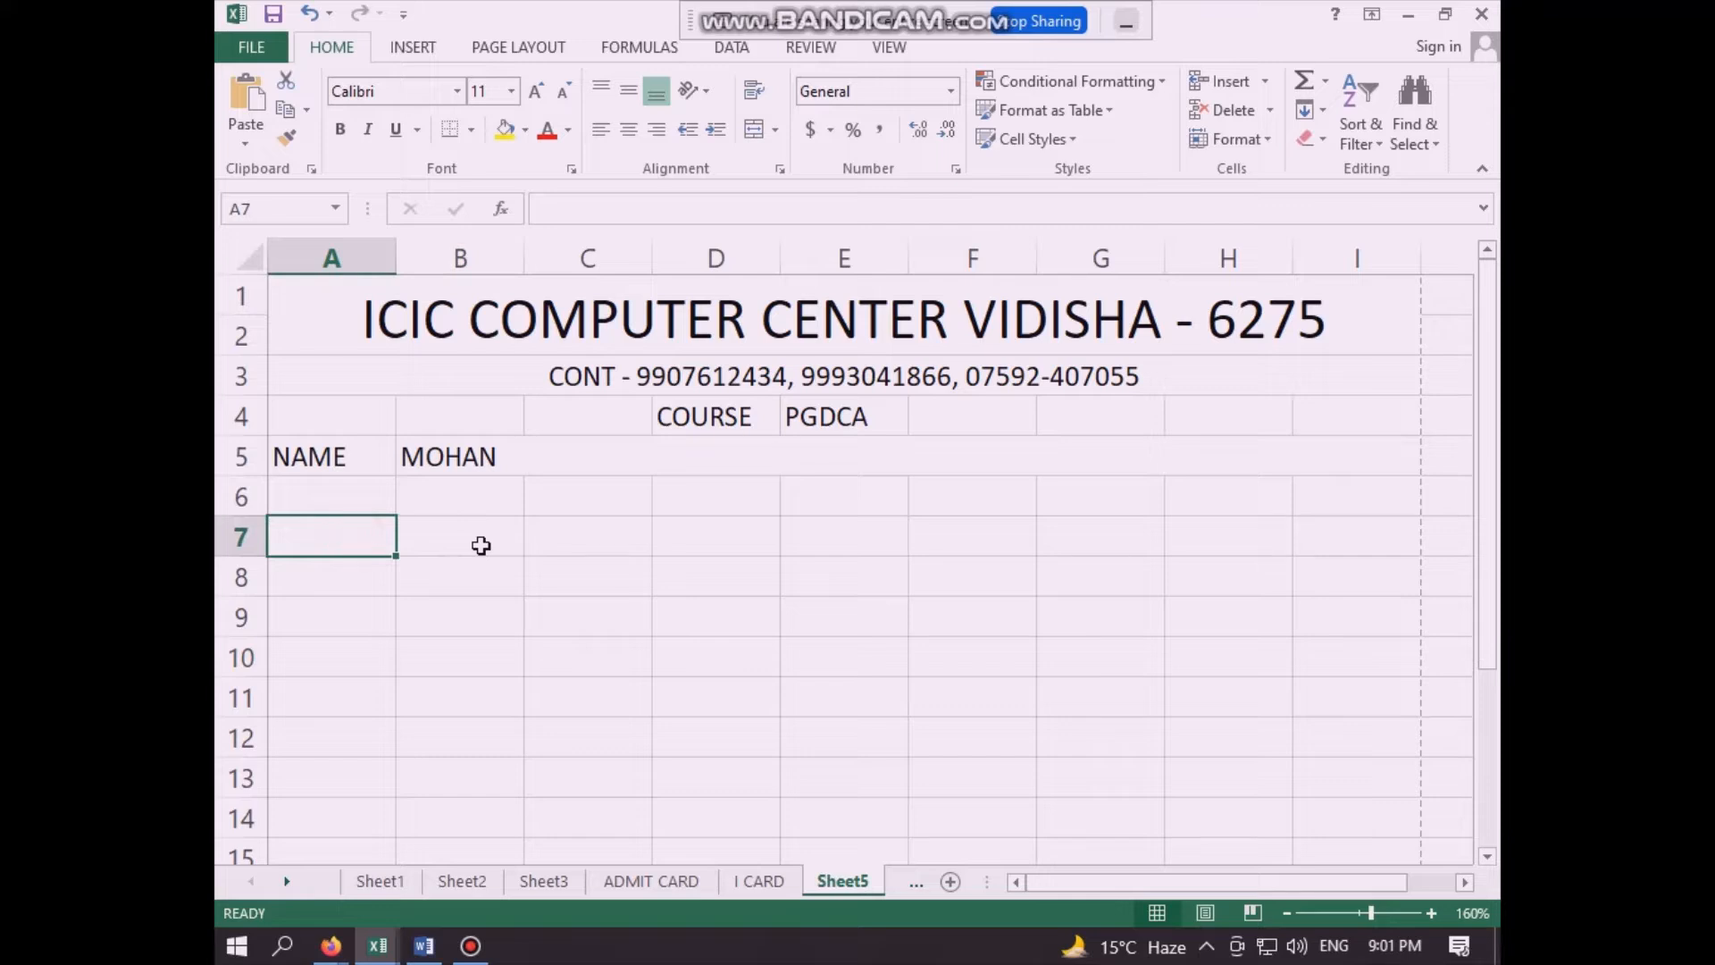
text(F)
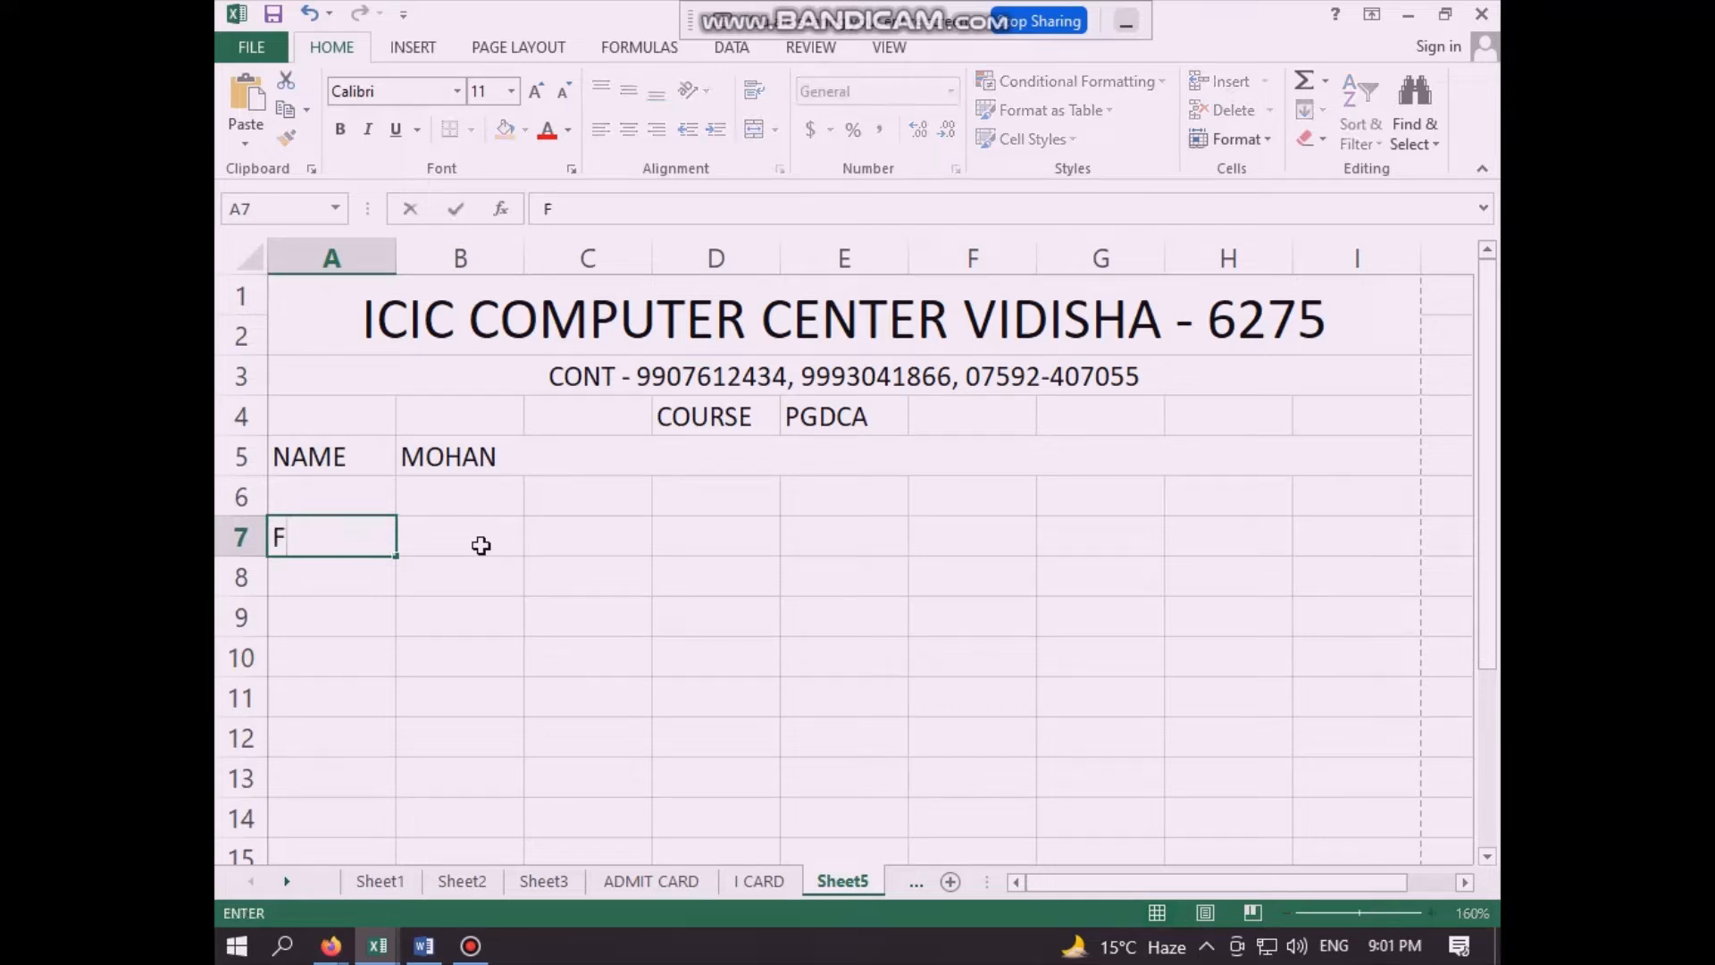
text(. NAME)
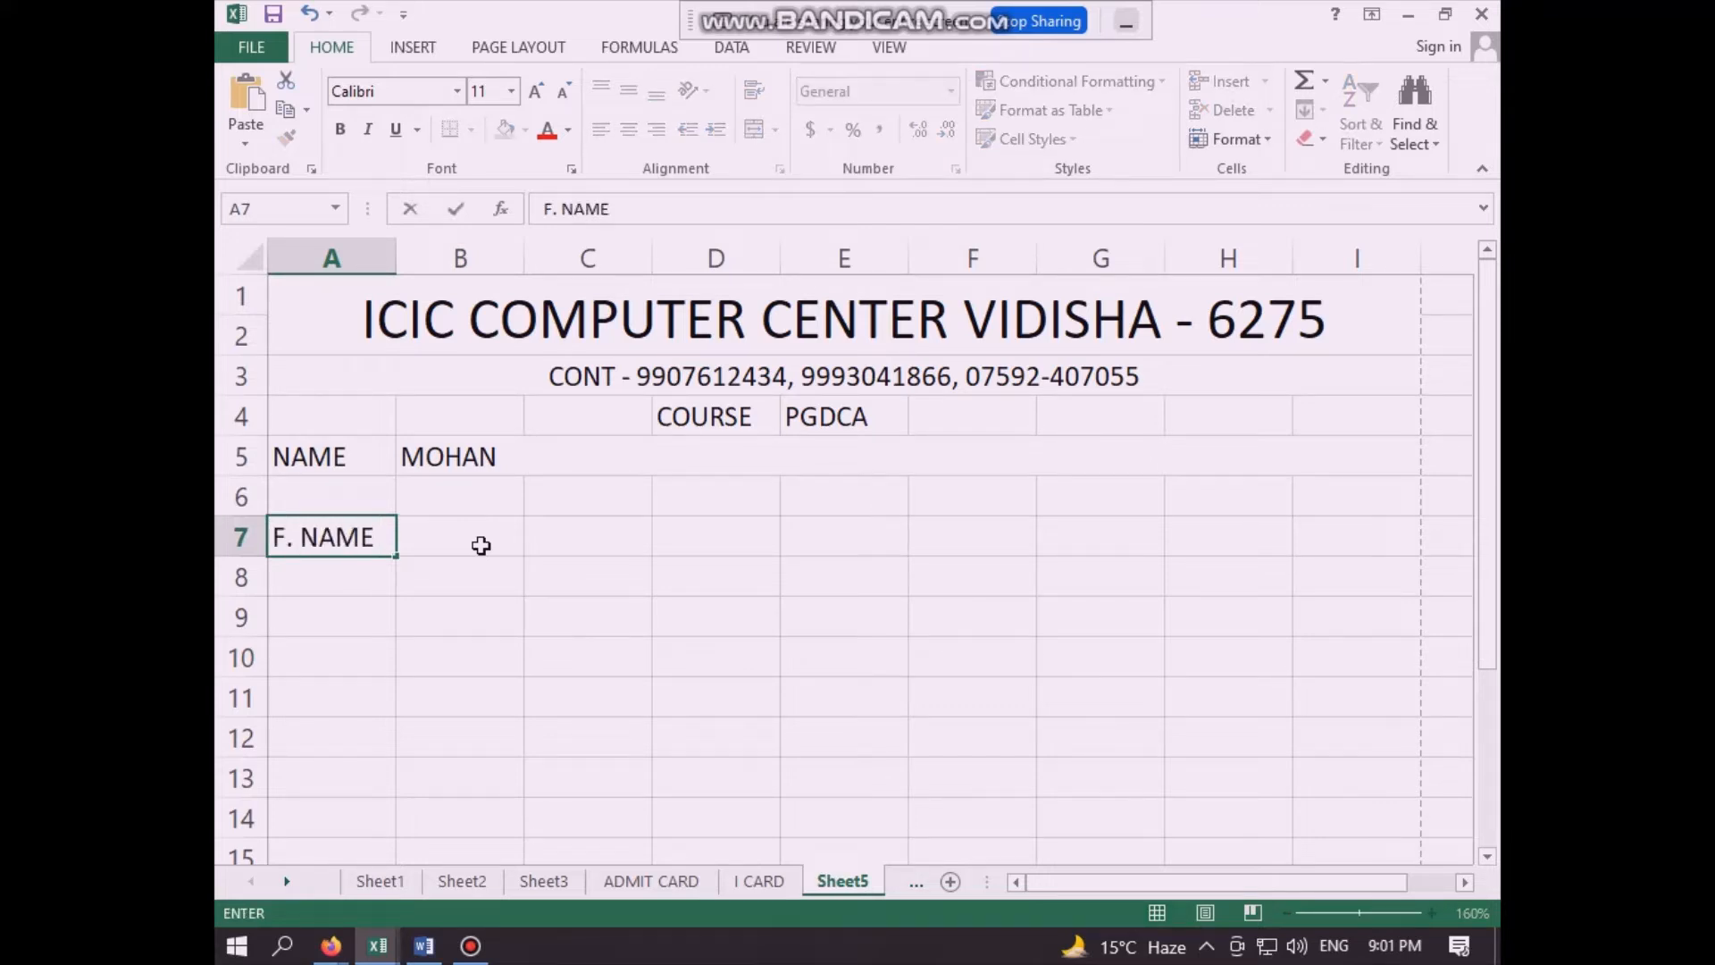
click(480, 545)
click(535, 646)
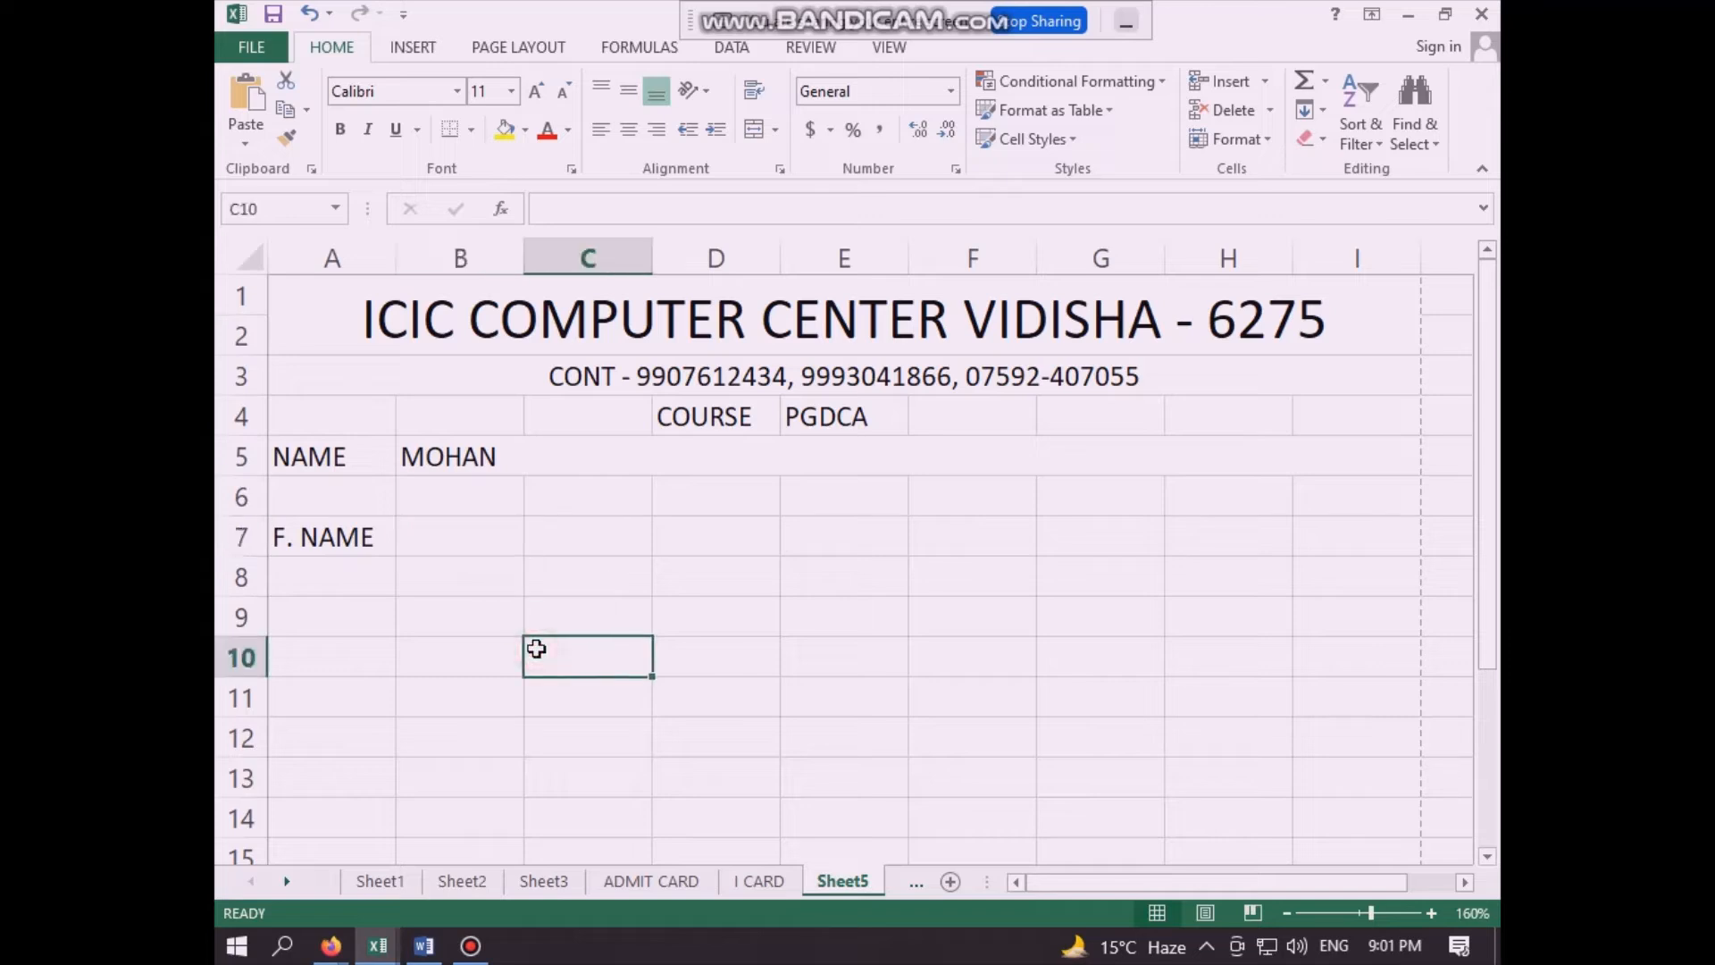
- Merge cells B7:I7 beside the F. NAME label and left-align the merged cell
drag(452, 536, 1357, 529)
click(754, 134)
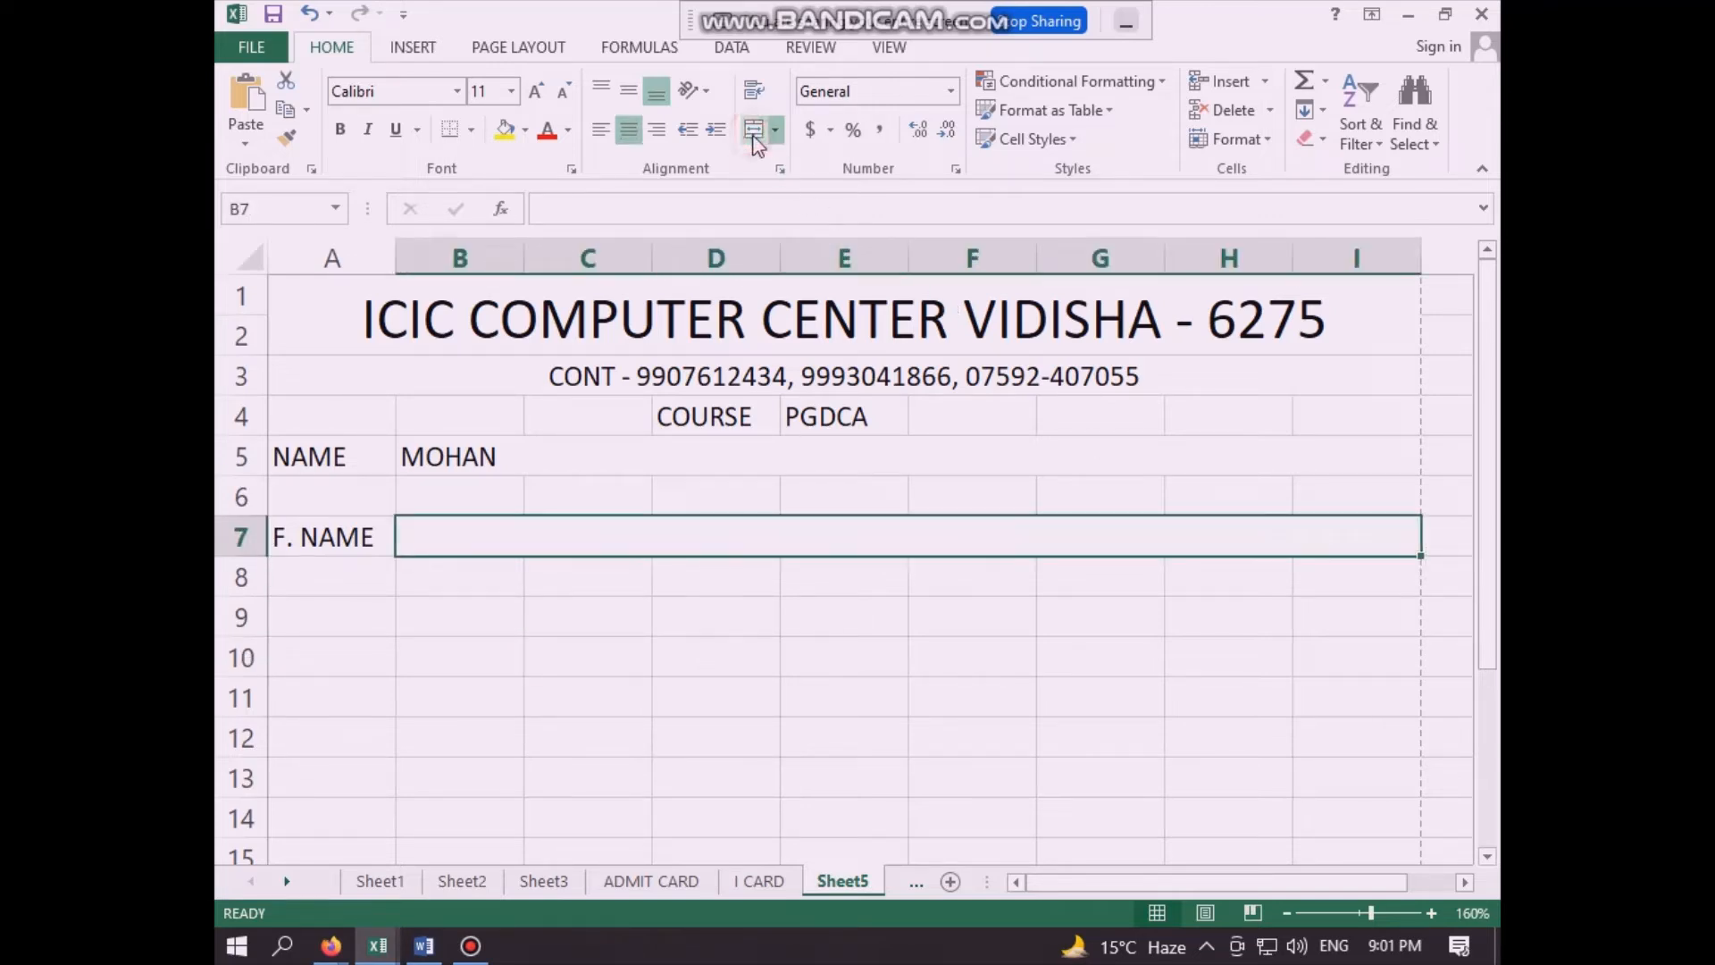
click(600, 134)
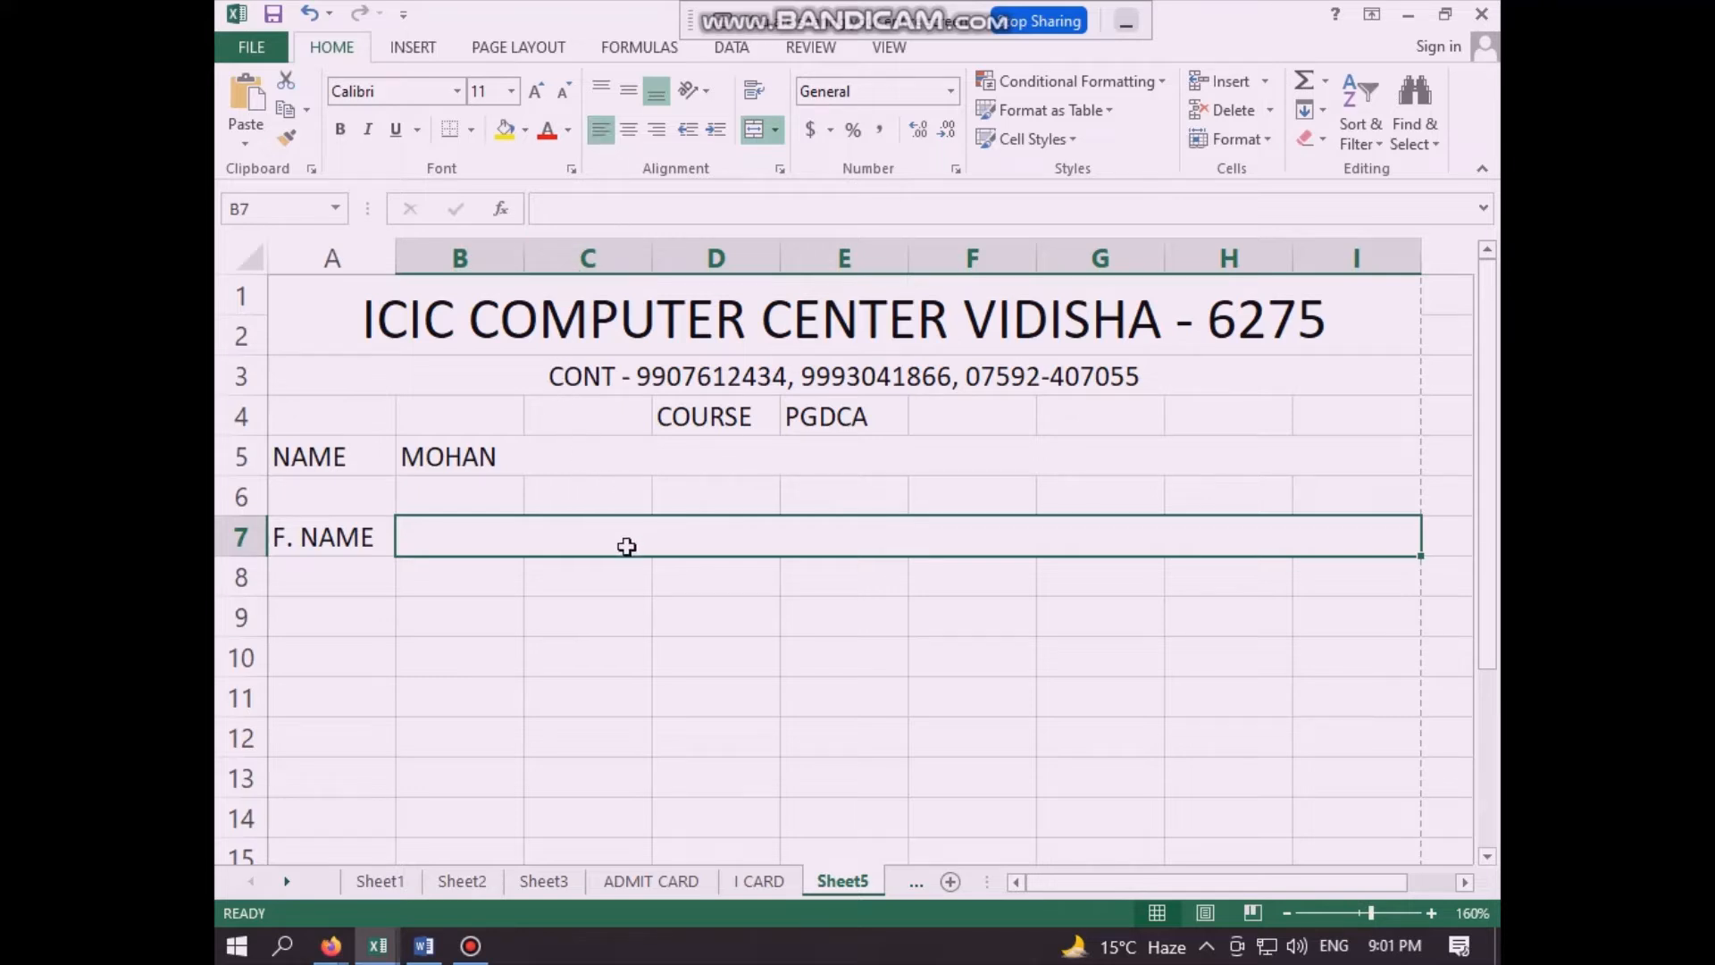
- Link merged cell B7 to the first student's father's name on Sheet3 with the formula =Sheet3!C2
text(=)
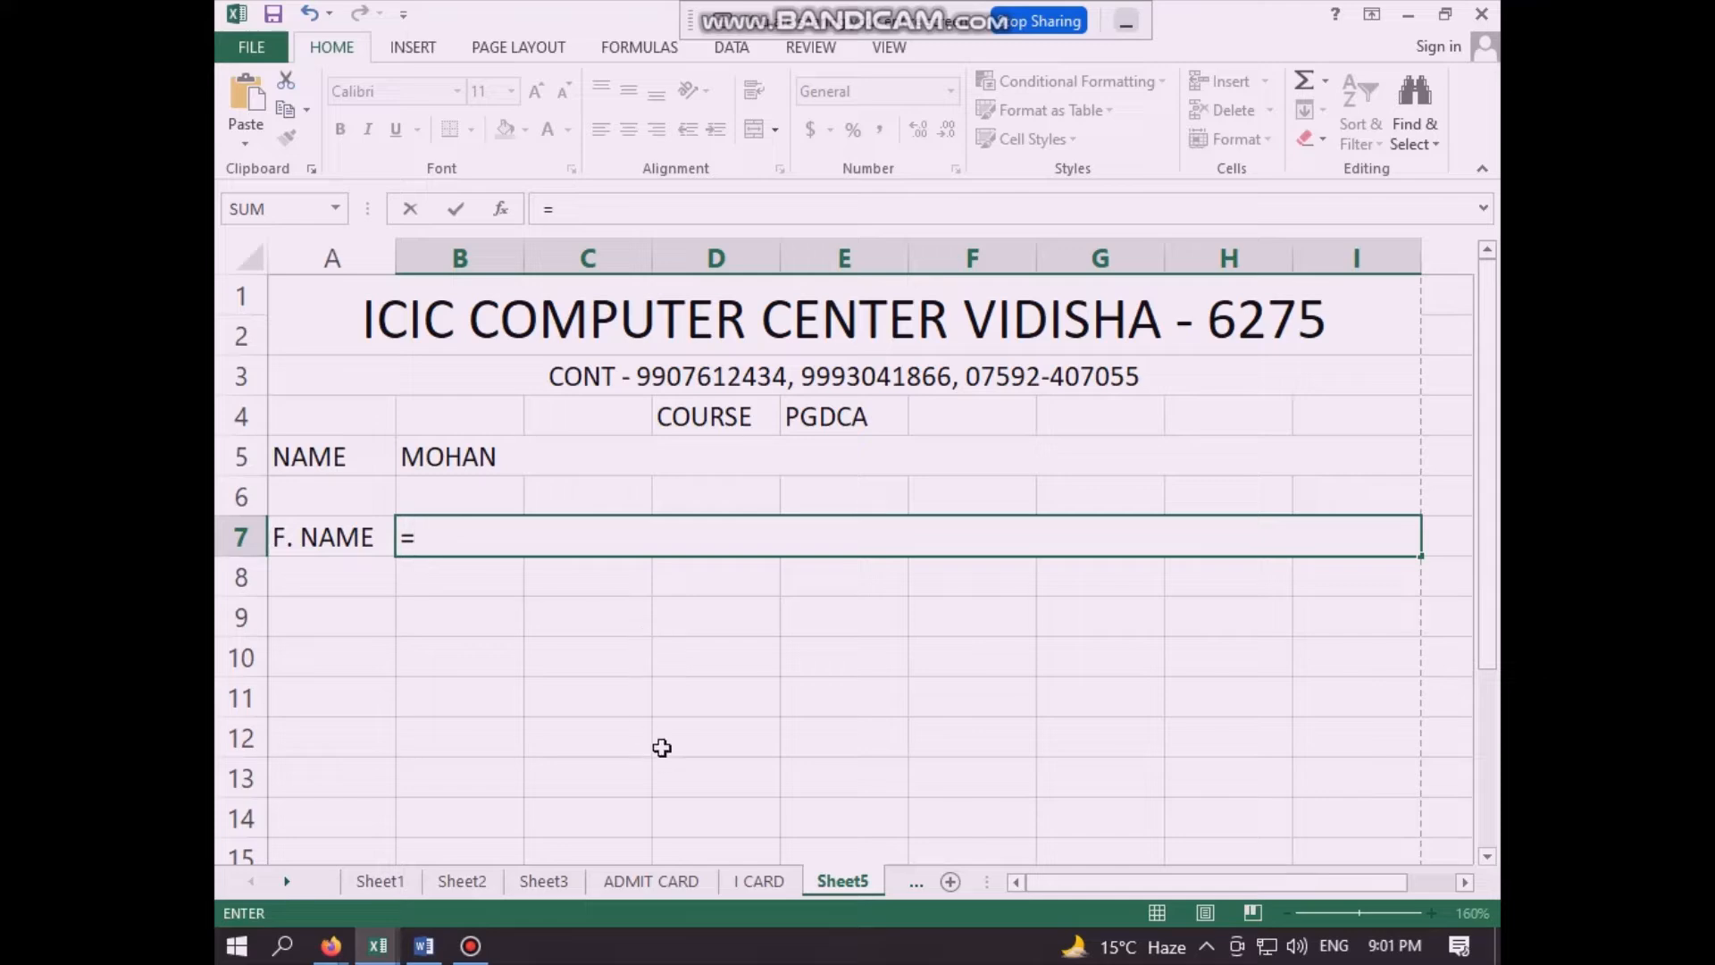
click(548, 882)
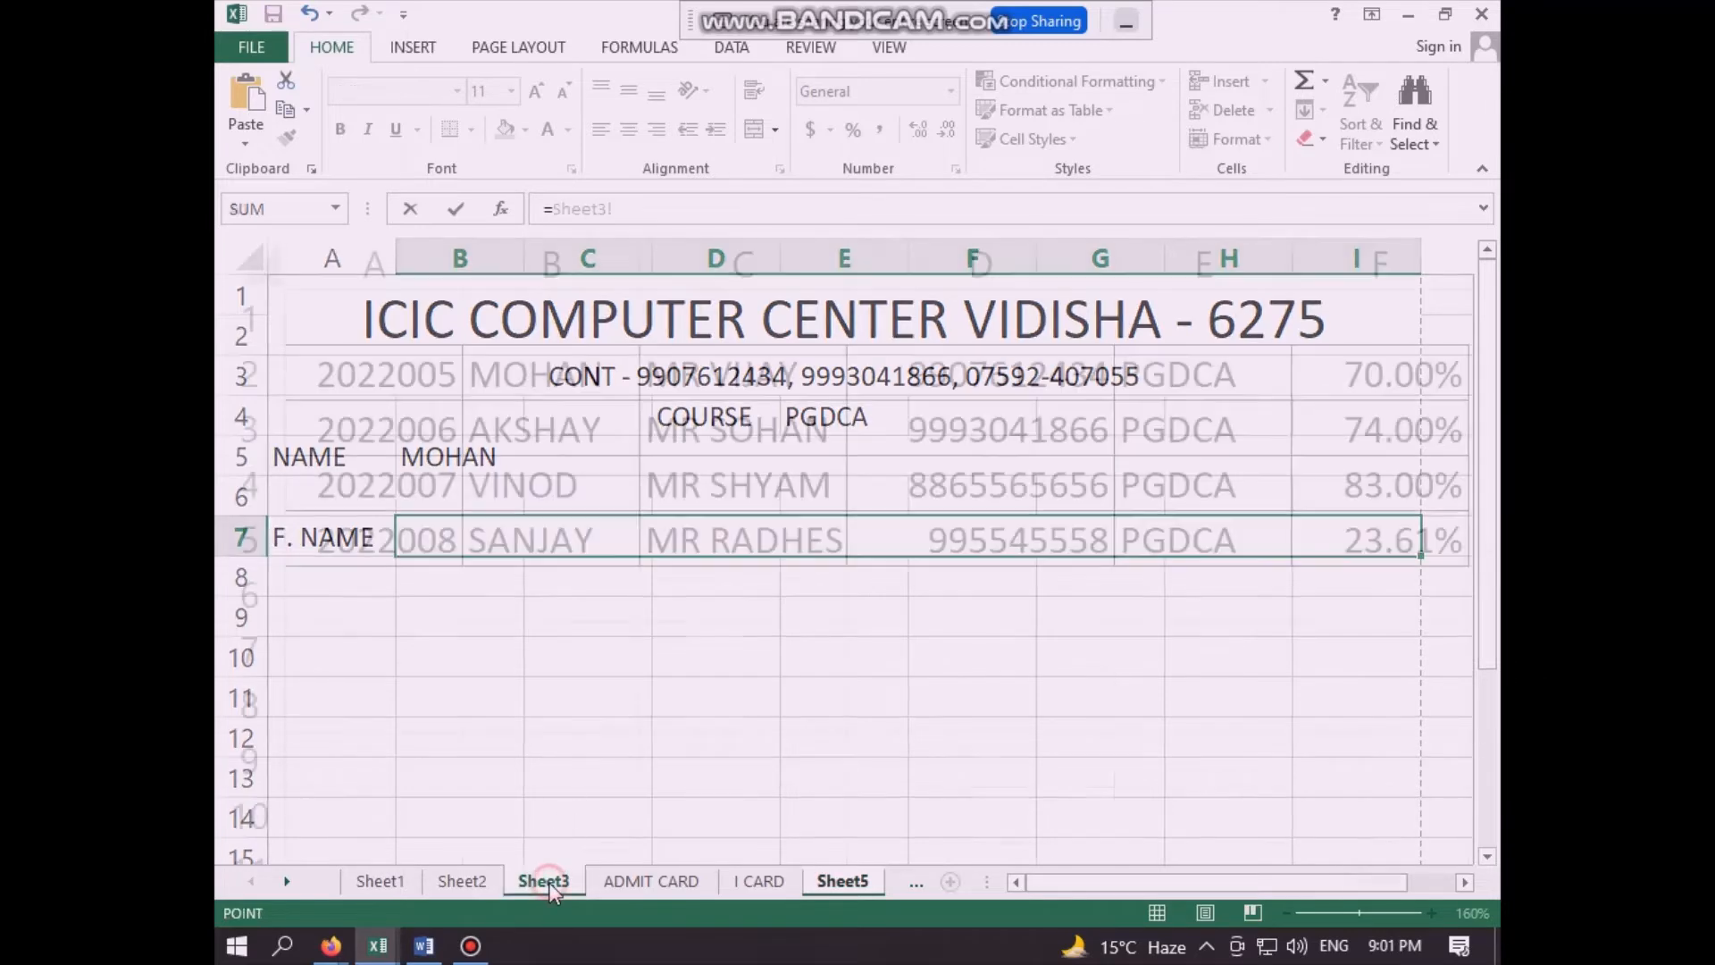
click(741, 373)
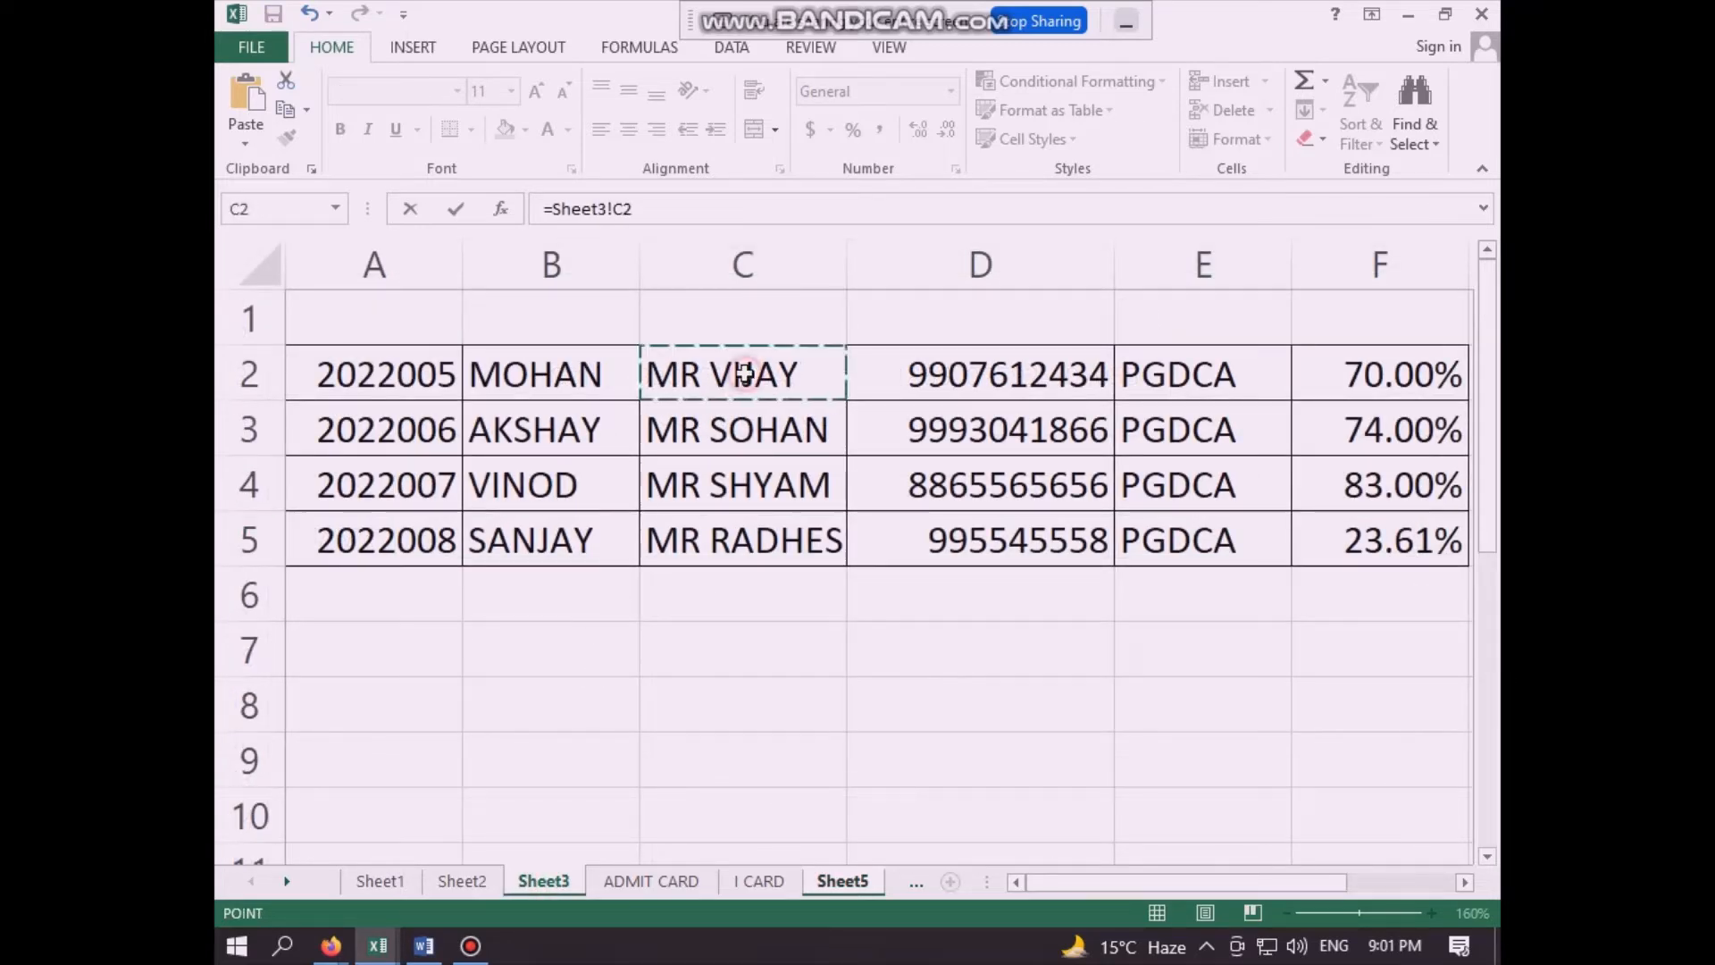
key(Return)
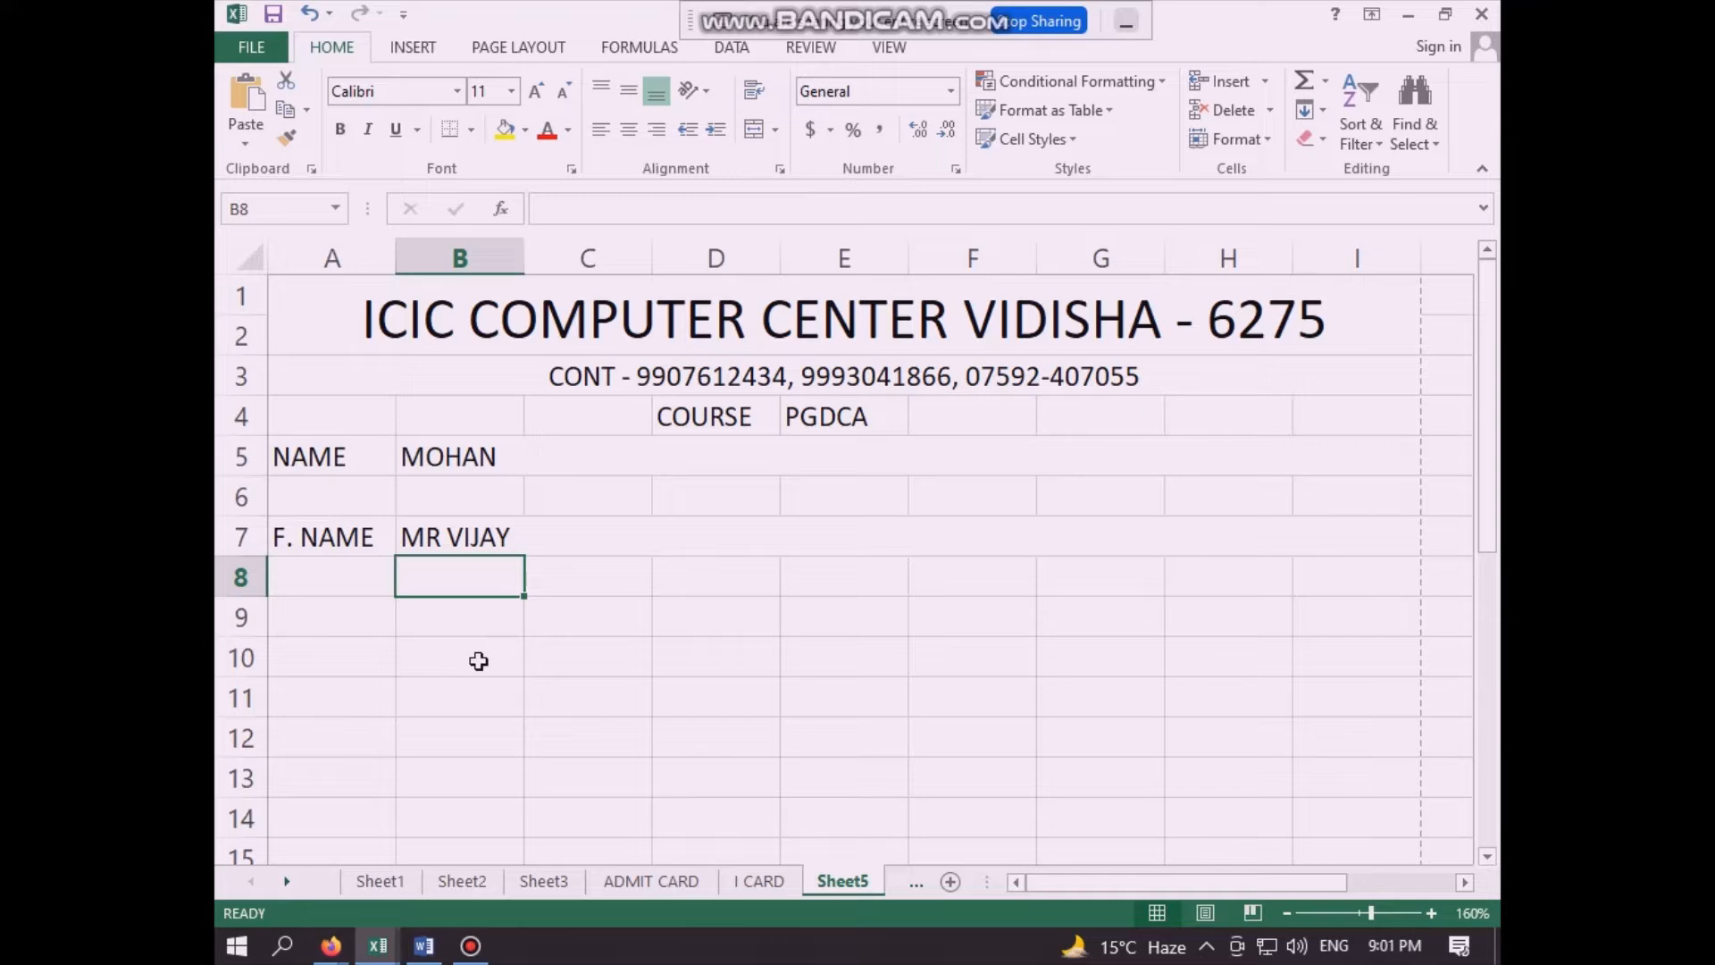
- Enter the label "MOB" in cell A9, two rows below the F. NAME label
click(363, 606)
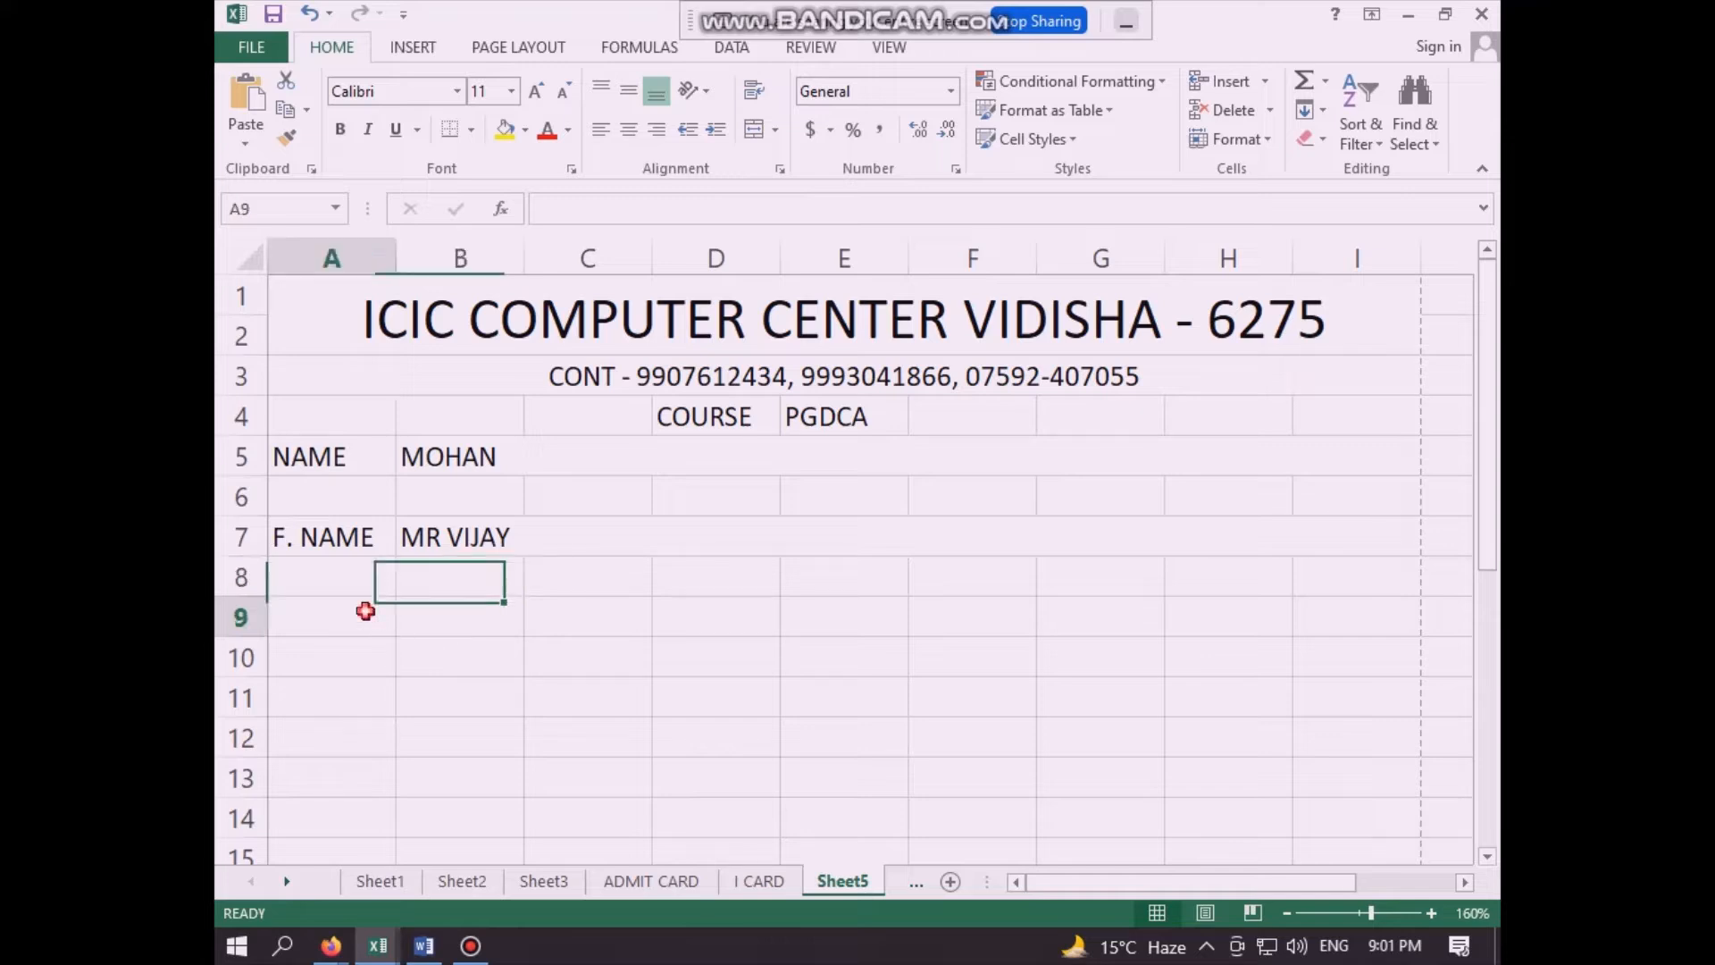
text(M)
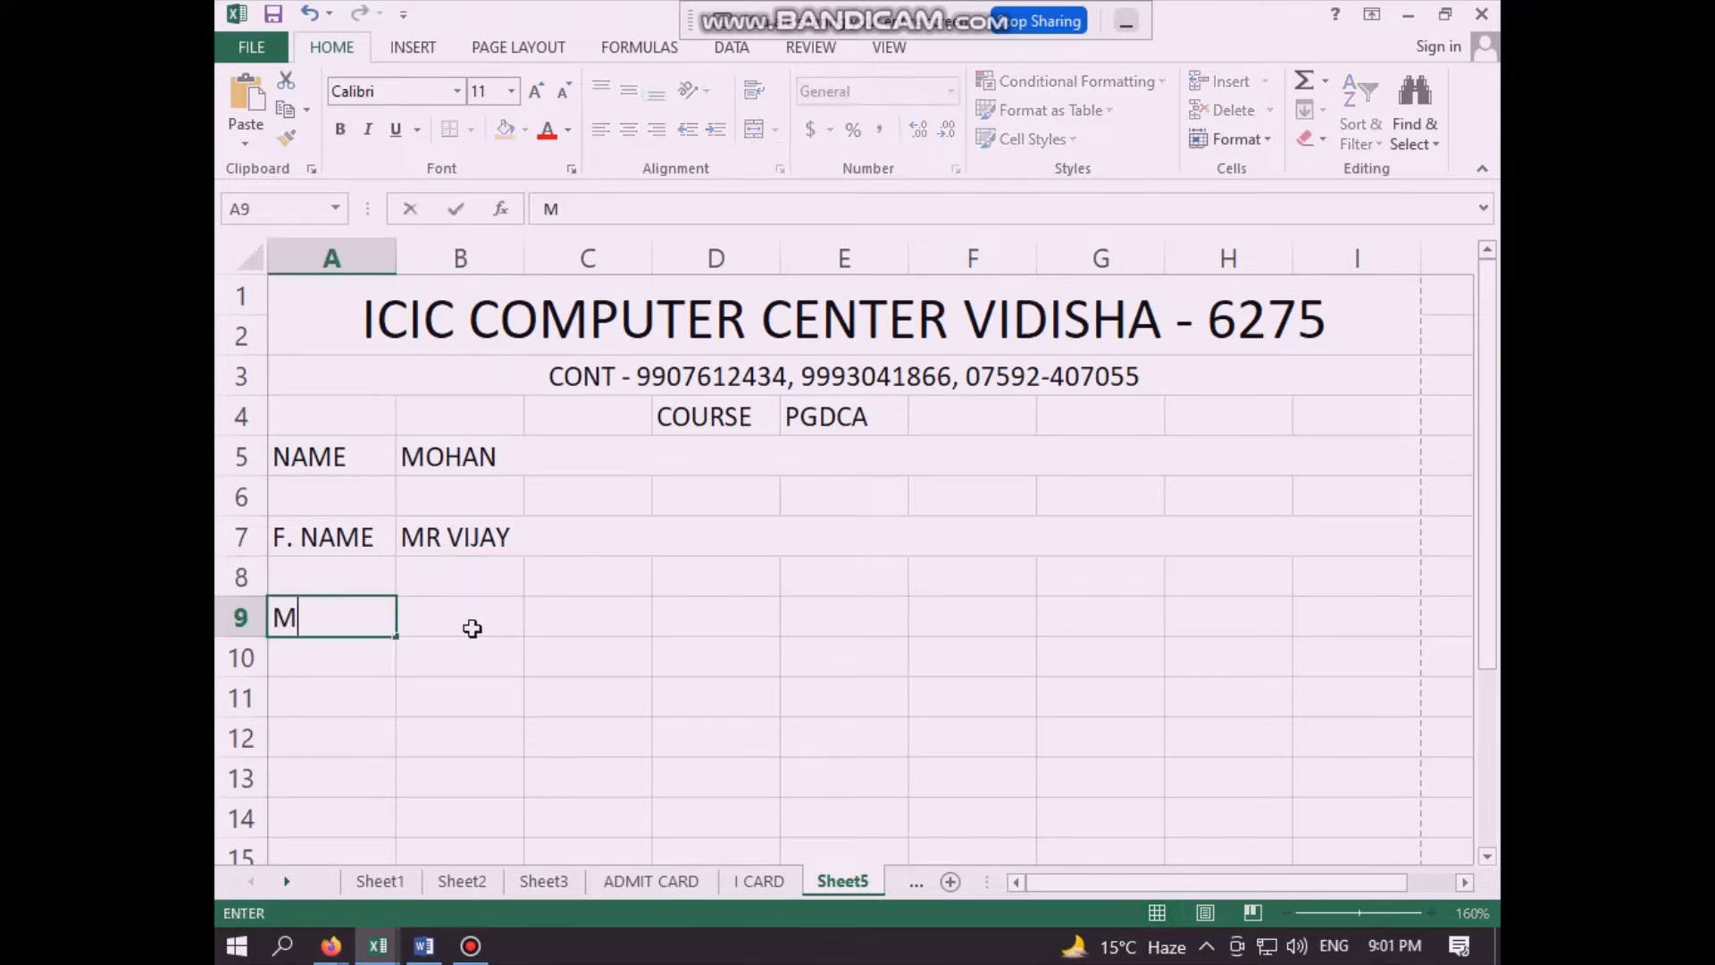
text(OB)
click(473, 628)
- Merge and center cells B9:I9 and link them to the first student's mobile number with the formula =Sheet3!D2
drag(480, 623, 1317, 599)
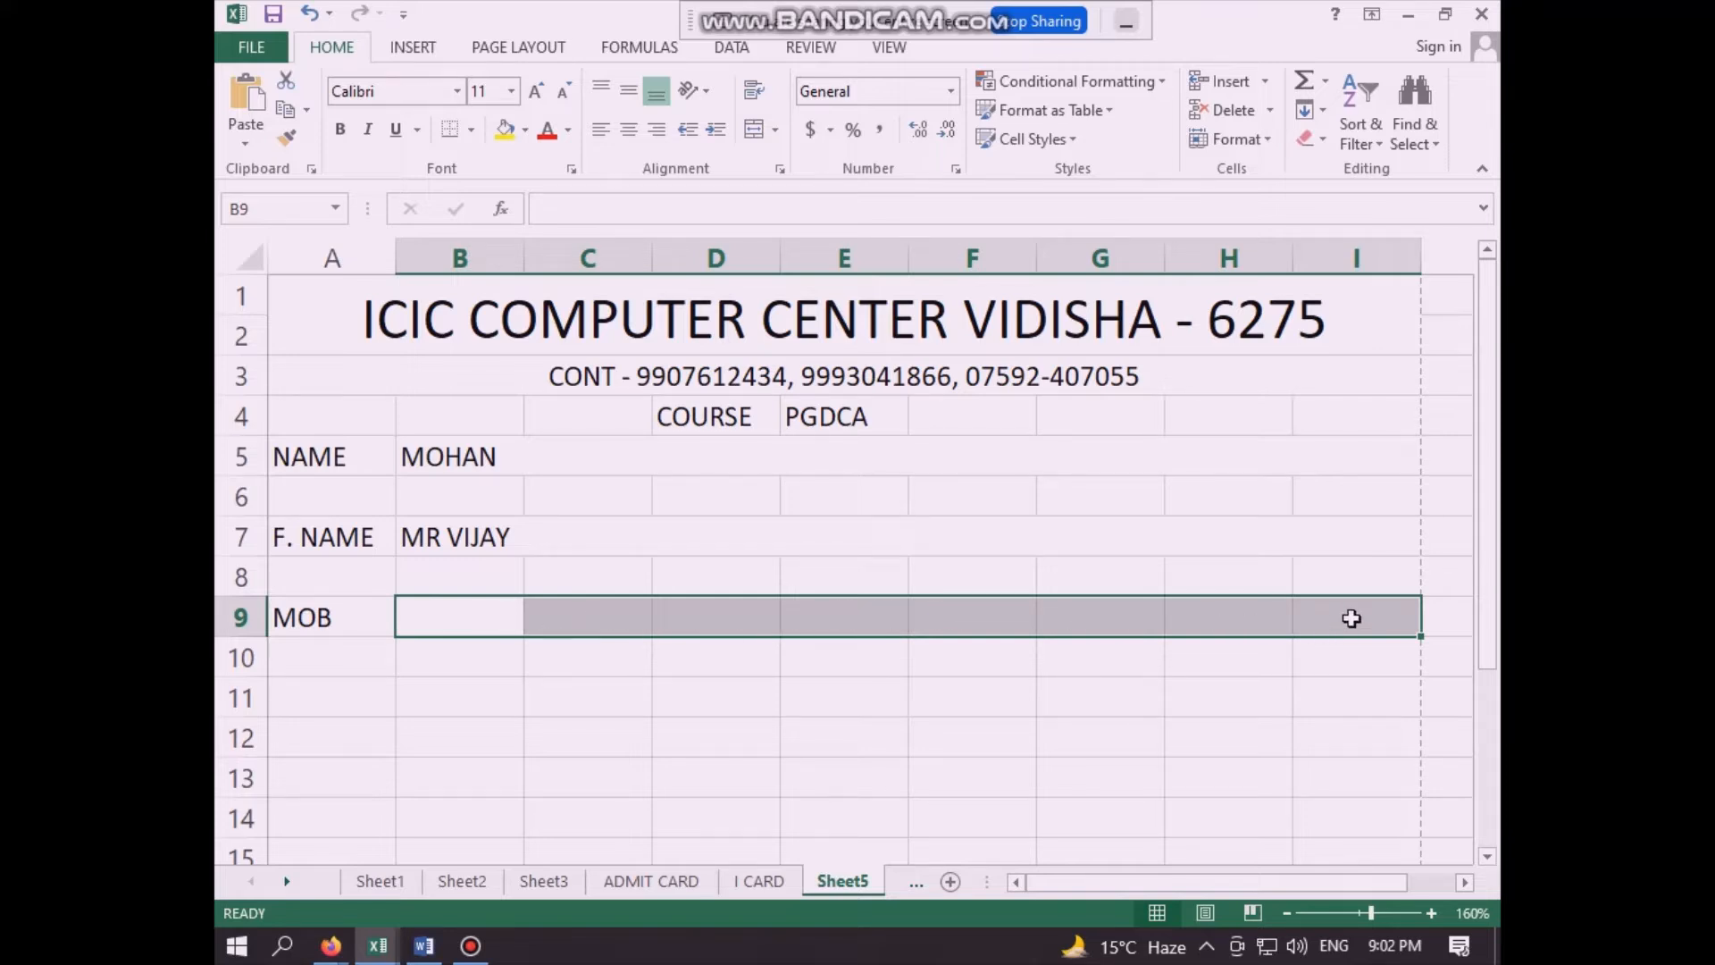
click(758, 134)
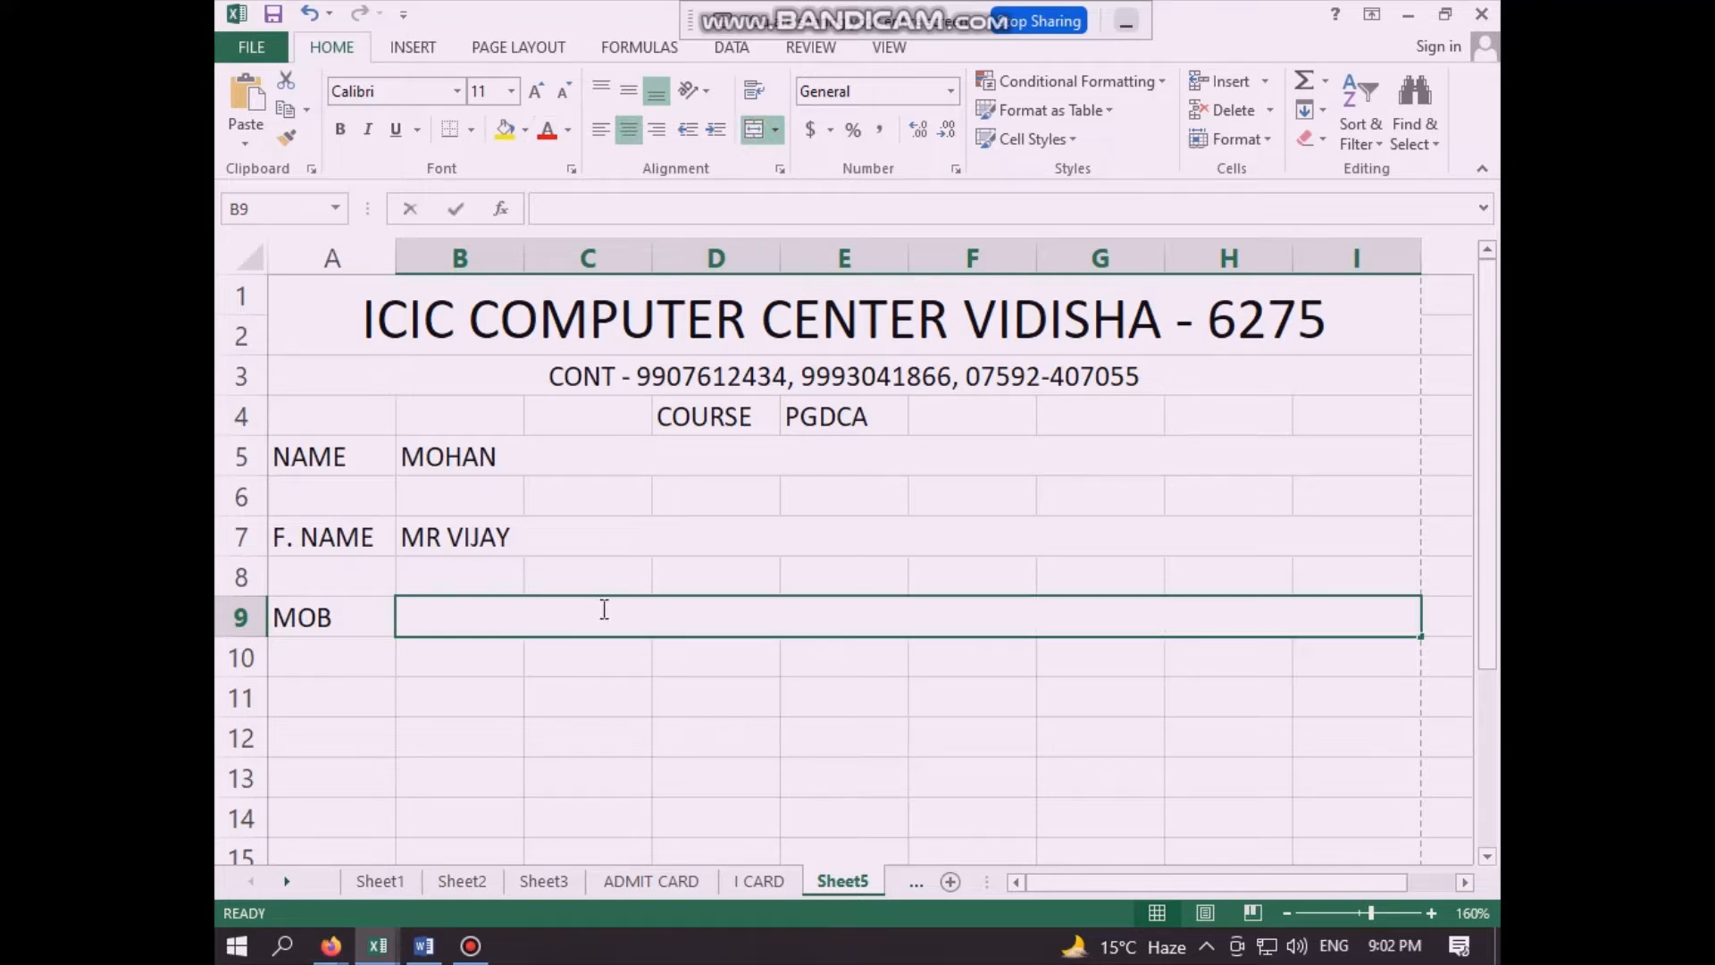
text(=)
click(550, 878)
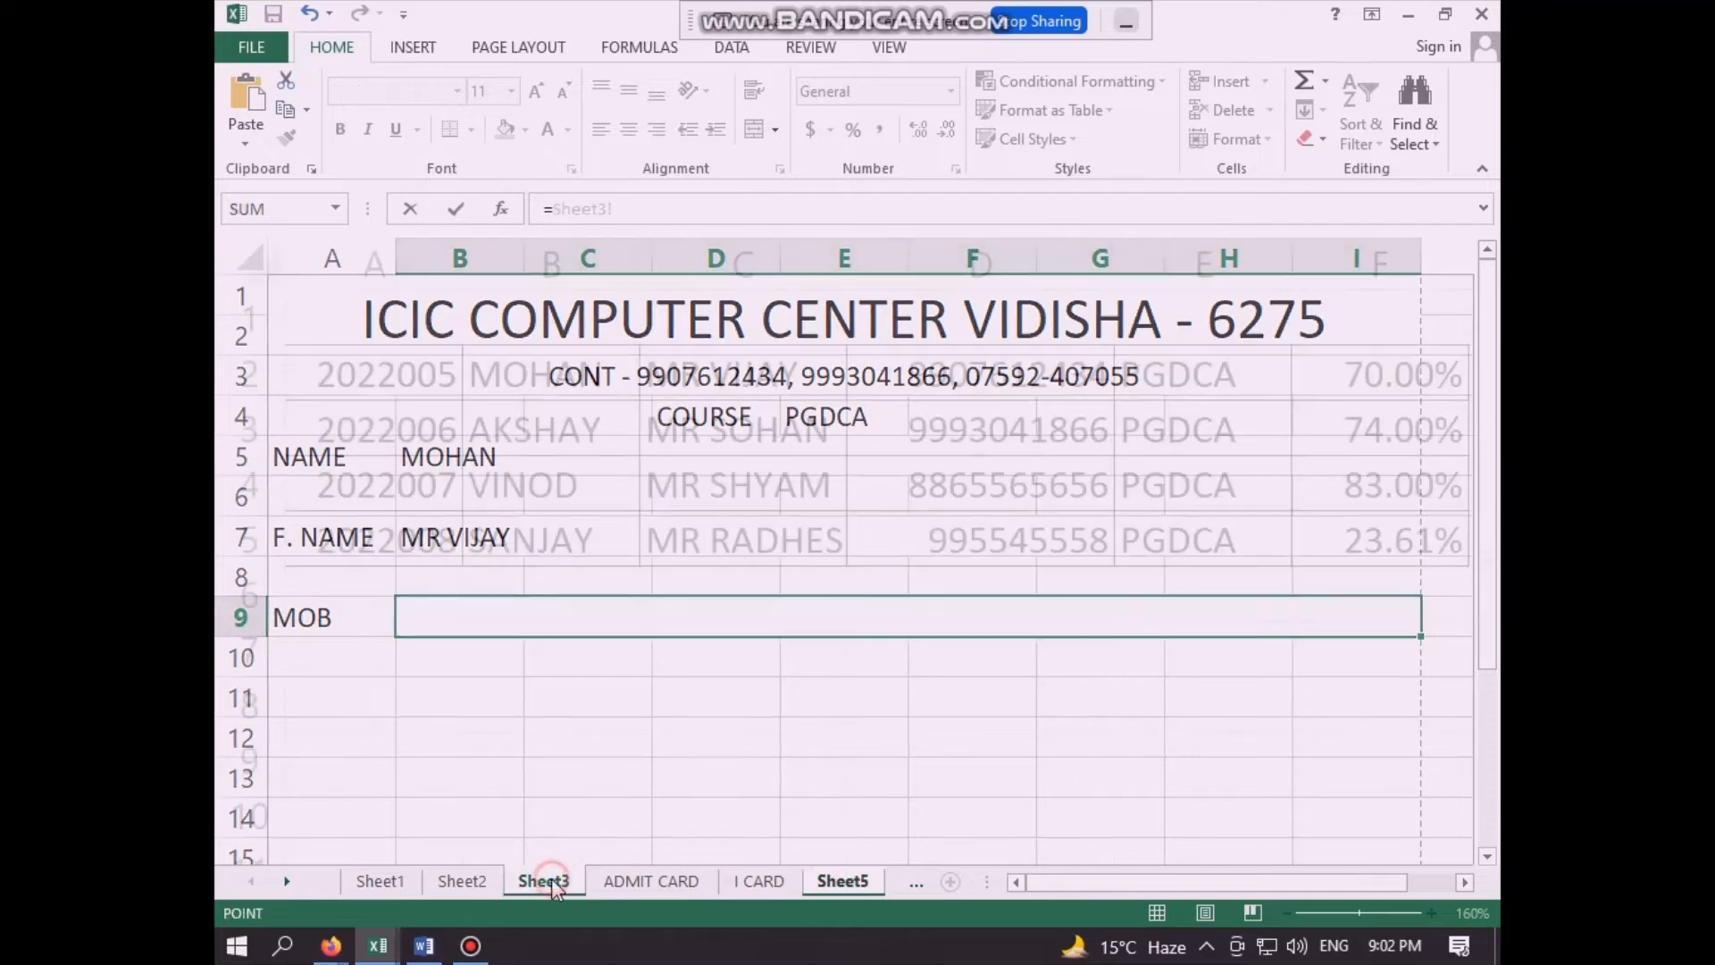
click(996, 379)
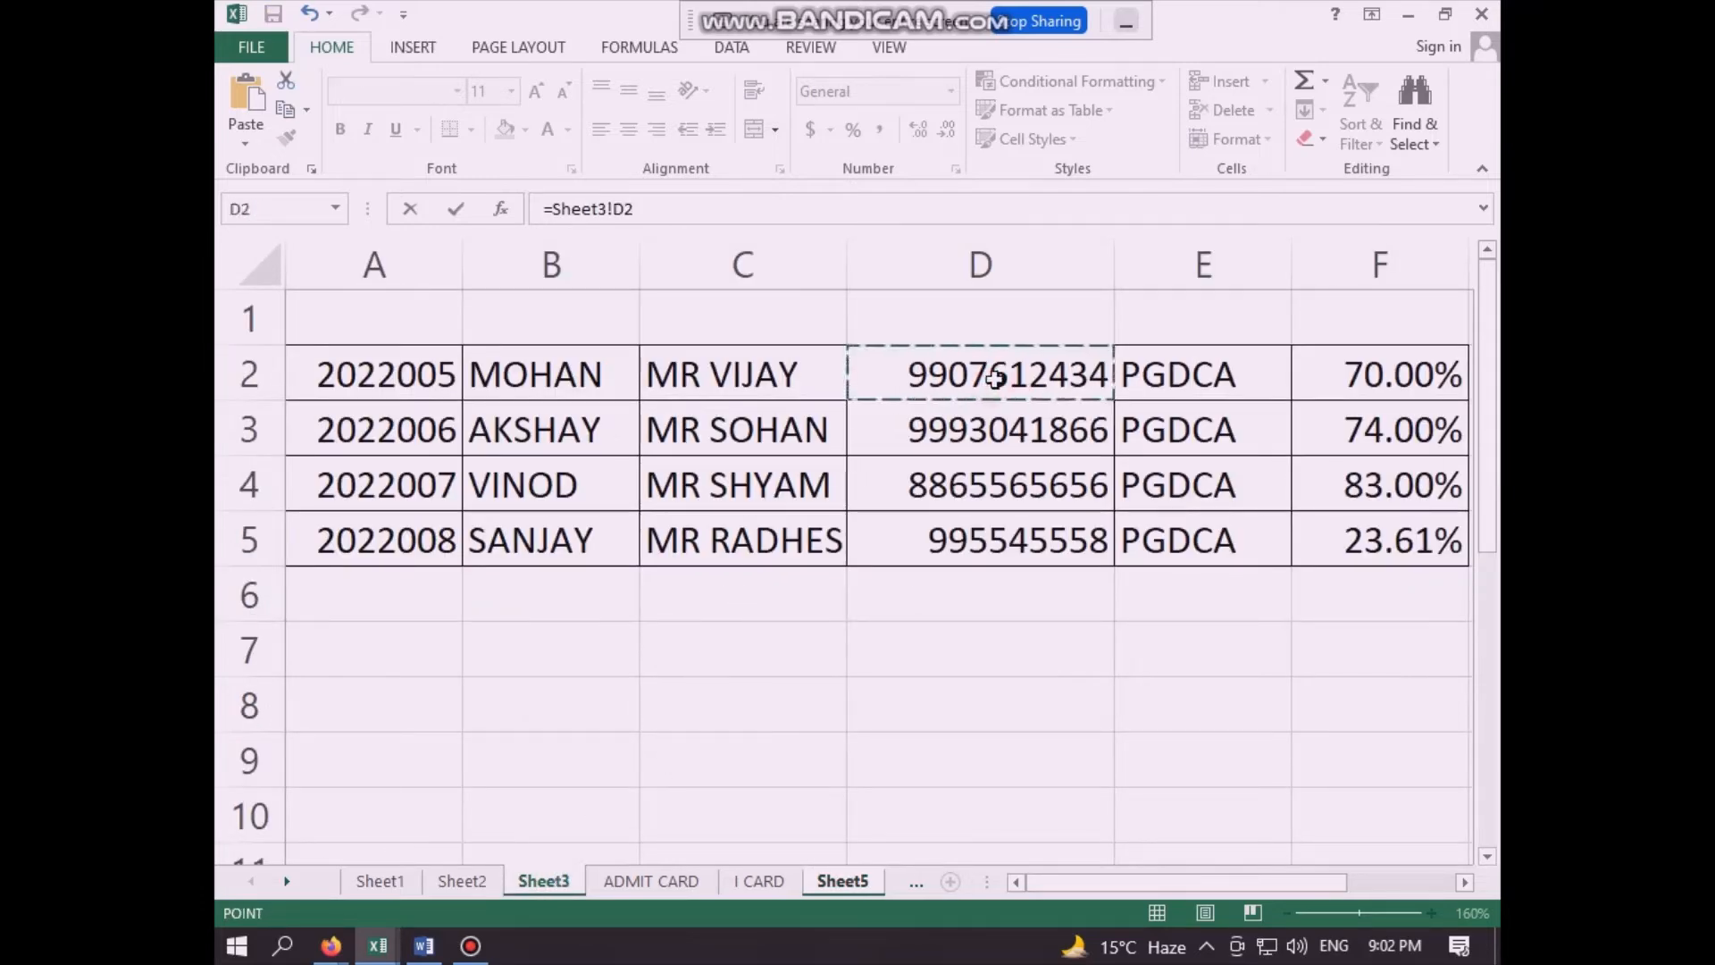
key(Return)
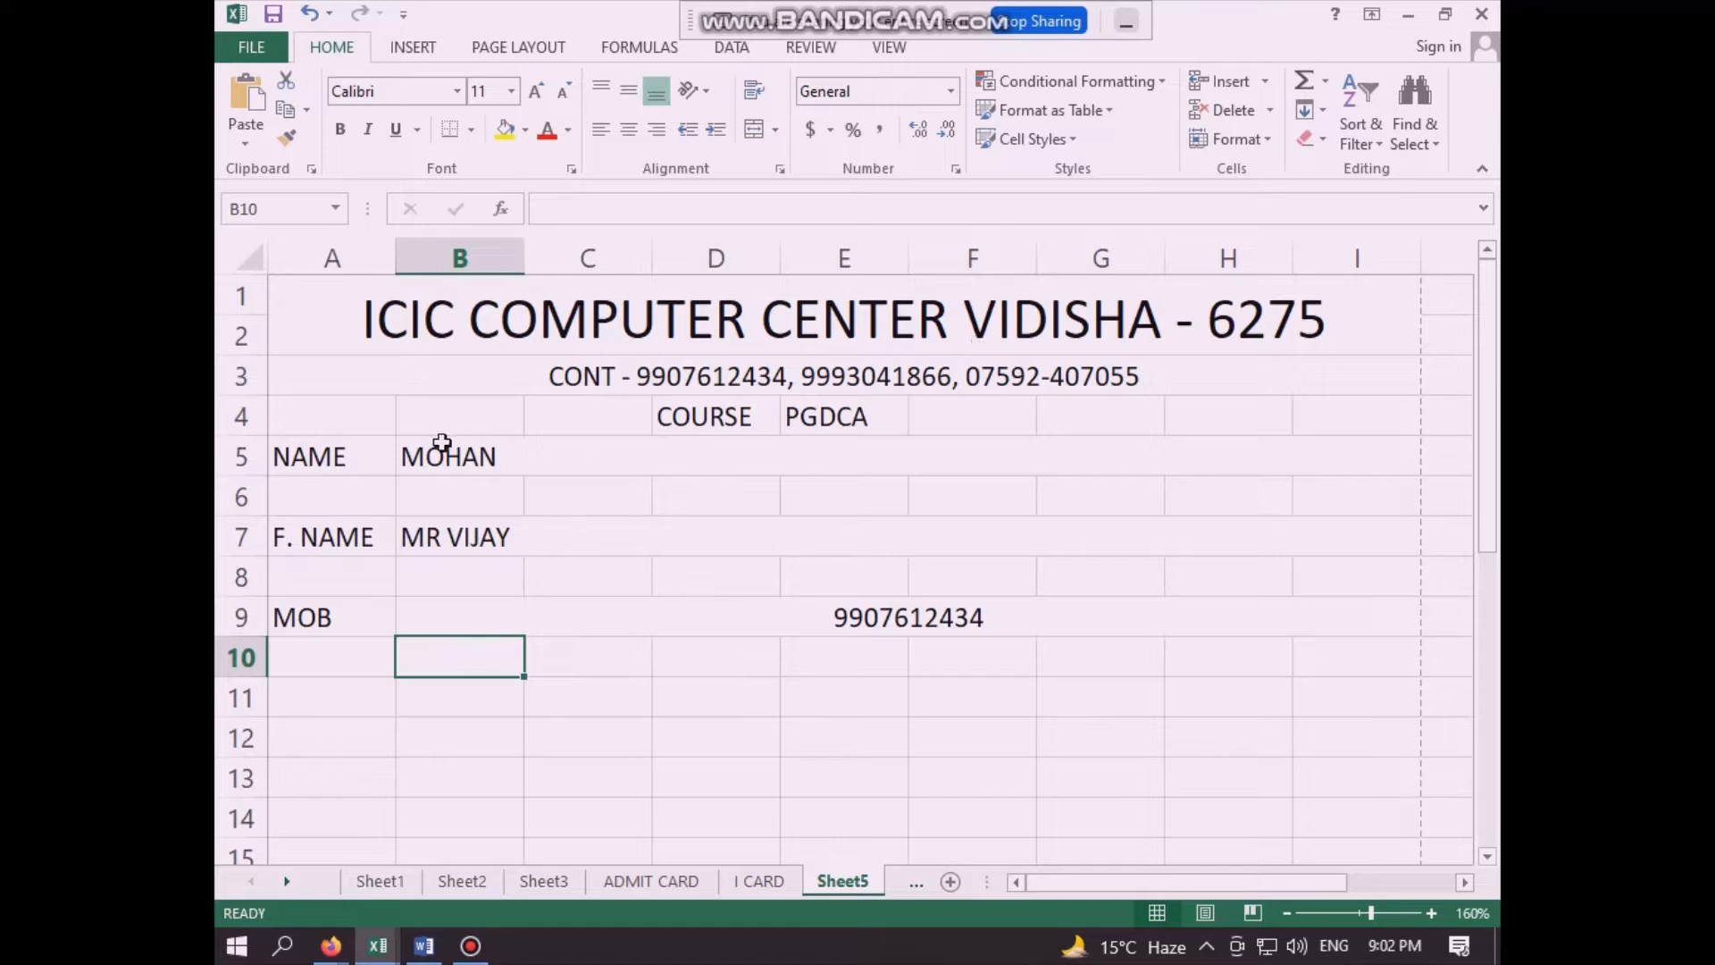
- Left-align the mobile number in merged cell B9
click(881, 622)
click(603, 134)
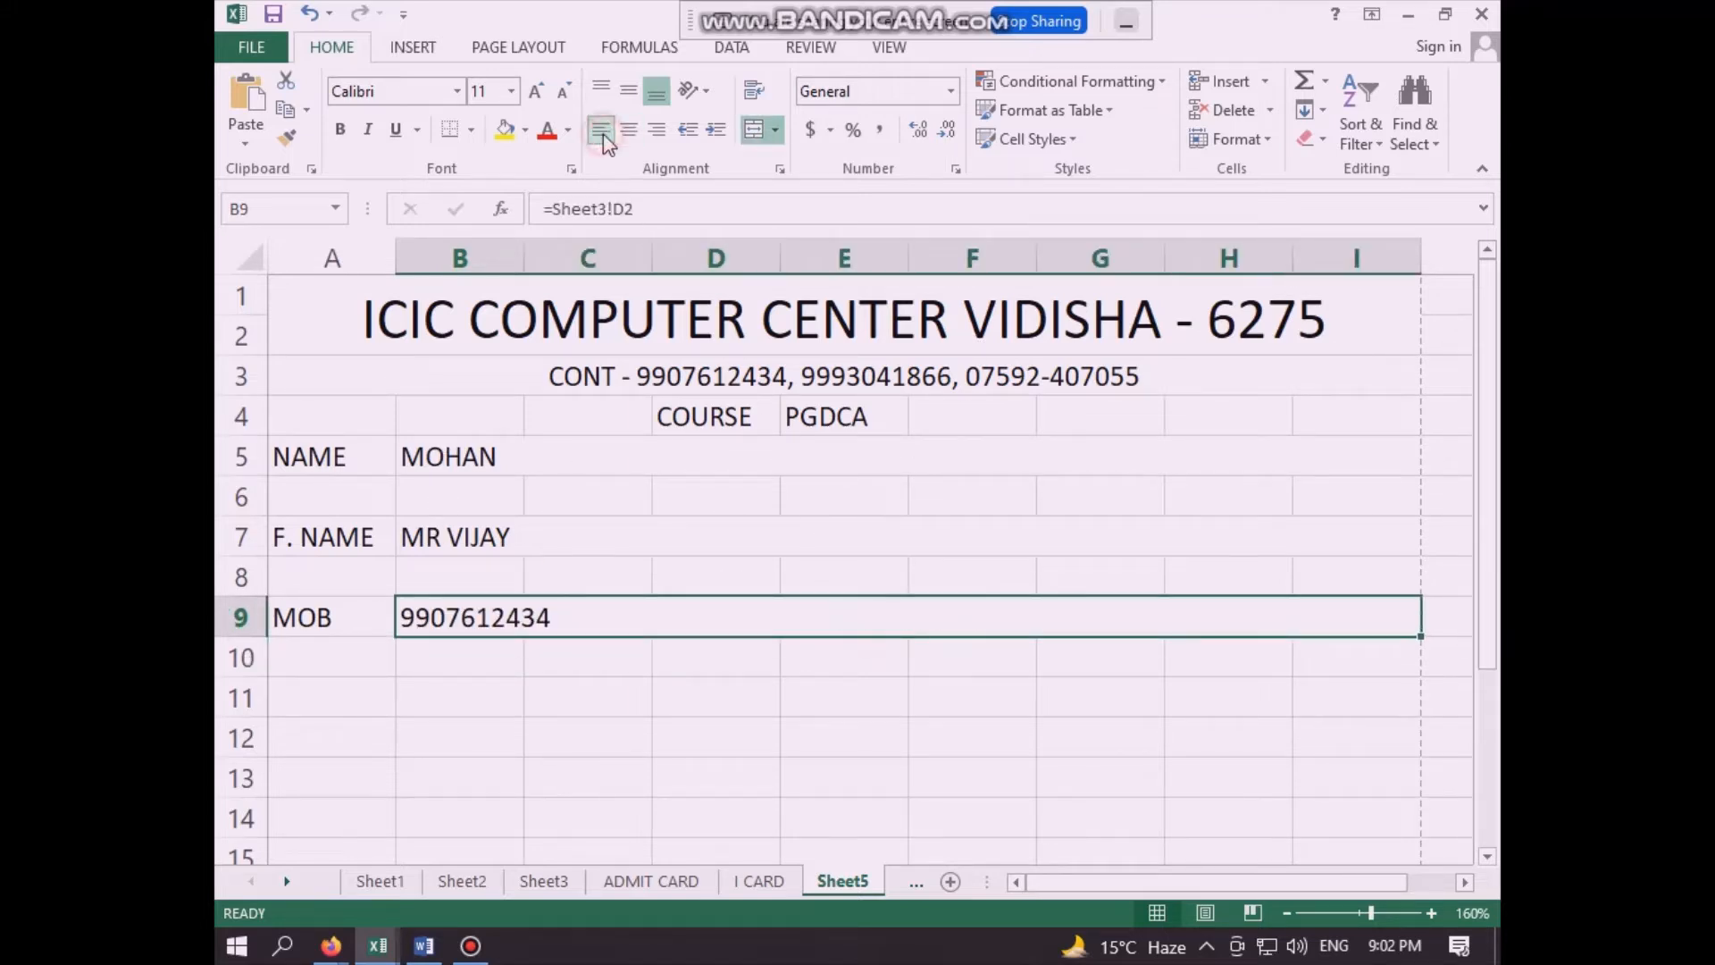
click(421, 702)
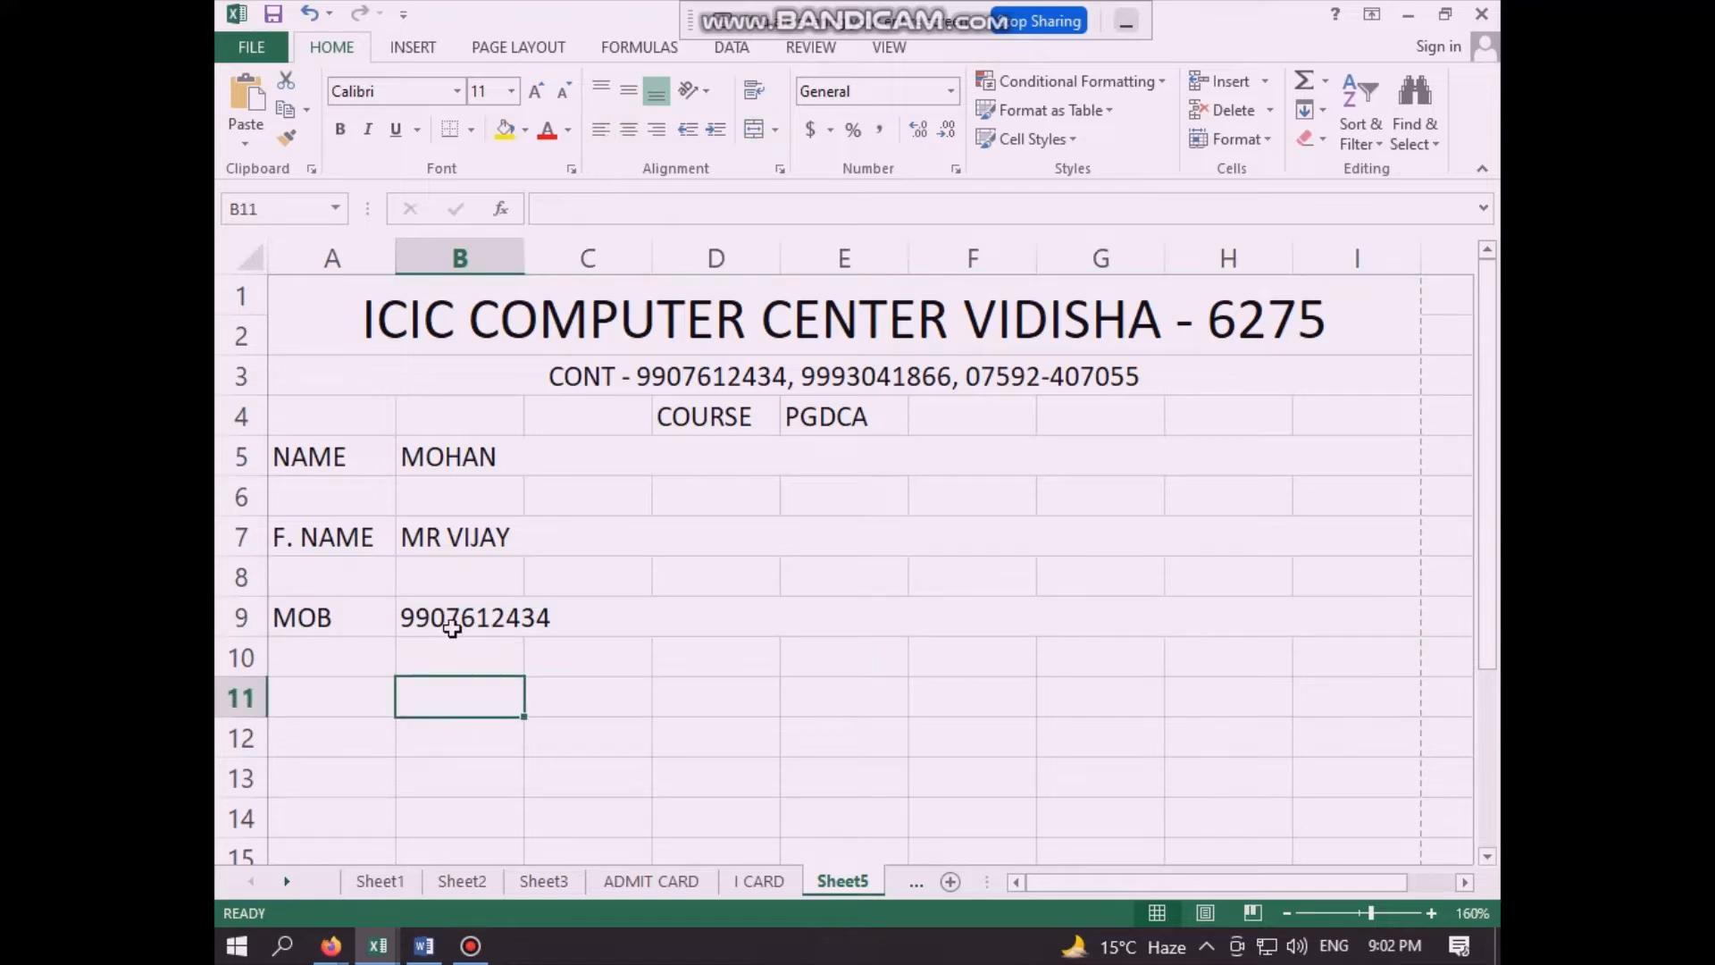
- Check the student data columns on Sheet3, then enter the label "PER." in cell A11 of Sheet5
click(529, 879)
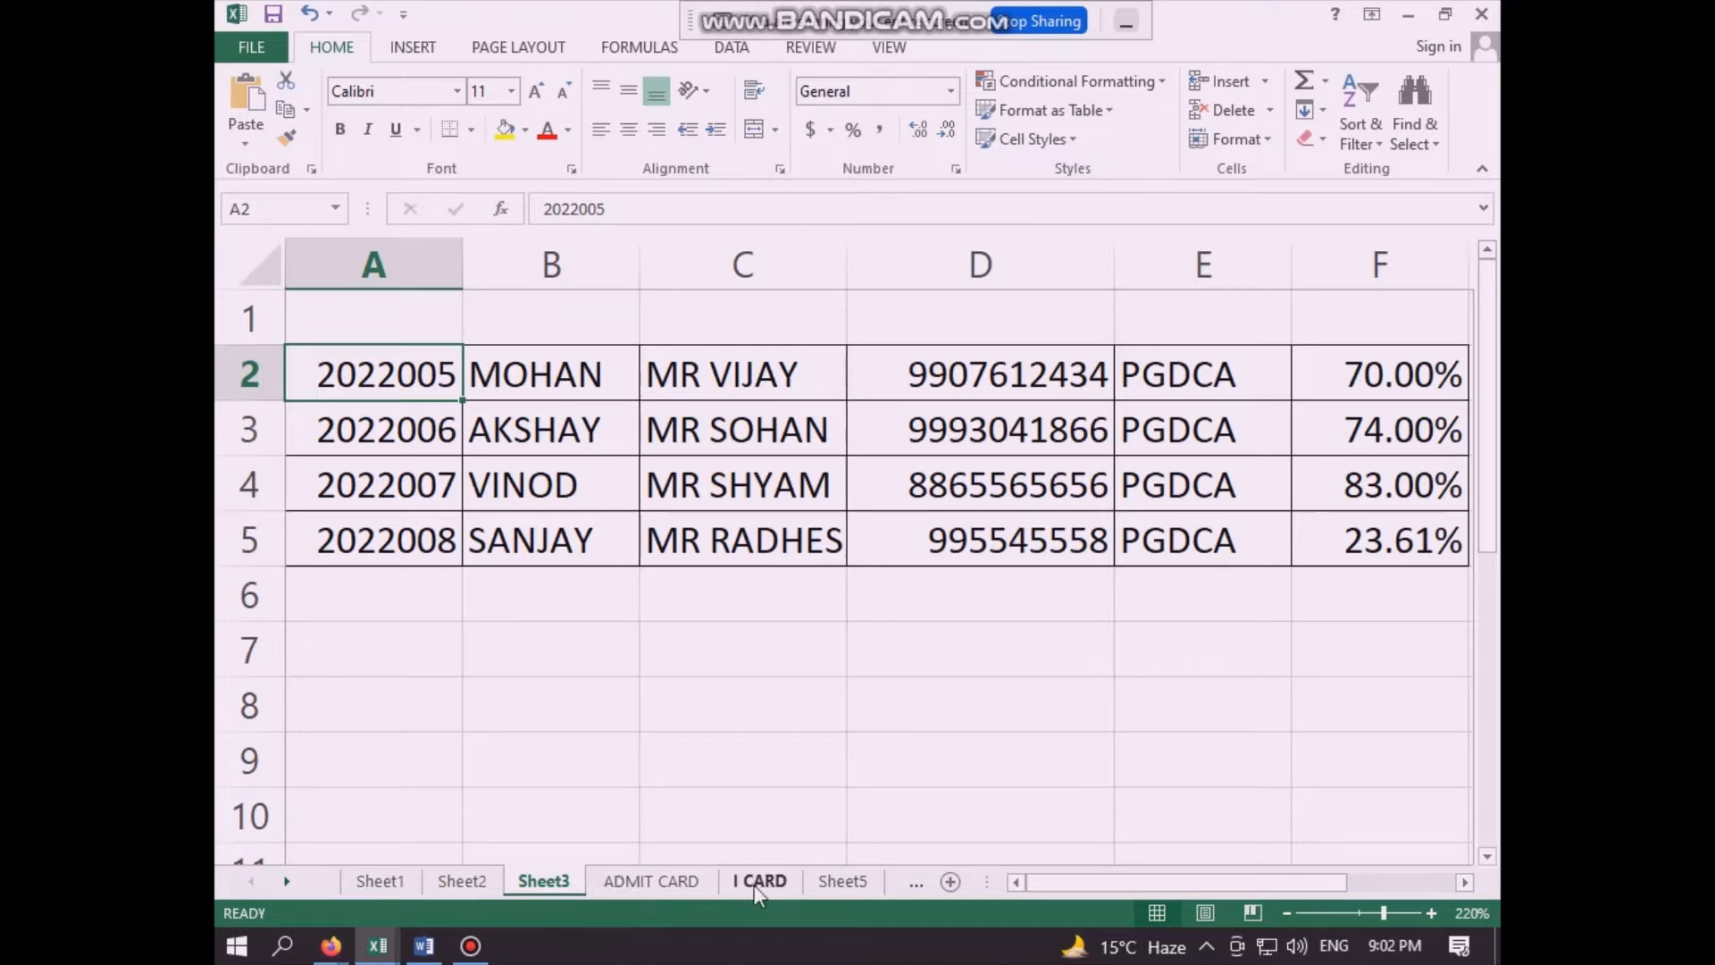
click(840, 880)
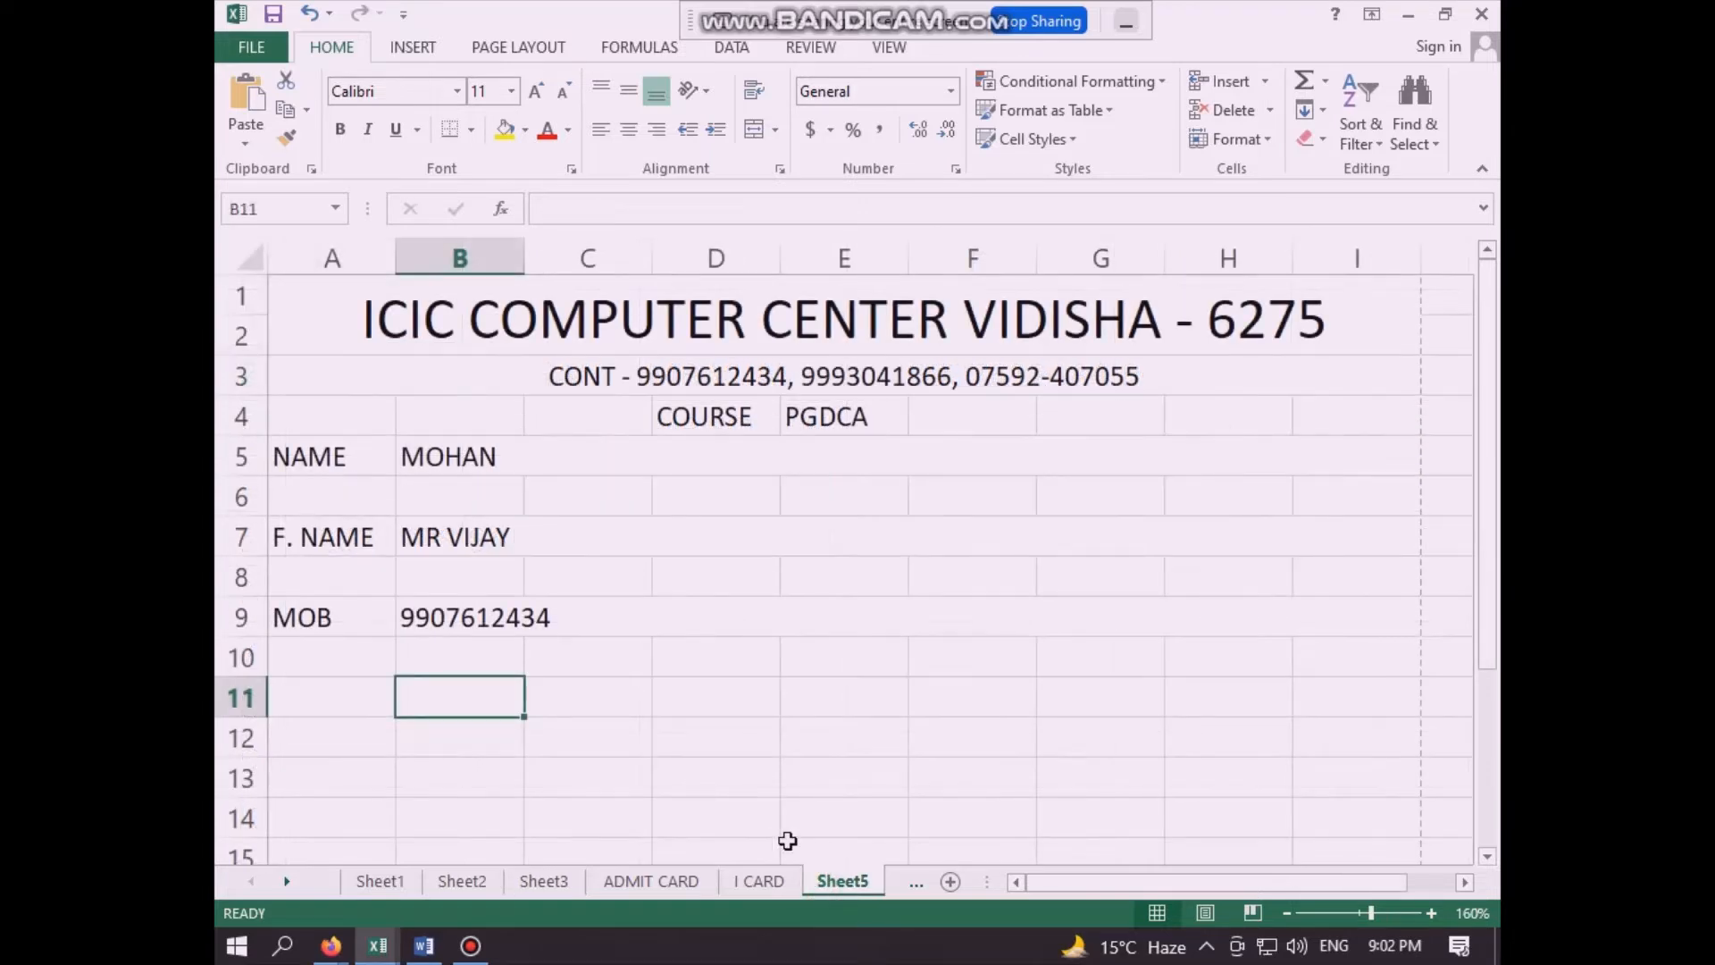
click(344, 703)
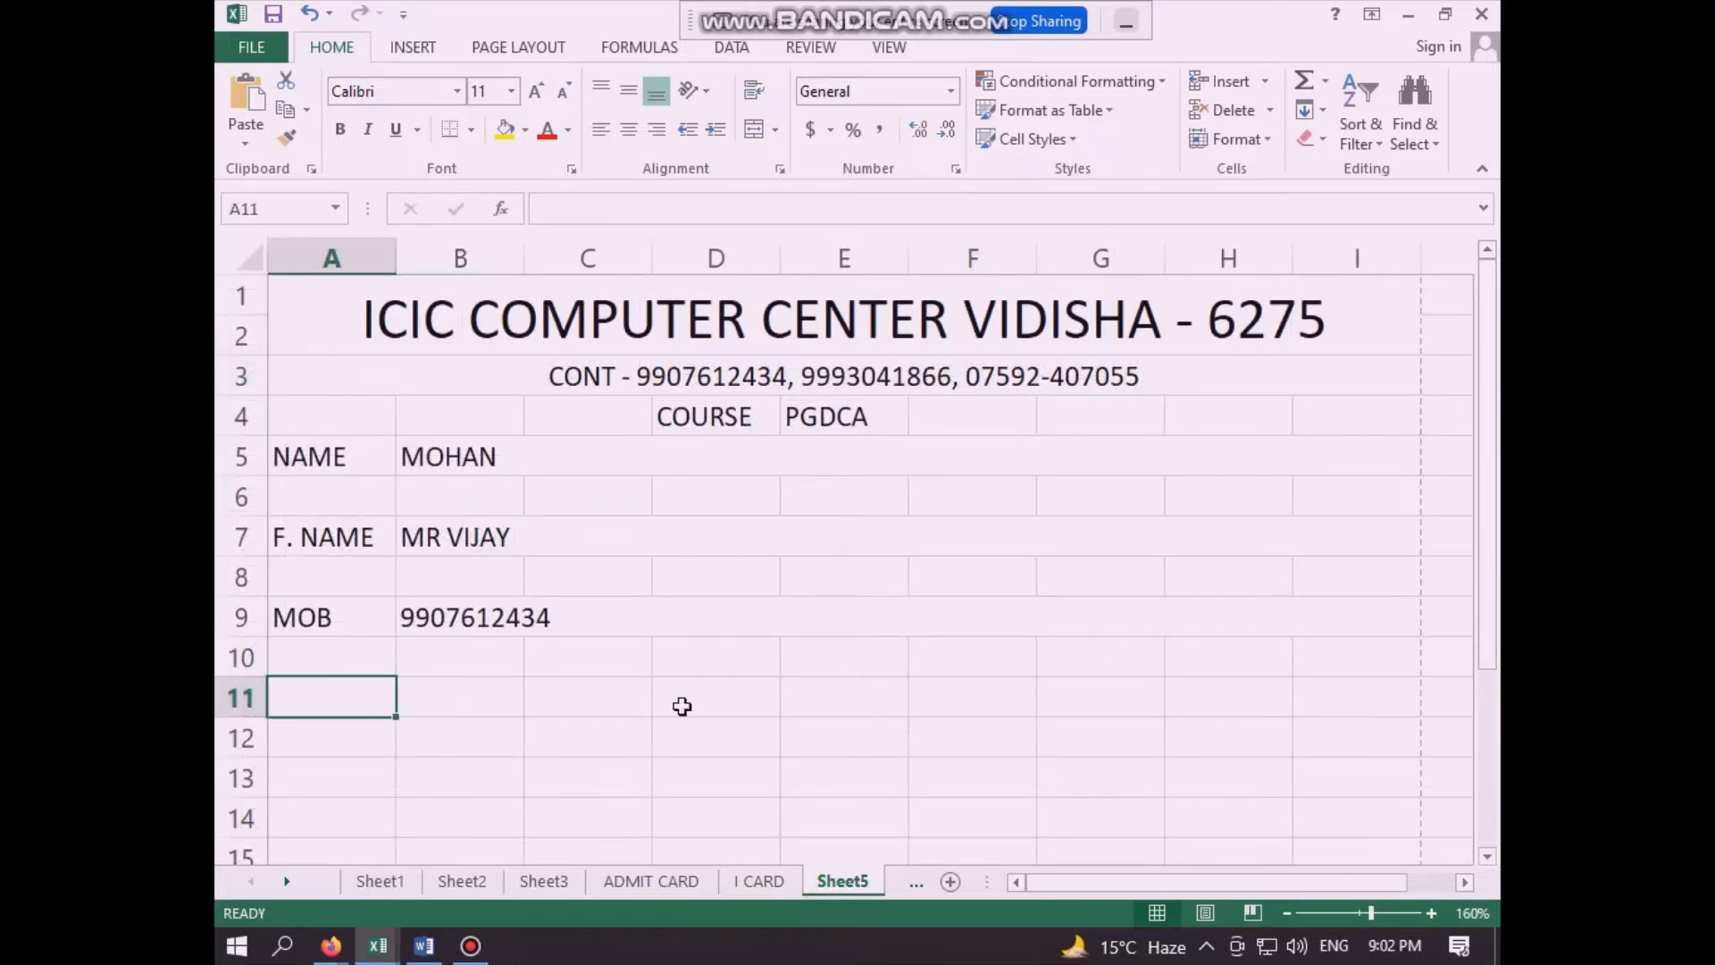
text(PER)
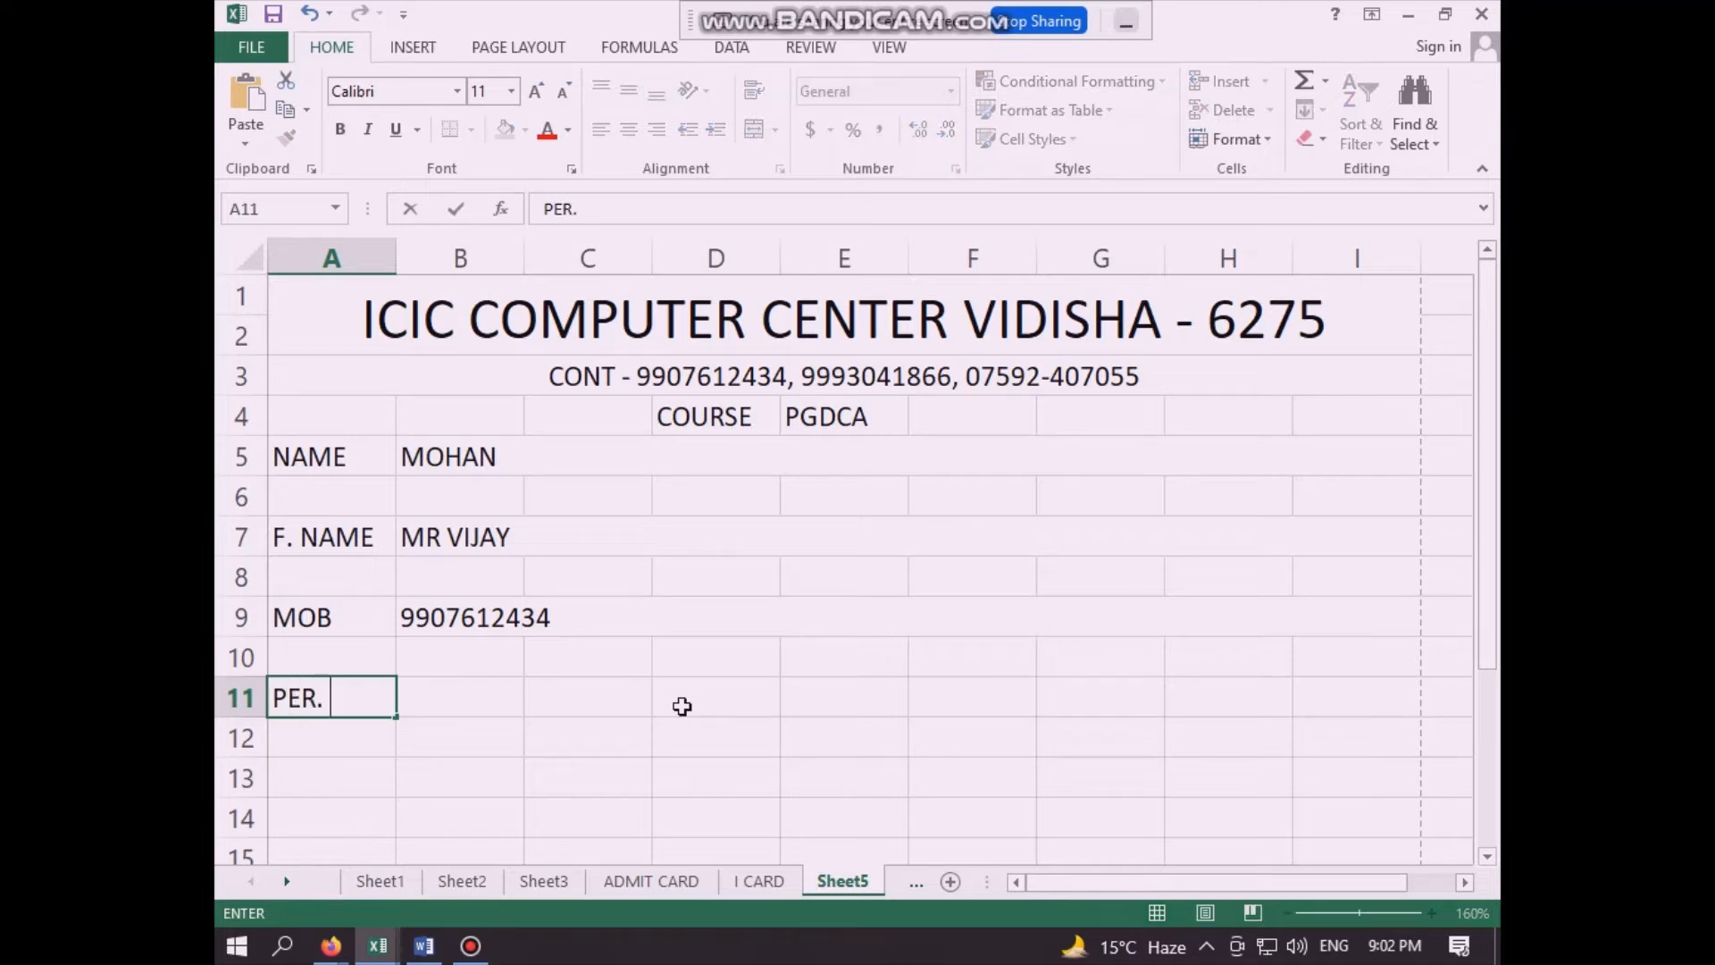
text(.)
- Link cell B11, beside the PER. label, to the first student's percentage with the formula =Sheet3!F2
click(495, 706)
text(=)
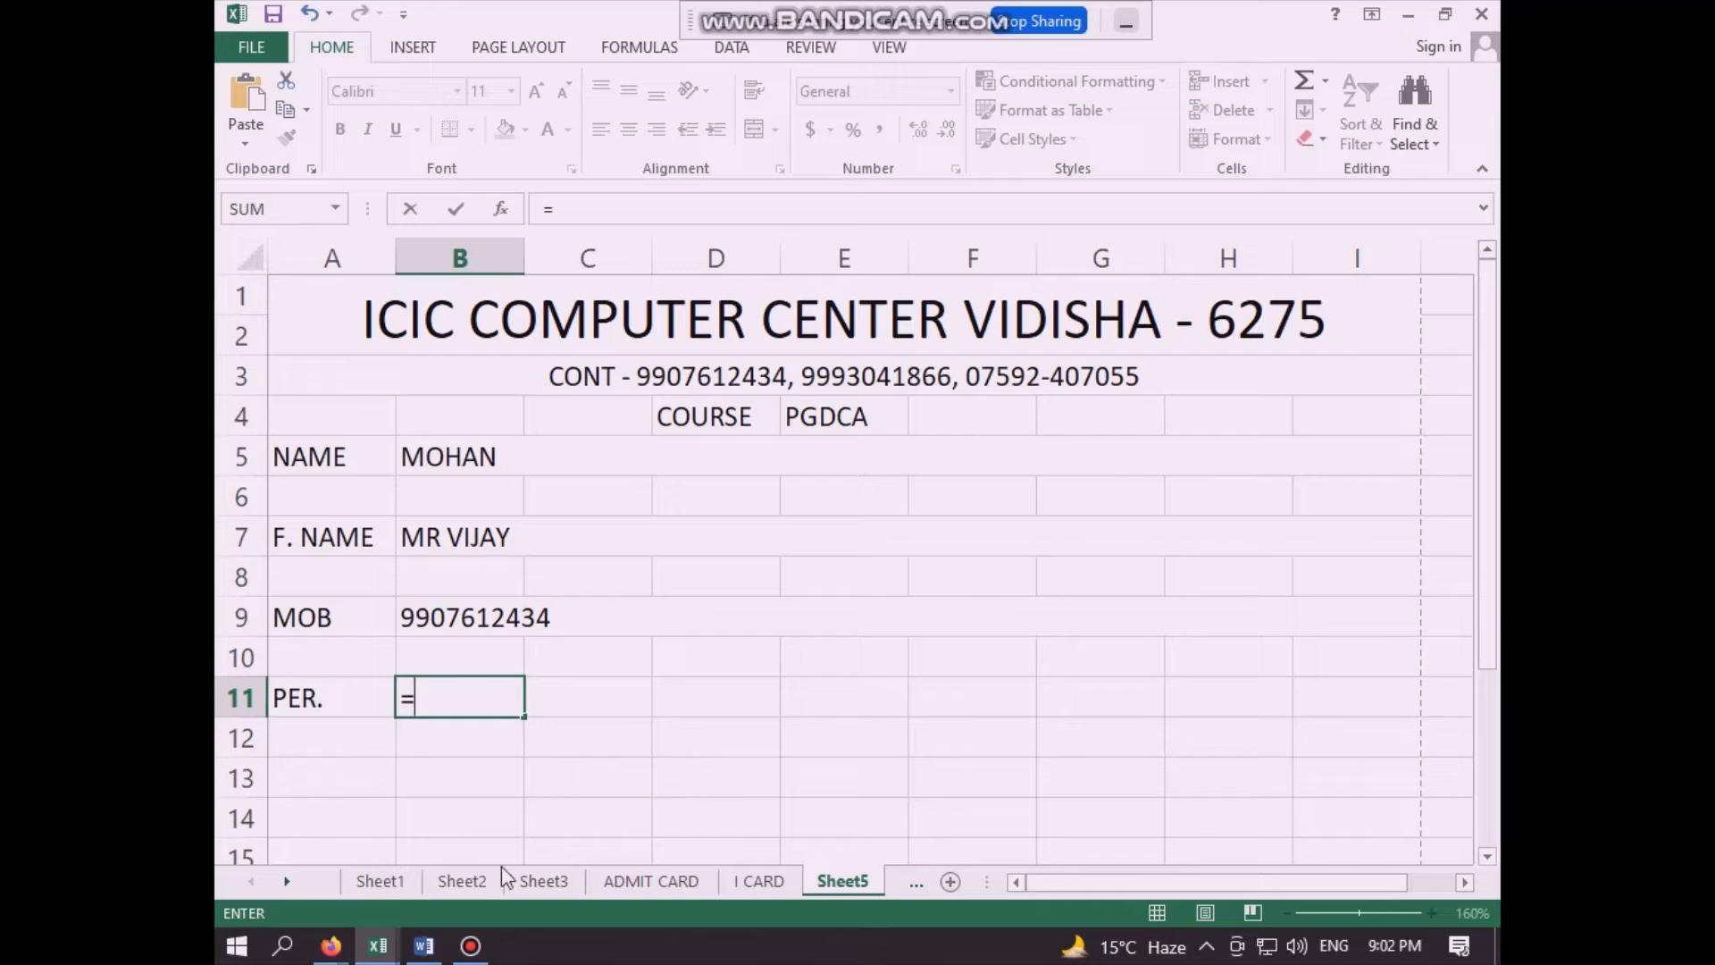
click(542, 880)
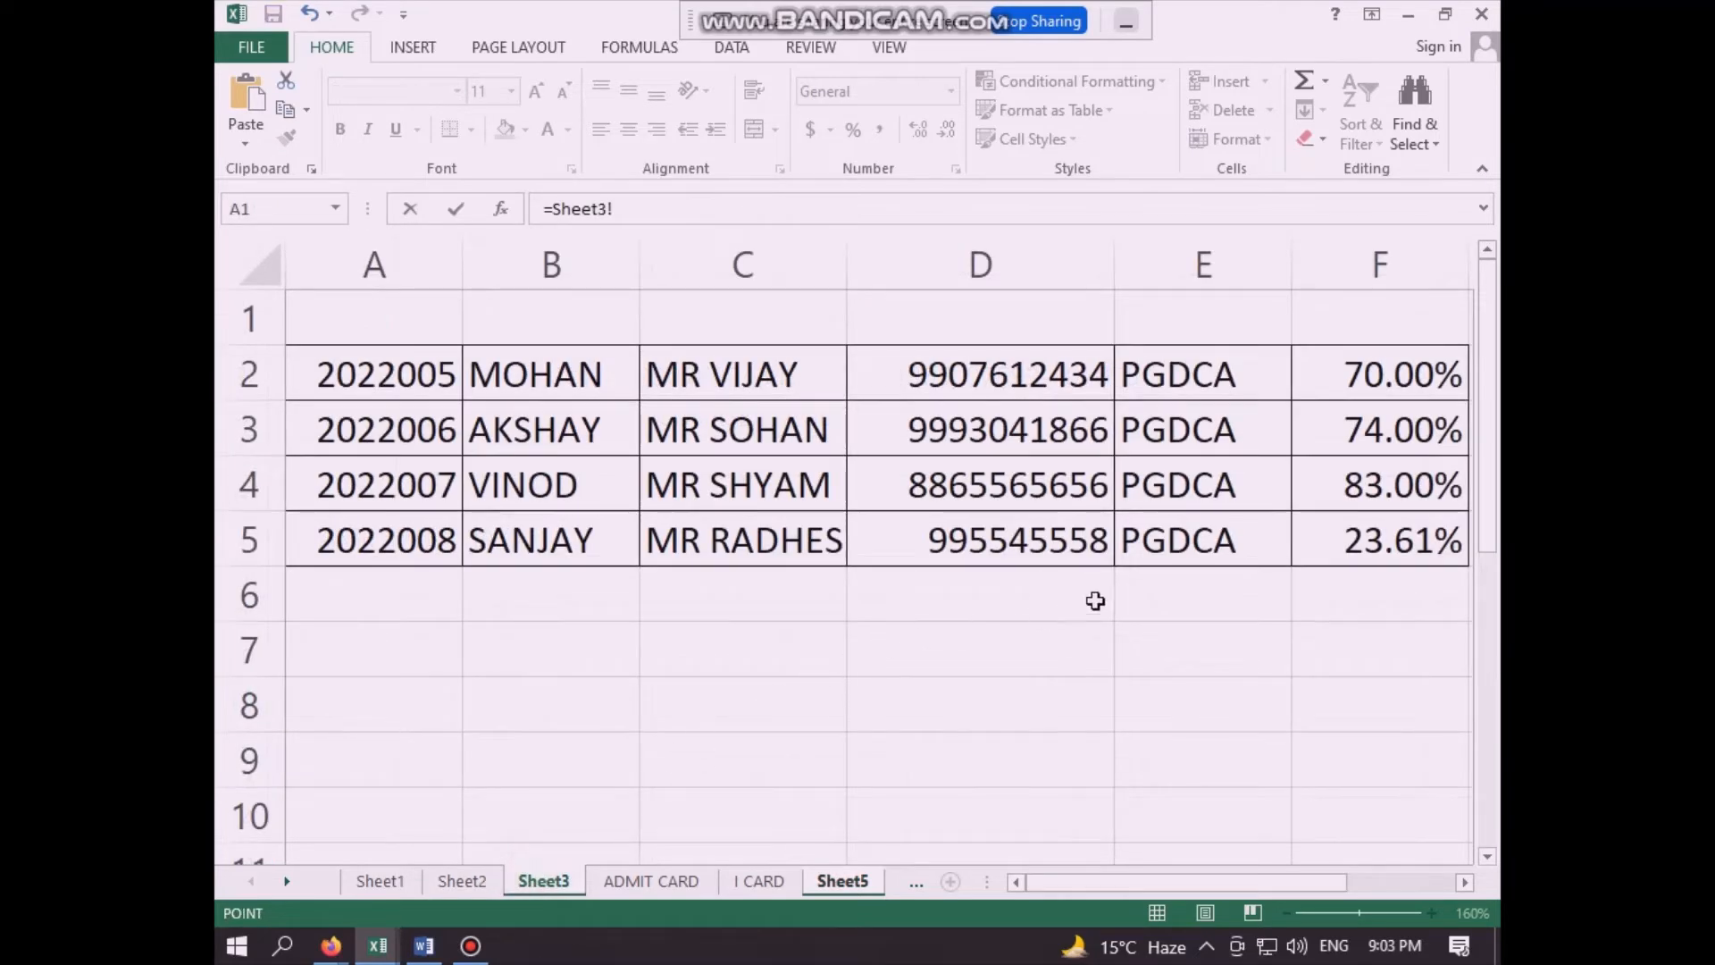
click(1370, 375)
key(Return)
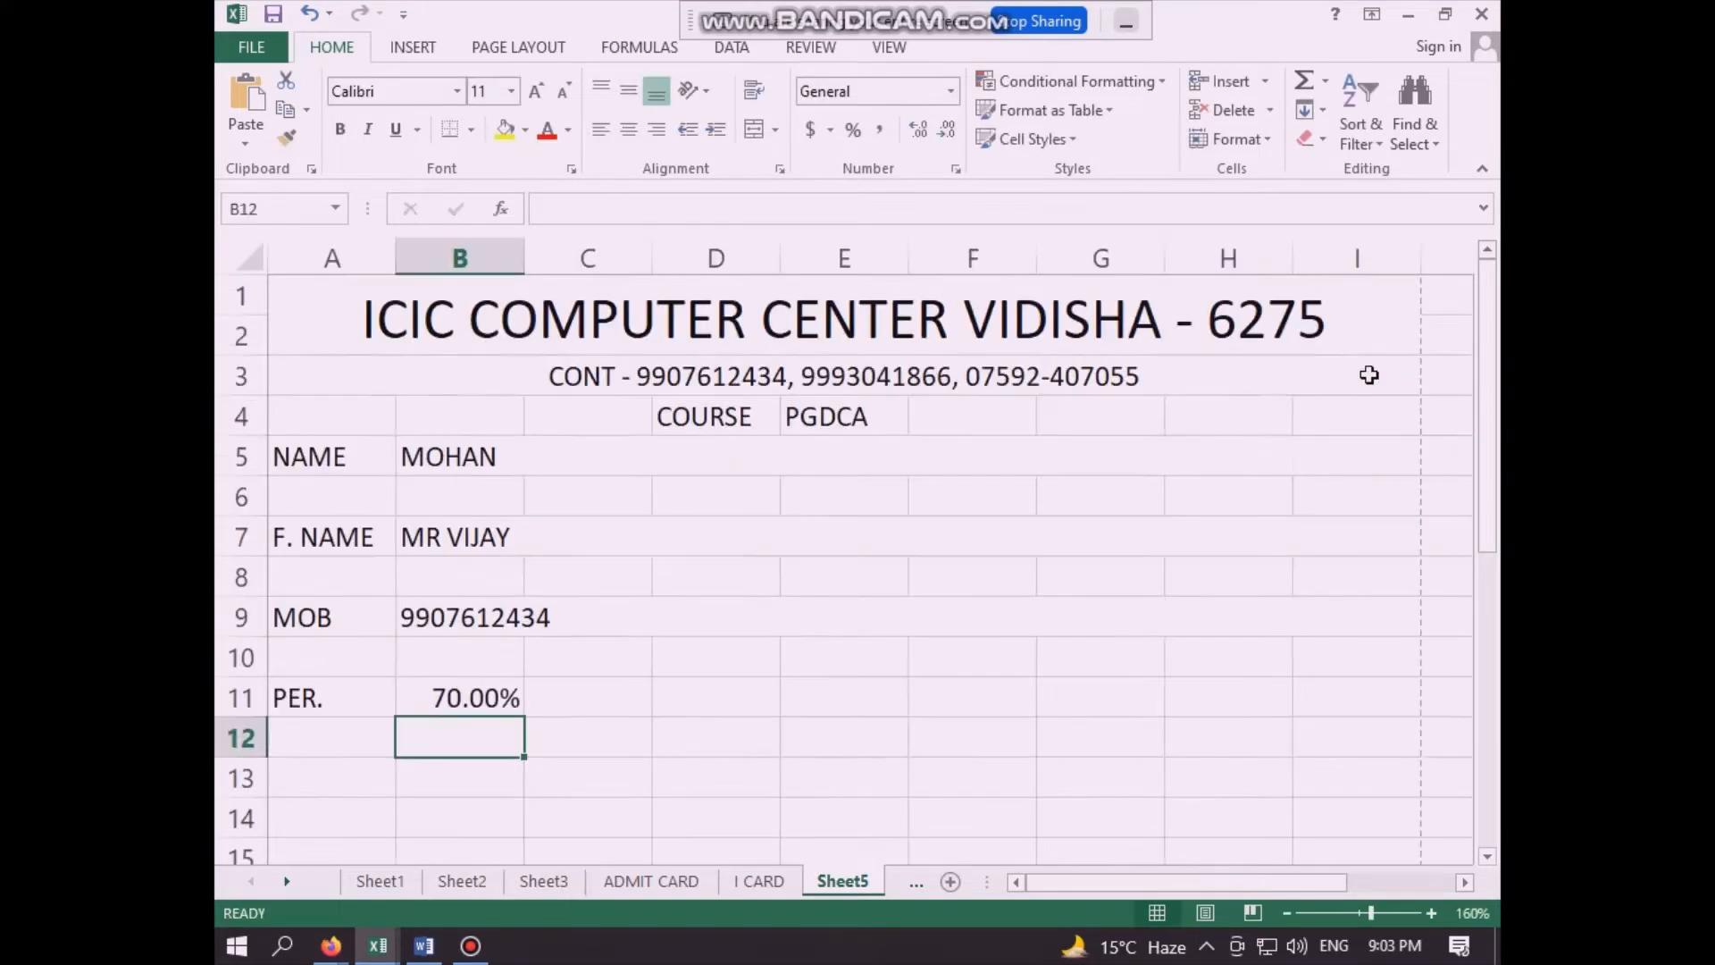
- Enter the label "ADD" in cell A13, two rows below the PER. label
click(738, 641)
scroll(739, 644, down, 1)
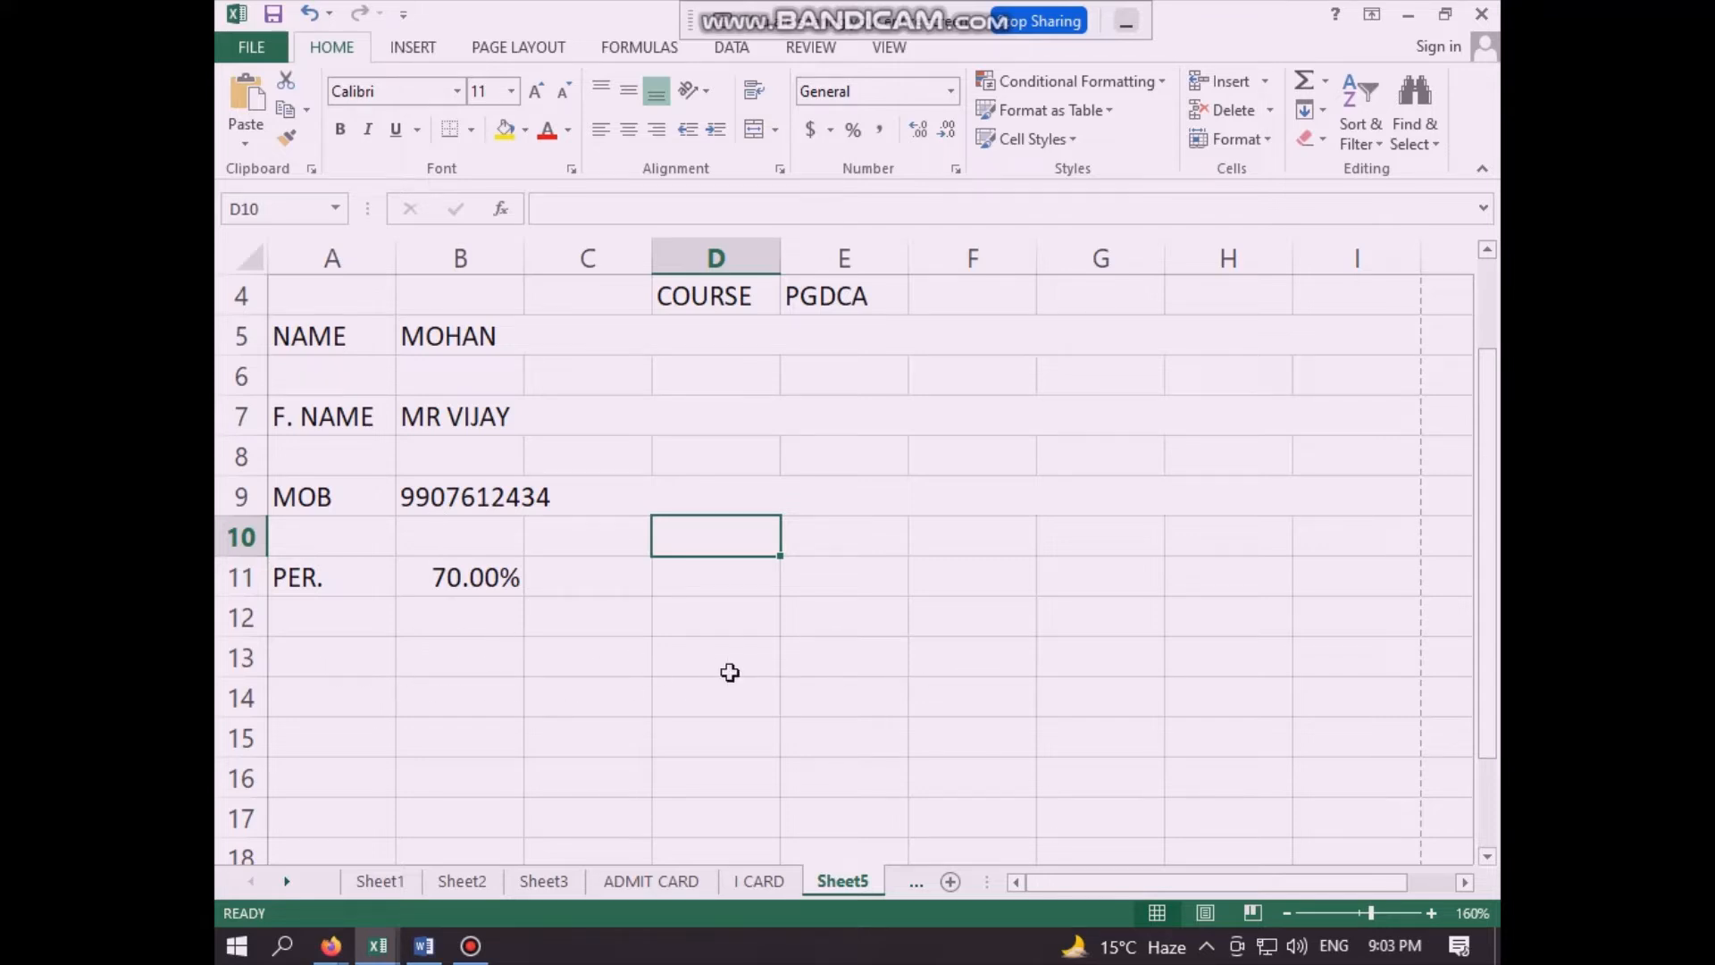
click(343, 660)
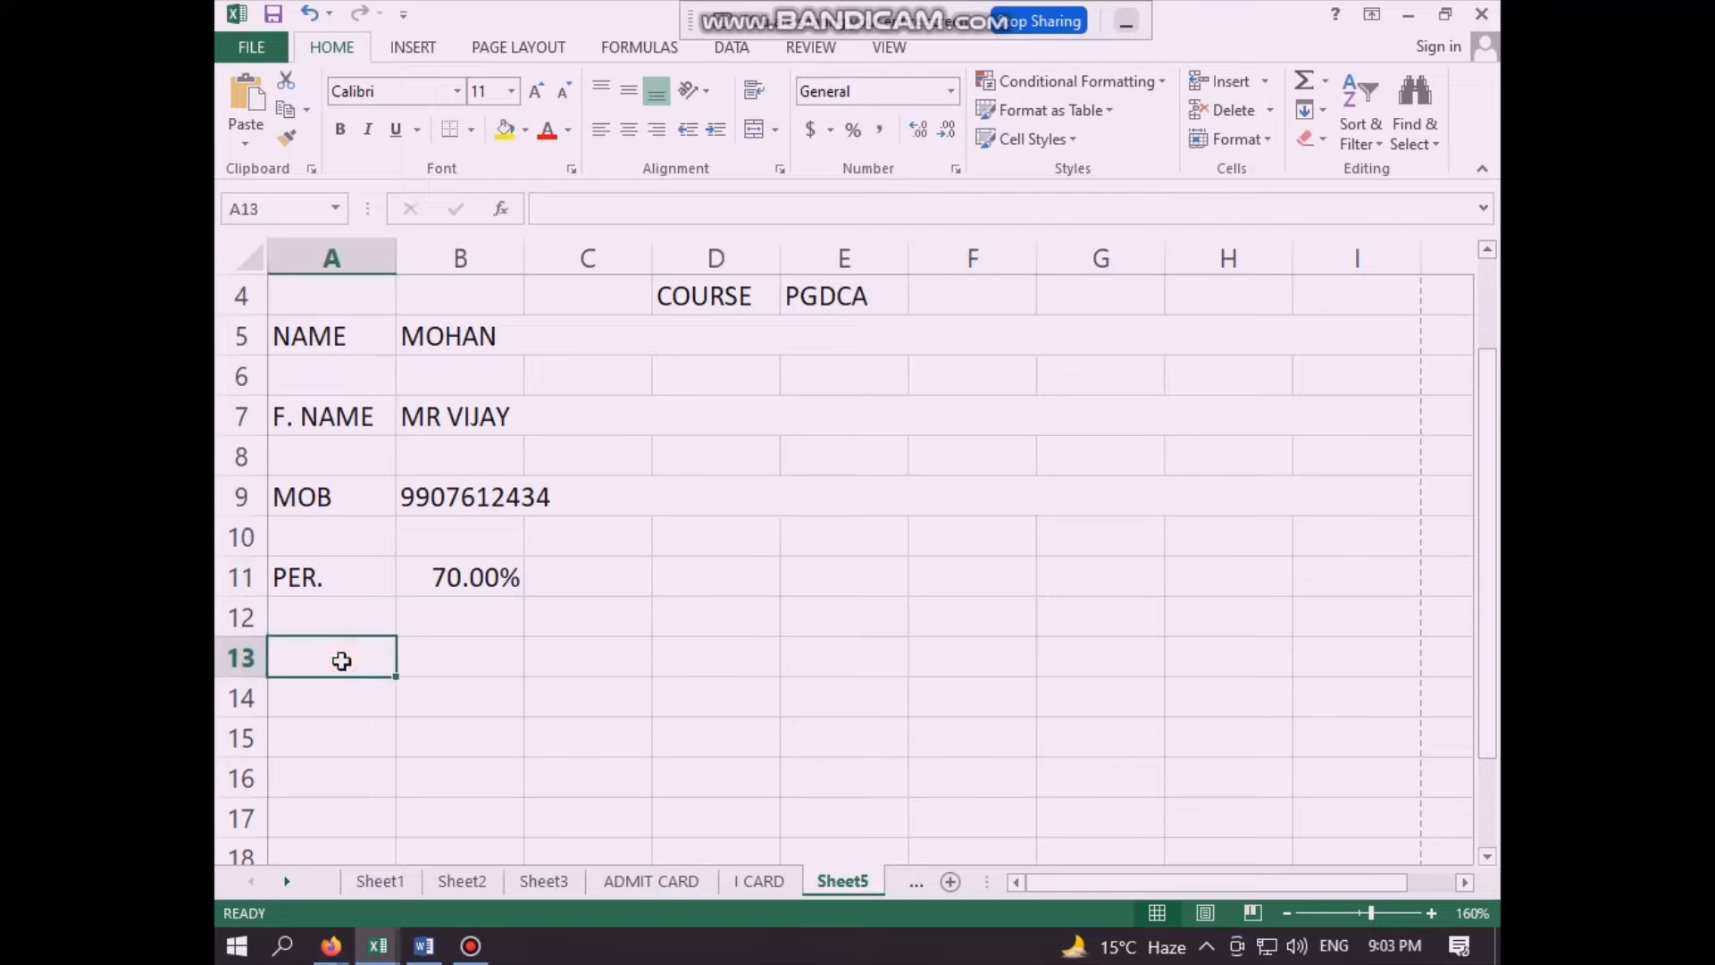
text(ADD)
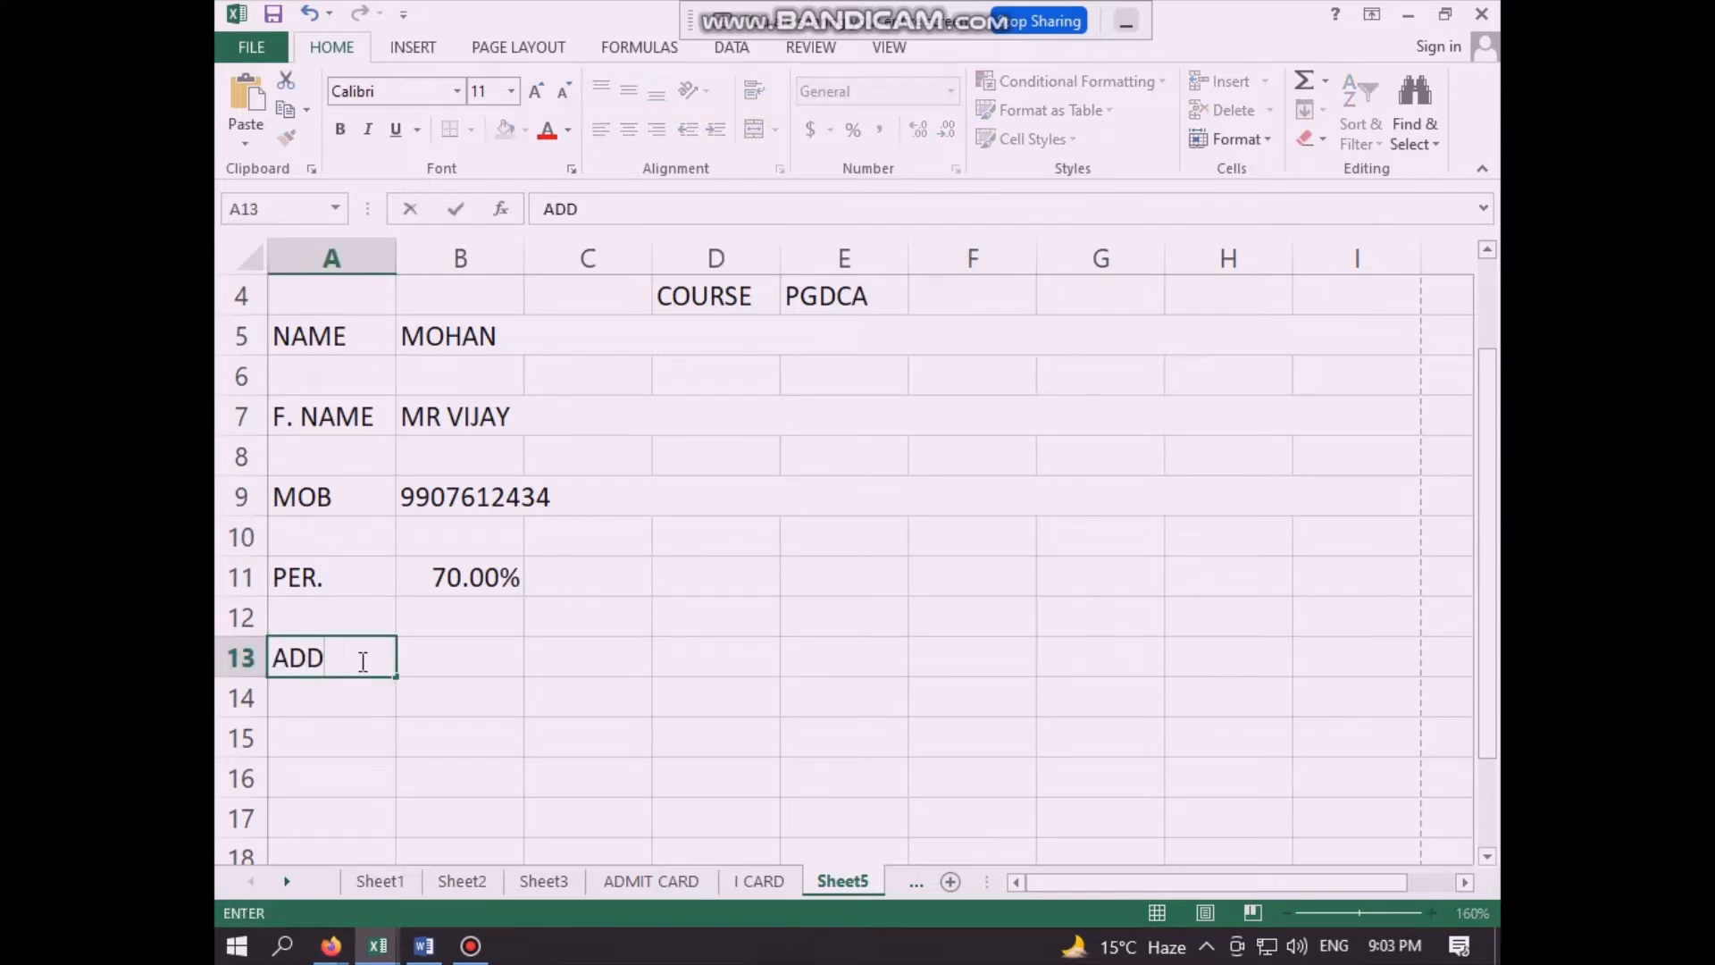
- Merge and center cells B13:I13 and, separately, B14:I14 as two blank address lines
drag(452, 659, 1345, 655)
click(756, 129)
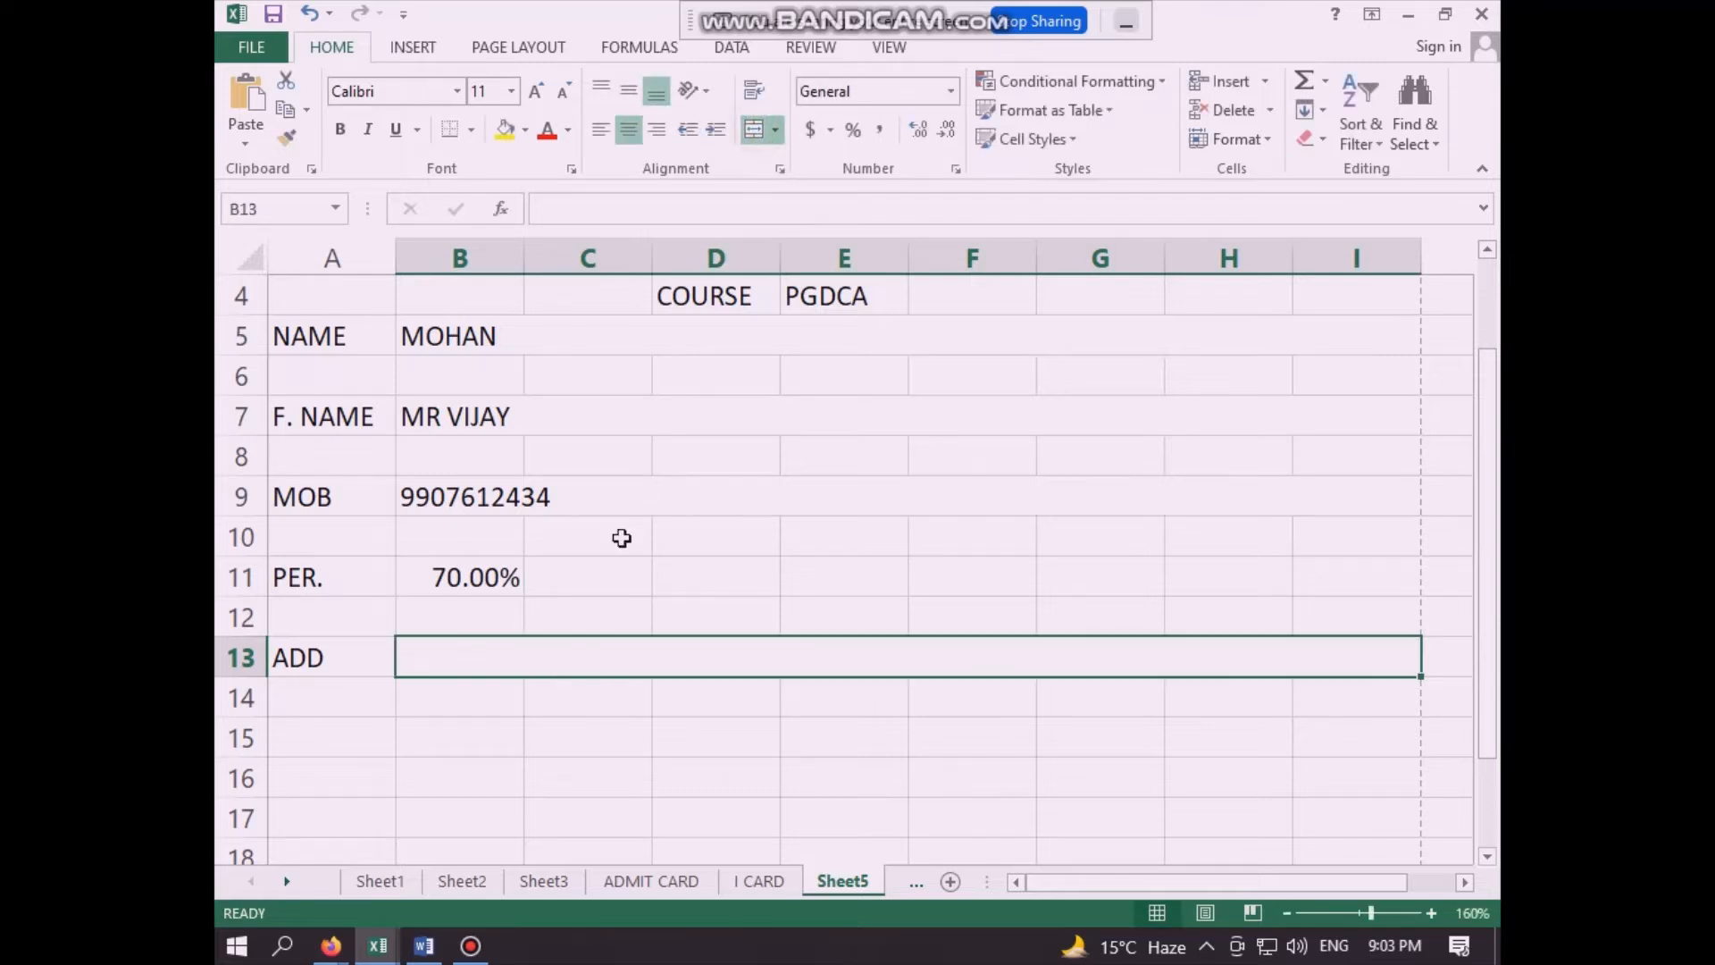
drag(474, 694, 1370, 705)
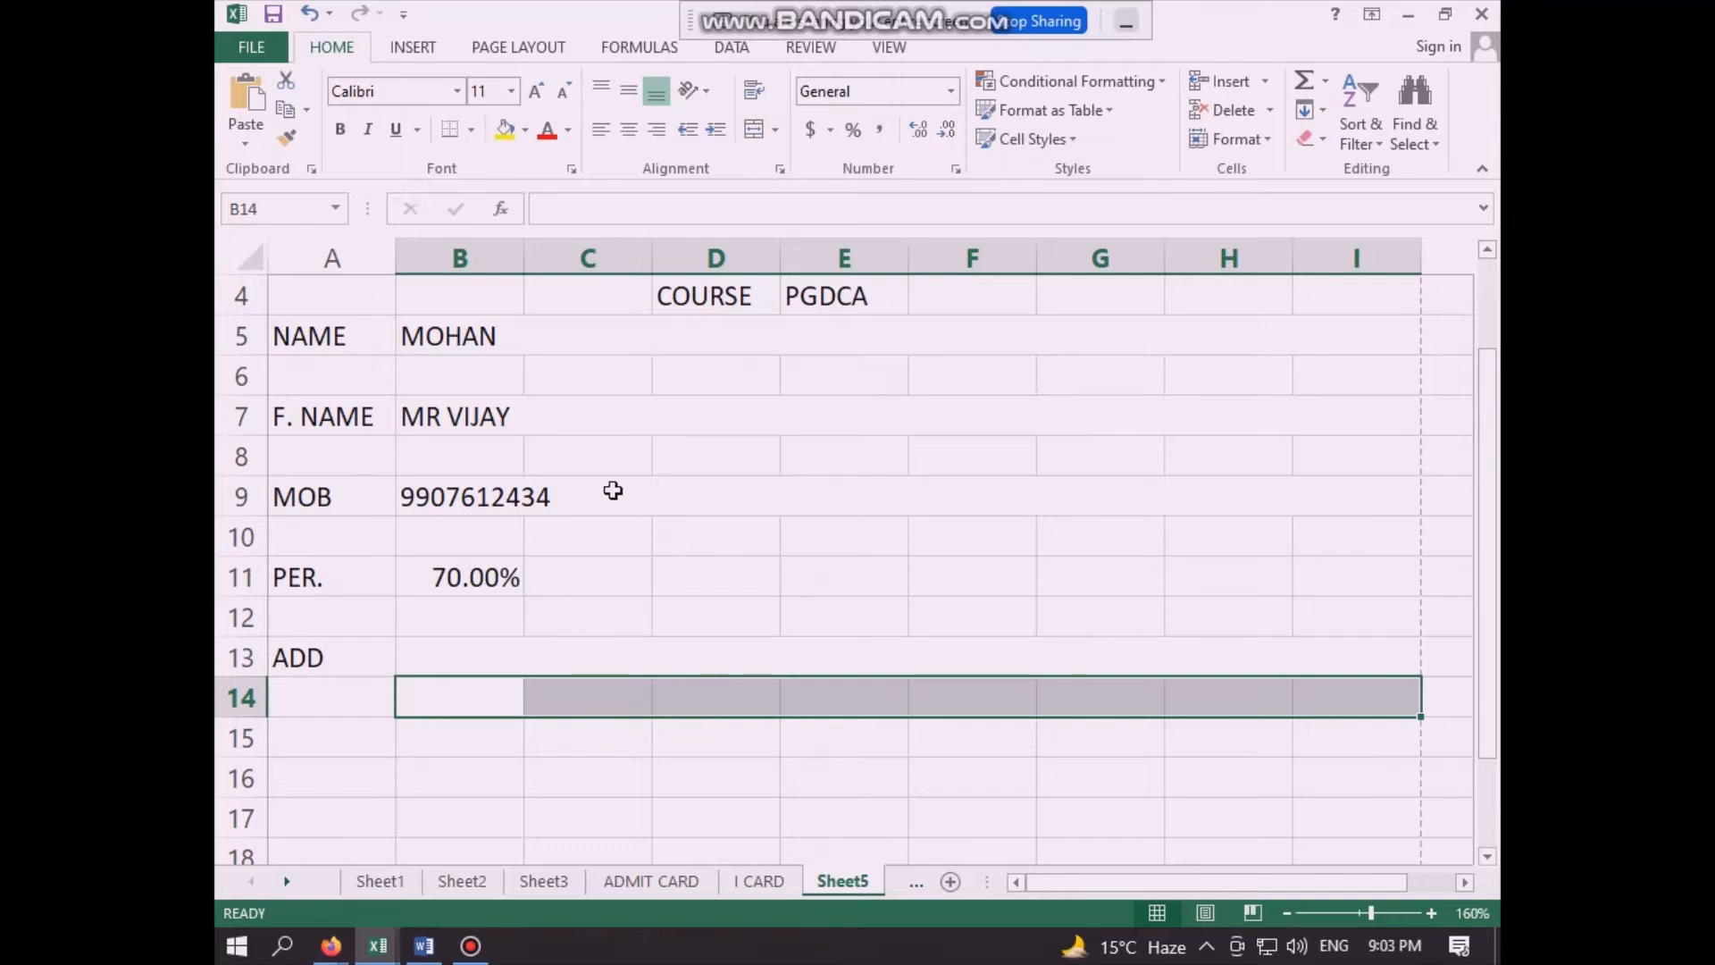
click(581, 777)
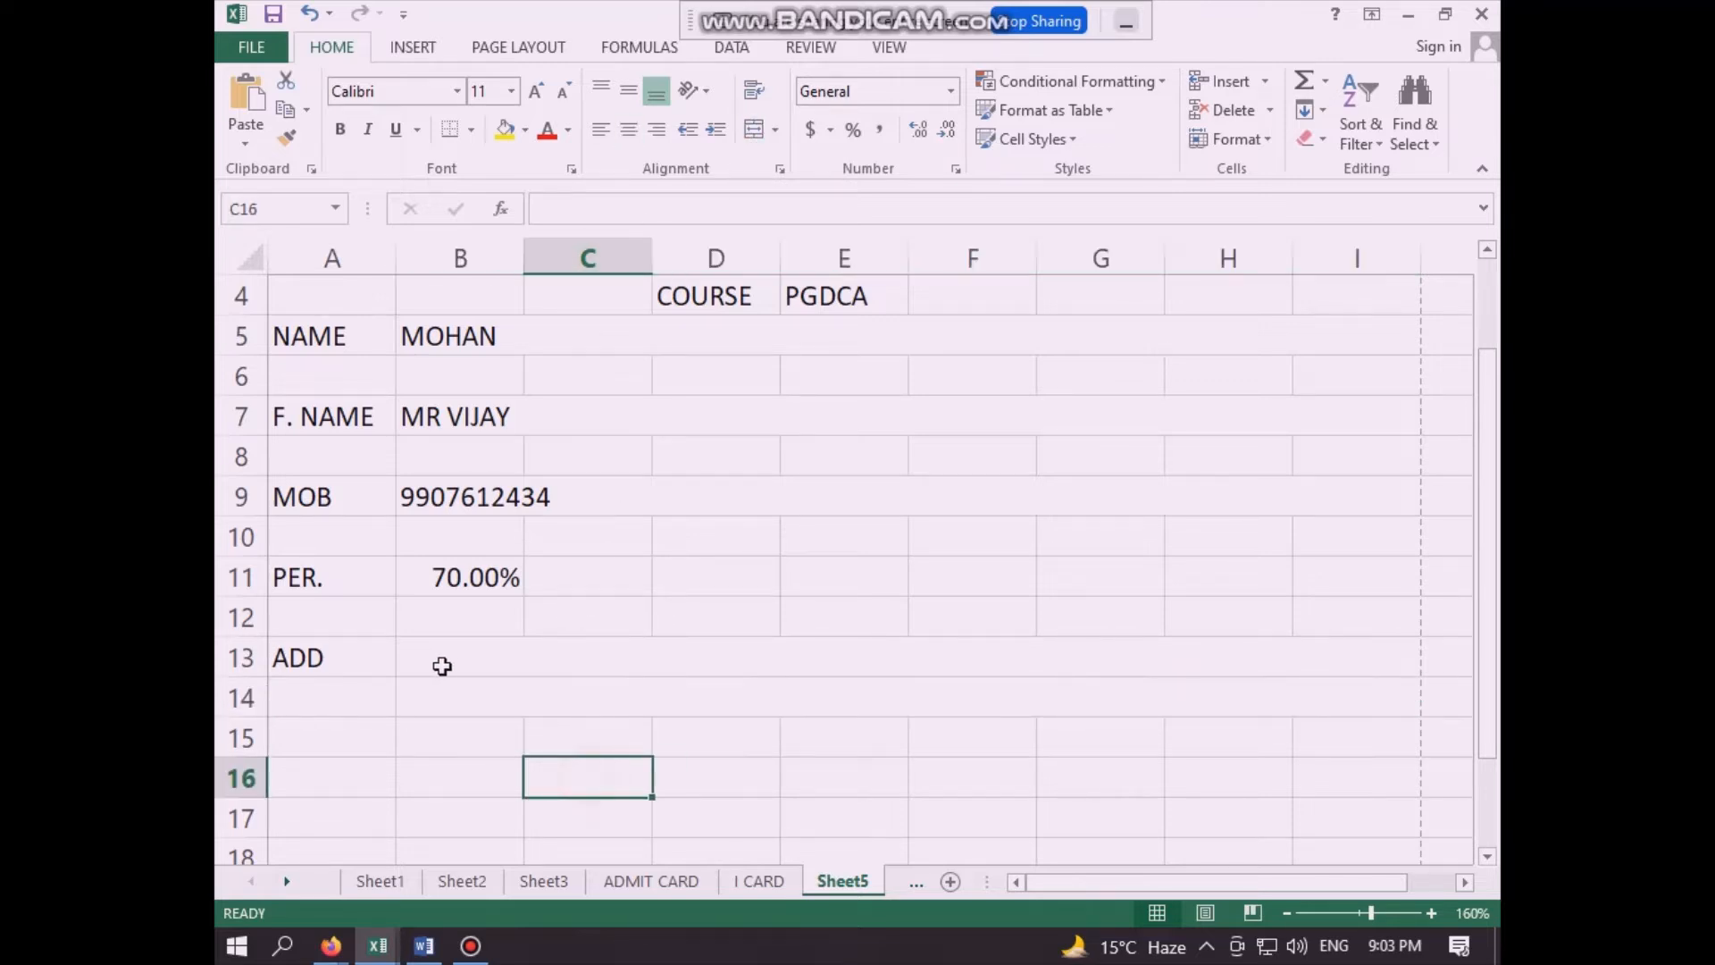
- Enter the label "HOUSE NO" in cell A15, below the address lines
click(315, 747)
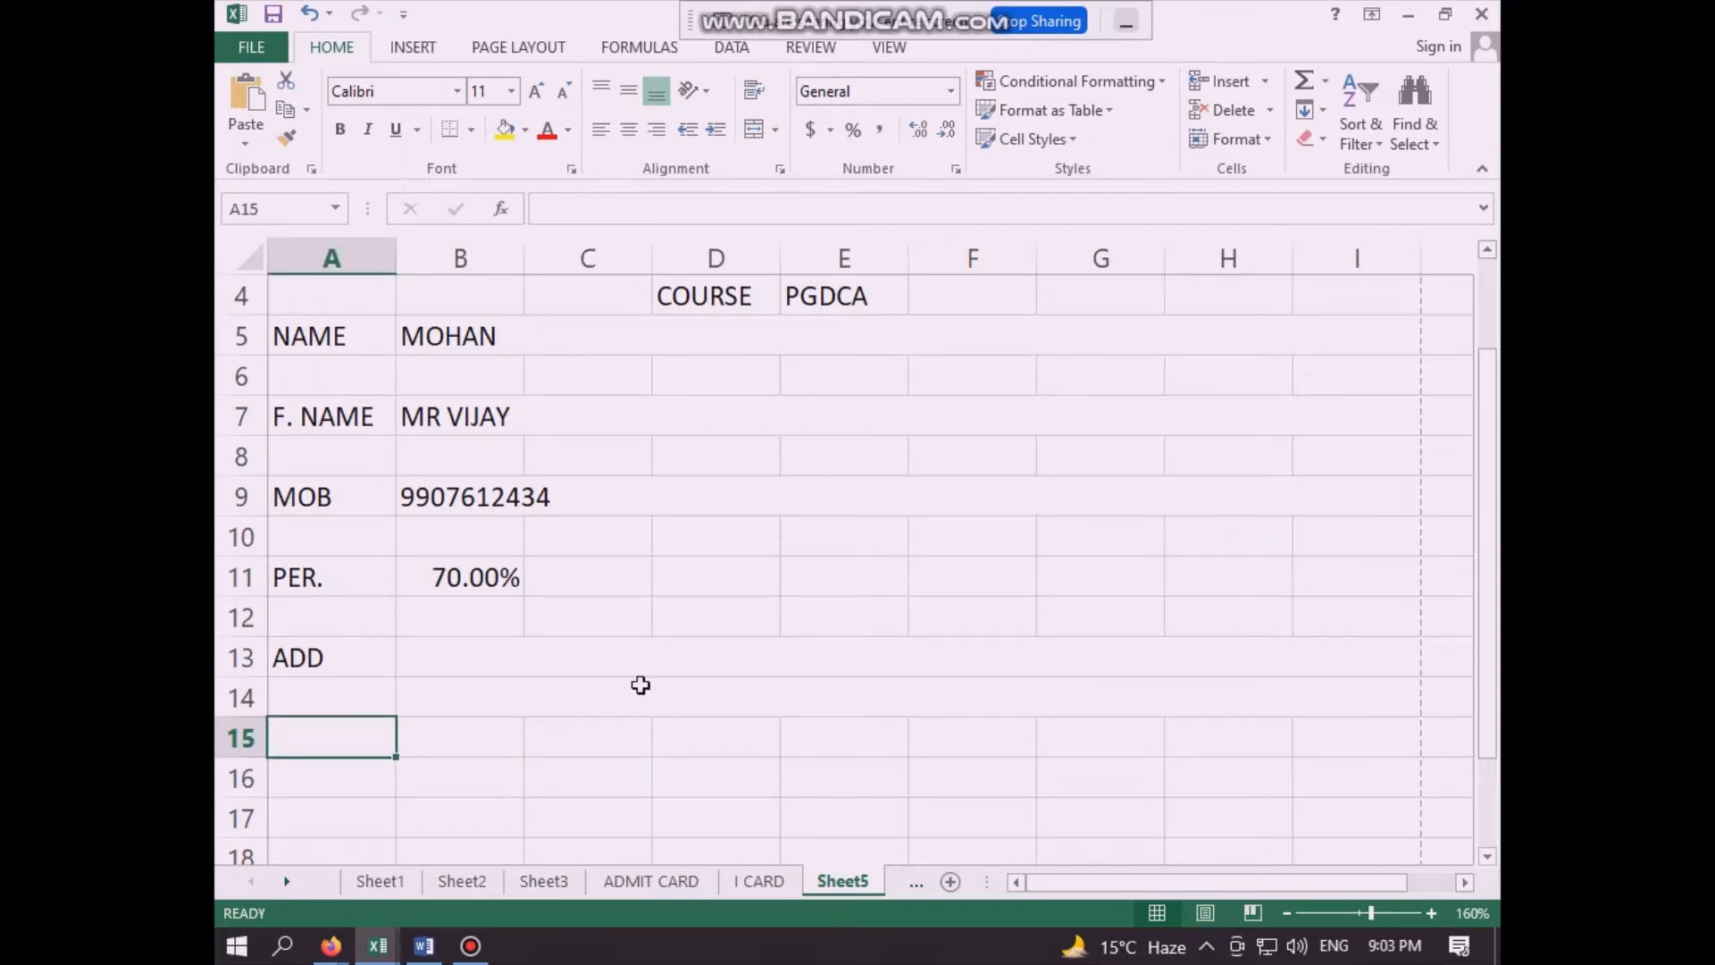
scroll(639, 685, down, 1)
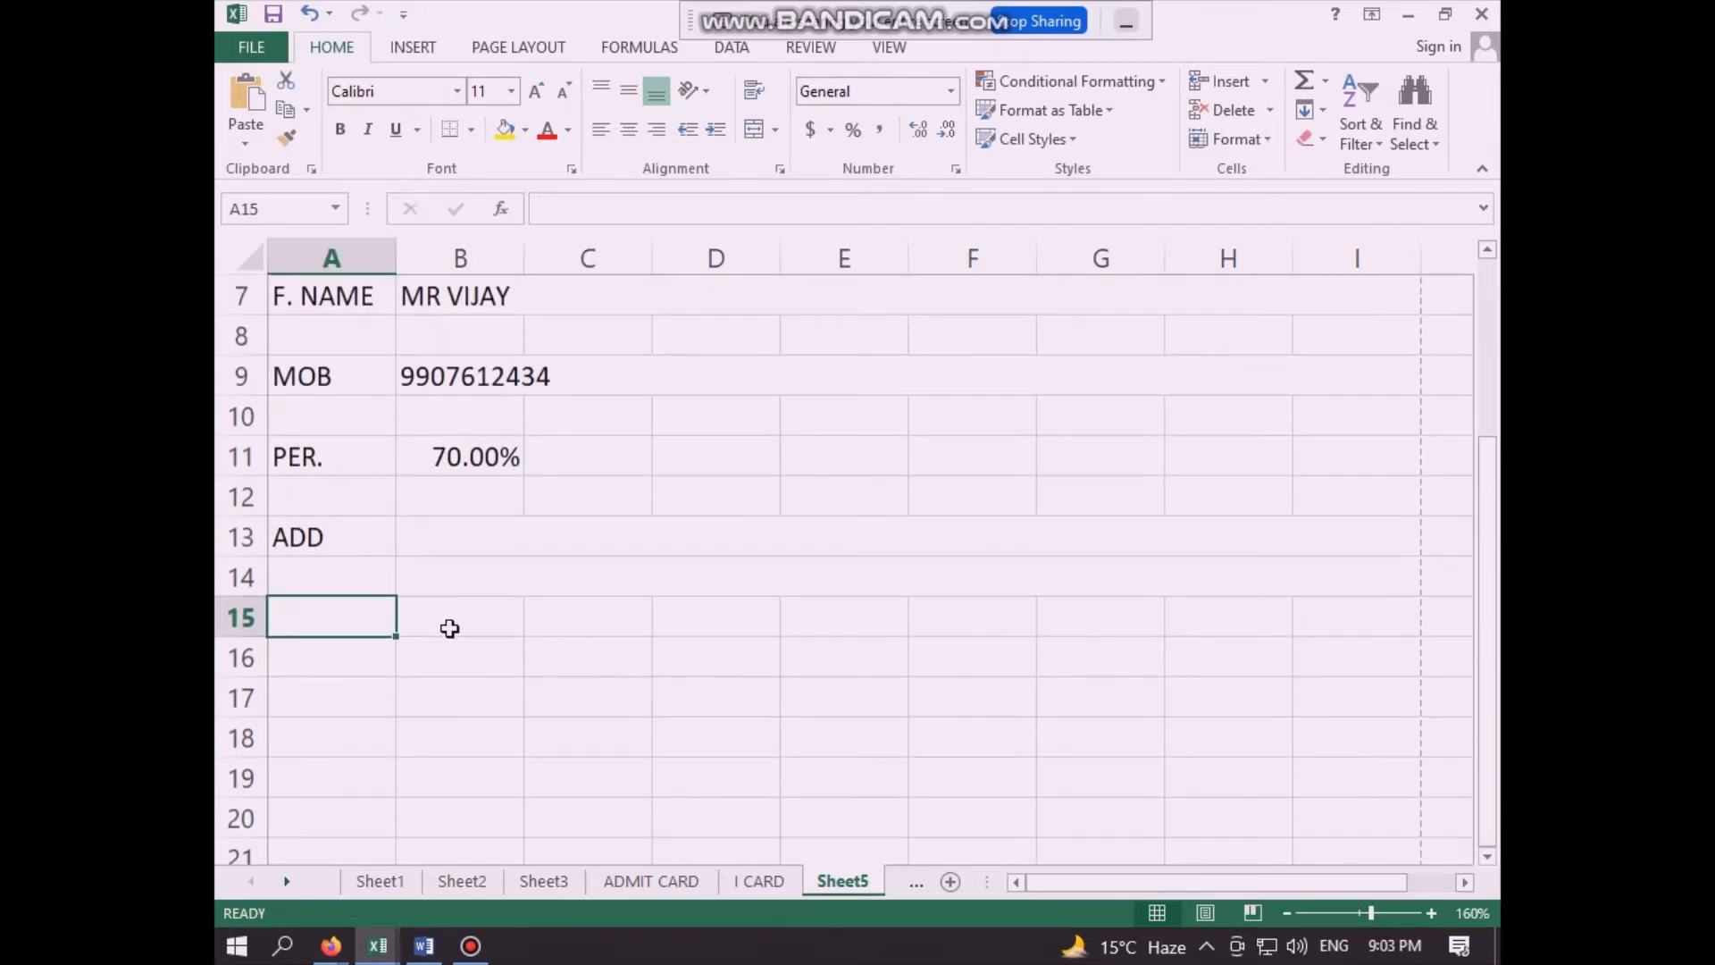
click(356, 659)
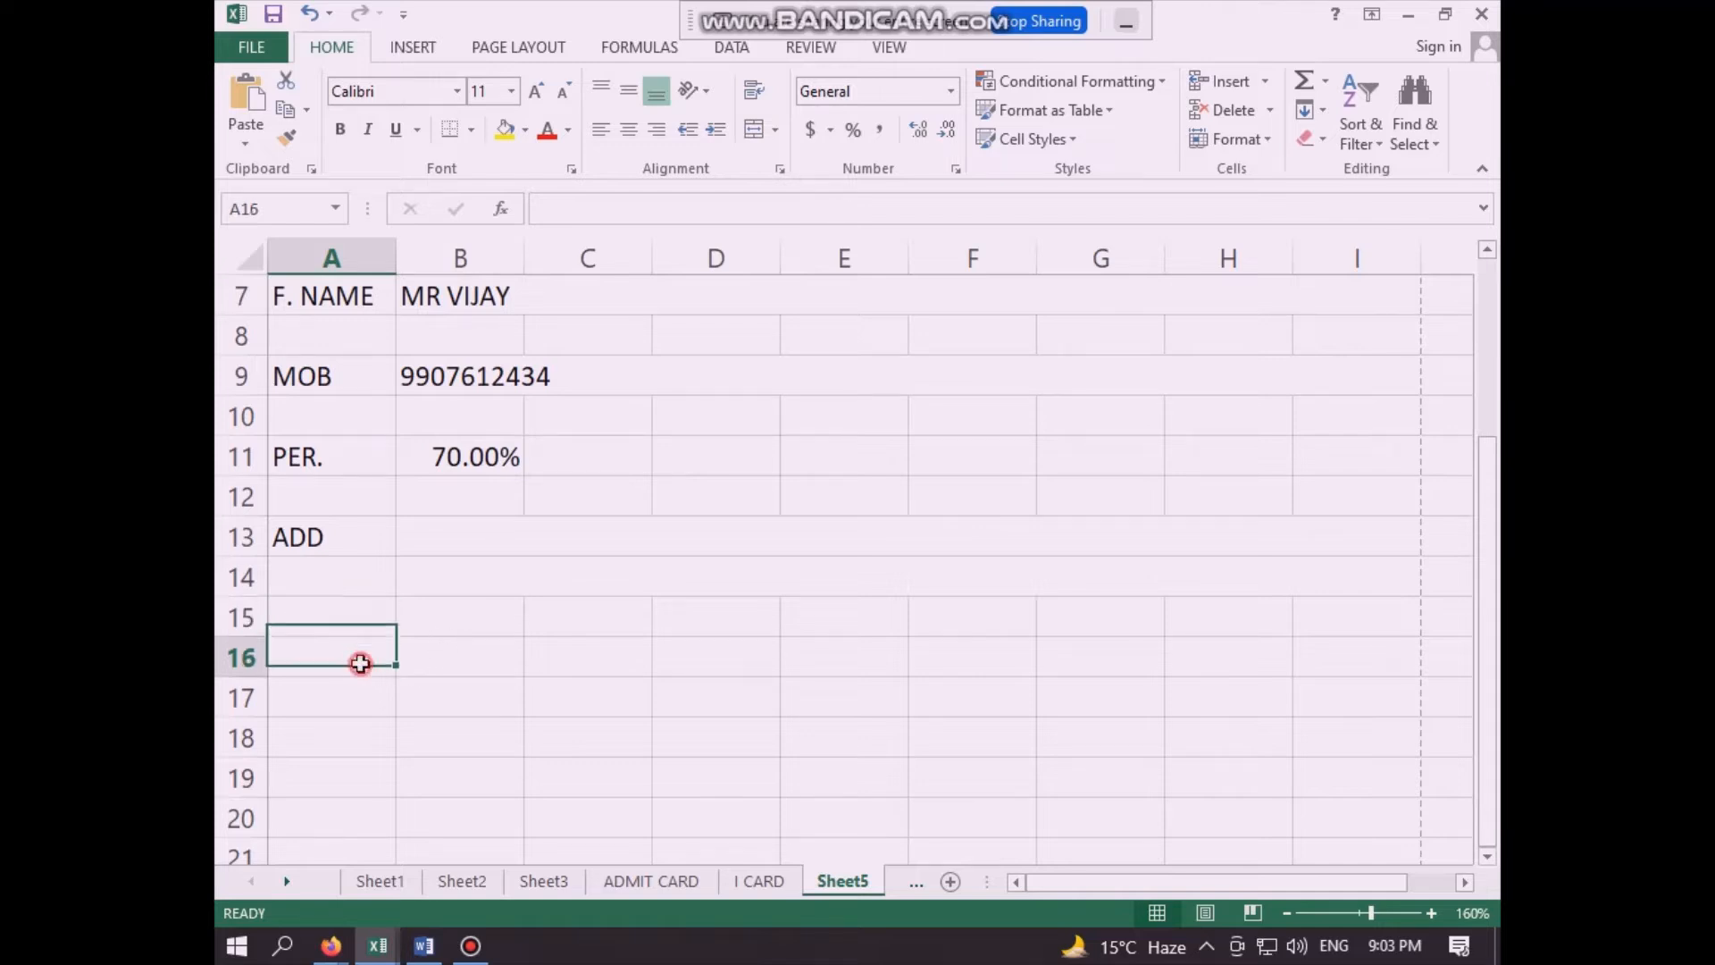
click(358, 624)
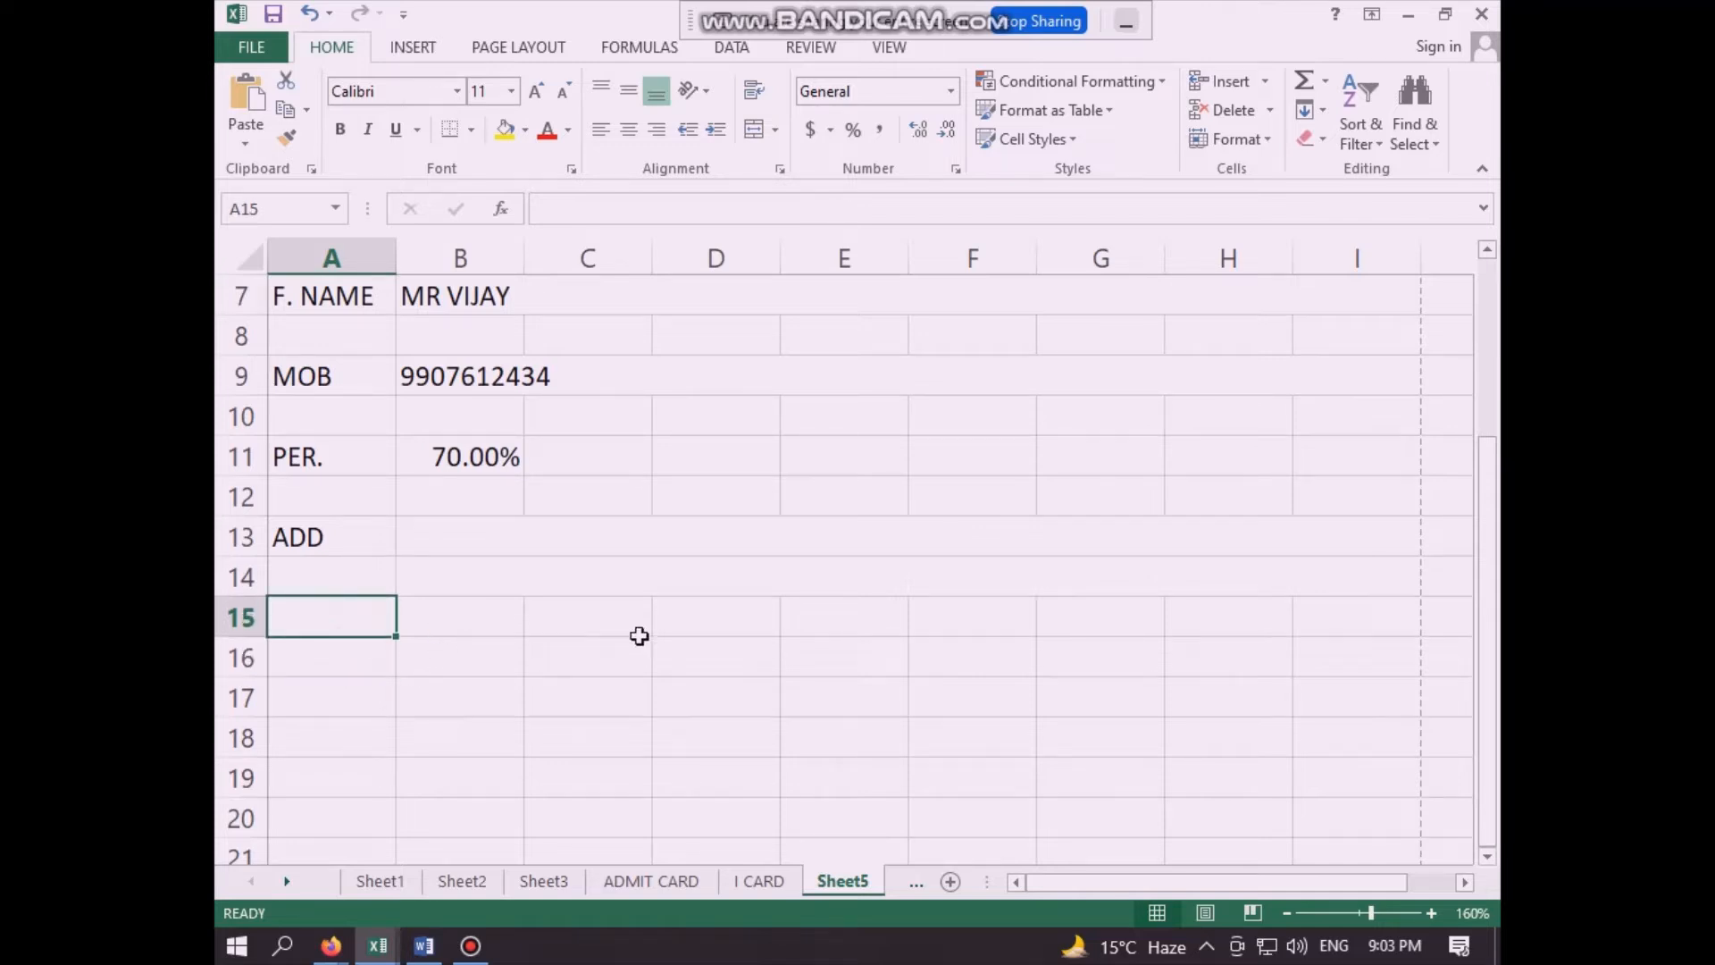
text(HOUSE)
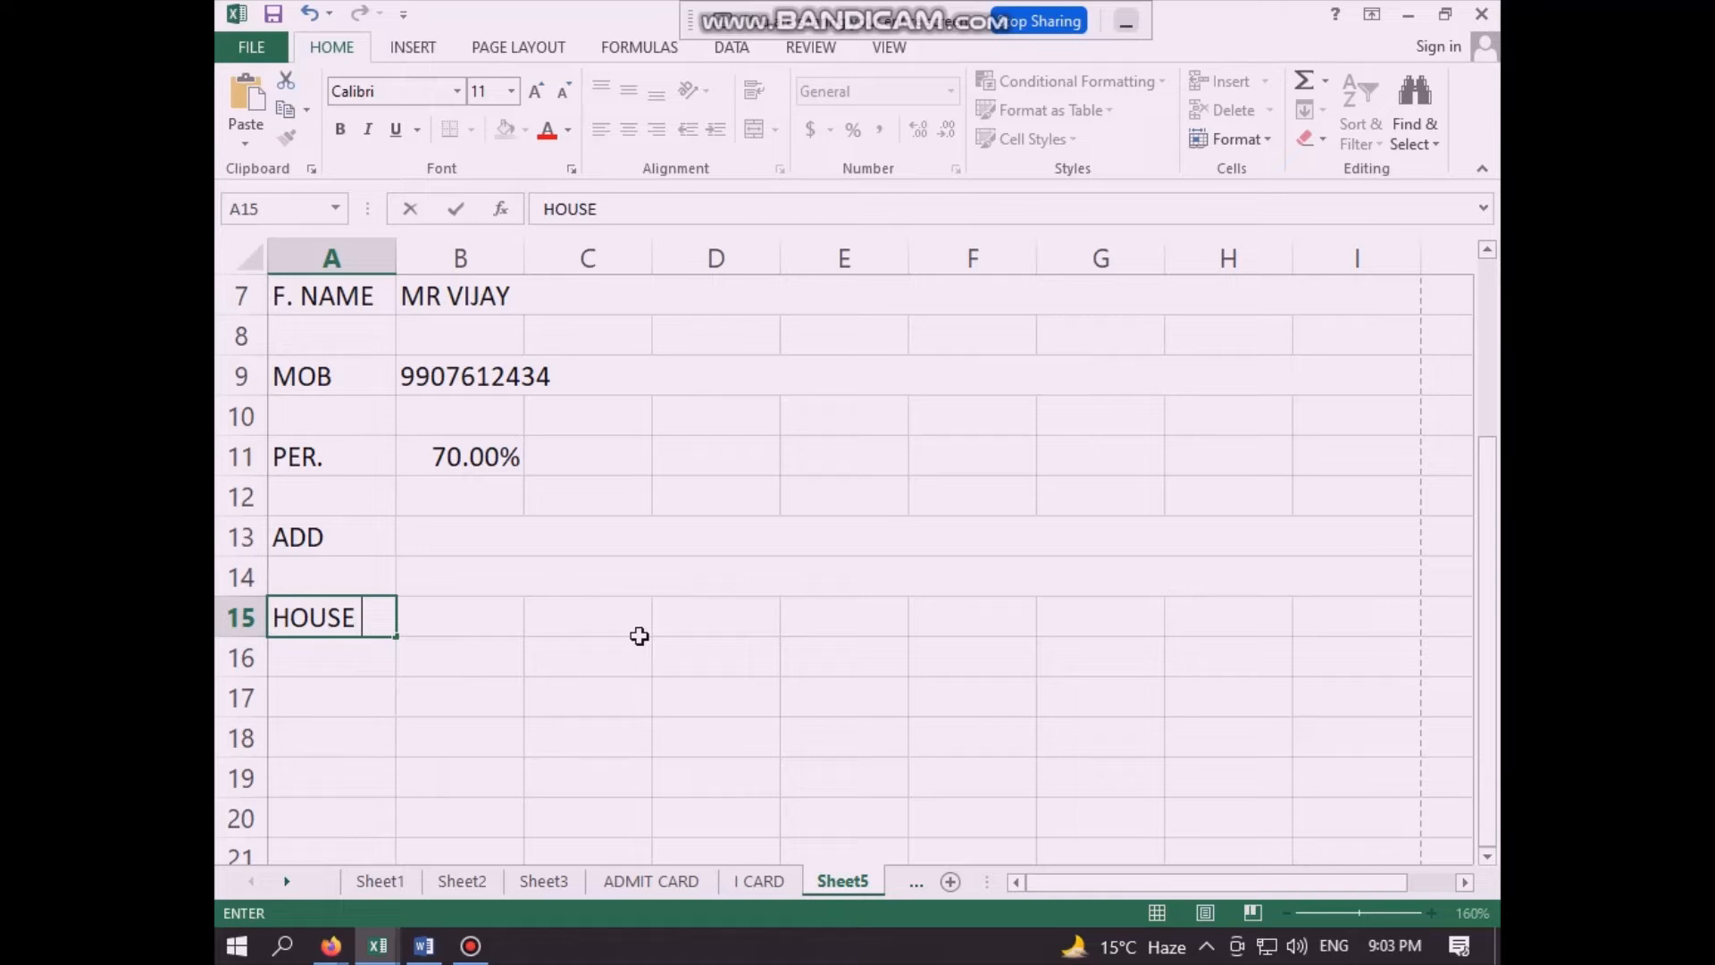
text( NO)
click(536, 712)
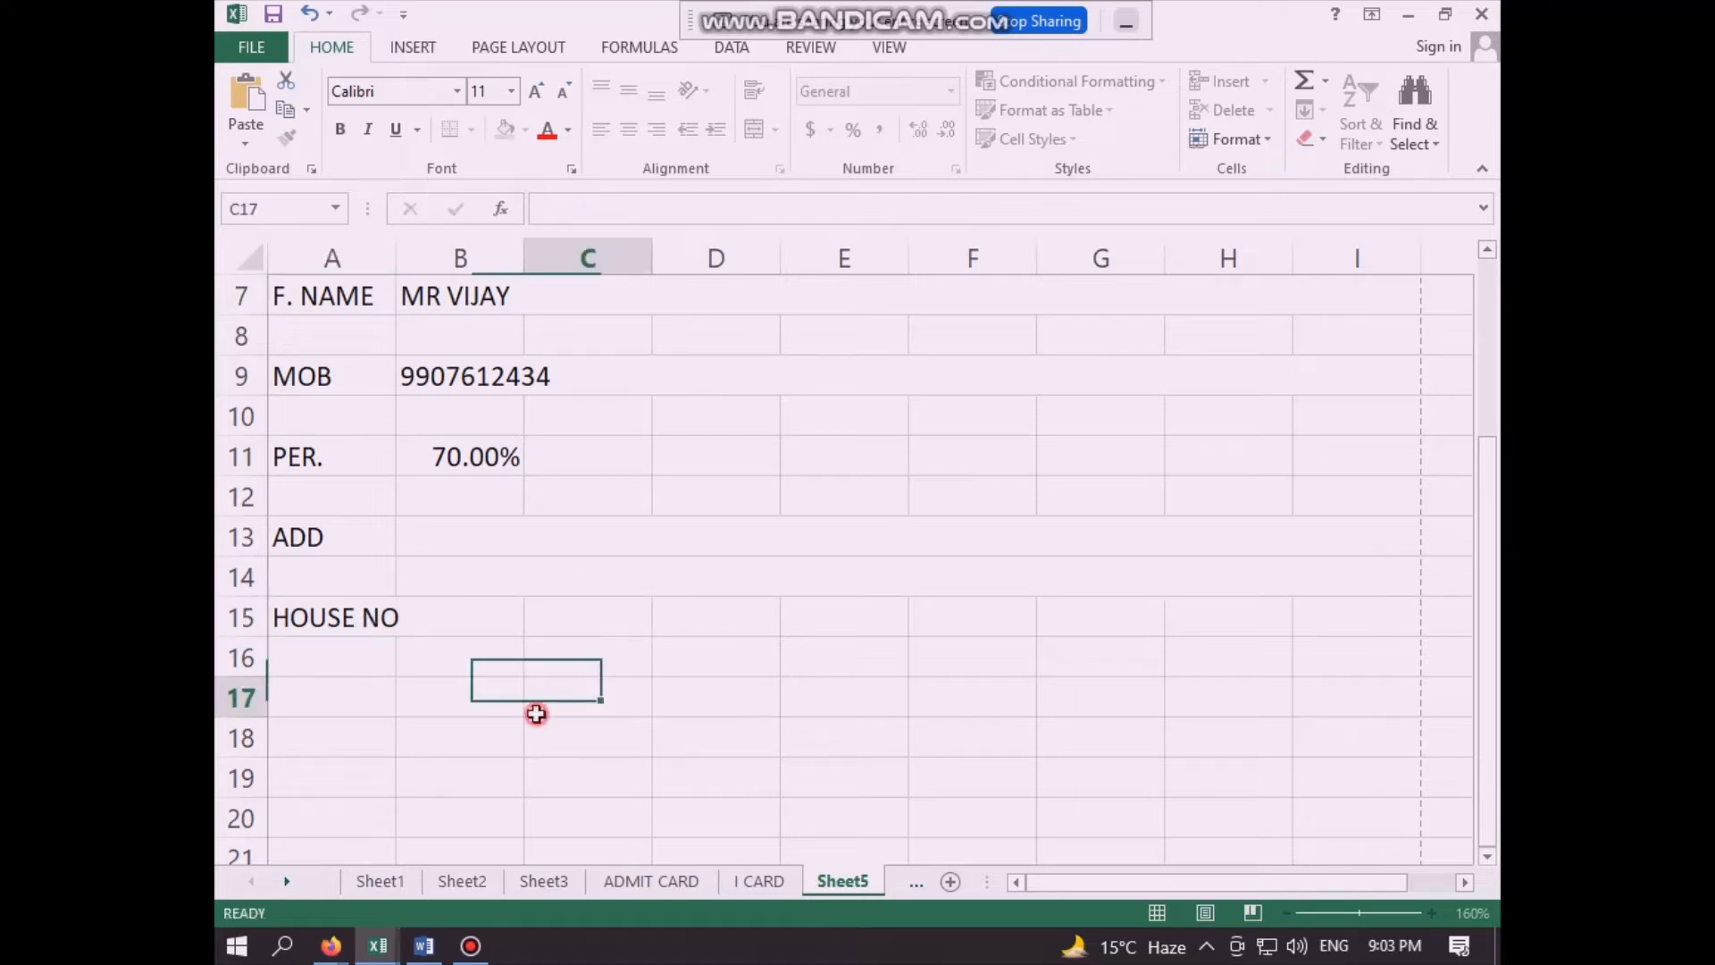
- Merge and center the HOUSE NO label across cells A15:B15
click(486, 616)
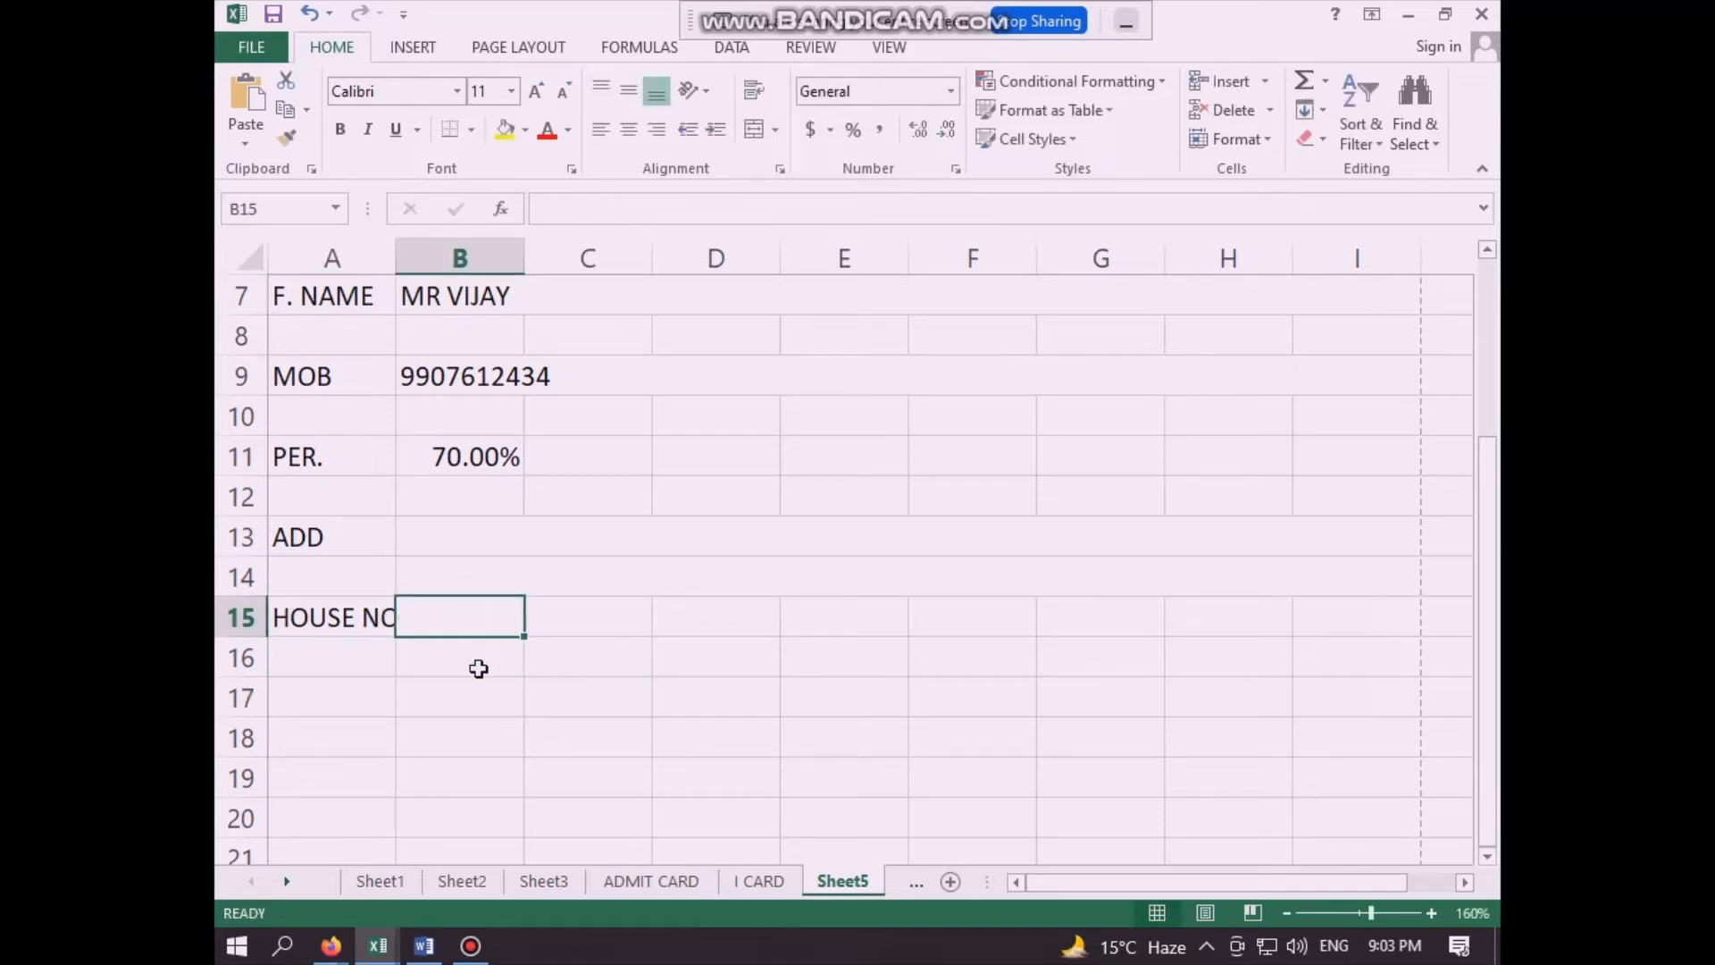
drag(353, 617, 432, 614)
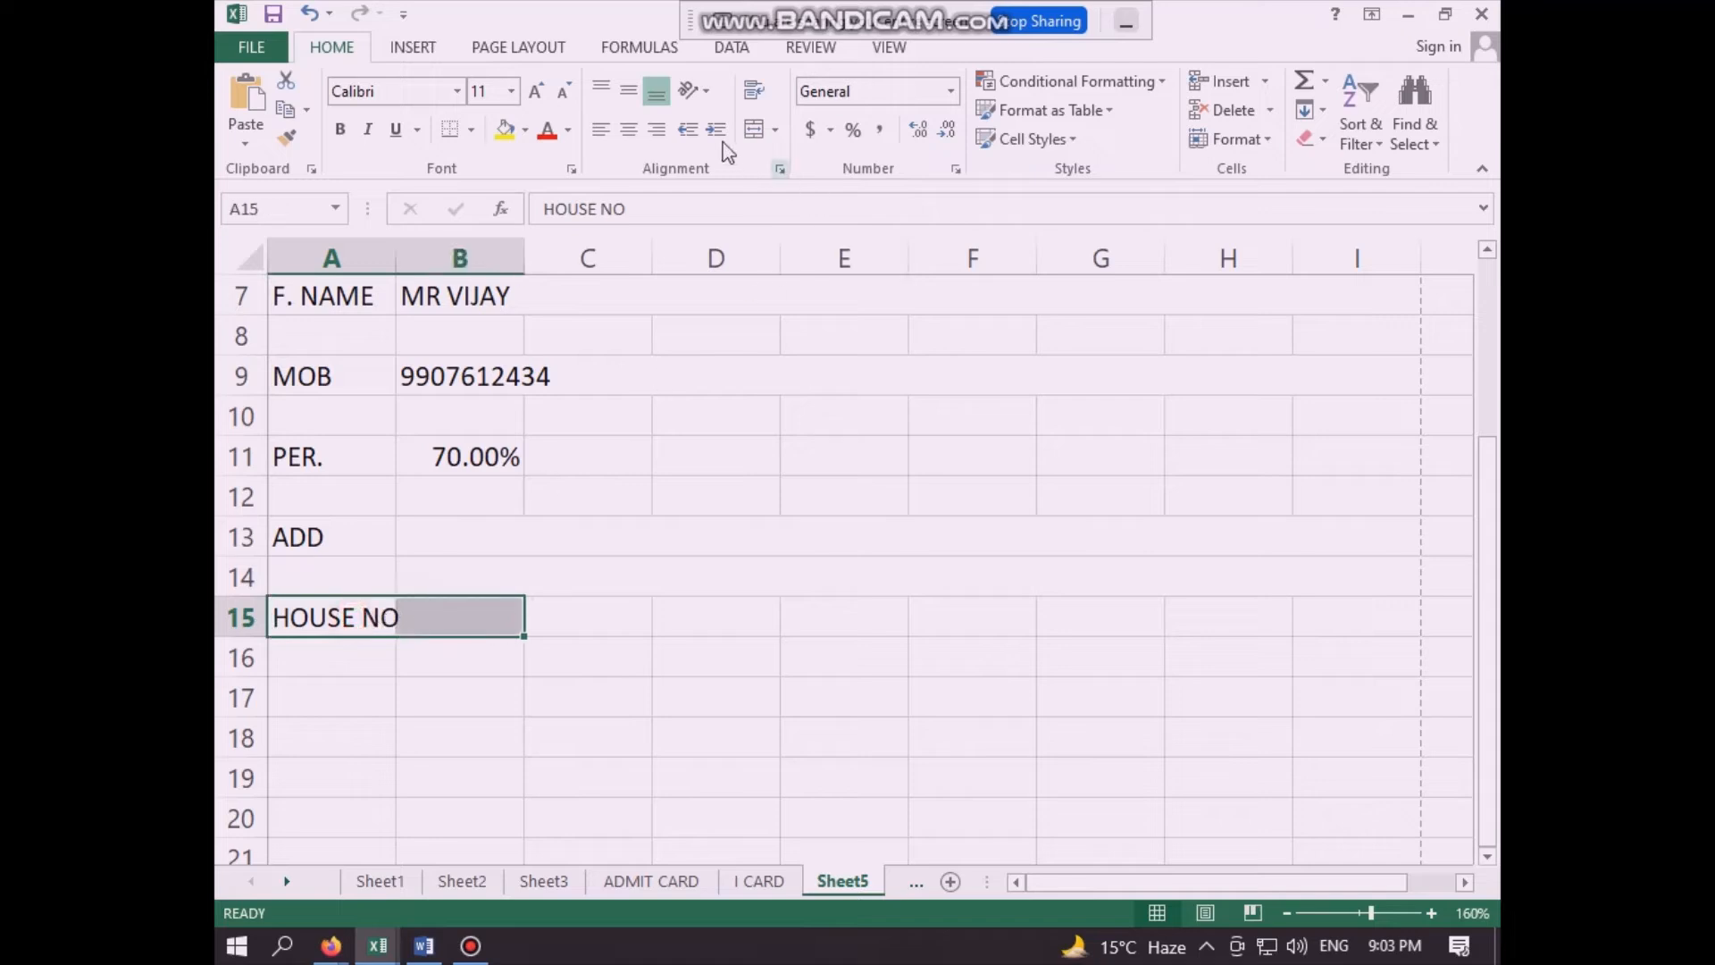
click(754, 129)
click(643, 758)
click(621, 617)
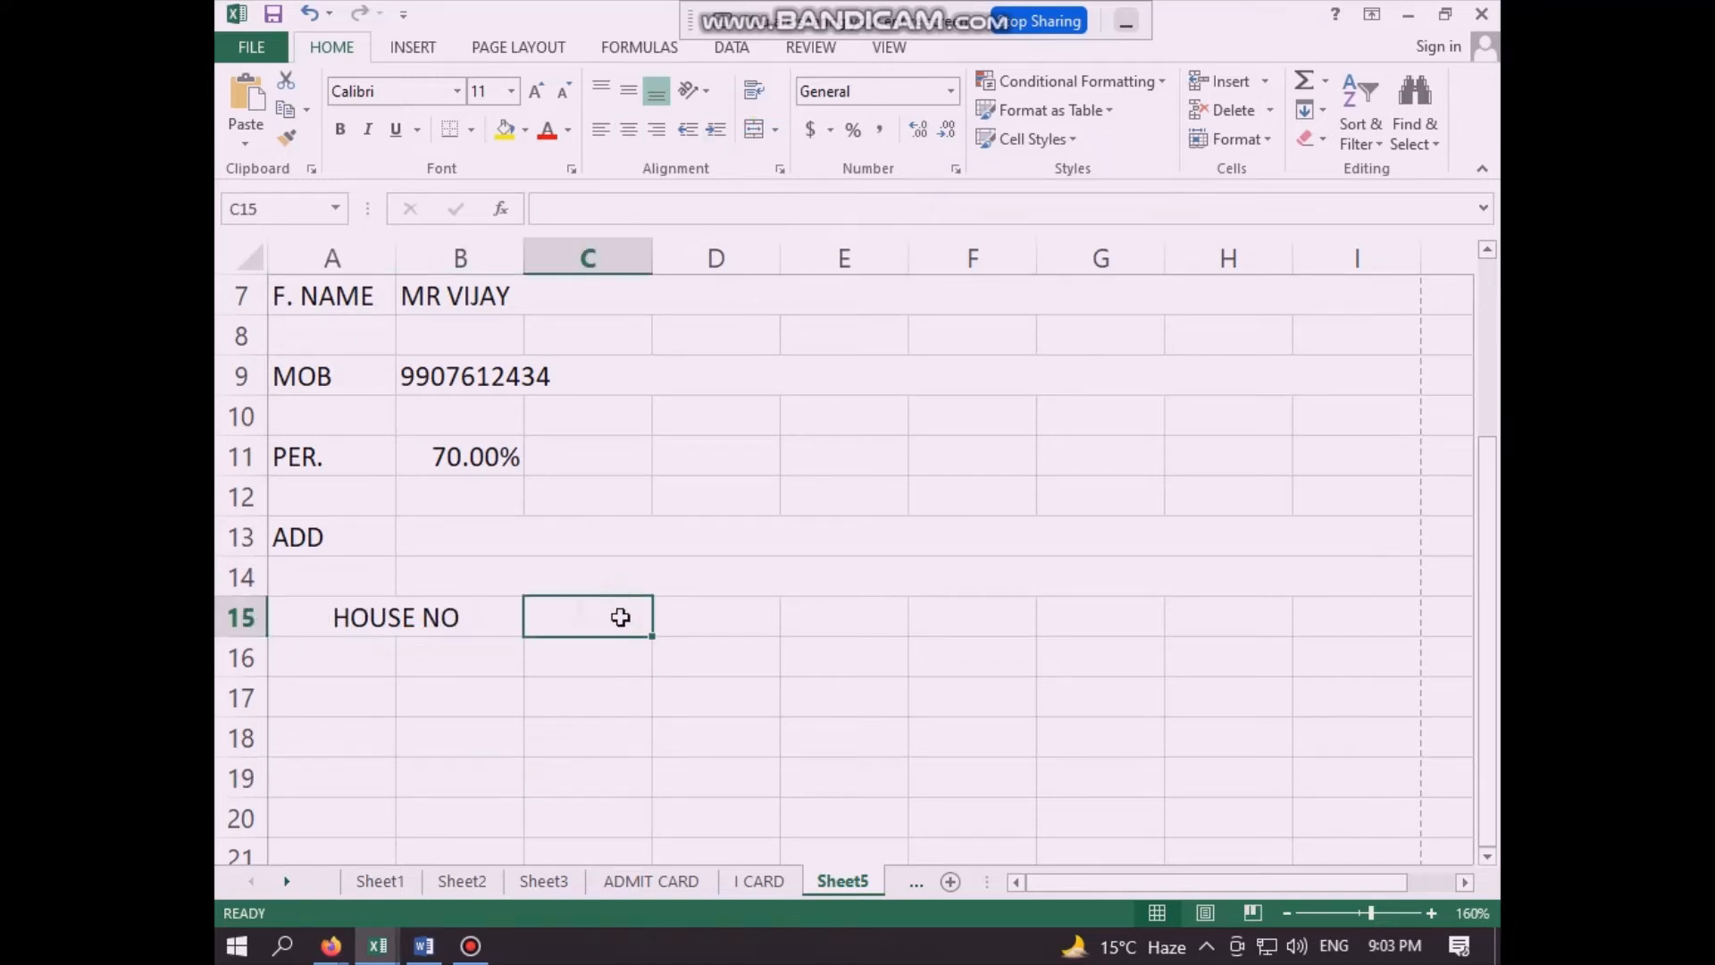
- Enter the label "WARD NO" in cell E15 and merge and center it across E15:F15
click(815, 615)
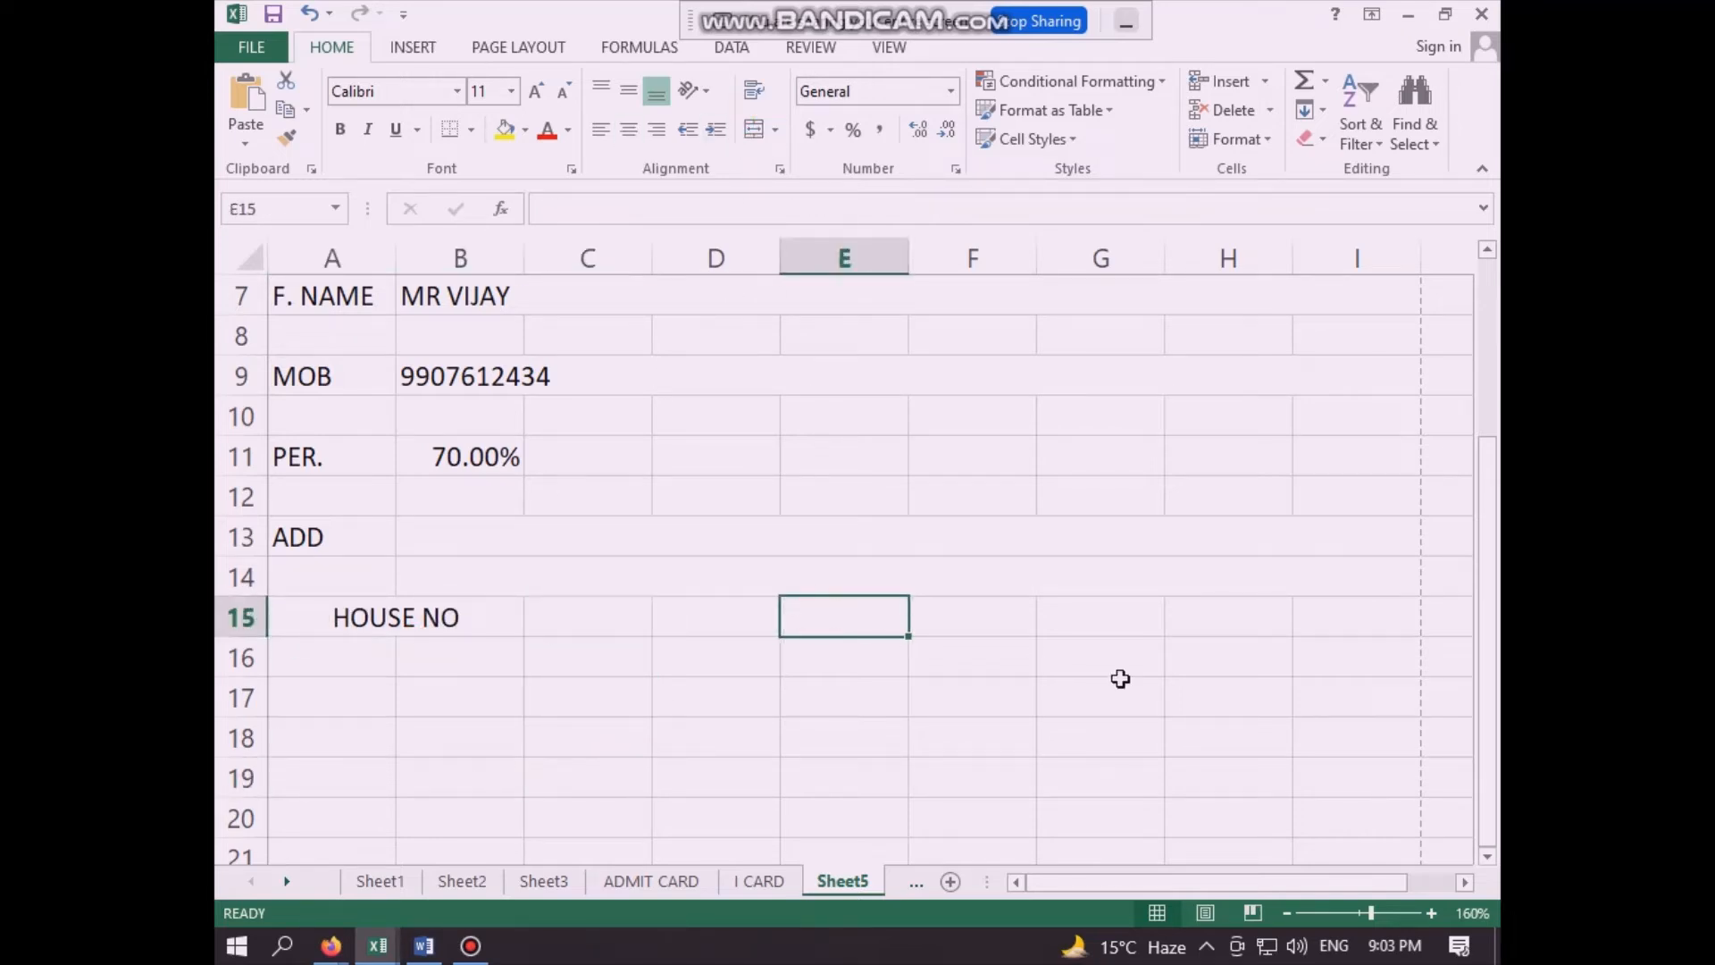
text(WARD NO)
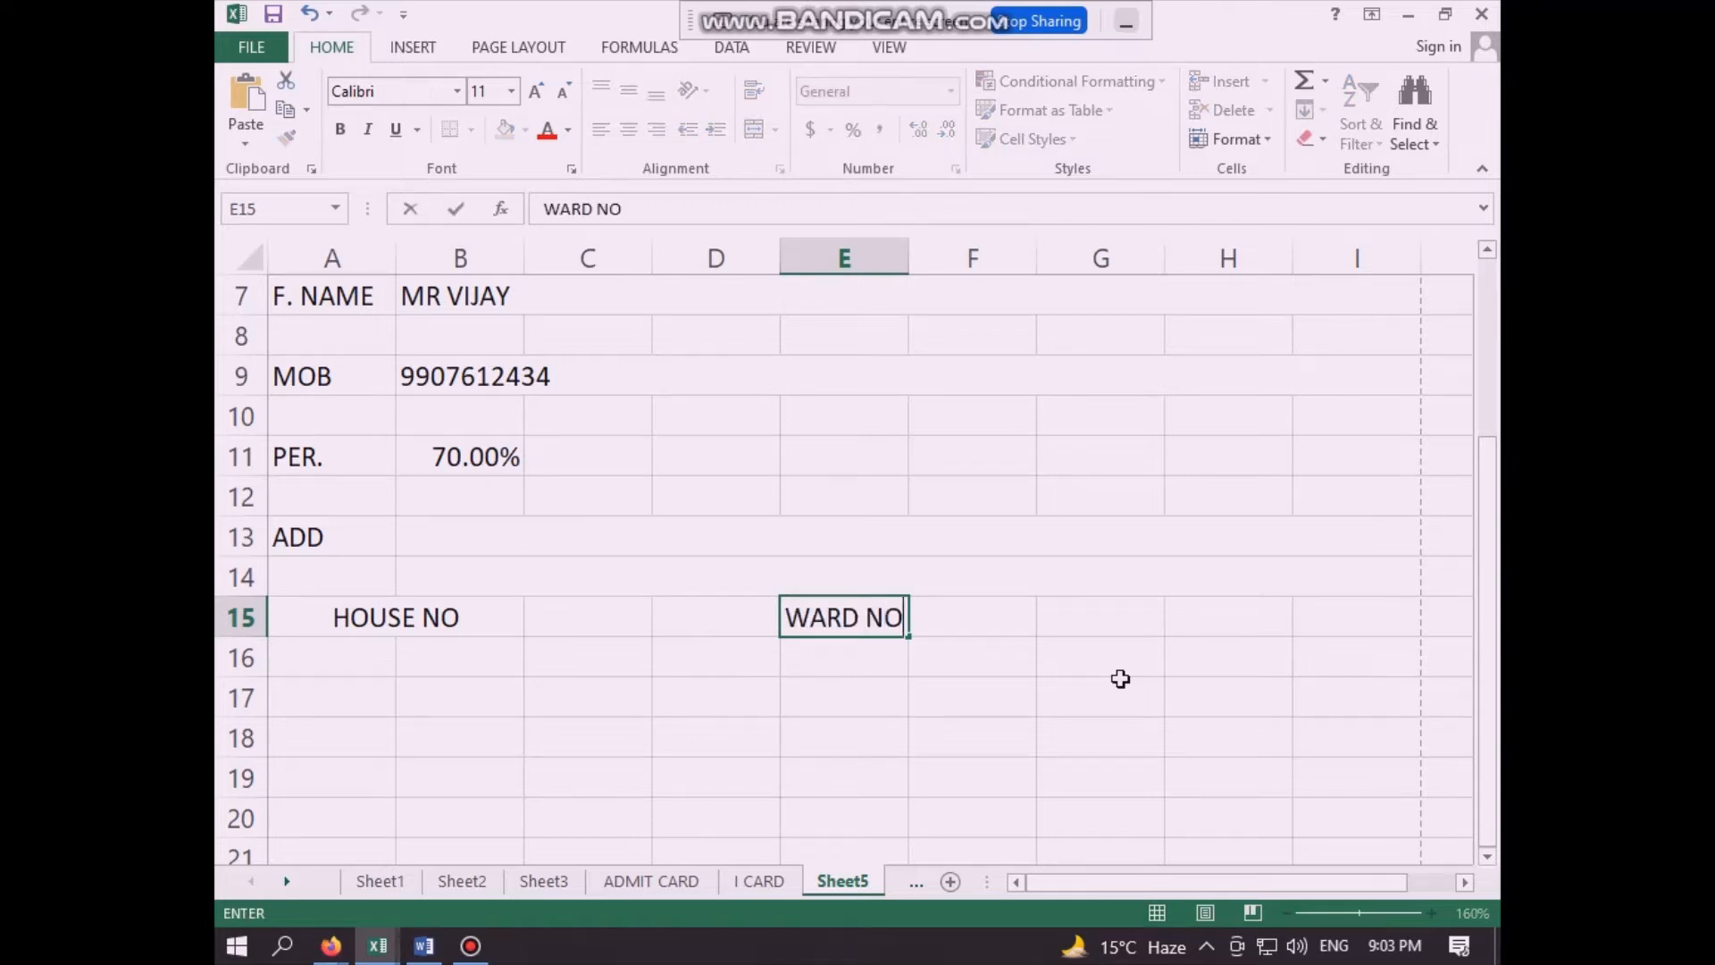
click(1105, 625)
click(992, 742)
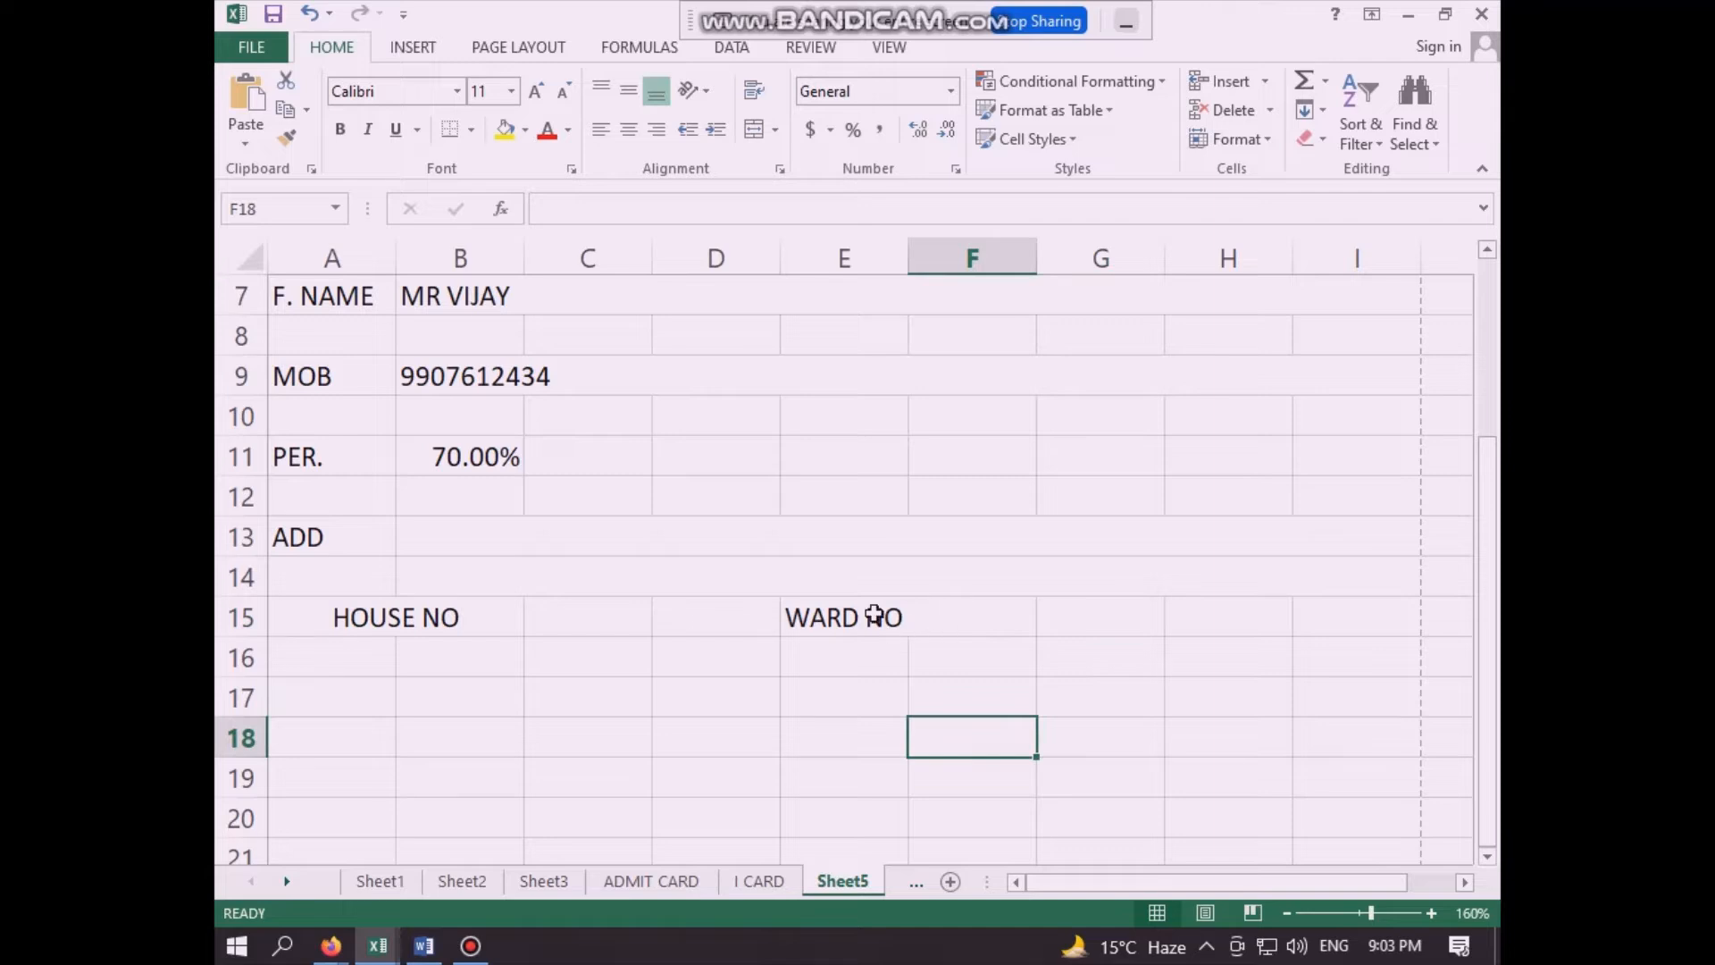
drag(881, 616, 952, 616)
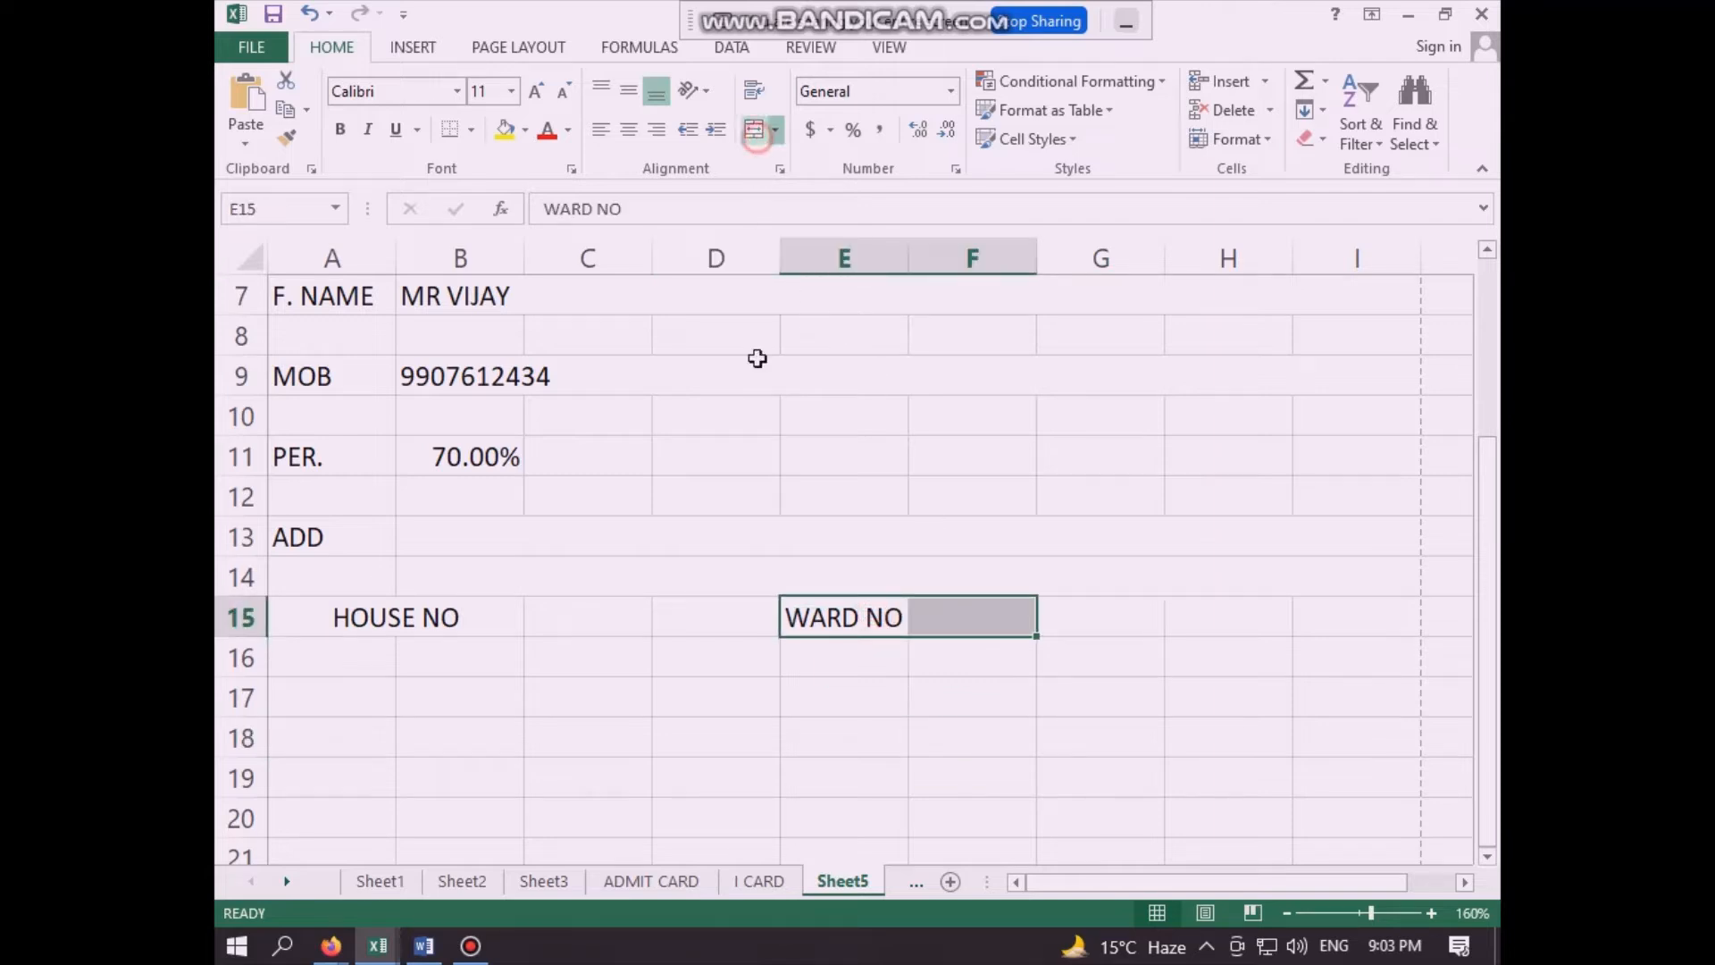
click(681, 698)
scroll(682, 699, down, 7)
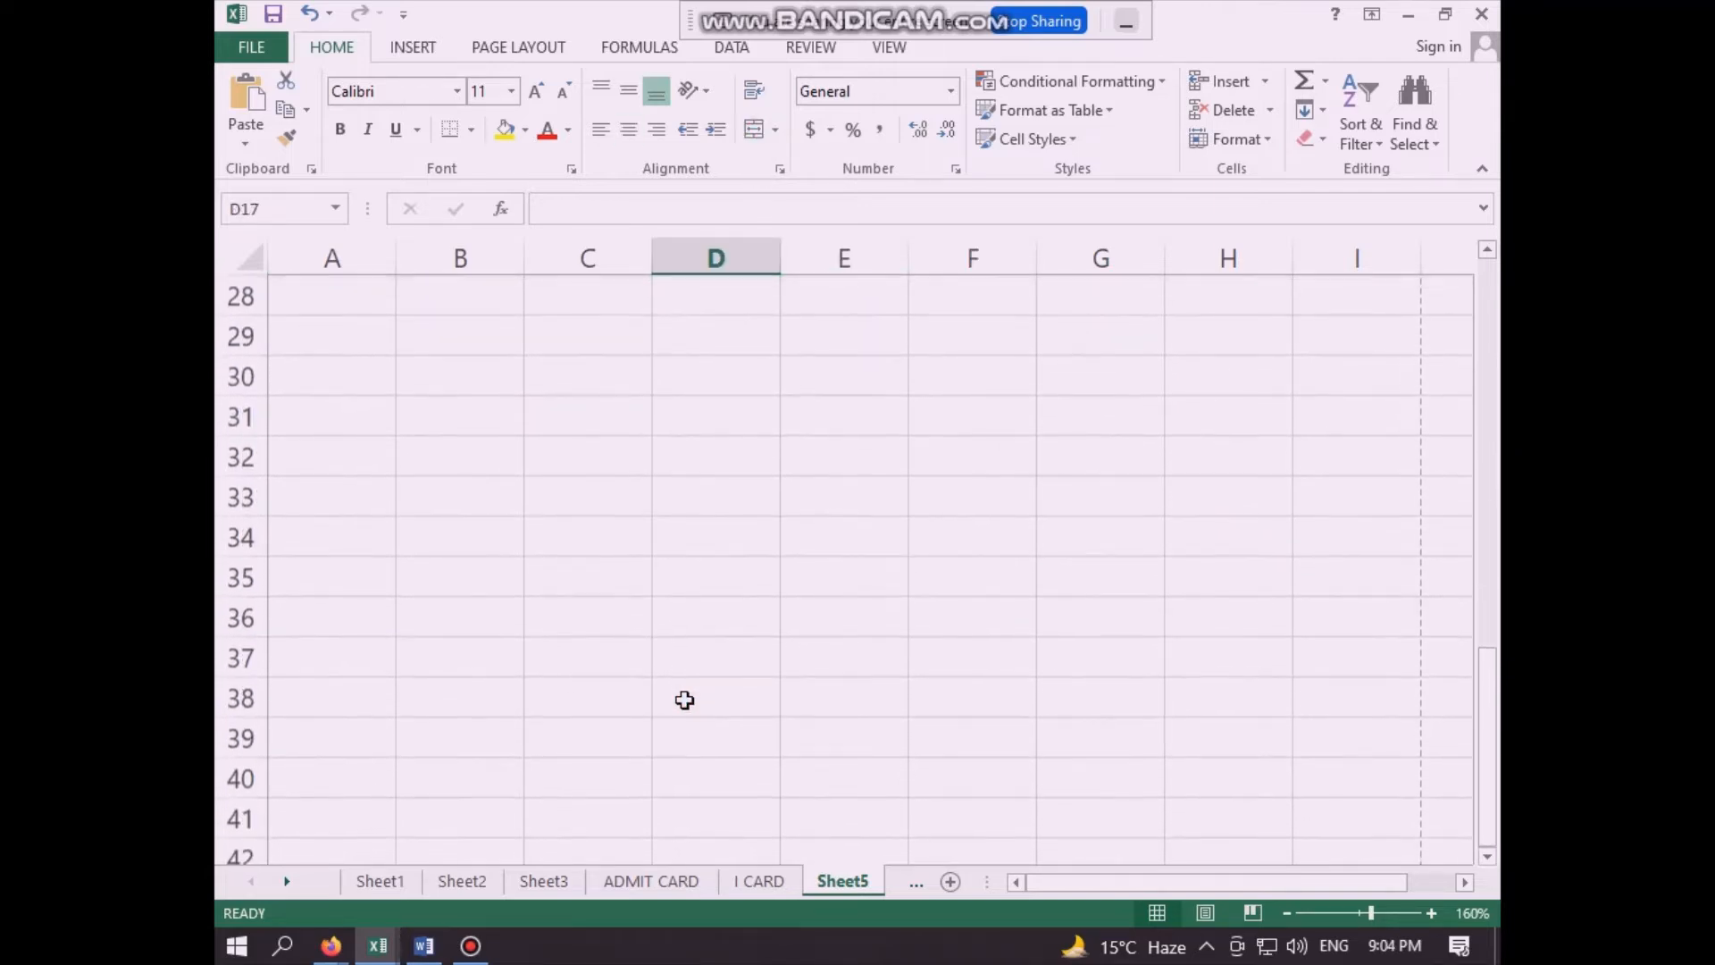
scroll(684, 699, down, 5)
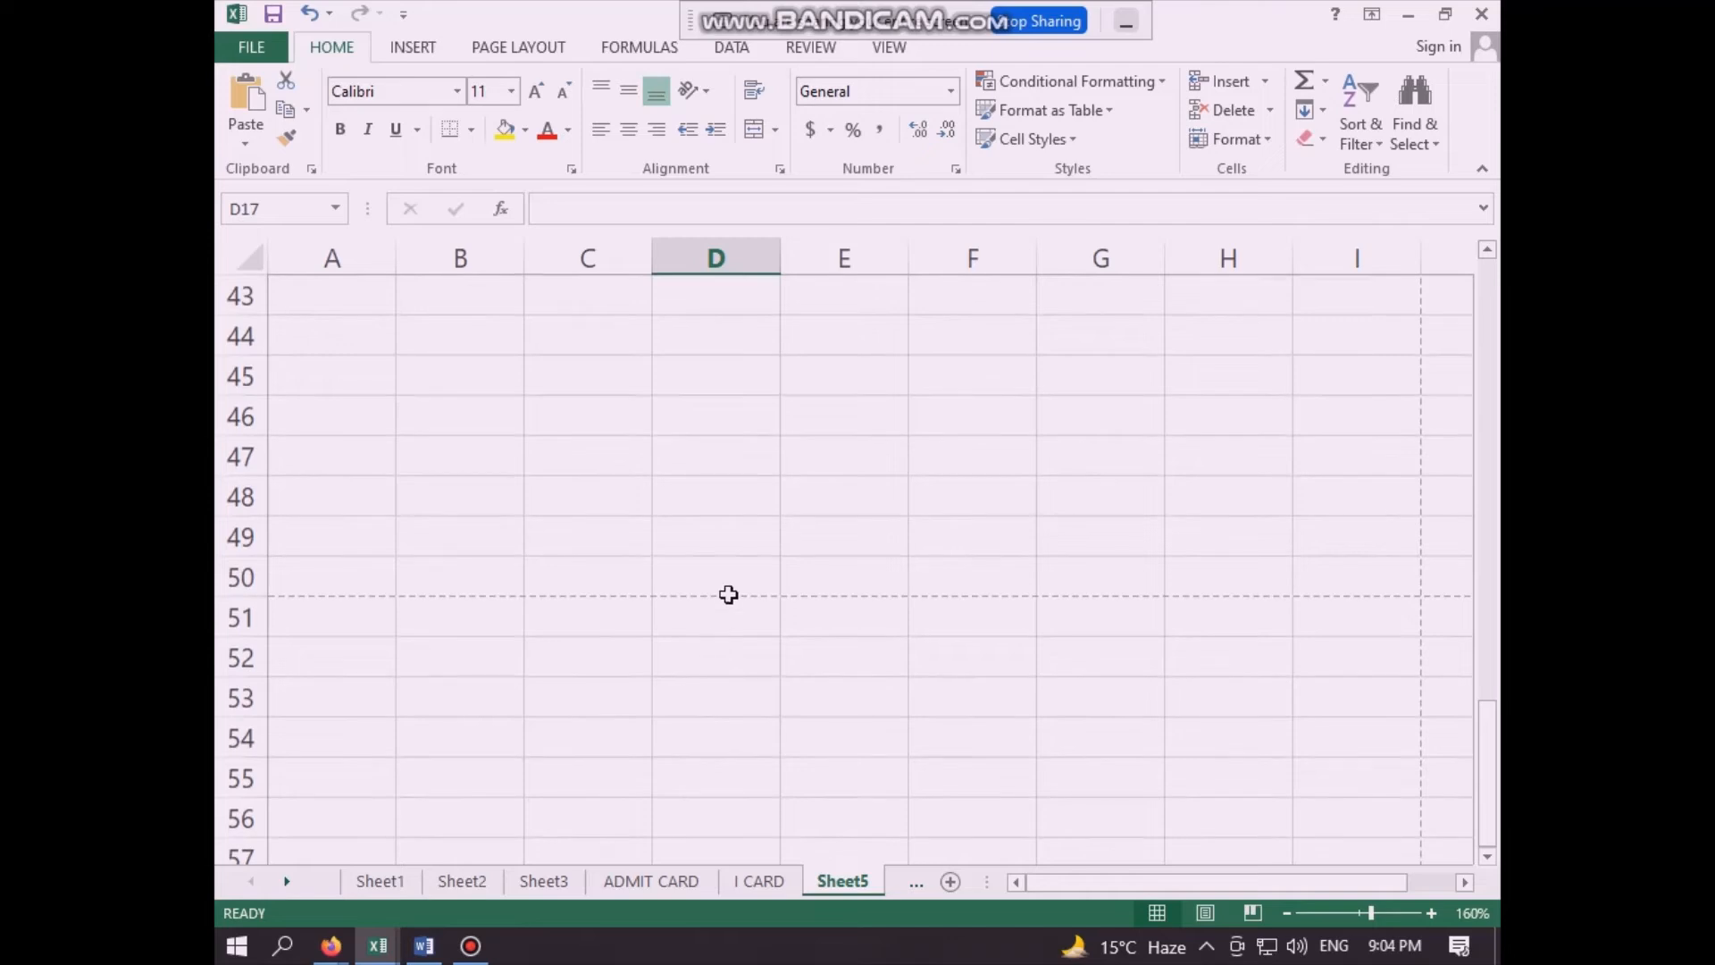
scroll(729, 594, up, 10)
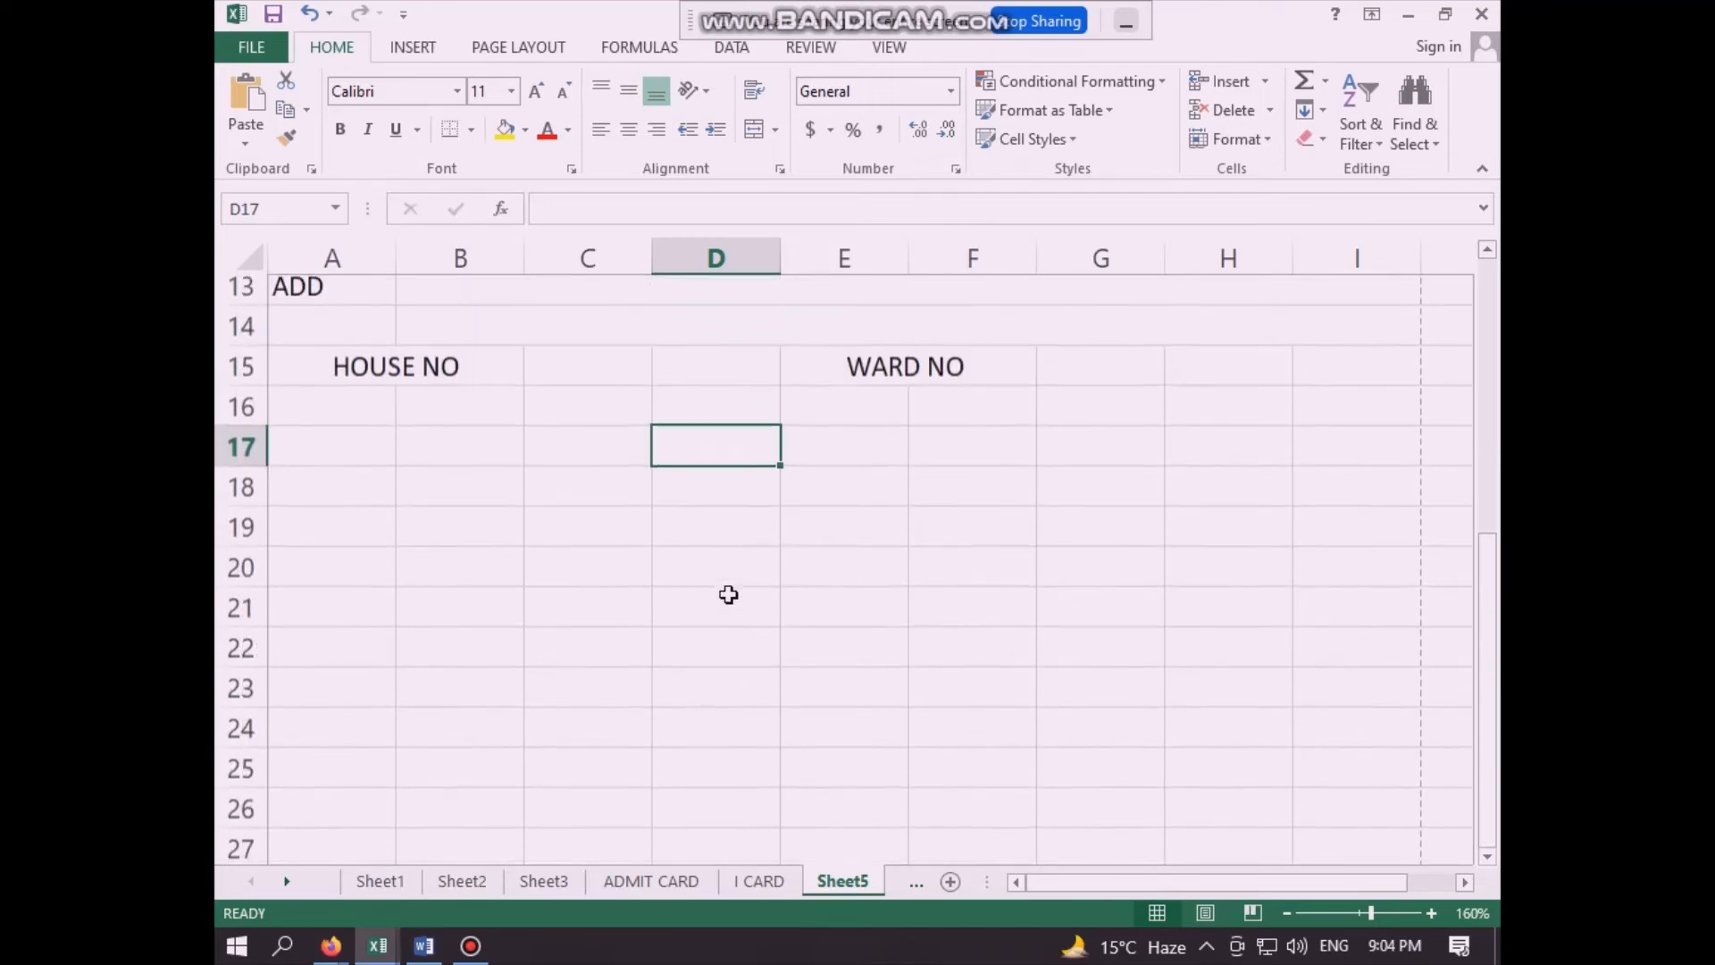
scroll(729, 595, up, 2)
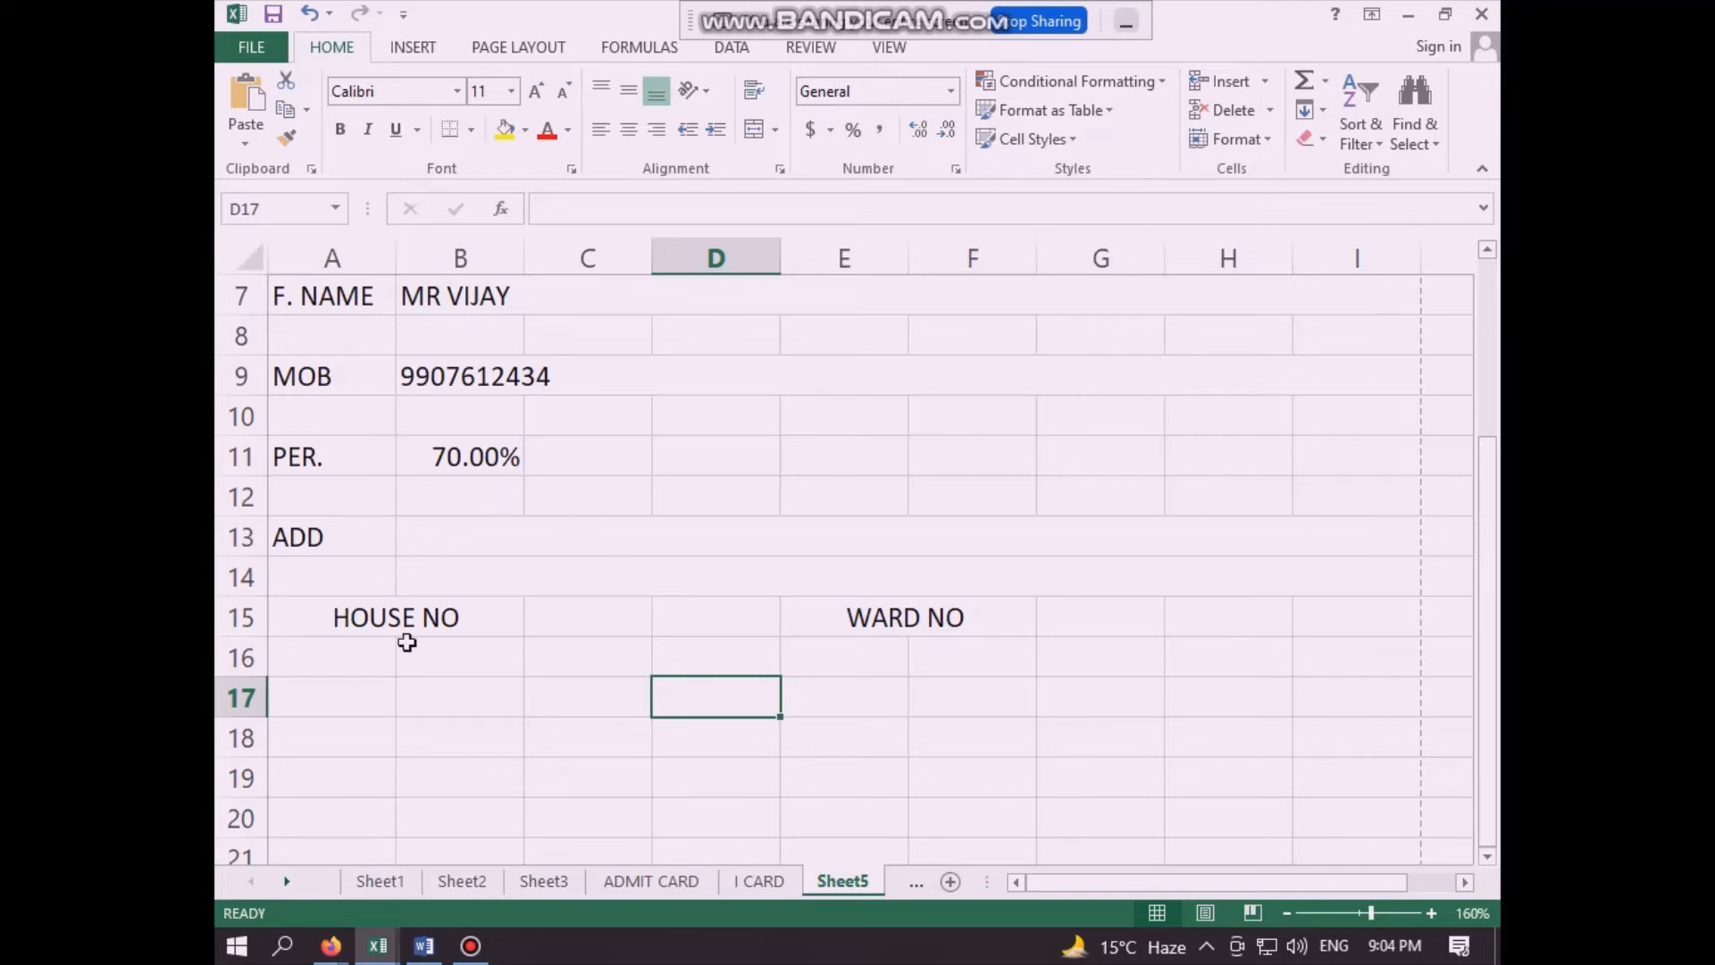
click(708, 586)
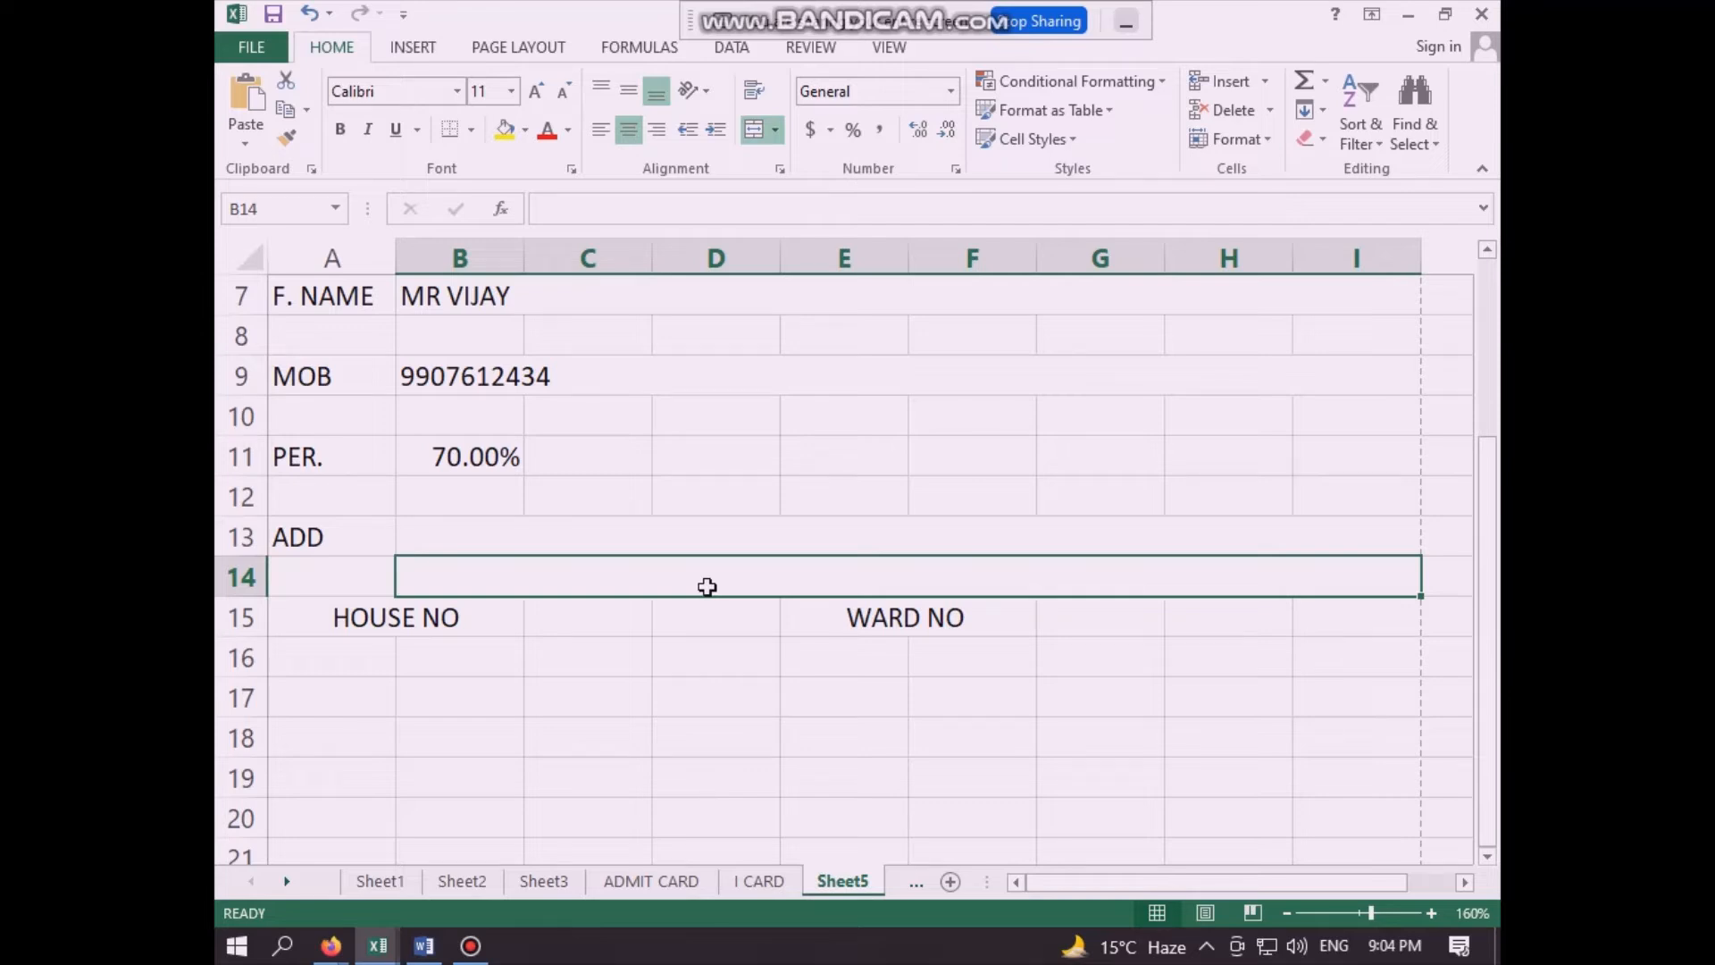
- Merge and center cells A17:B17 and enter the label "EMAIL ID" there
click(347, 708)
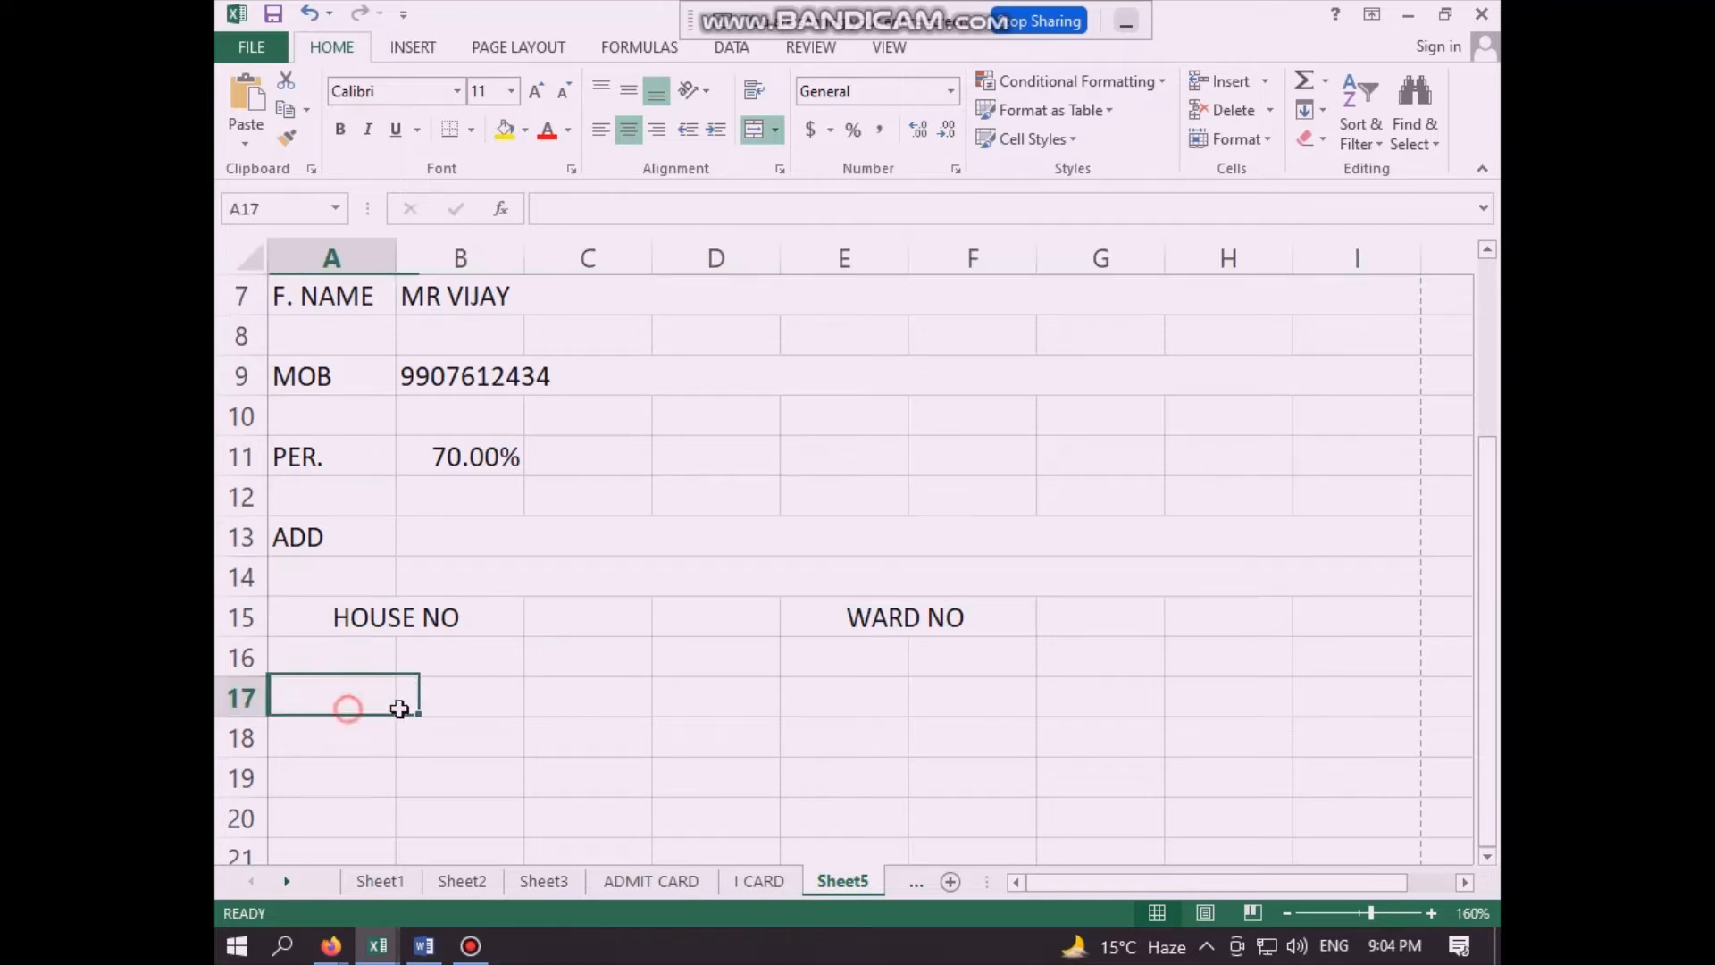
drag(400, 708, 421, 704)
click(755, 129)
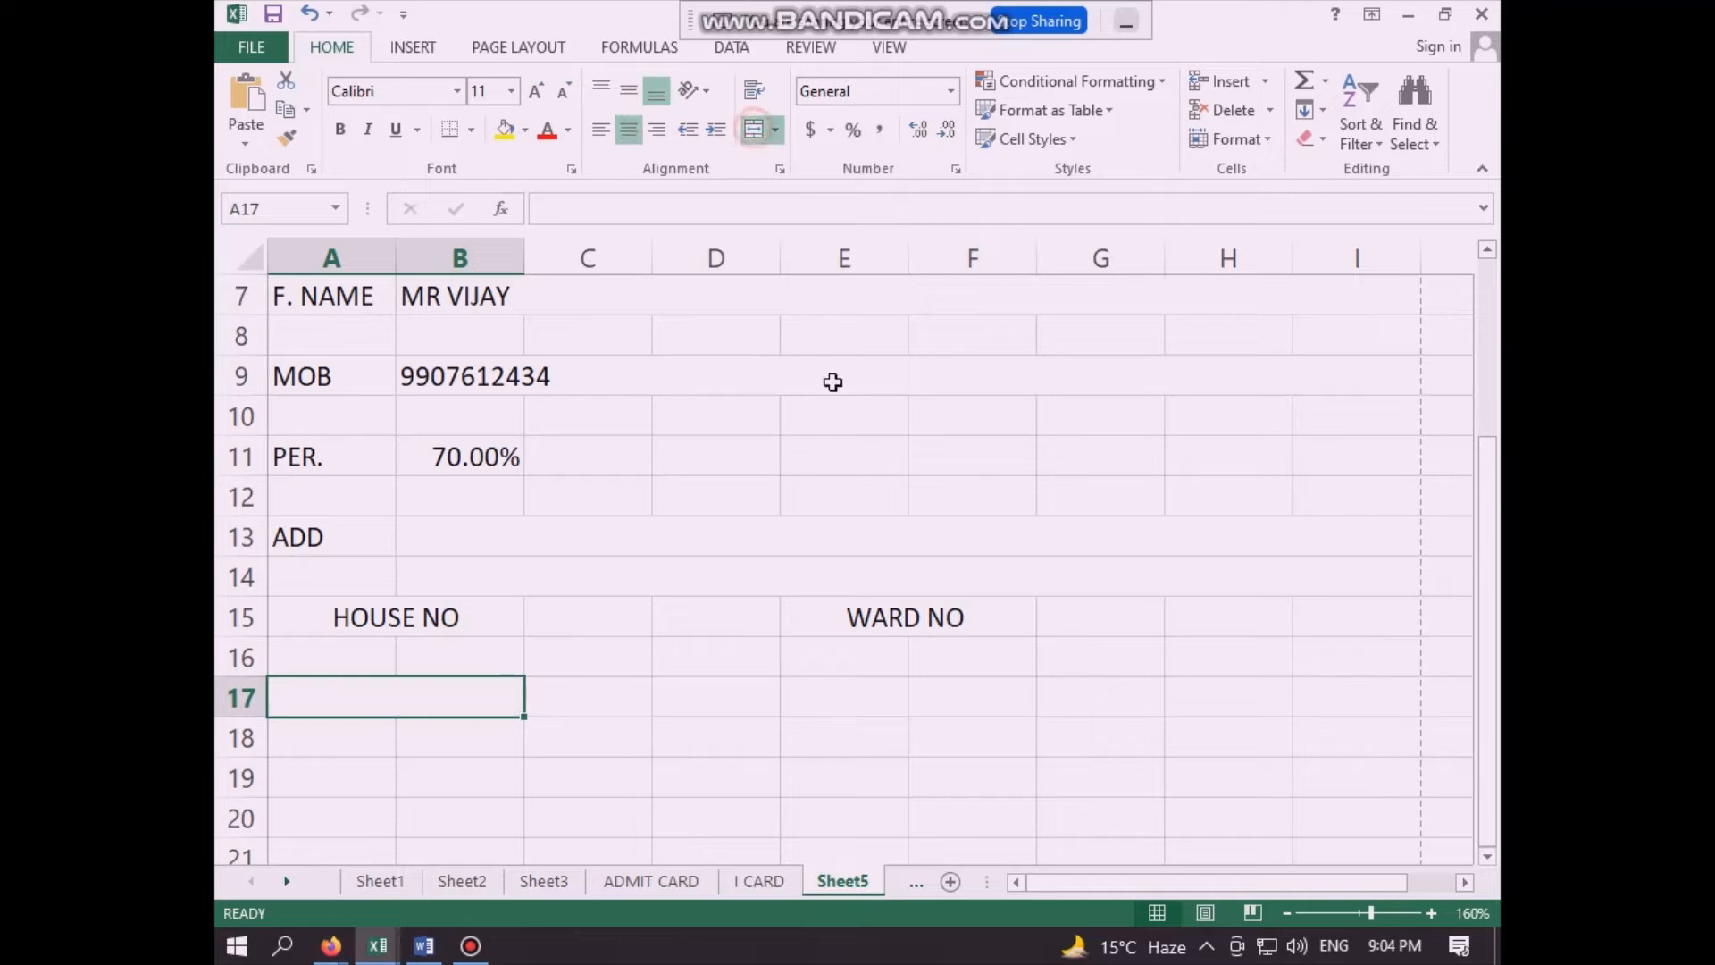
text(EMAI)
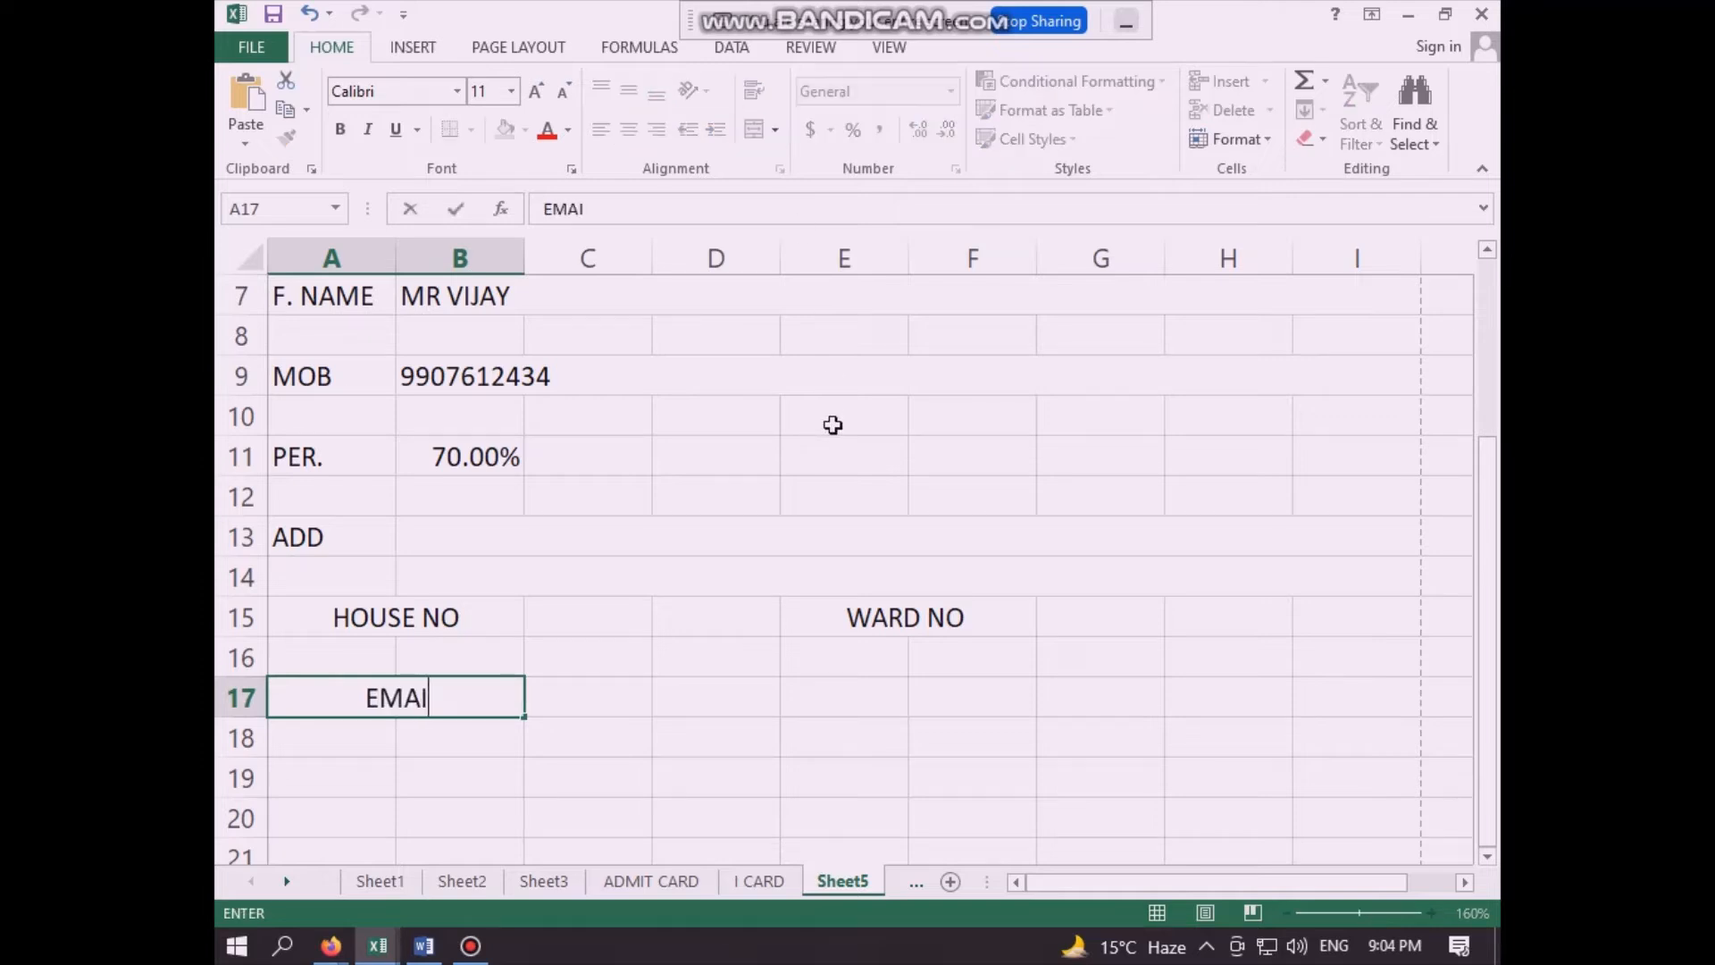
text(L ID)
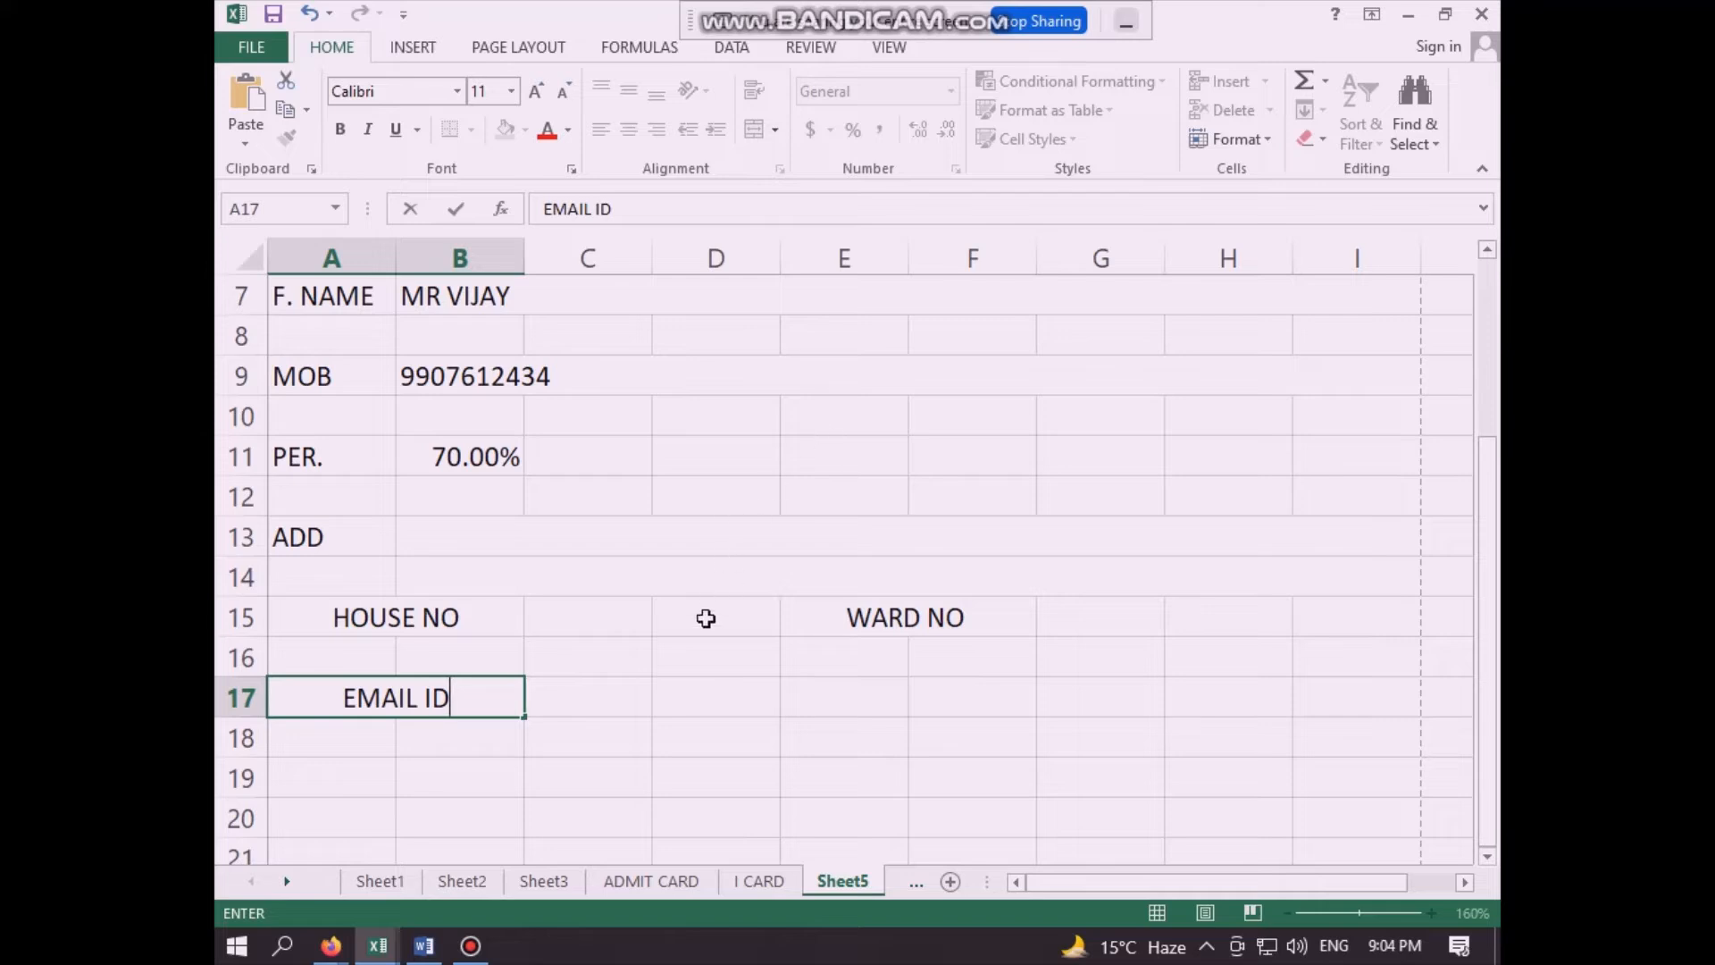
click(585, 711)
click(694, 712)
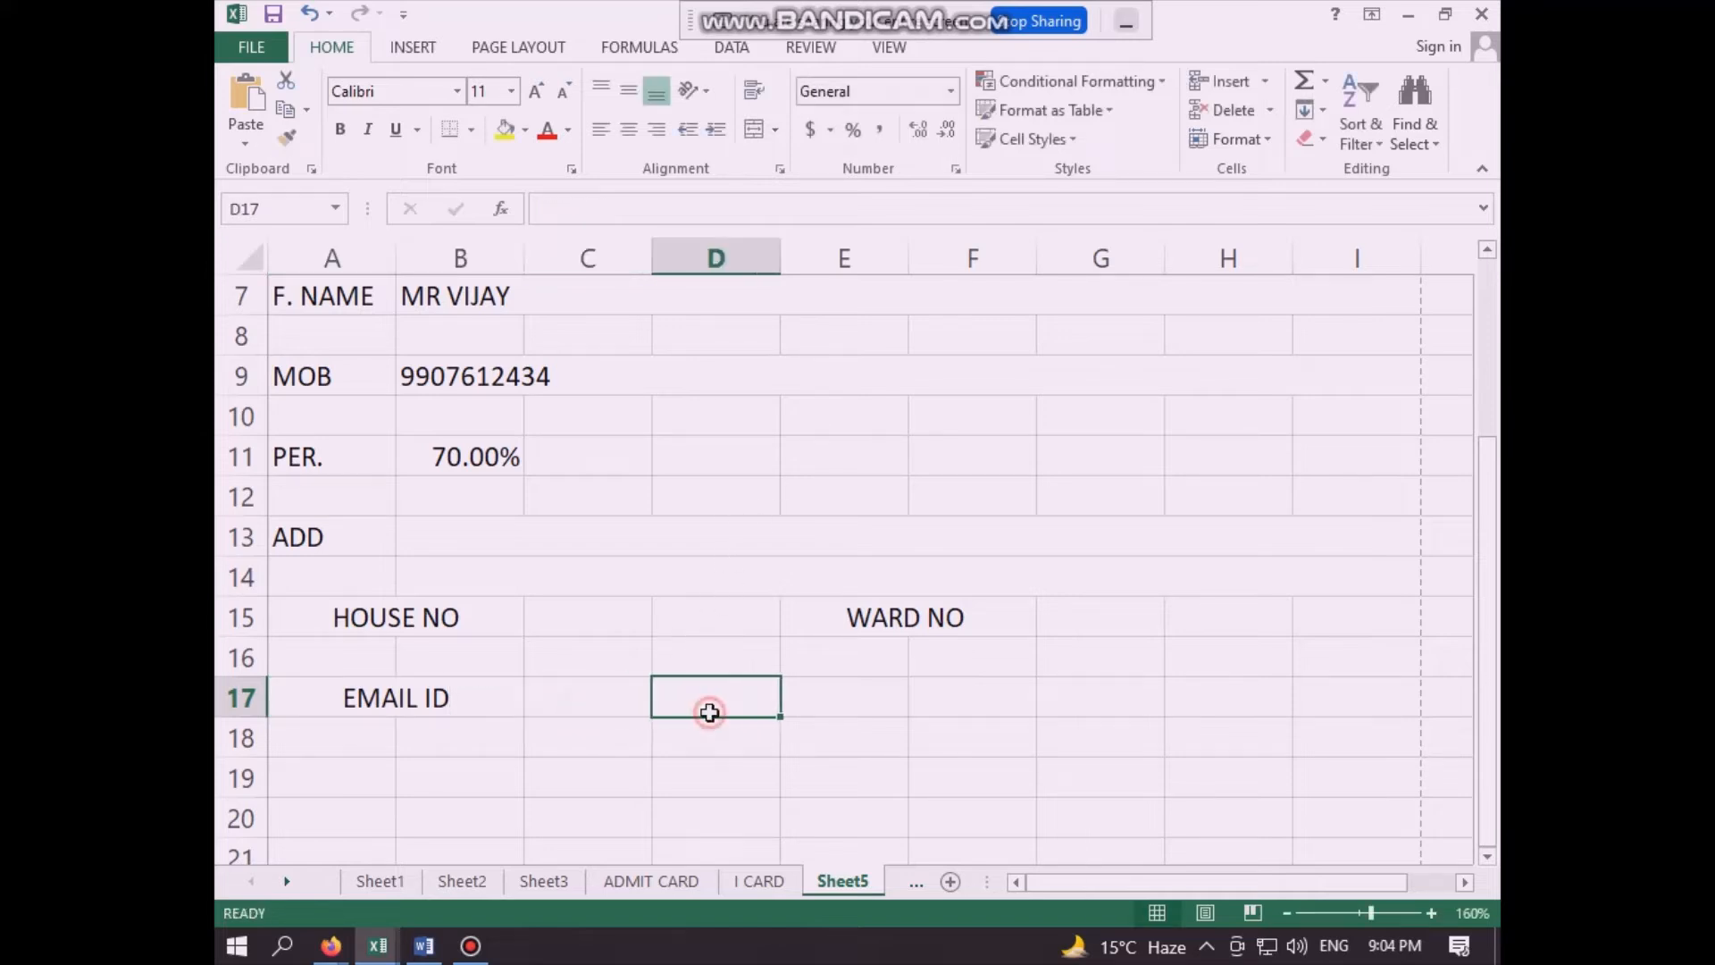
click(620, 712)
- Apply all borders to the I-card range A1:I50 on Sheet5
scroll(805, 568, up, 2)
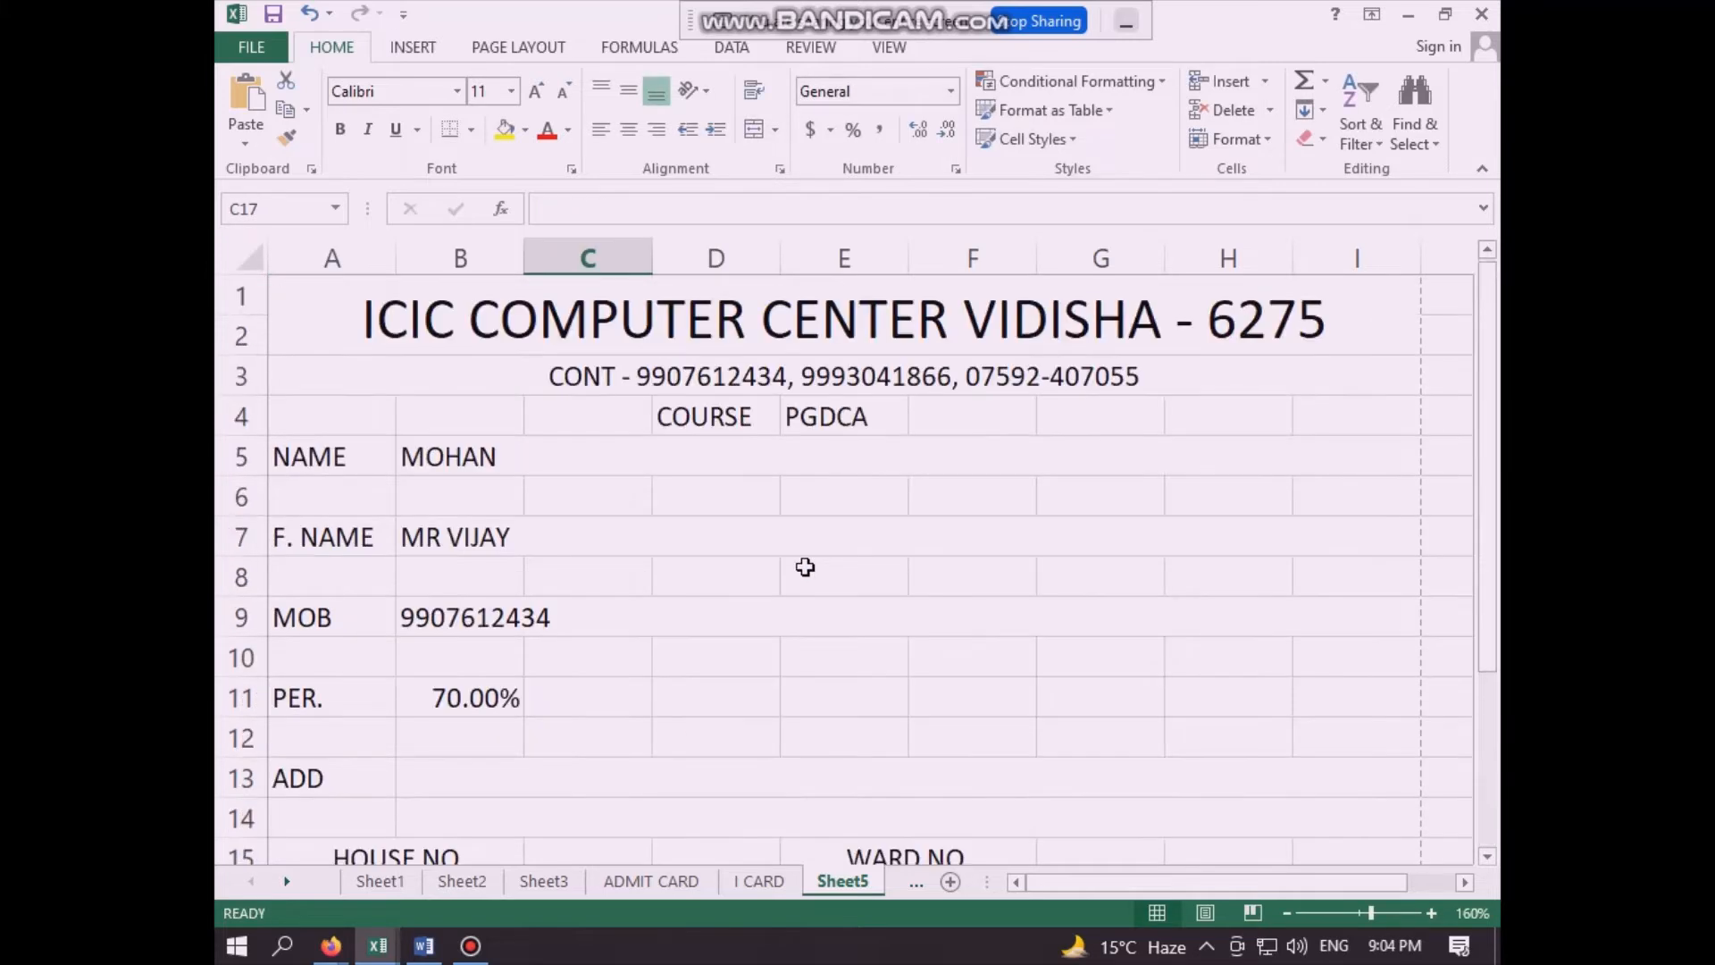
click(601, 317)
key(shift+Down)
key(shift+Down)
key(shift+Down)
key(shift+Down)
key(shift+Down)
key(shift+Down)
key(shift+Down)
key(shift+Down)
key(shift+Down)
key(shift+Down)
key(shift+Down)
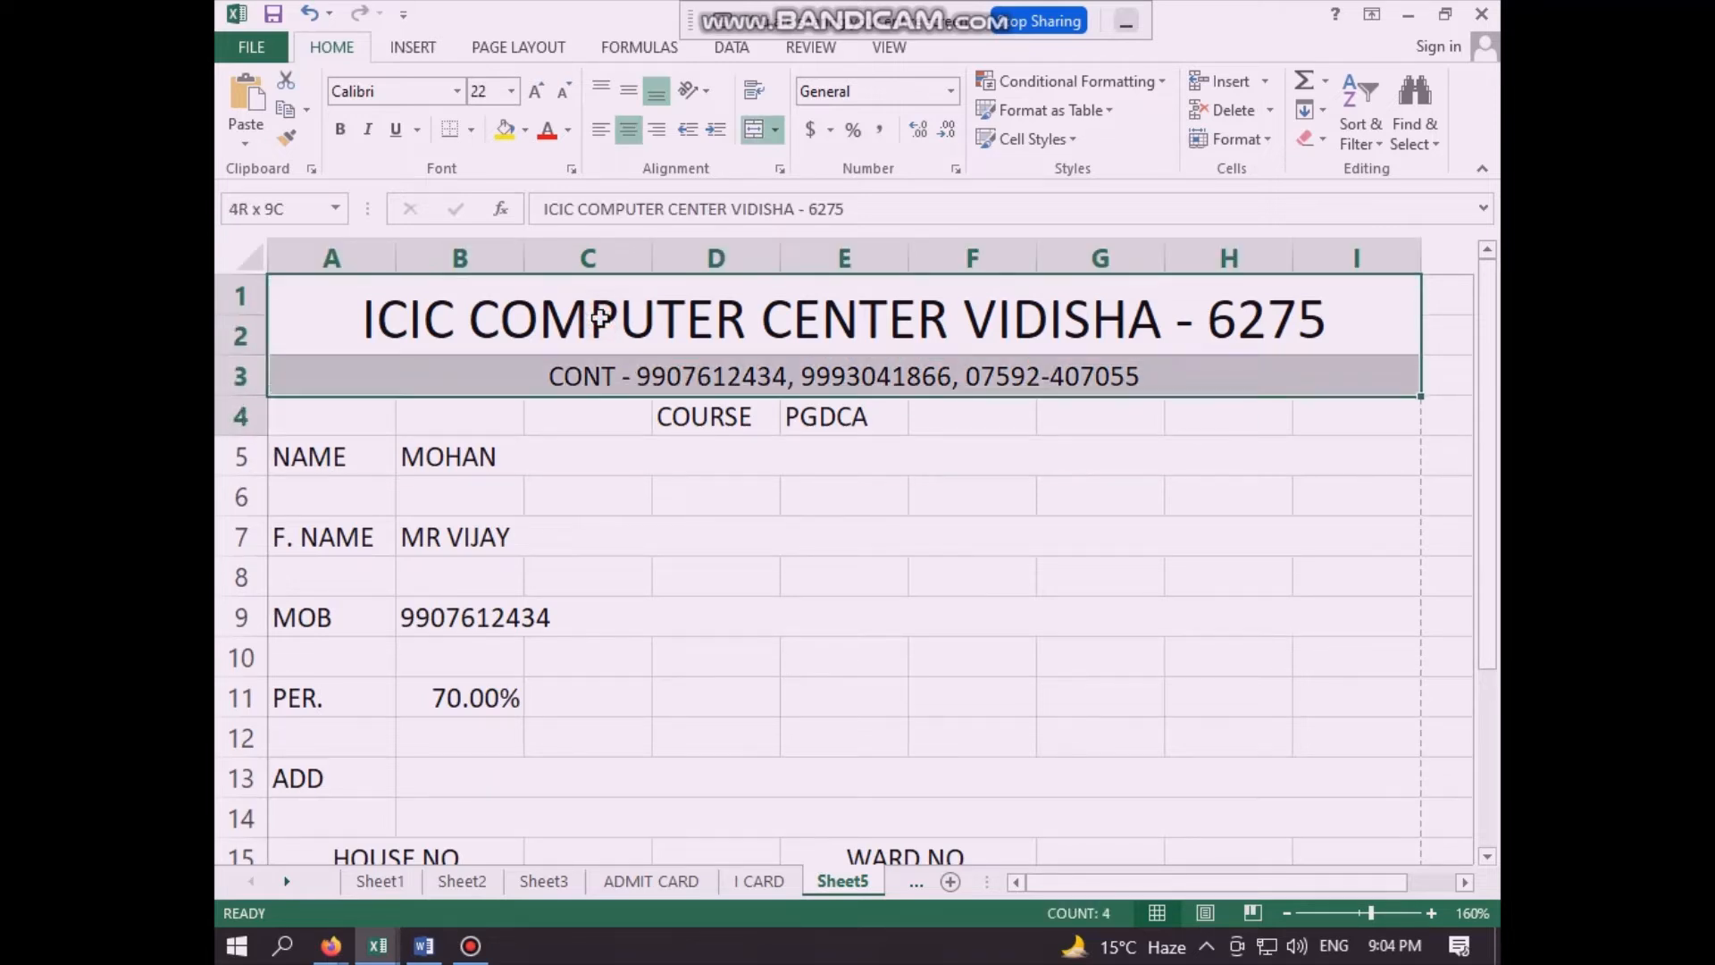
key(shift+Down)
key(shift+Down)
key(shift+Down)
key(shift+Down)
key(shift+Down)
key(shift+Down)
key(shift+Down)
key(shift+Down)
key(shift+Down)
key(shift+Down)
key(shift+Down)
key(shift+Down)
key(shift+Down)
key(shift+Down)
key(shift+Down)
key(shift+Down)
key(shift+Down)
key(shift+Down)
key(shift+Down)
key(shift+Down)
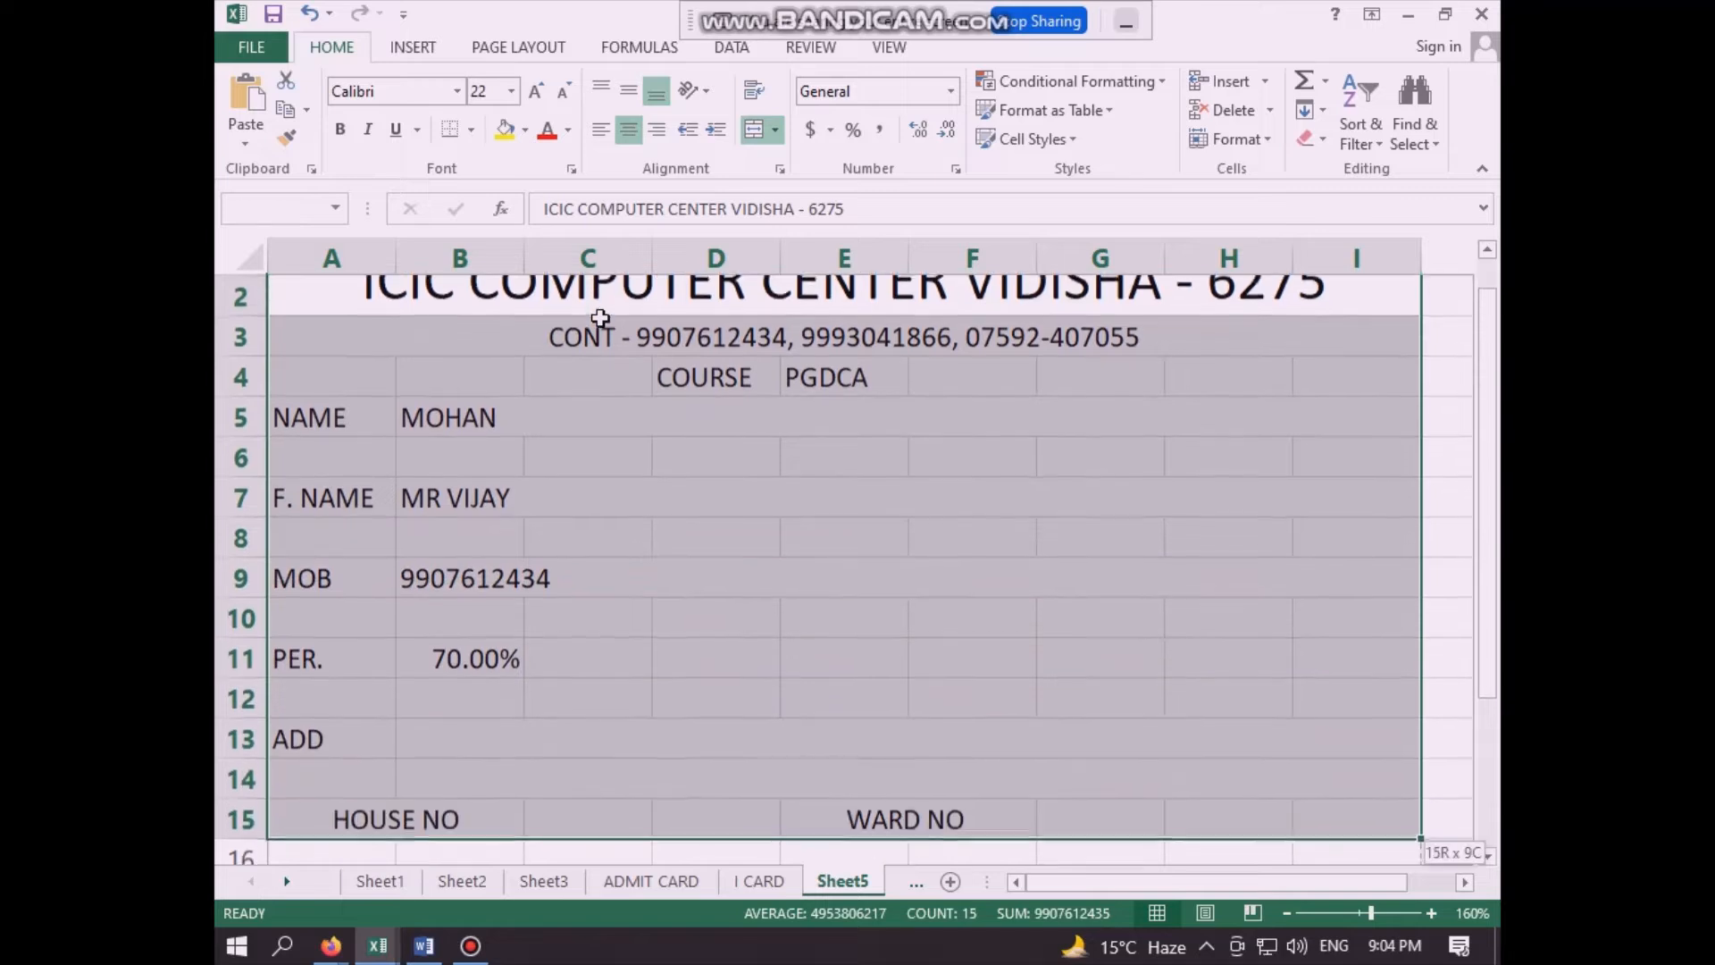
key(shift+Down)
key(shift+Down)
key(shift+Down)
key(shift+Down)
key(shift+Down)
key(shift+Down)
key(shift+Down)
key(shift+Down)
key(shift+Down)
key(shift+Down)
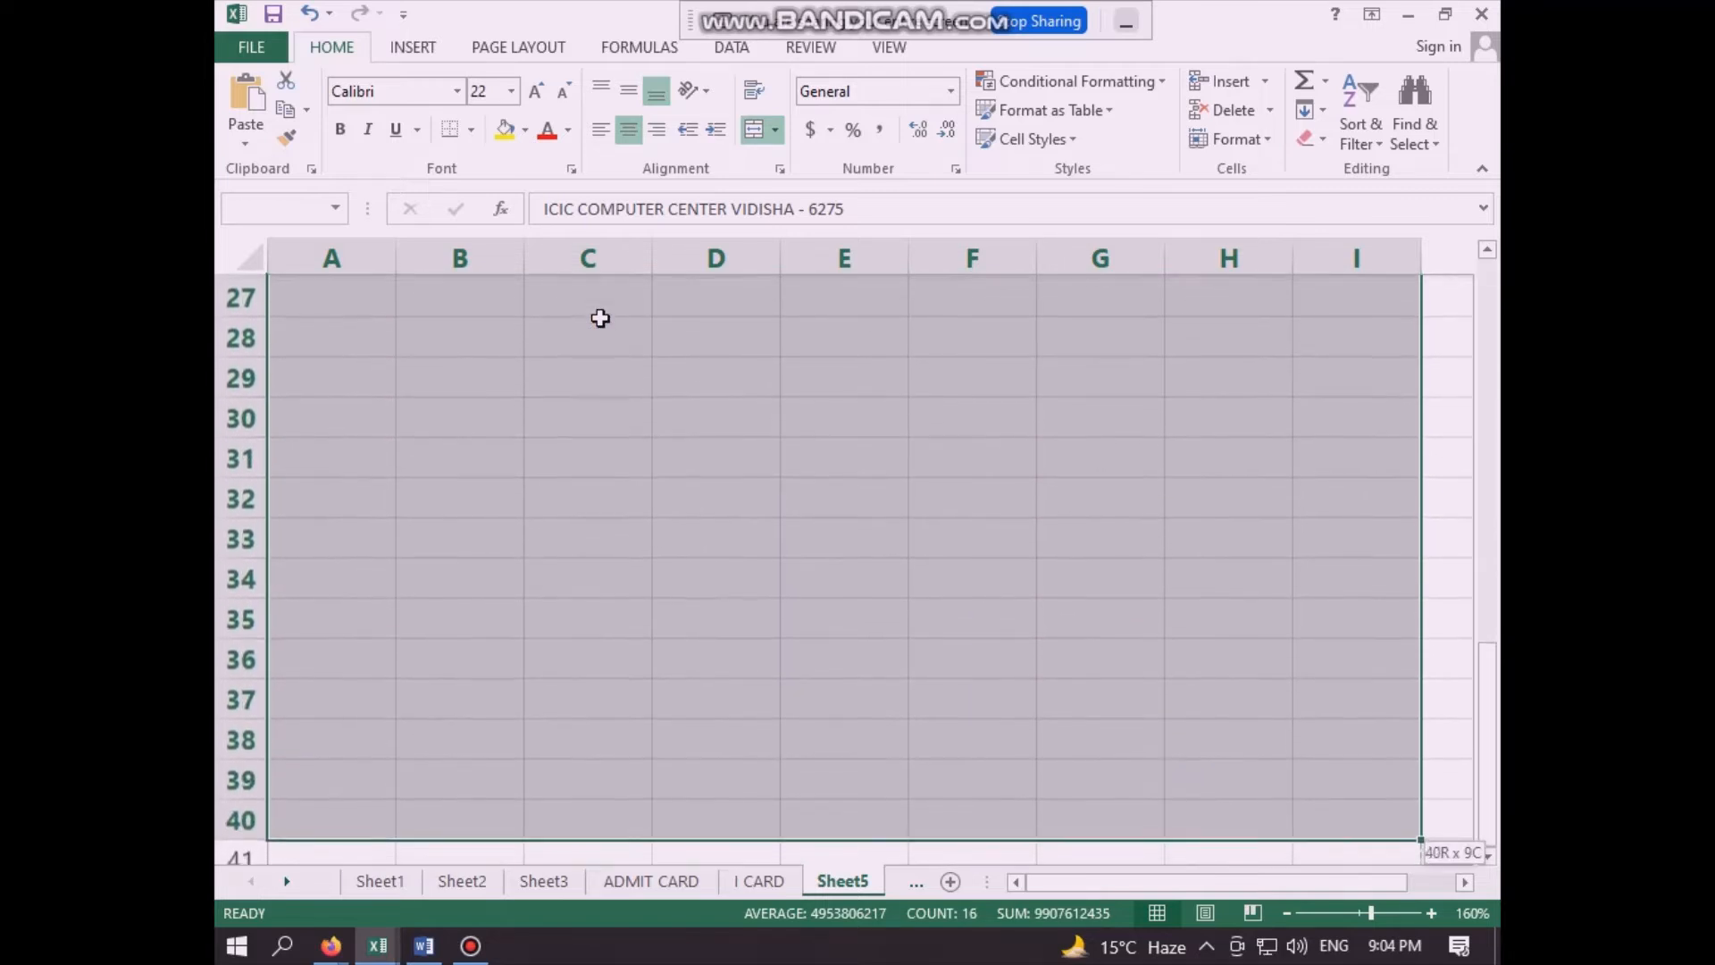
key(shift+Down)
key(shift+Down)
key(shift+Down)
key(shift+Down)
key(shift+Down)
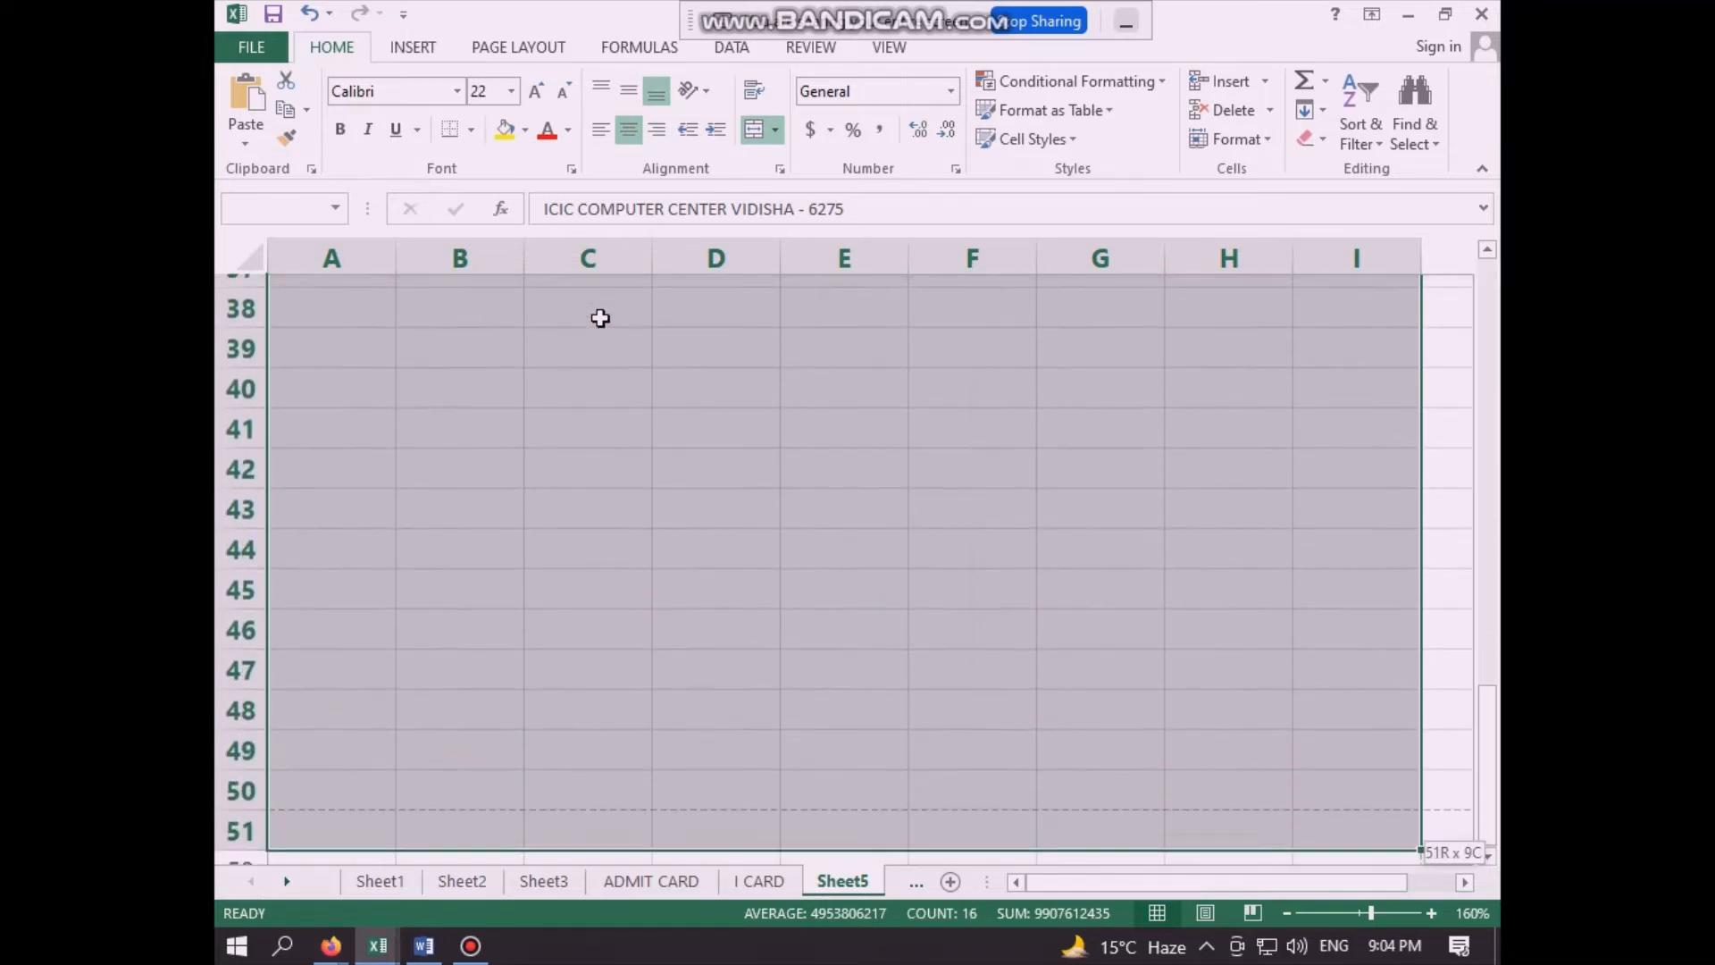
key(shift+Up)
key(shift+Up)
key(shift+Up)
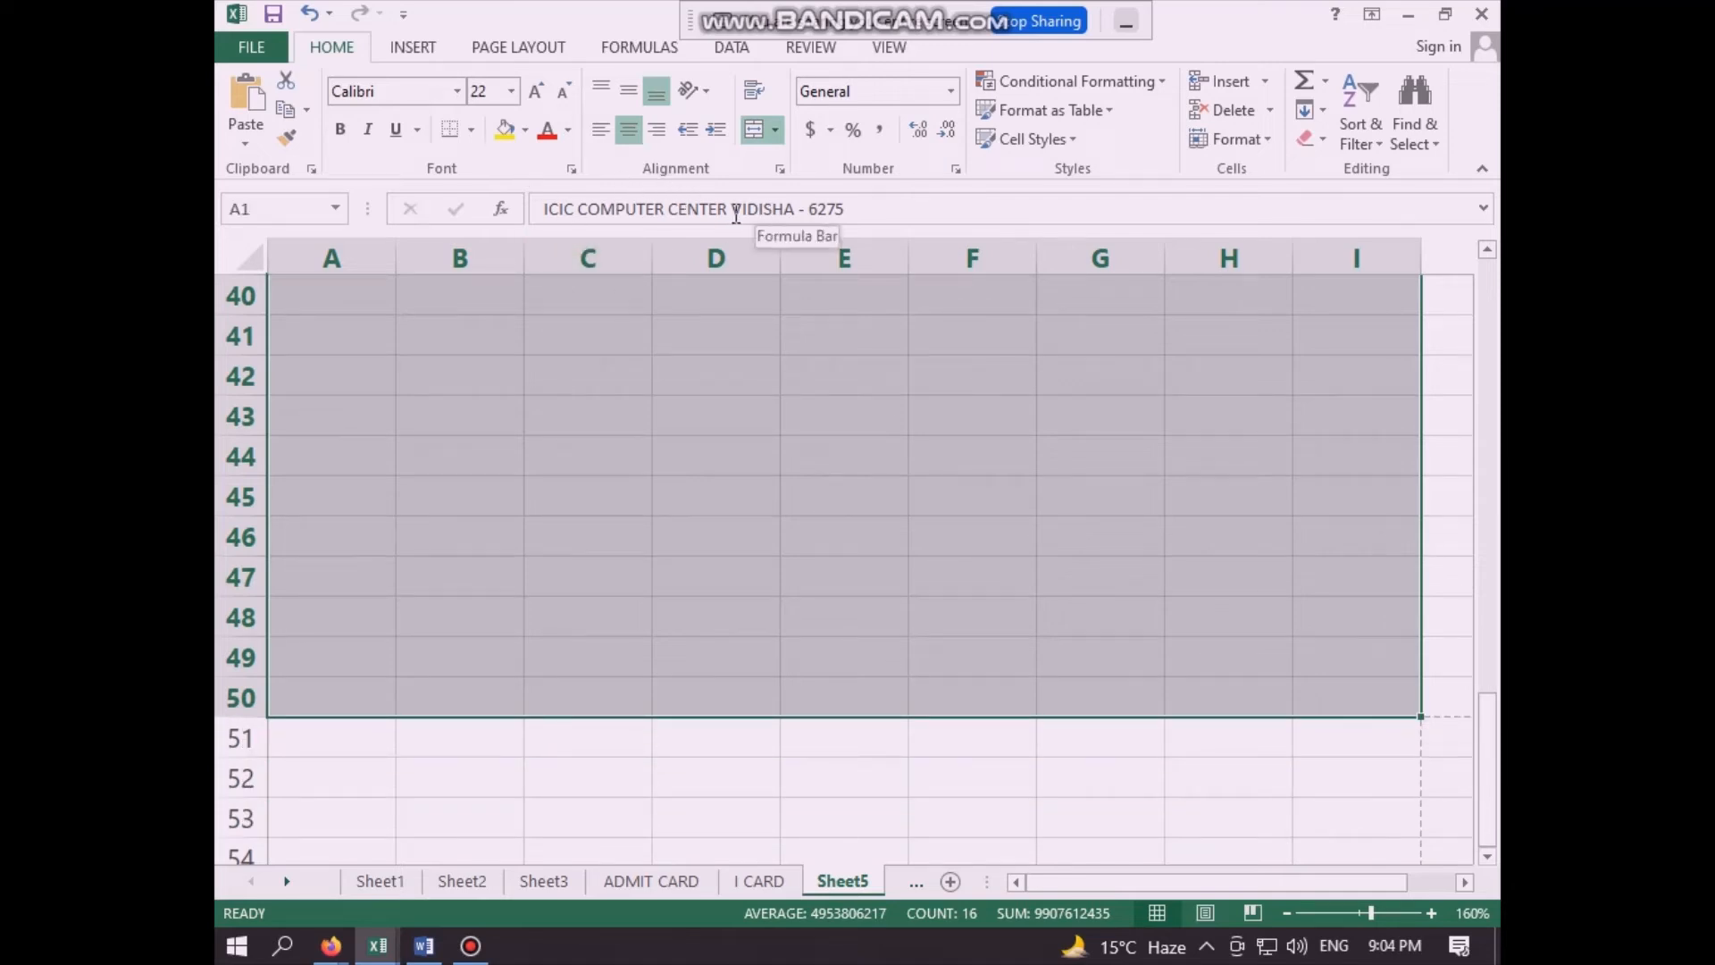
click(471, 129)
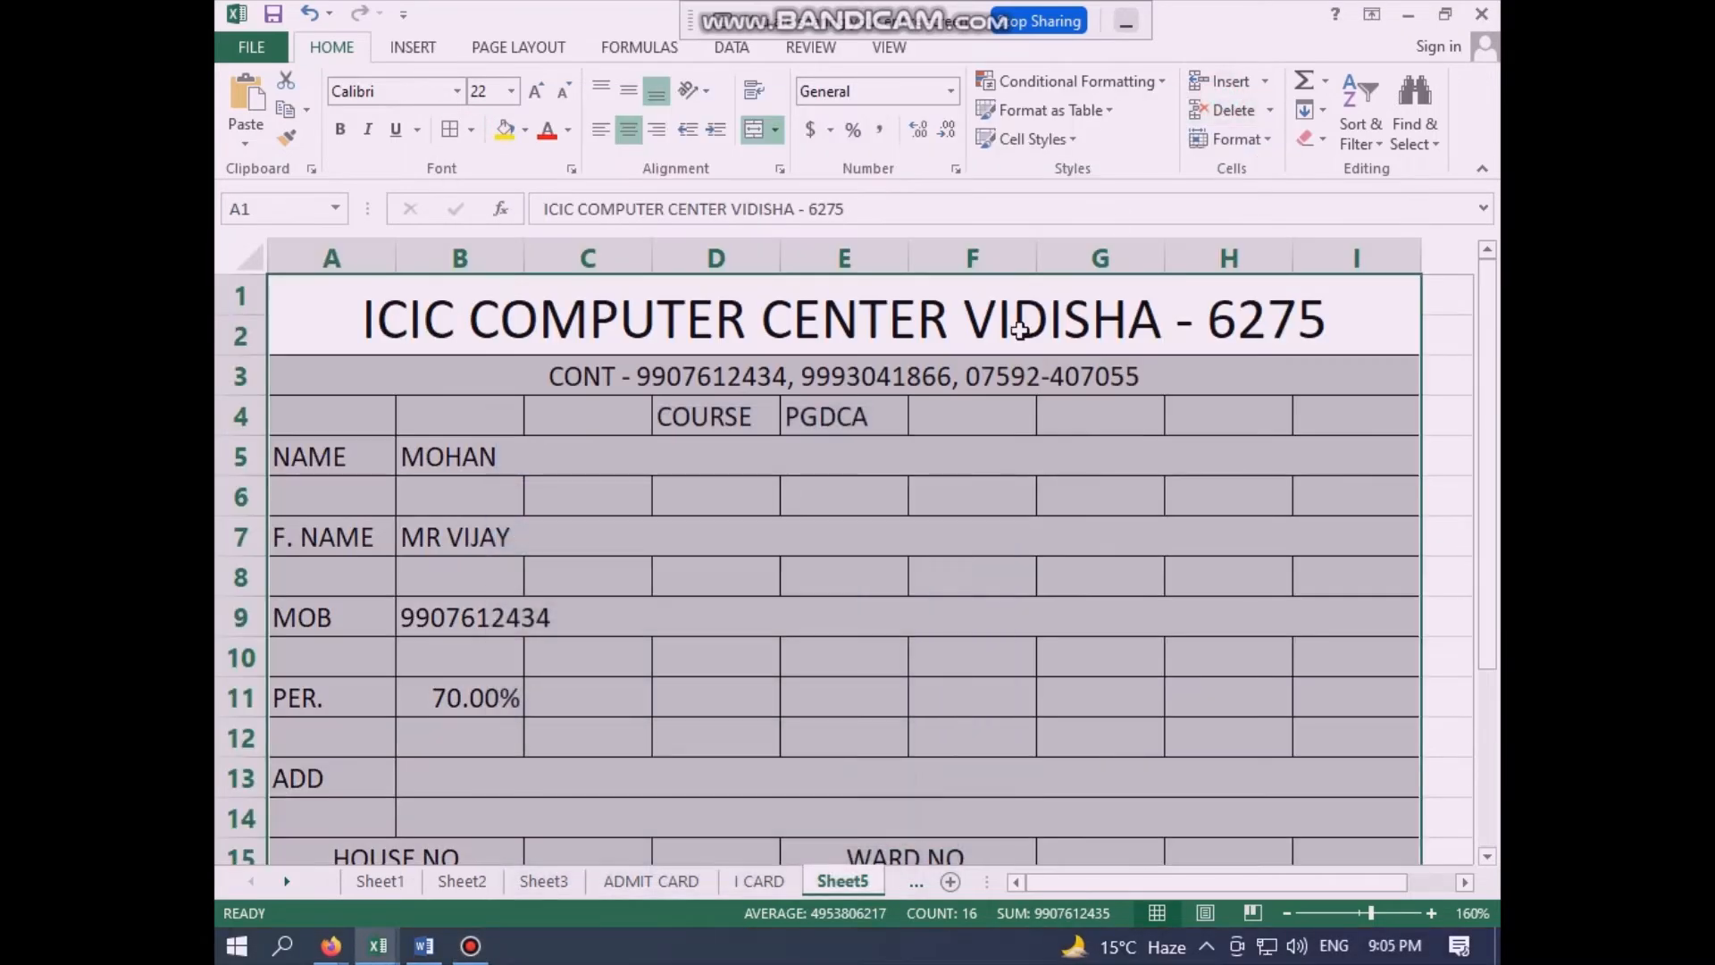
click(801, 563)
click(801, 562)
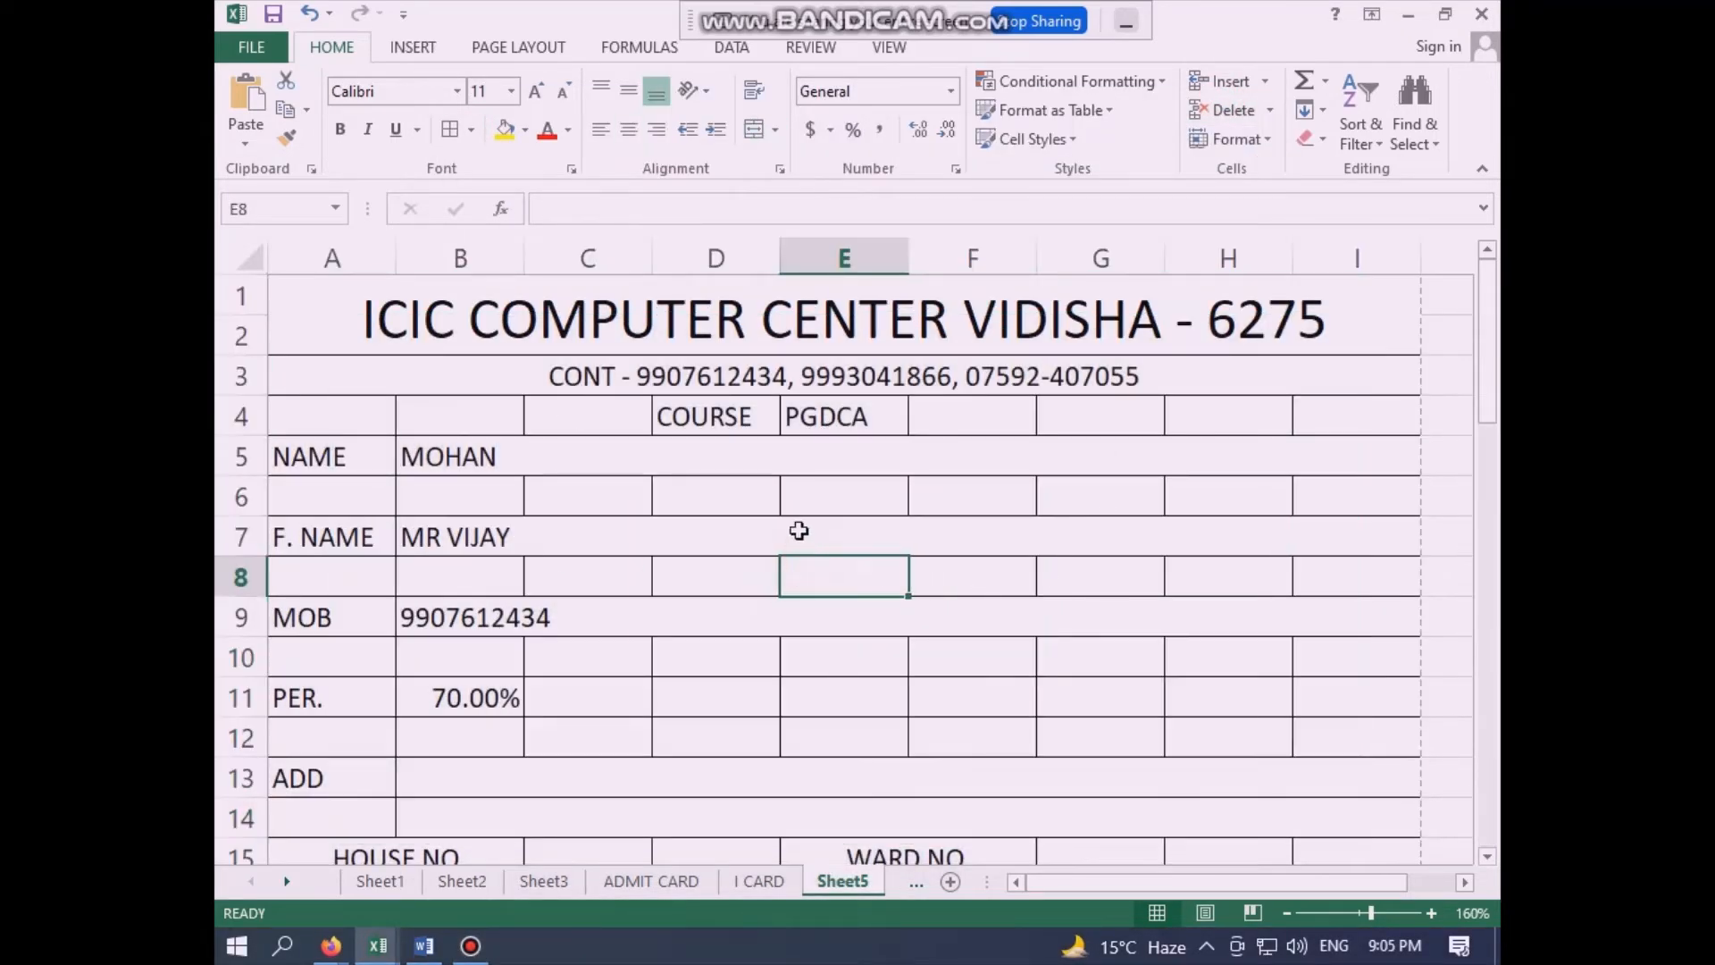
- Review the bordered I-card layout on Sheet5 from the heading to the end of the page at row 50
scroll(861, 468, down, 8)
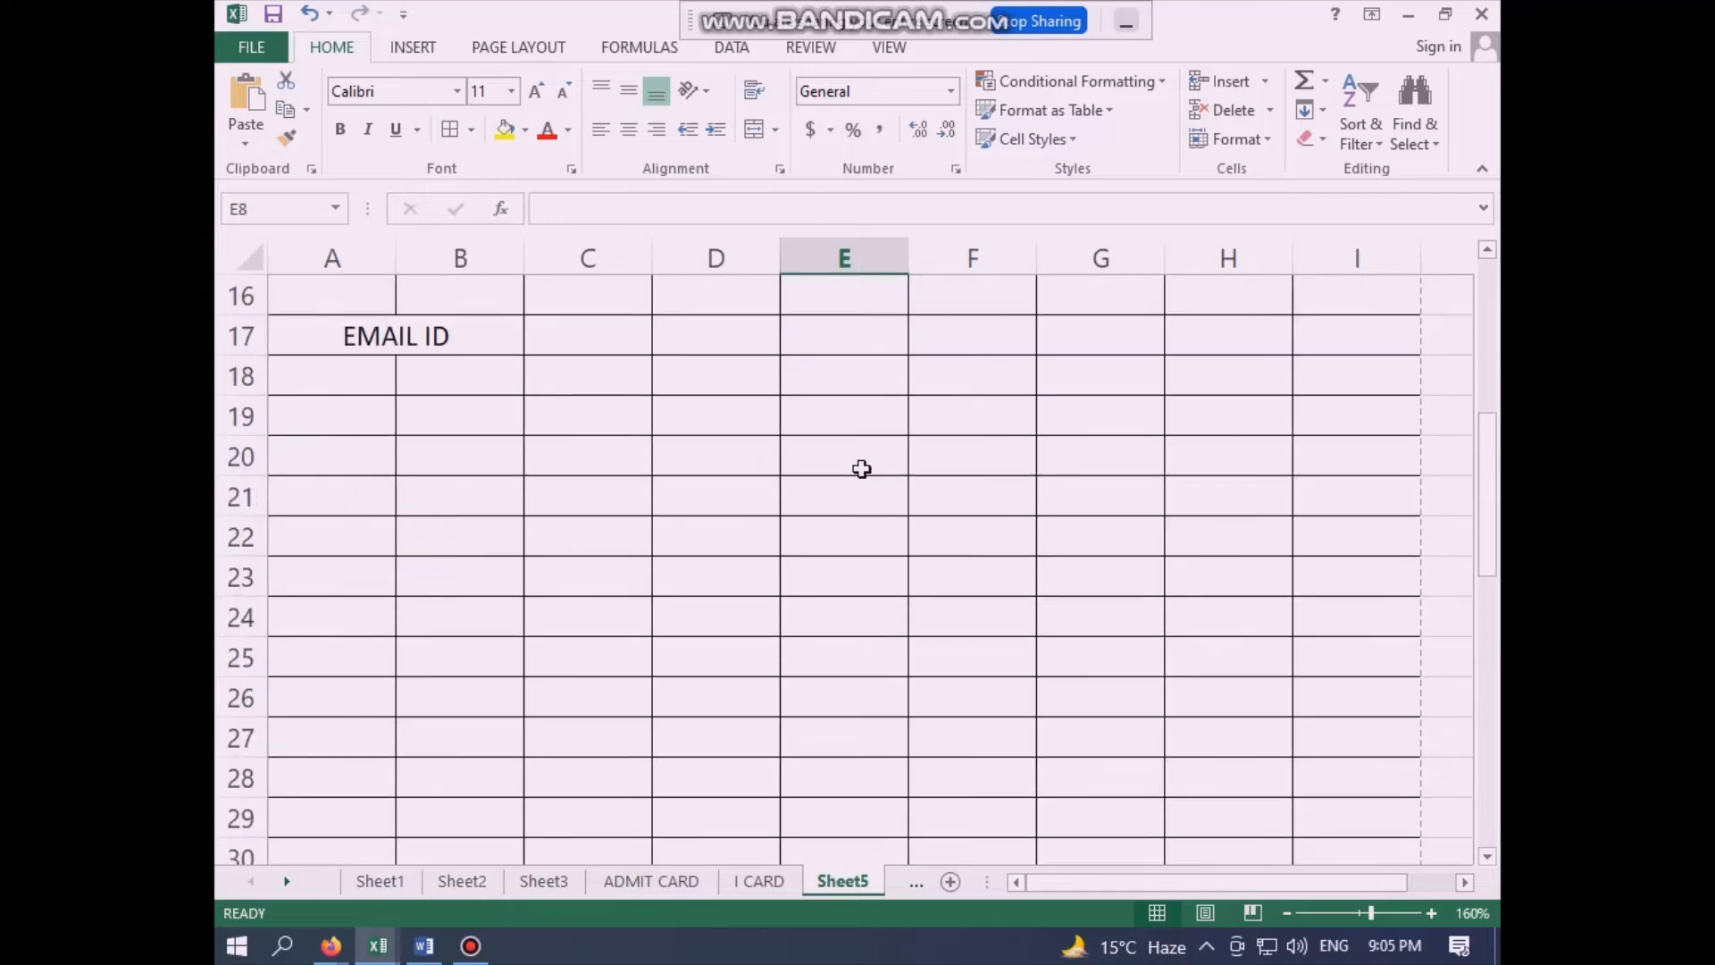
scroll(861, 467, up, 4)
scroll(861, 468, up, 1)
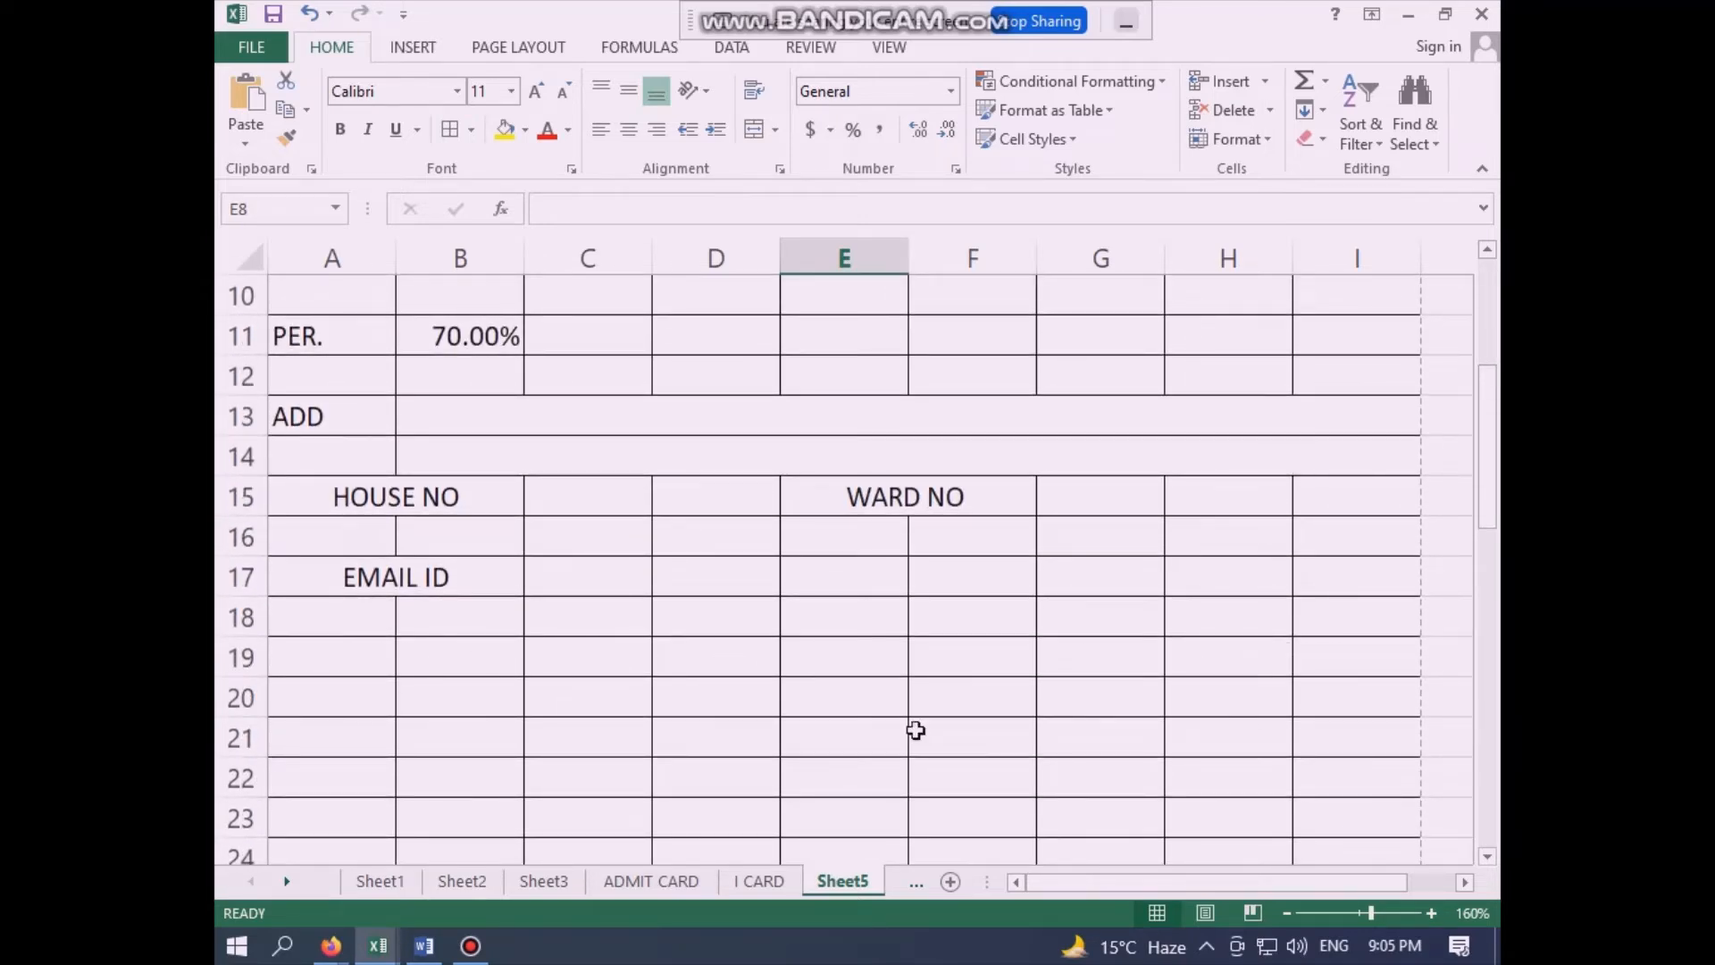
scroll(452, 725, down, 1)
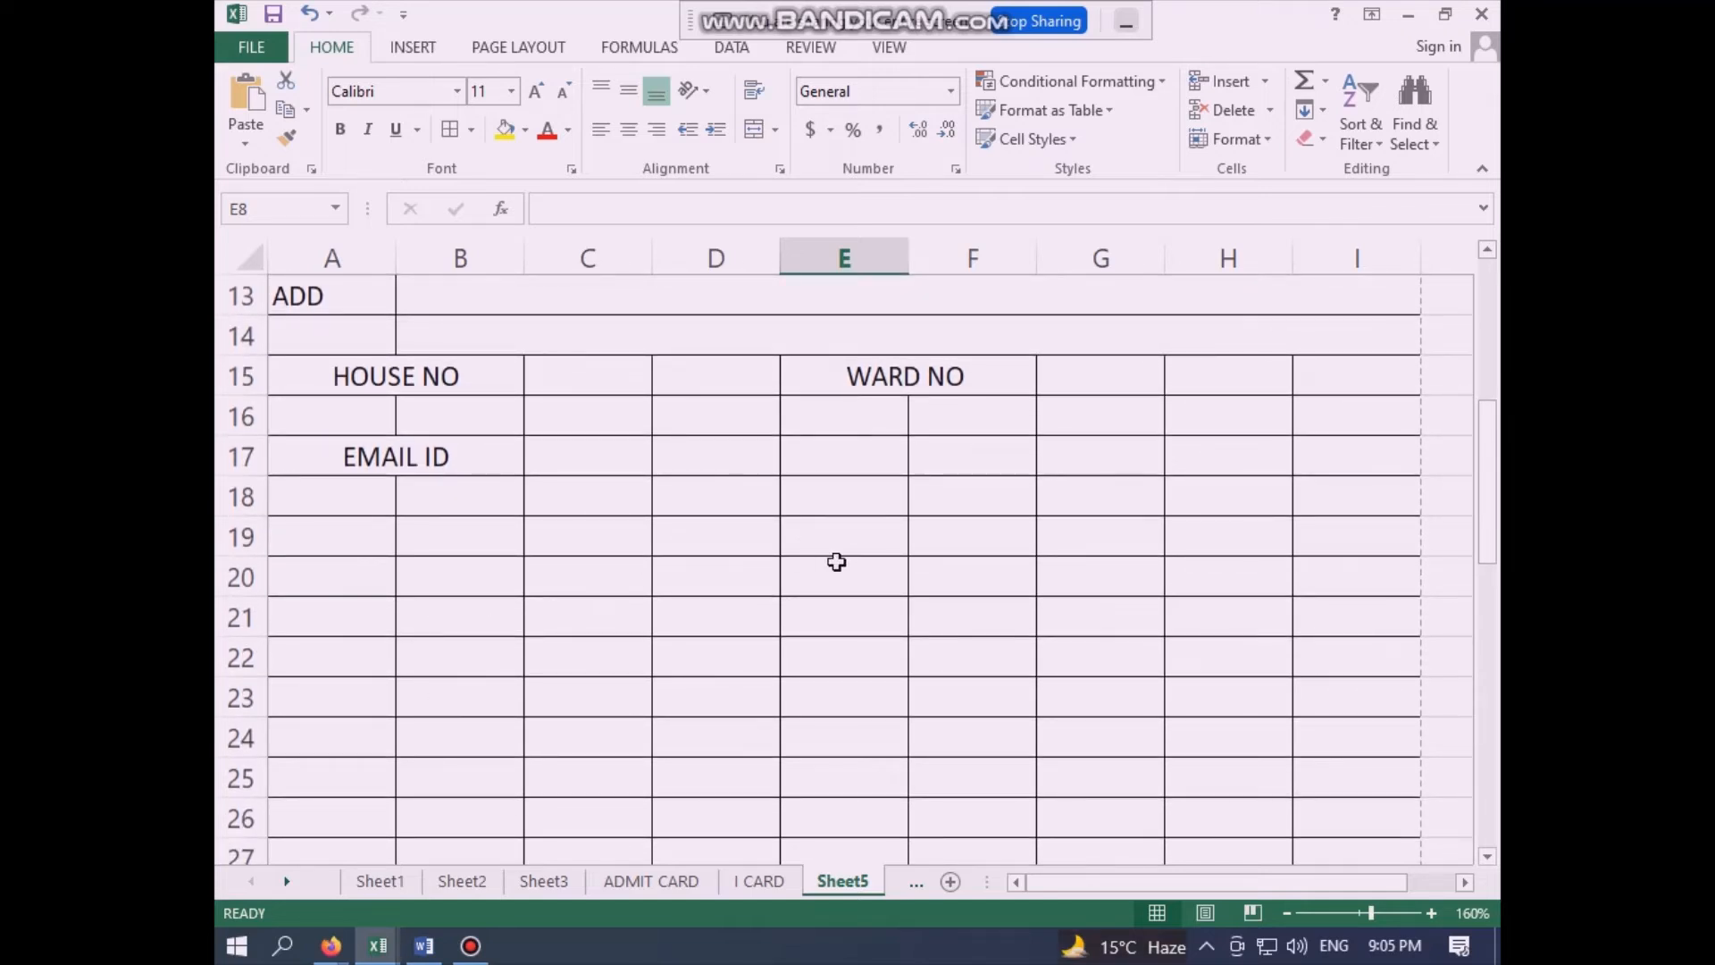
scroll(834, 562, down, 8)
scroll(960, 639, down, 2)
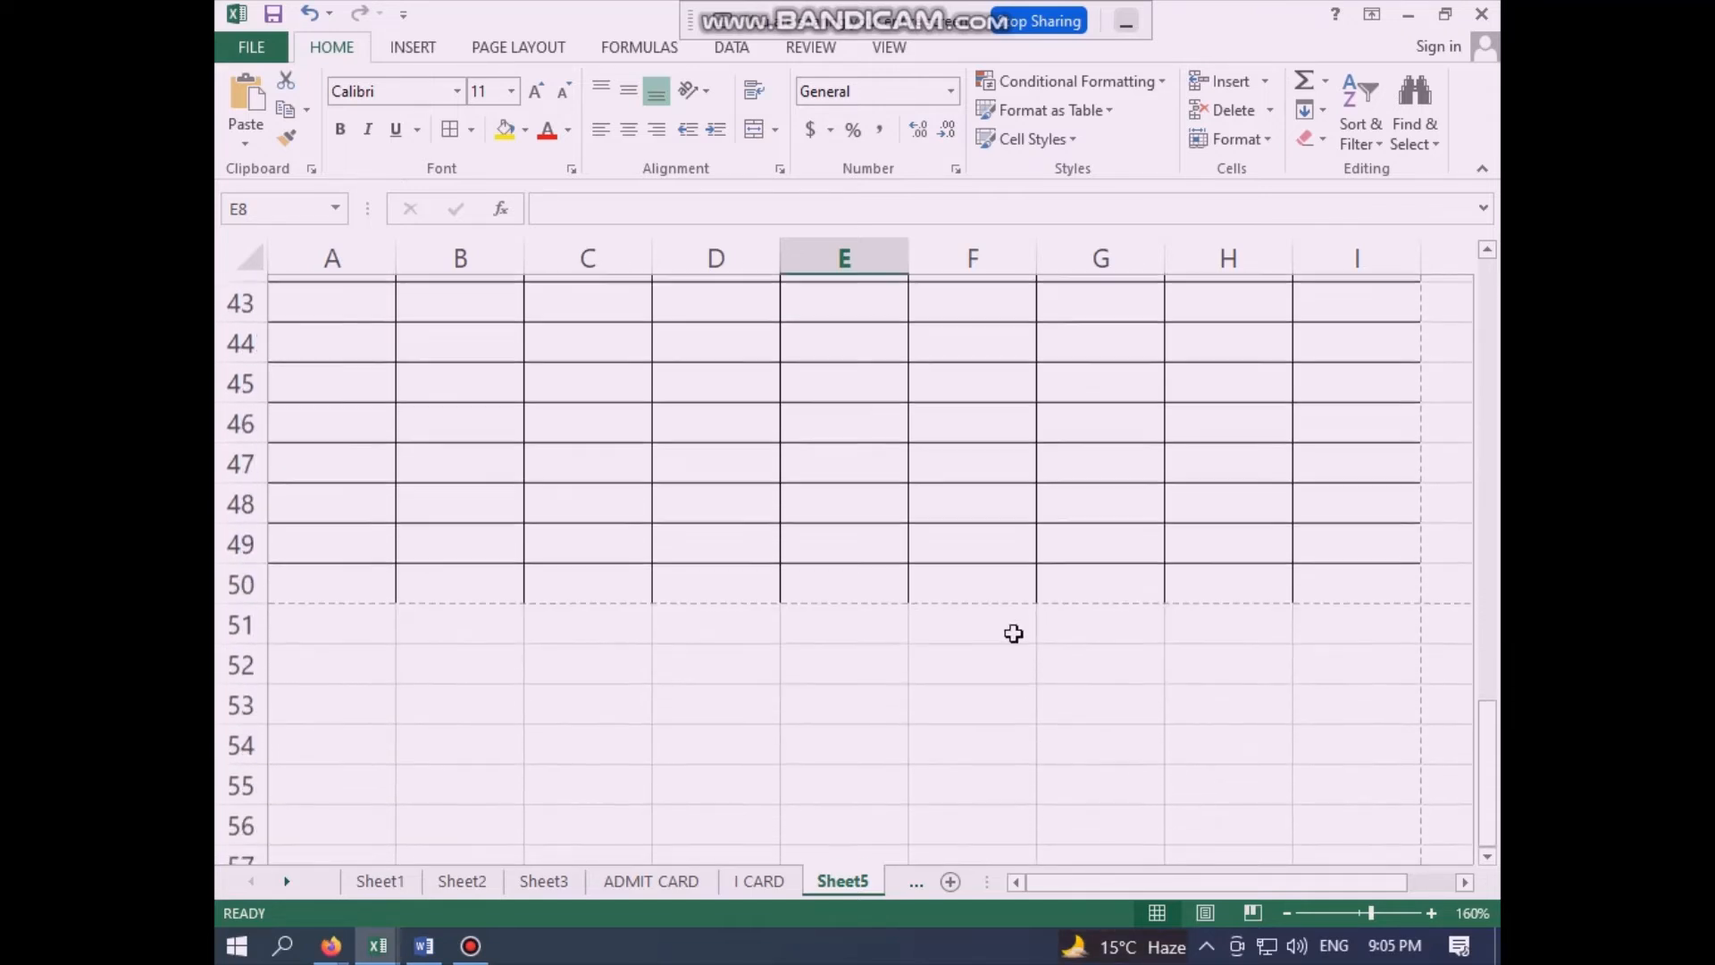
scroll(812, 533, up, 8)
scroll(813, 531, up, 6)
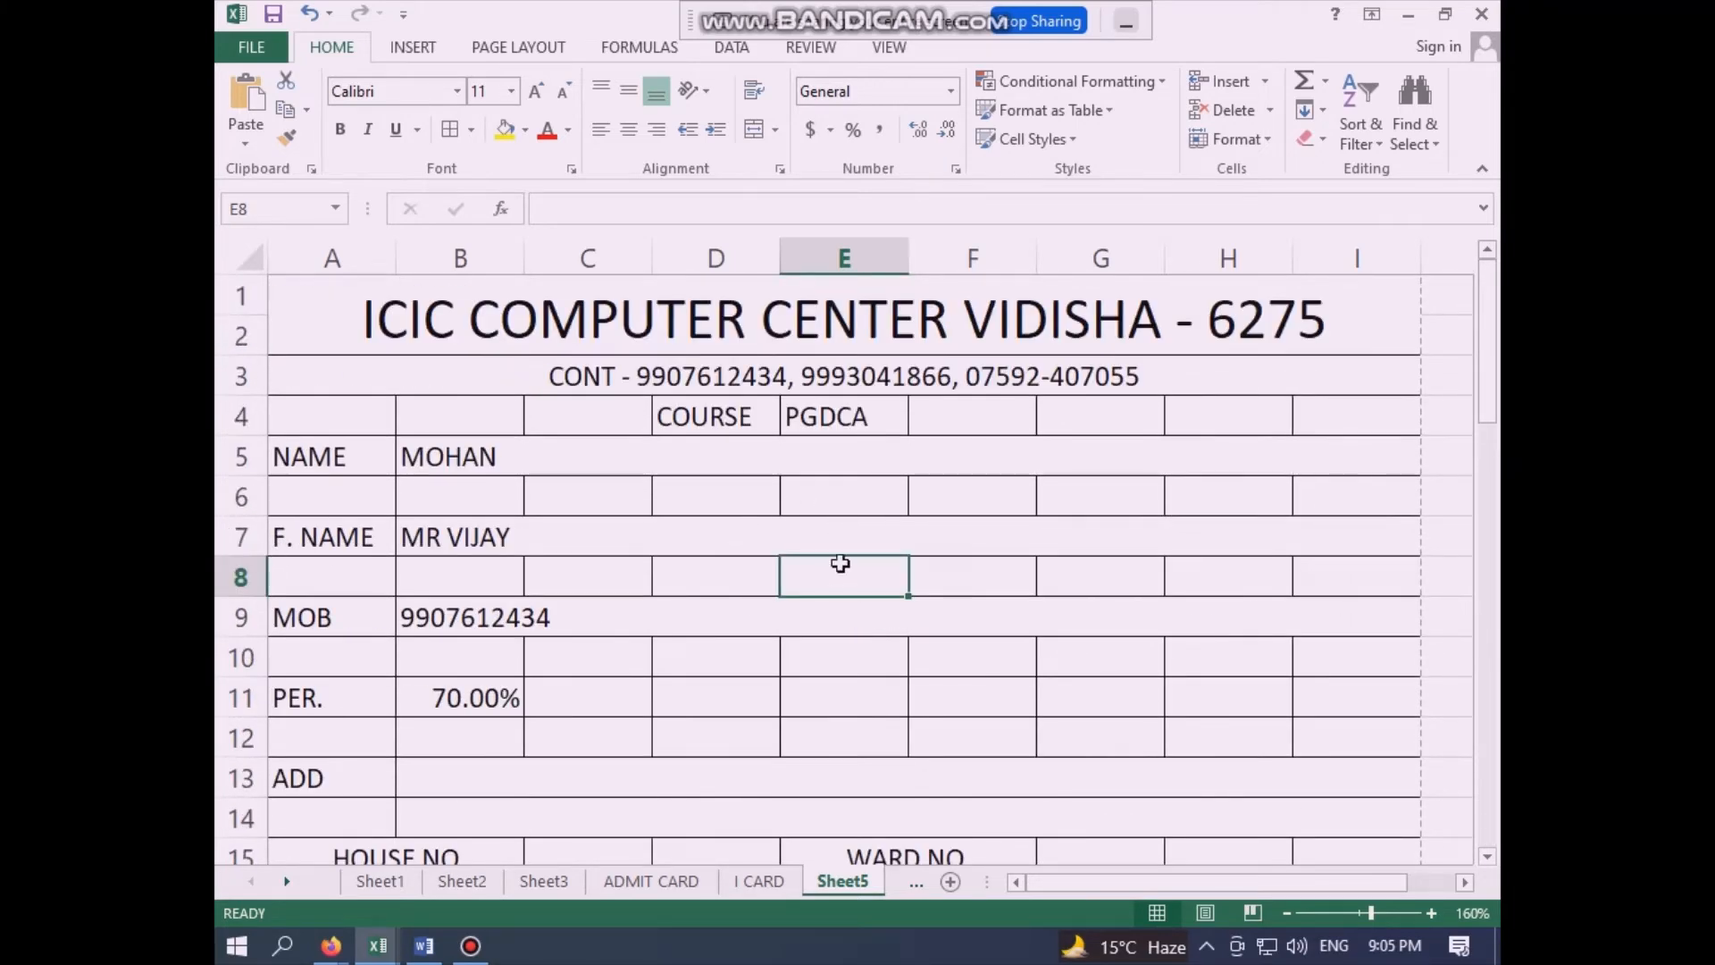
click(835, 600)
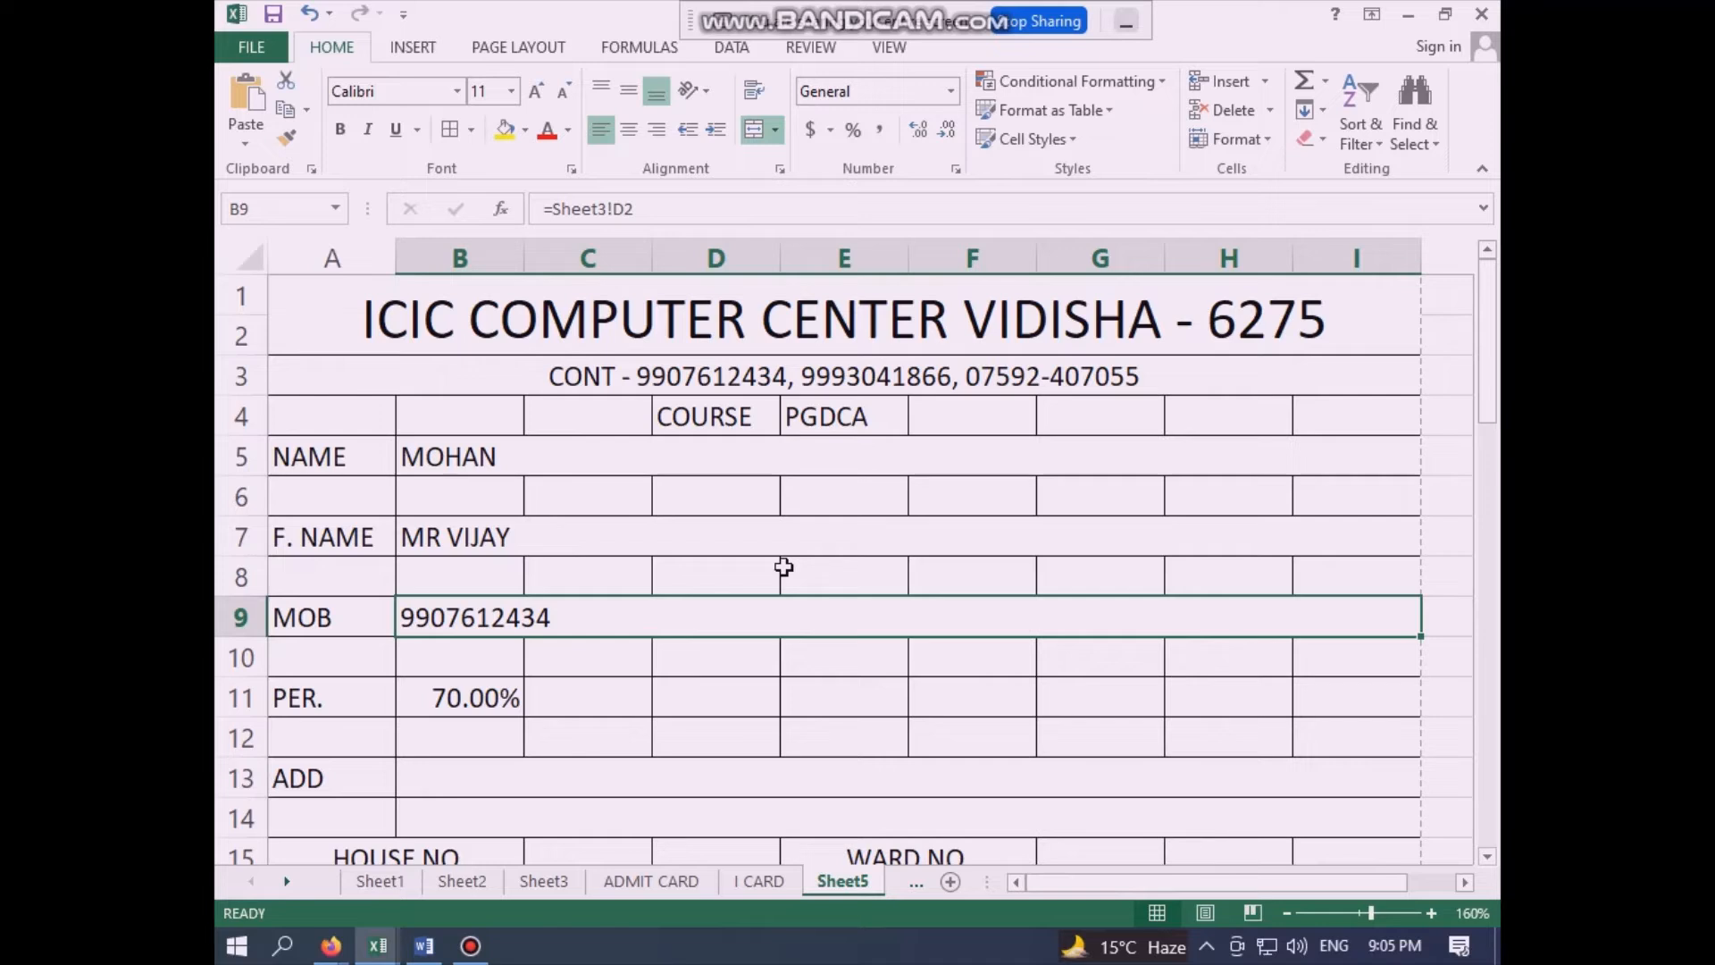
click(518, 318)
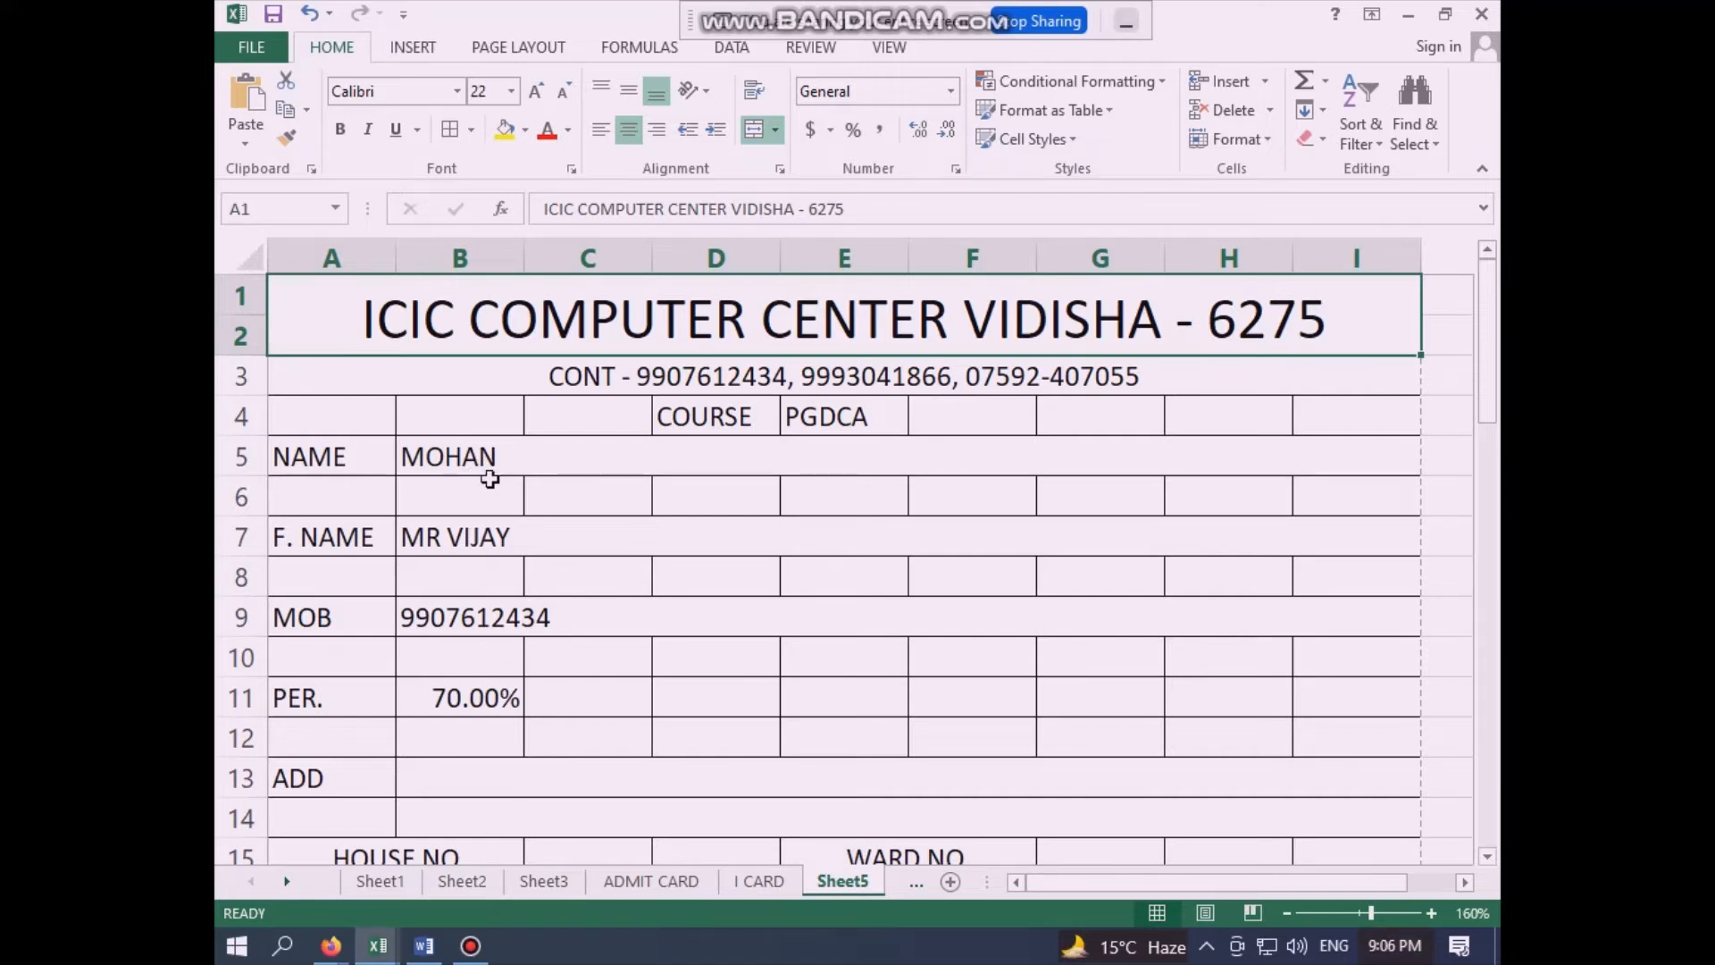
click(703, 660)
- Copy the student record in A4:F4 on Sheet2
click(545, 880)
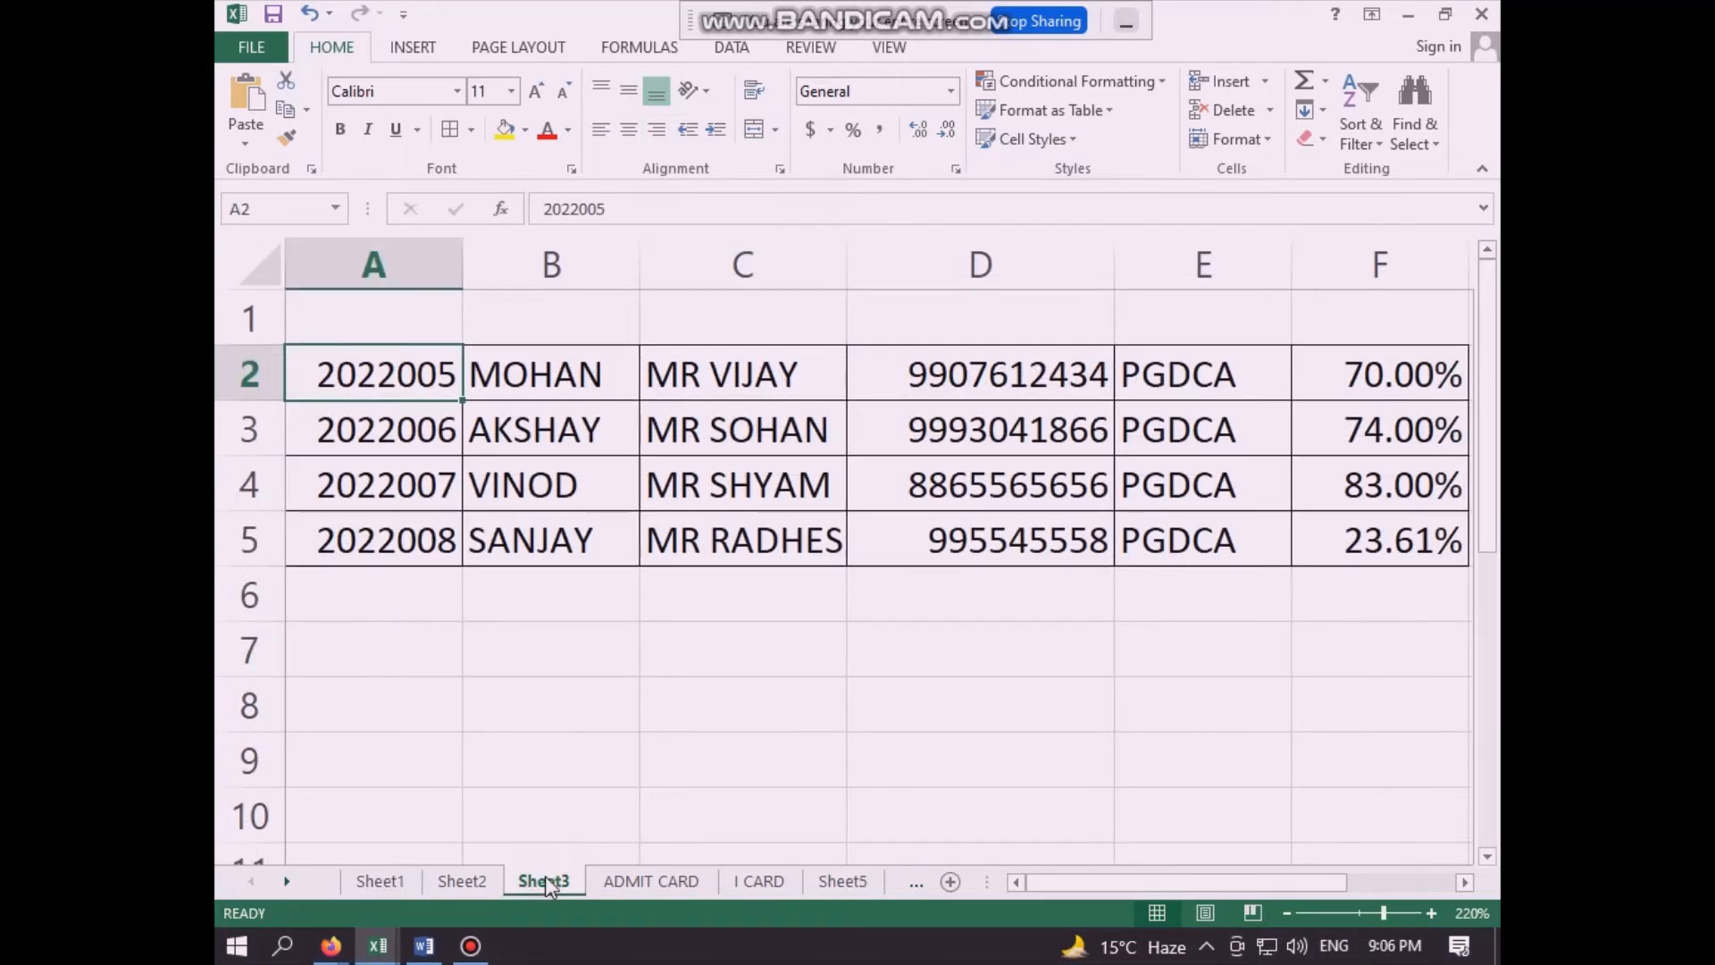
click(593, 773)
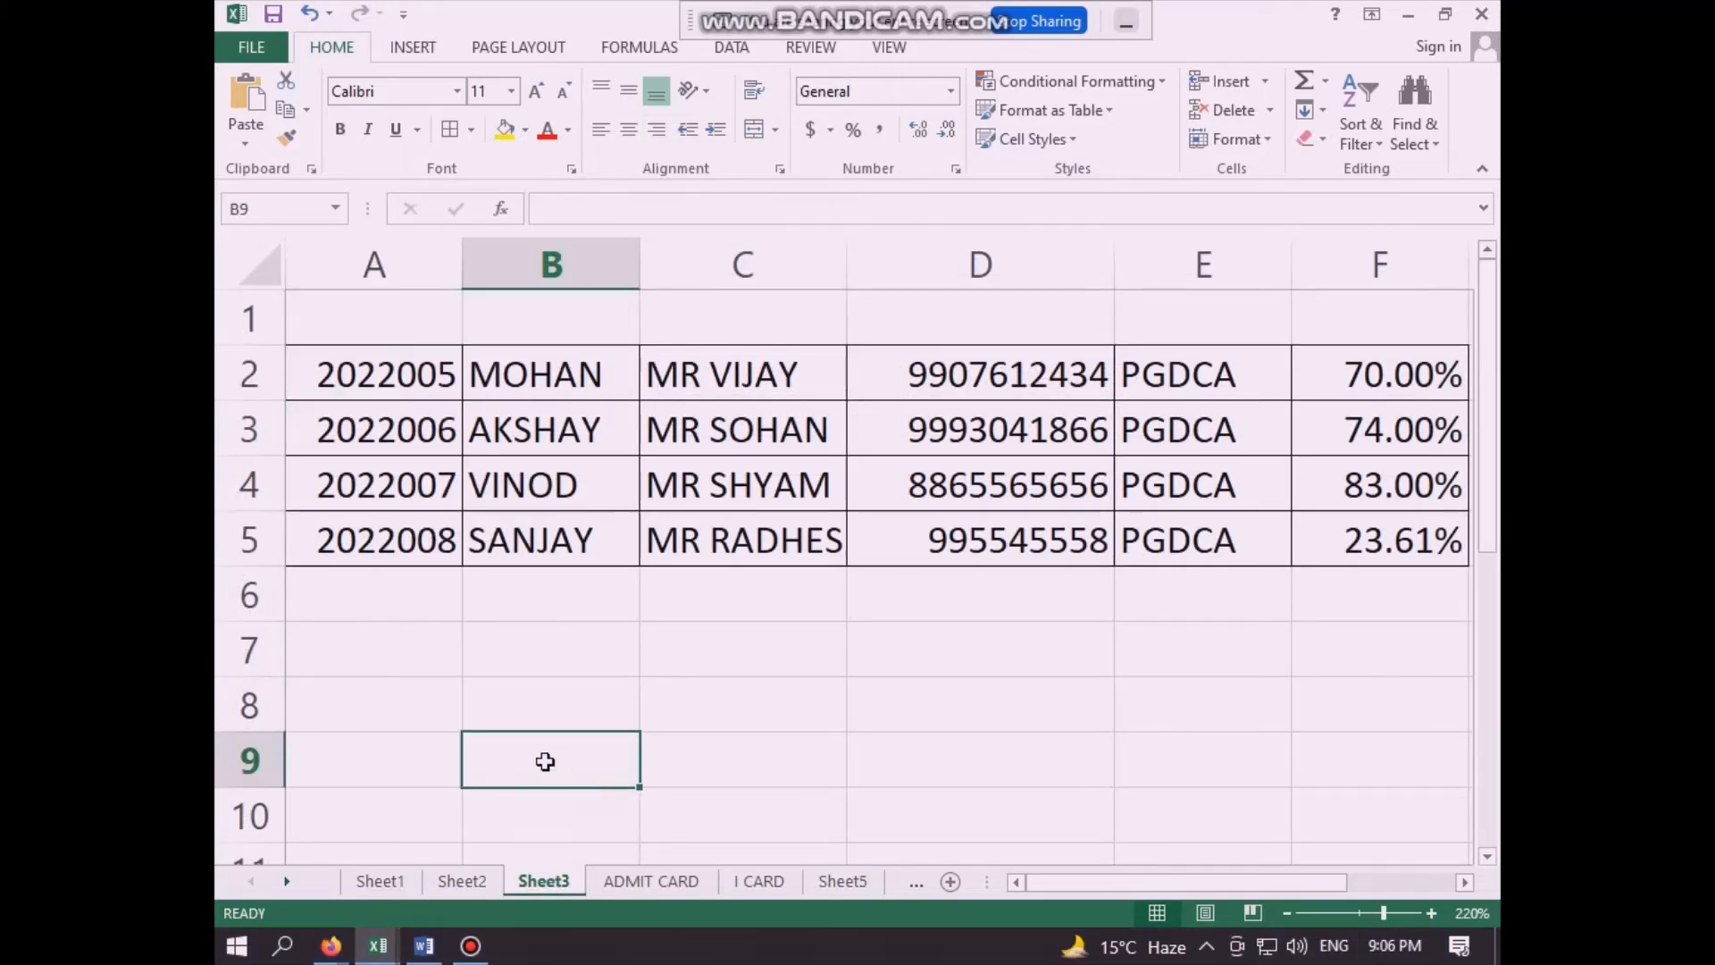
click(461, 879)
click(544, 661)
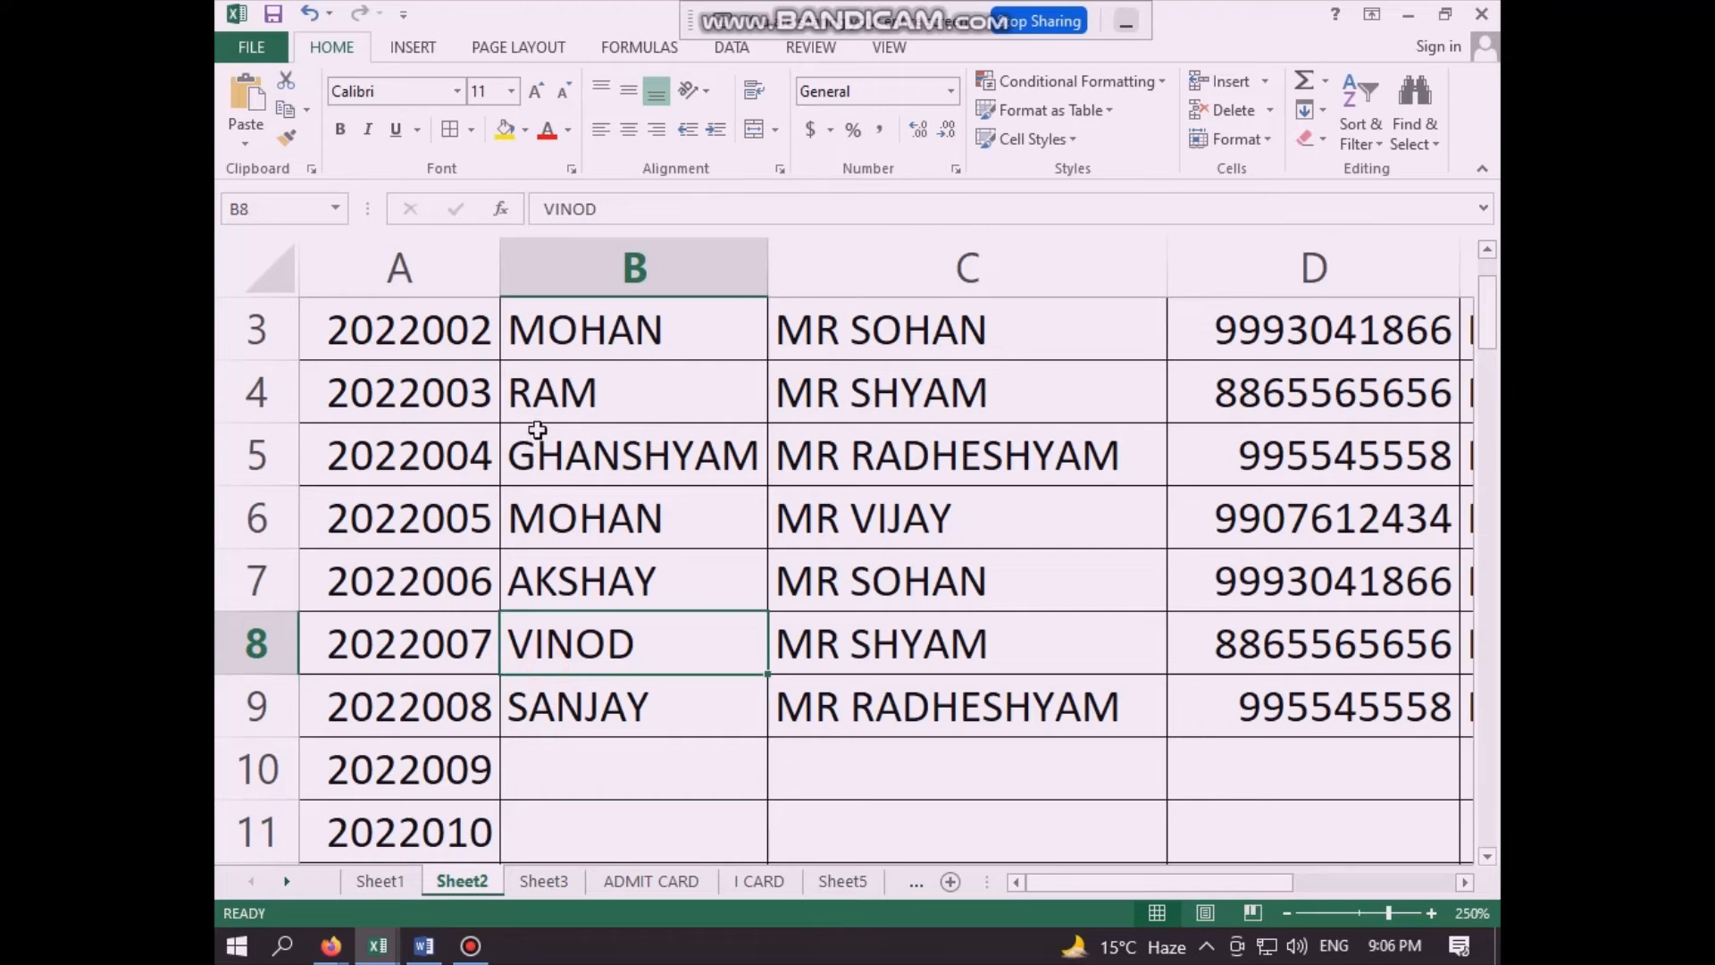
click(572, 398)
click(445, 396)
double_click(446, 396)
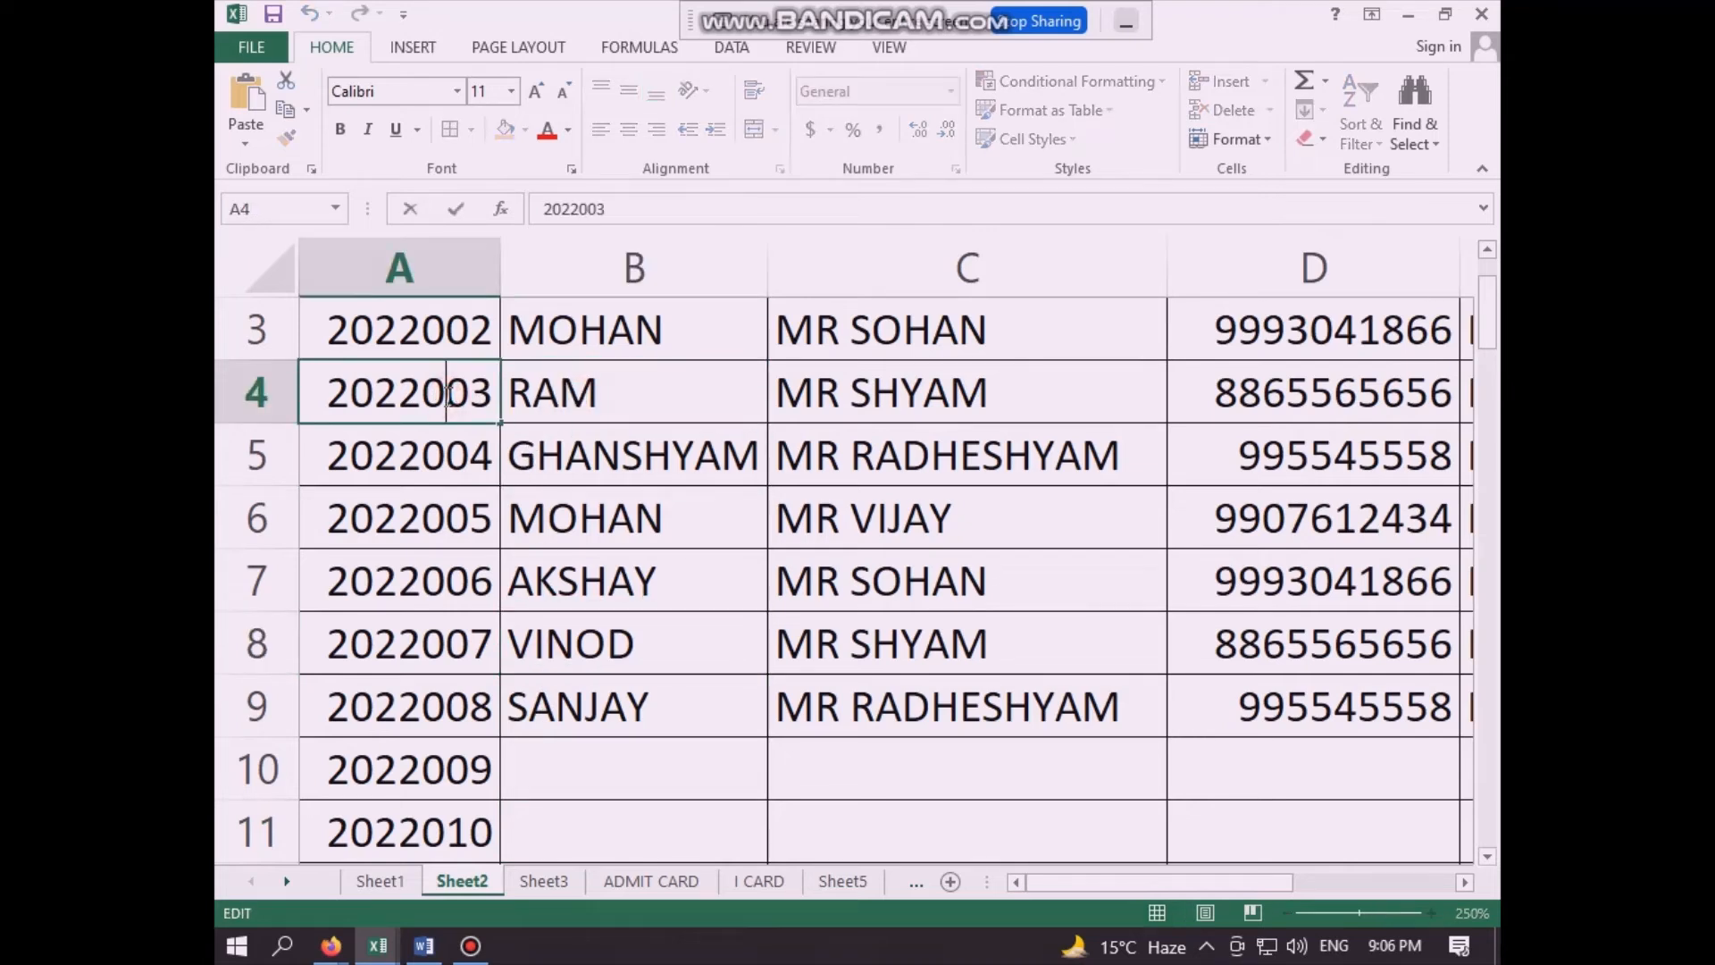
click(468, 524)
click(437, 393)
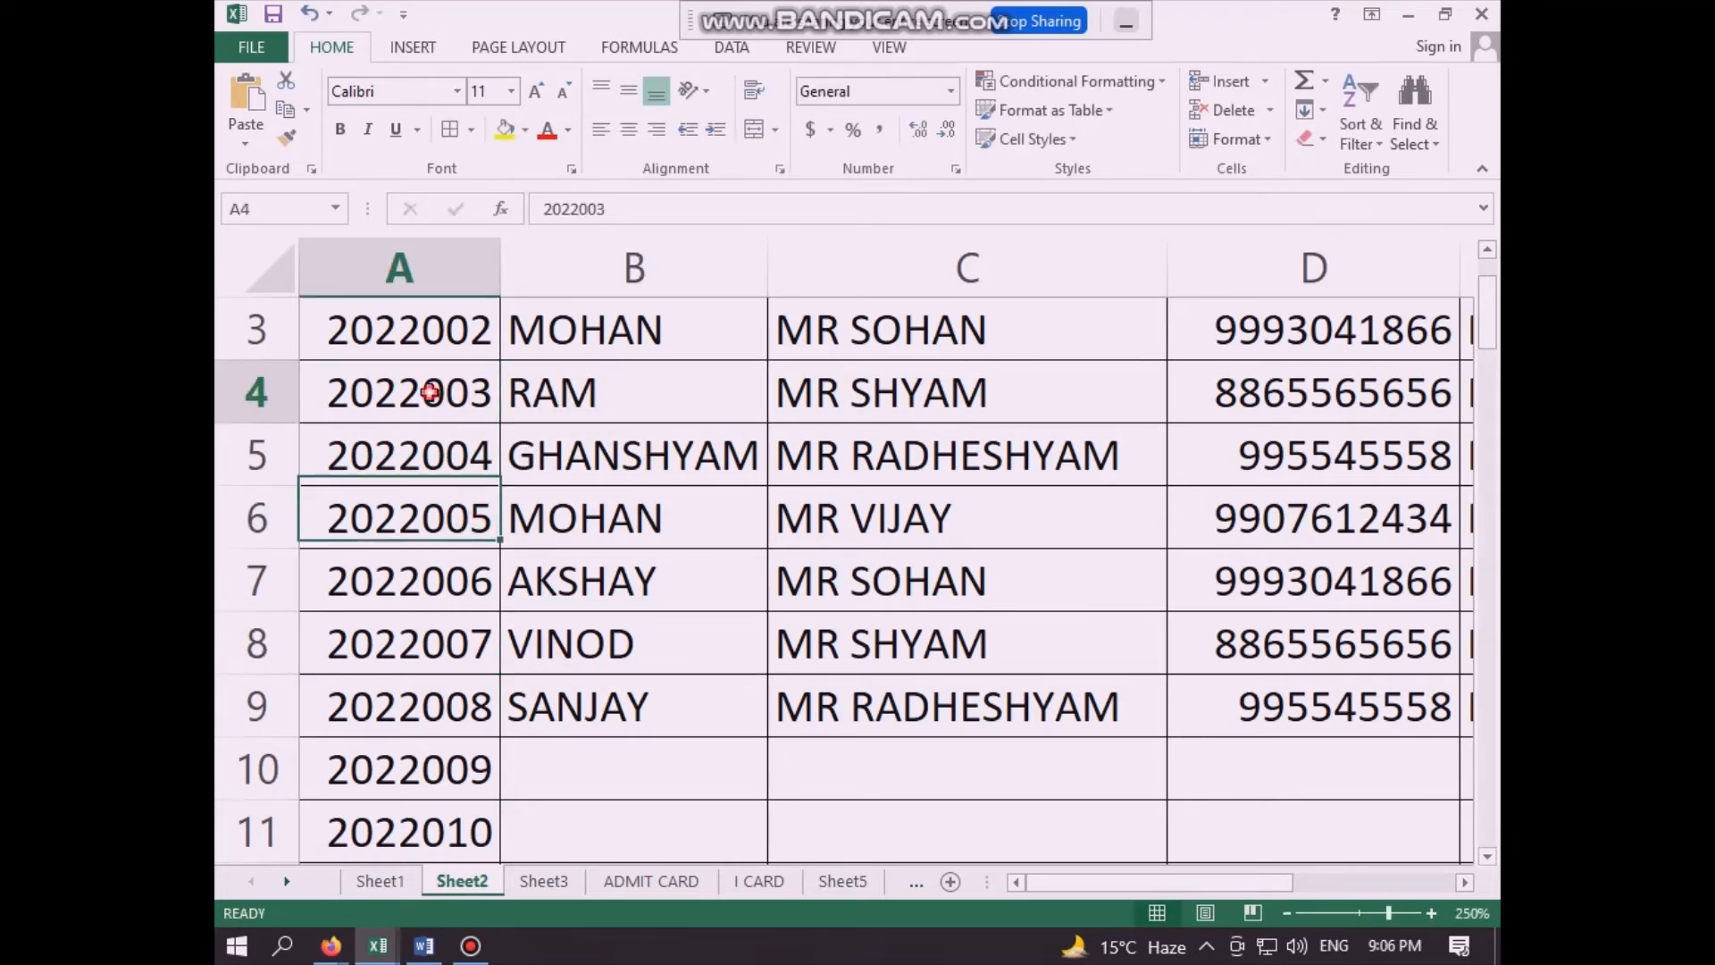
key(shift+Right)
key(shift+Right)
key(shift+Right)
key(shift+Right)
key(shift+Right)
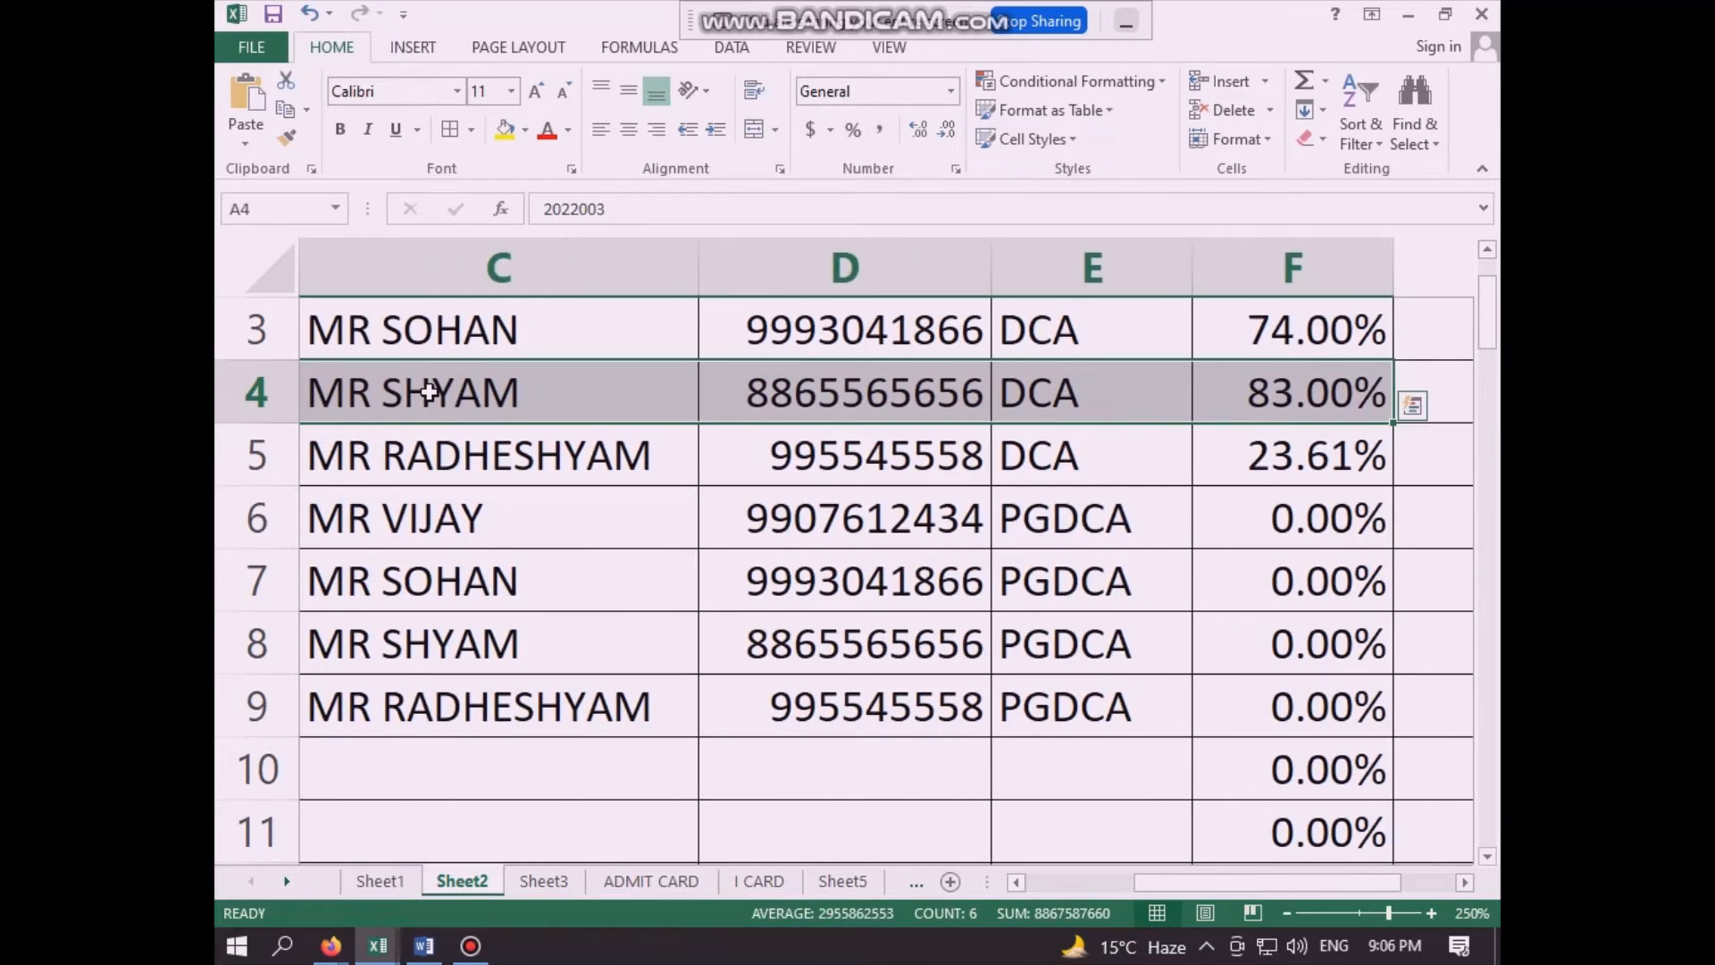
key(ctrl+c)
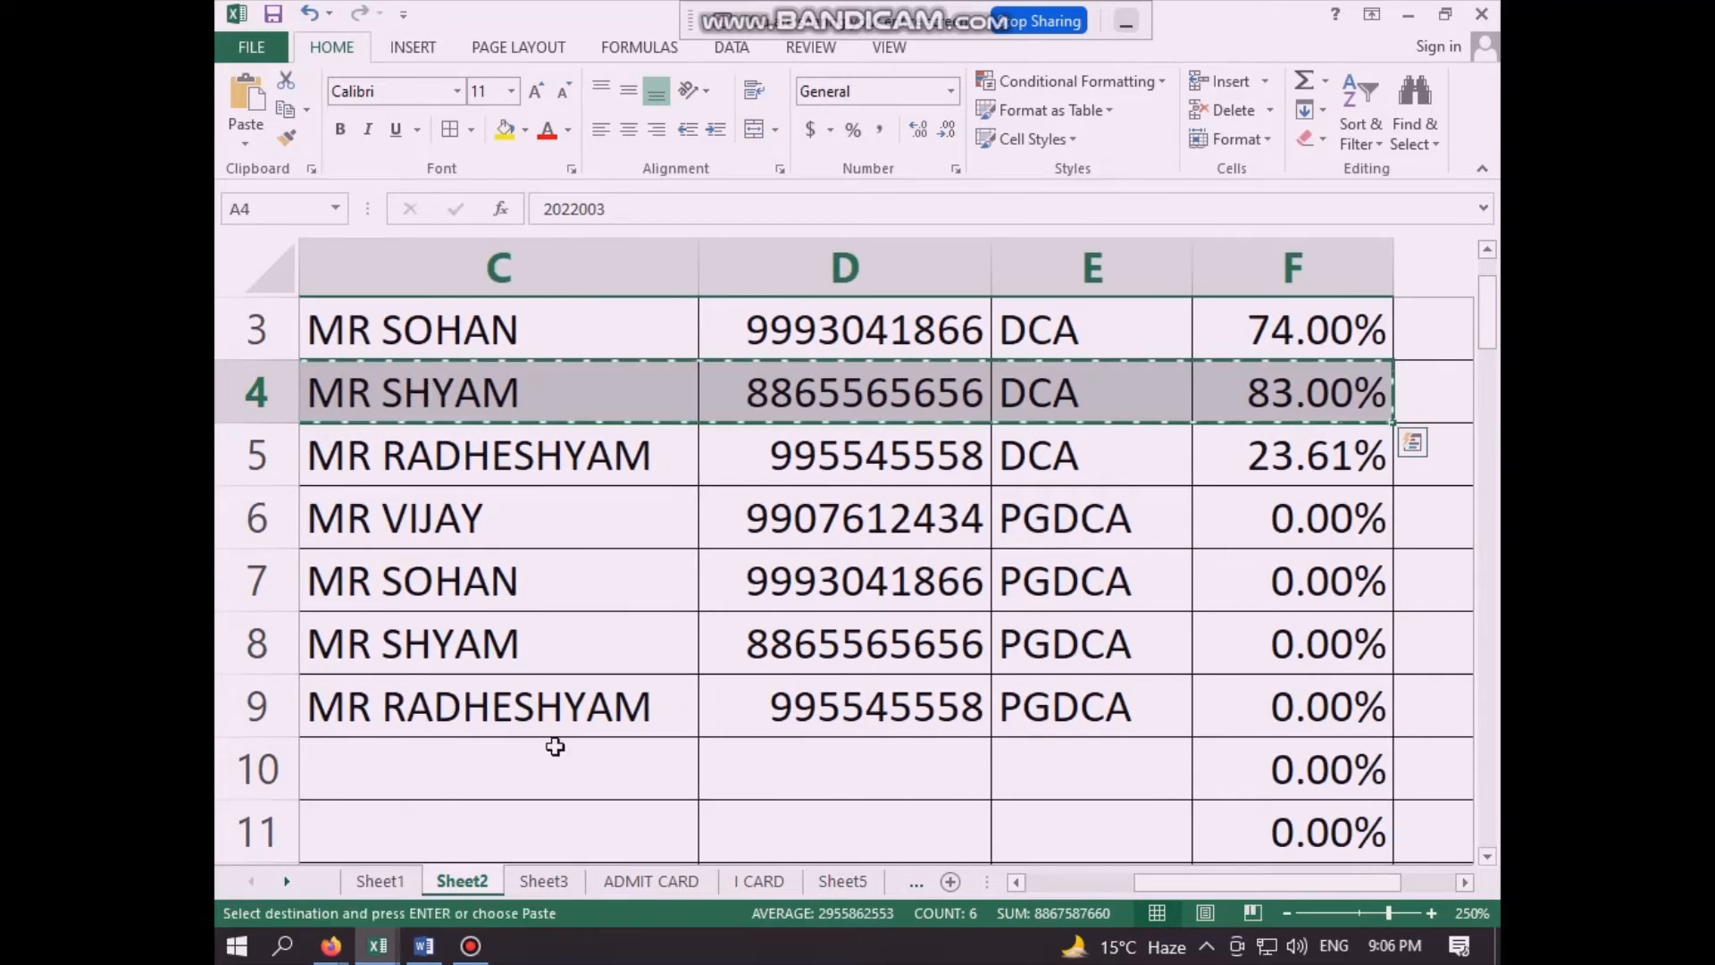
- Paste the copied student record over row 2 of Sheet3, starting at cell A2
click(540, 881)
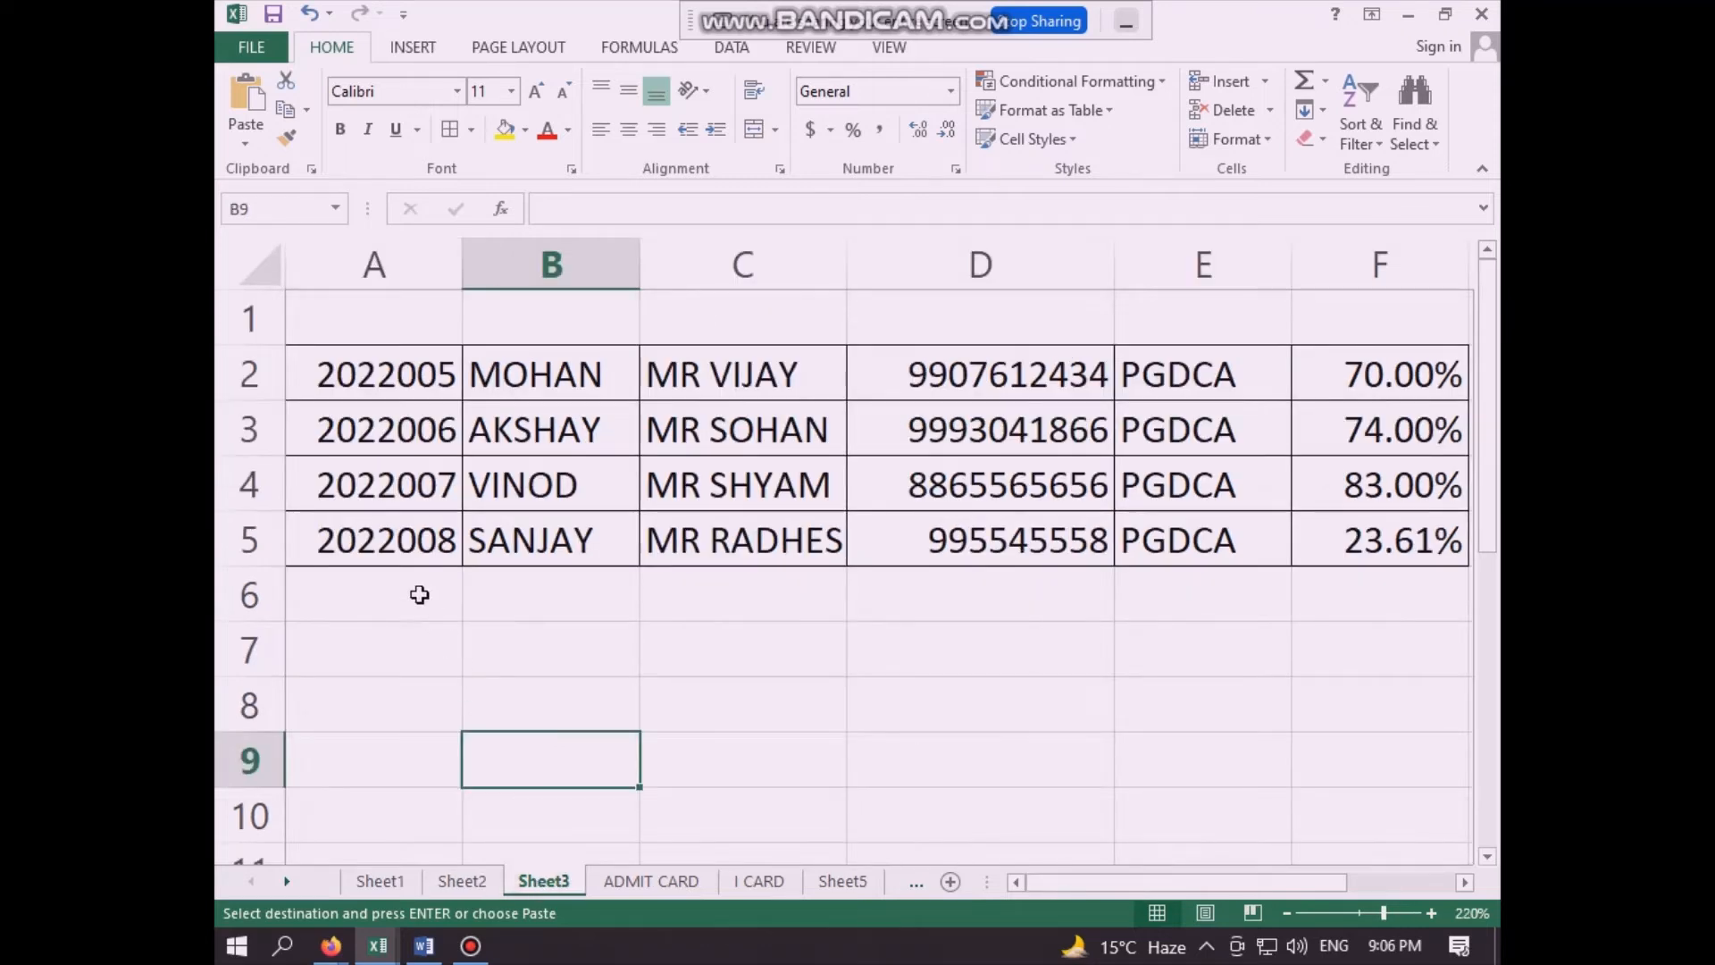
click(366, 384)
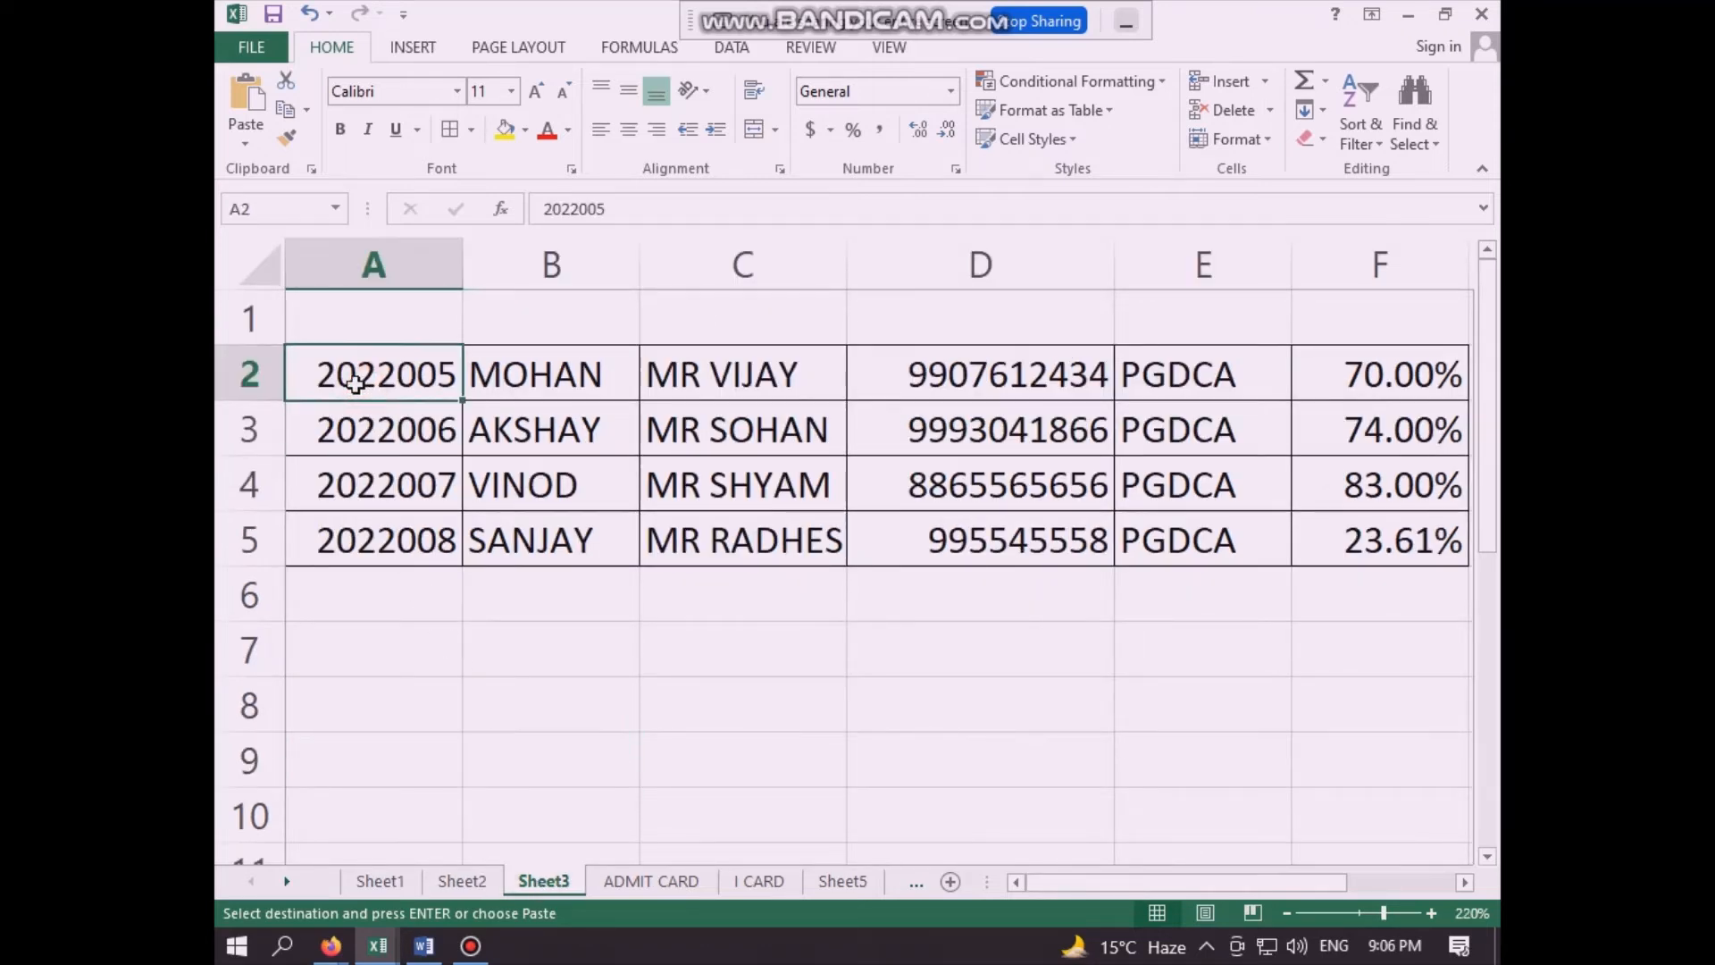
key(ctrl+v)
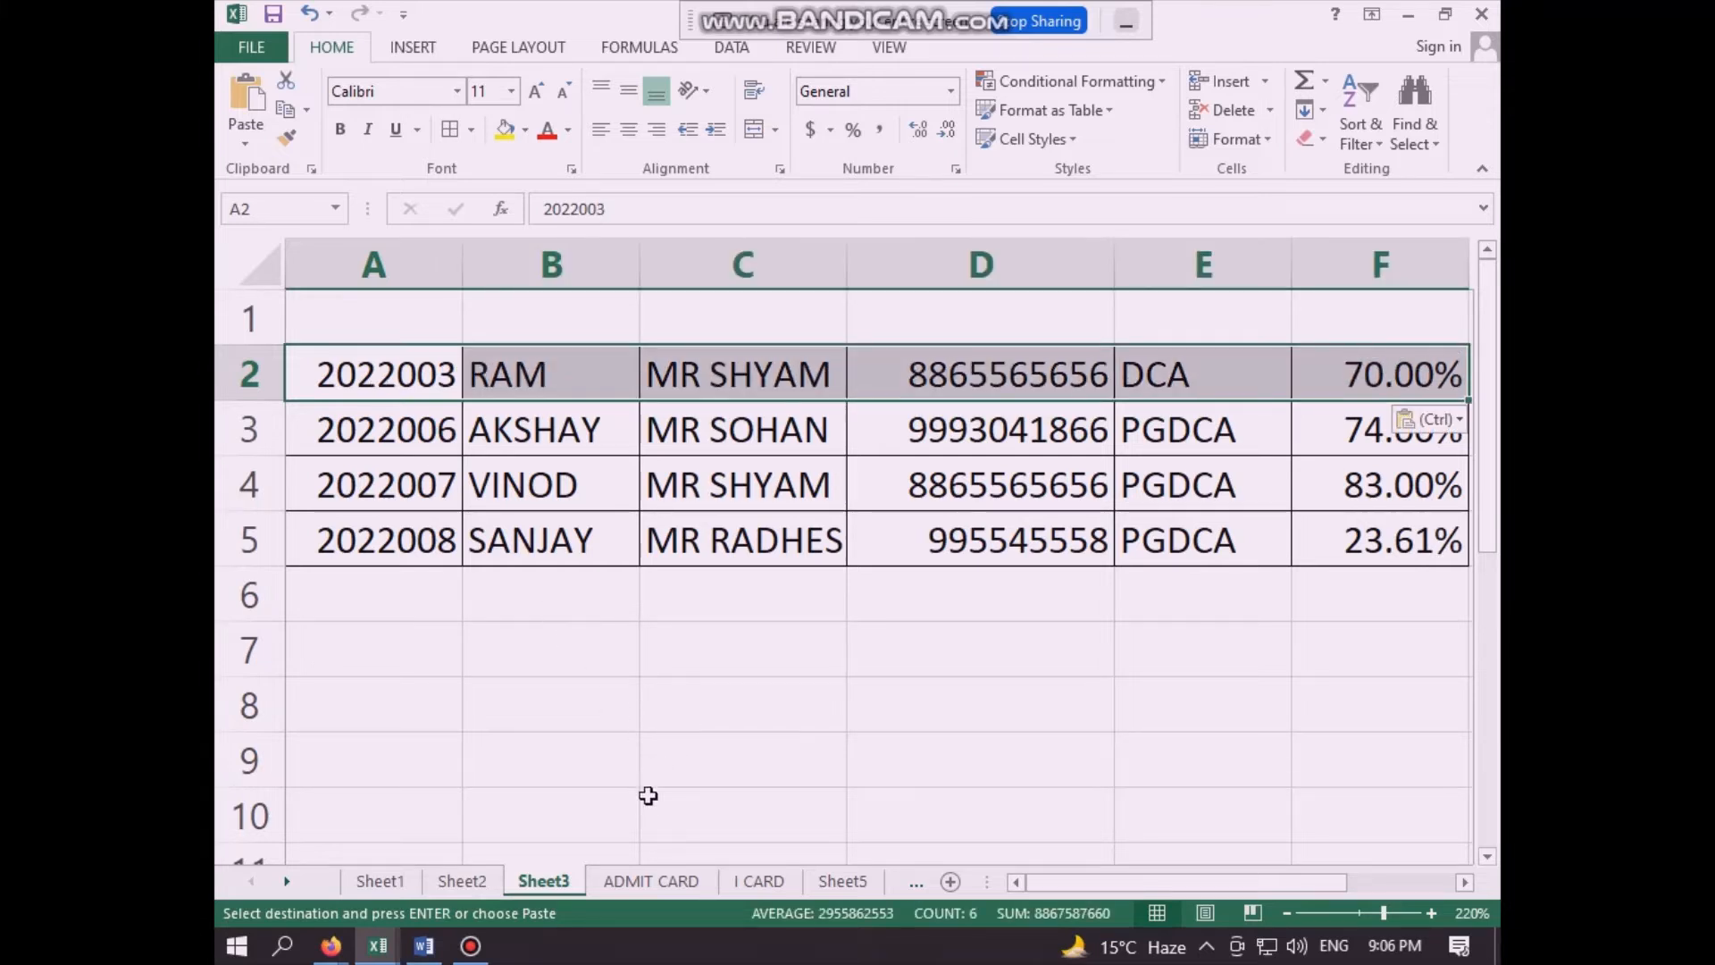
- Check the linked course, name, father's name, mobile and percentage fields on the Sheet5 I-card
click(840, 881)
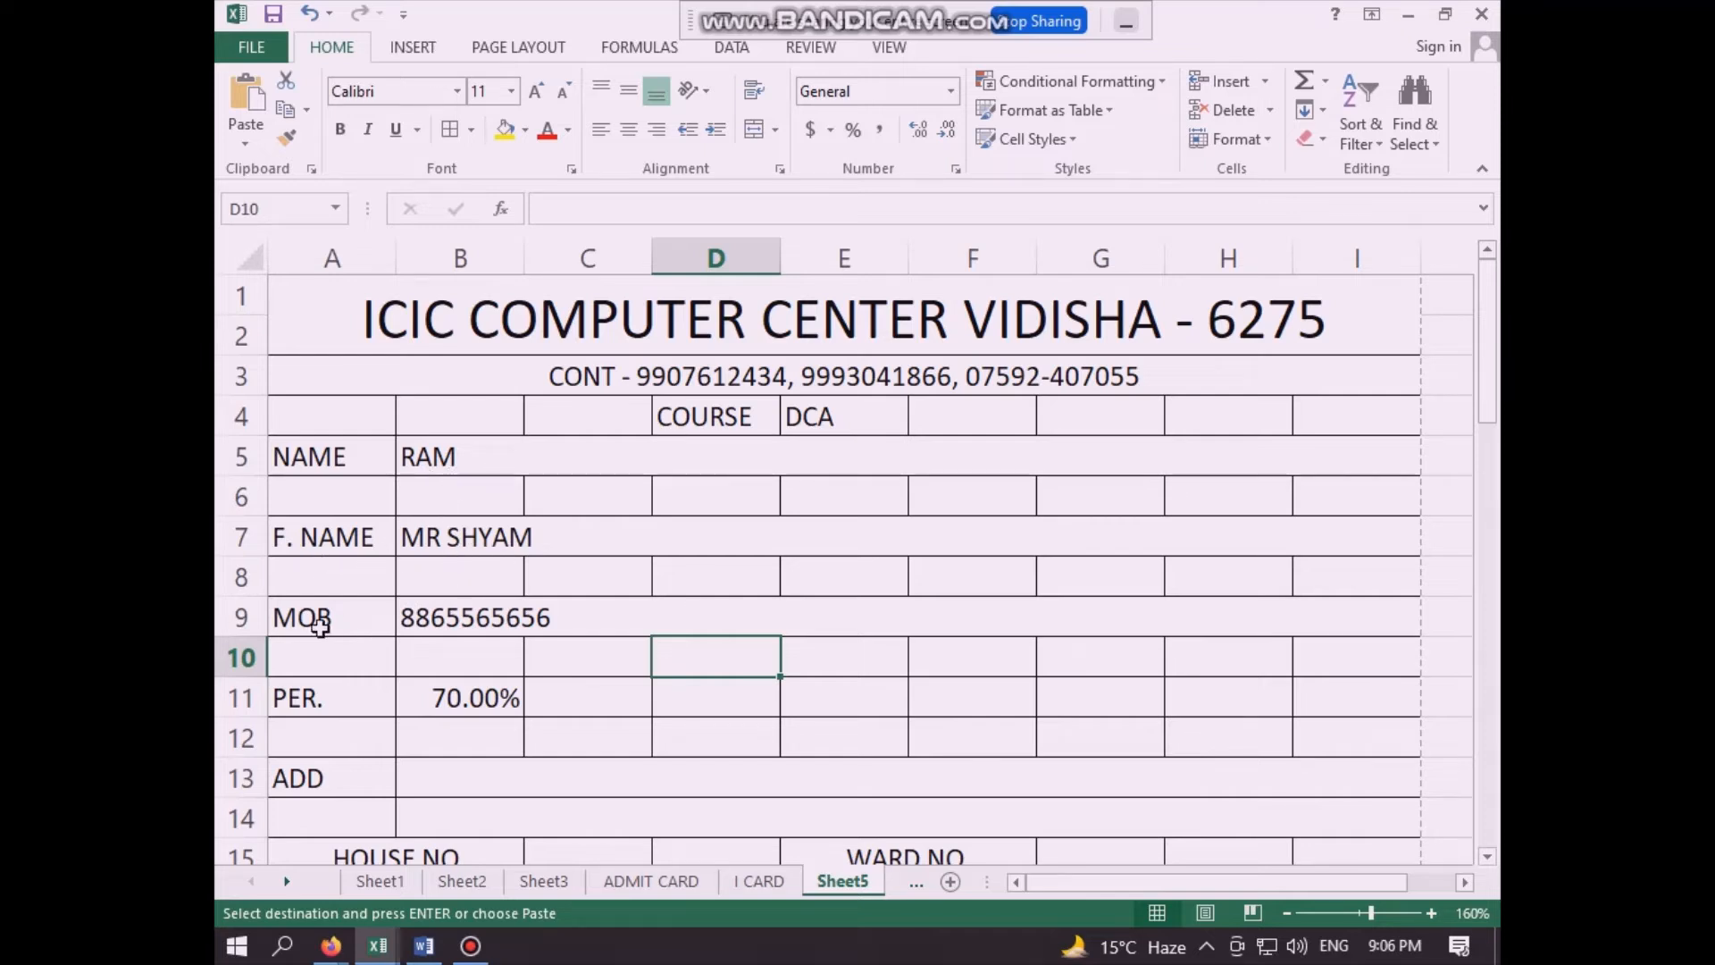
scroll(451, 730, down, 9)
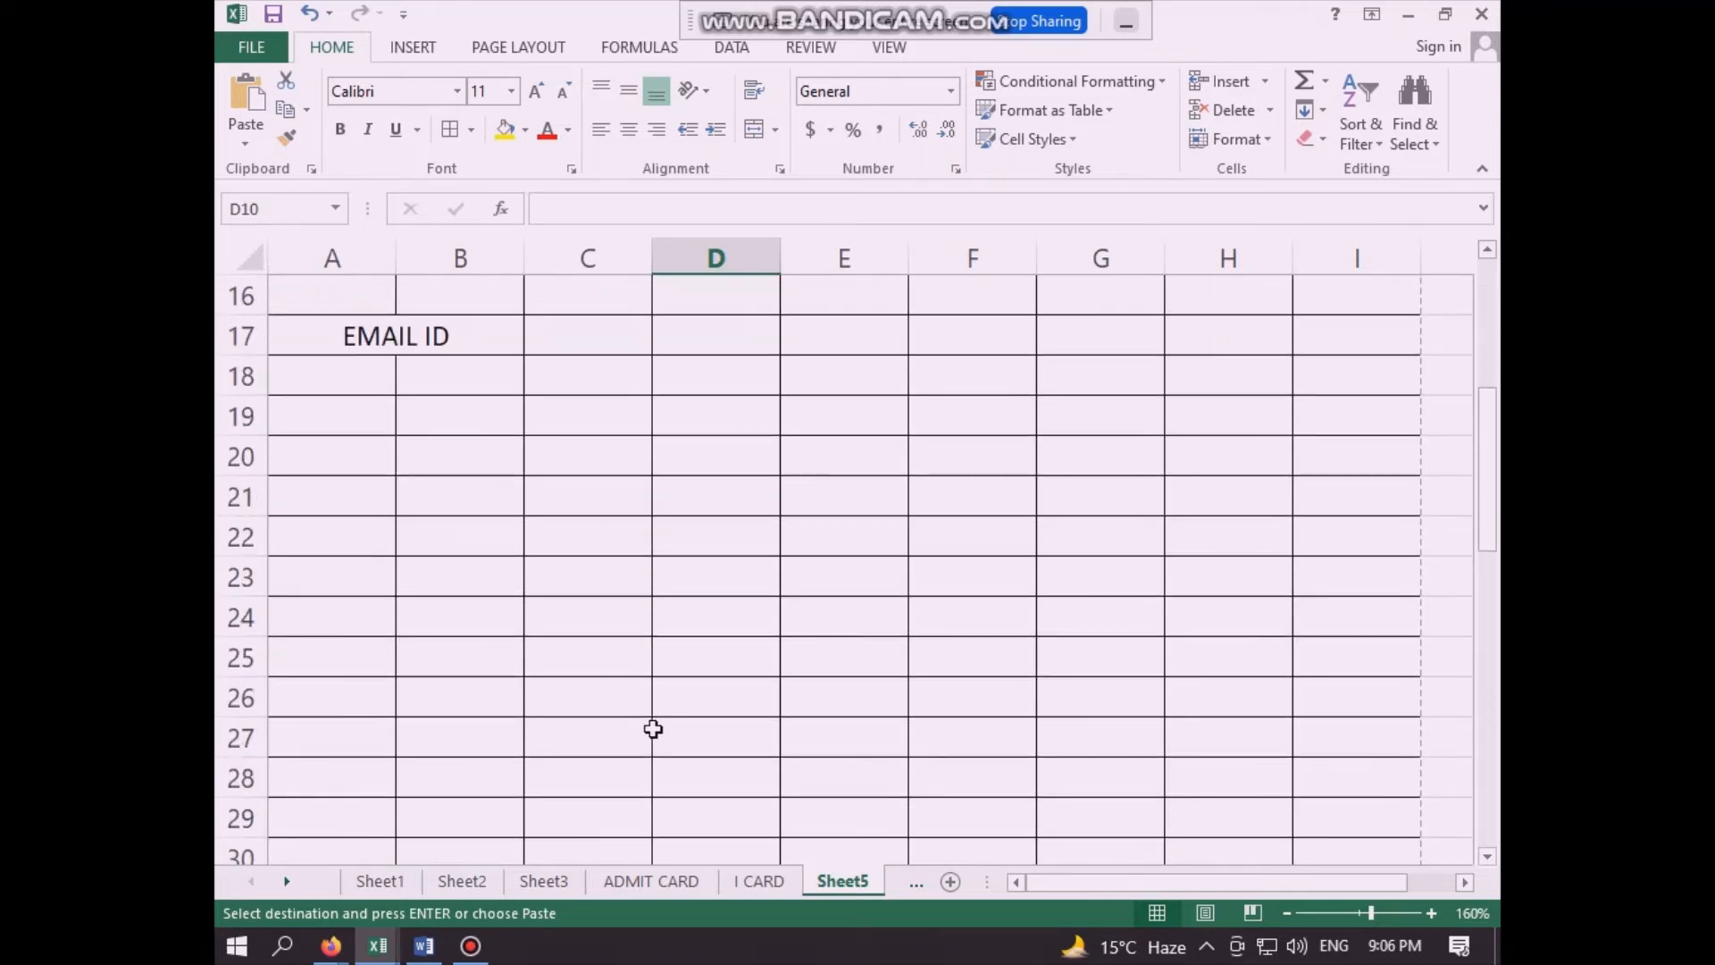
scroll(692, 723, up, 7)
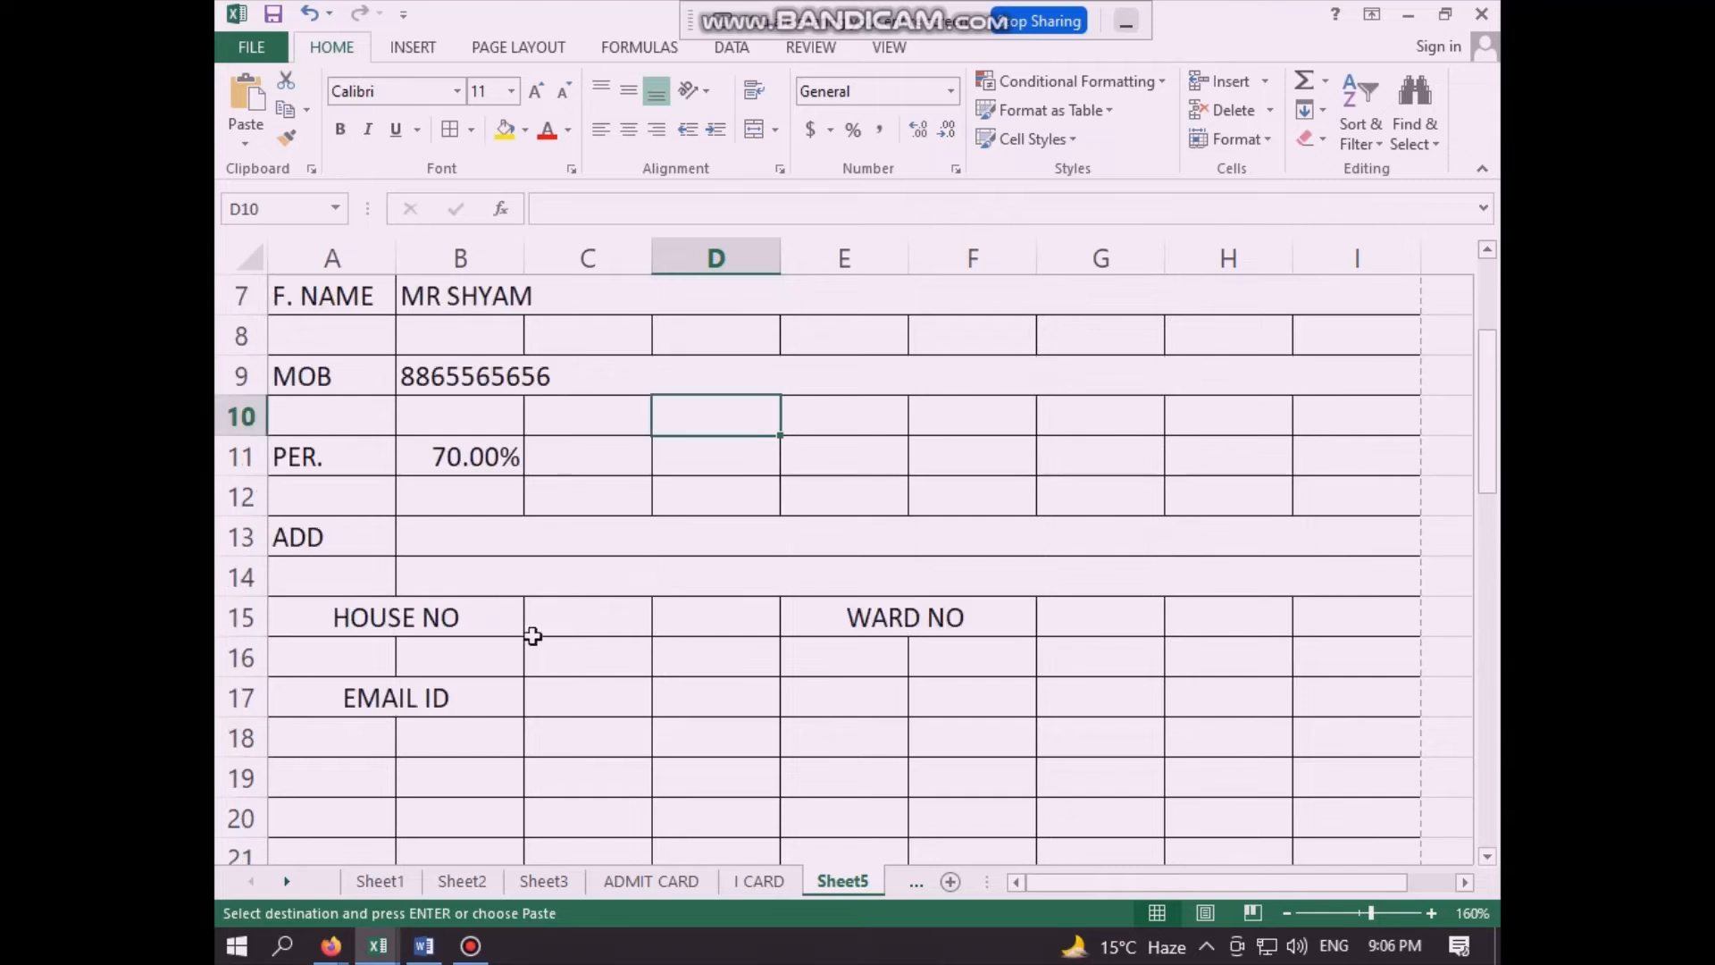
scroll(532, 629, up, 2)
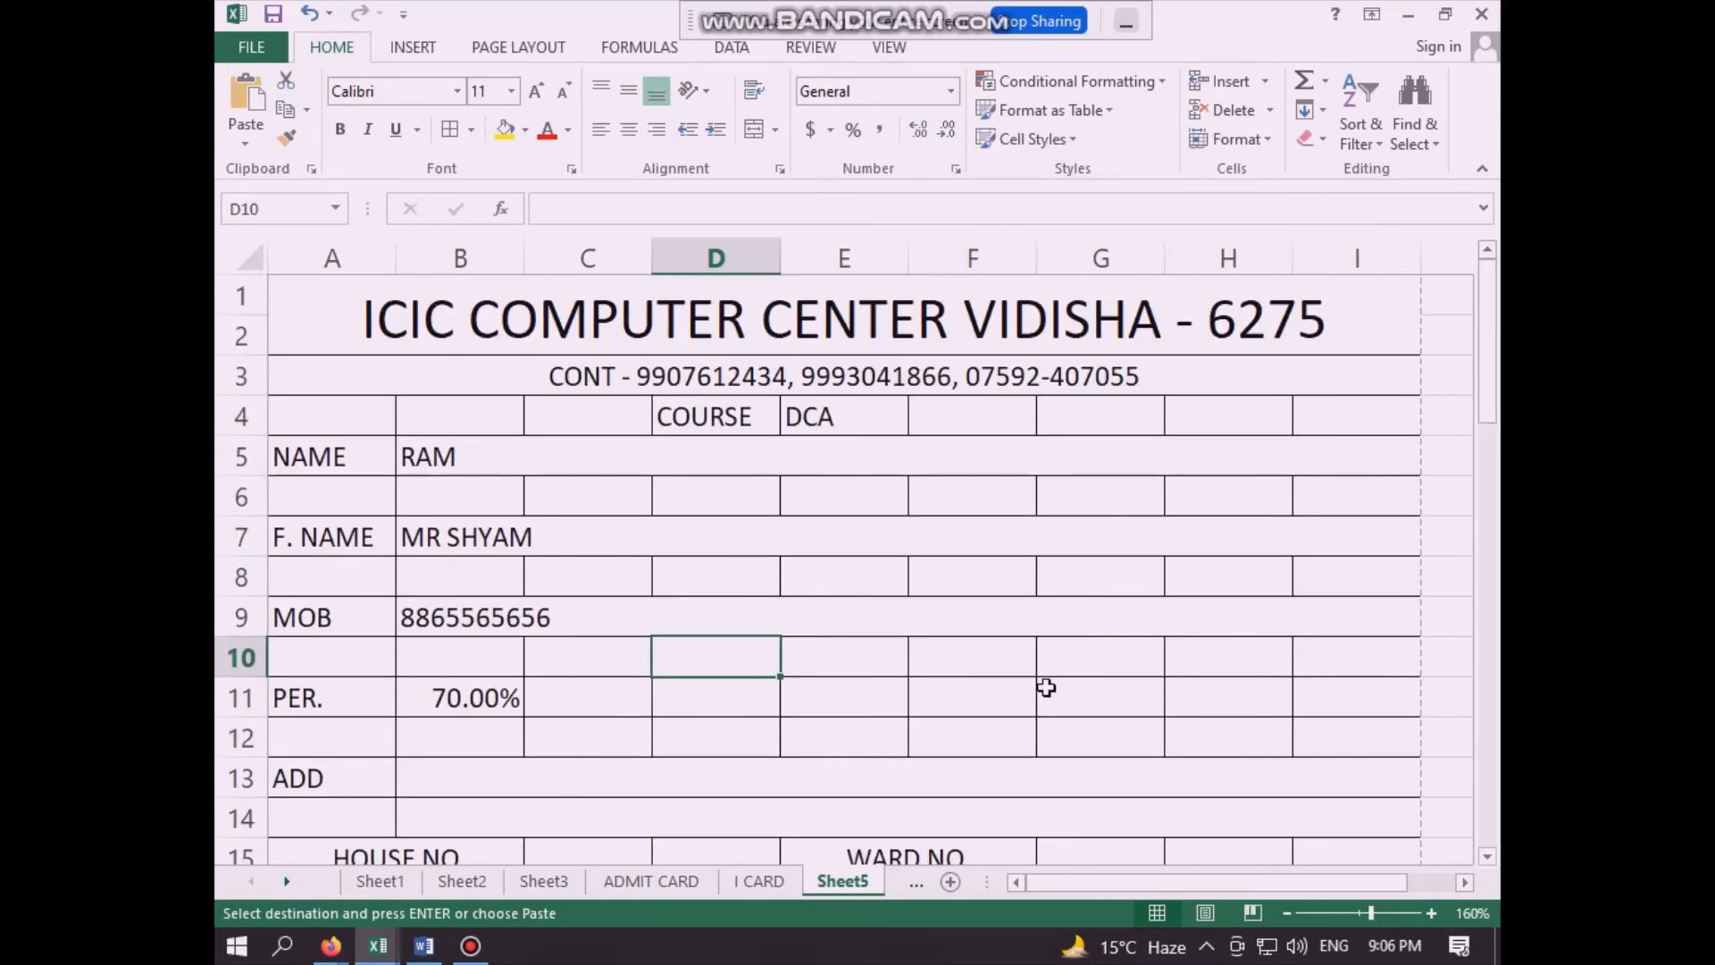
click(961, 702)
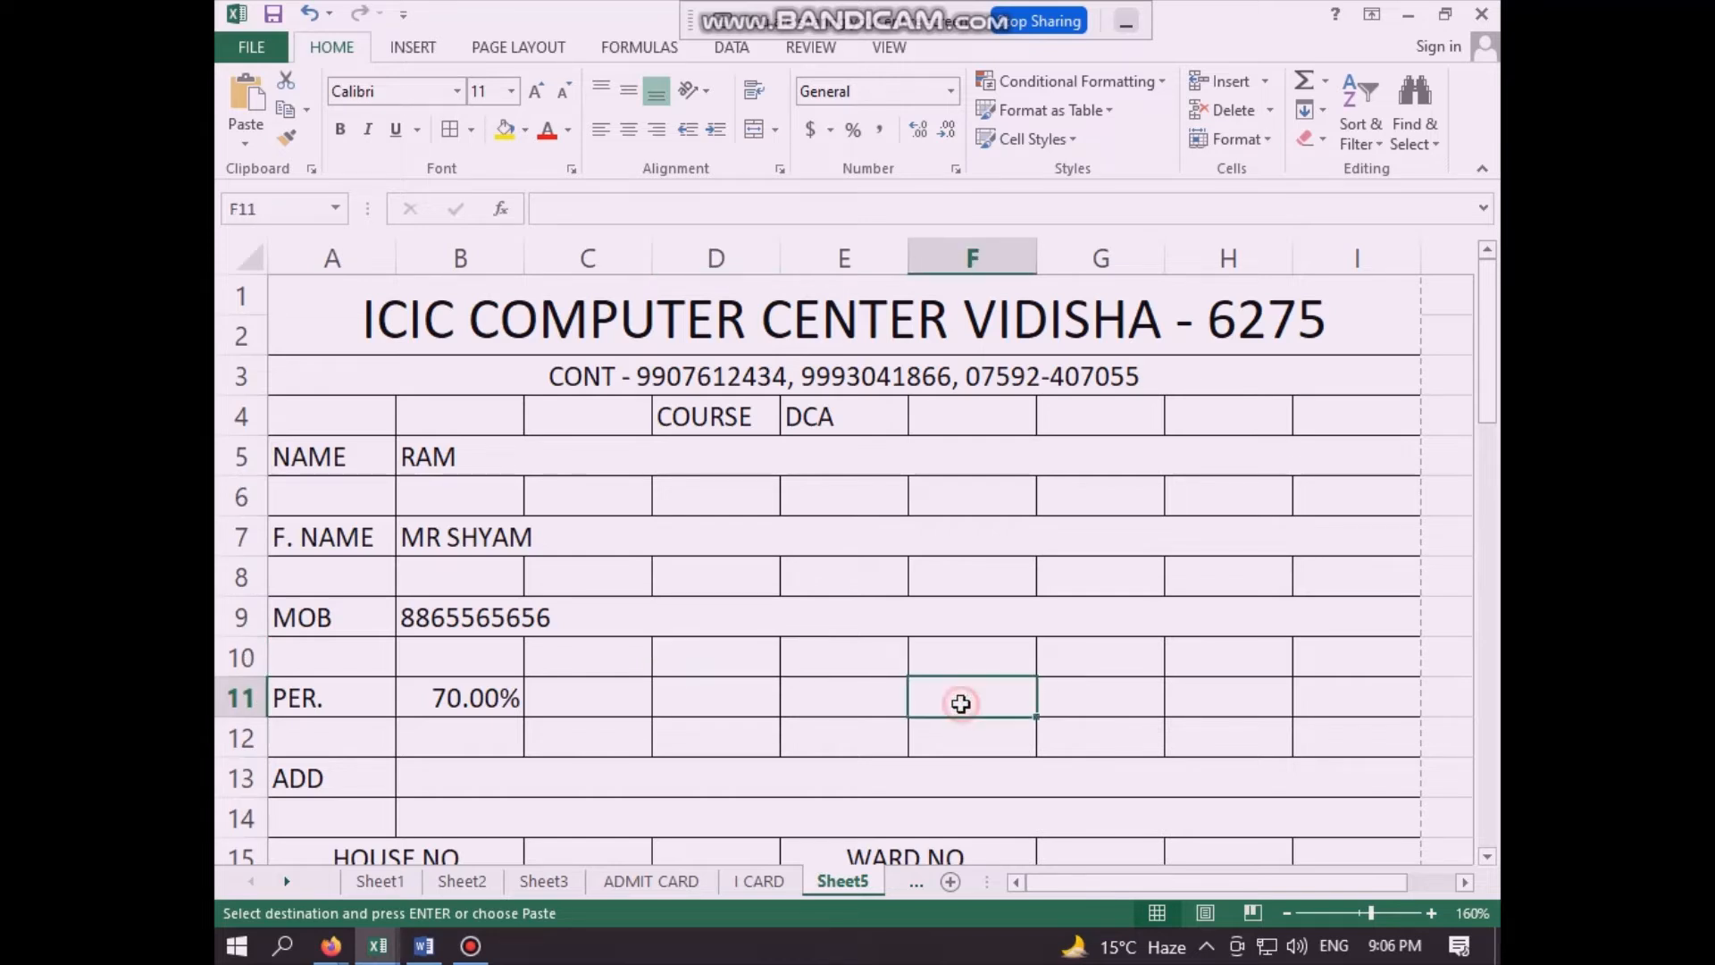
- Copy the whole I-card layout in A1:I50 on Sheet5
click(641, 309)
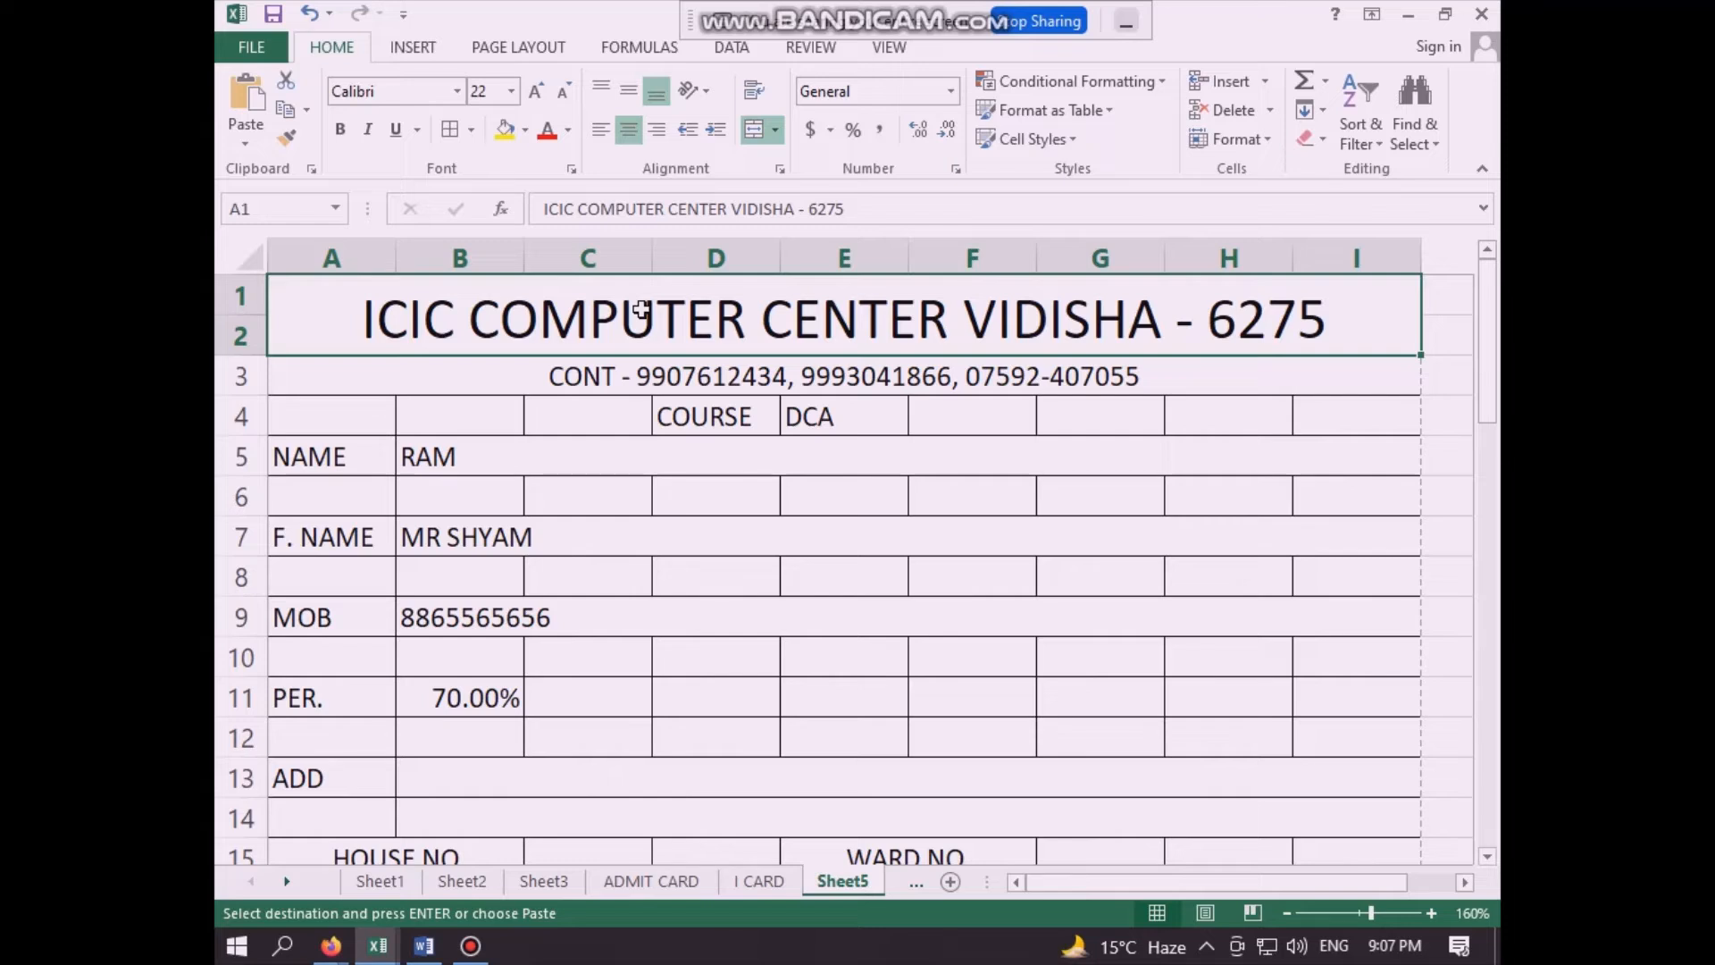
key(shift+Down)
key(shift+Down)
key(shift+Down)
key(shift+Down)
key(shift+Down)
key(shift+Down)
key(shift+Down)
key(shift+Down)
key(shift+Down)
key(shift+Down)
key(shift+Down)
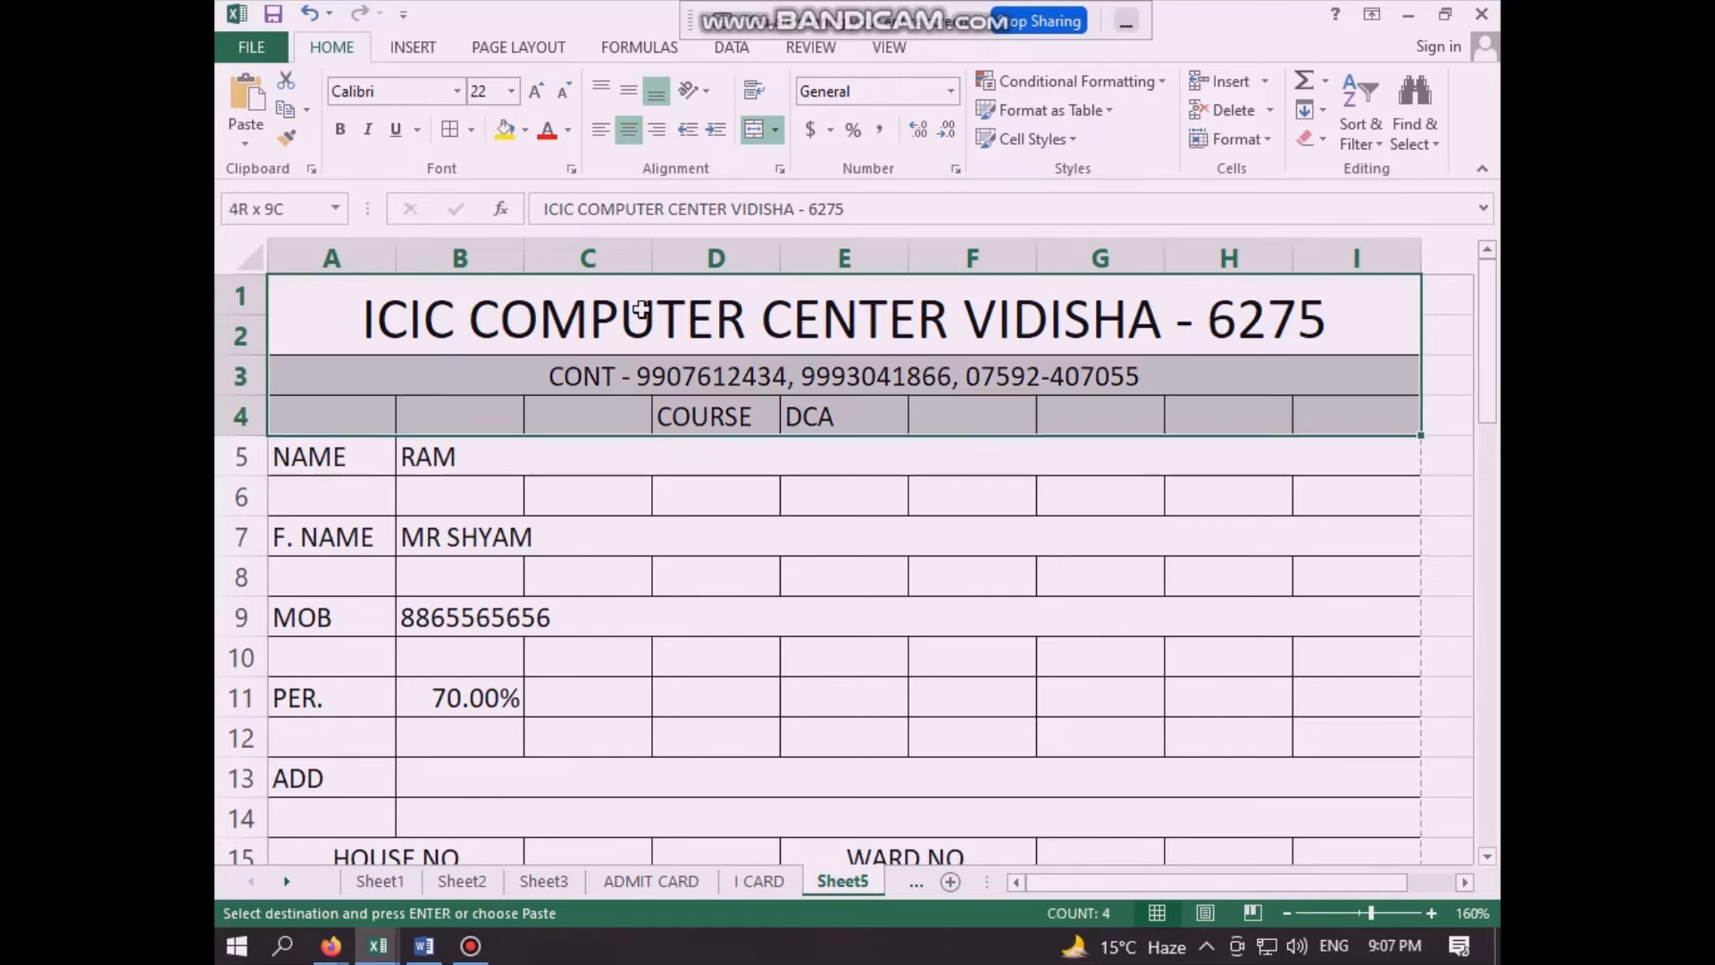
key(shift+Down)
key(shift+Down)
key(shift+Down)
key(shift+Down)
key(shift+Down)
key(shift+Down)
key(shift+Down)
key(shift+Down)
key(shift+Down)
key(shift+Down)
key(shift+Down)
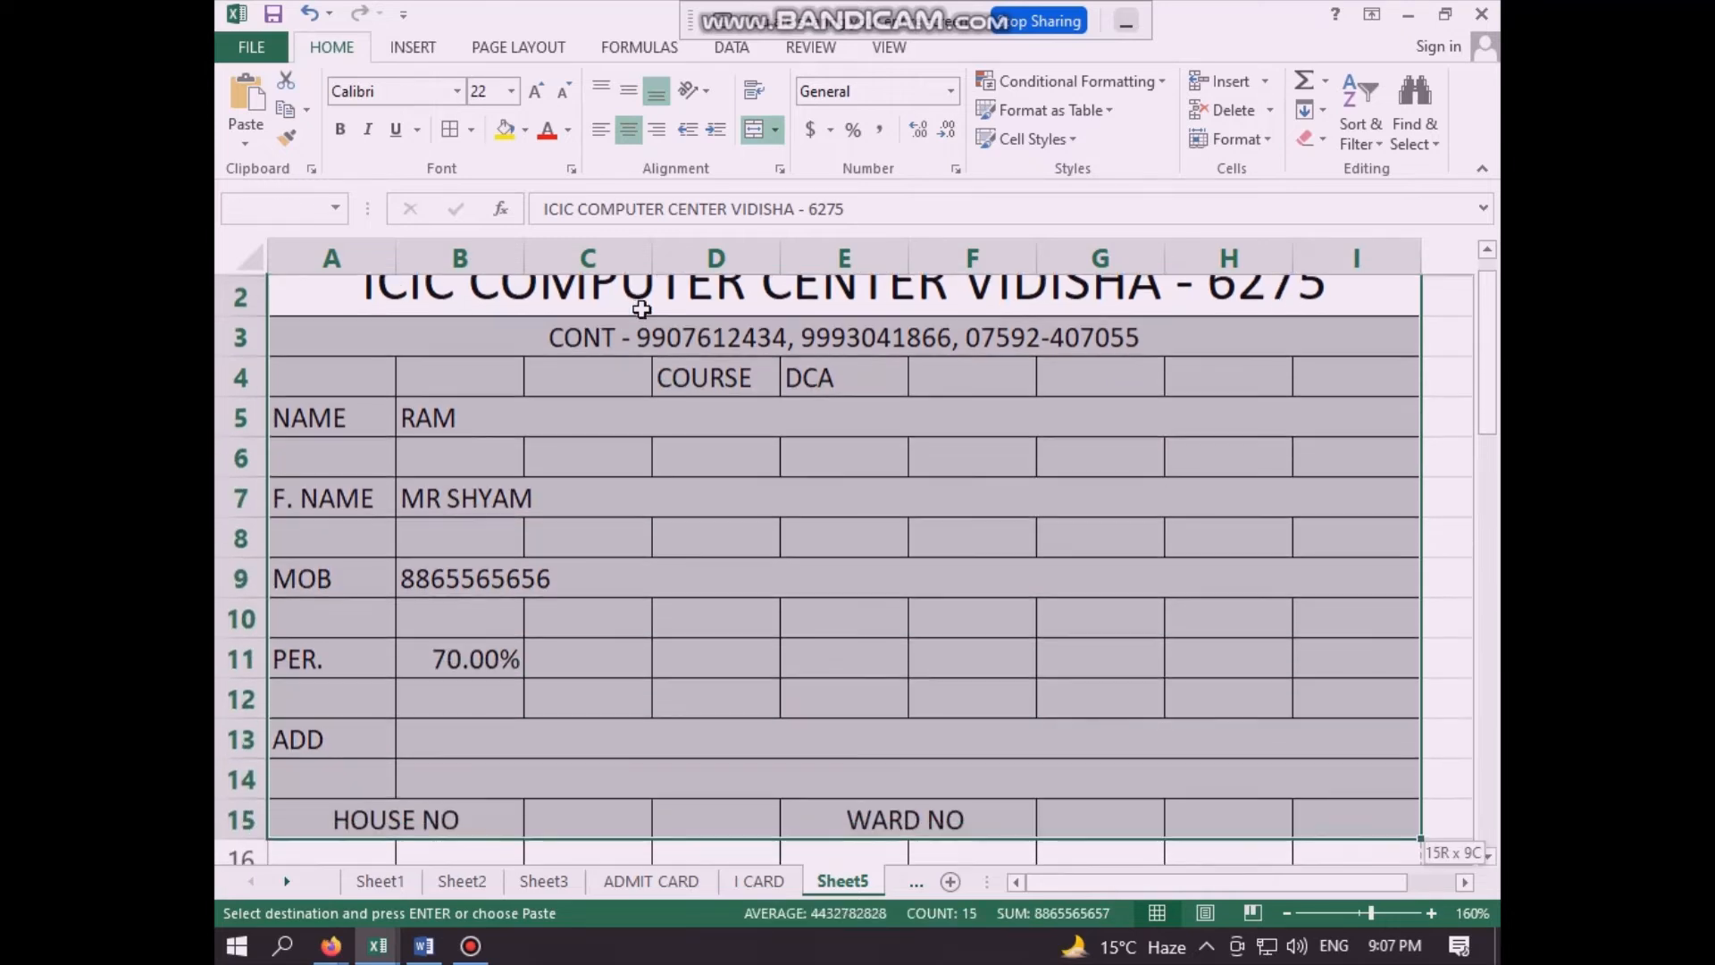
key(shift+Down)
key(shift+Down)
key(shift+Down)
key(shift+Down)
key(shift+Down)
key(shift+Down)
key(shift+Down)
key(shift+Down)
key(shift+Down)
key(shift+Down)
key(shift+Down)
key(shift+Down)
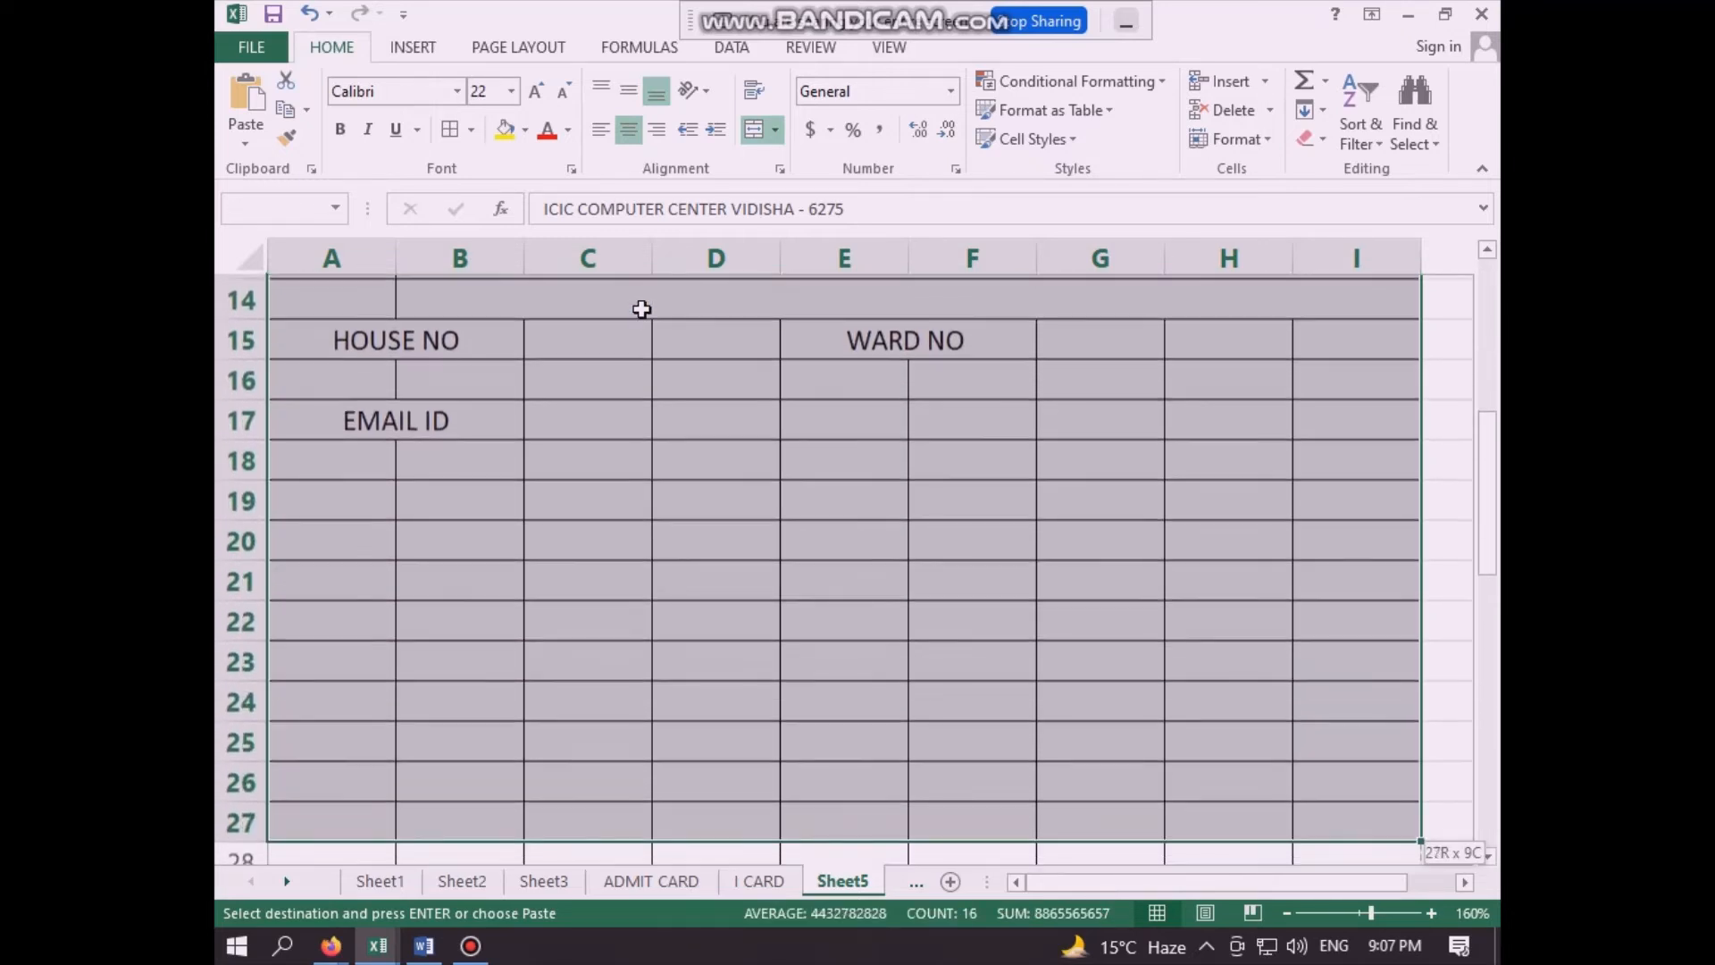
key(shift+Down)
key(shift+Down)
key(shift+Down)
key(shift+Down)
key(shift+Down)
key(shift+Down)
key(shift+Down)
key(shift+Down)
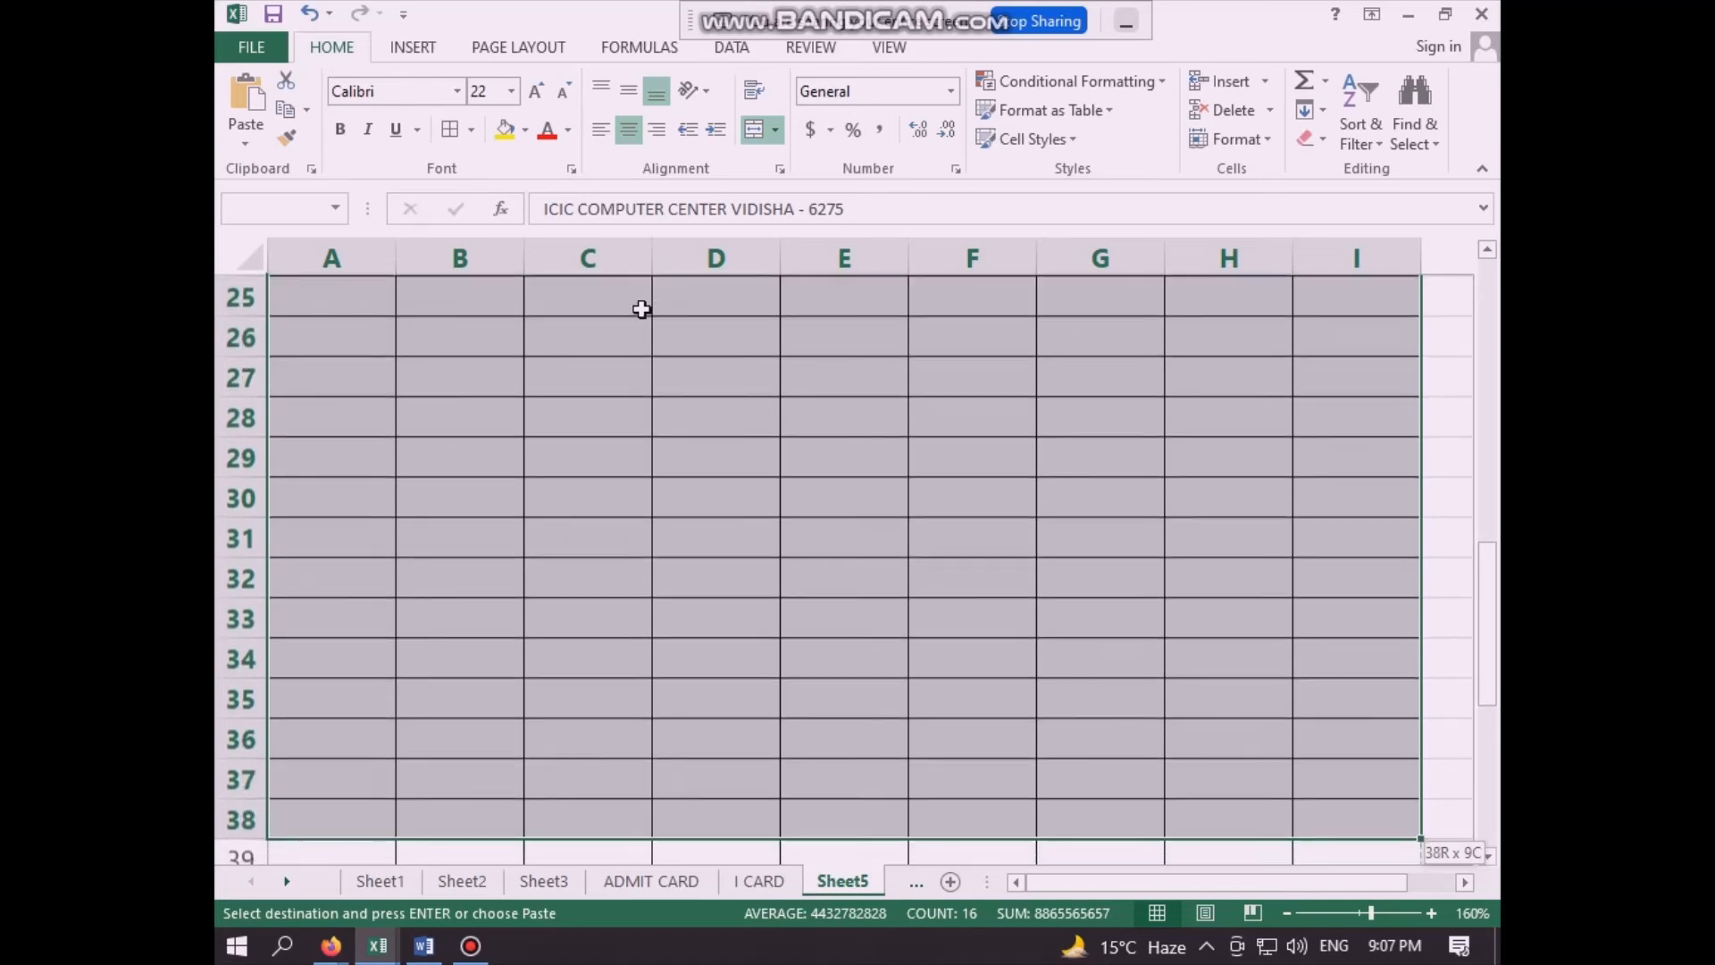
key(shift+Down)
key(shift+Down)
key(shift+Down)
key(shift+Down)
key(shift+Down)
key(shift+Down)
key(shift+Down)
key(shift+Down)
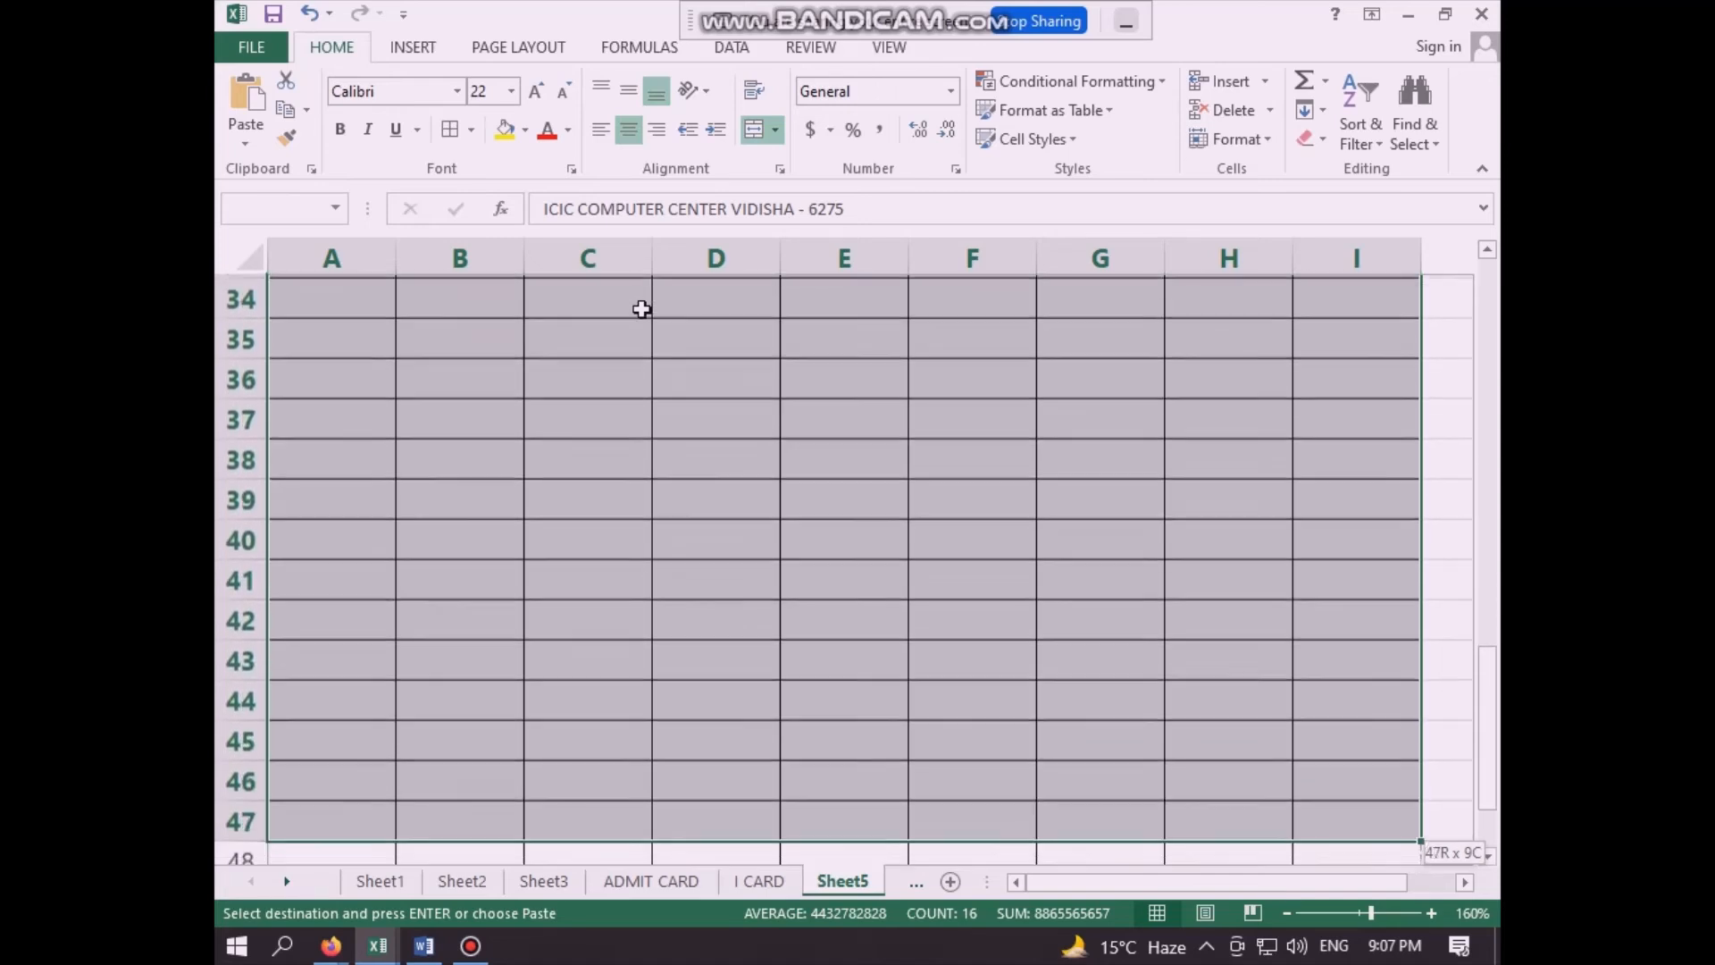
key(shift+Up)
key(shift+Up)
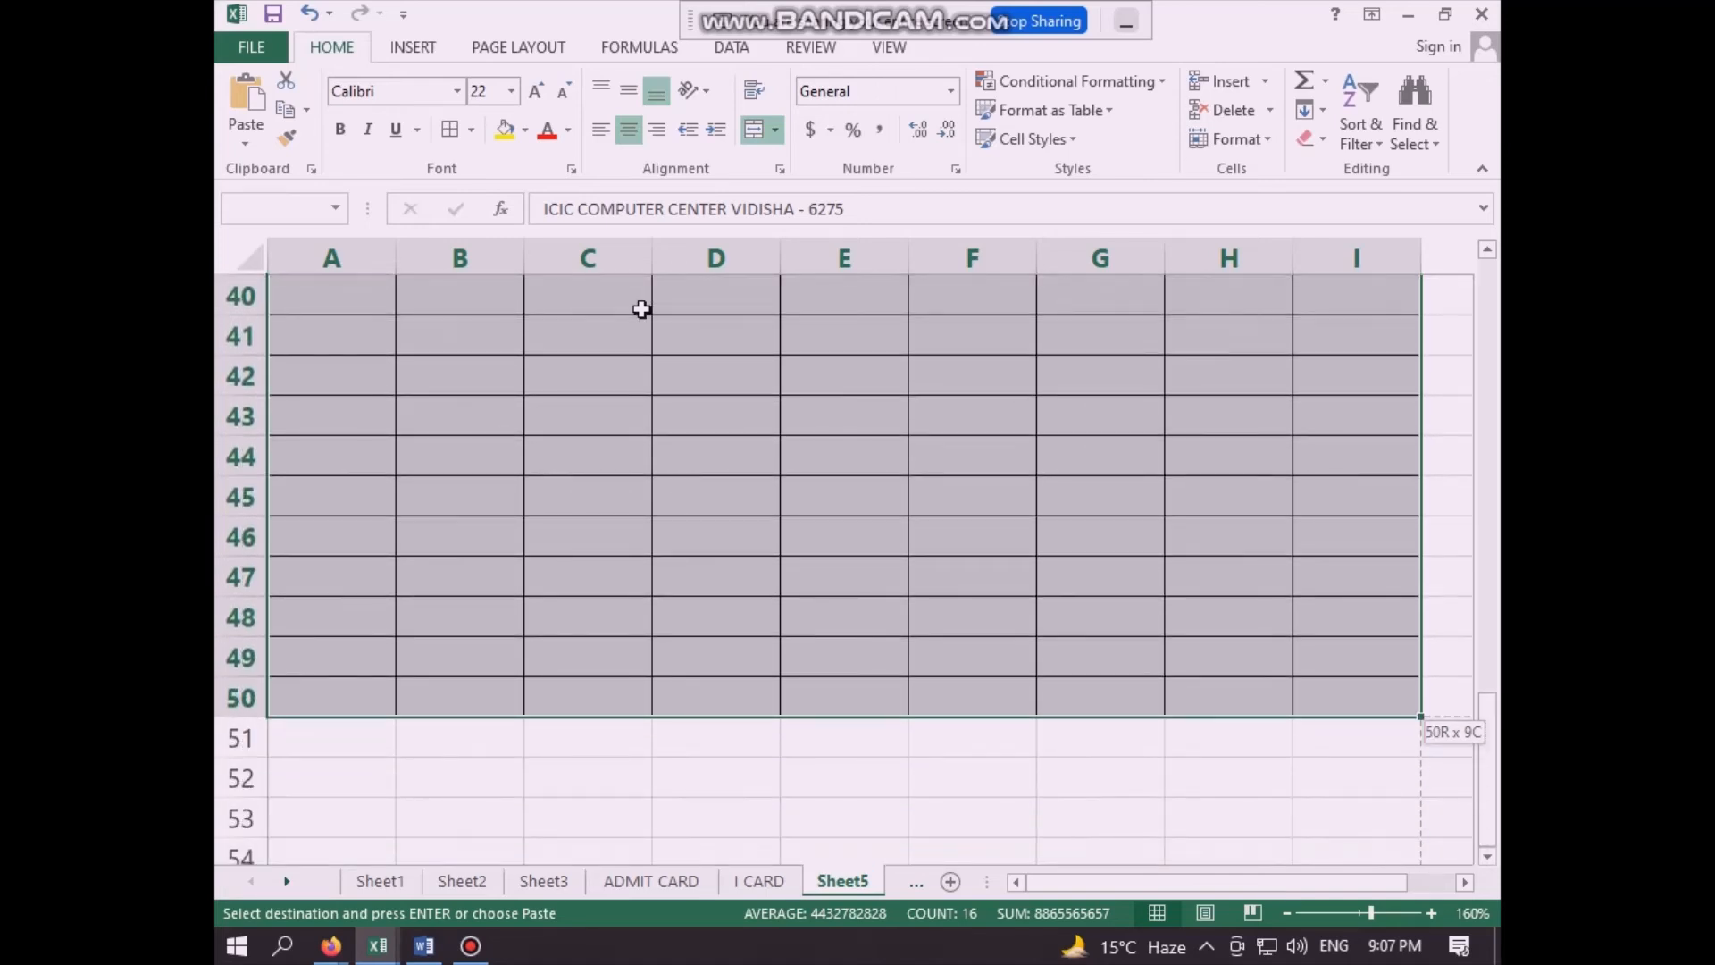
key(ctrl+c)
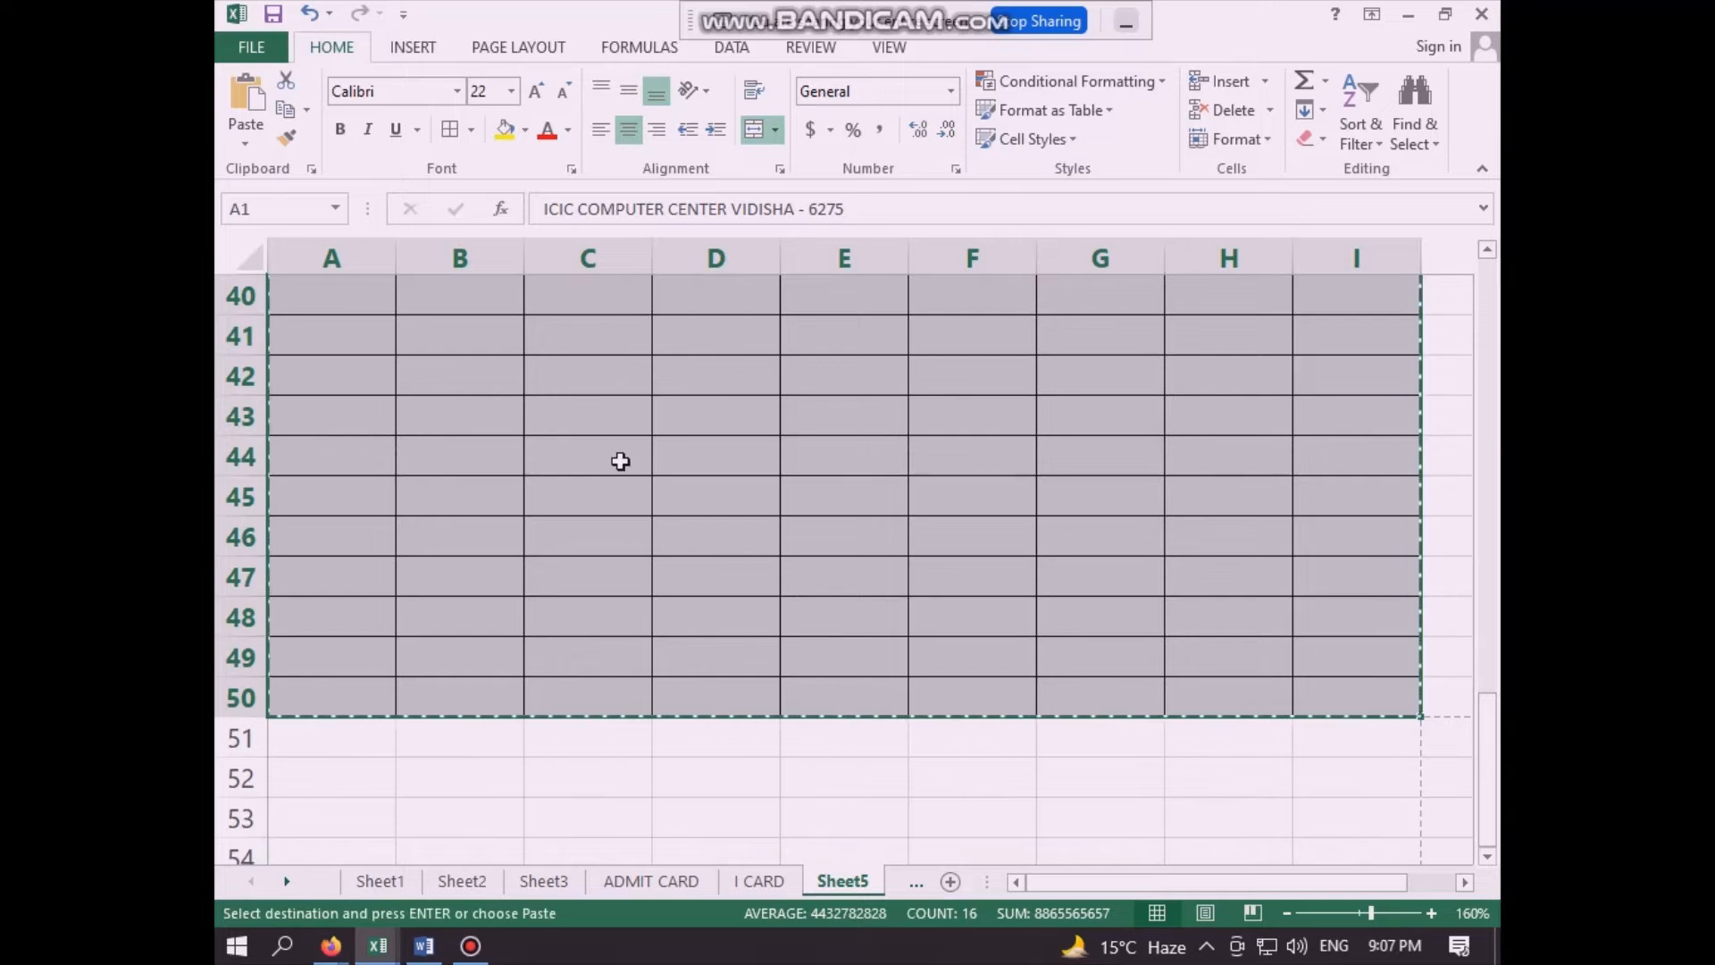
- Paste the copied I-card layout beside the original, starting at cell J1
scroll(621, 461, up, 3)
scroll(621, 461, up, 10)
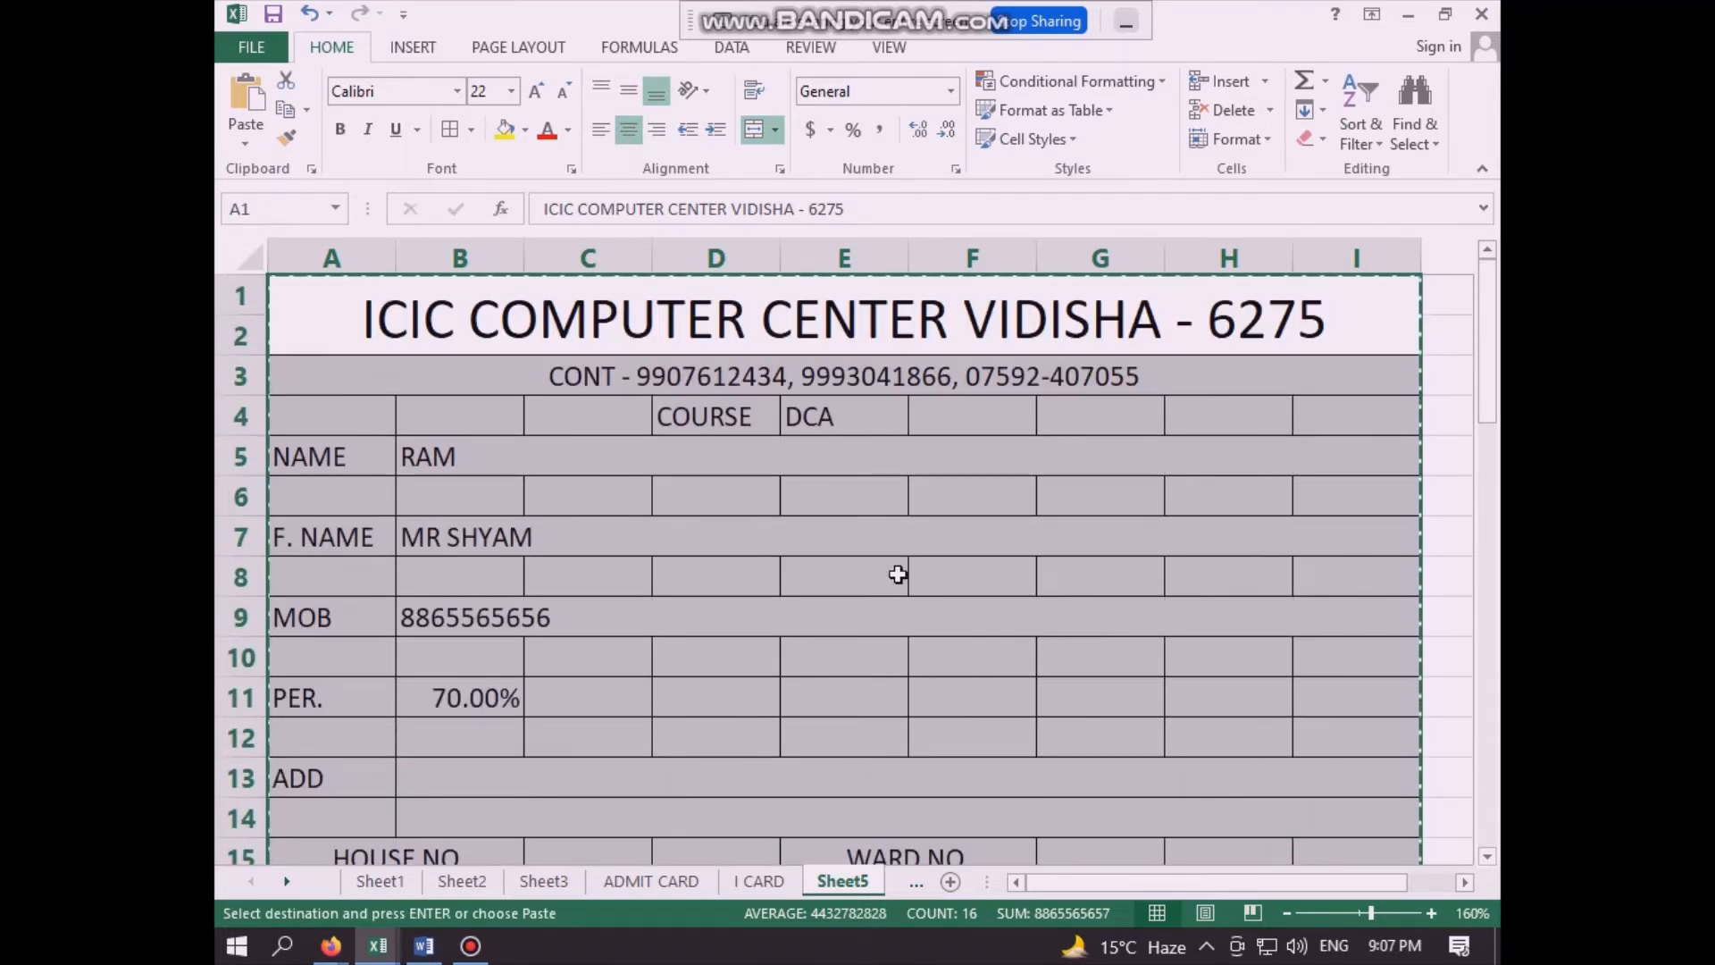
key(Right)
key(Right)
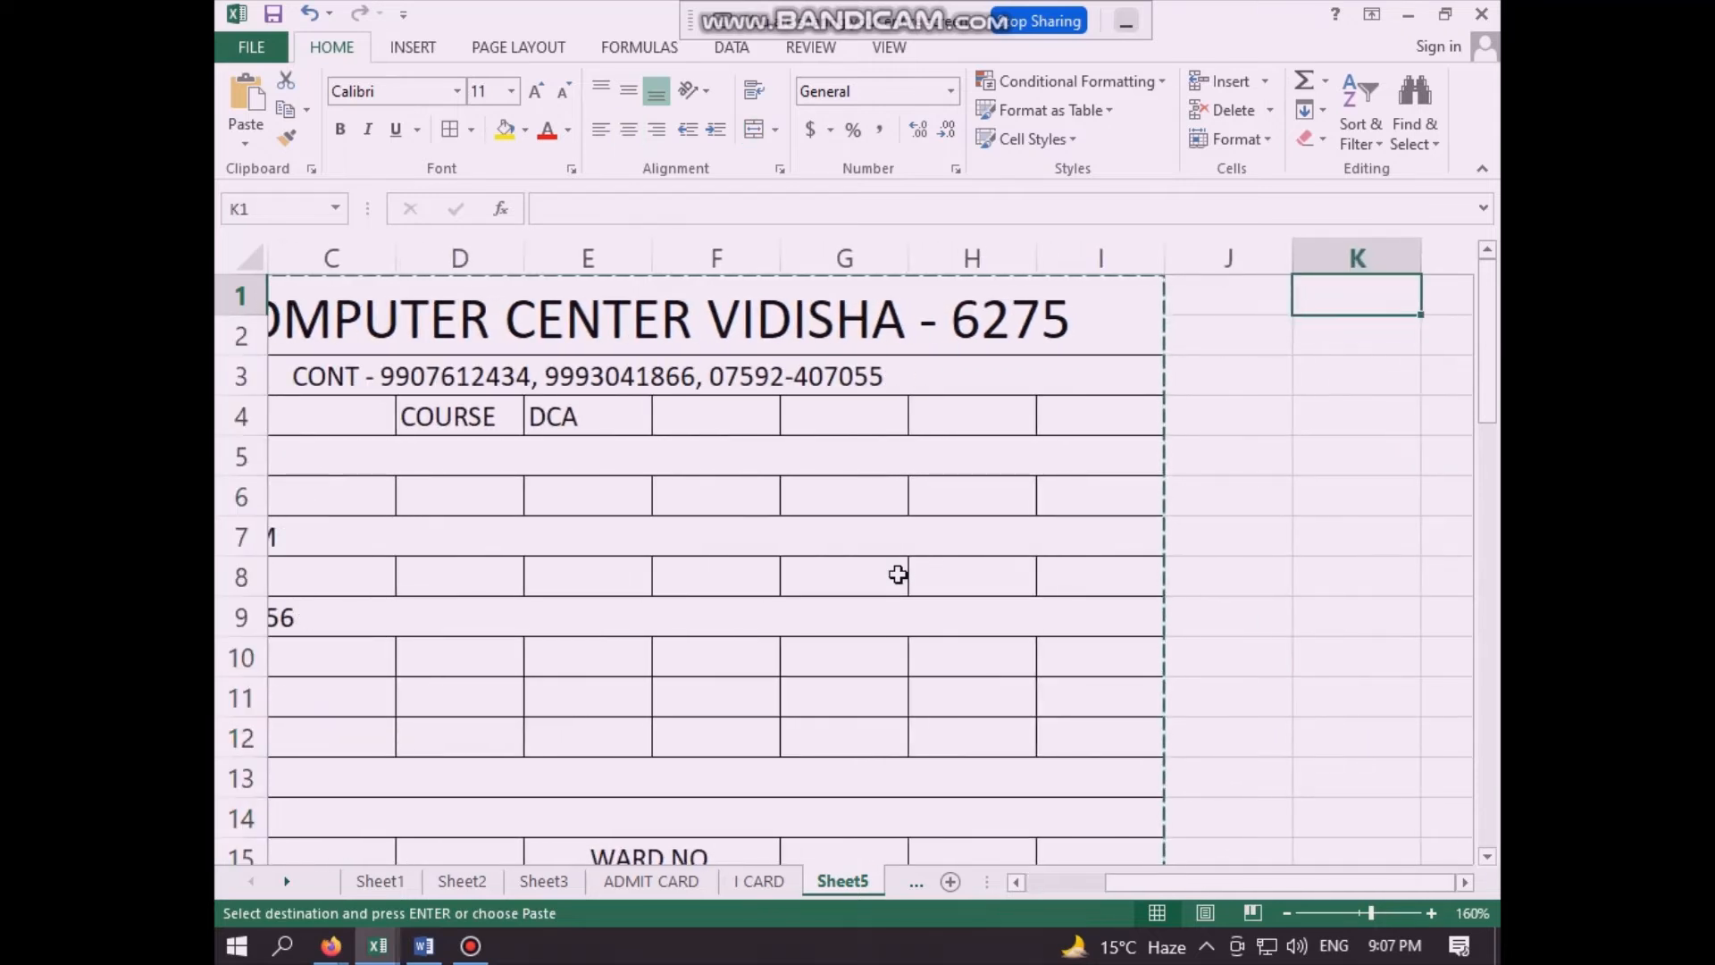
click(1251, 304)
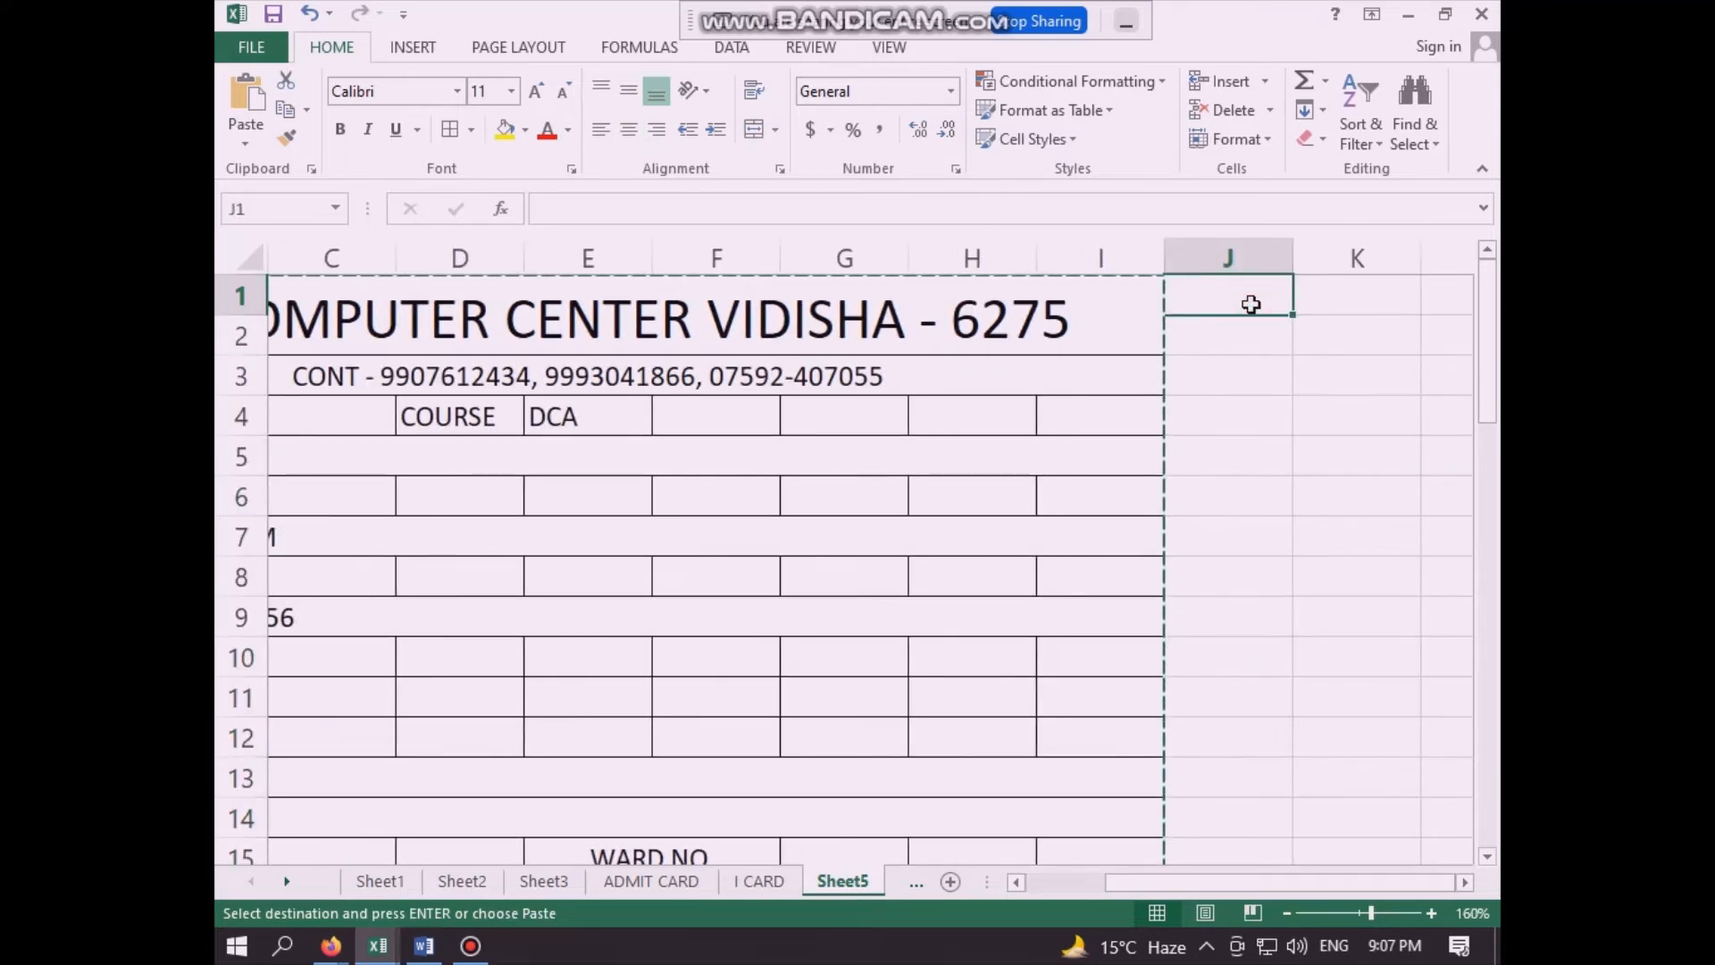
key(ctrl+v)
- Examine the fields of the pasted card in columns J to R against the original card in columns A to I
click(1027, 500)
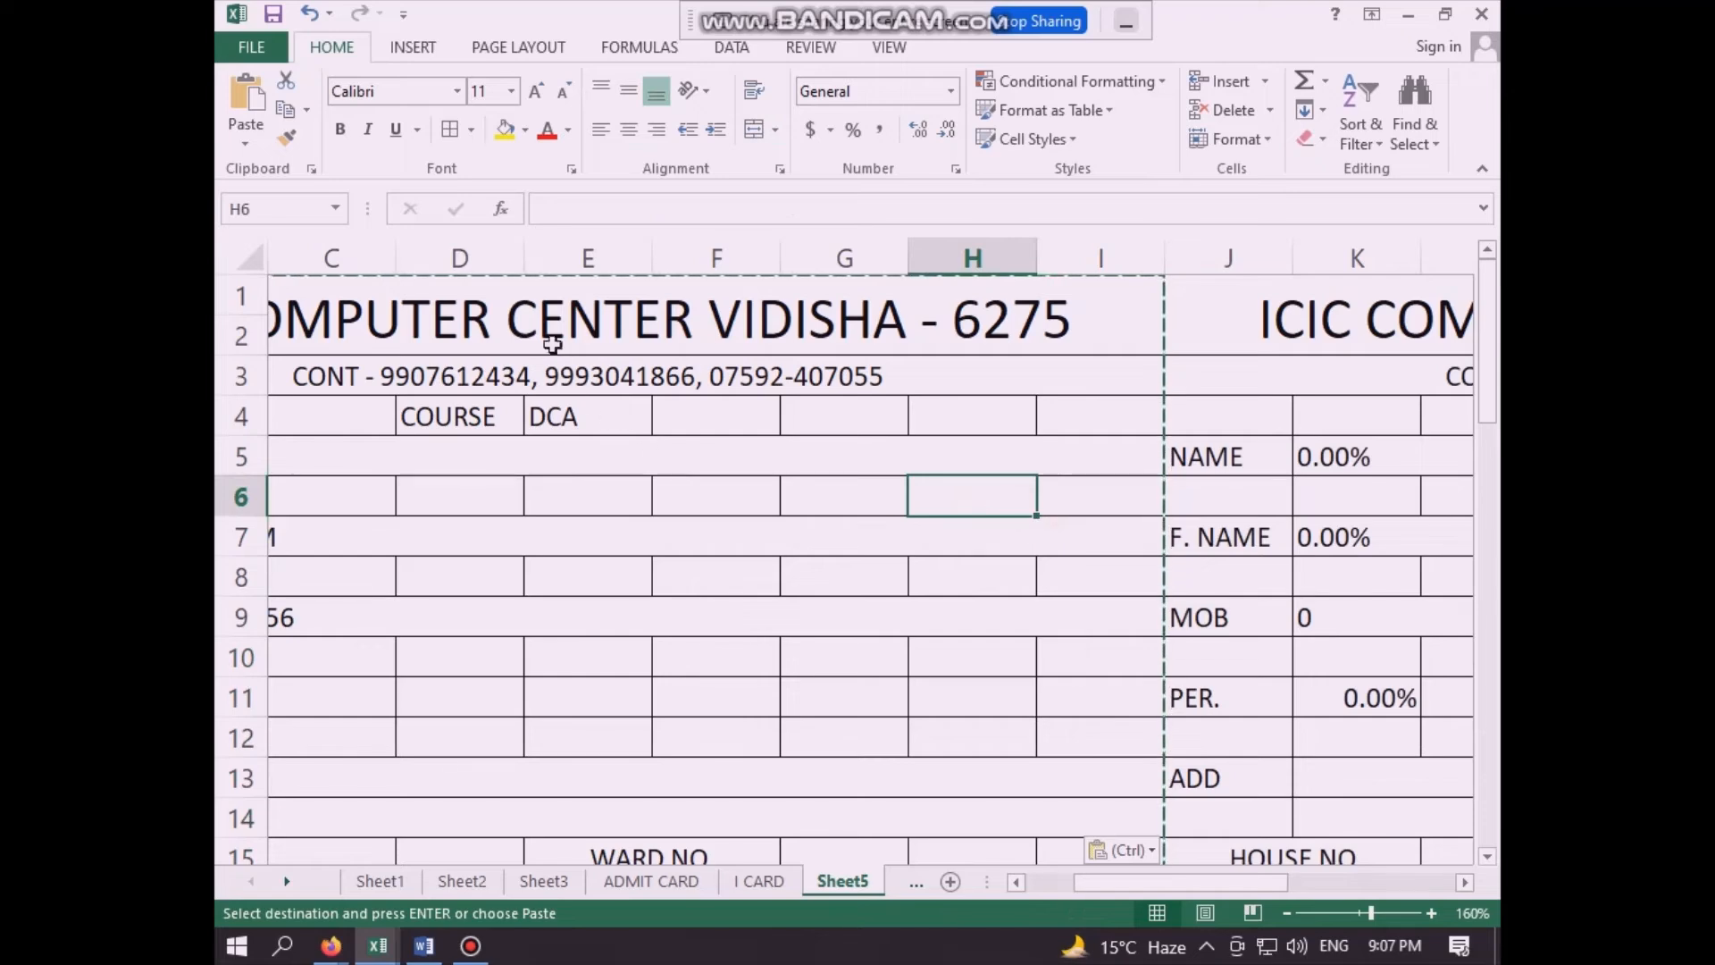
click(566, 543)
key(Left)
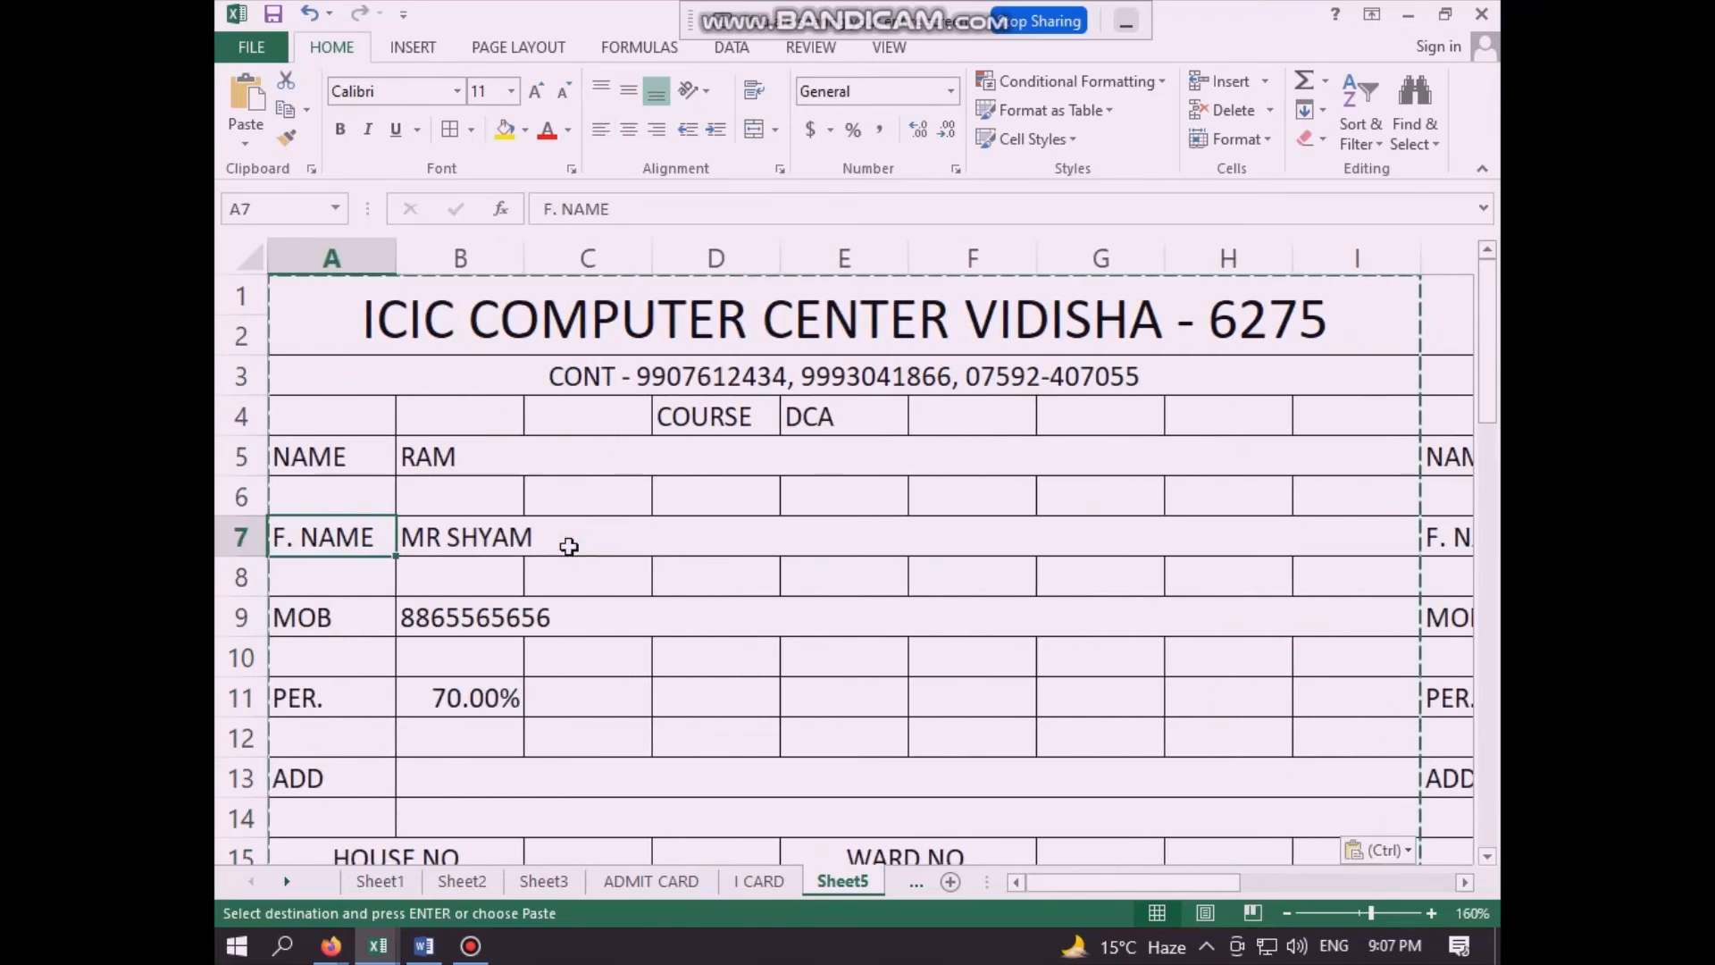
key(Right)
key(Right)
key(Right)
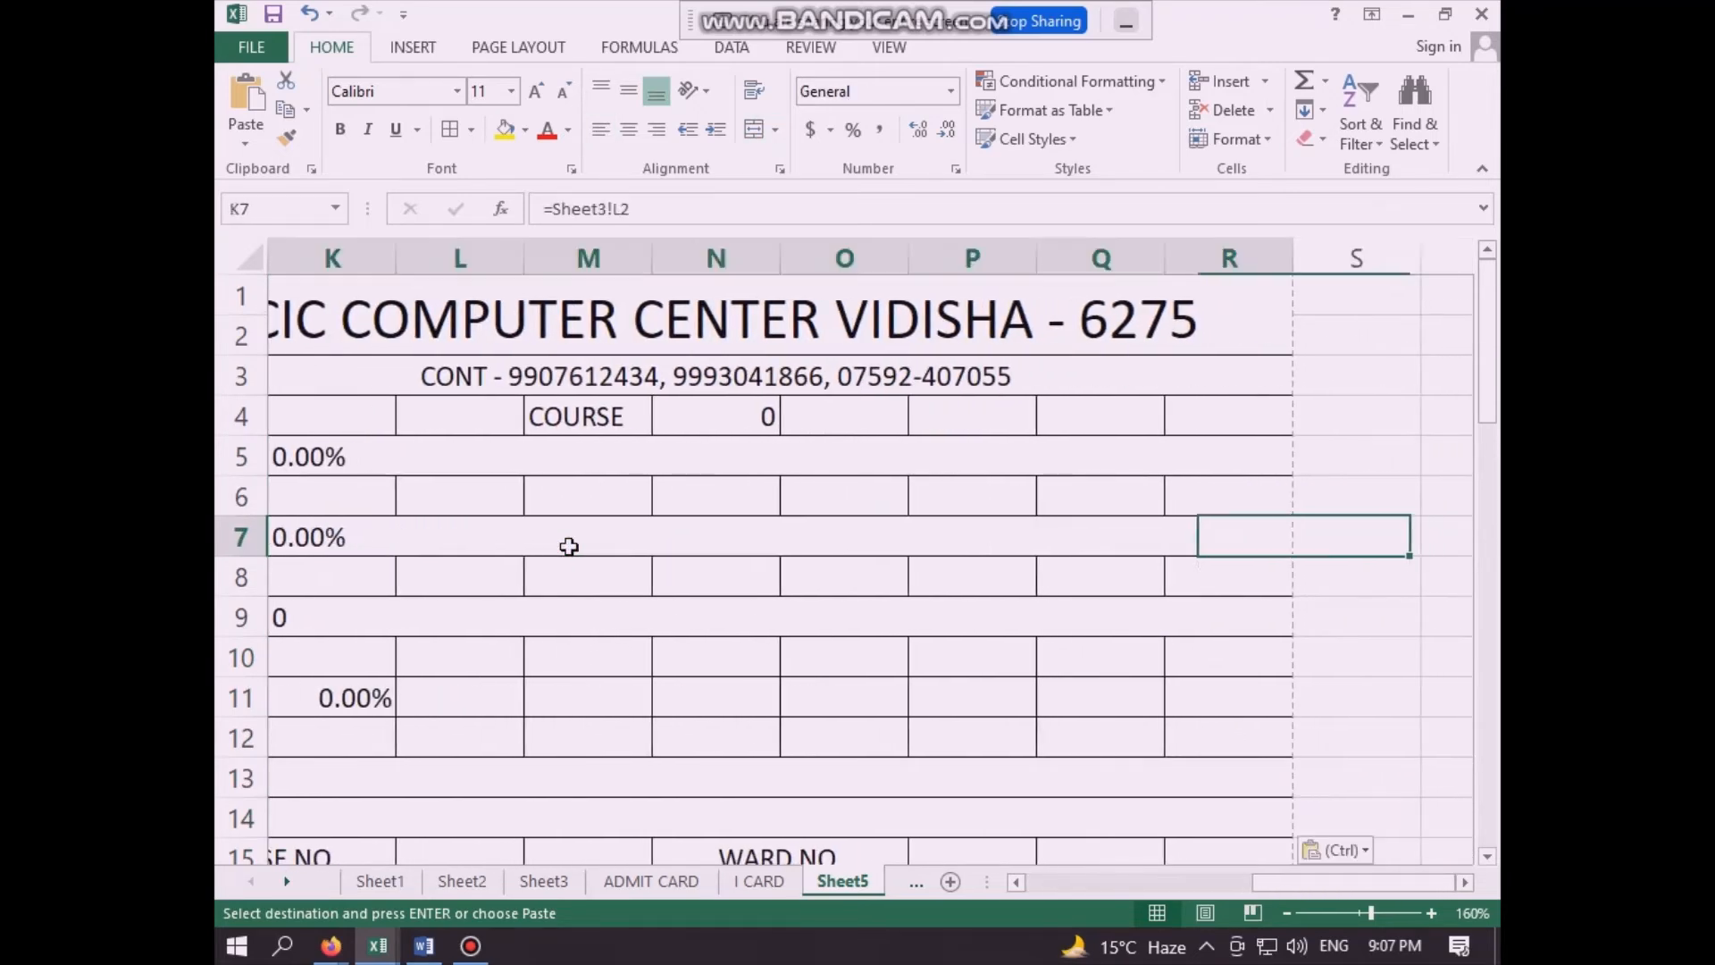
key(Left)
key(Left)
key(Right)
key(Right)
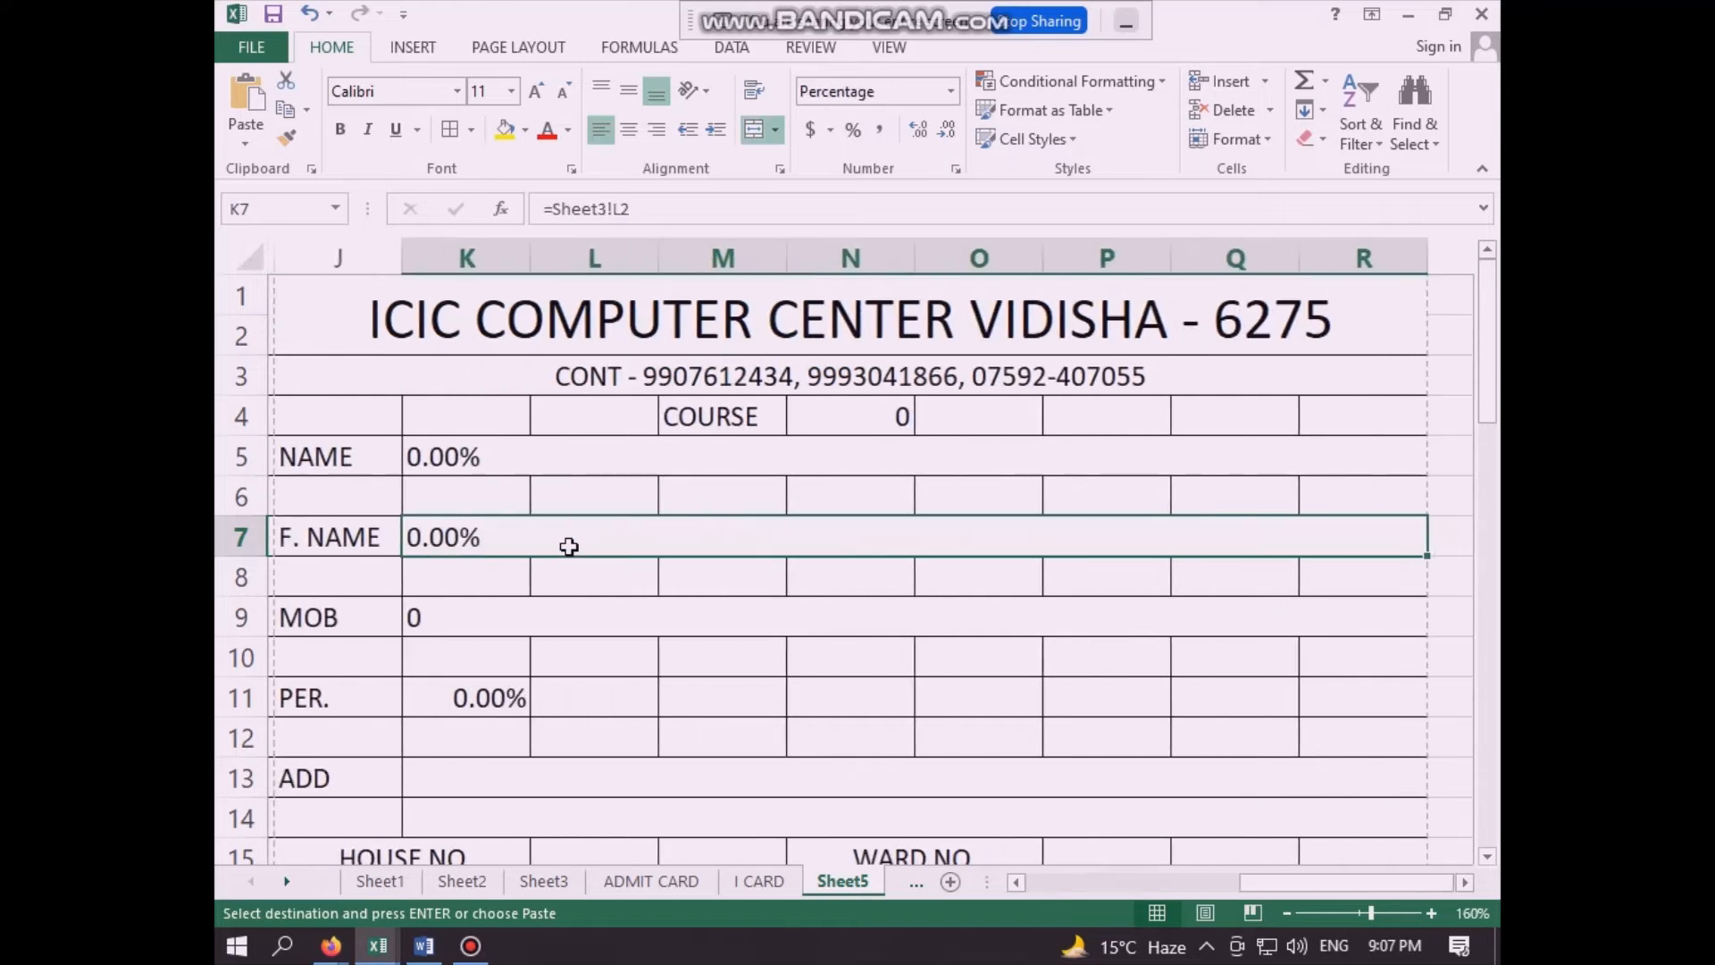
key(ctrl+v)
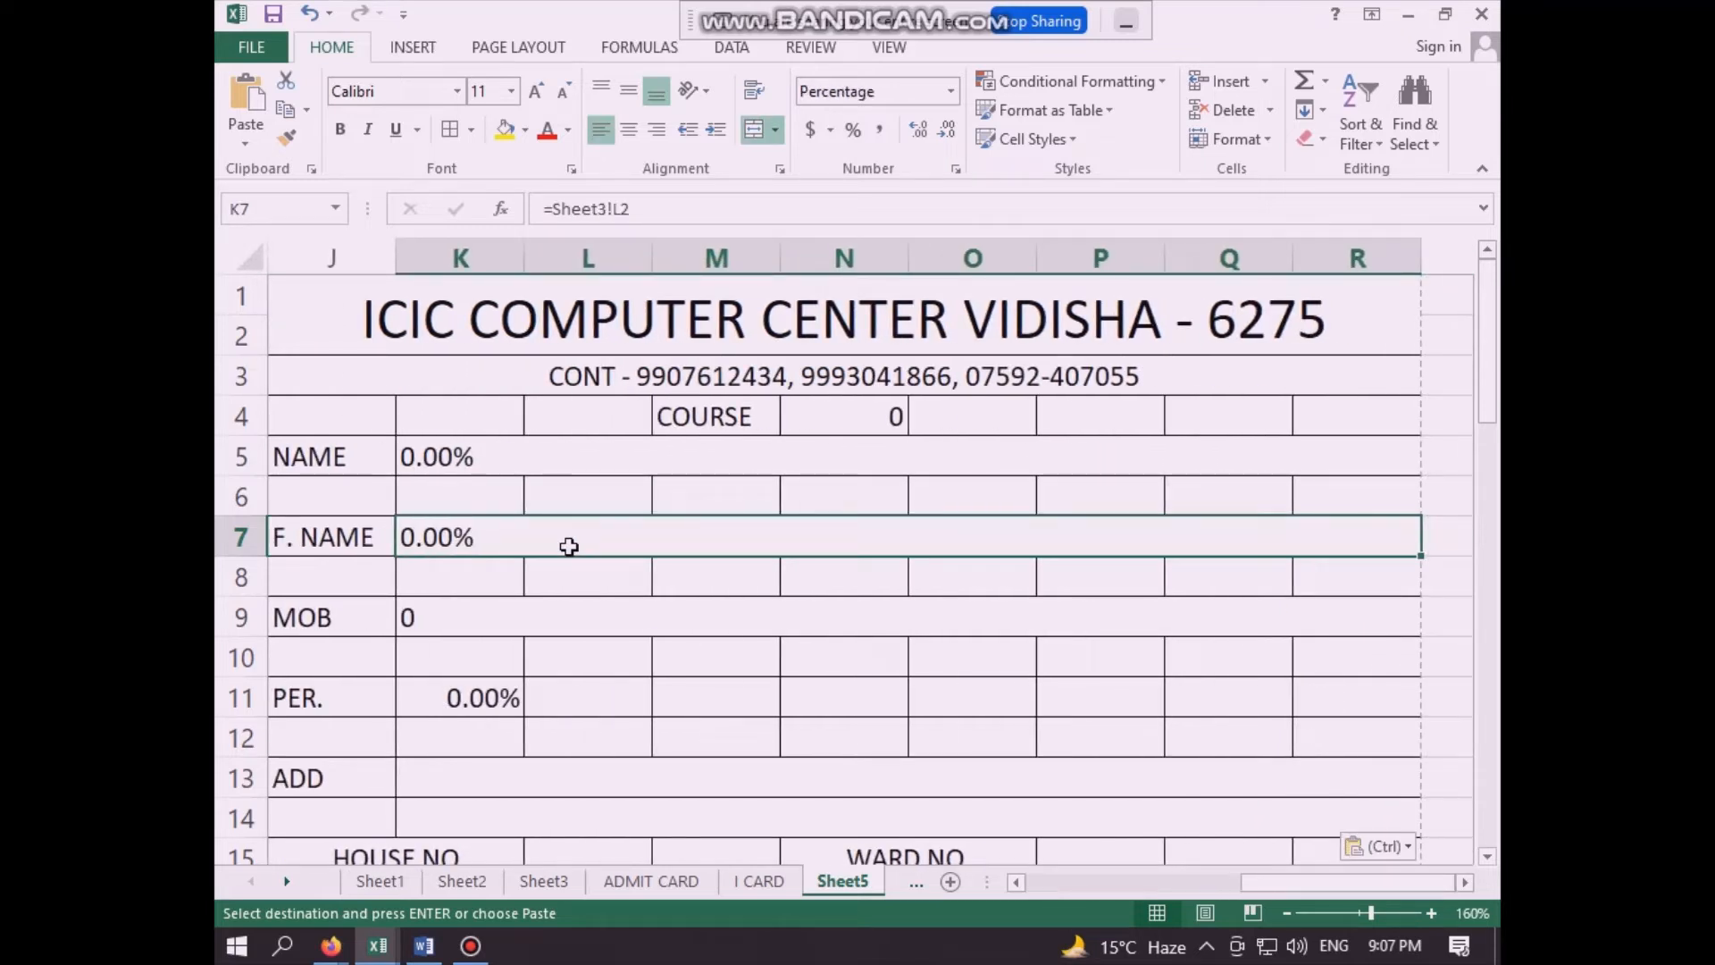
- Link the second card's course field in N4 to the course in Sheet3 cell E3
click(882, 413)
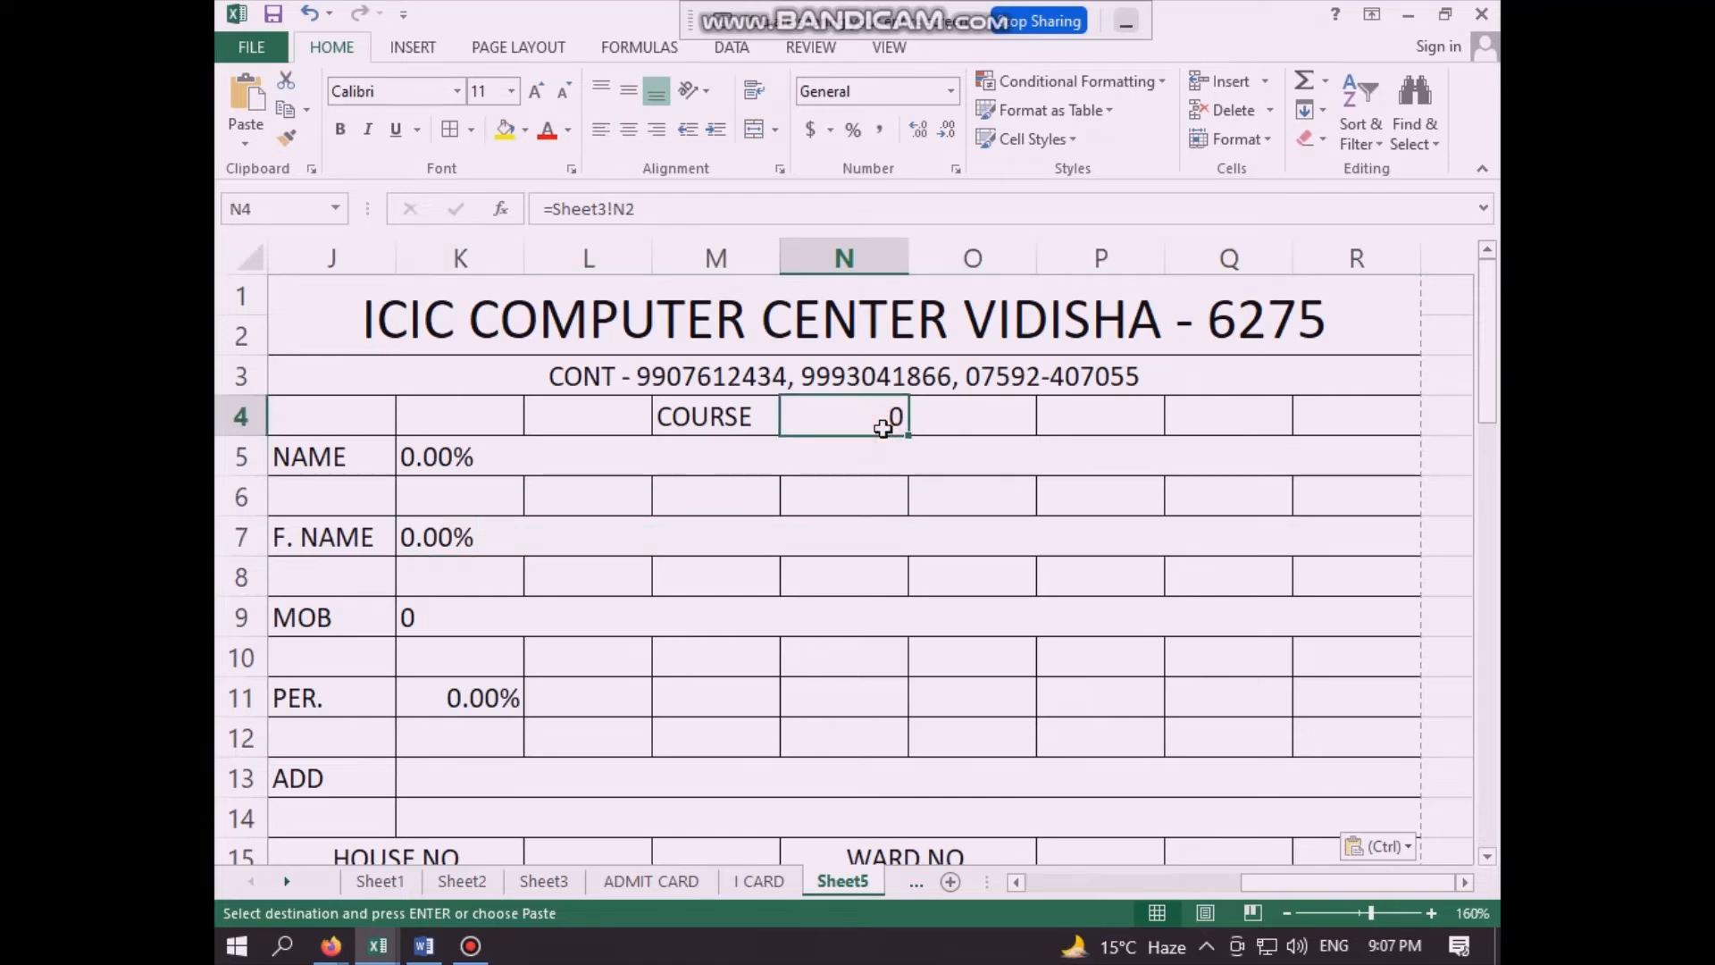
text(=)
click(547, 881)
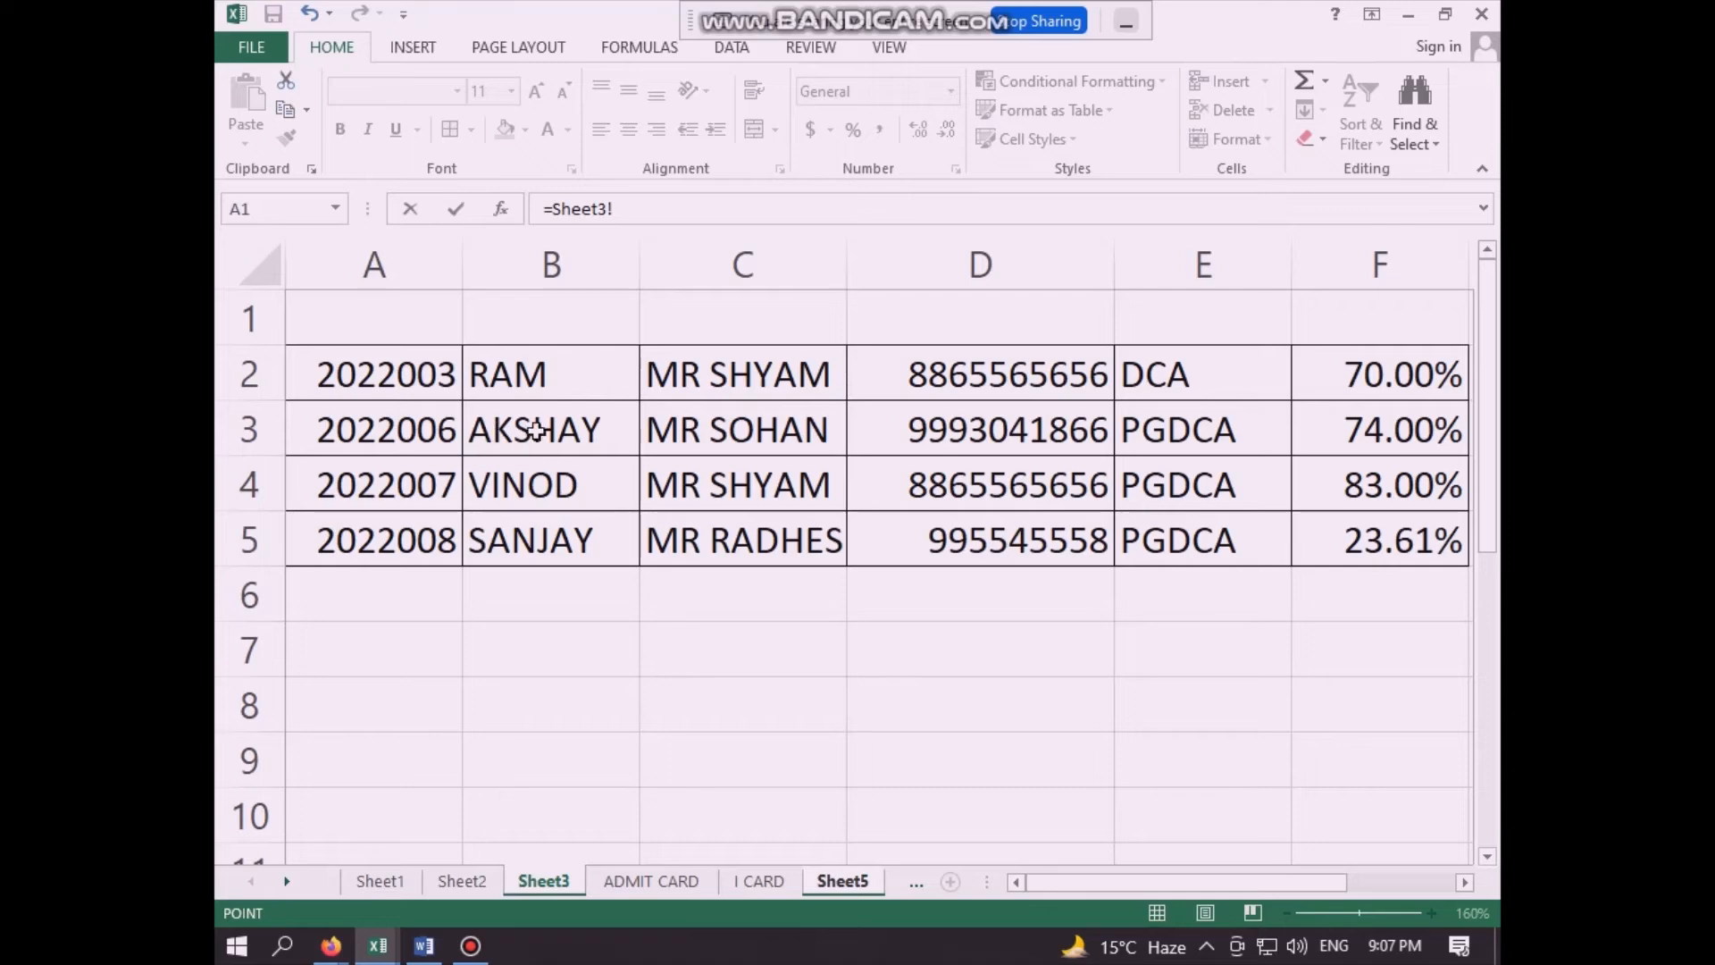
click(1178, 426)
key(Return)
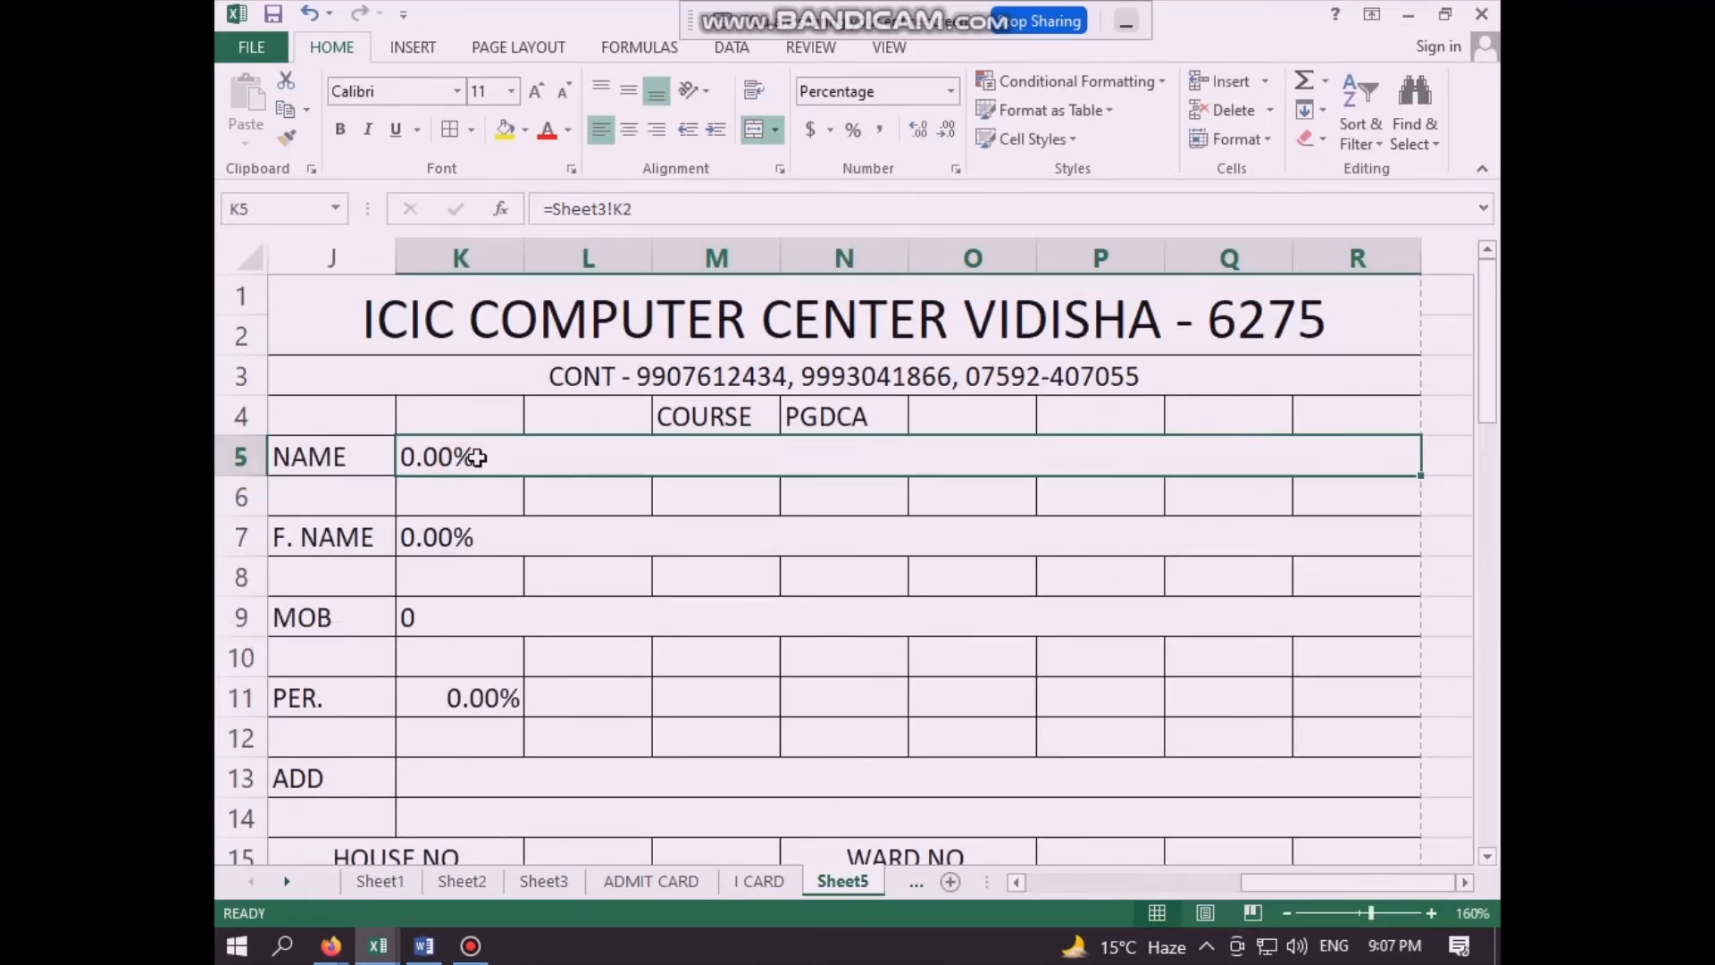
- Link the second card's name field in K5 to the student name in Sheet3 cell B3
text(=)
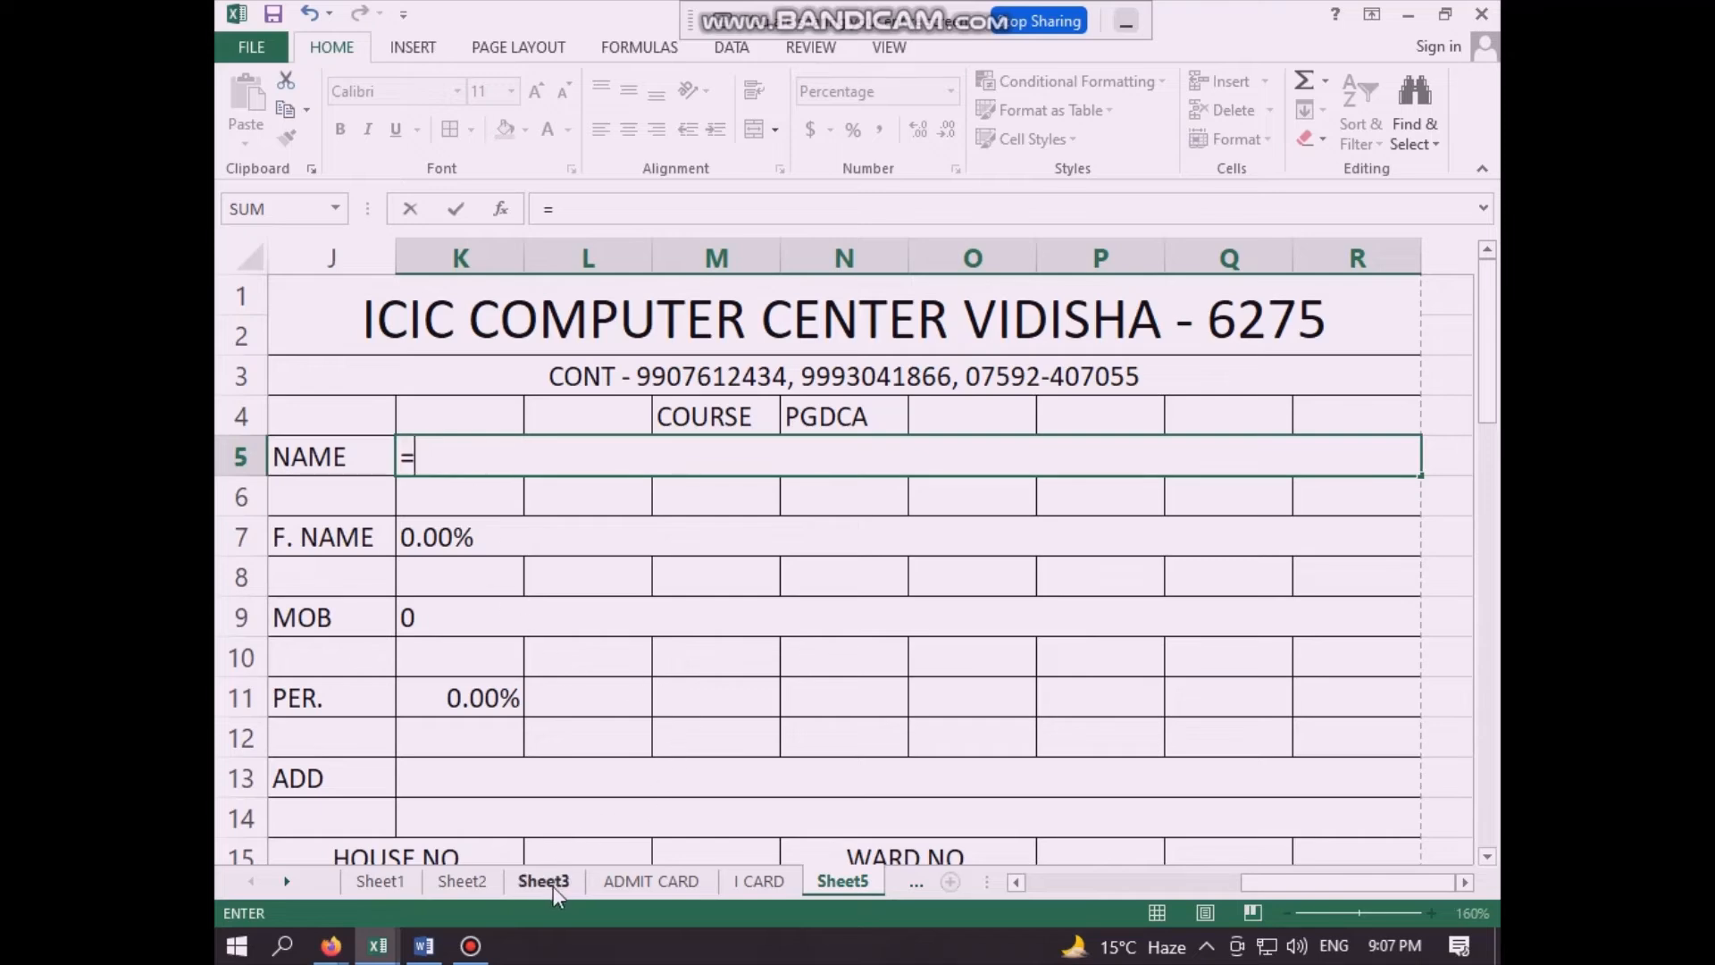
click(550, 887)
click(537, 434)
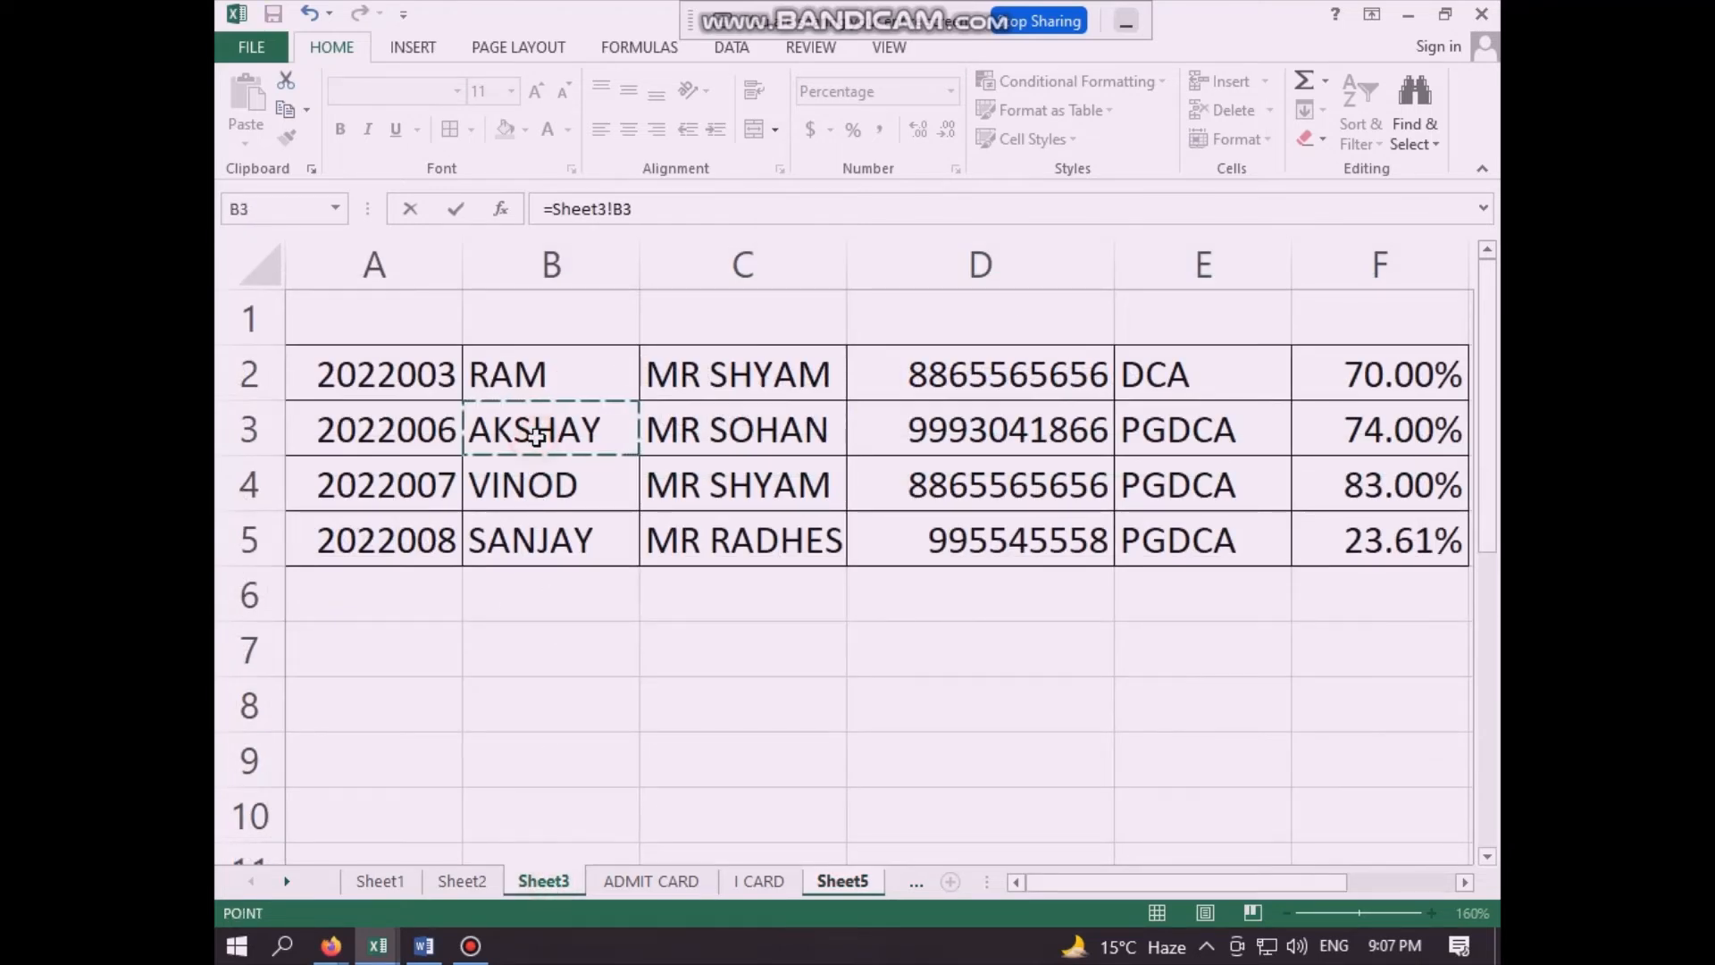
key(Return)
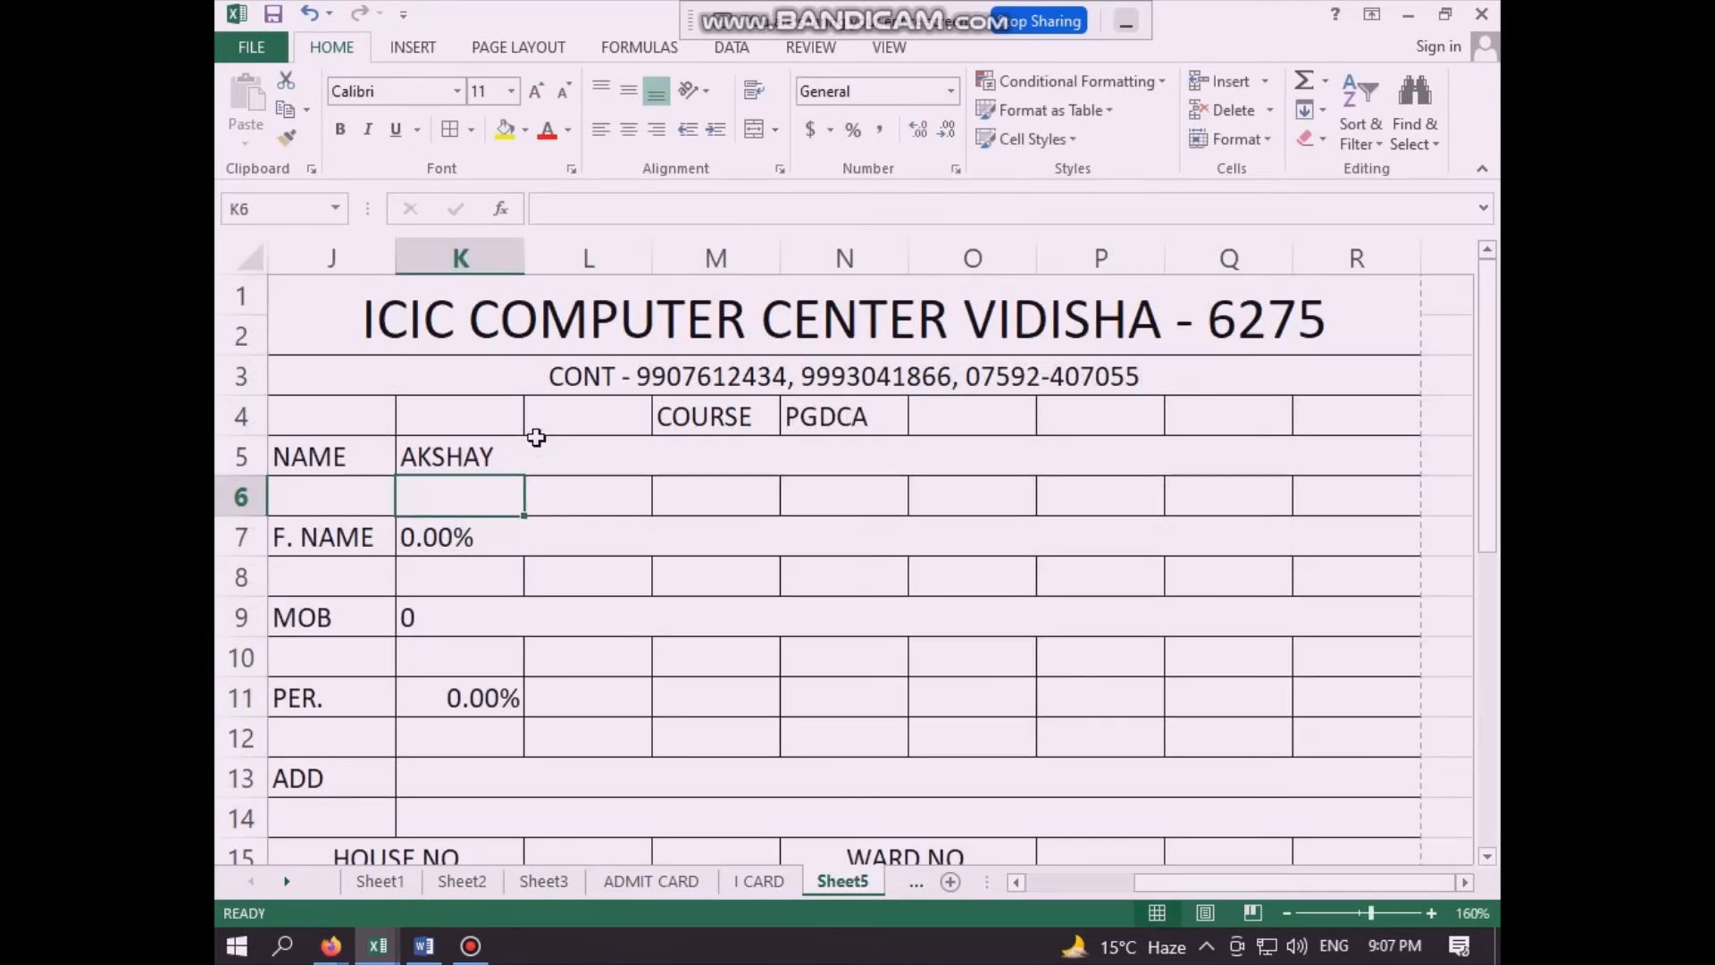
- Link the second card's father's name field in K7 to Sheet3 cell C3
double_click(497, 539)
key(Escape)
text(=)
click(544, 881)
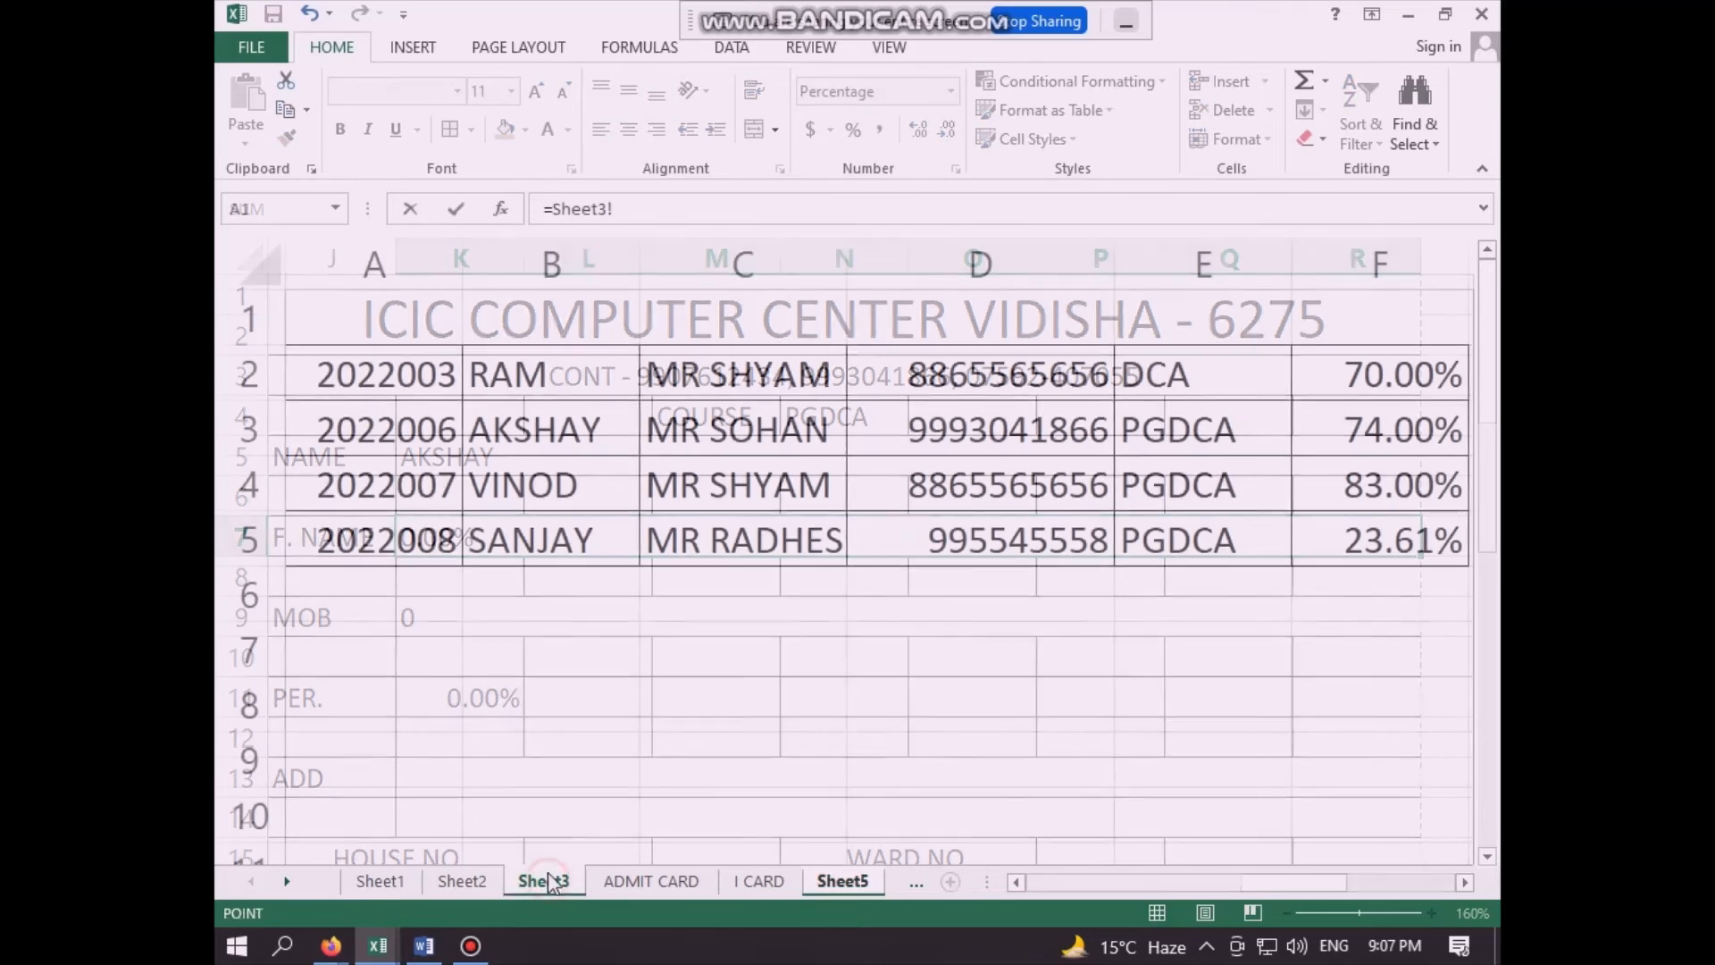
click(680, 436)
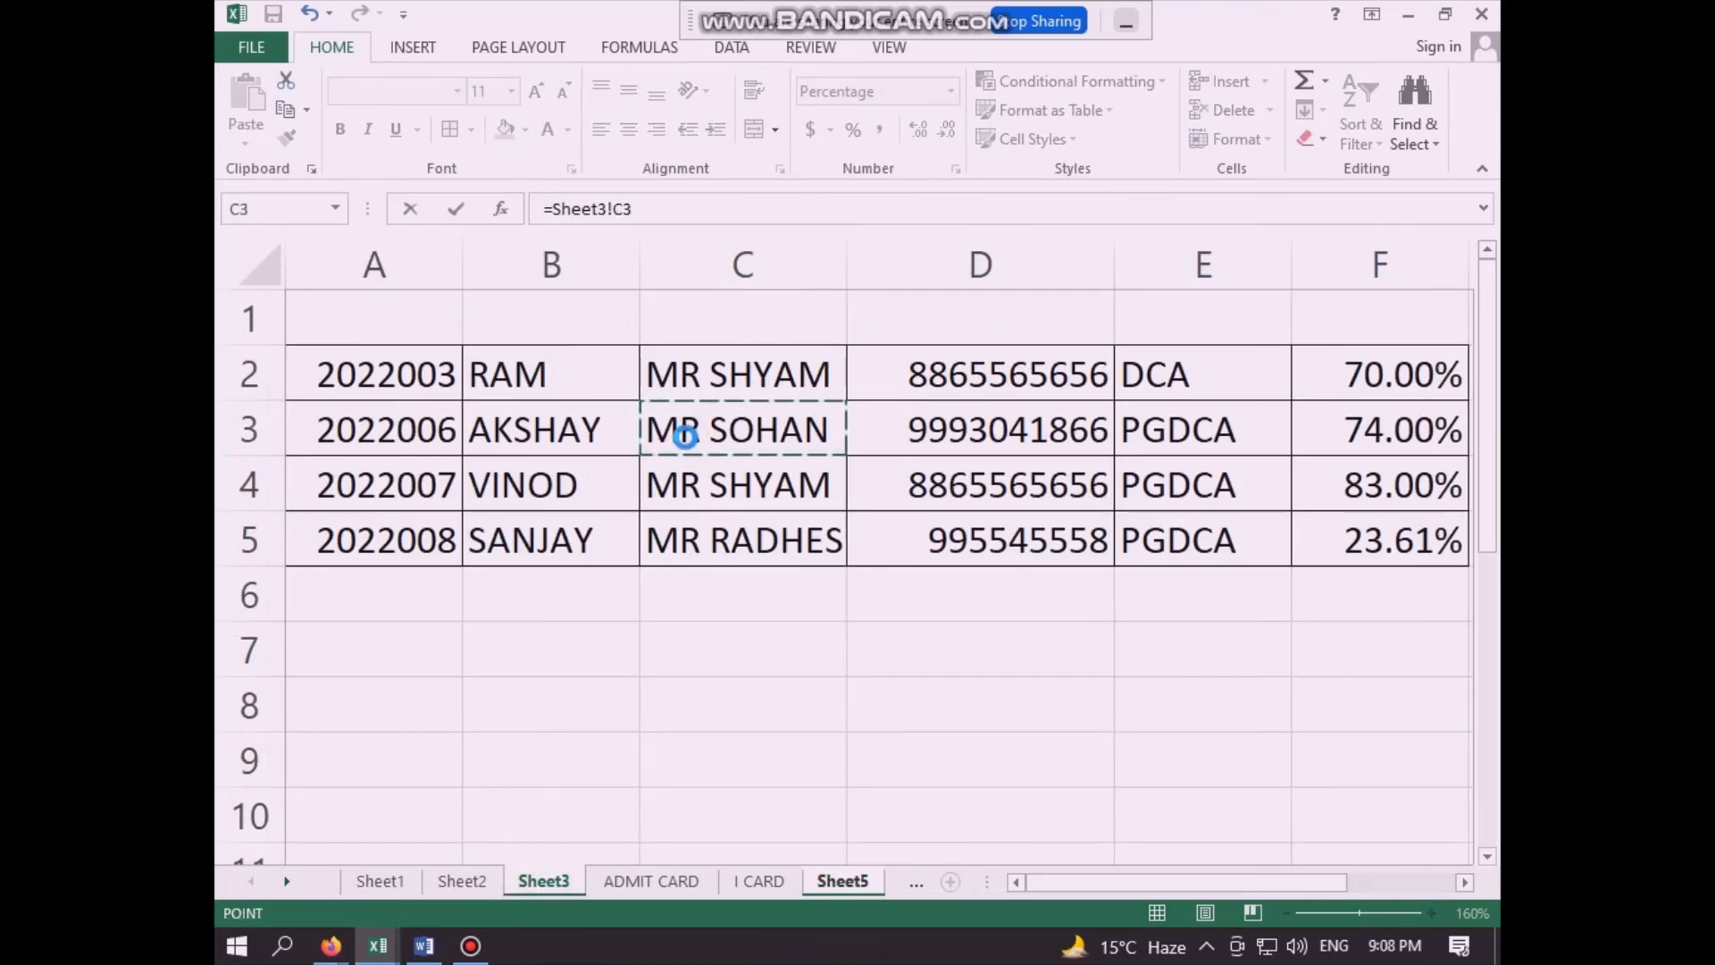
key(Return)
- Link the second card's mobile field in K9 to the mobile number in Sheet3 cell D3
click(474, 620)
text(=)
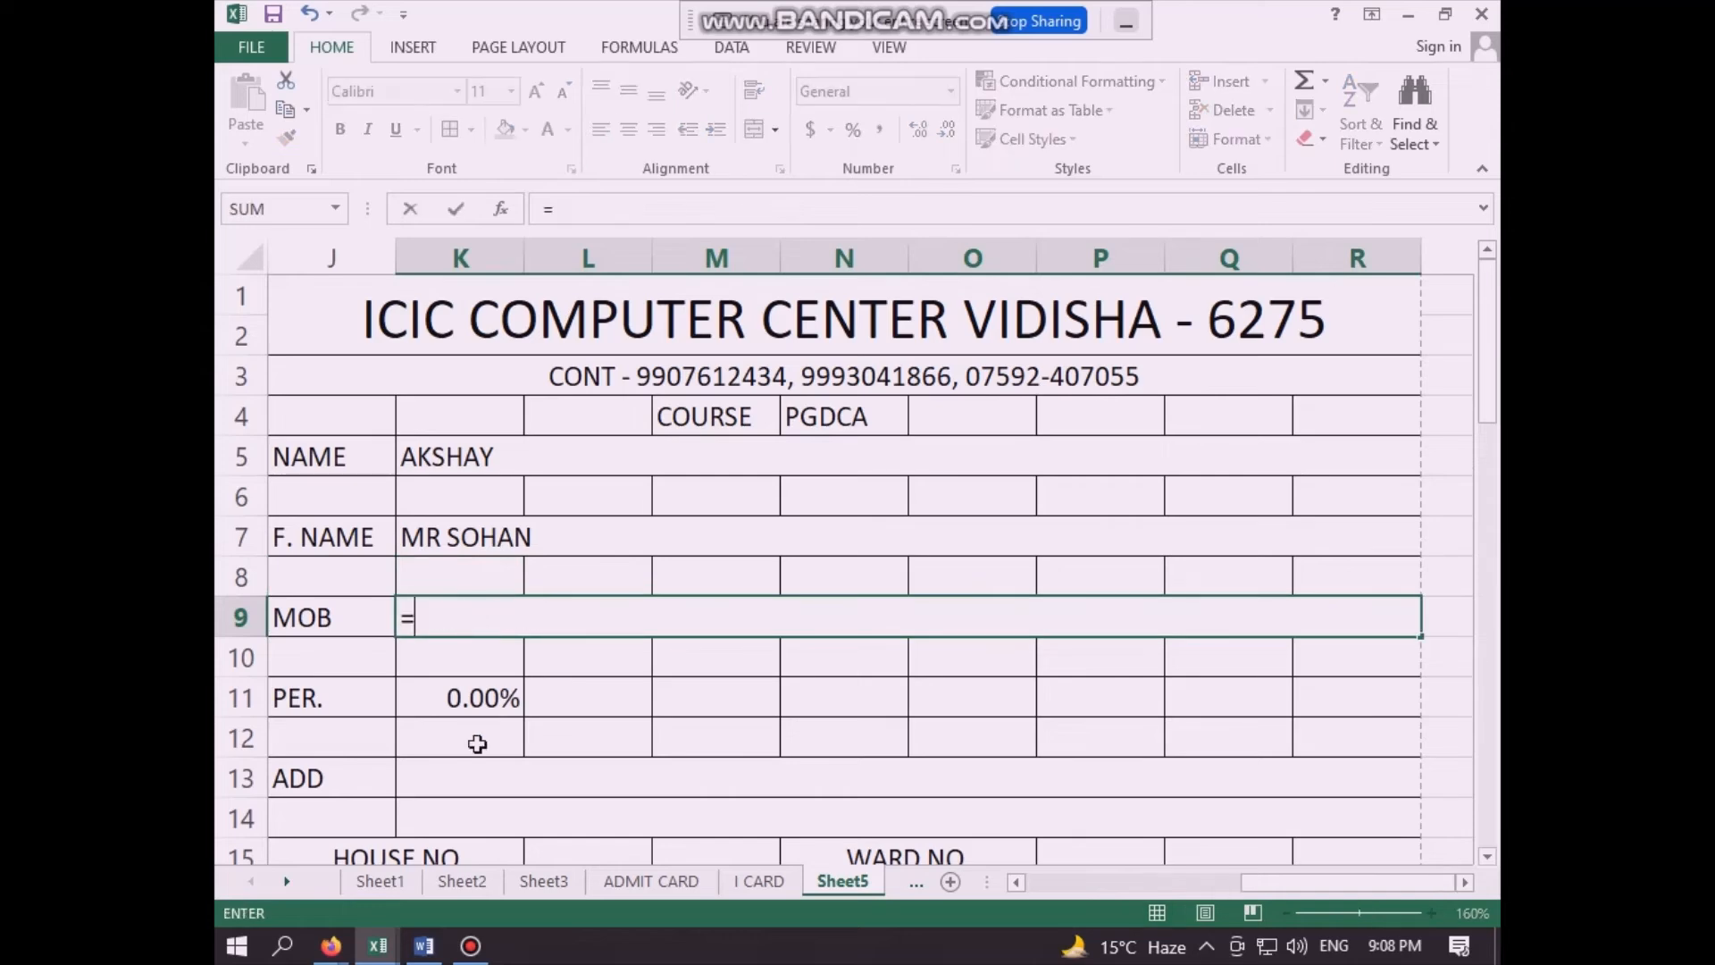
click(527, 879)
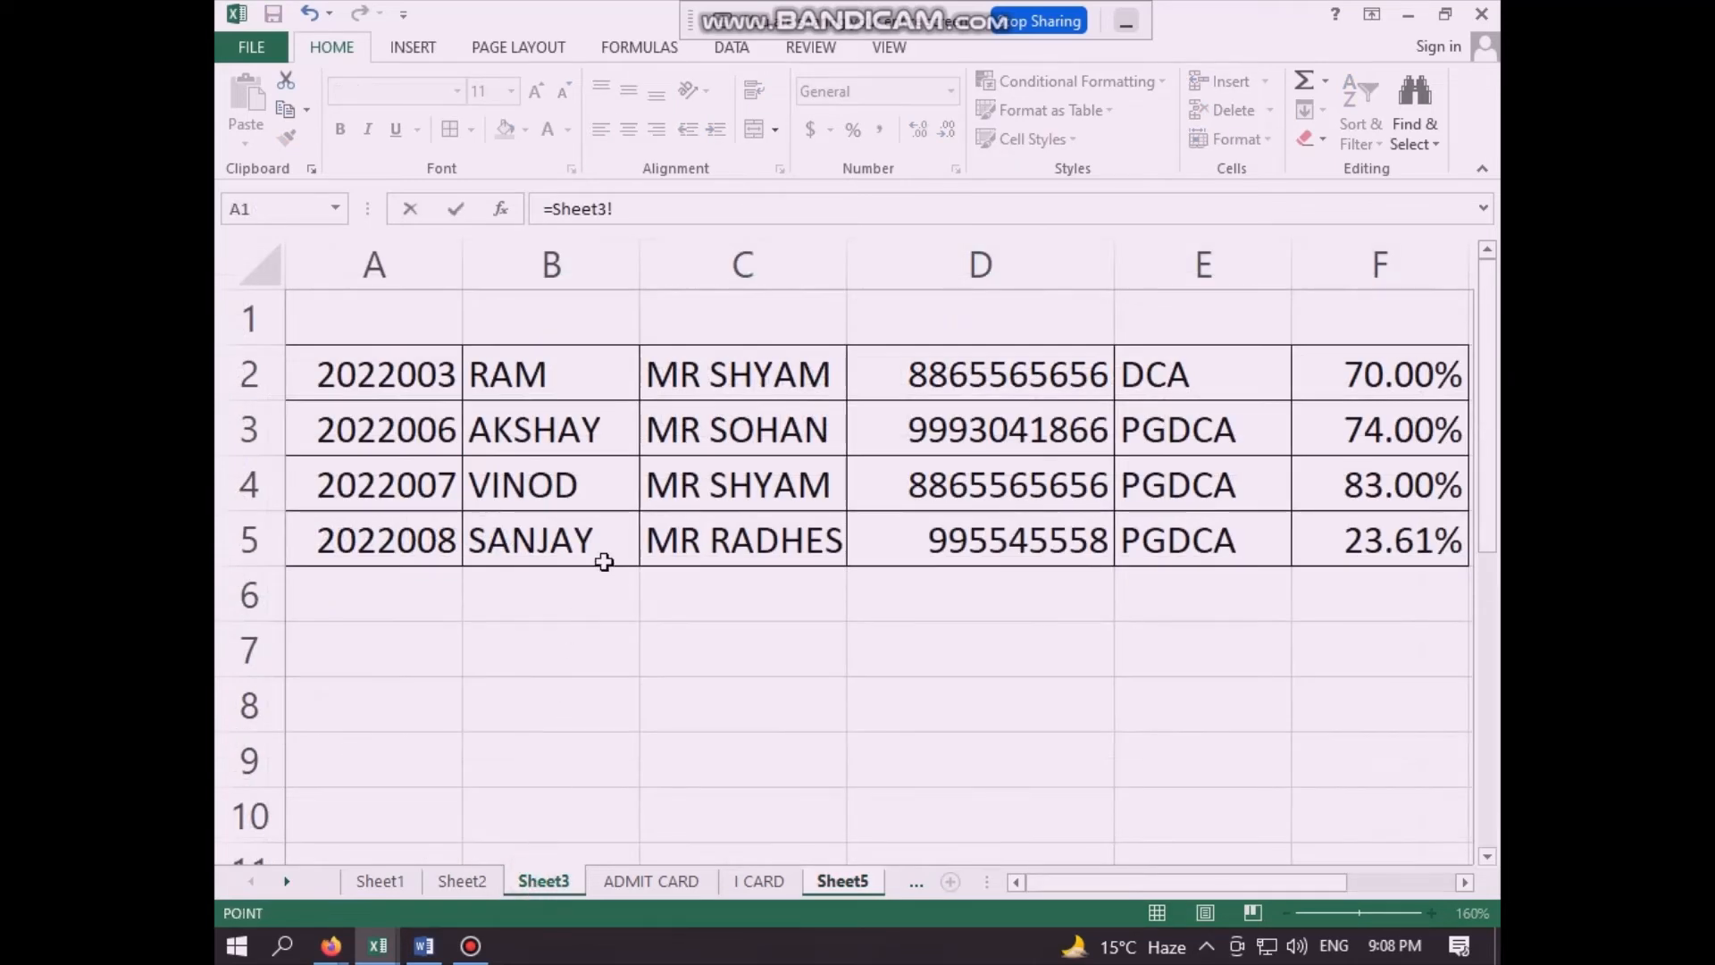
click(1011, 423)
key(Return)
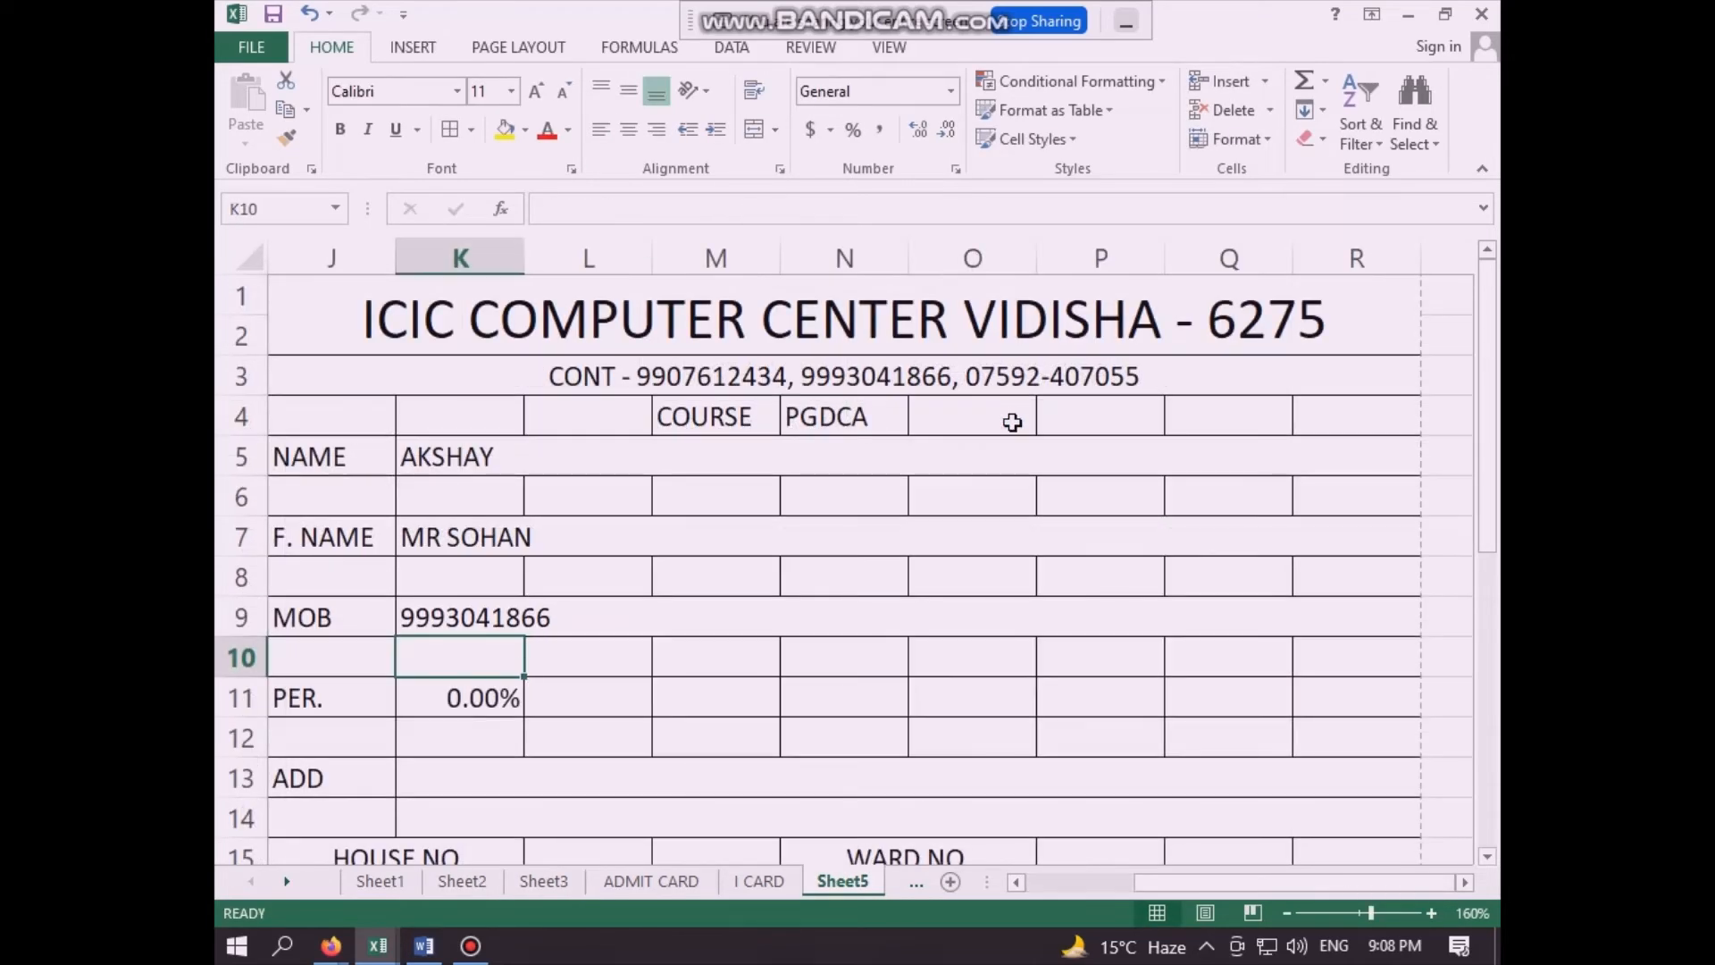
- Link the second card's percentage field in K11 to the percentage in Sheet3 cell F3
click(467, 700)
text(=)
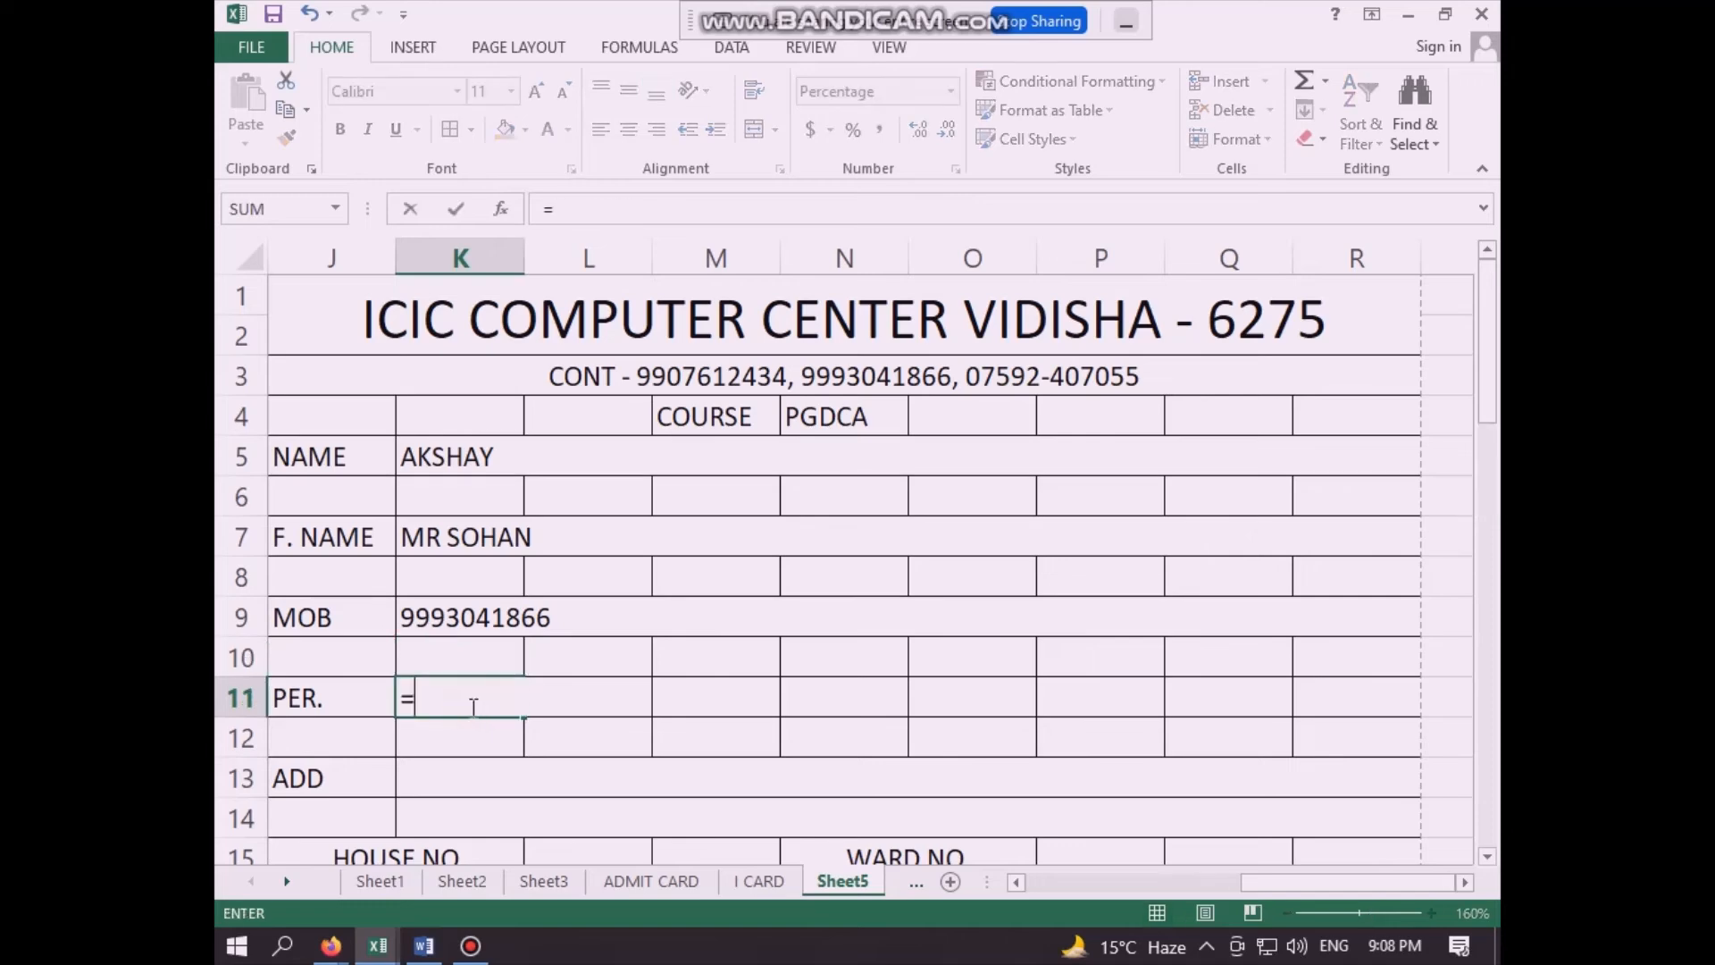
click(555, 884)
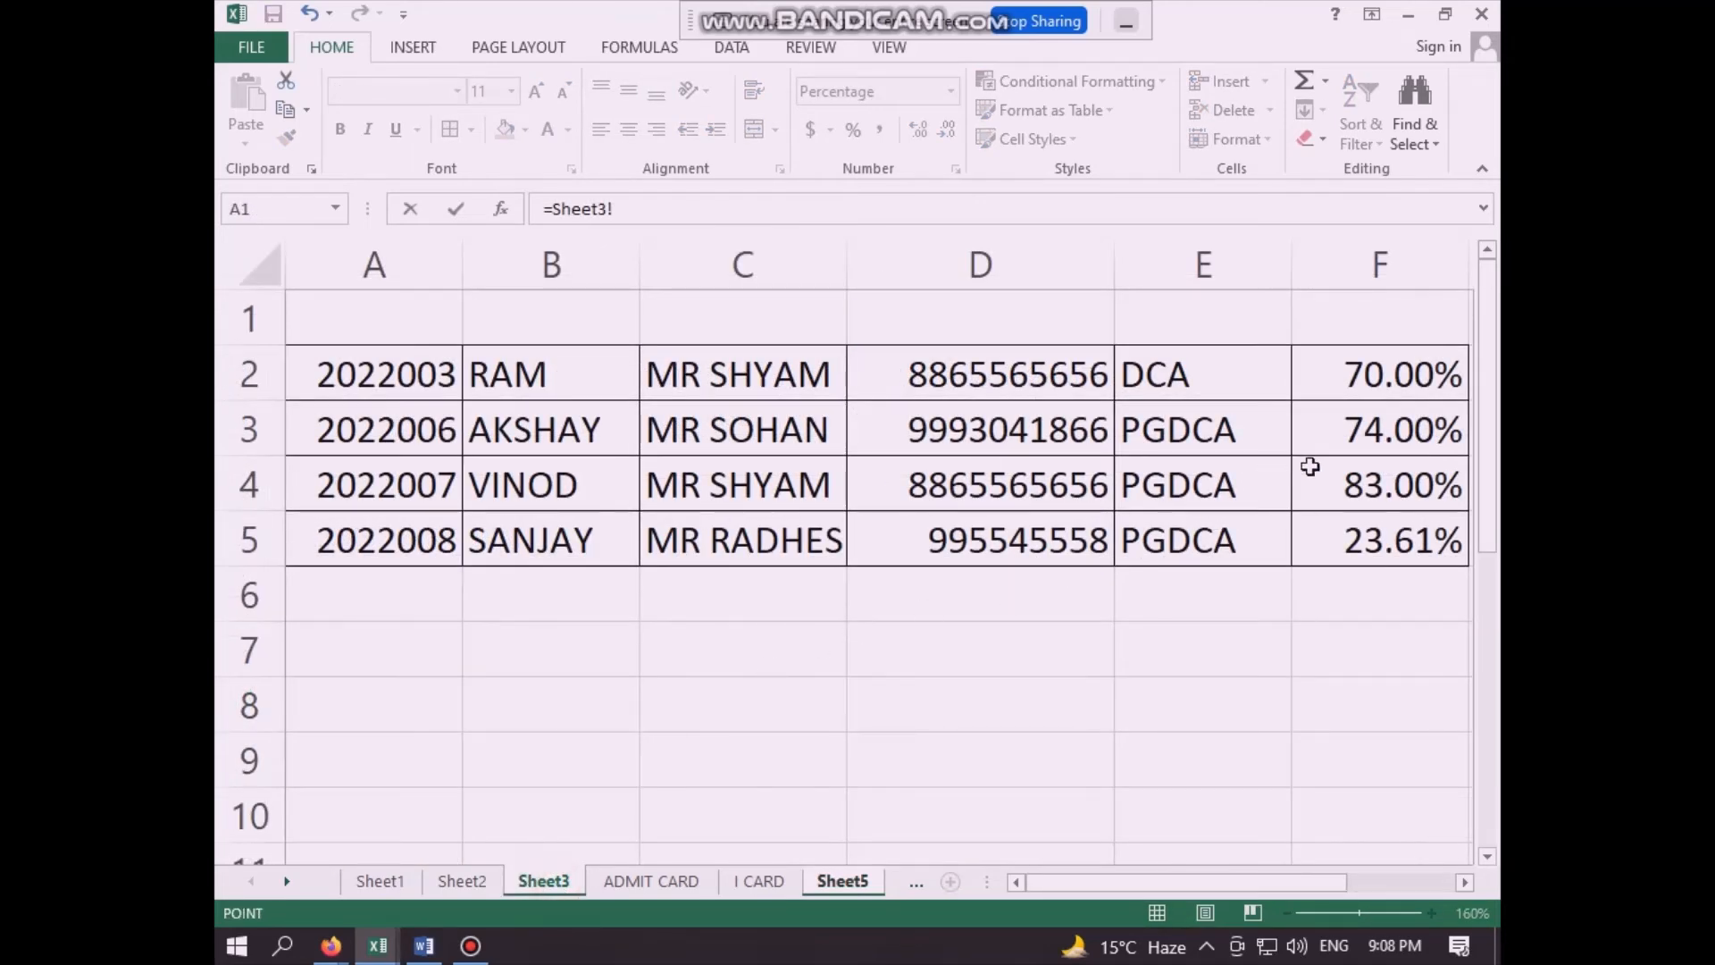
click(1405, 433)
key(Return)
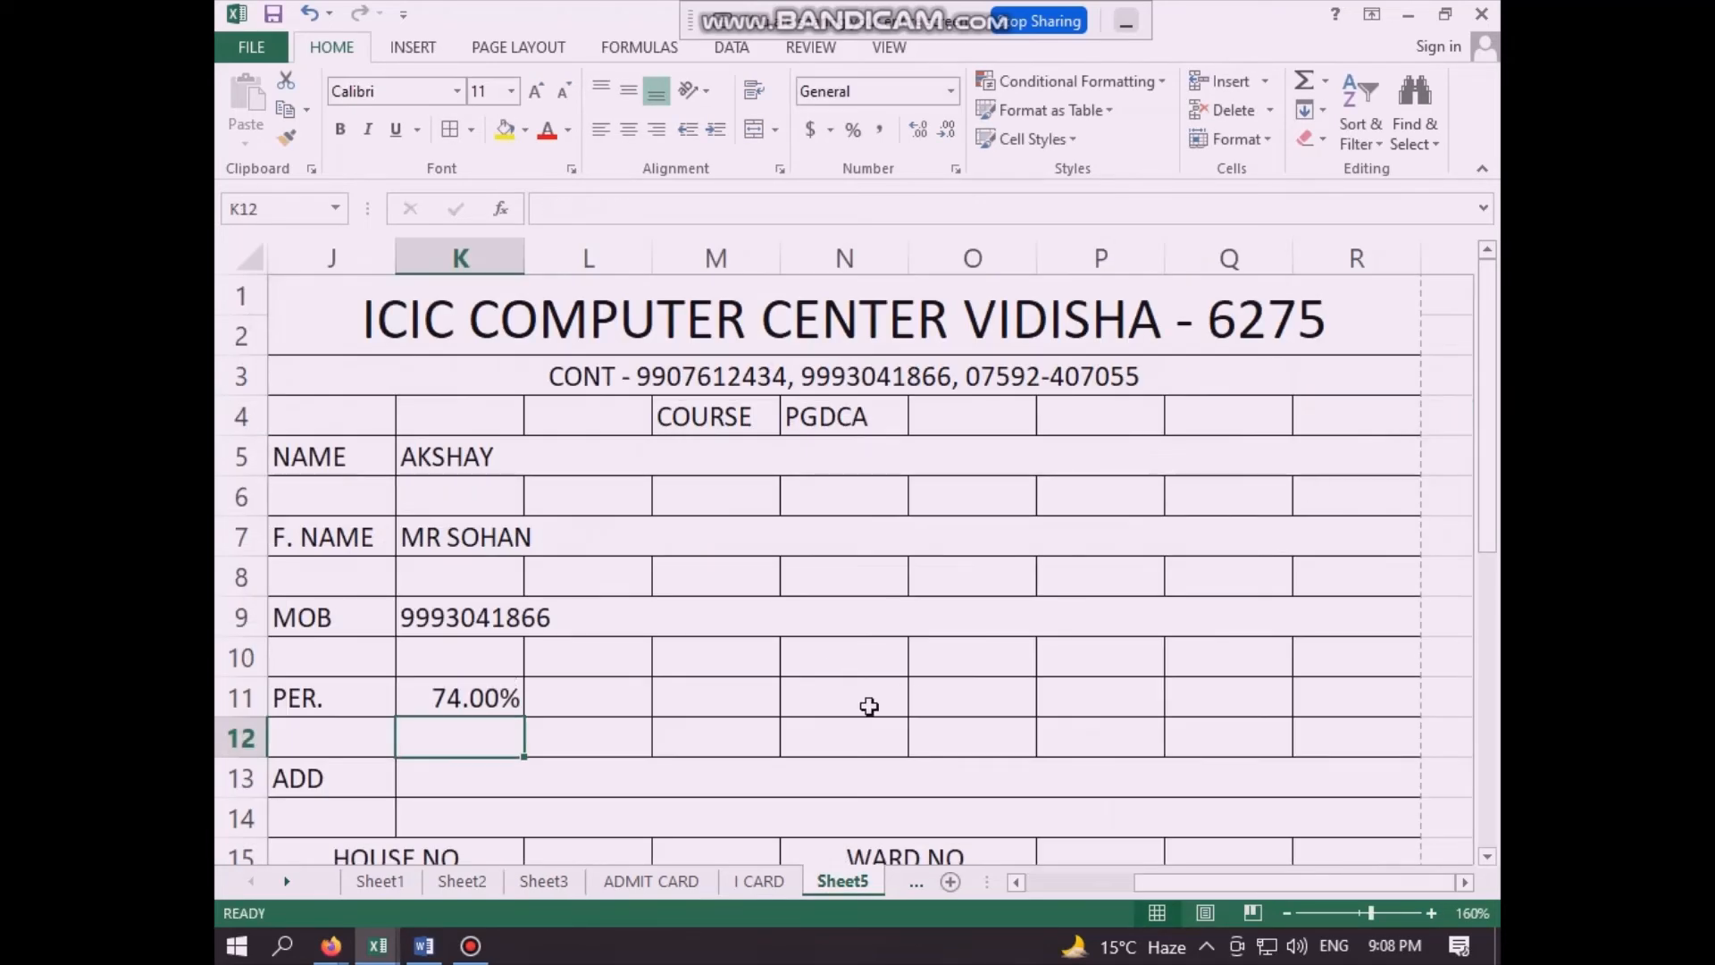
- Review both I-cards on Sheet5, comparing the linked name fields in B5 and K5
scroll(632, 717, down, 4)
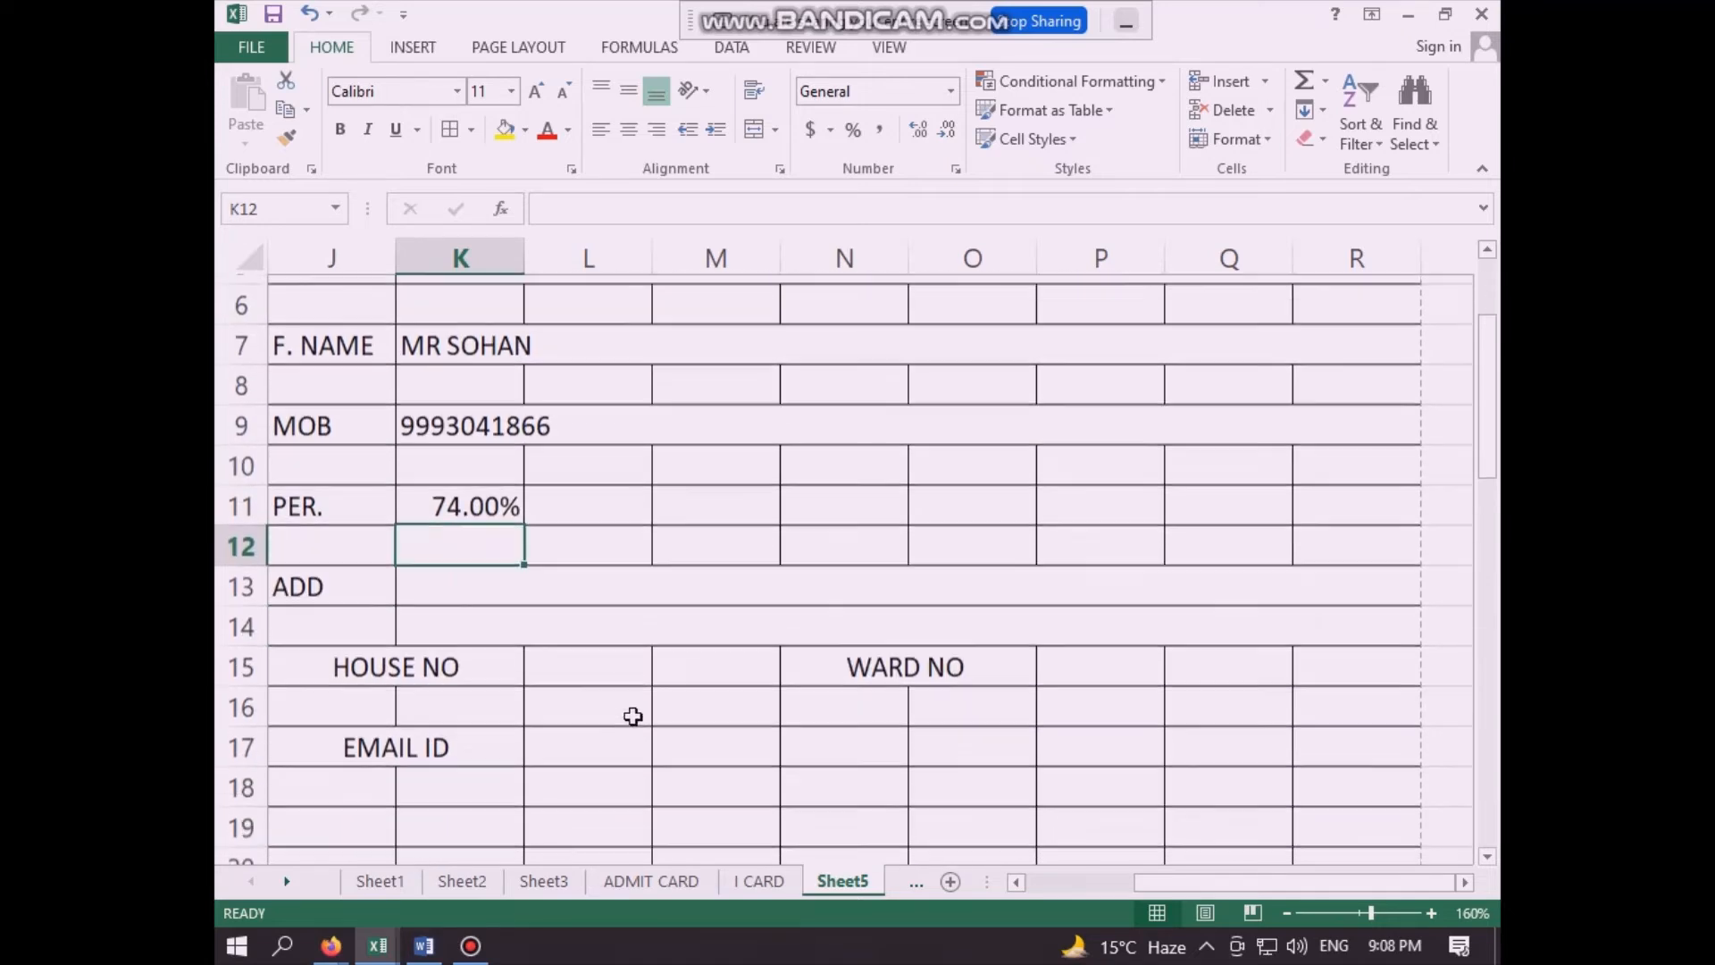
scroll(632, 717, up, 4)
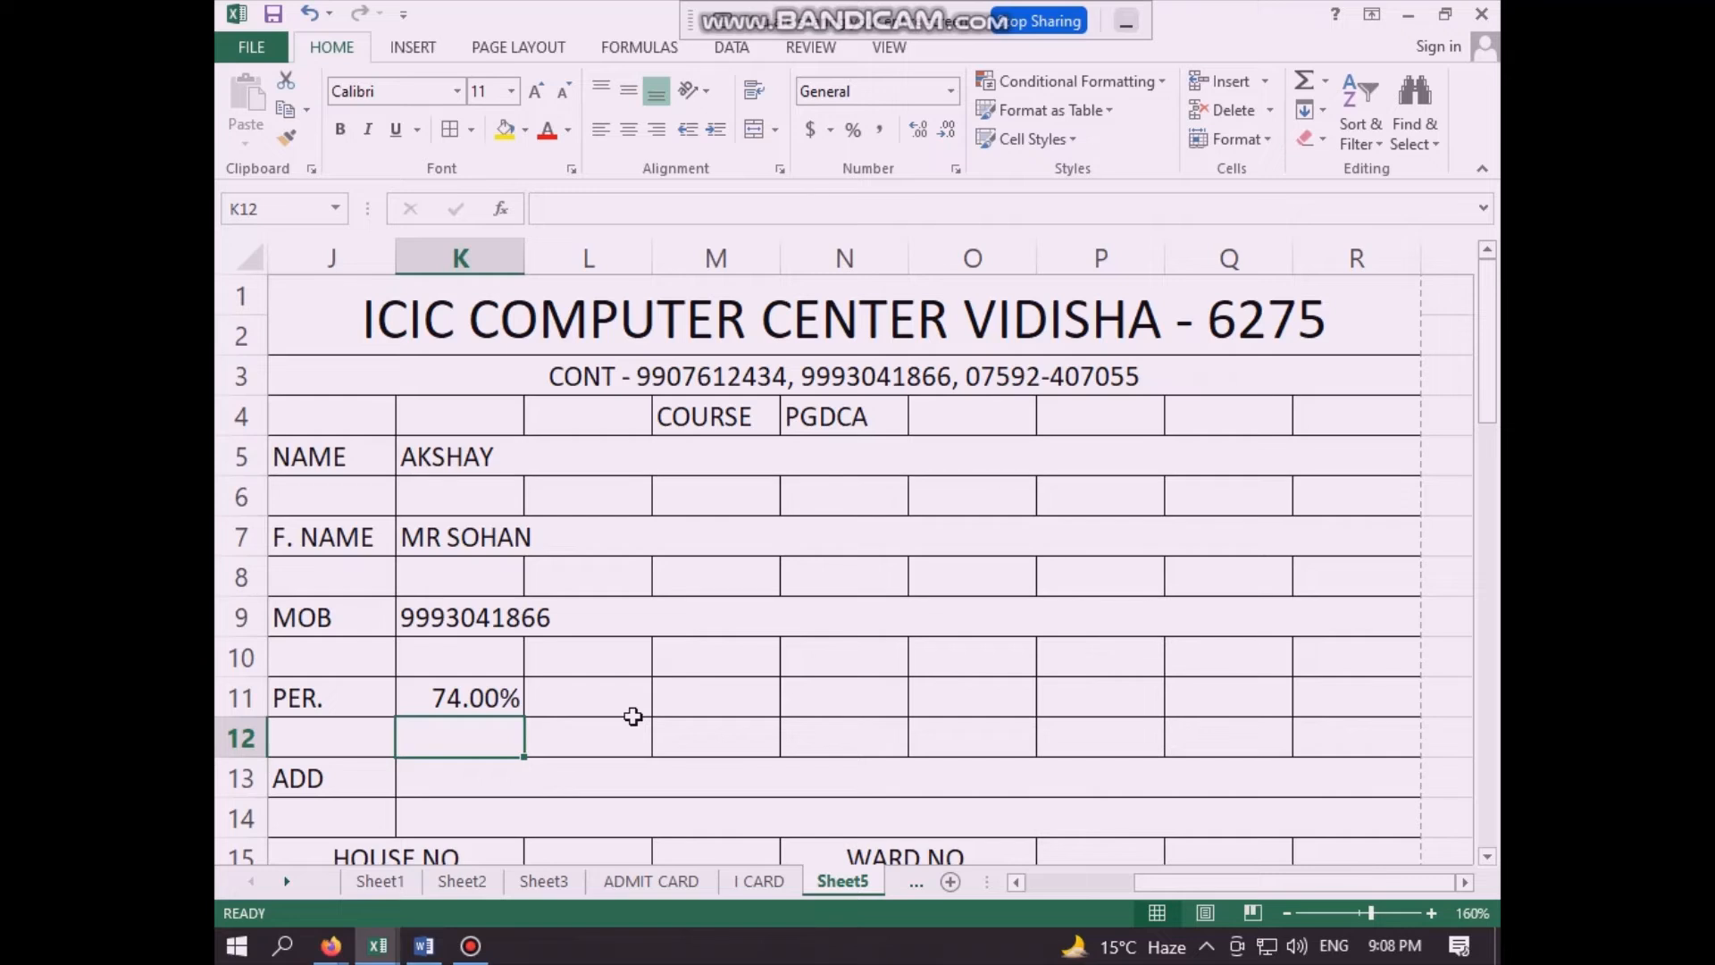
click(603, 565)
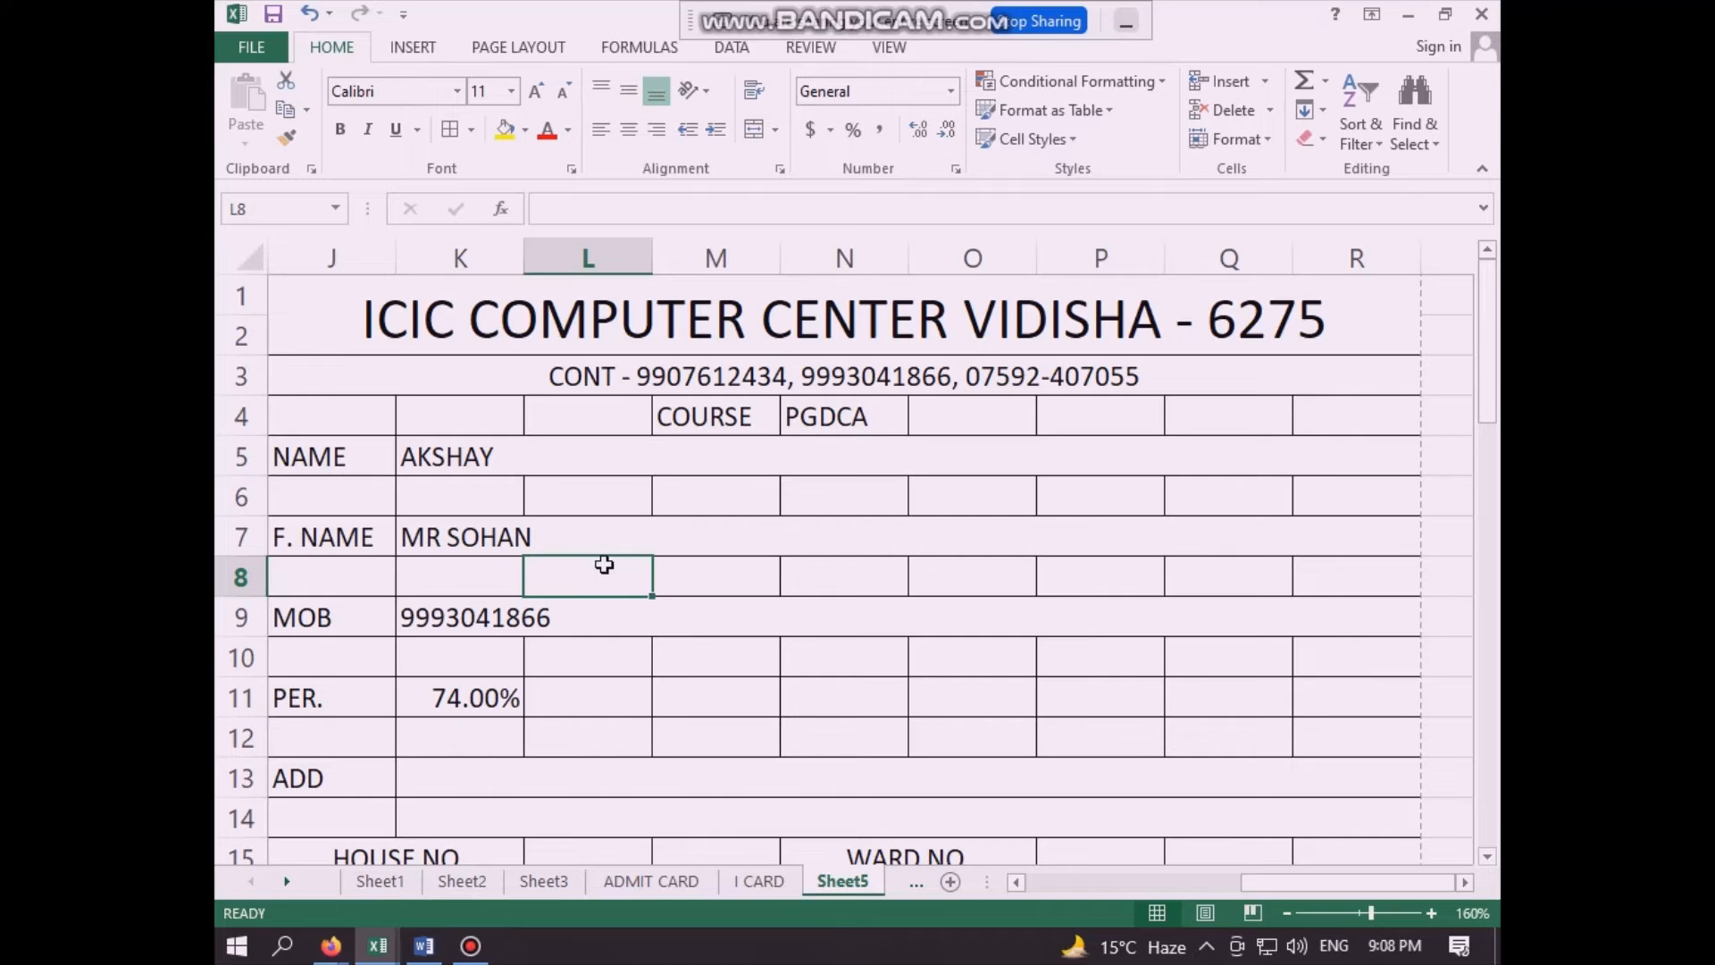
key(Left)
key(Left)
key(Left)
key(Left)
key(Left)
key(Left)
key(Left)
key(Left)
key(Left)
key(Left)
key(Left)
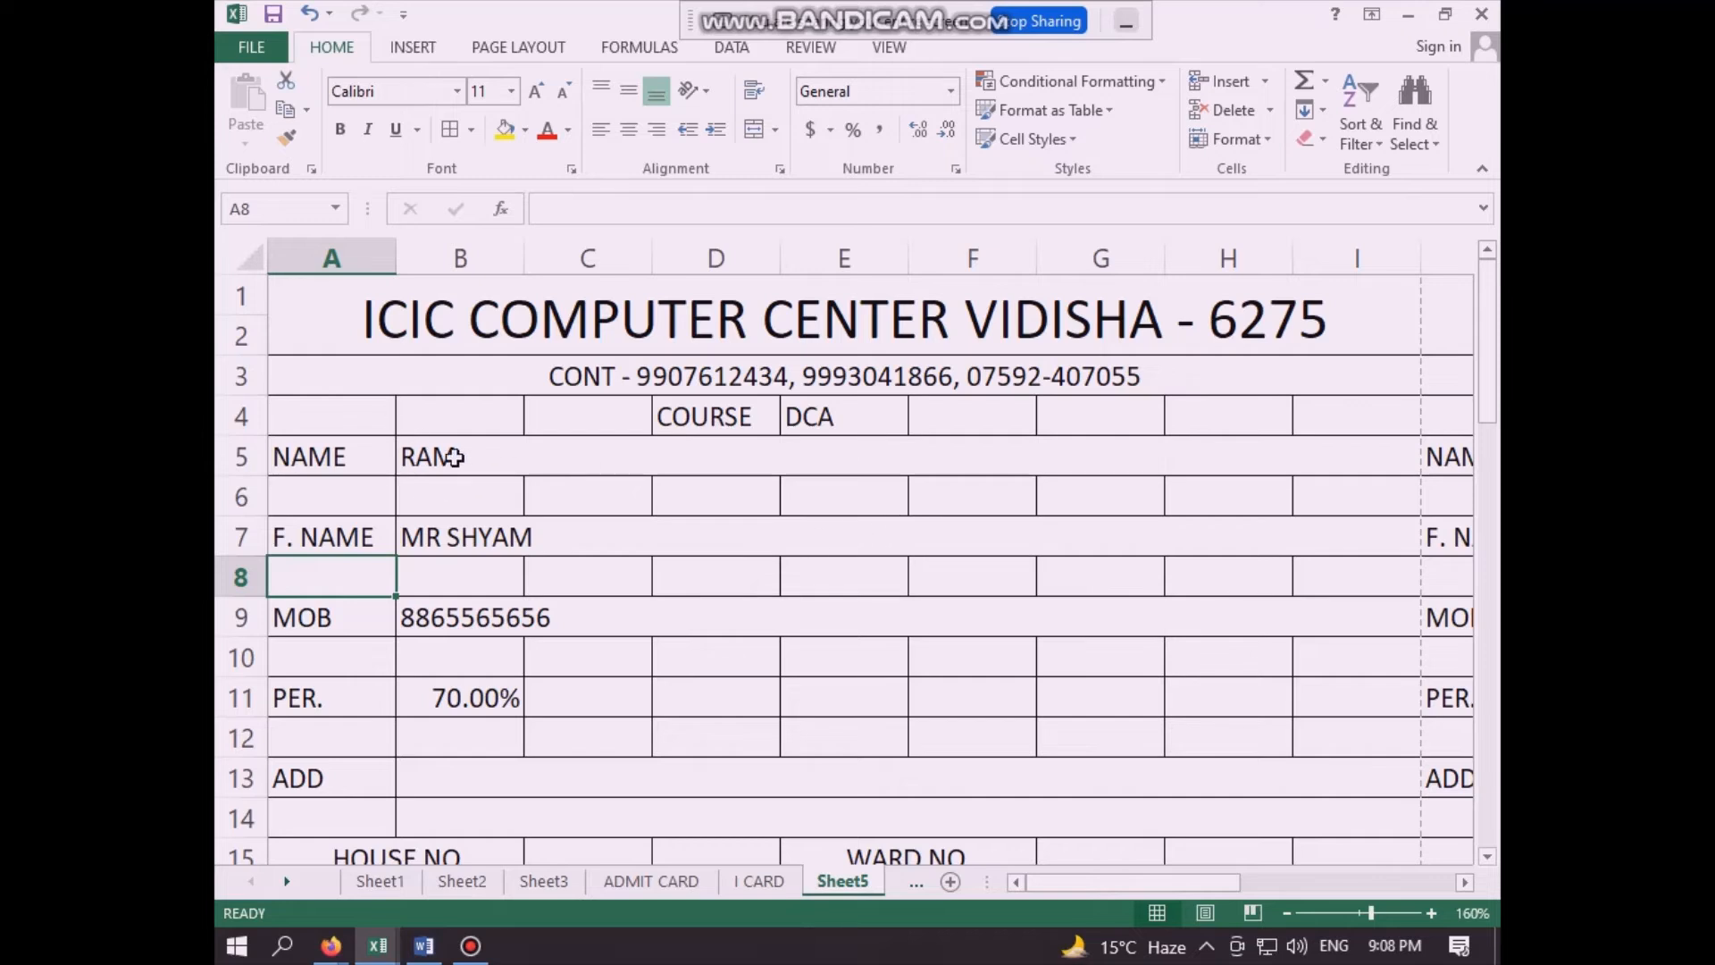
click(507, 467)
scroll(505, 465, right, 5)
click(528, 471)
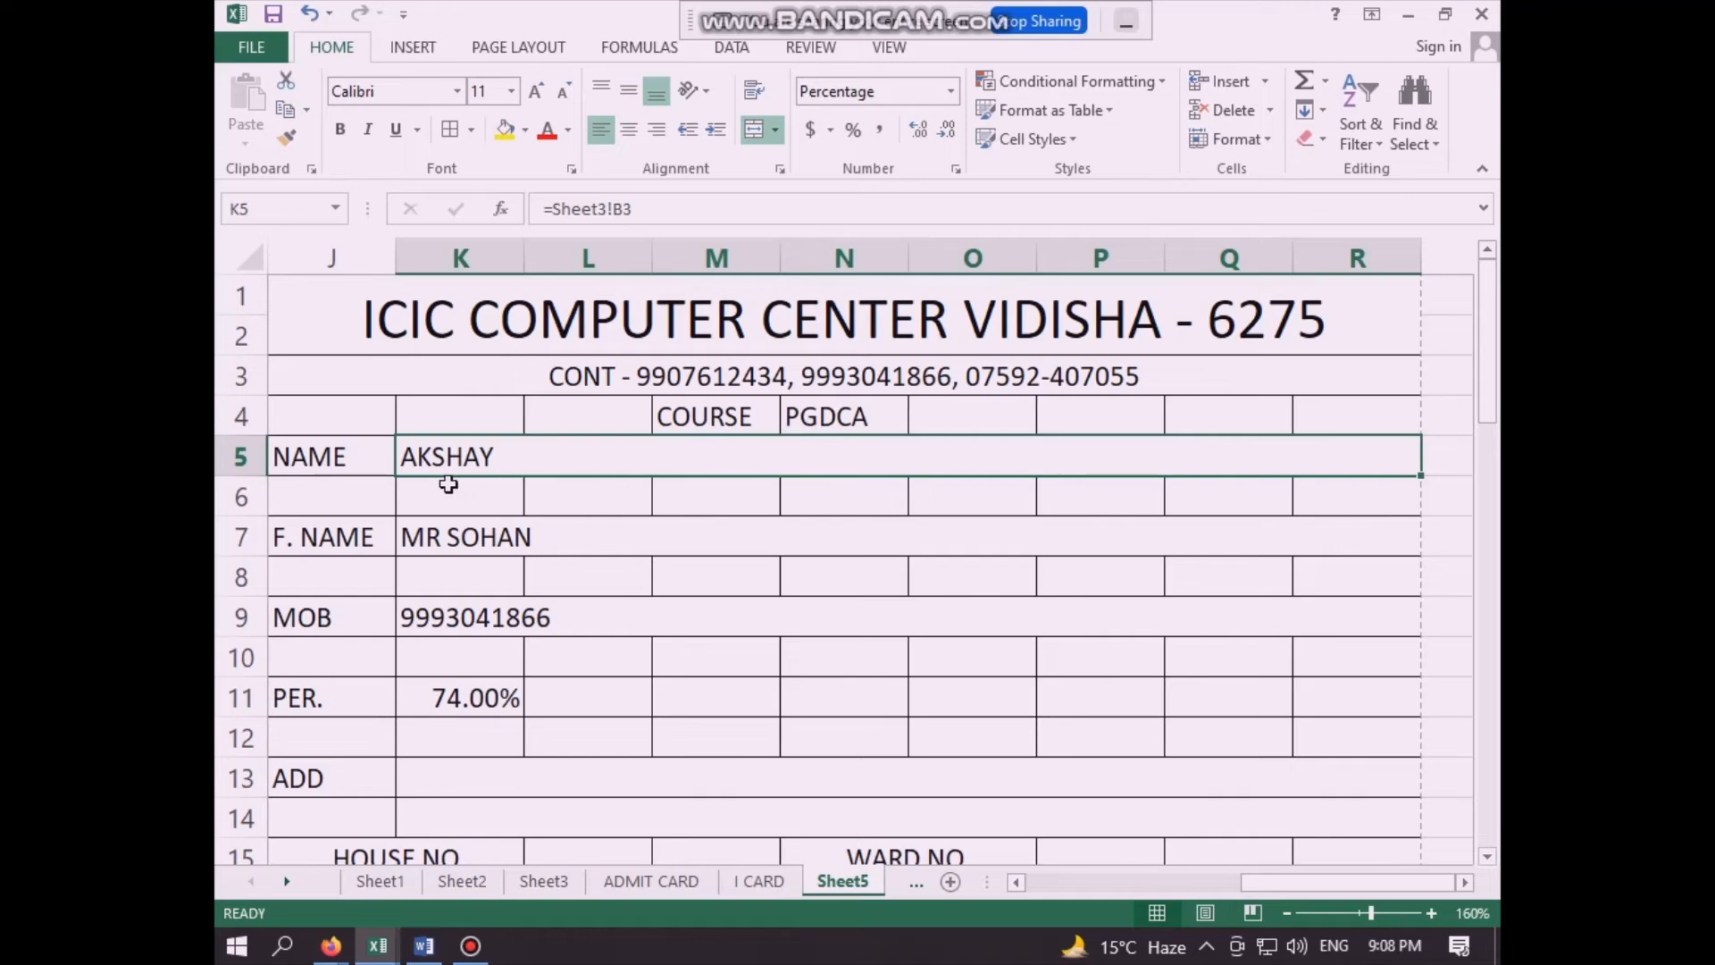
- Examine the two PGDCA student records in A6:F7 on Sheet2, from roll number through percentage
key(Home)
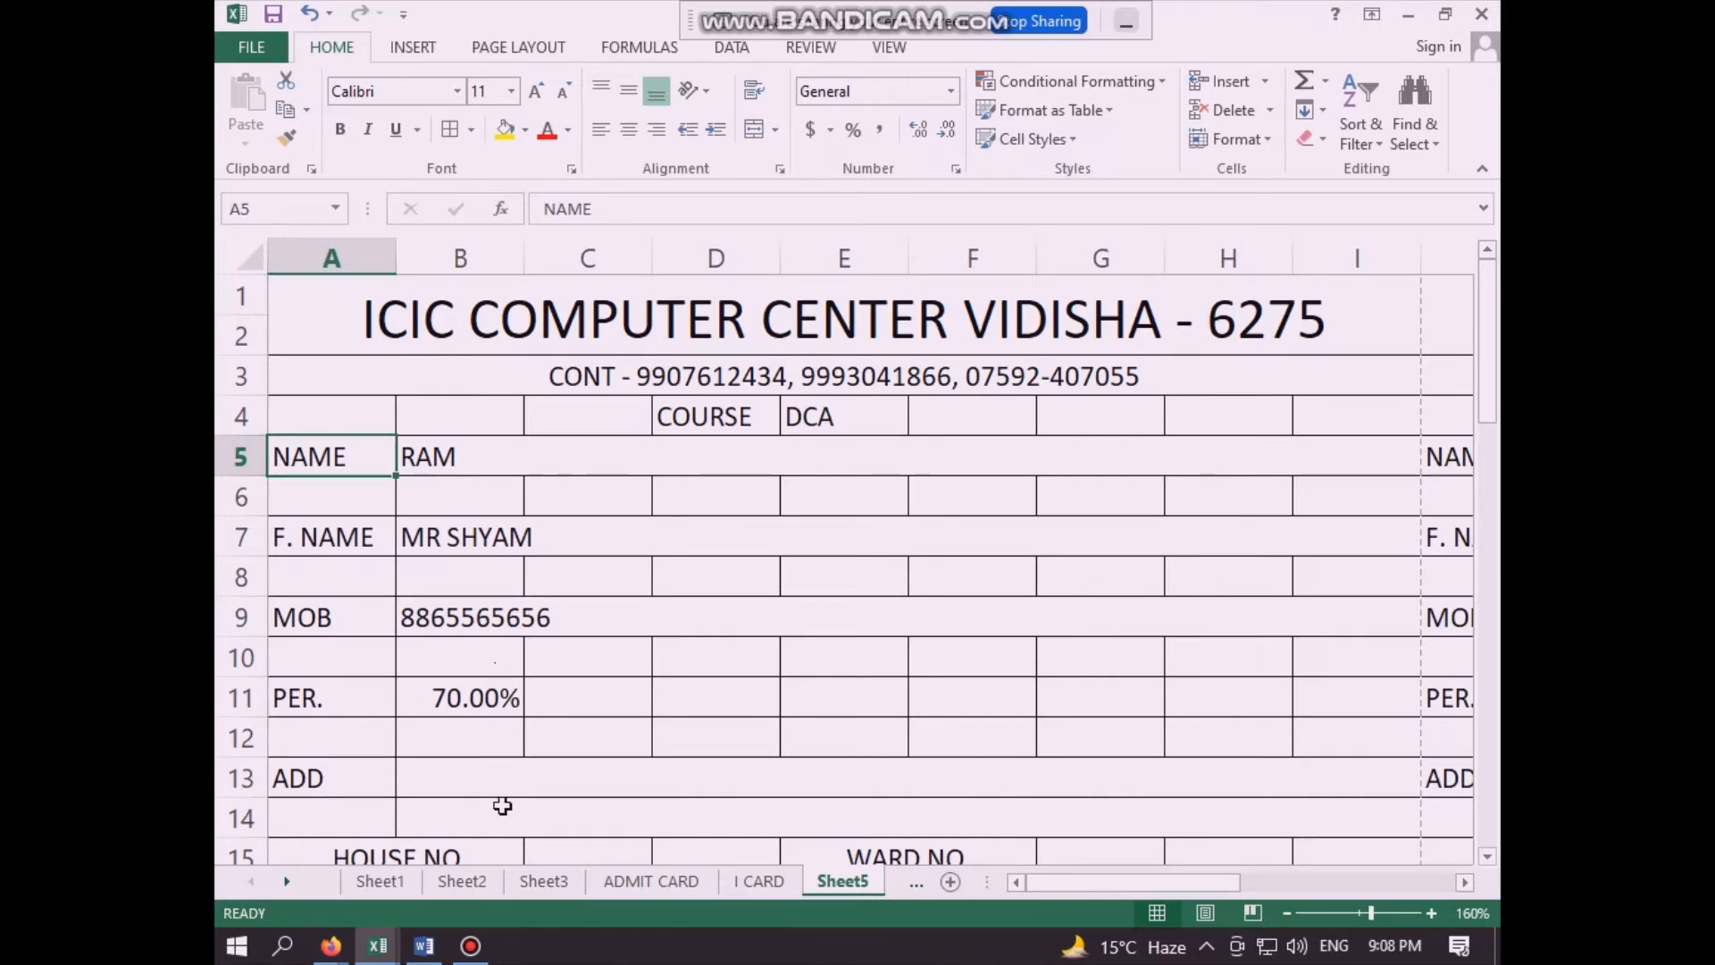
click(469, 882)
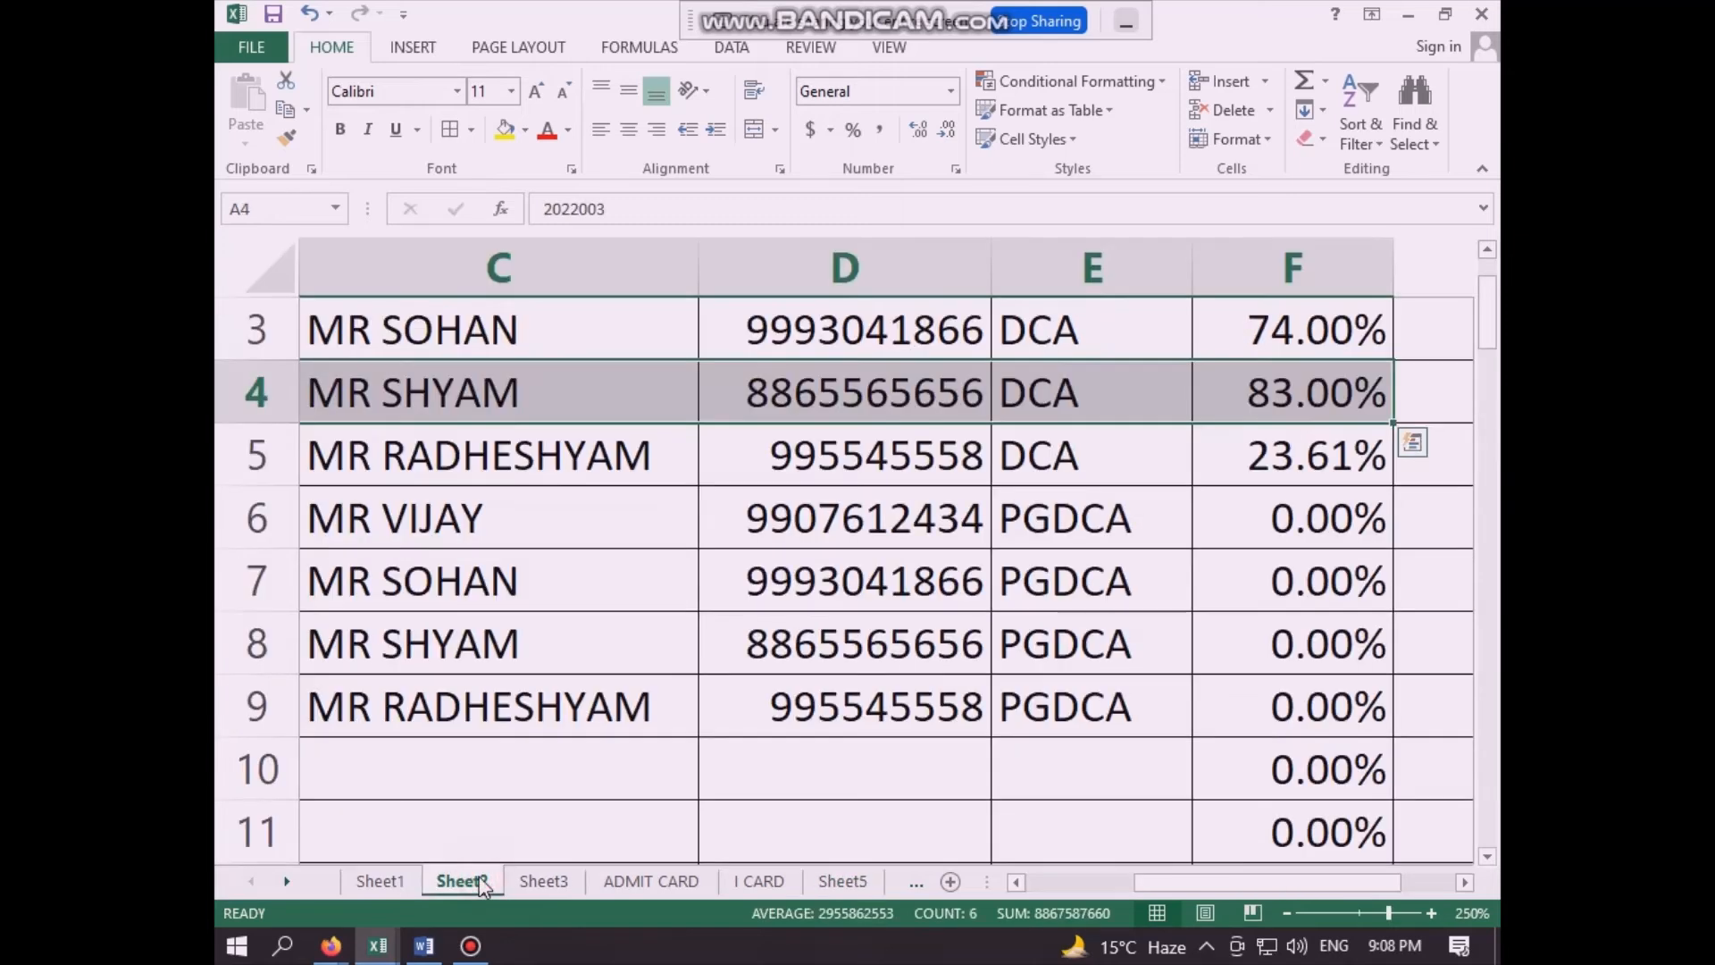
click(532, 582)
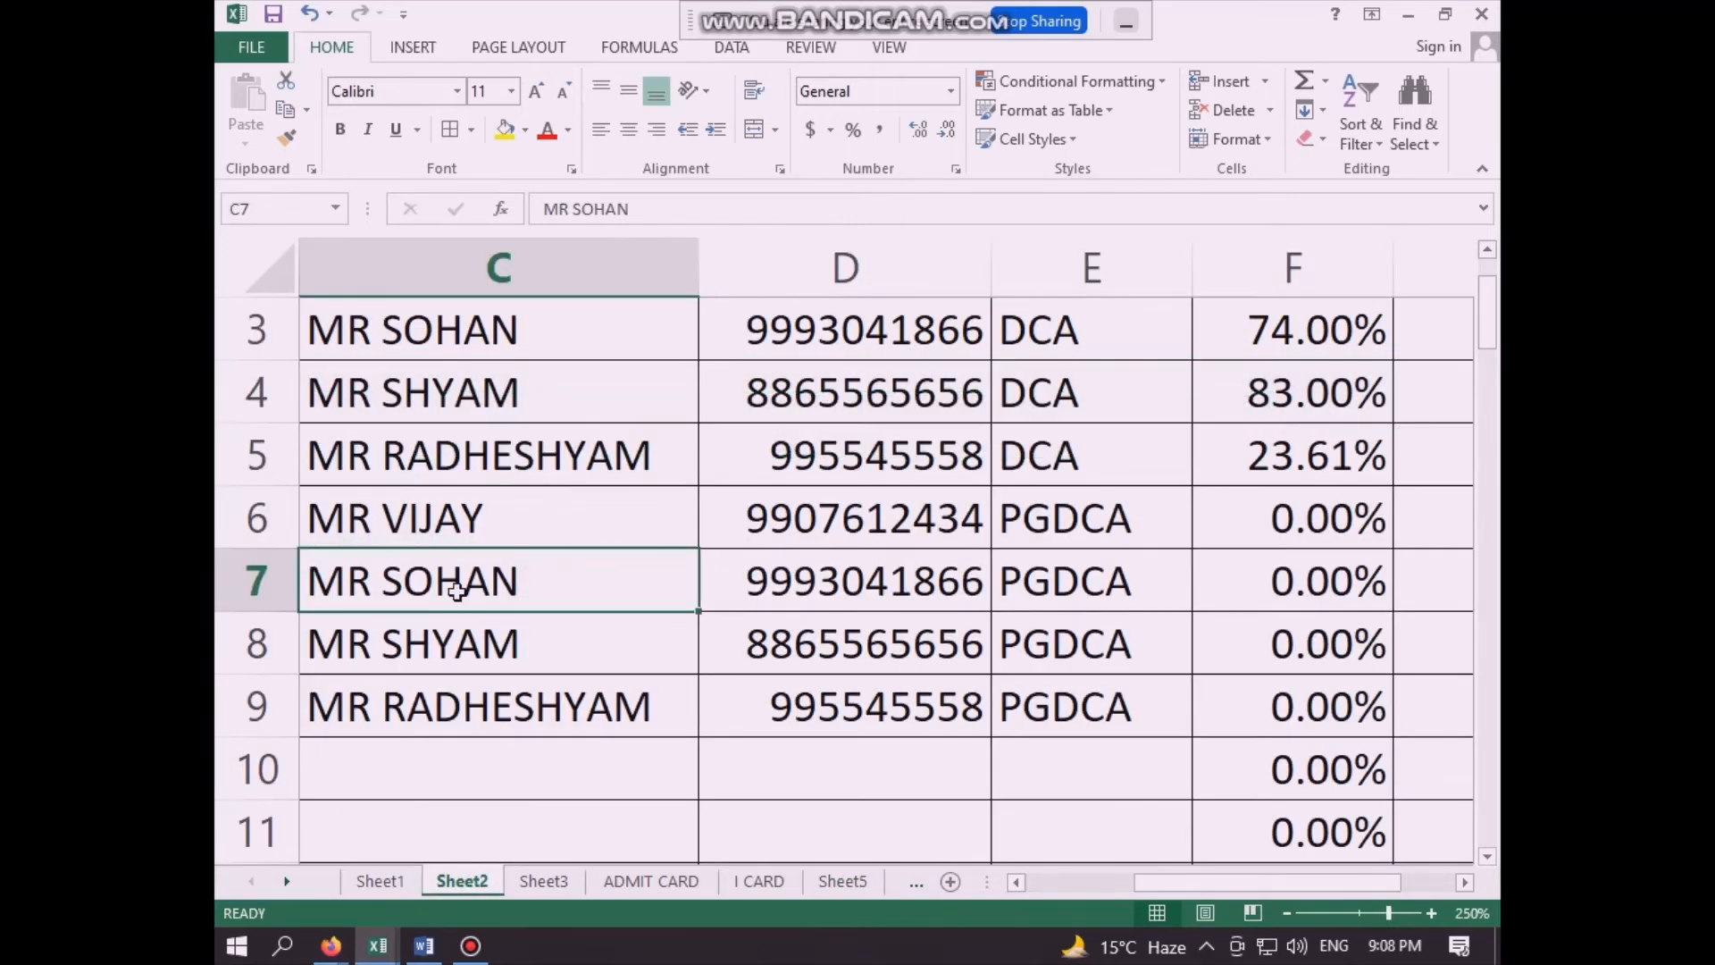
key(Left)
key(Left)
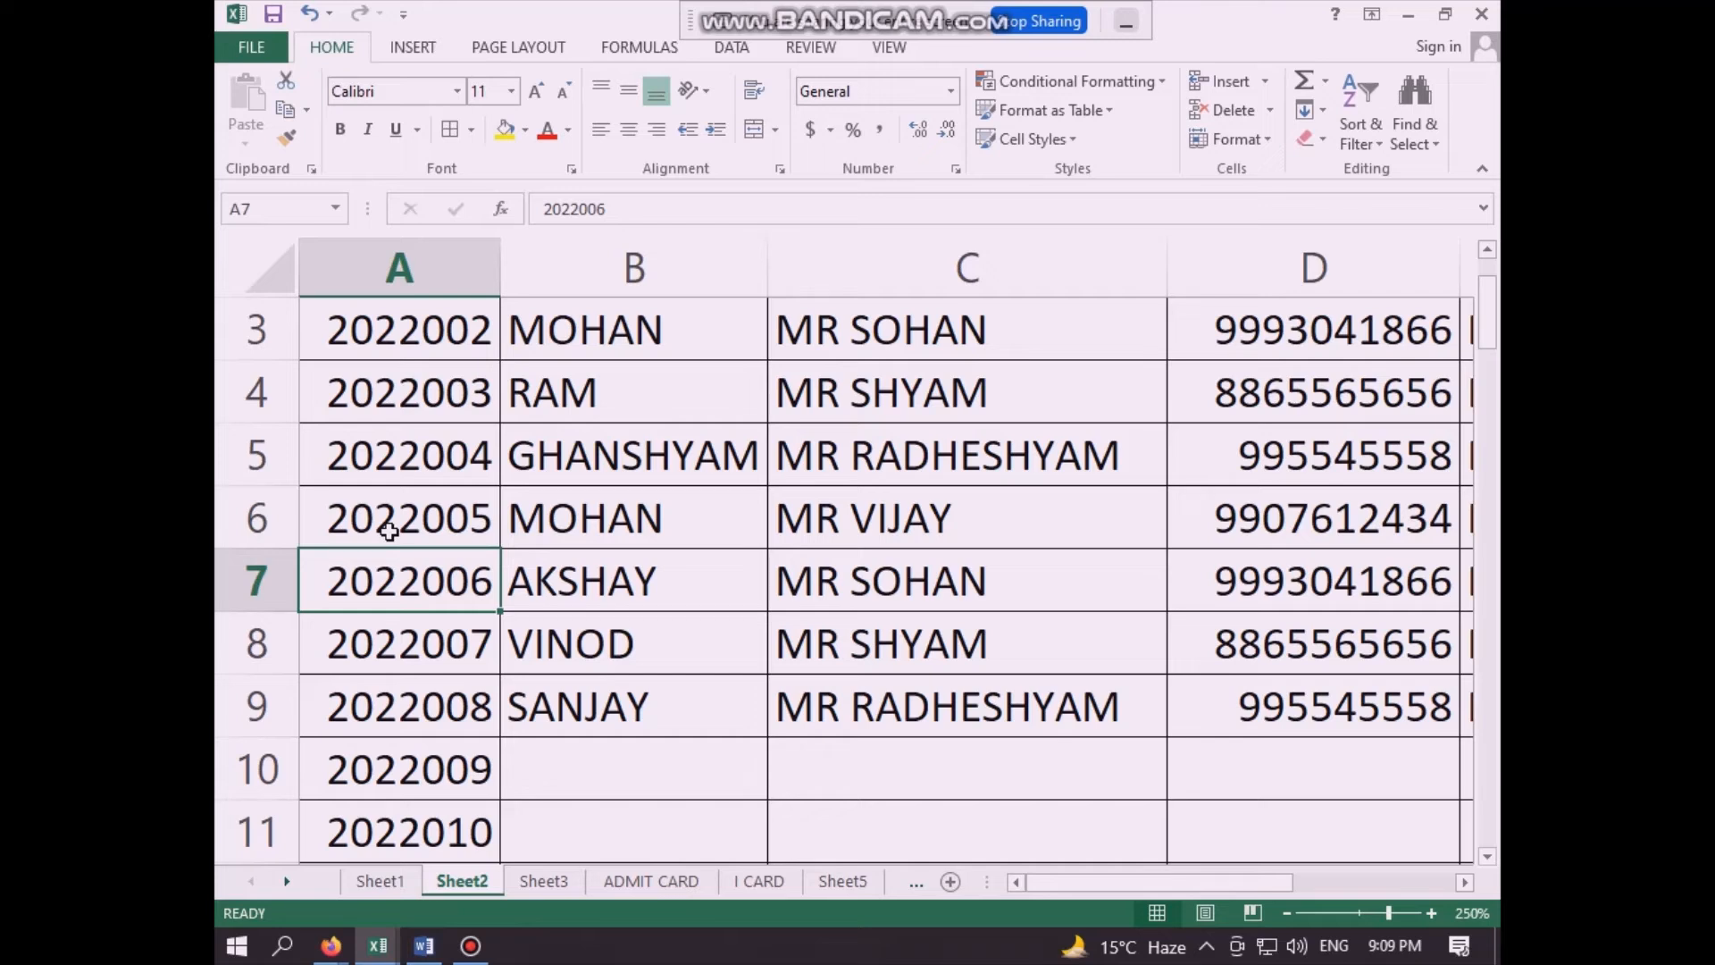
click(346, 537)
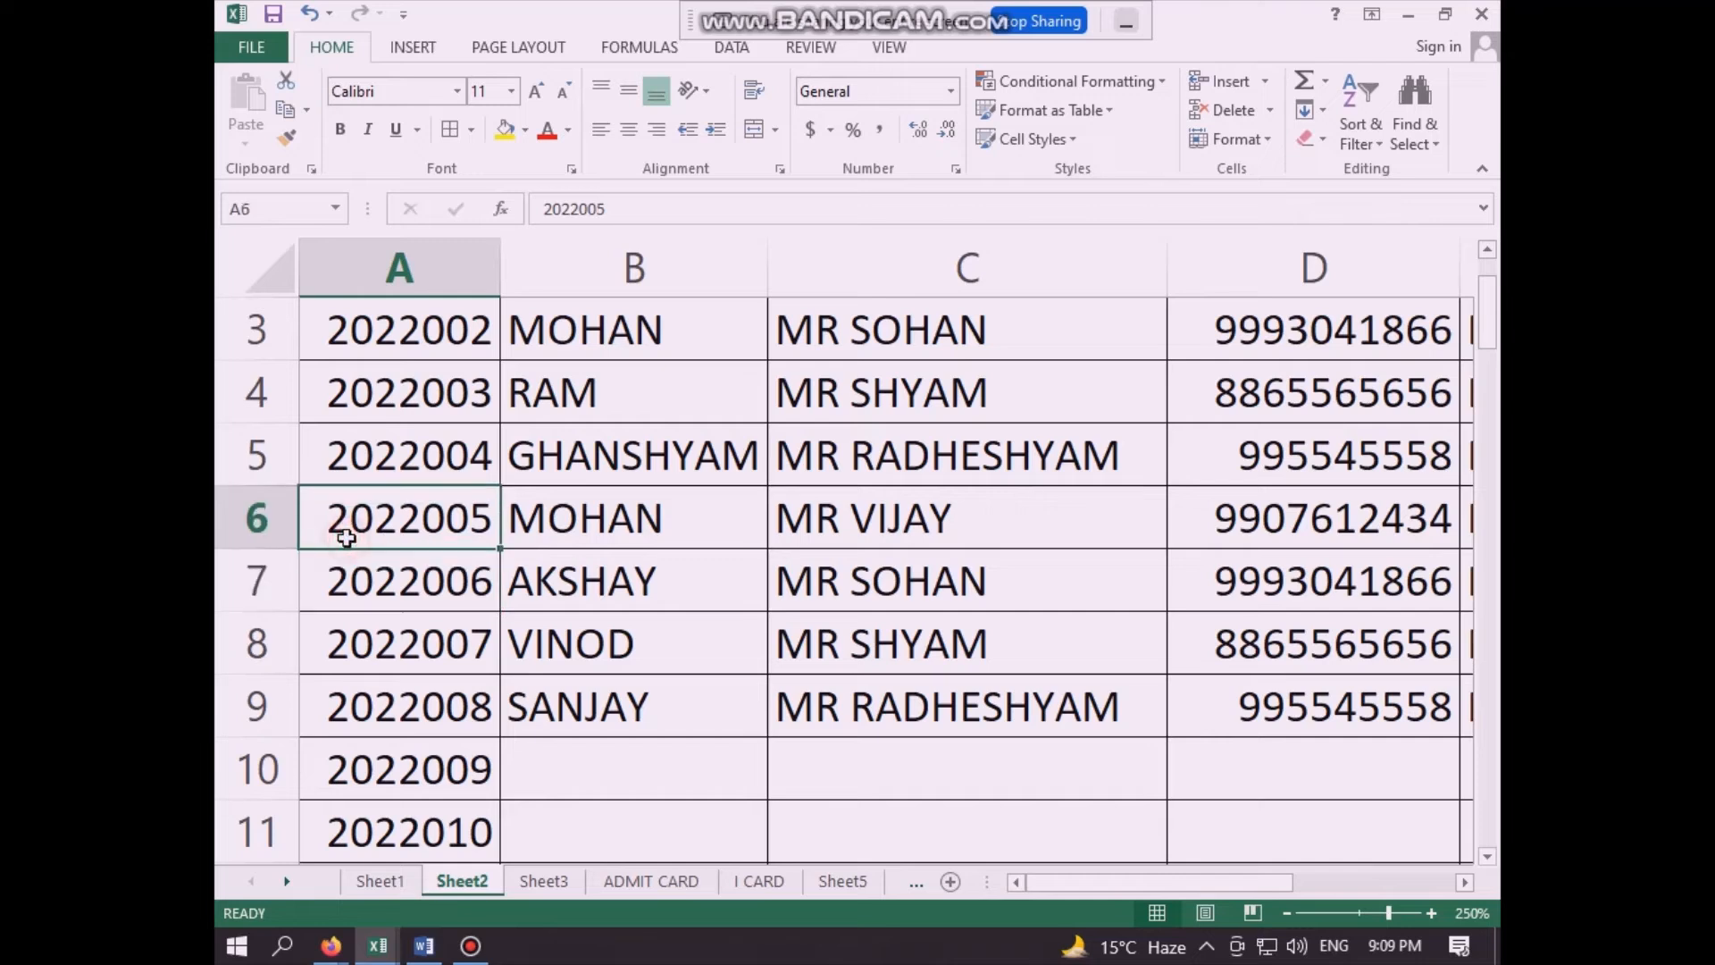
key(shift+Down)
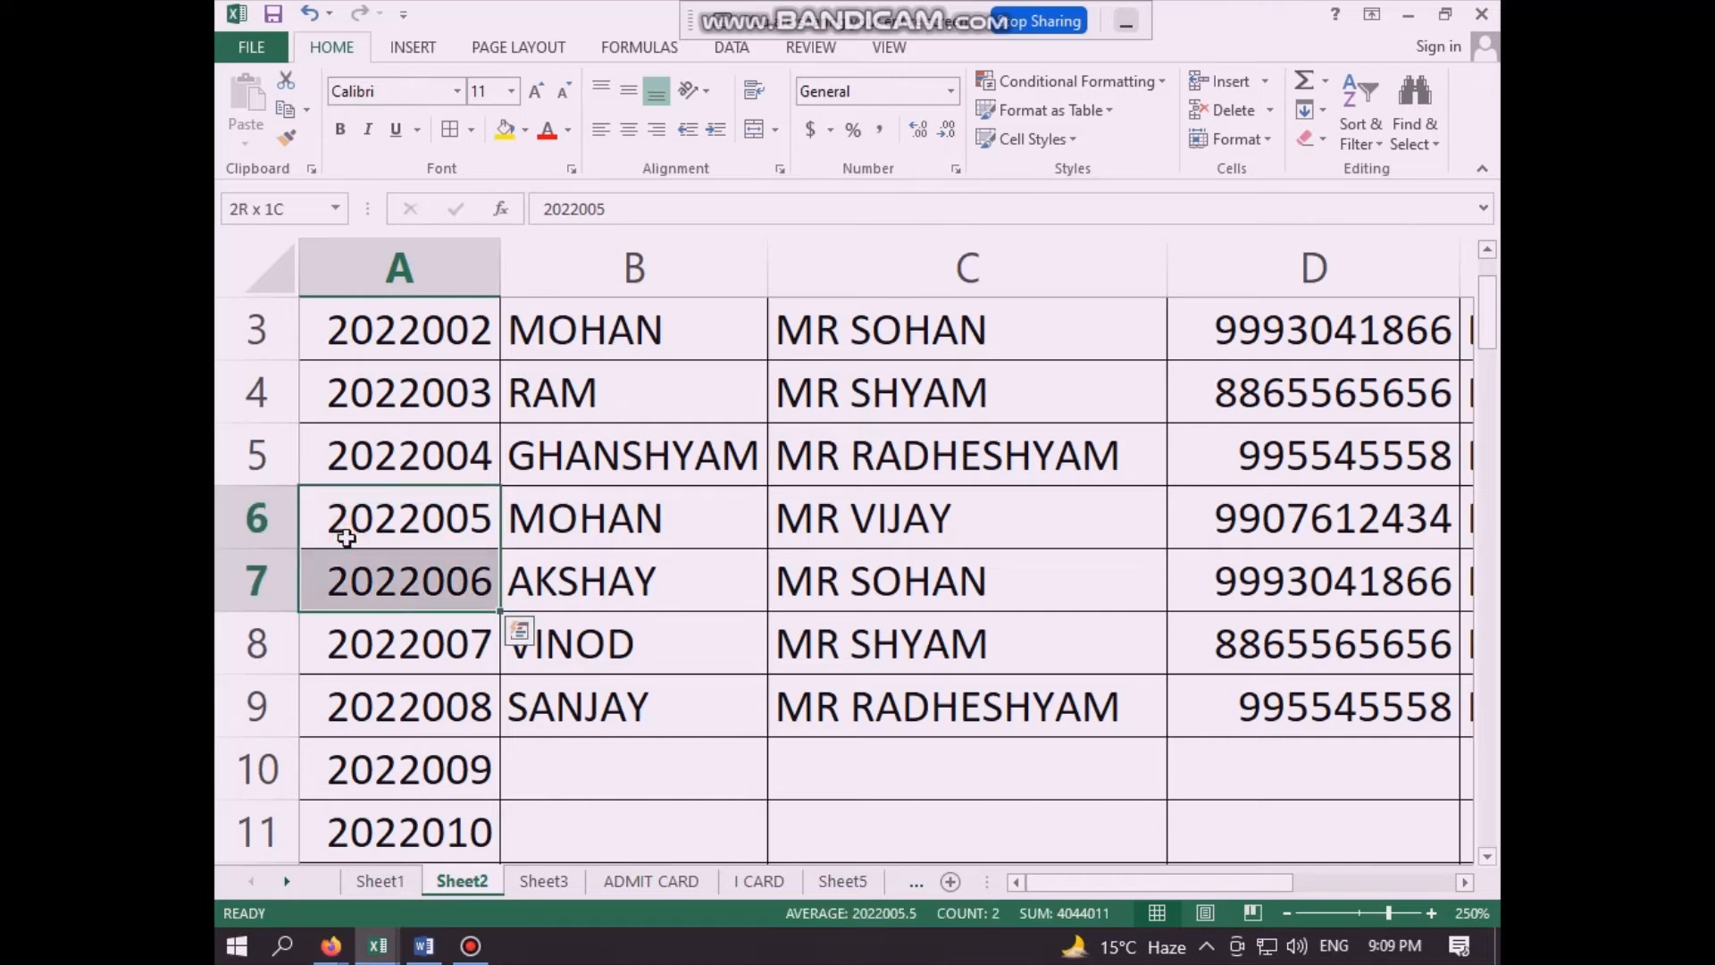
key(shift+Right)
key(shift+Right)
key(shift+Right)
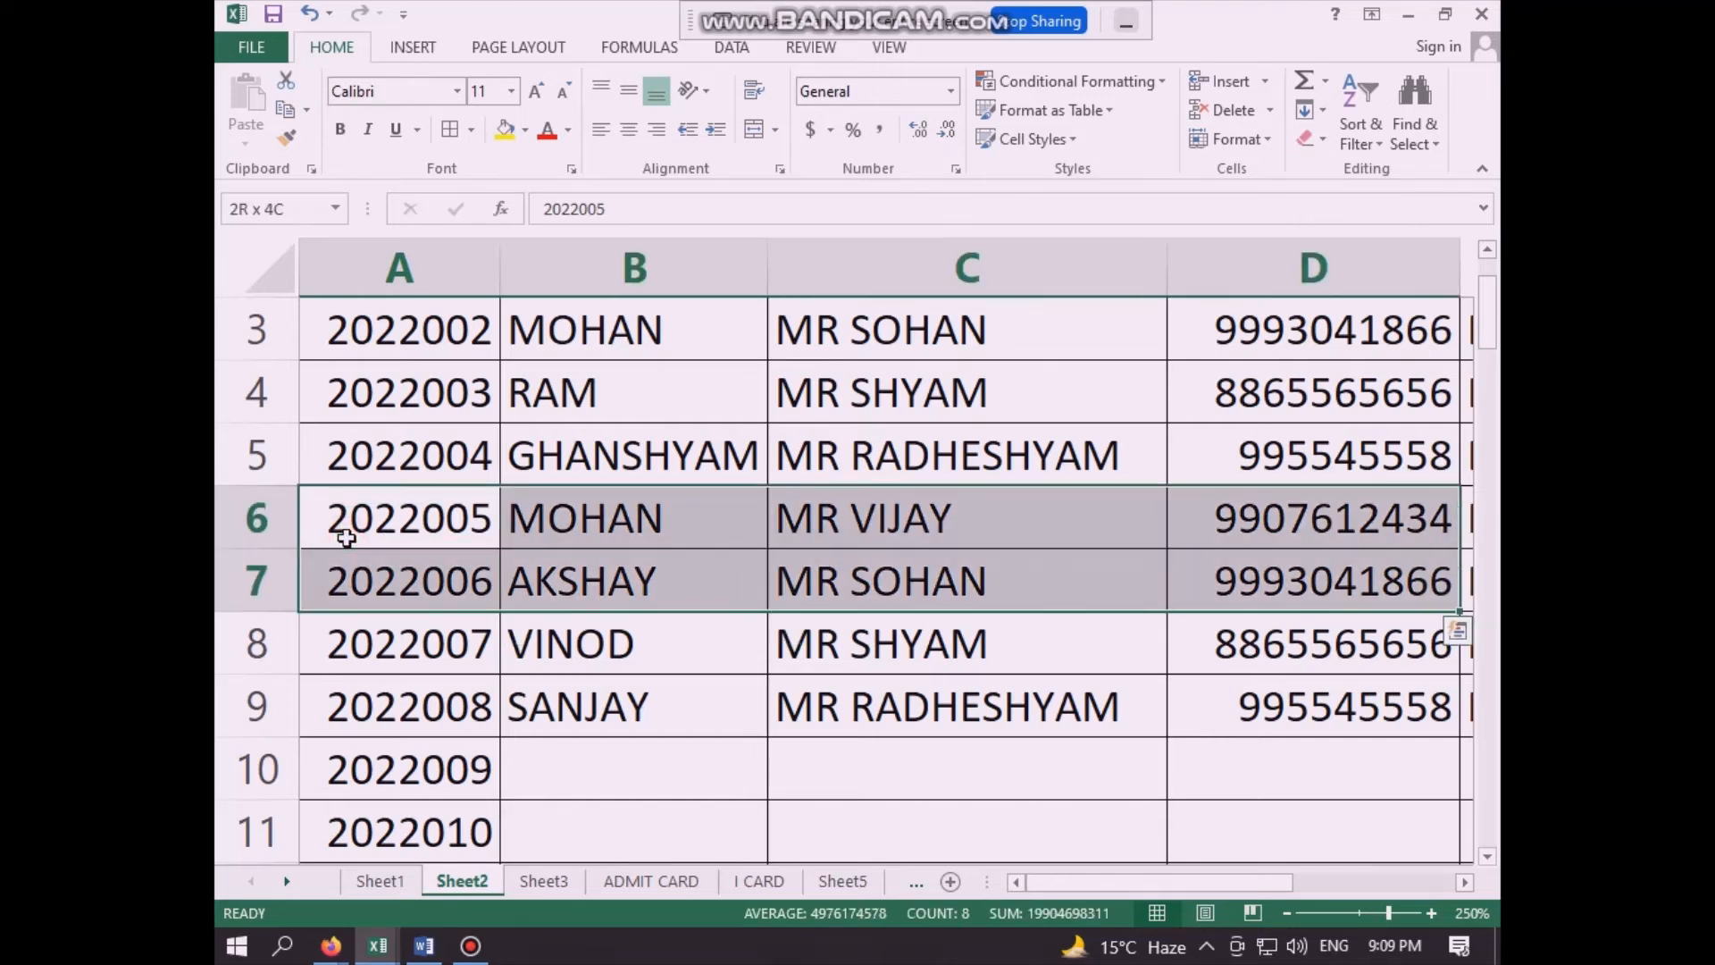
key(shift+Right)
key(shift+Right)
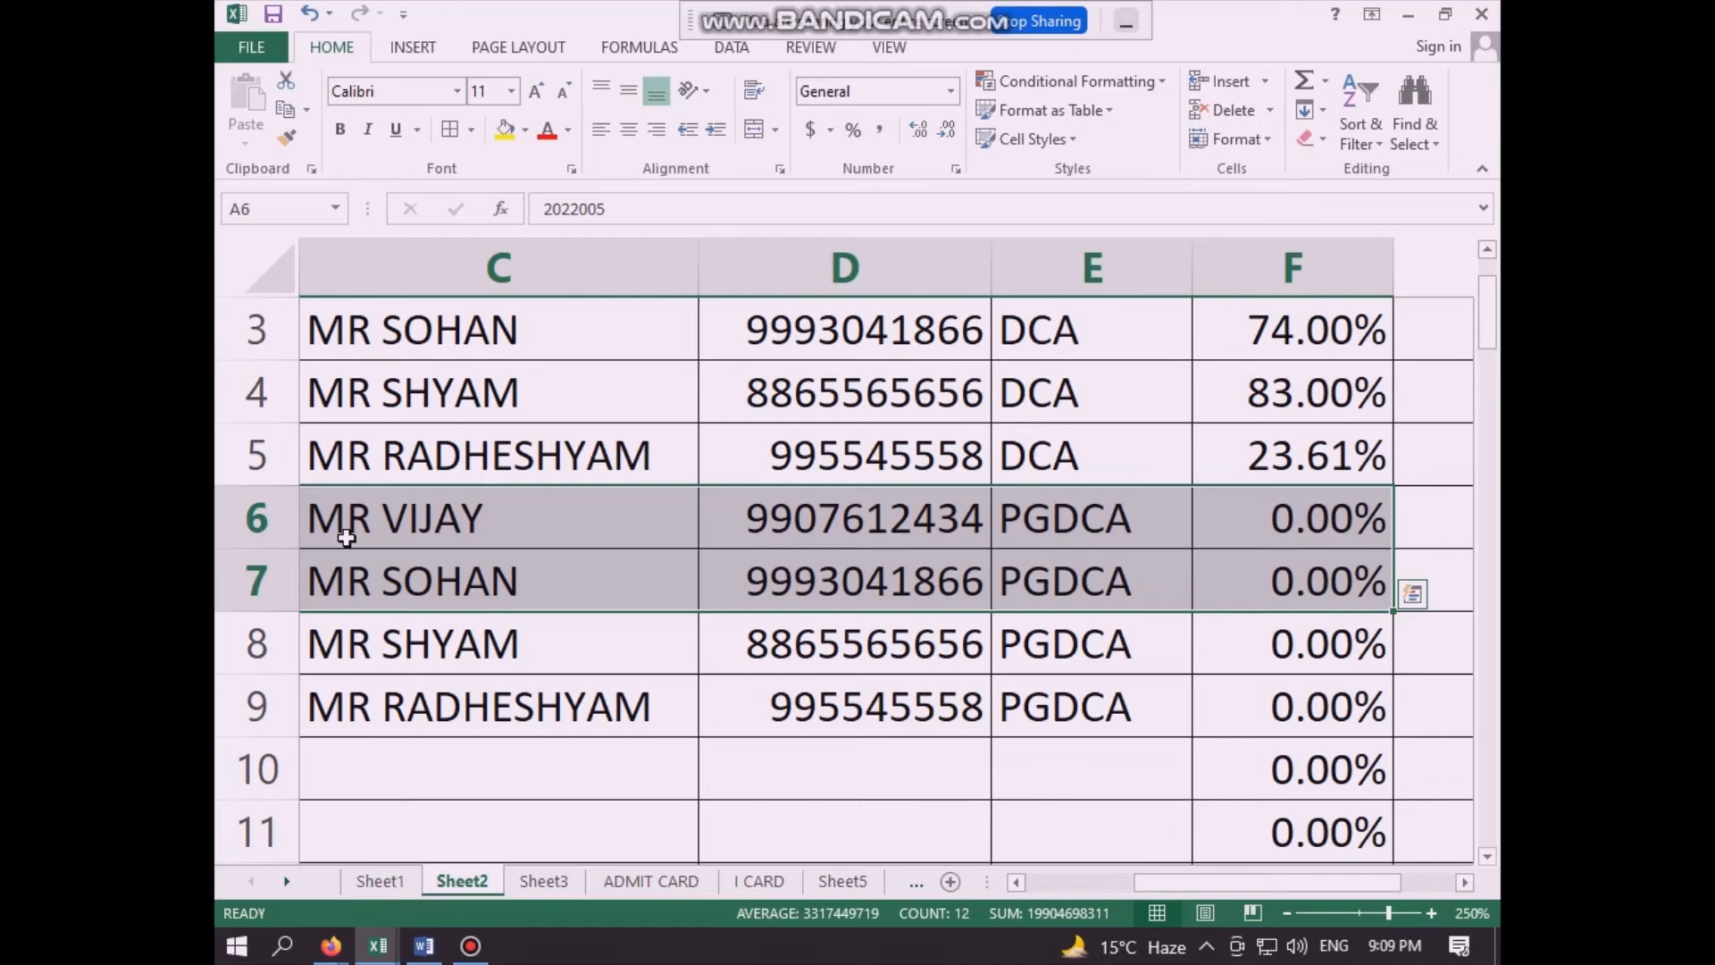
- Enter obtained marks of 490 in A6 and 387 in A7 on Sheet1
click(391, 879)
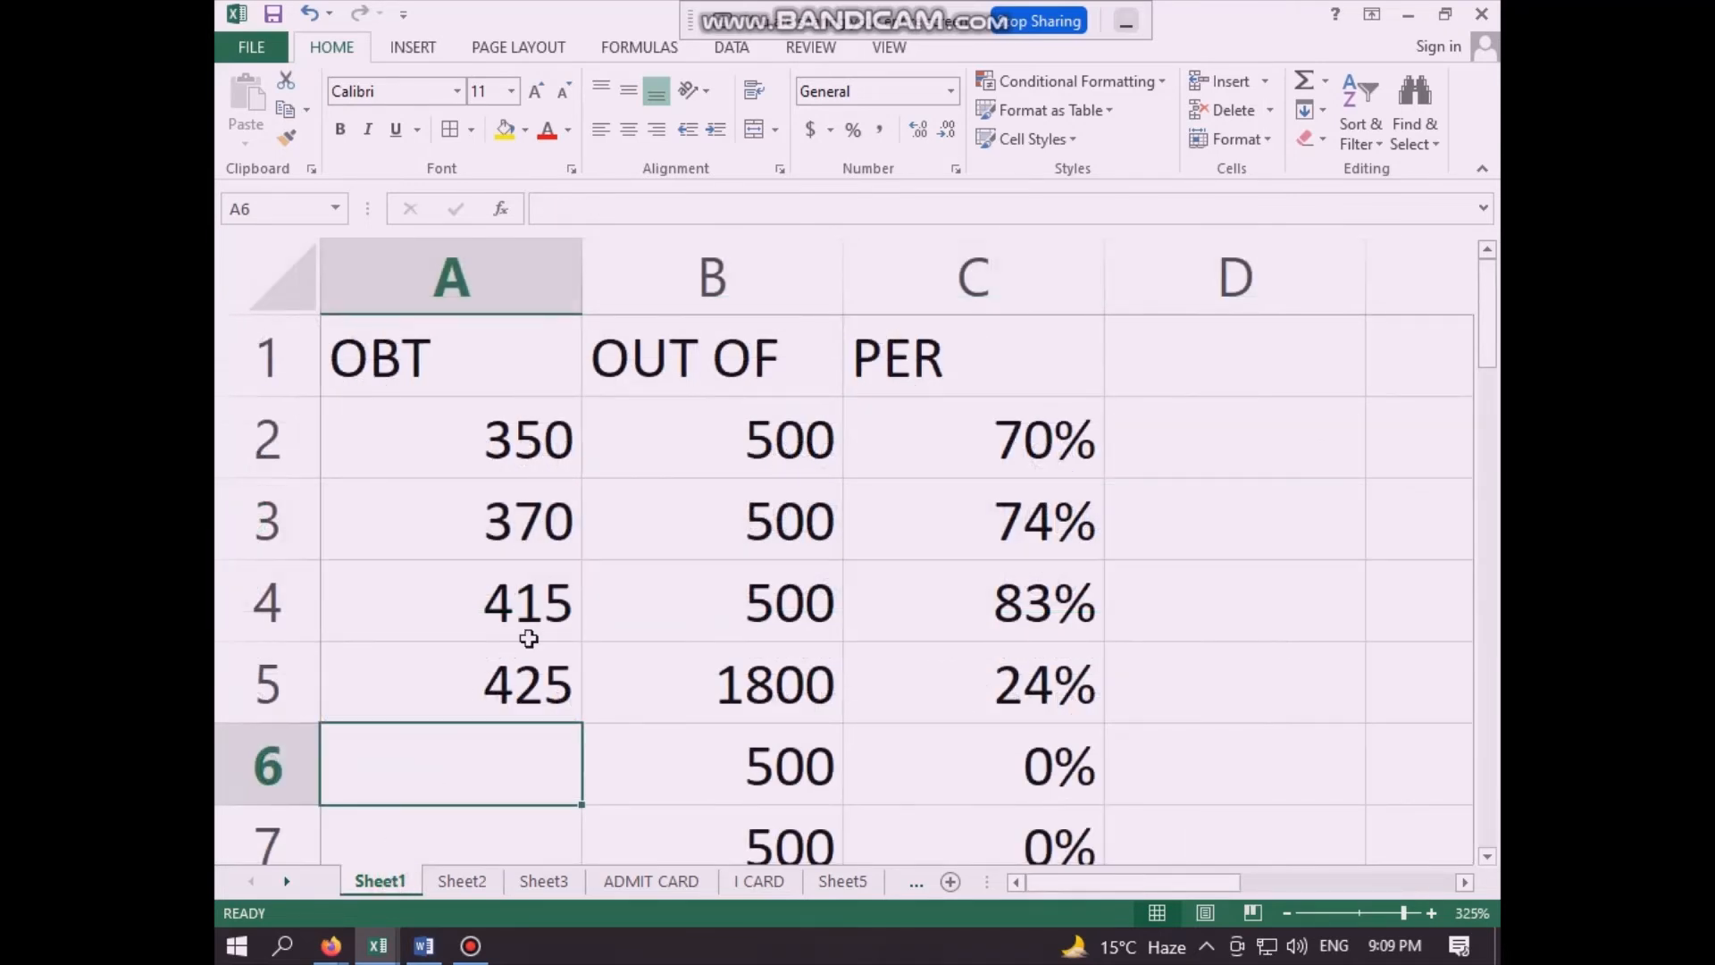
click(517, 678)
click(539, 761)
text(490)
key(Return)
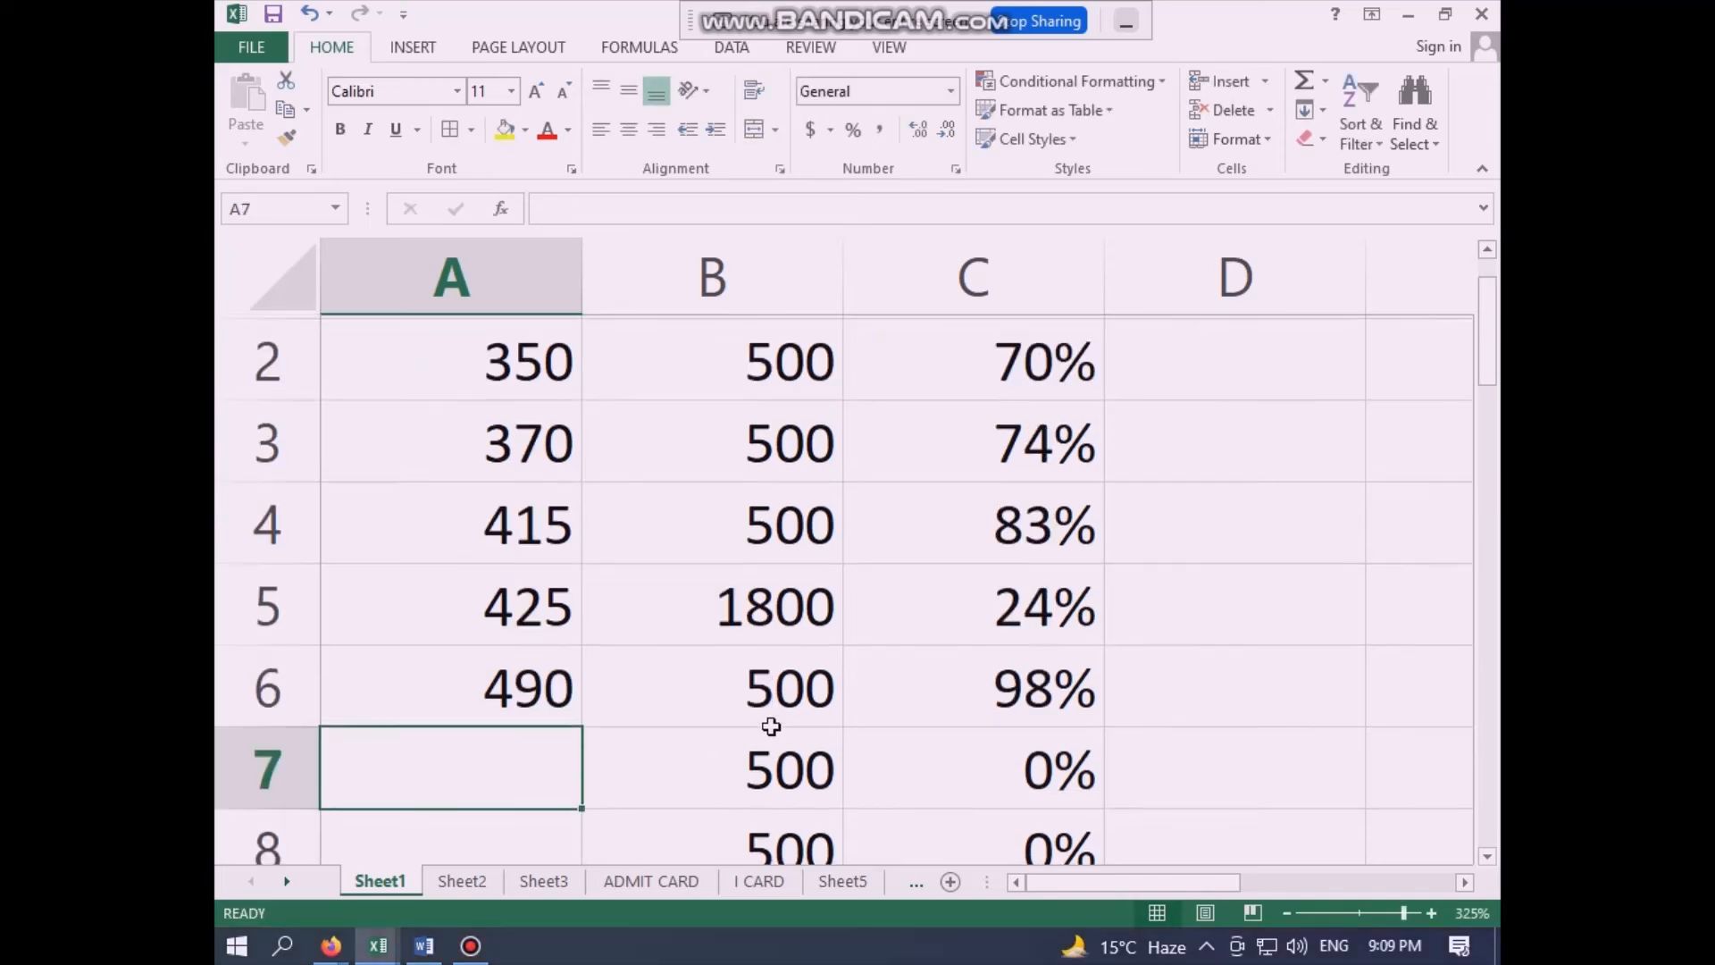
text(387)
key(Return)
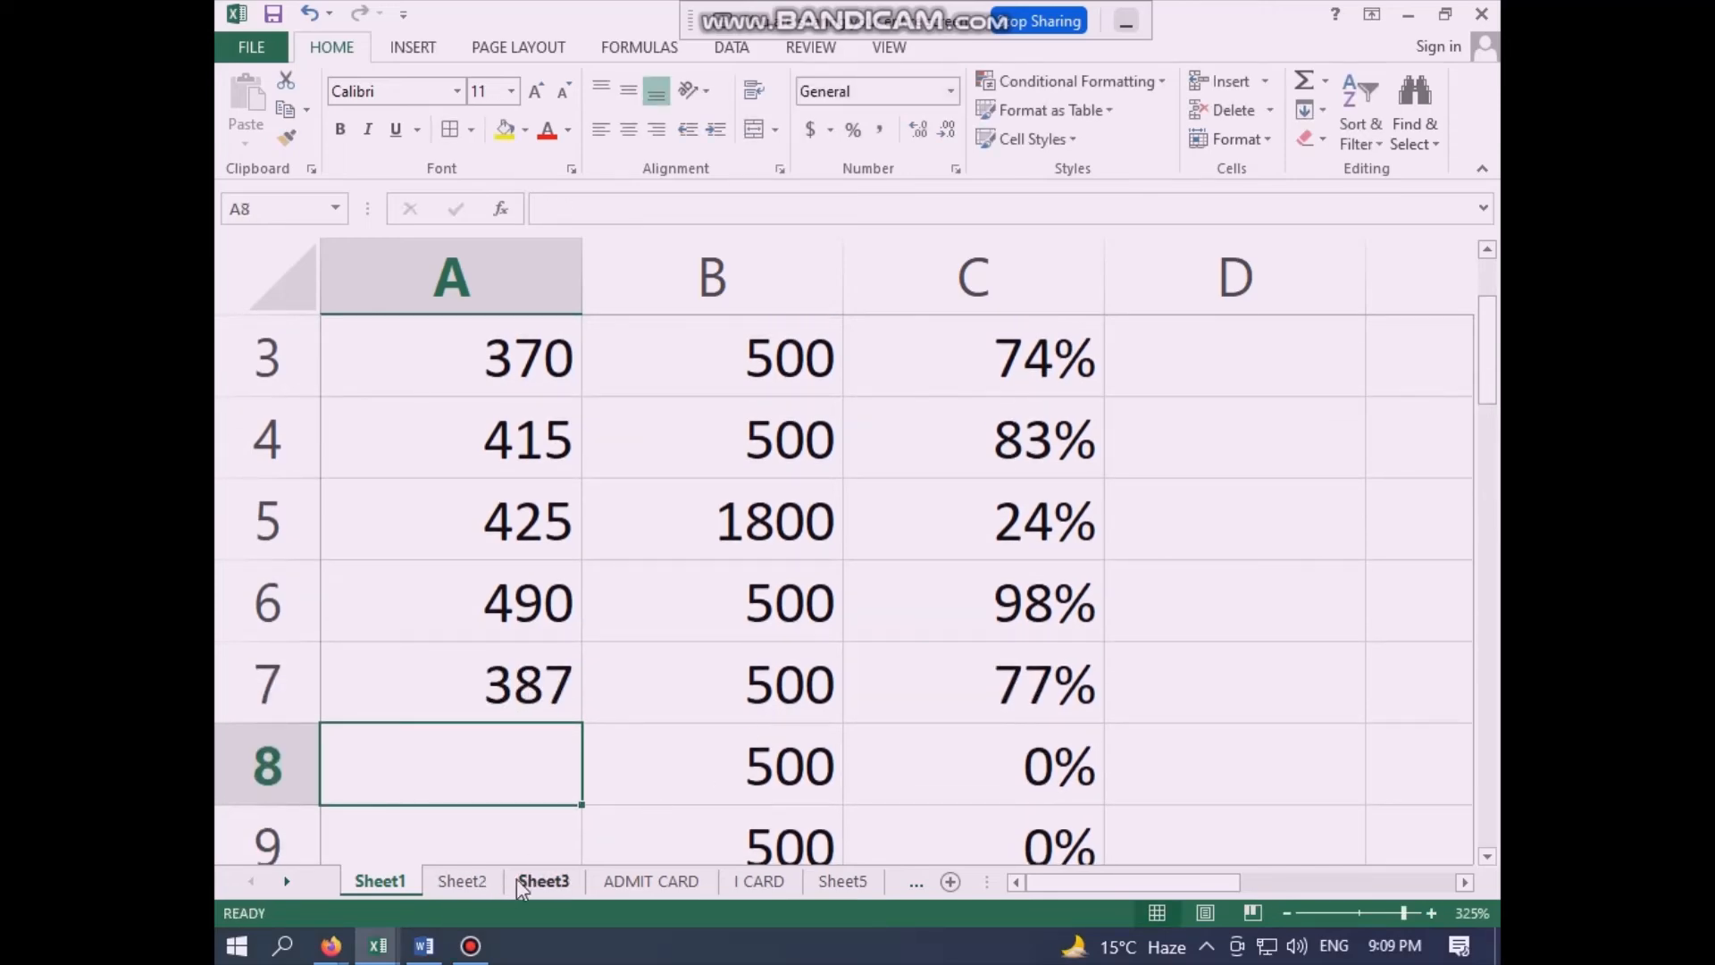
- Check the updated percentages on Sheet2 and look through the student record in row 6
click(465, 882)
click(678, 699)
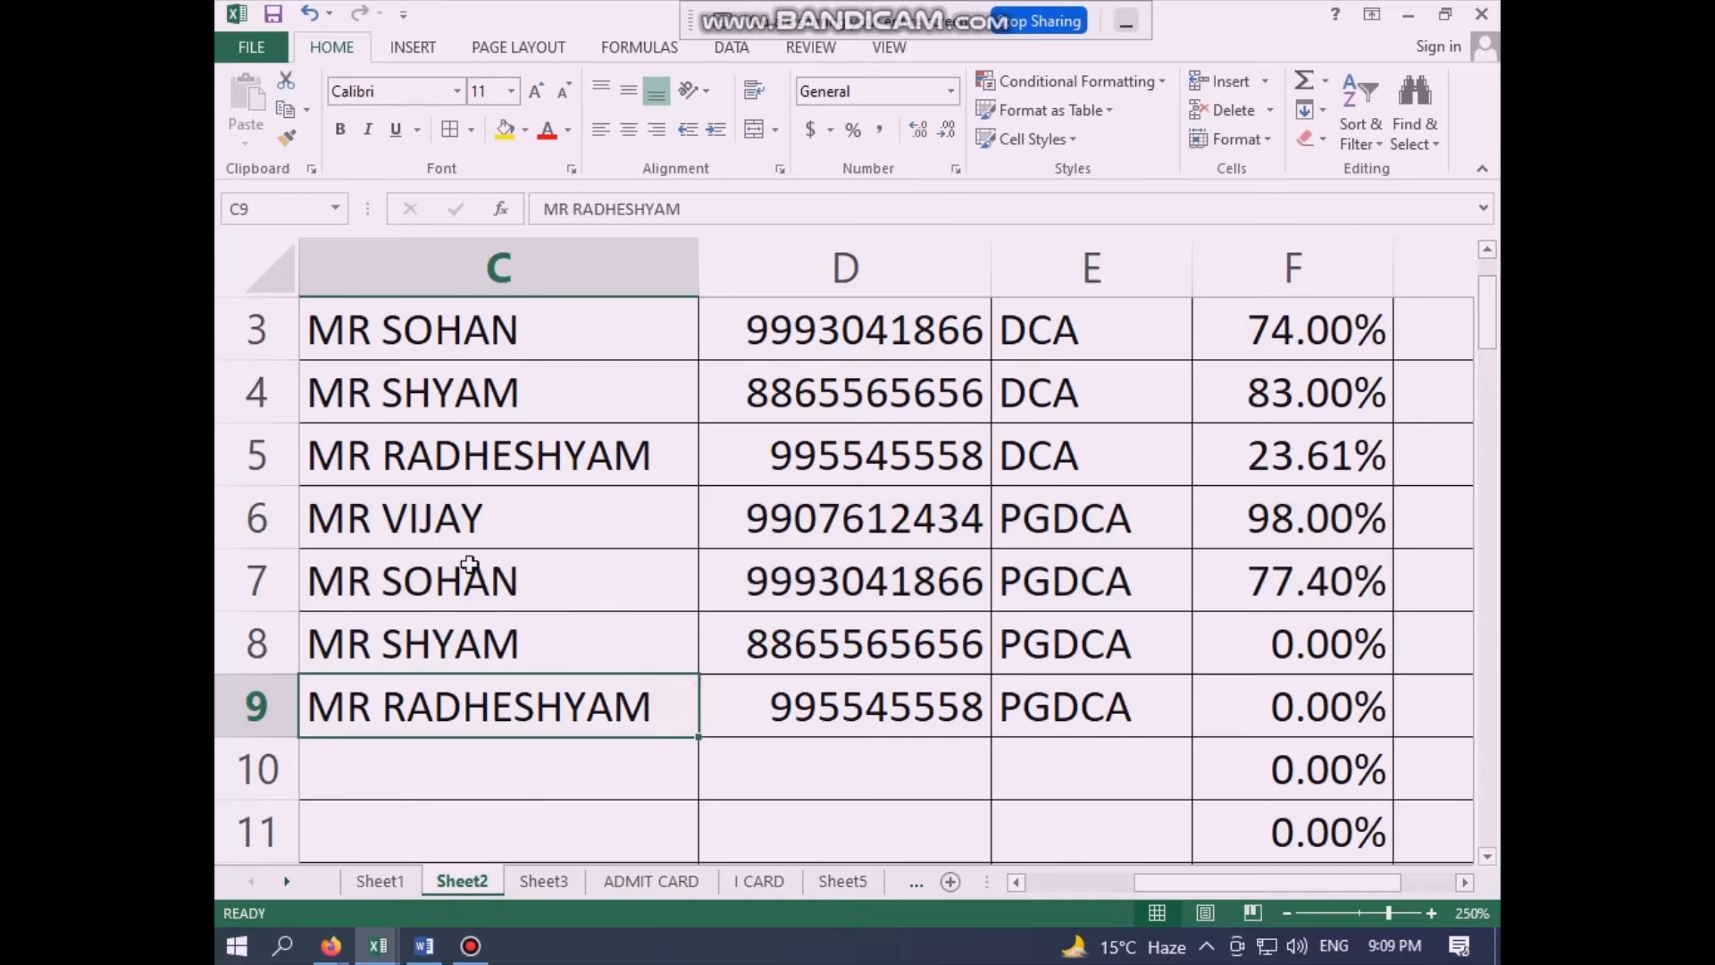
click(436, 534)
key(Left)
key(Left)
key(Right)
key(Right)
key(Right)
key(Right)
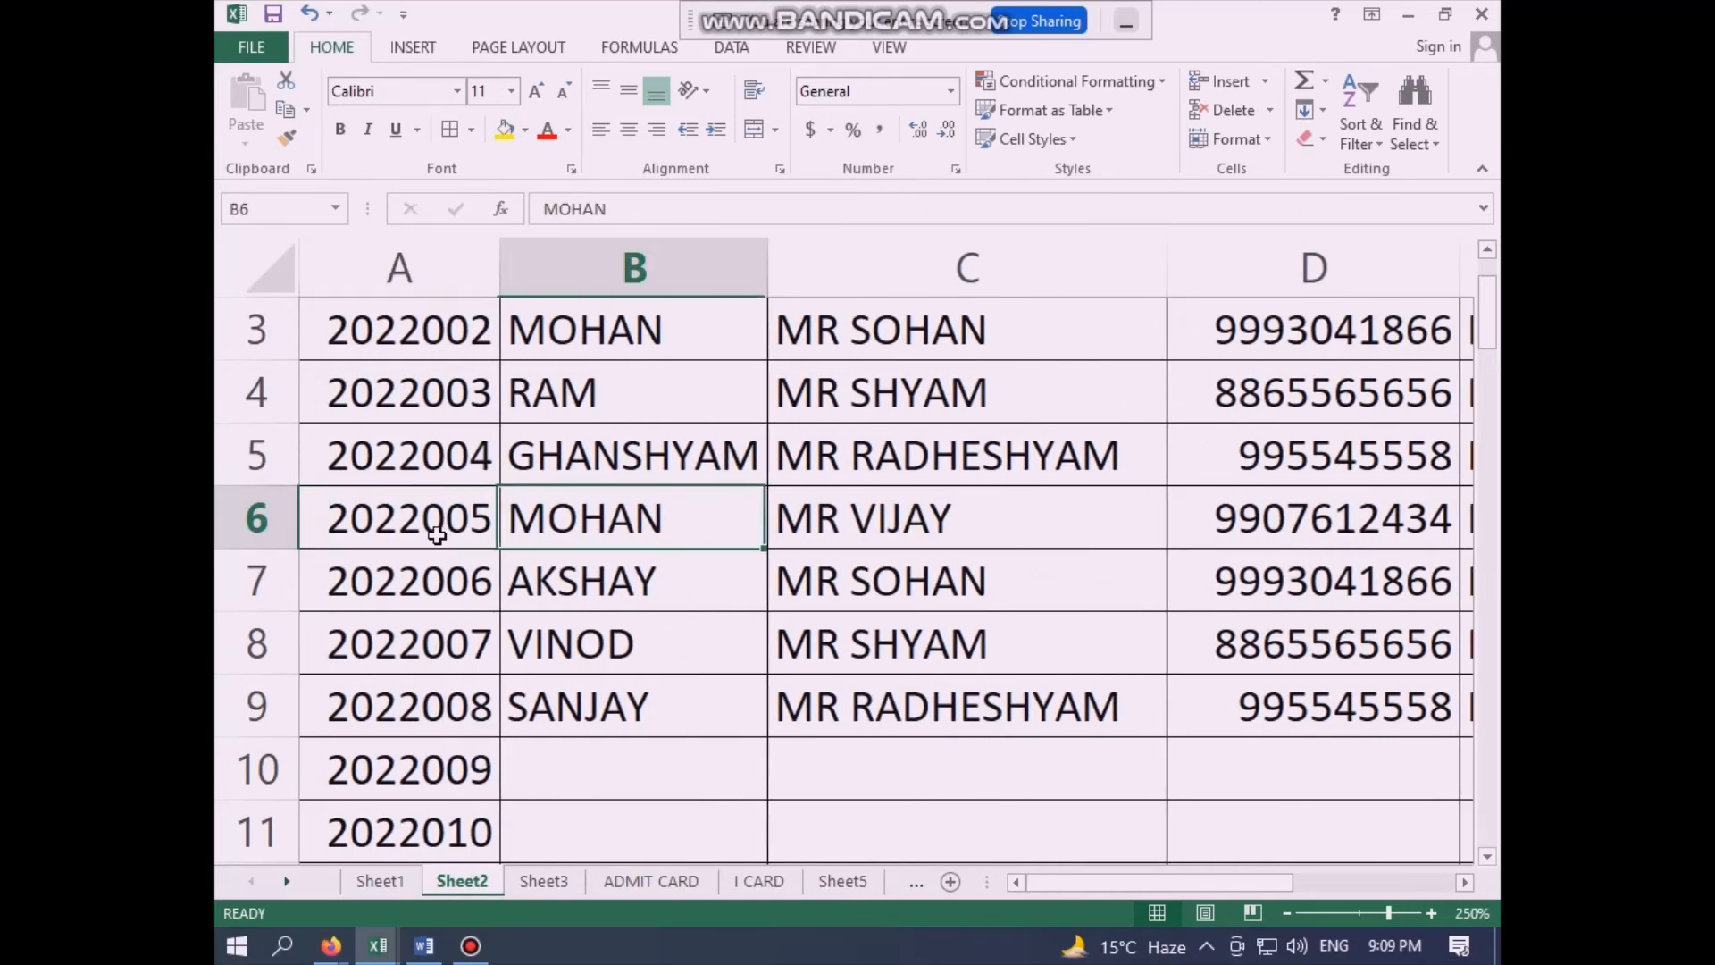
key(Right)
key(Left)
key(Left)
key(Left)
key(Left)
key(Left)
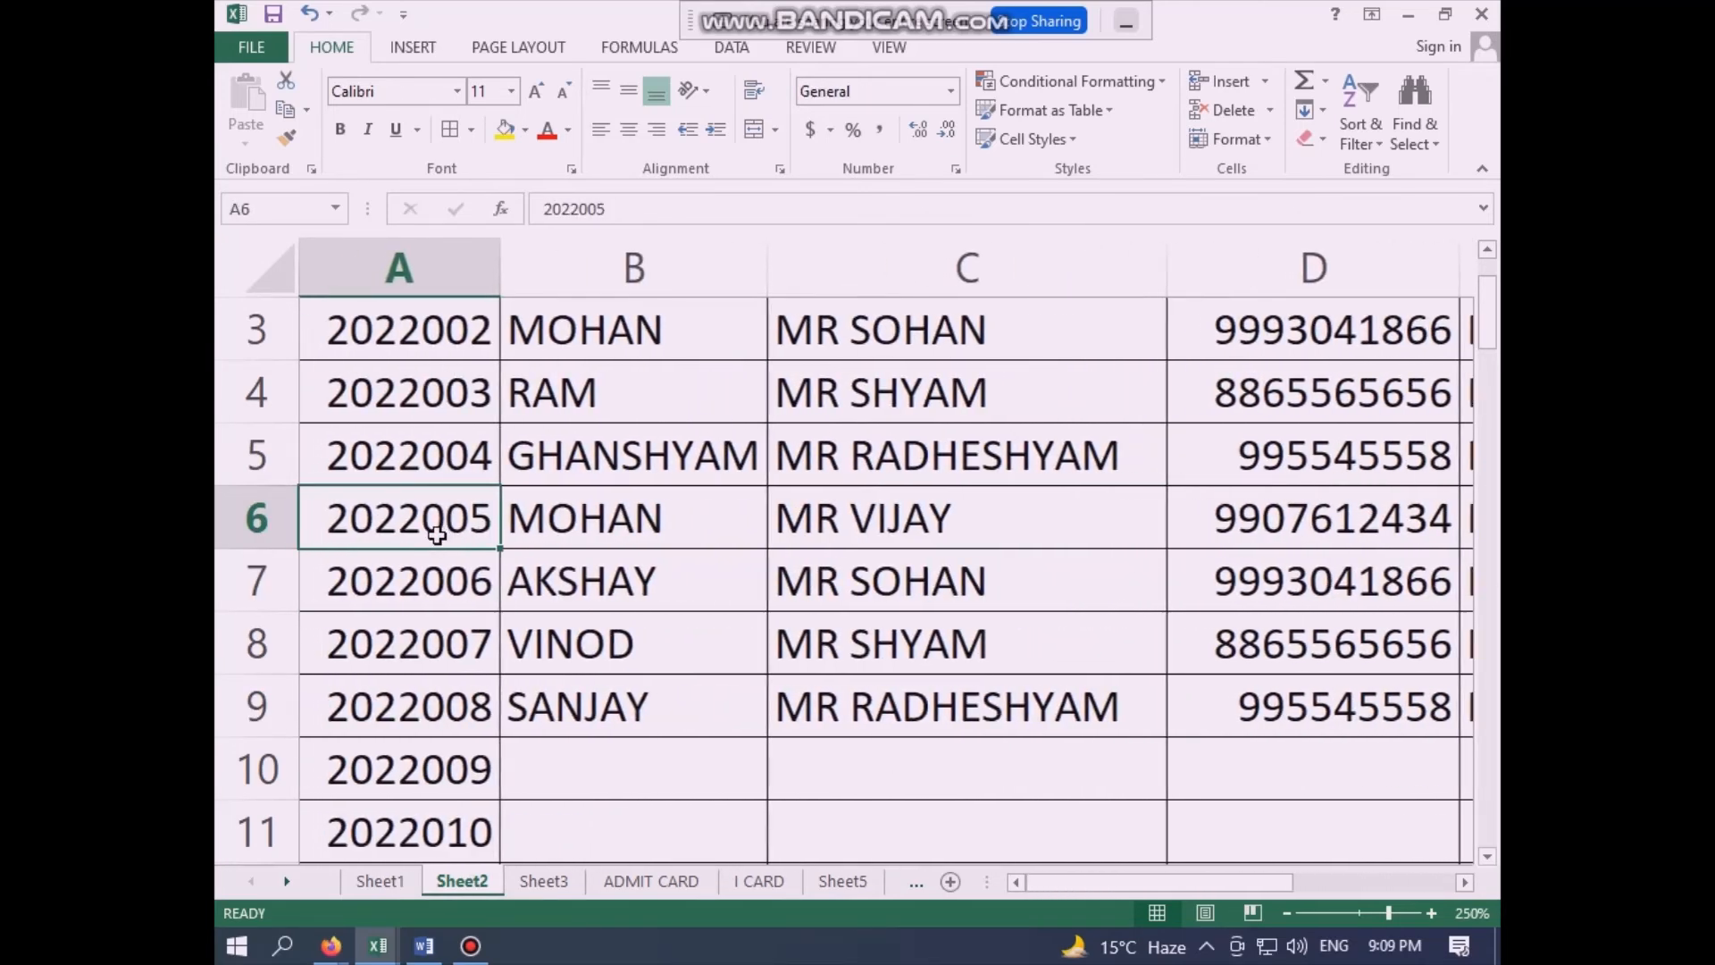
key(Right)
key(Left)
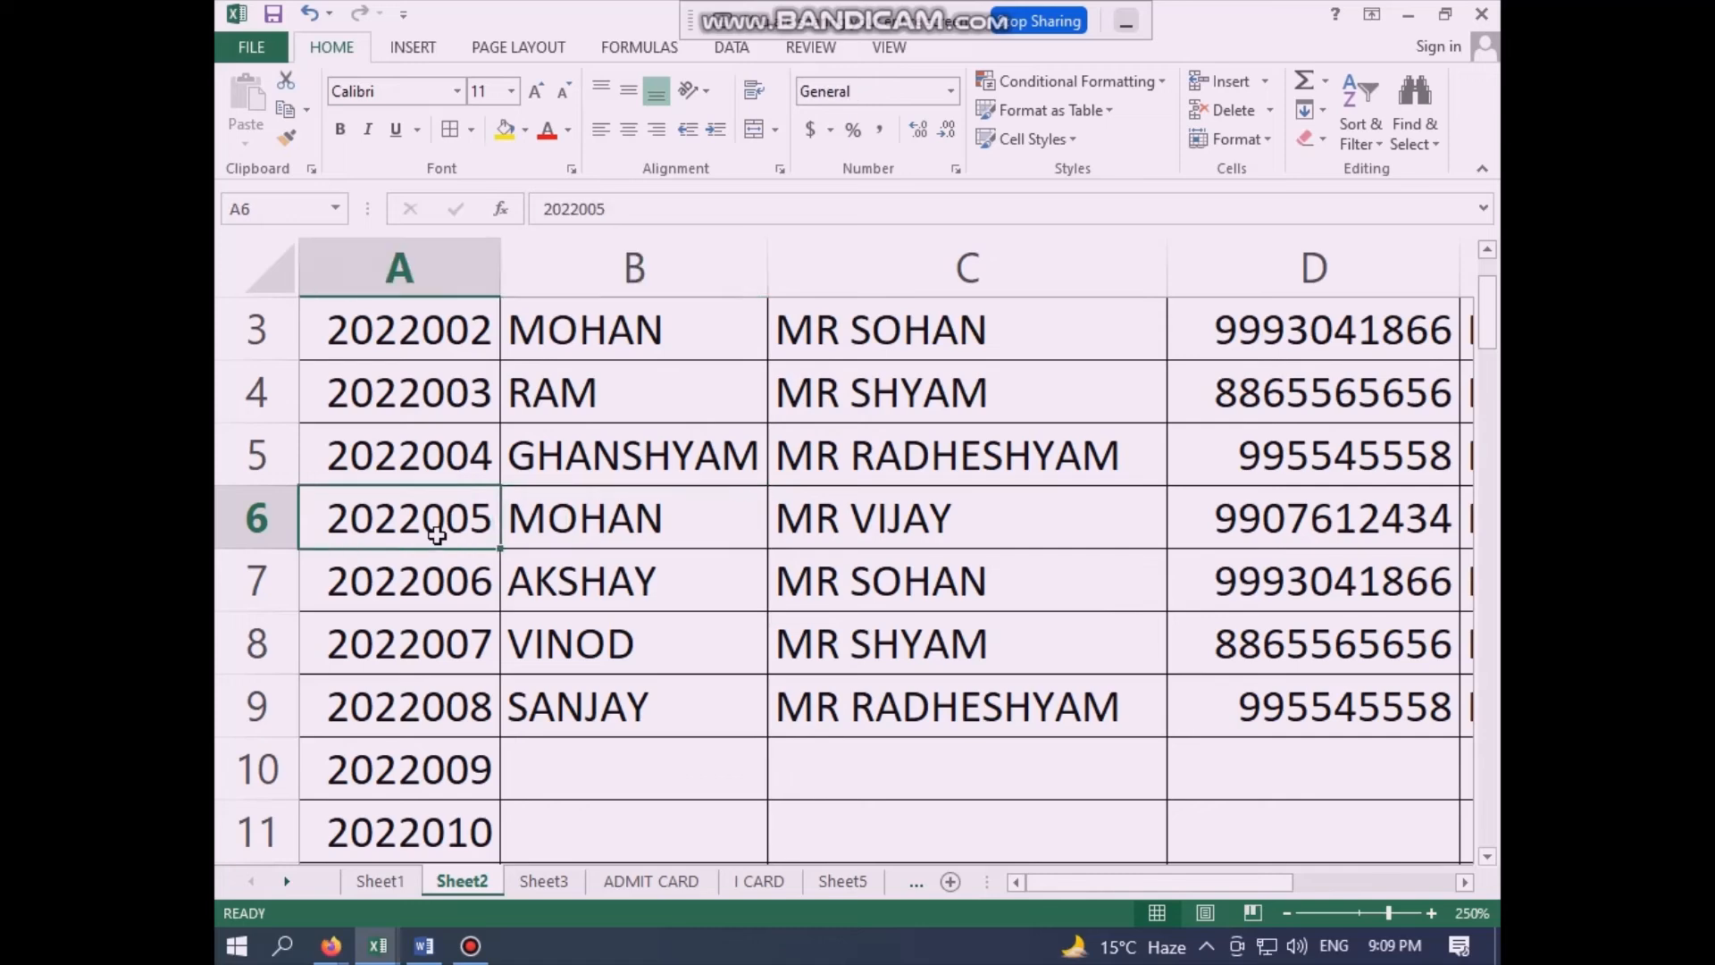
- Copy the two student records in A6:F7 on Sheet2 and paste them over the Sheet3 records starting at A2
key(shift+Down)
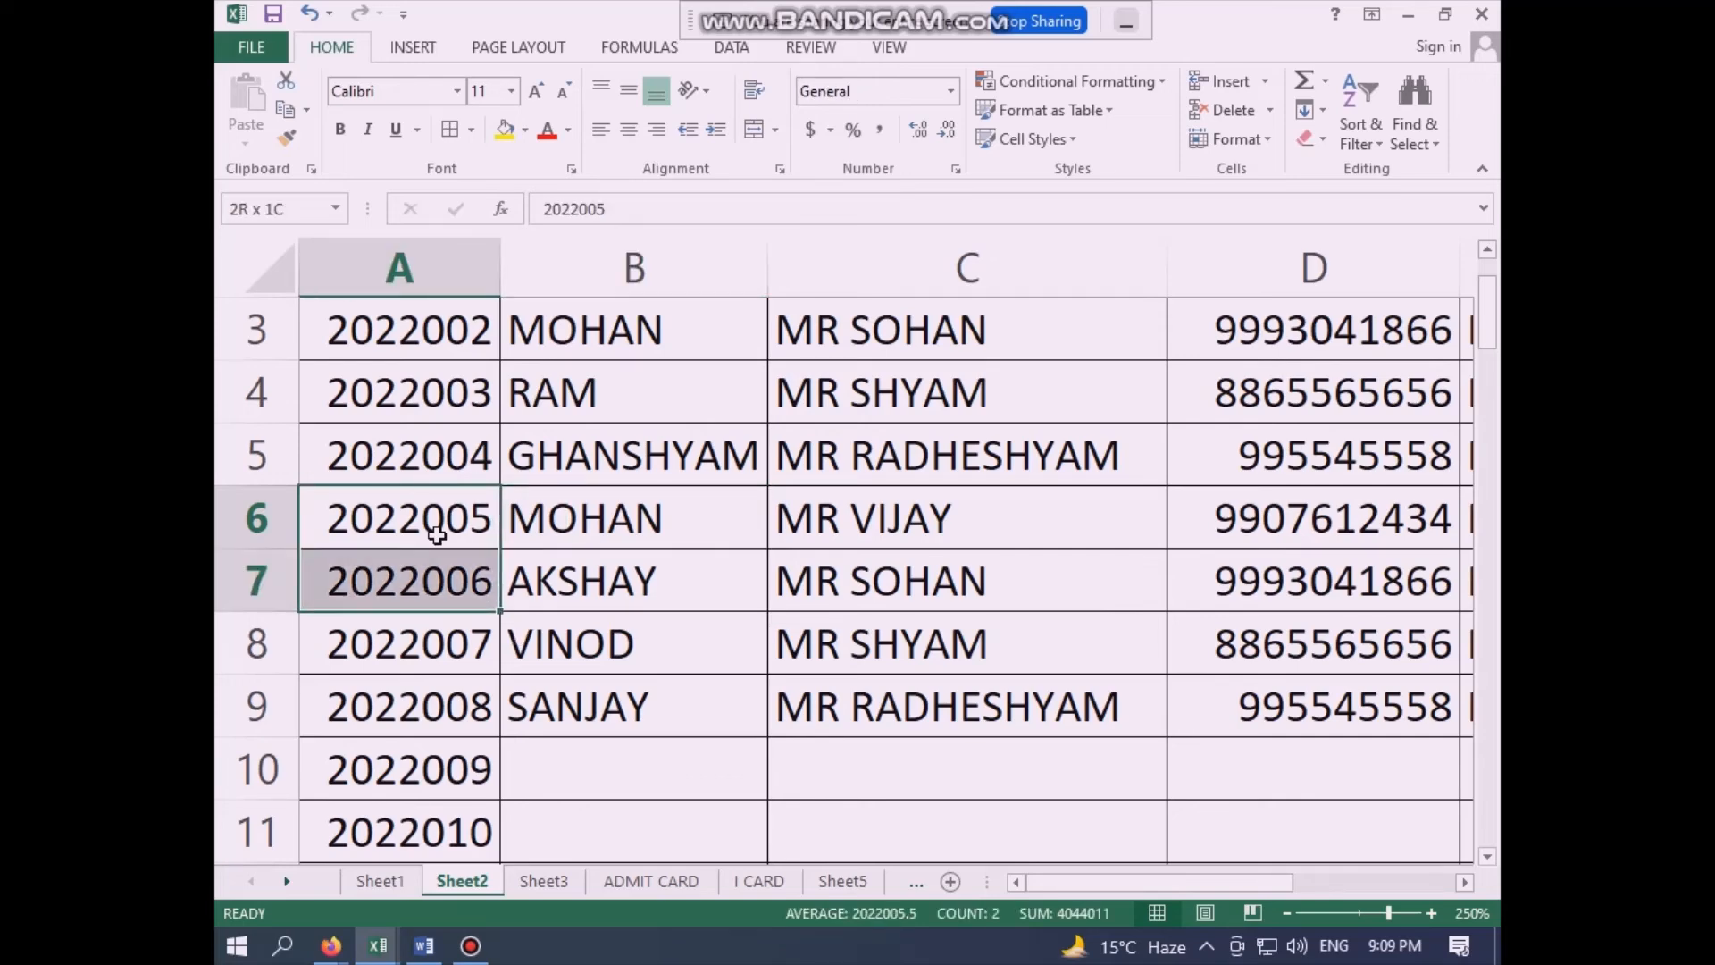
key(shift+Right)
key(shift+Right)
key(shift+Right)
key(shift+Right)
key(shift+Right)
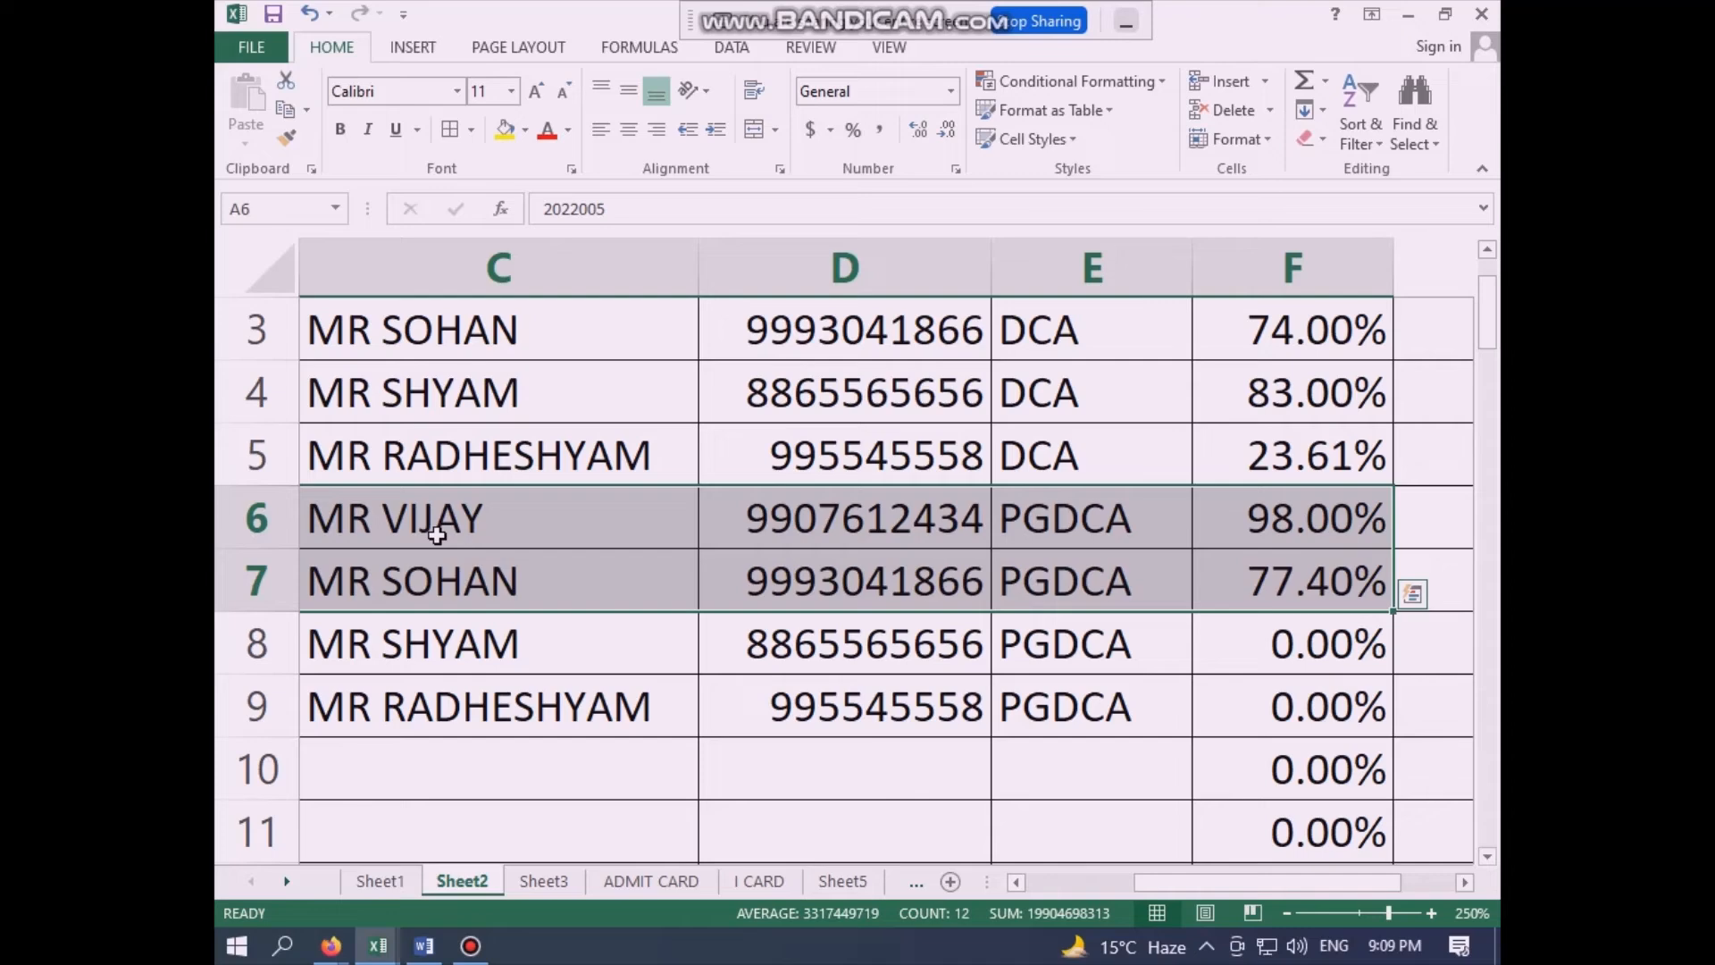
key(ctrl+c)
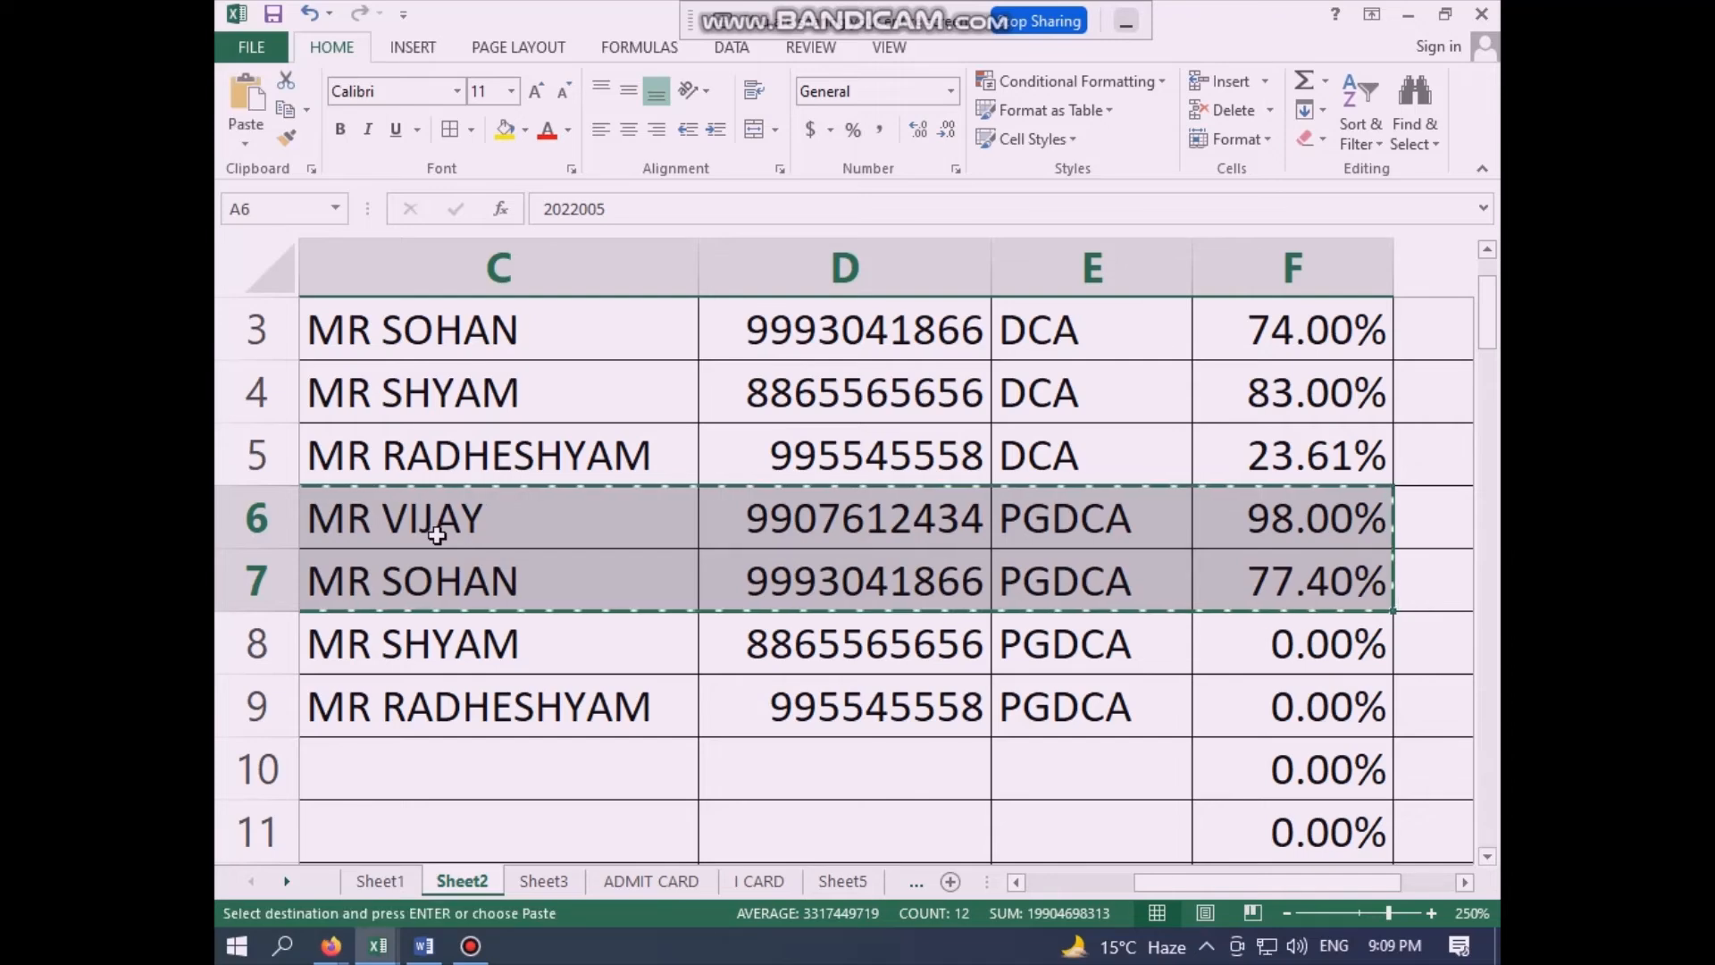
click(523, 882)
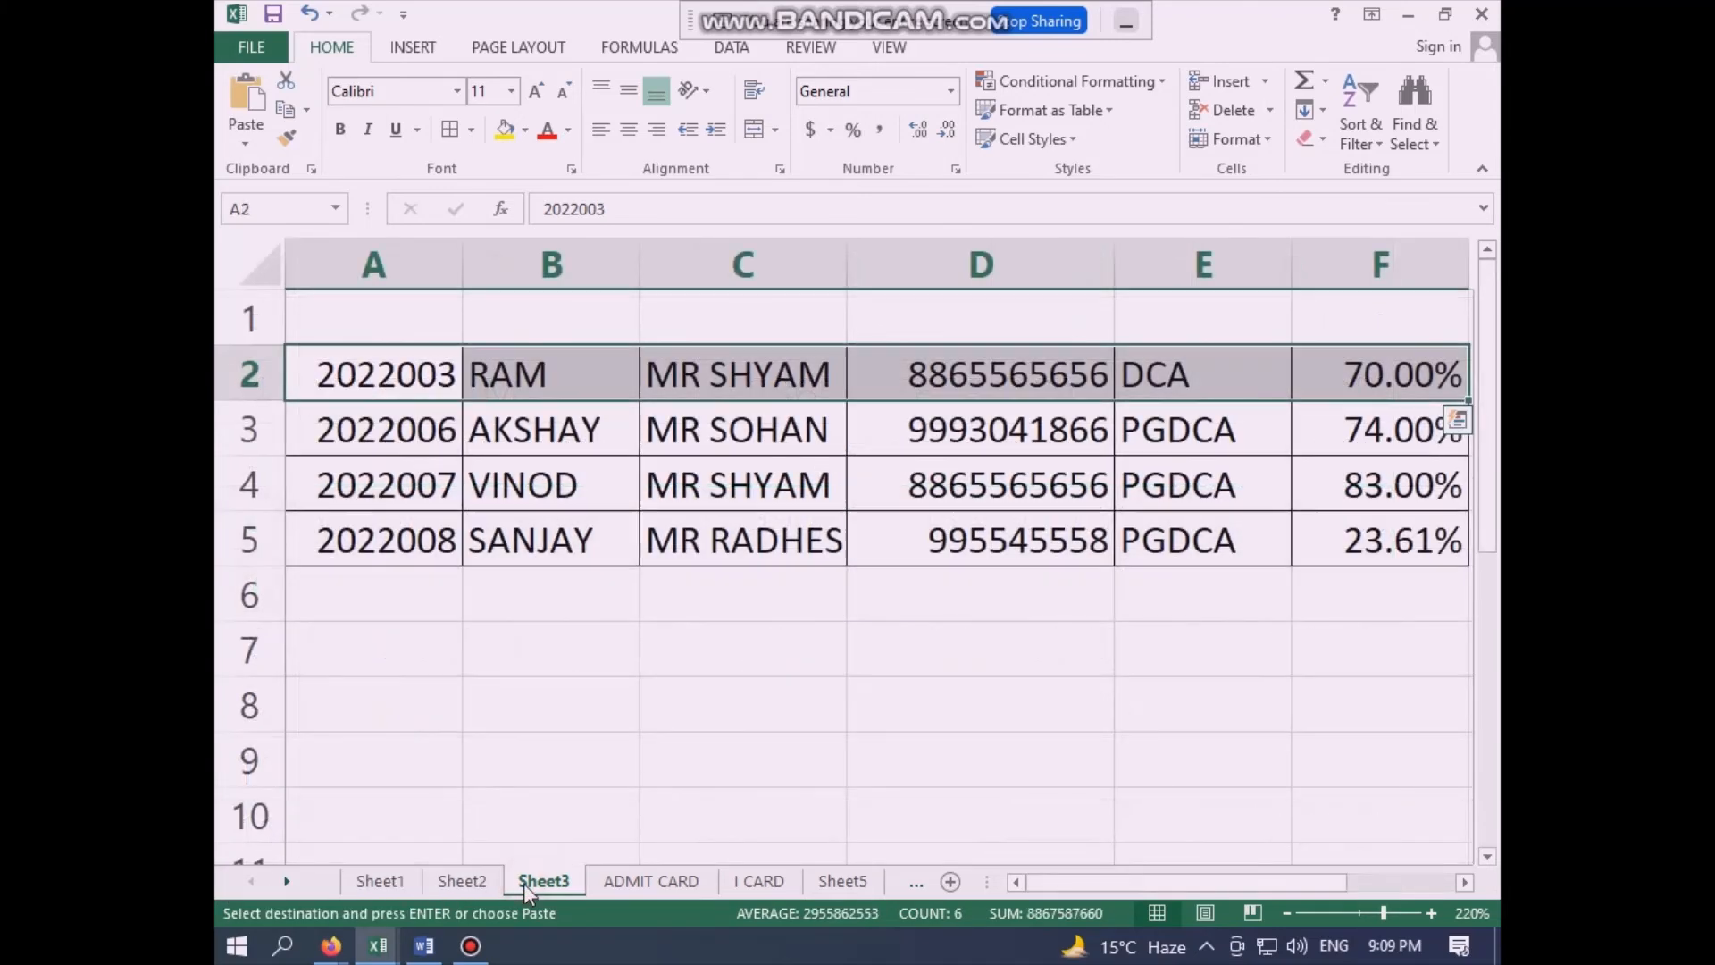
click(349, 380)
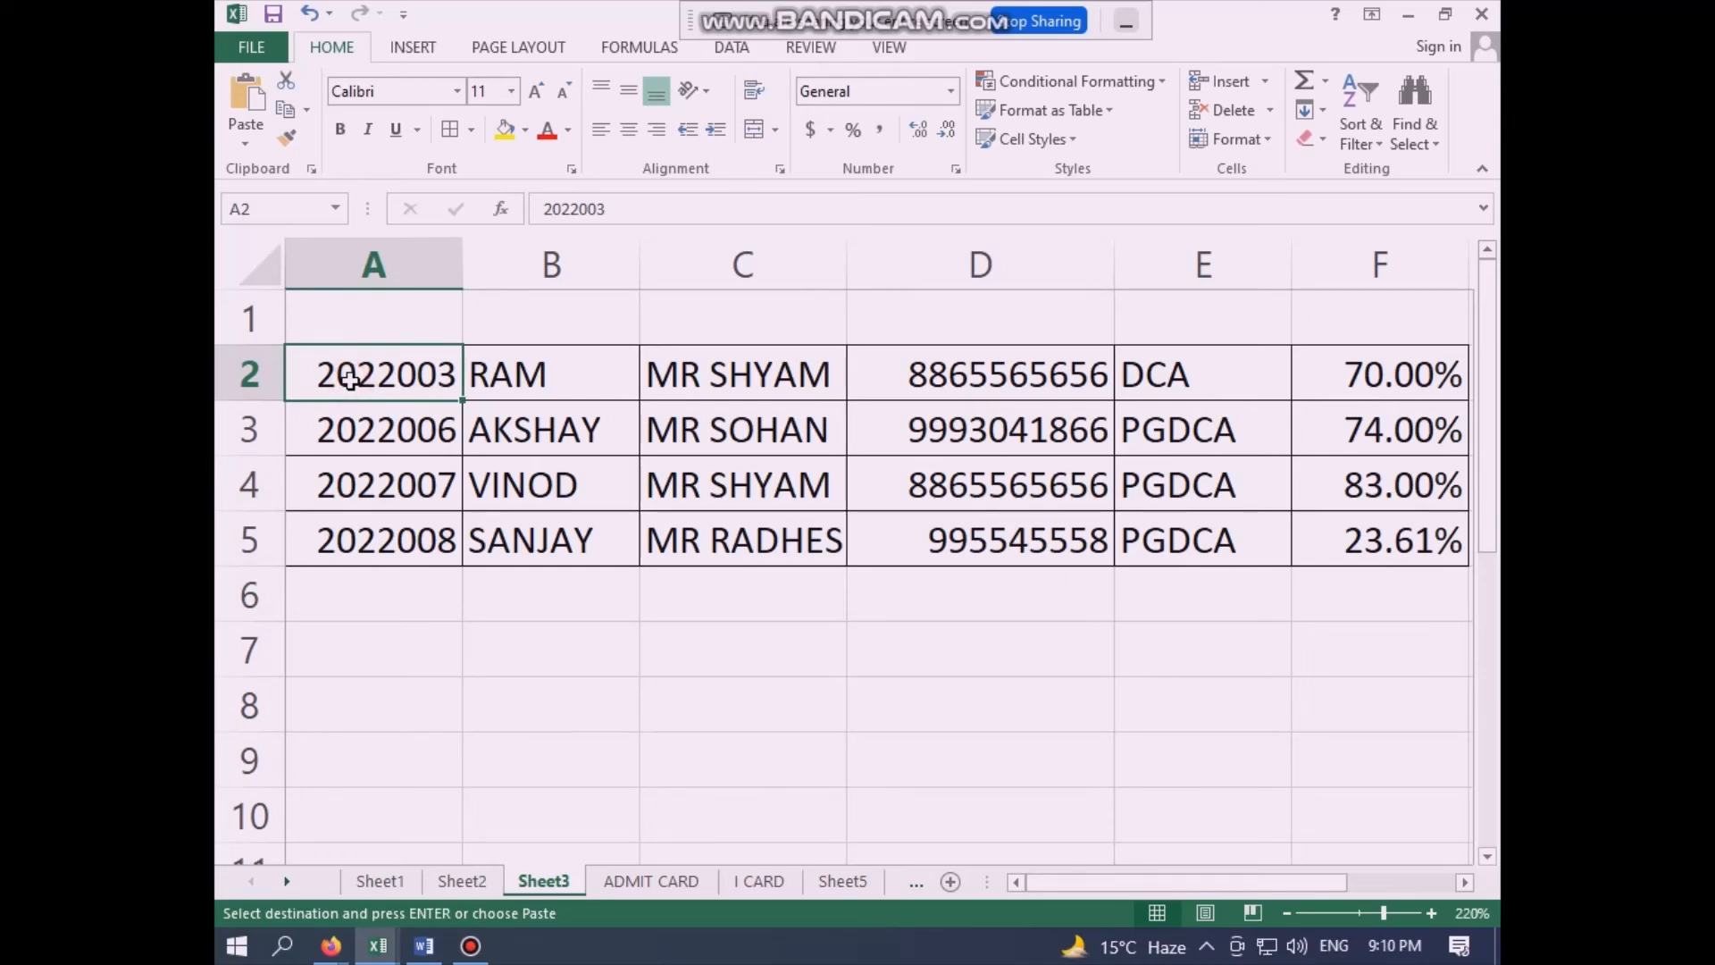
key(ctrl+v)
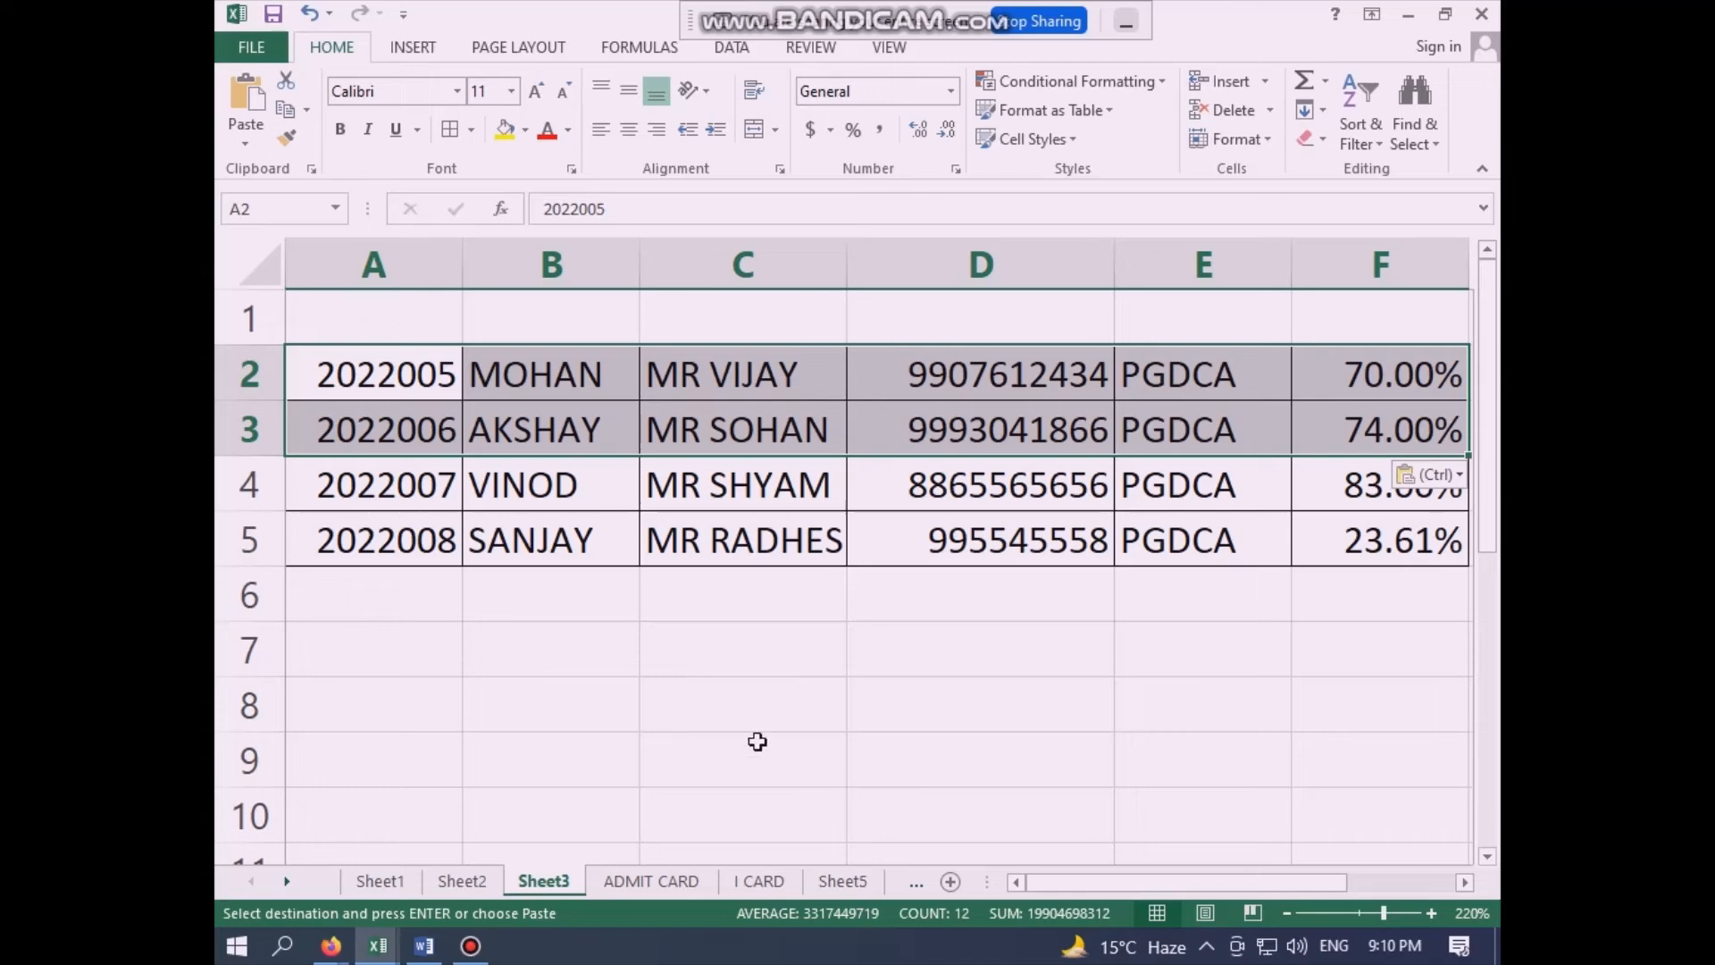
- Review the linked details on both cards on Sheet5 and check the sheet's print preview
click(839, 883)
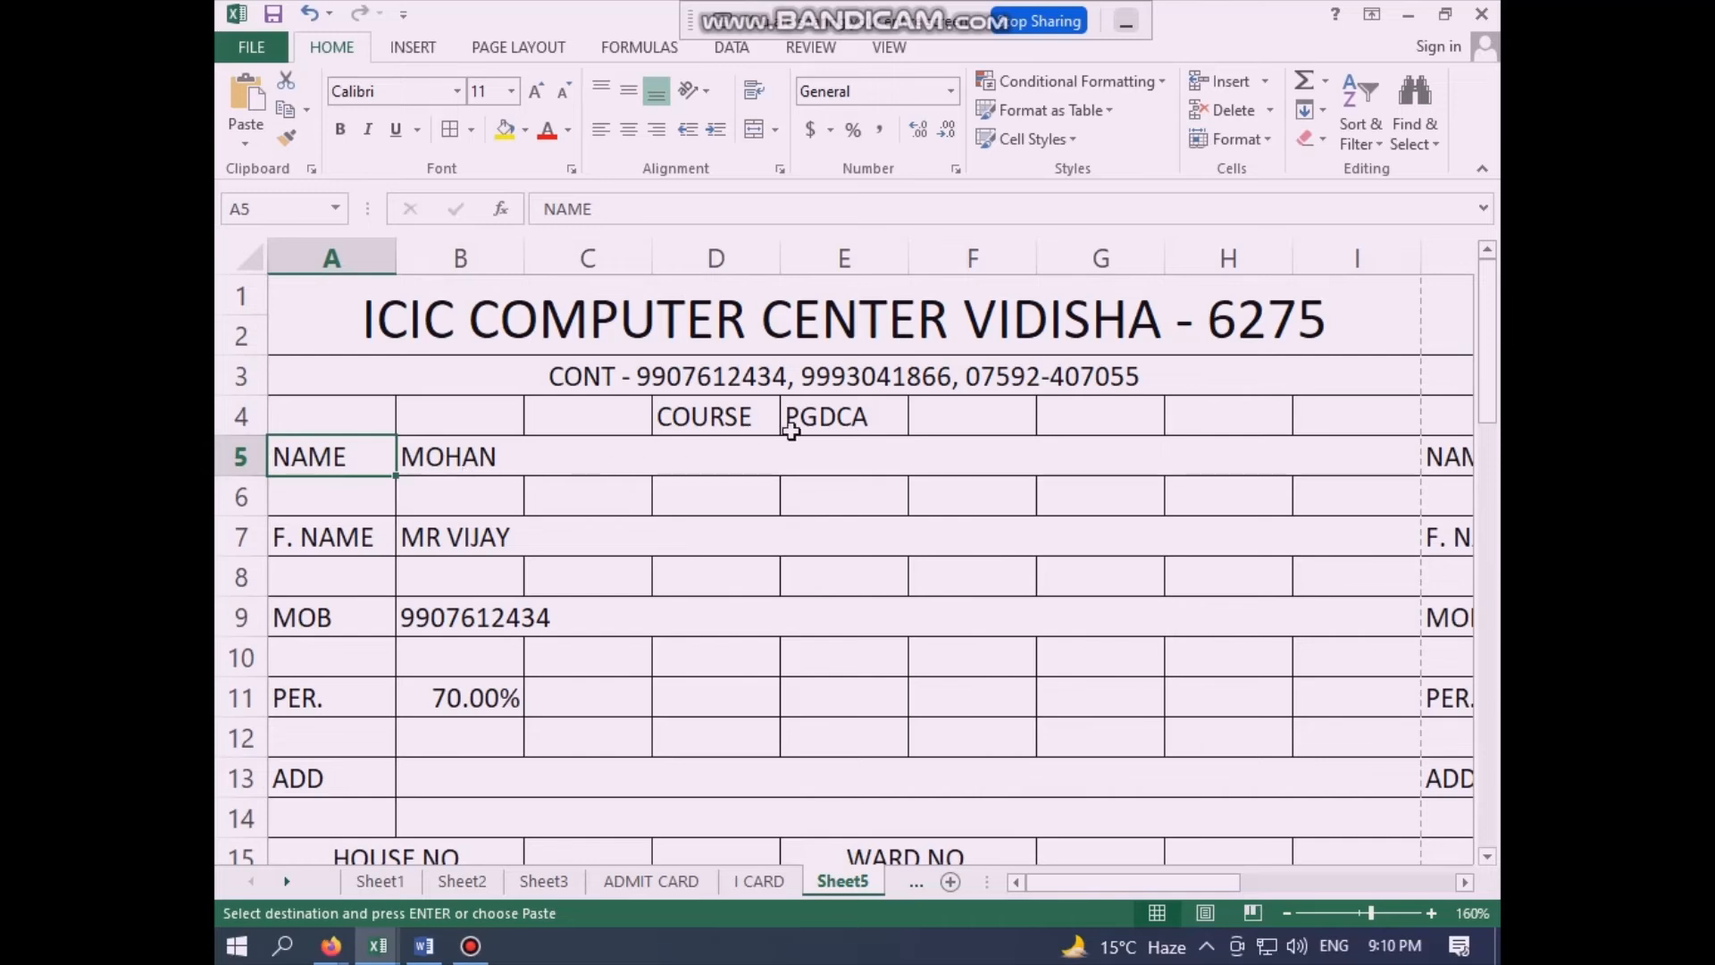
click(803, 514)
key(Right)
key(Right)
key(Right)
key(Right)
key(Right)
key(Right)
key(Right)
key(Right)
key(Right)
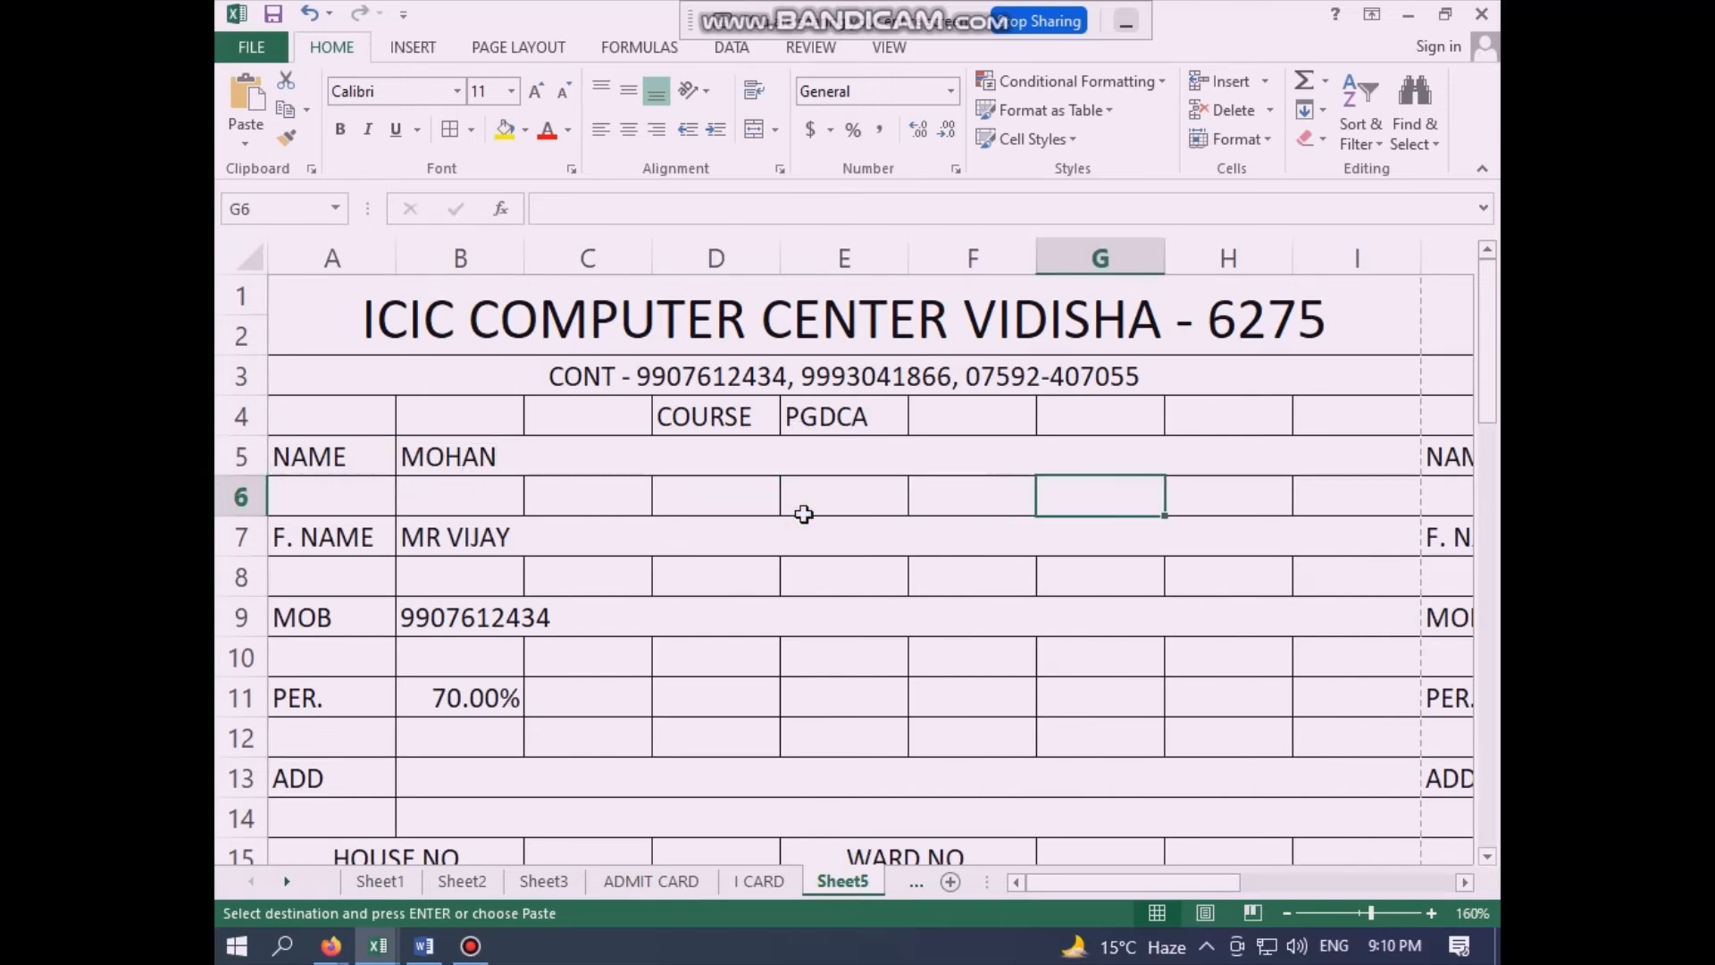
key(Right)
key(Right)
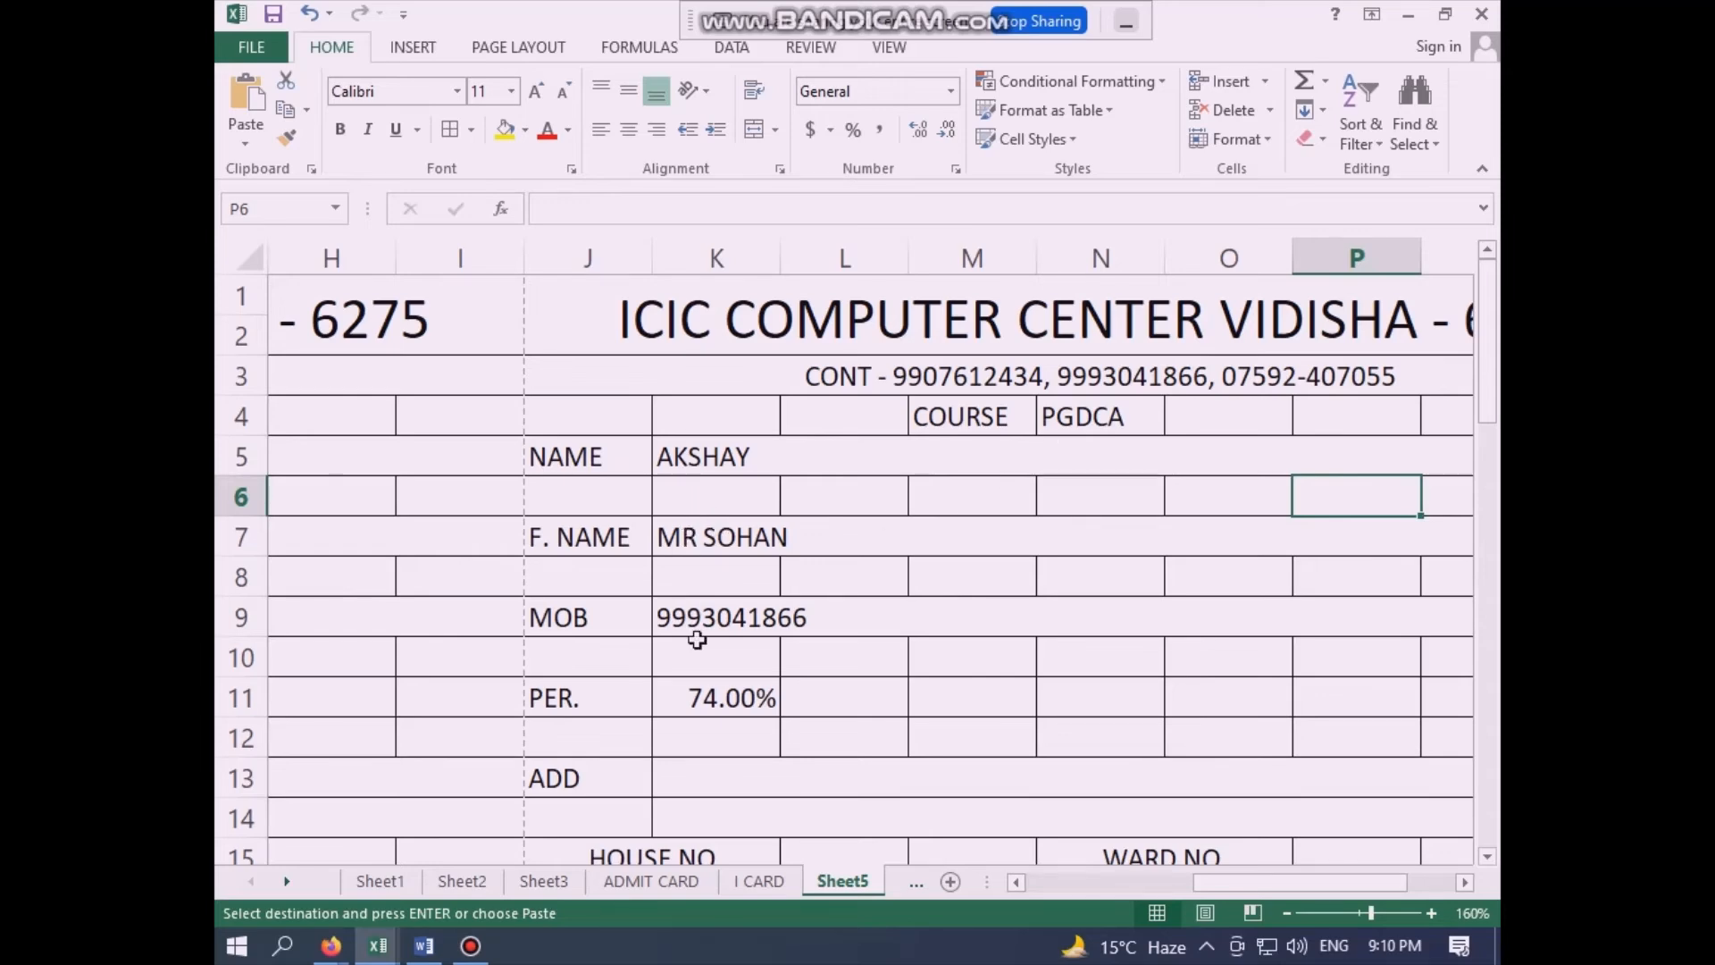
scroll(1057, 753, down, 1)
scroll(1057, 753, up, 1)
click(821, 582)
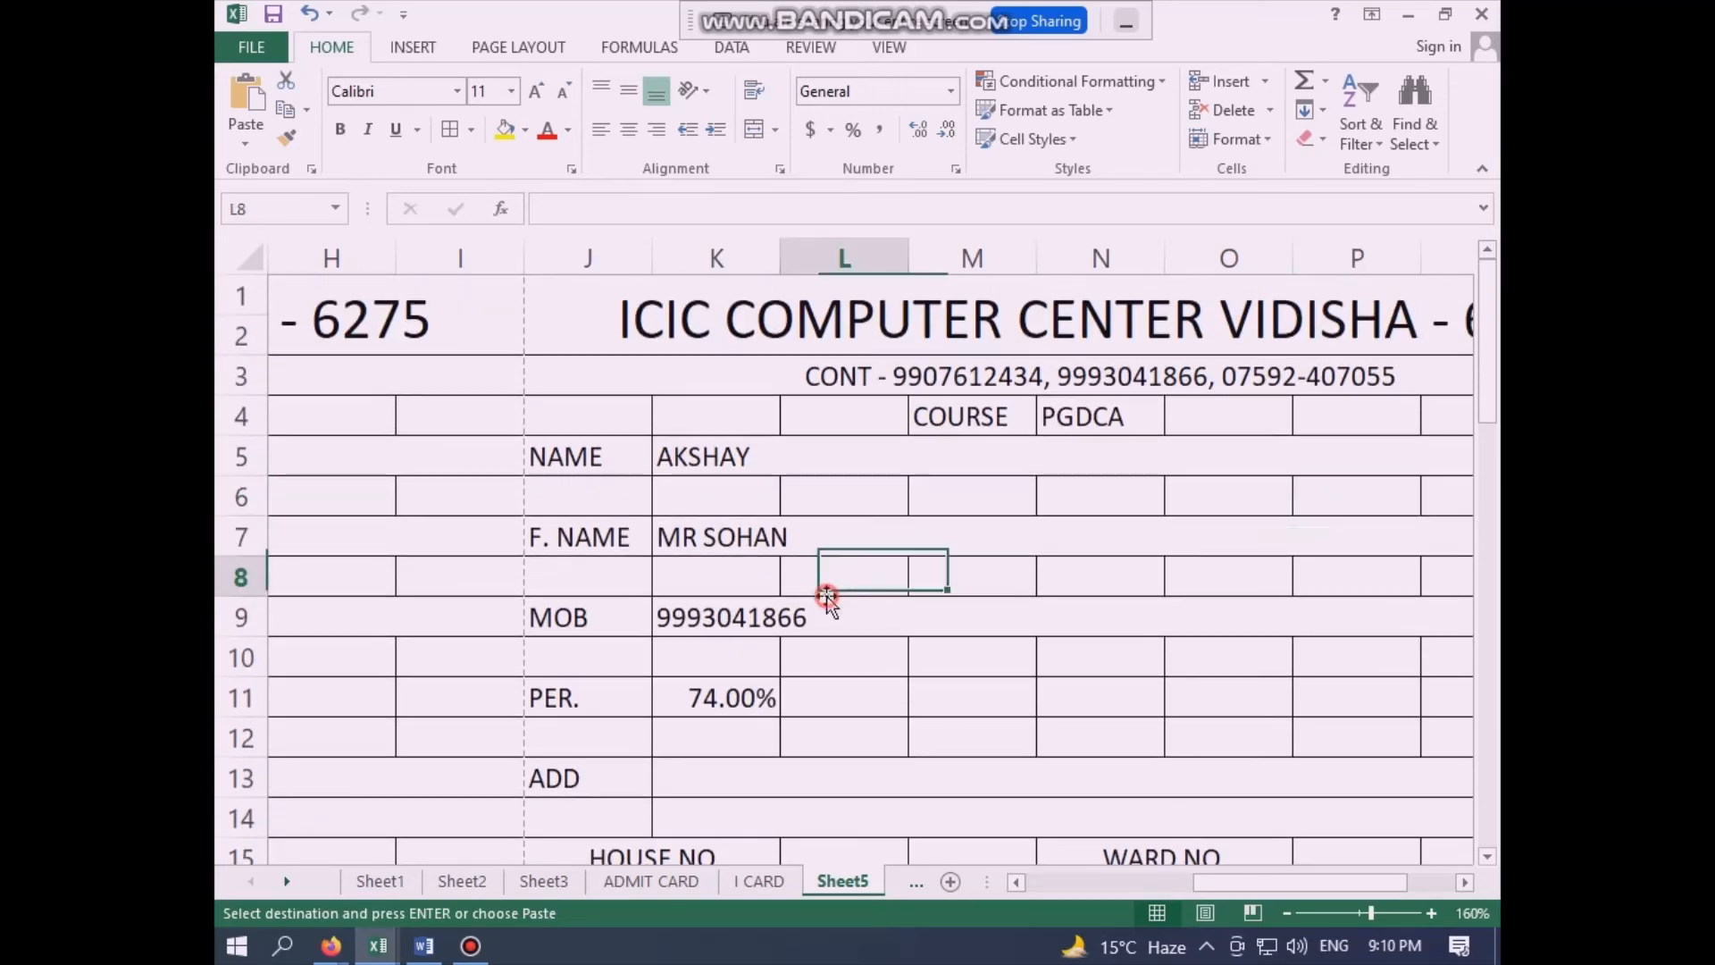
key(Left)
key(Home)
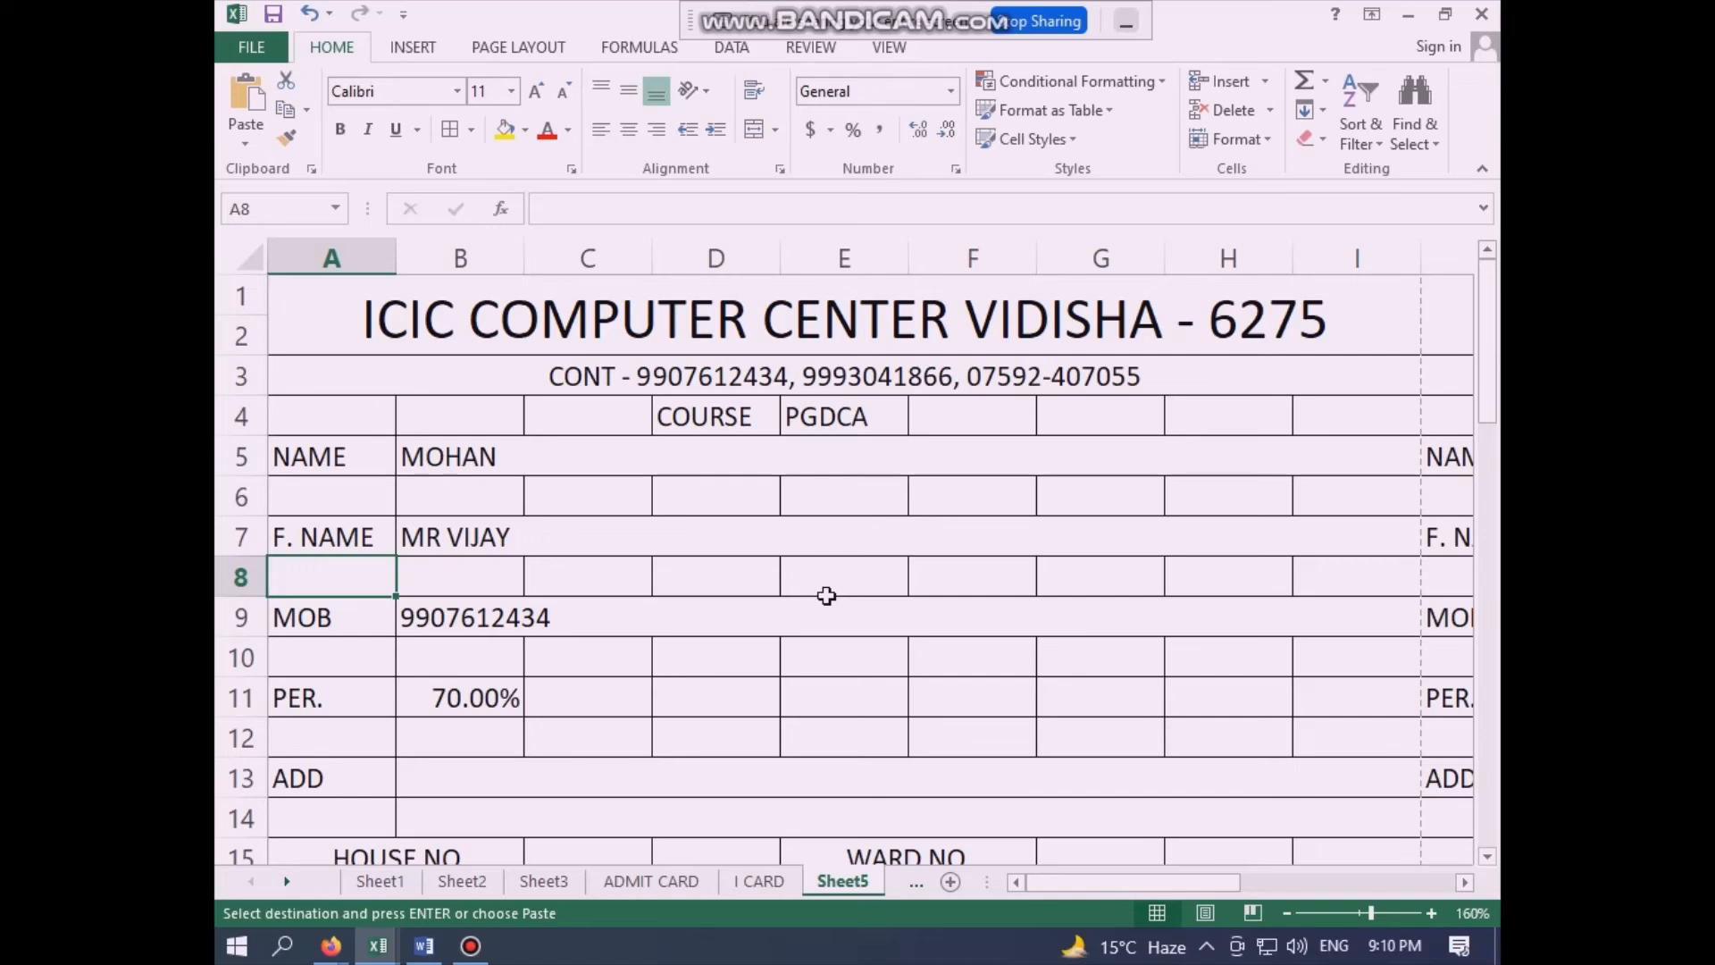
key(ctrl+p)
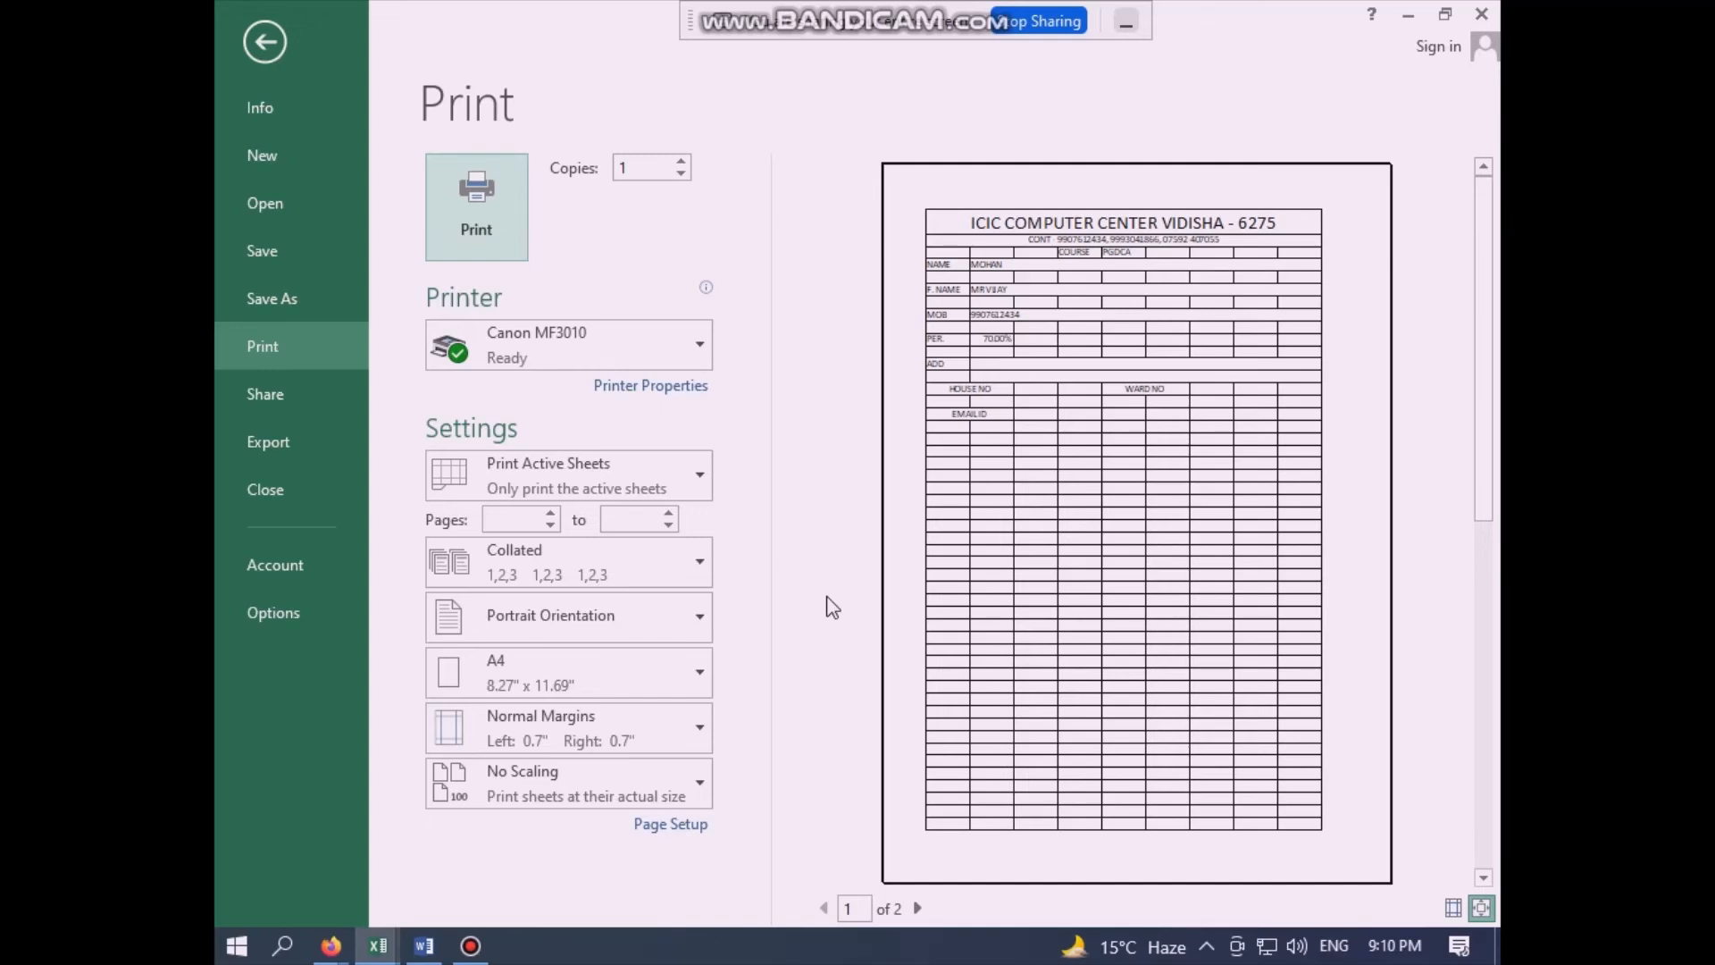
key(Escape)
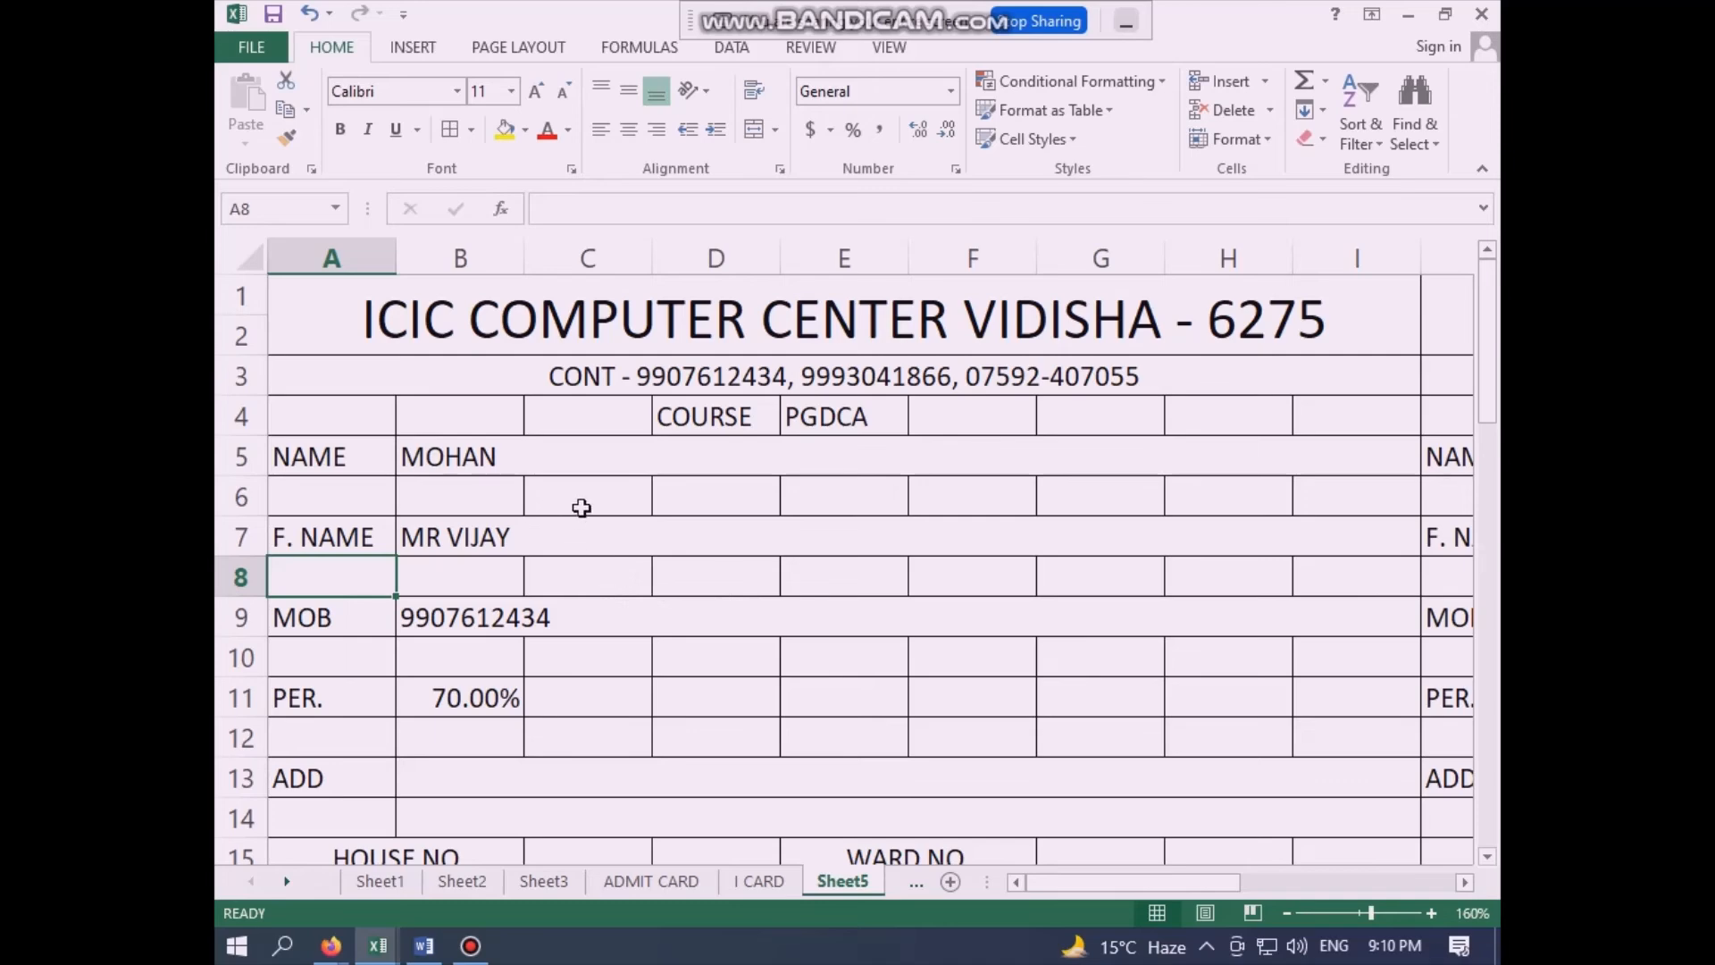
- Compare the linked student details on the I CARD and ADMIT CARD sheets with those on Sheet5
click(758, 880)
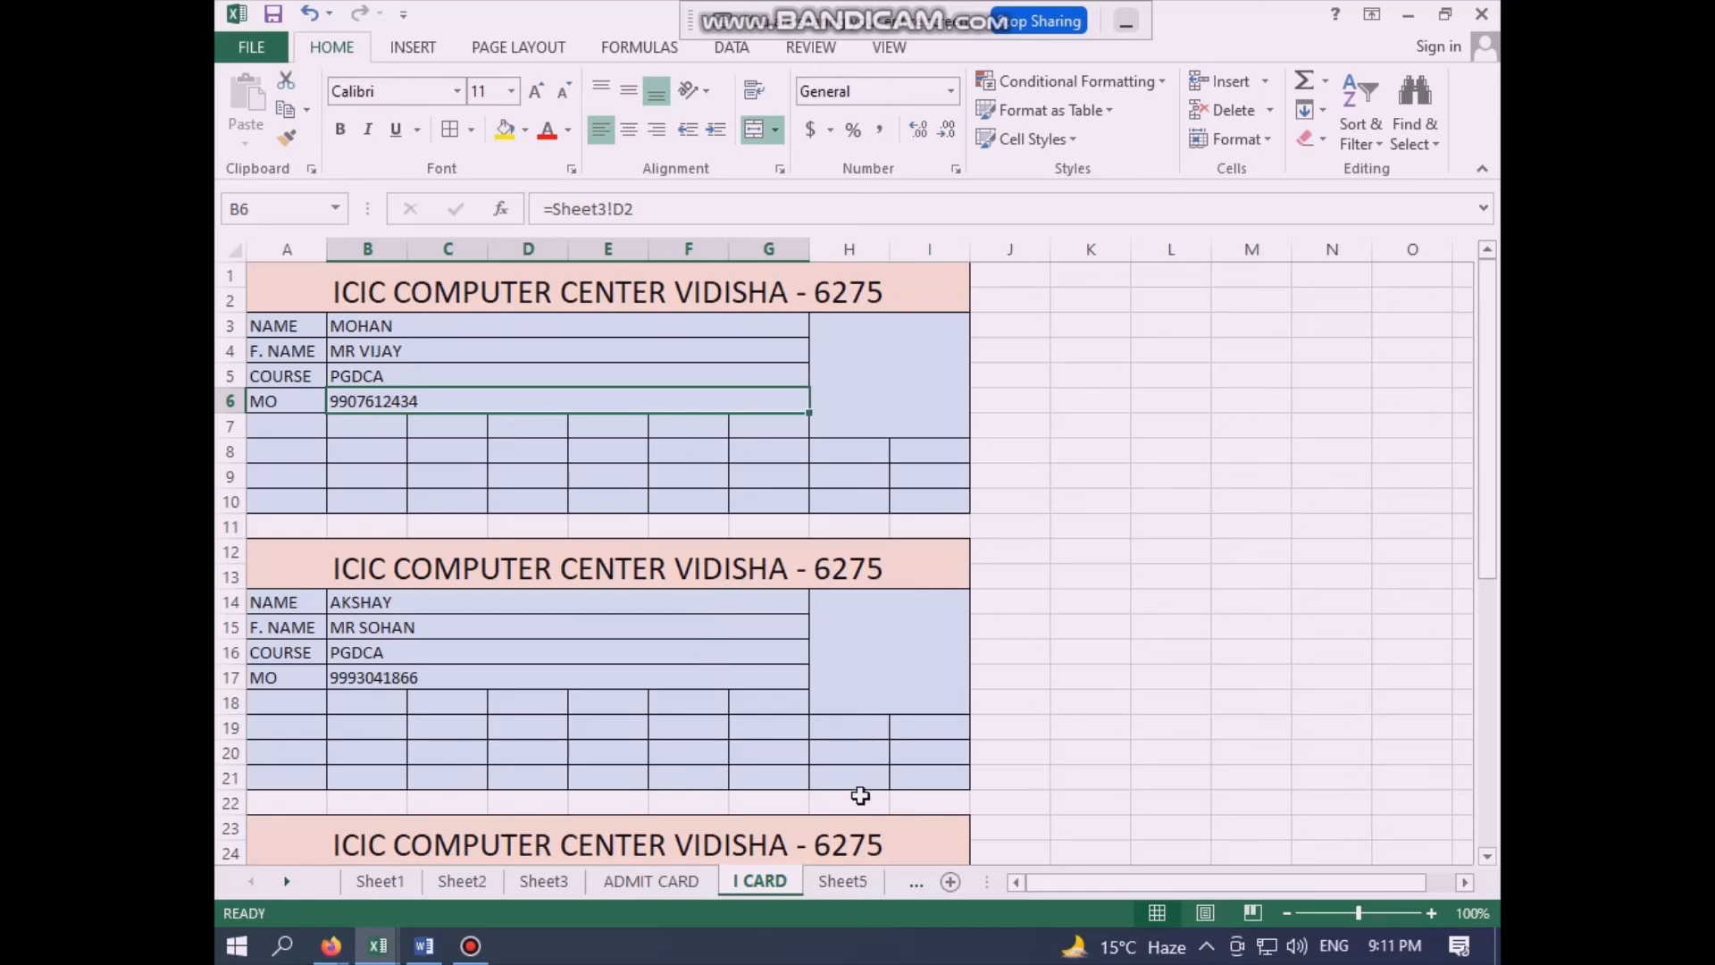
click(844, 881)
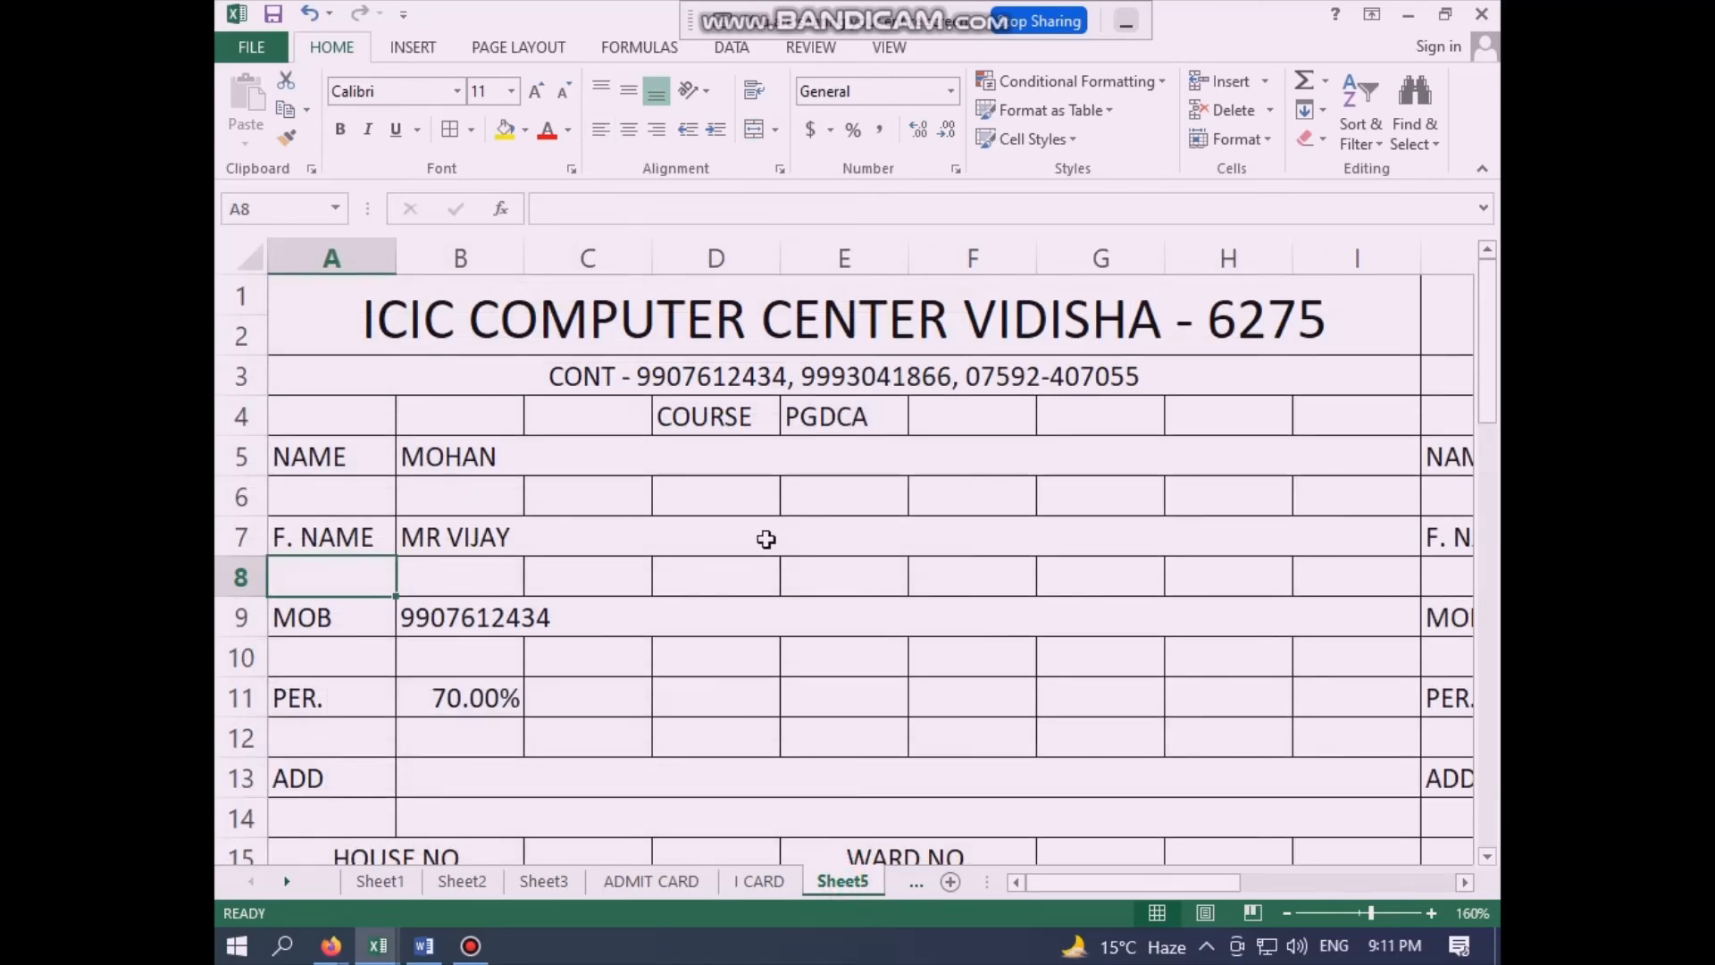
click(759, 882)
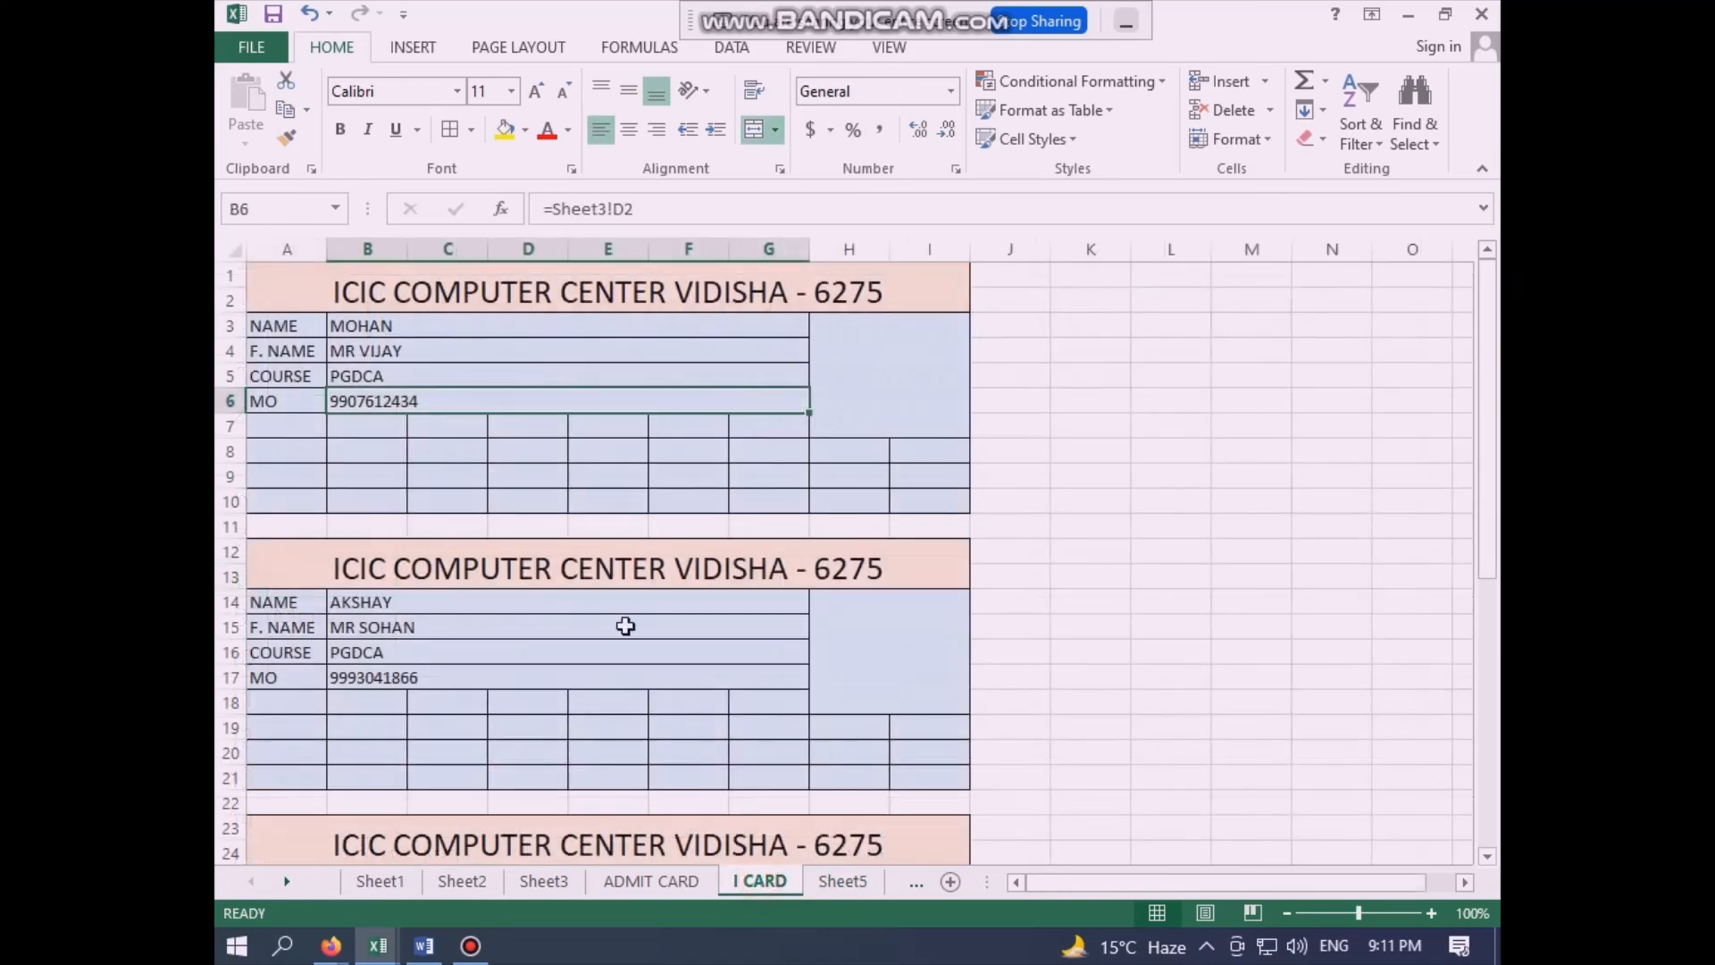
click(418, 610)
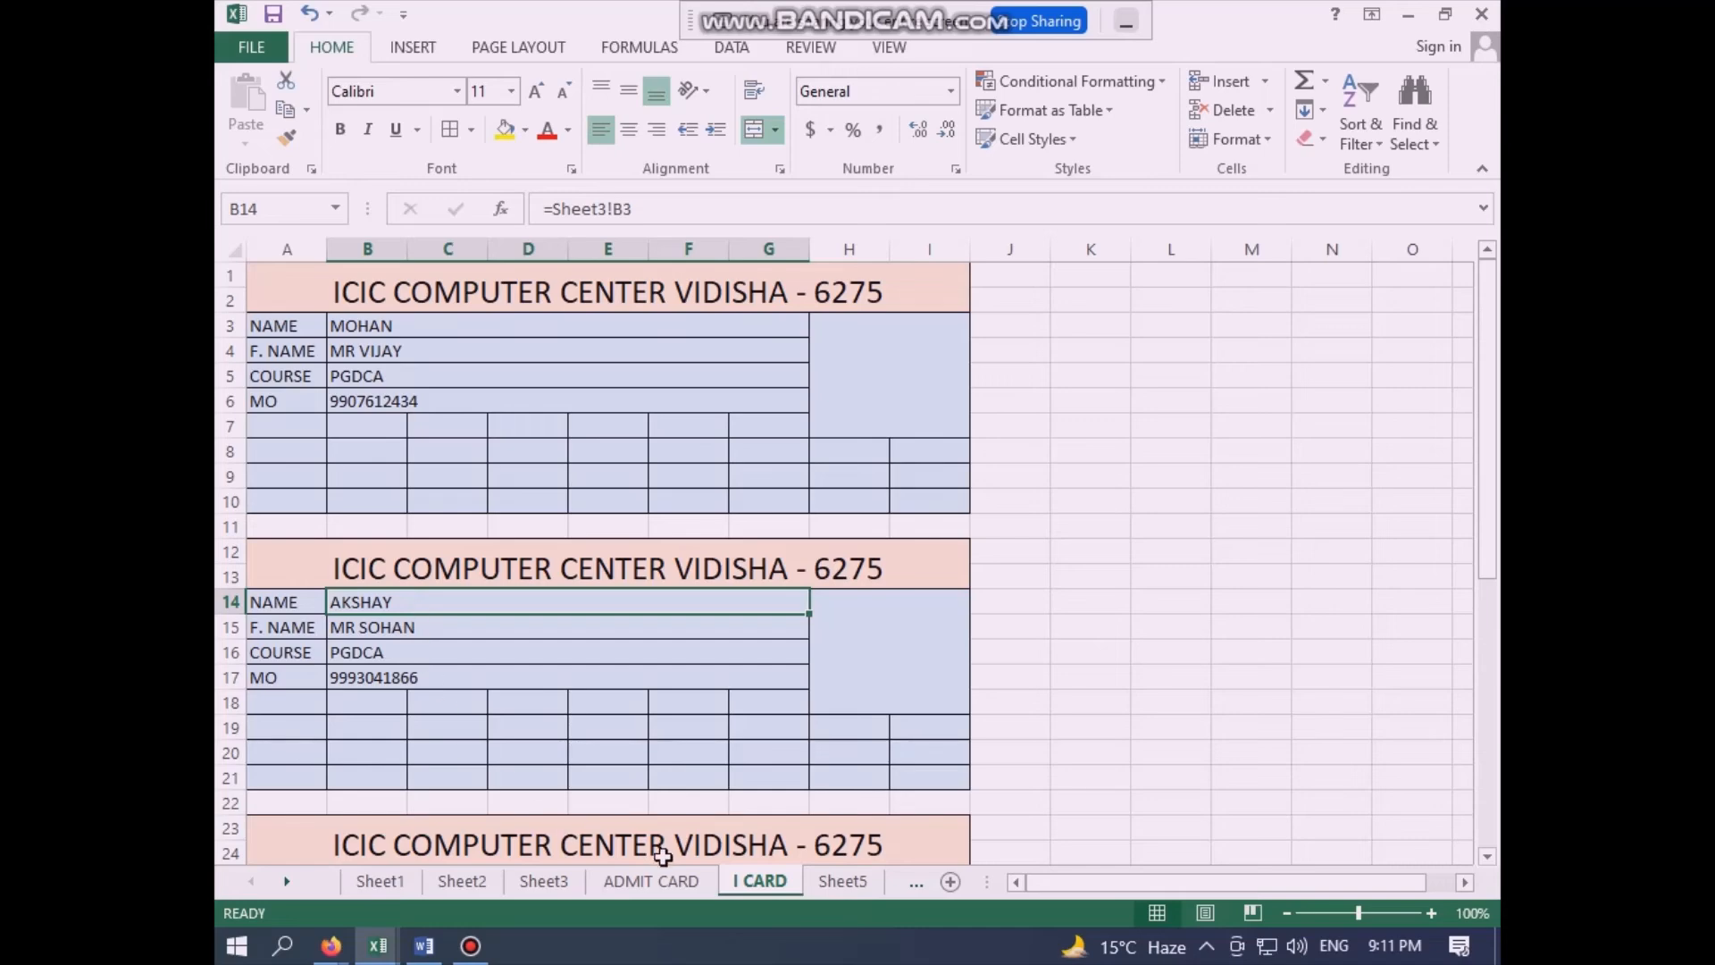
click(670, 880)
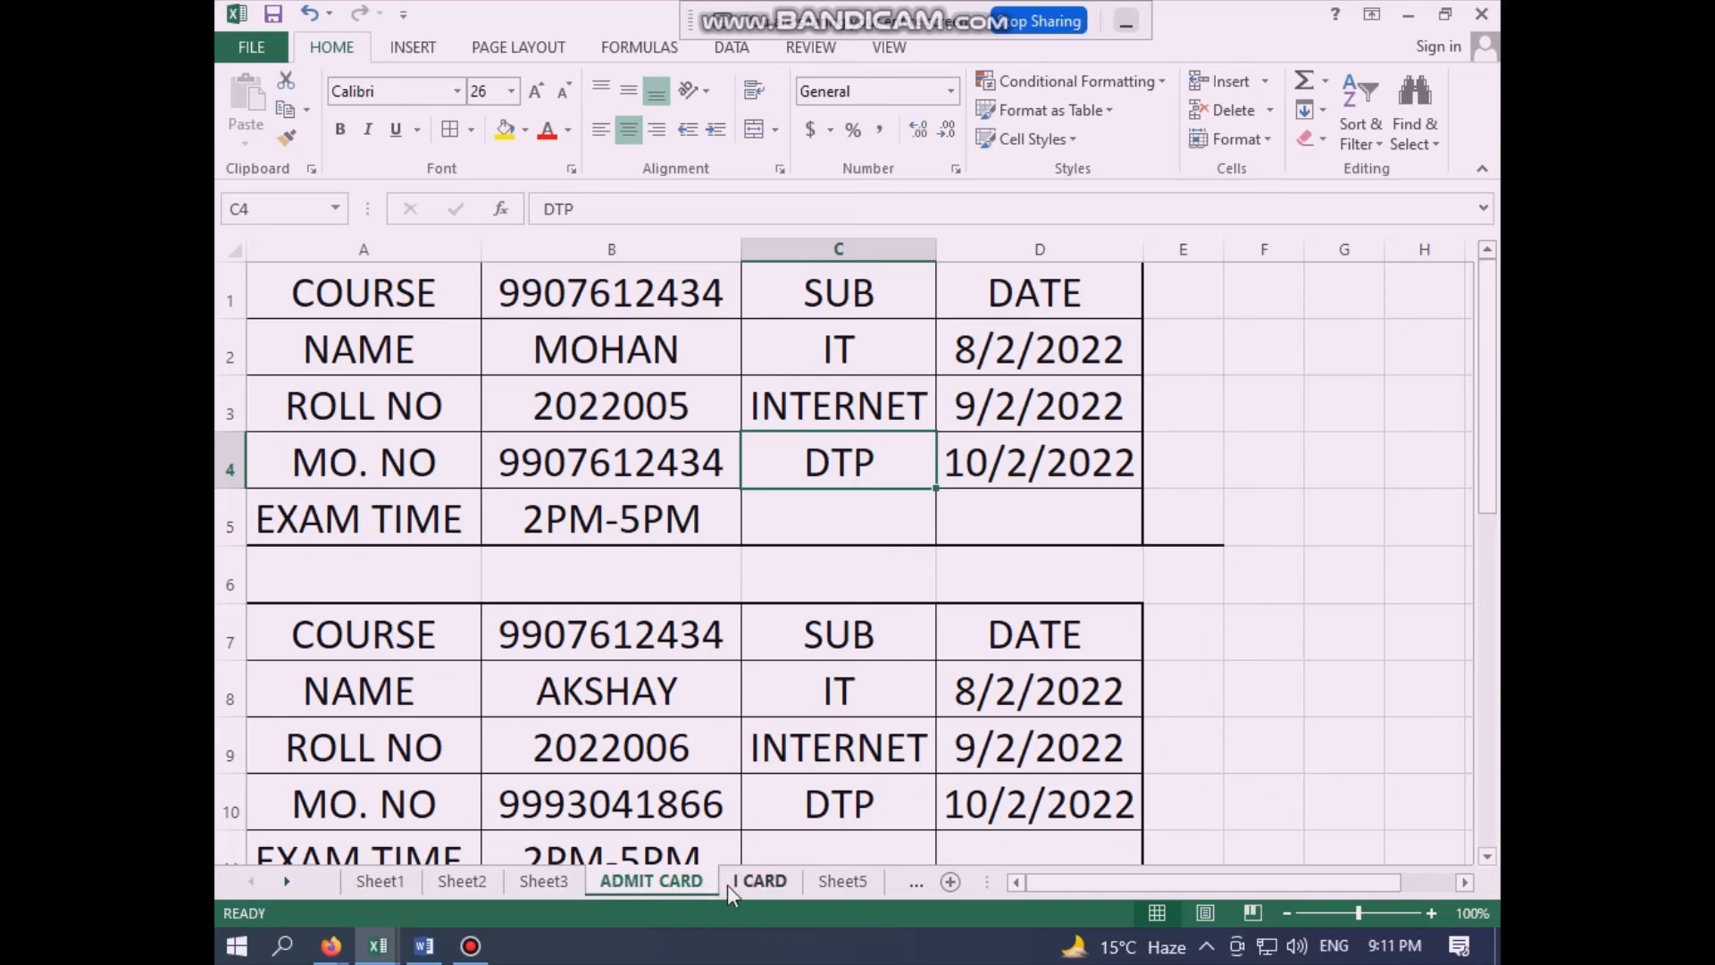
- Rename the Sheet5 worksheet as FORM
right_click(850, 882)
click(918, 650)
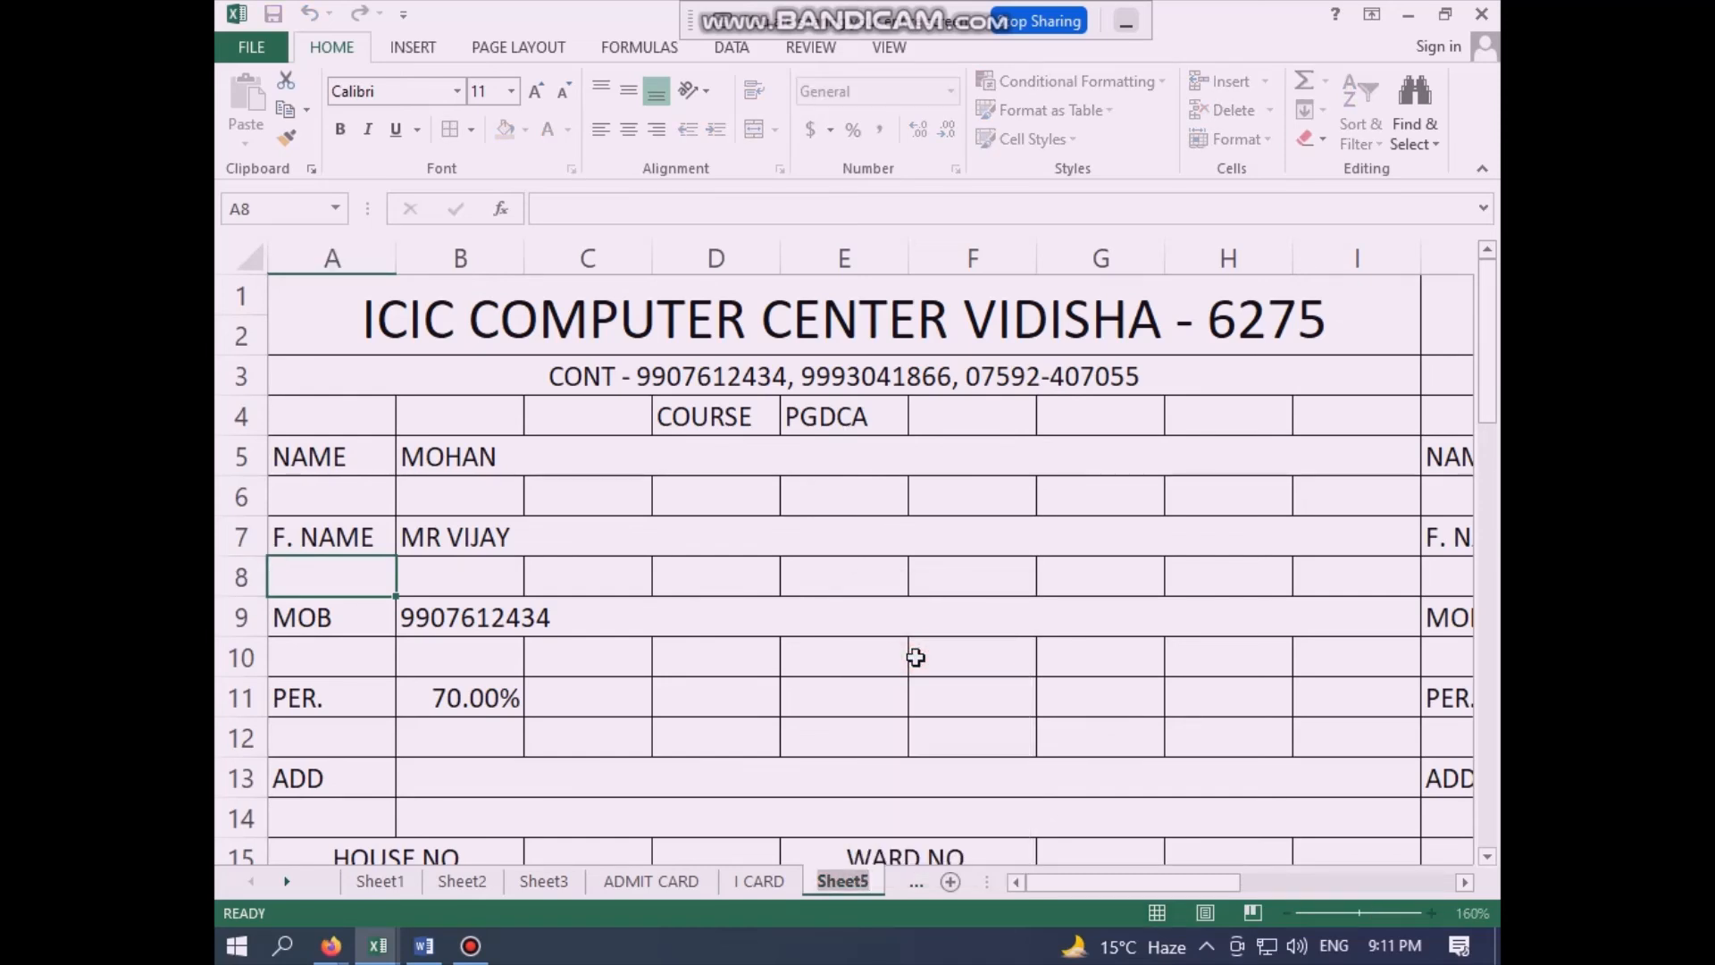
text(FORM)
click(907, 616)
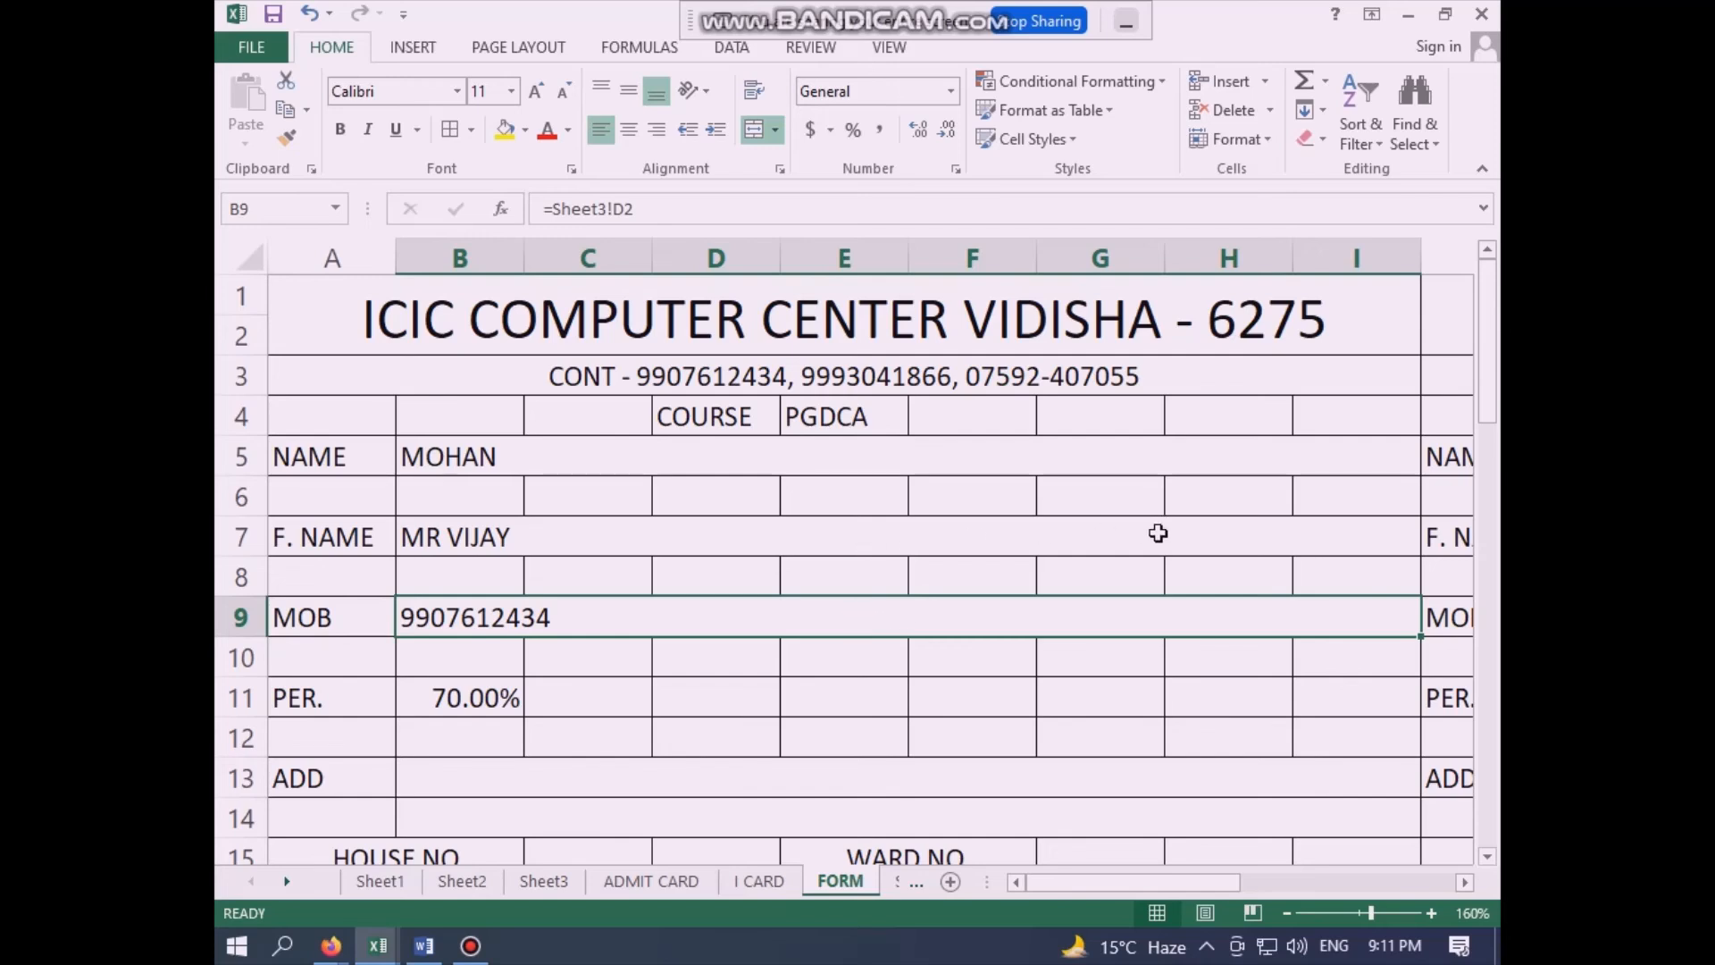
- Examine the FORM sheet's full length, from the heading down past the last bordered row of the card
scroll(1223, 527, down, 7)
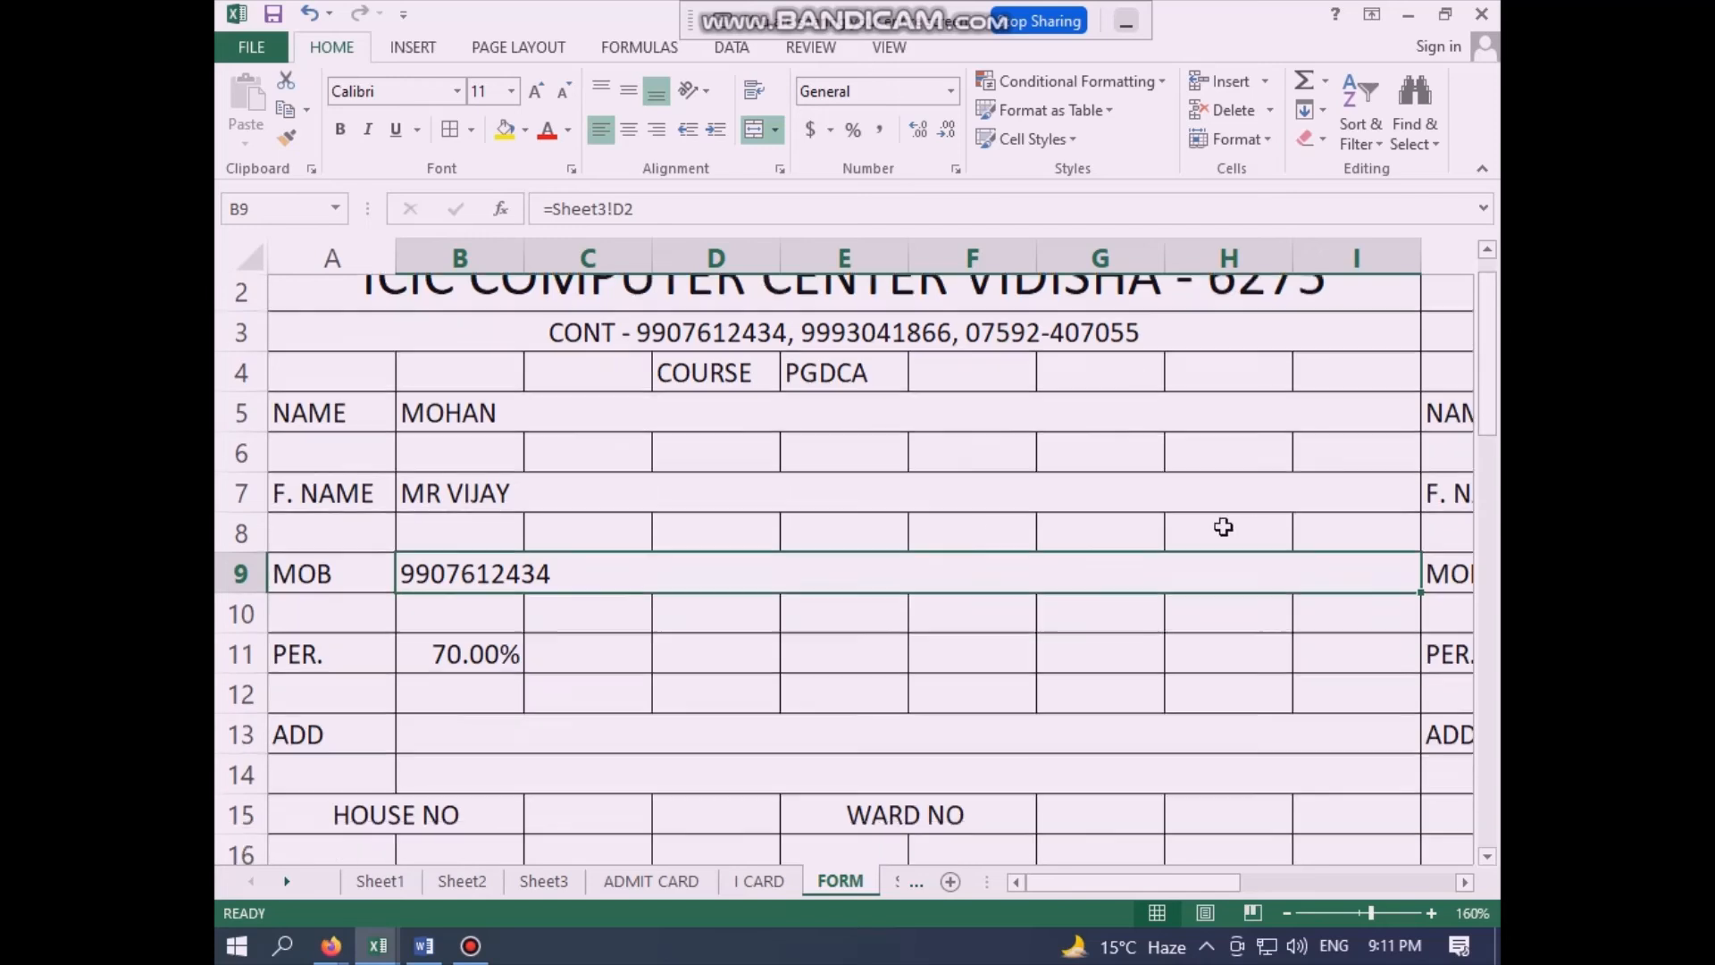
scroll(1222, 527, down, 11)
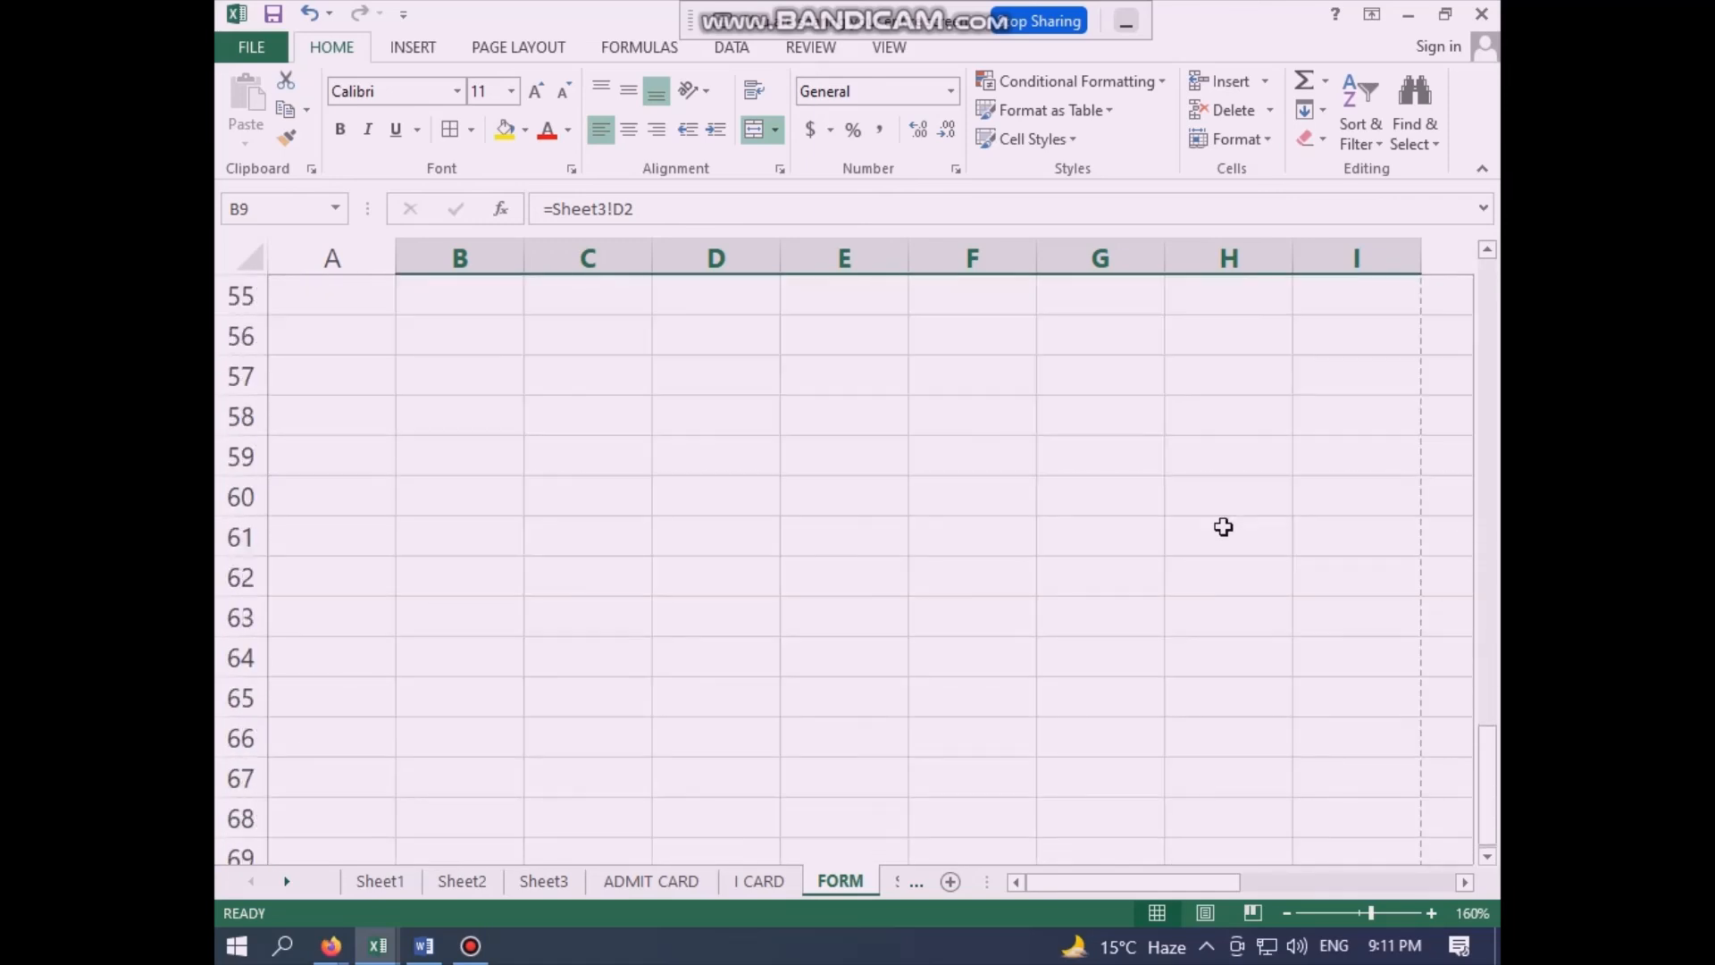
scroll(1223, 527, up, 10)
scroll(1223, 527, up, 8)
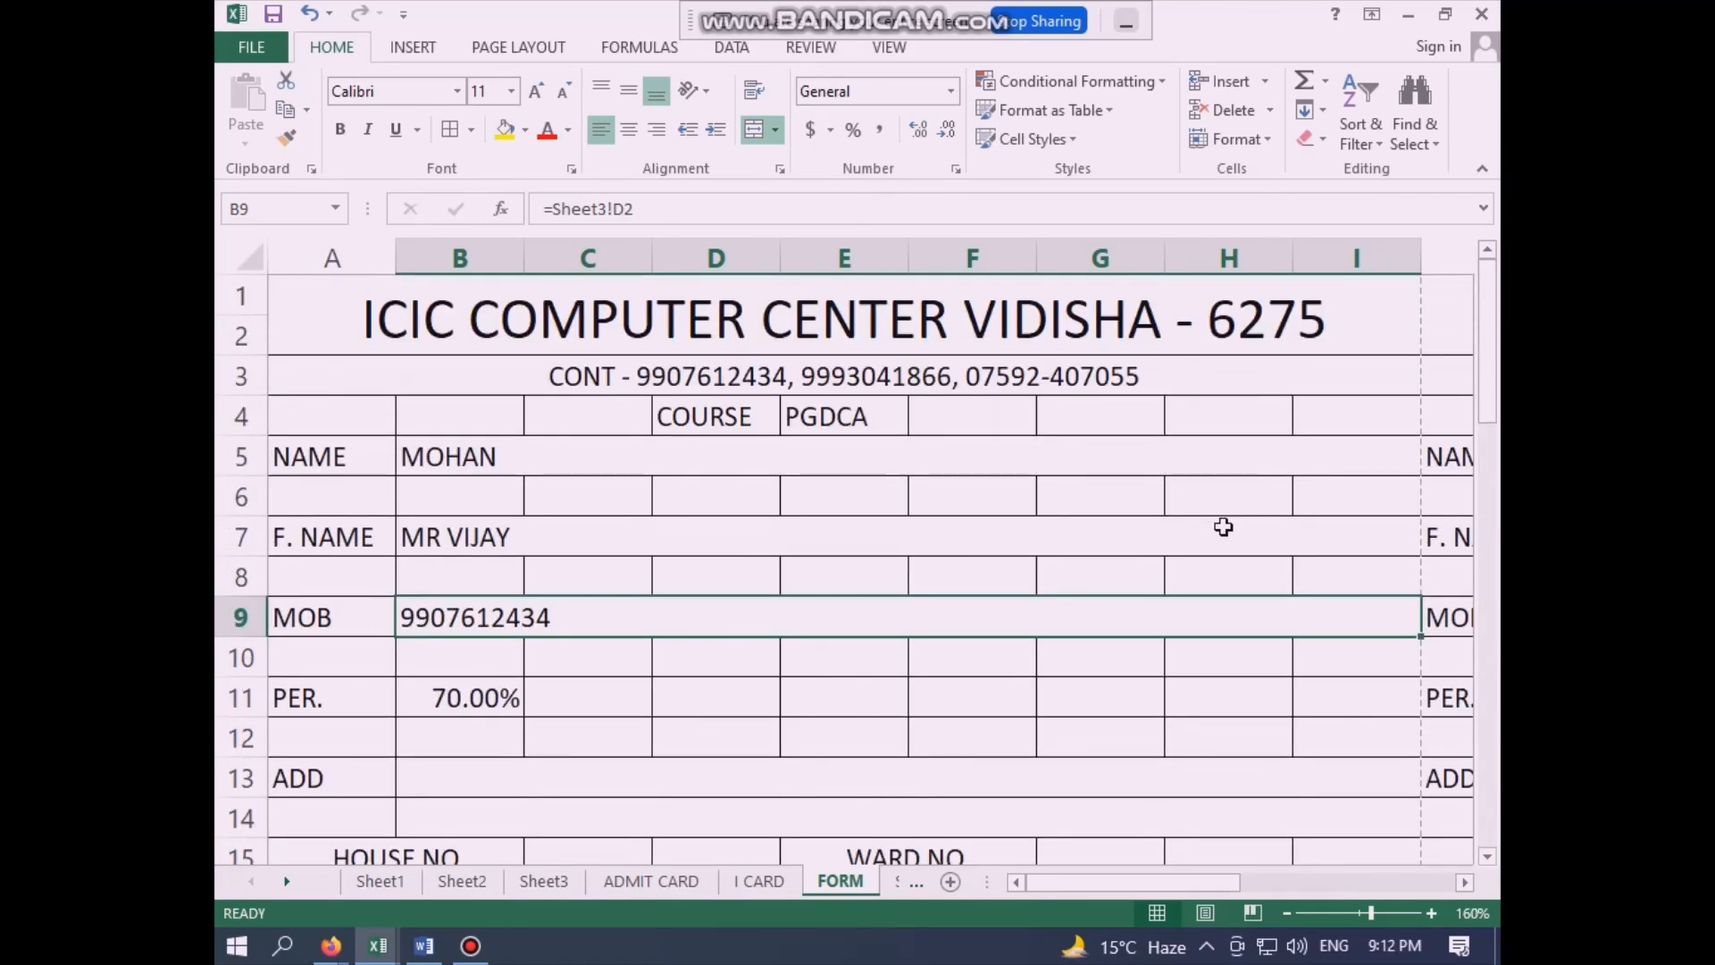
scroll(1223, 526, down, 1)
scroll(1223, 527, up, 1)
scroll(1260, 669, down, 1)
scroll(1260, 670, down, 9)
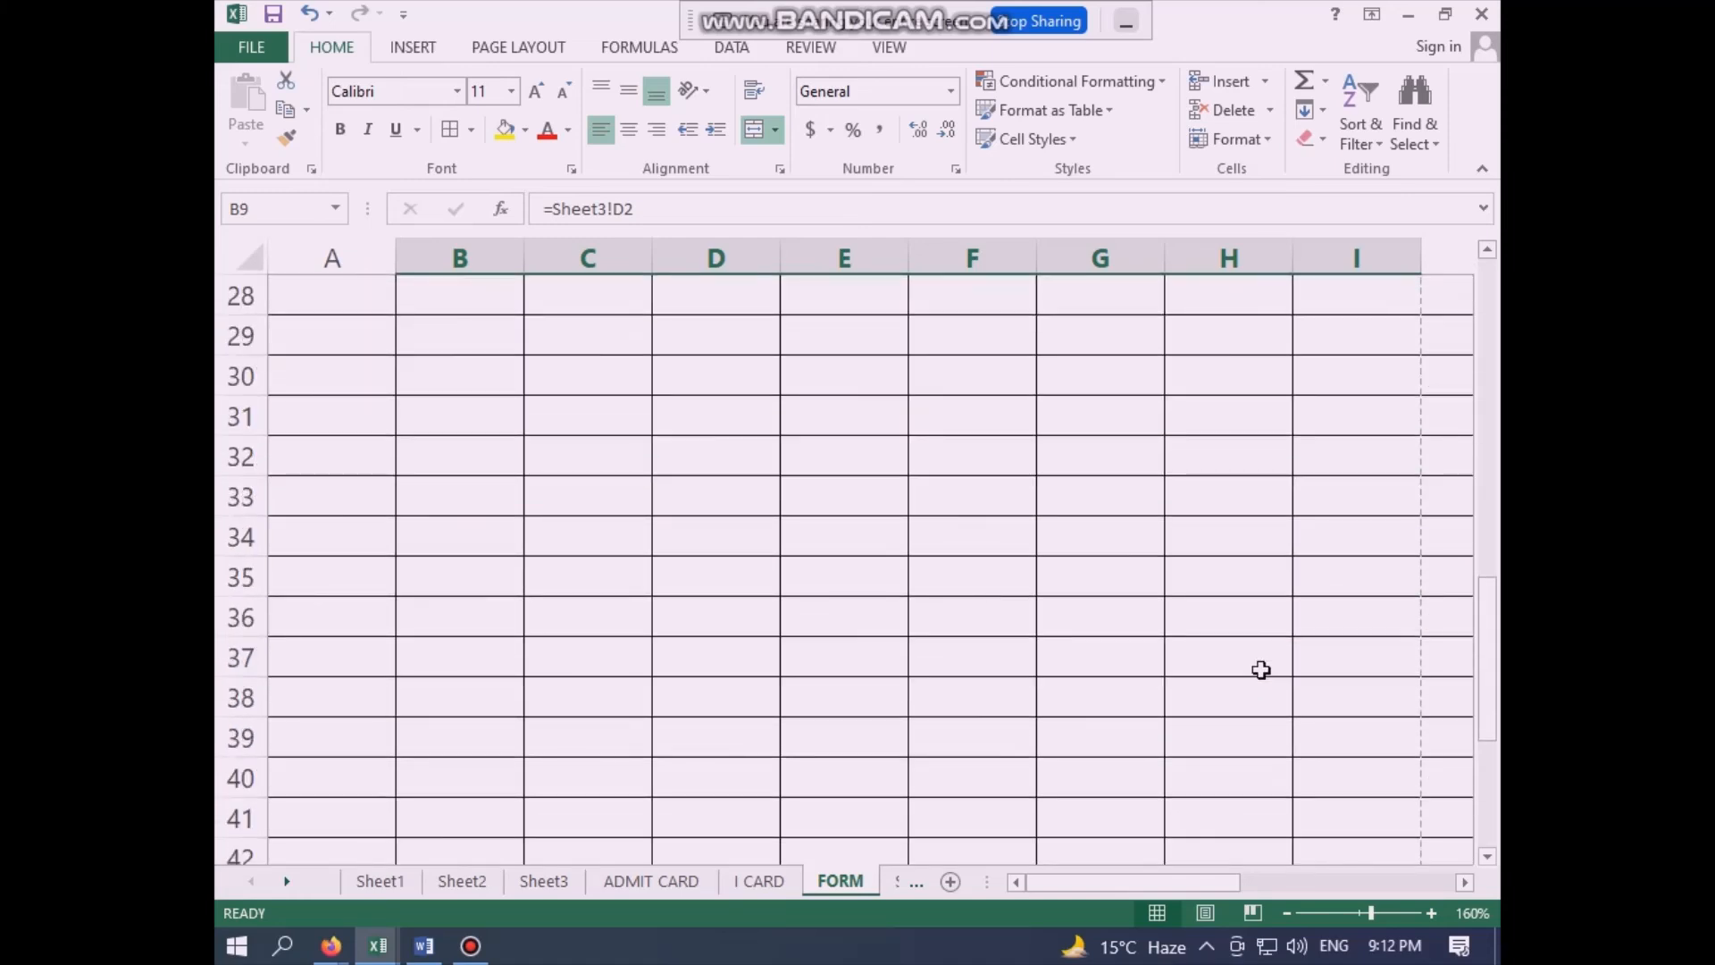
scroll(1260, 669, up, 5)
scroll(1260, 670, down, 13)
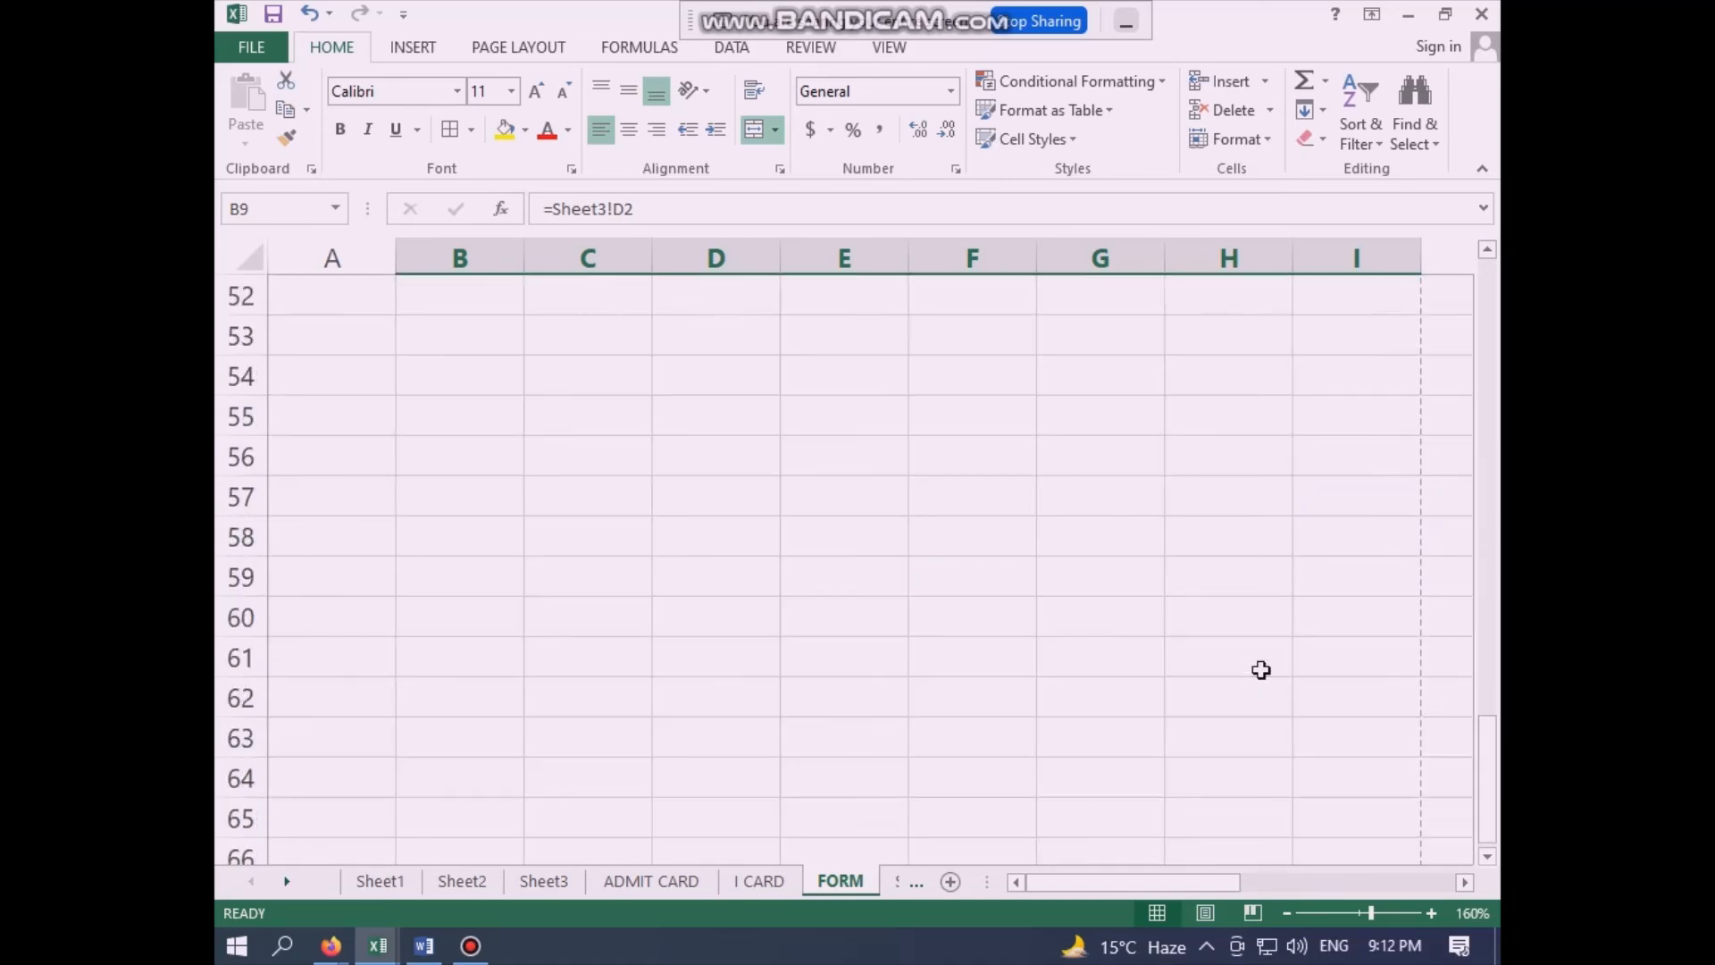
- Merge H42:I47 on the FORM sheet into a box labelled PHOTO, centred horizontally and vertically
scroll(1260, 670, up, 5)
drag(1209, 486, 1371, 685)
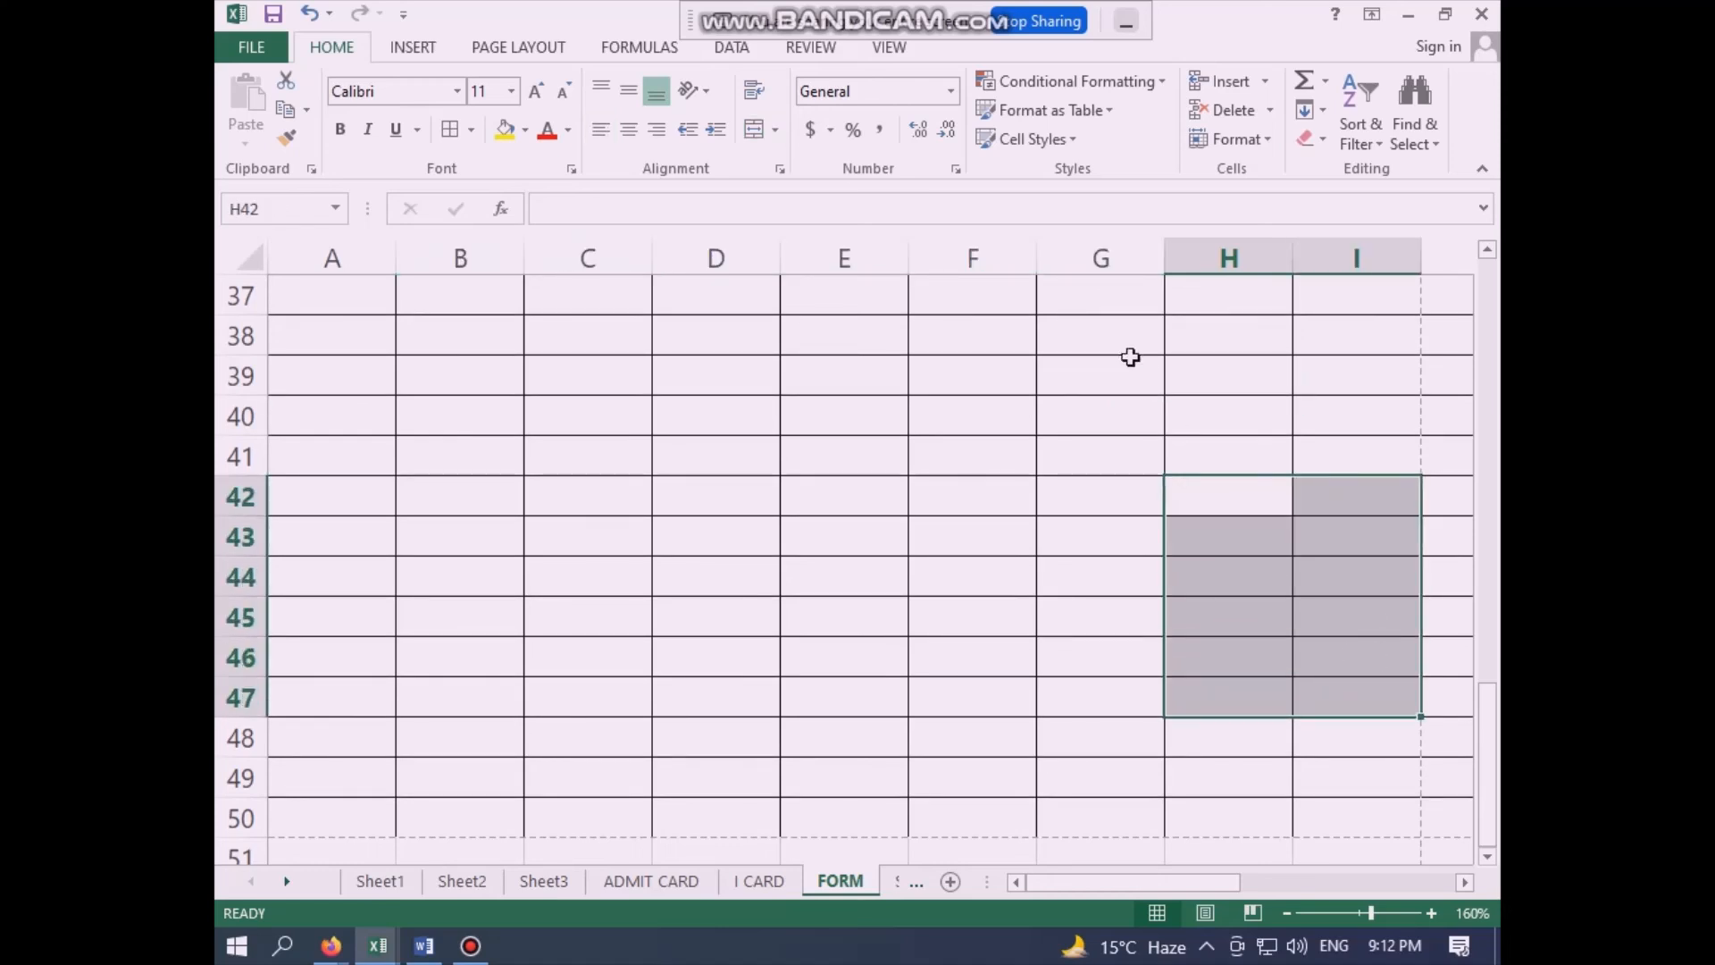
click(755, 130)
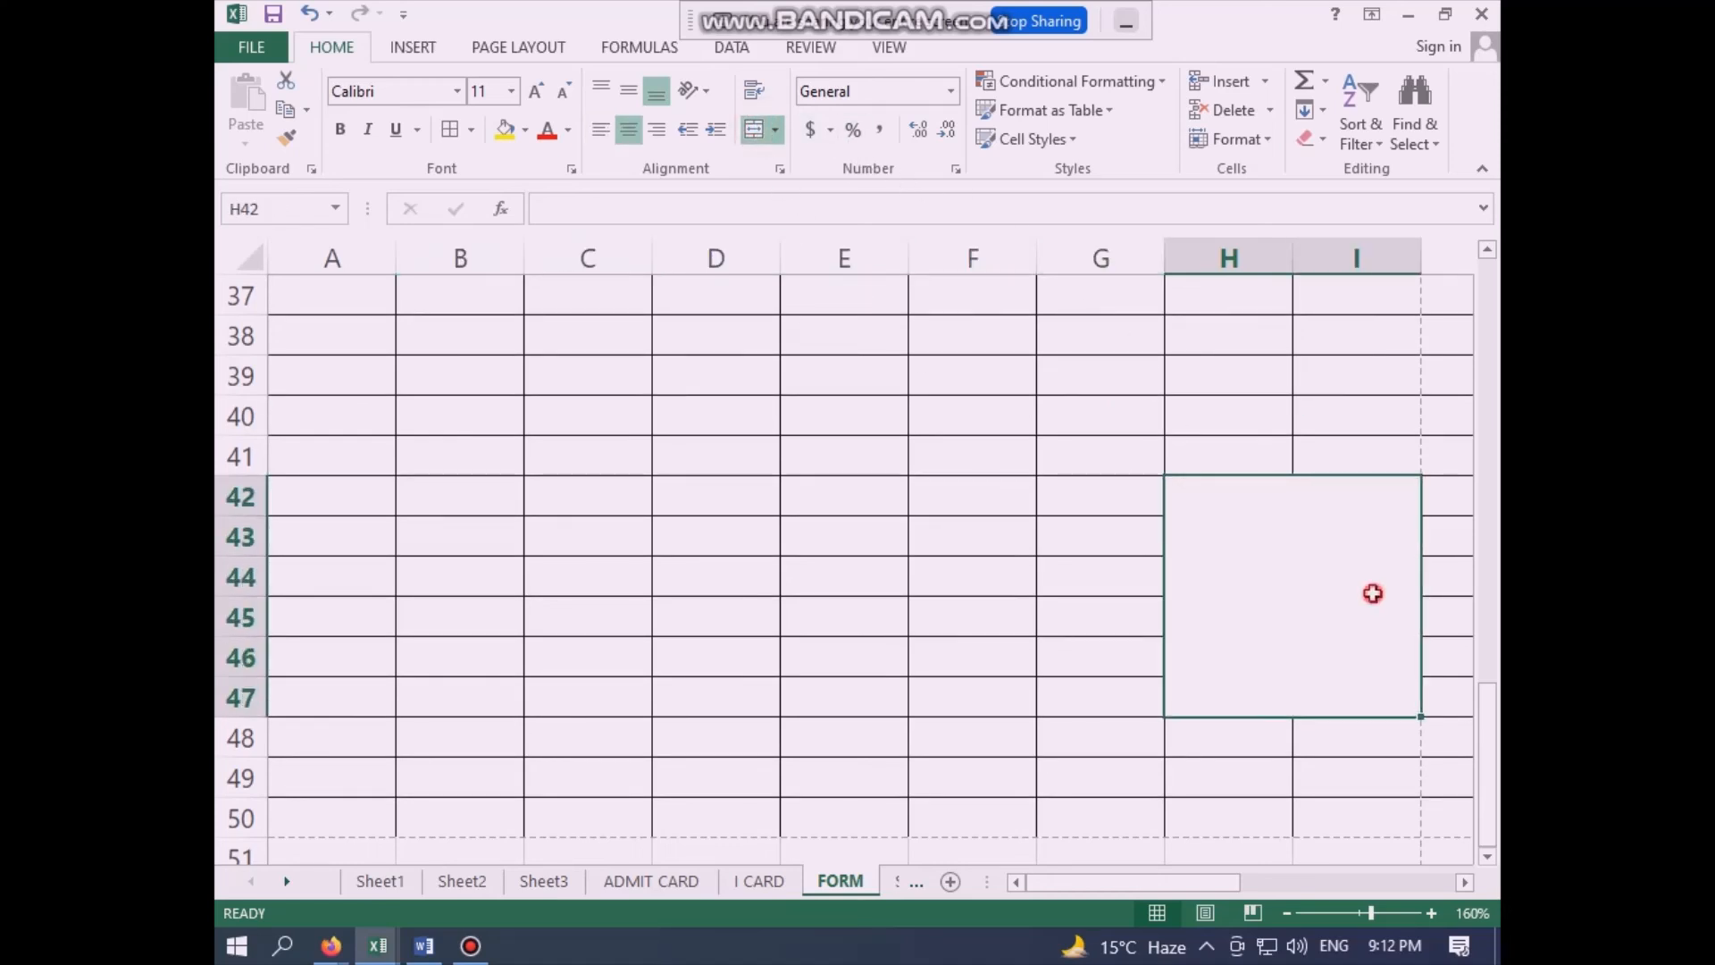
text(PO)
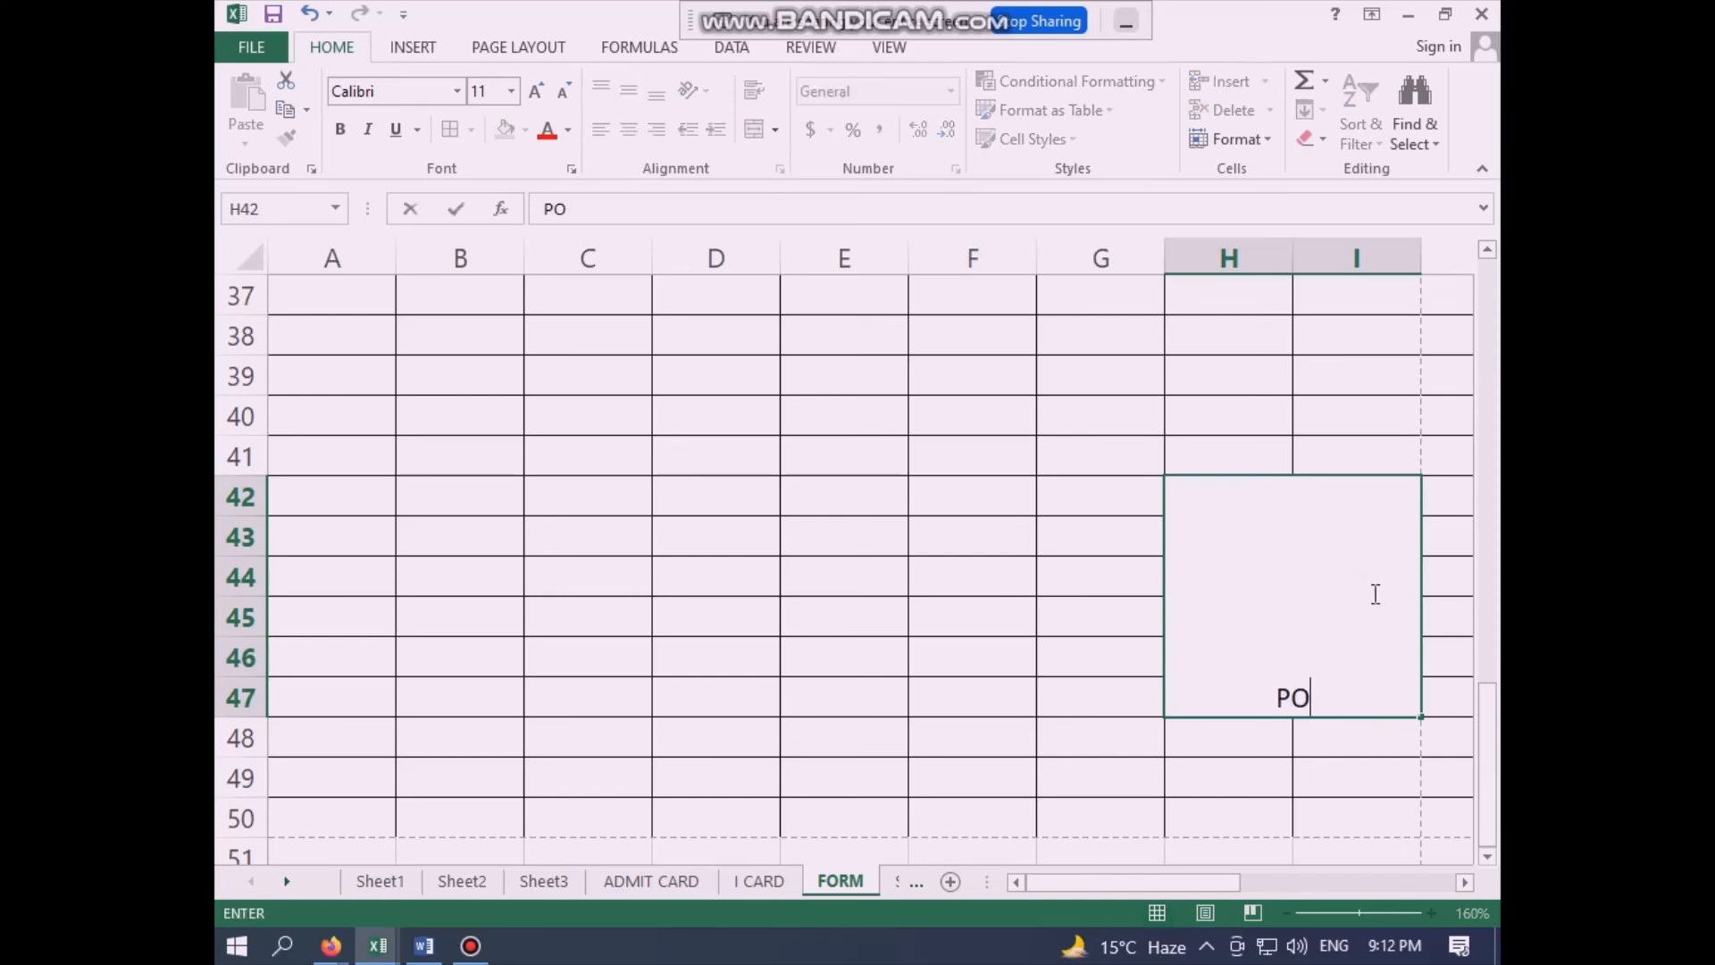
key(BackSpace)
text(HOTO)
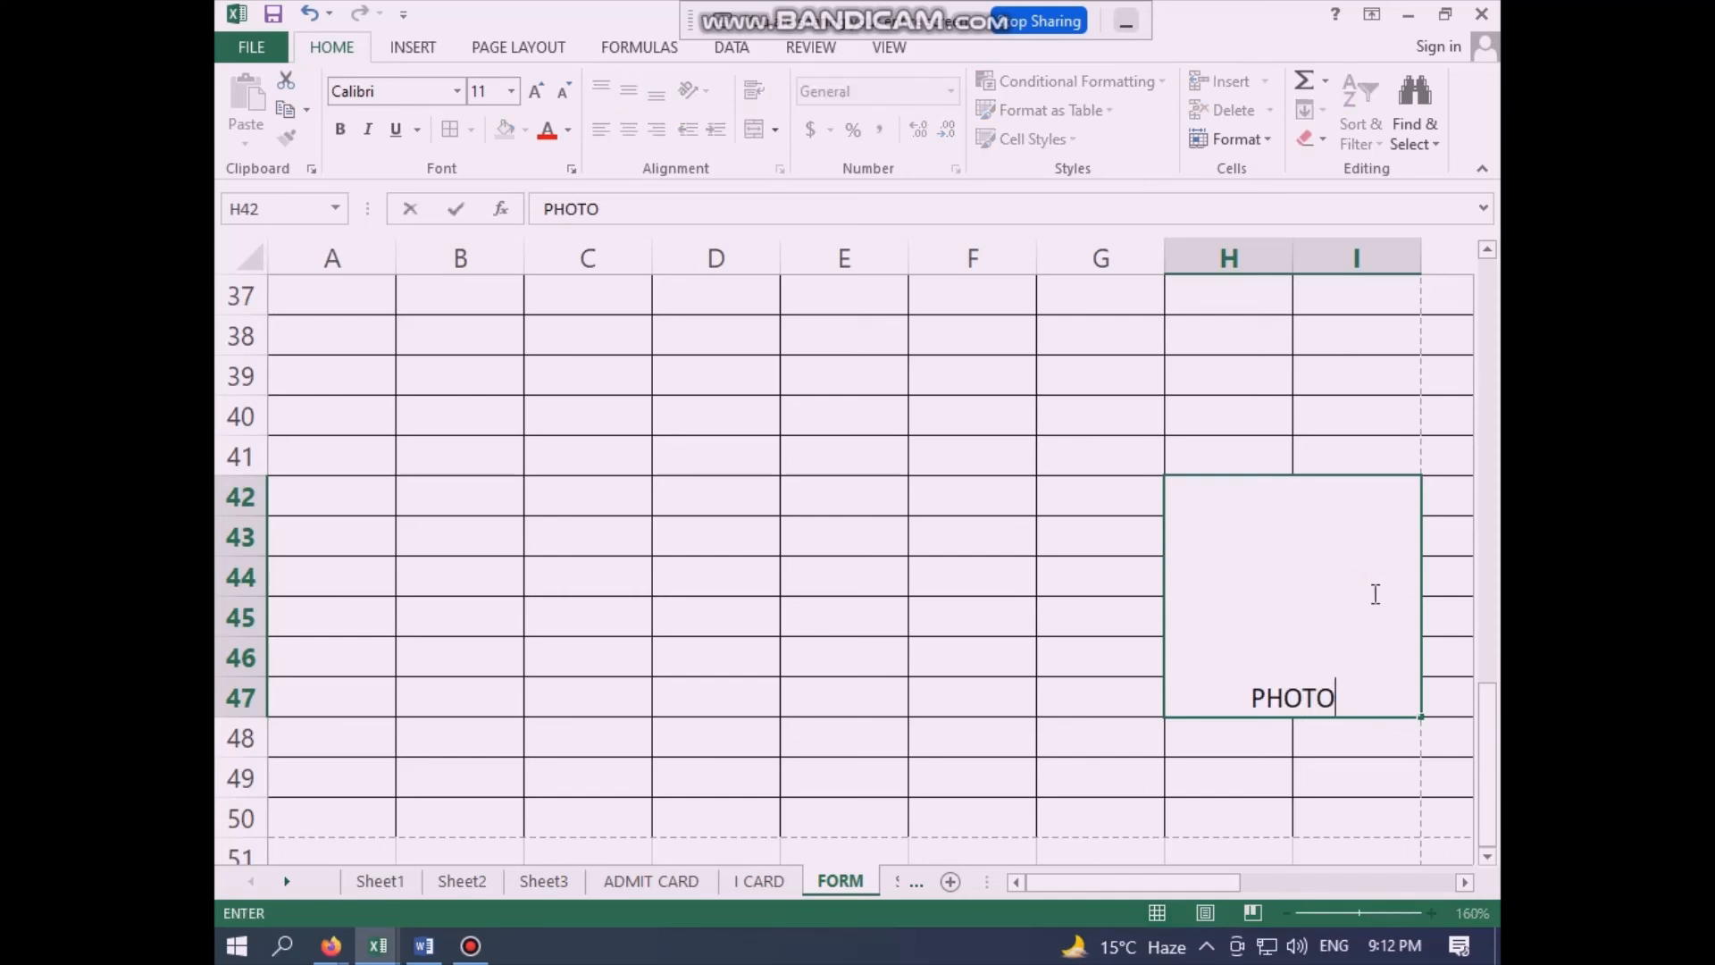
click(1265, 730)
click(1256, 605)
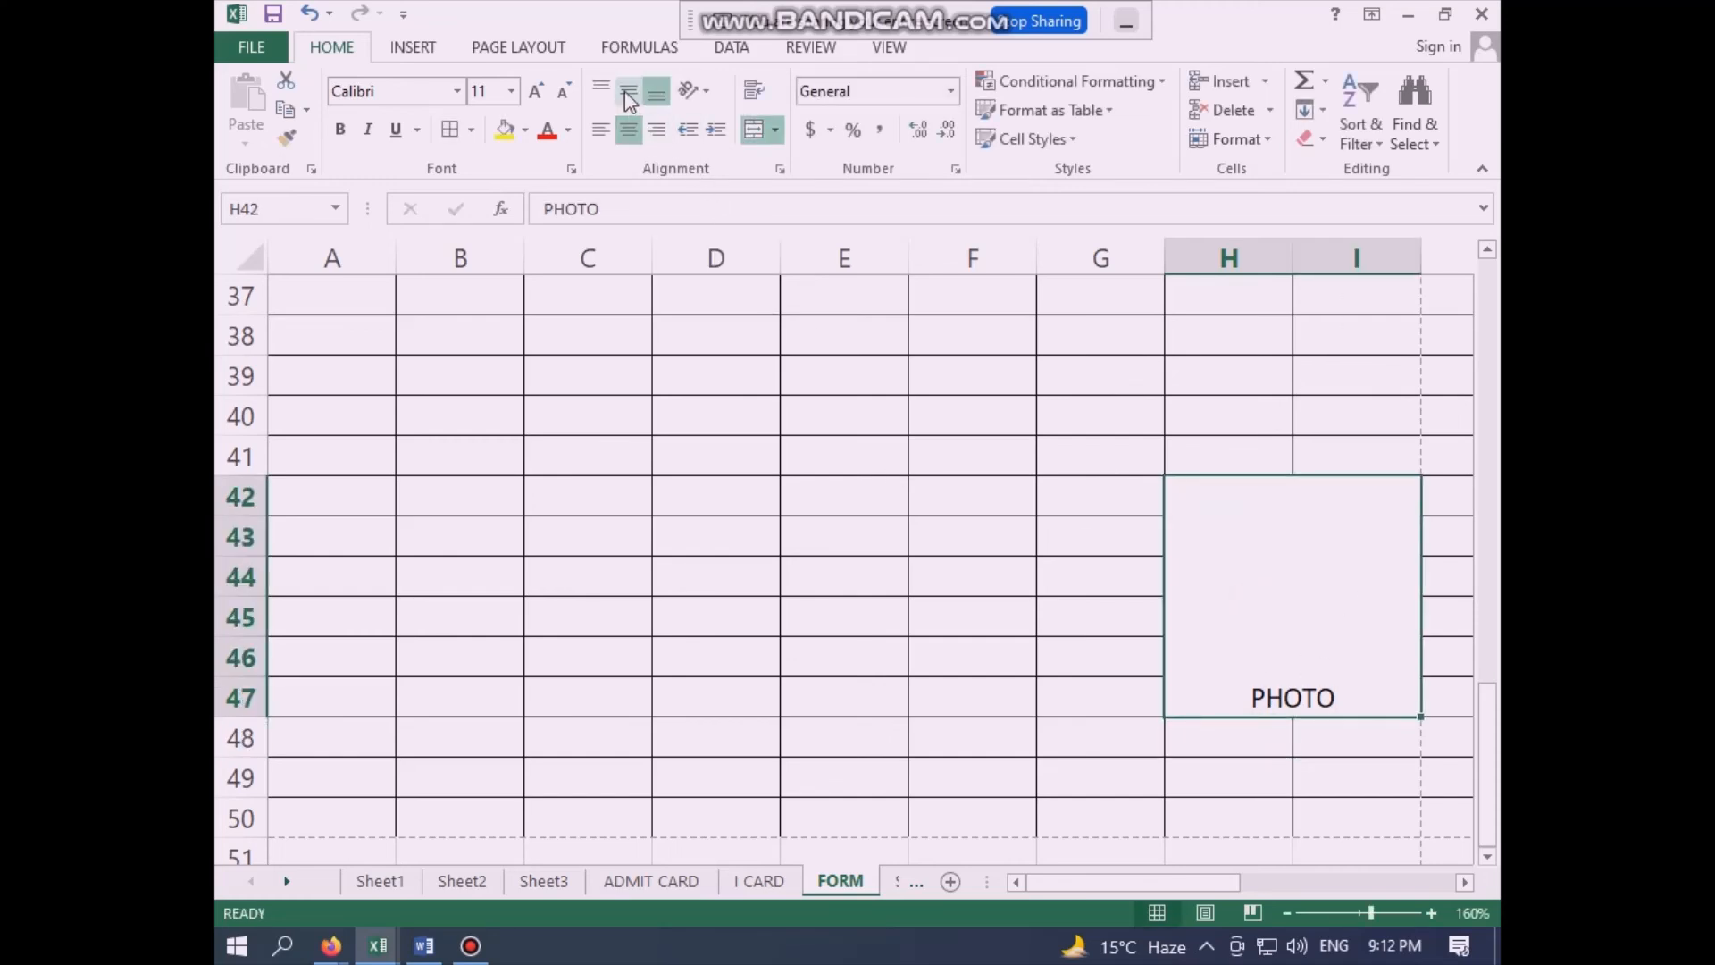
click(626, 91)
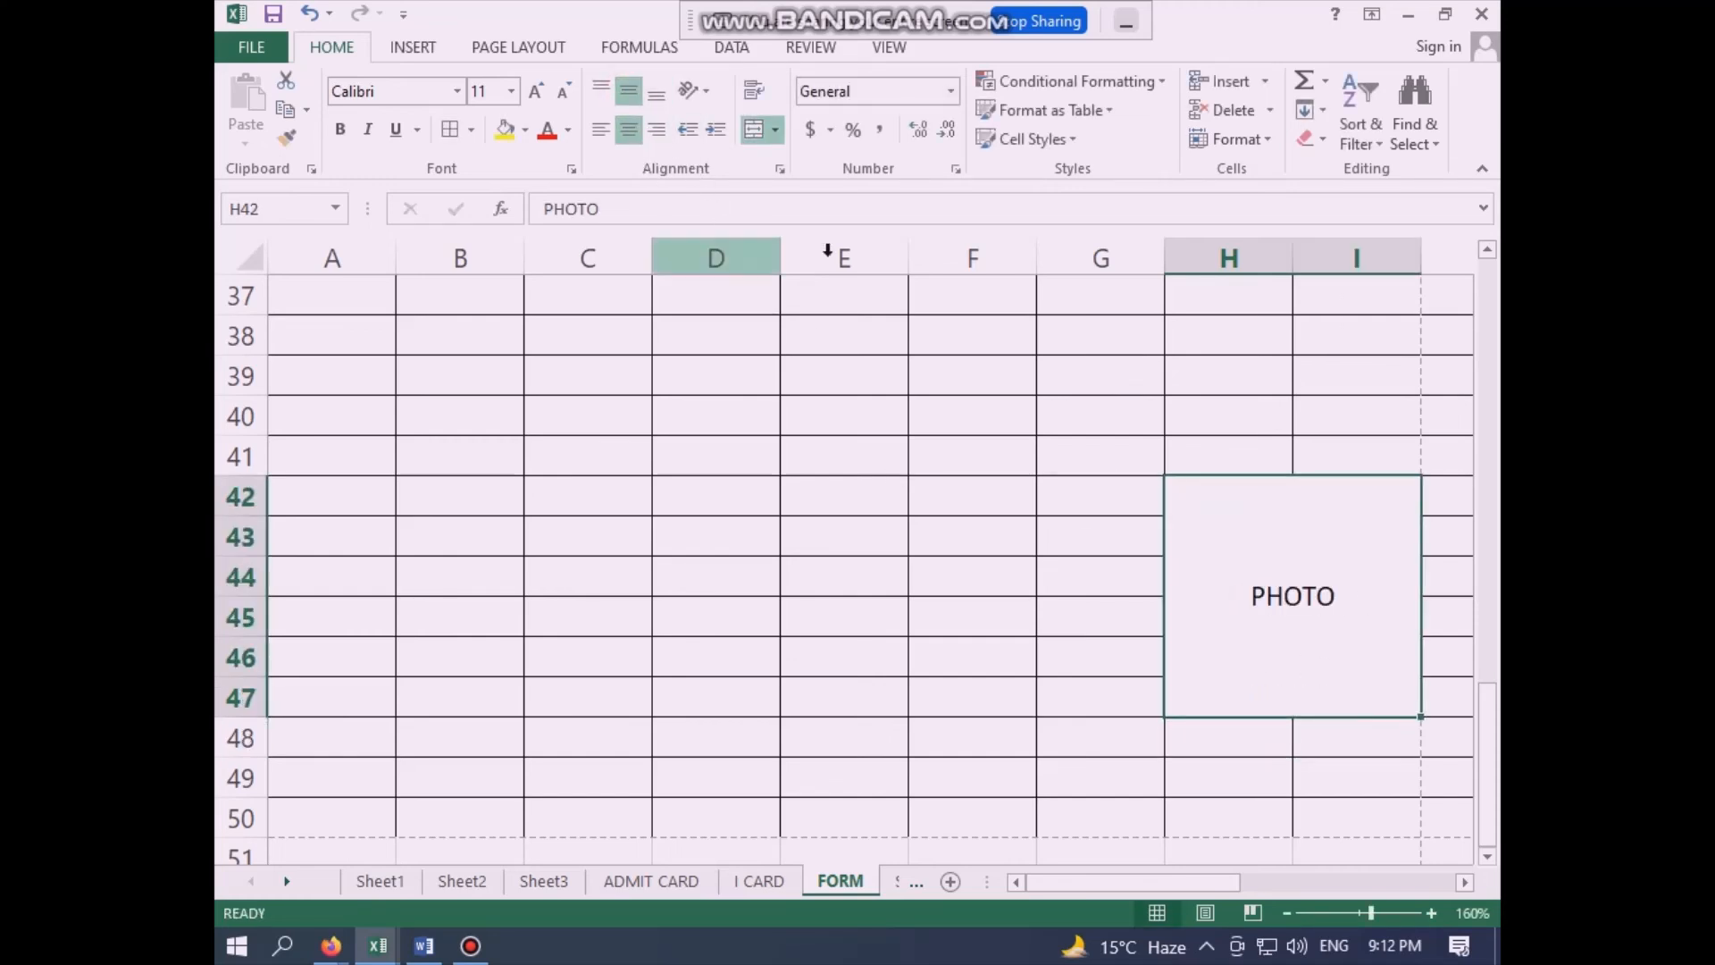
- Merge and center H49:I49 and H48:I48 as two separate rows beneath the PHOTO box
scroll(1196, 640, down, 1)
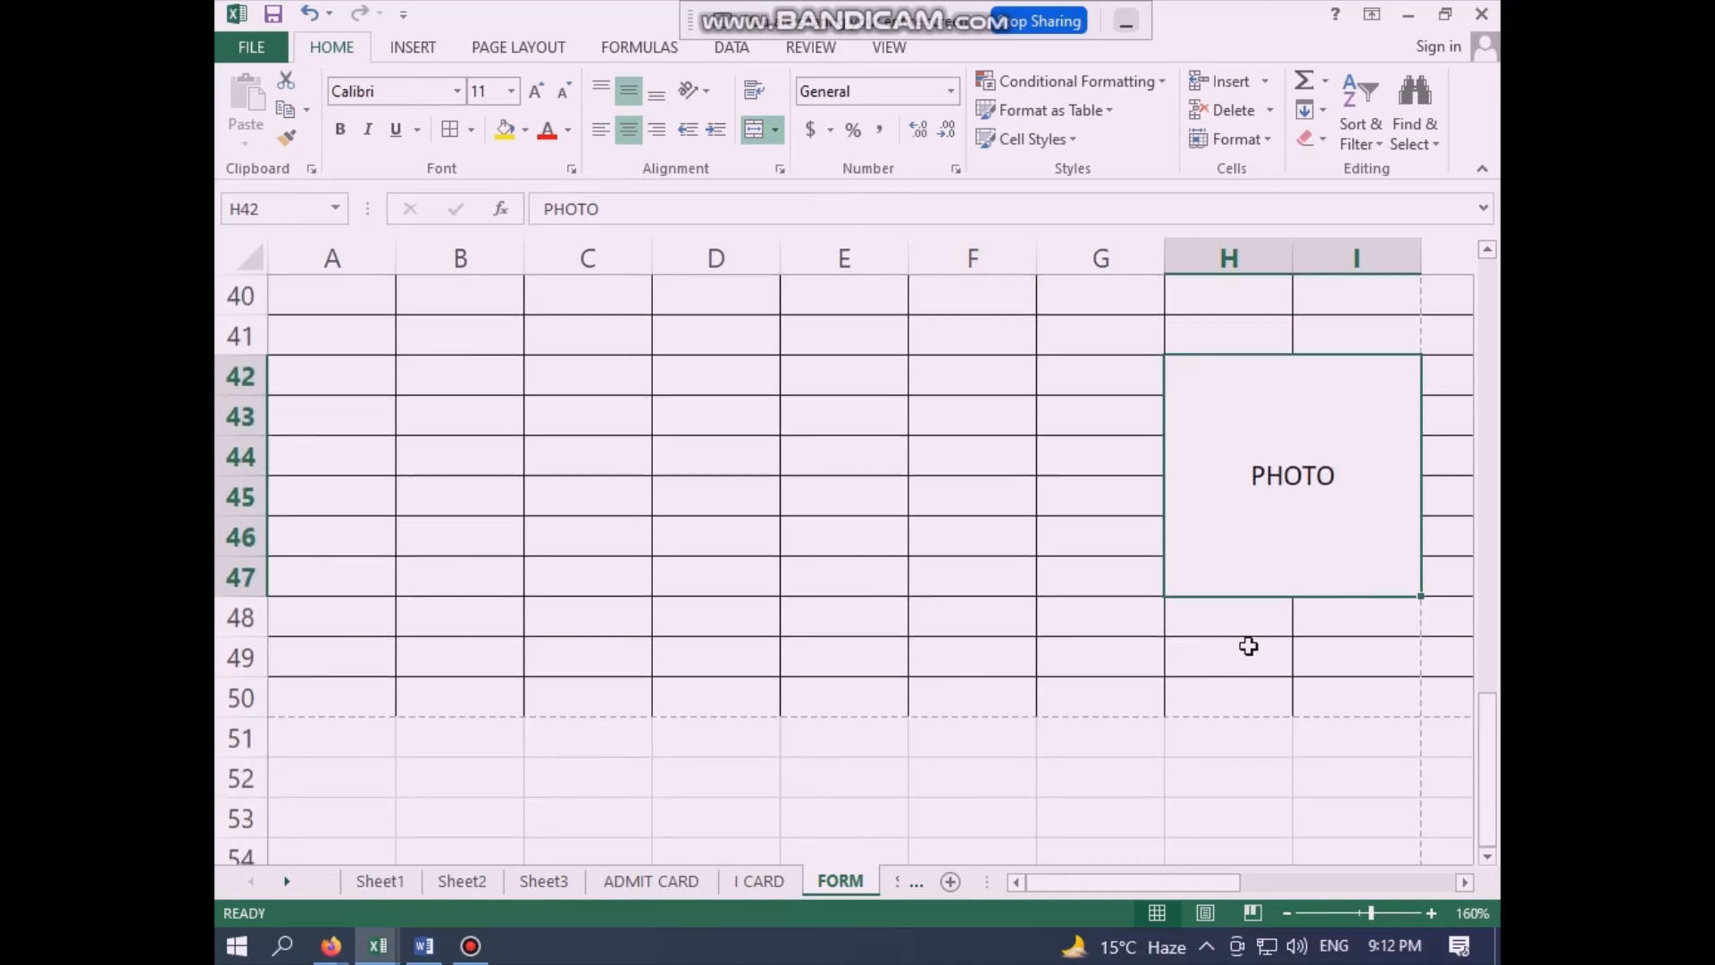
drag(1221, 656, 1346, 662)
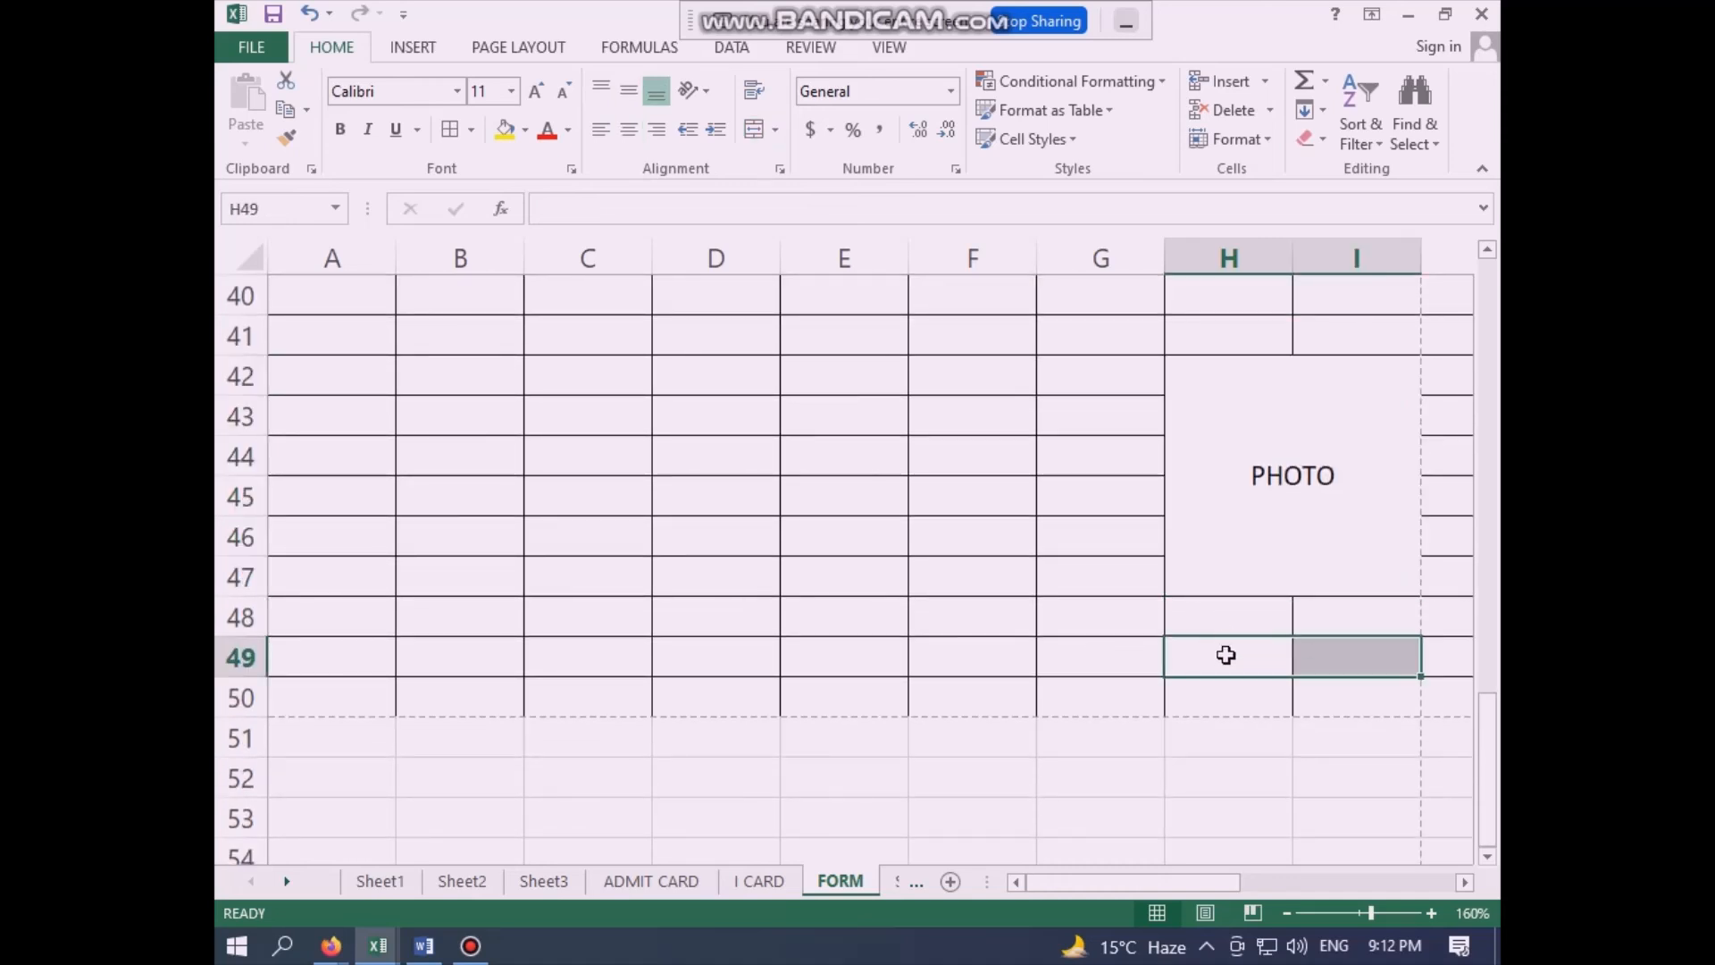
click(755, 129)
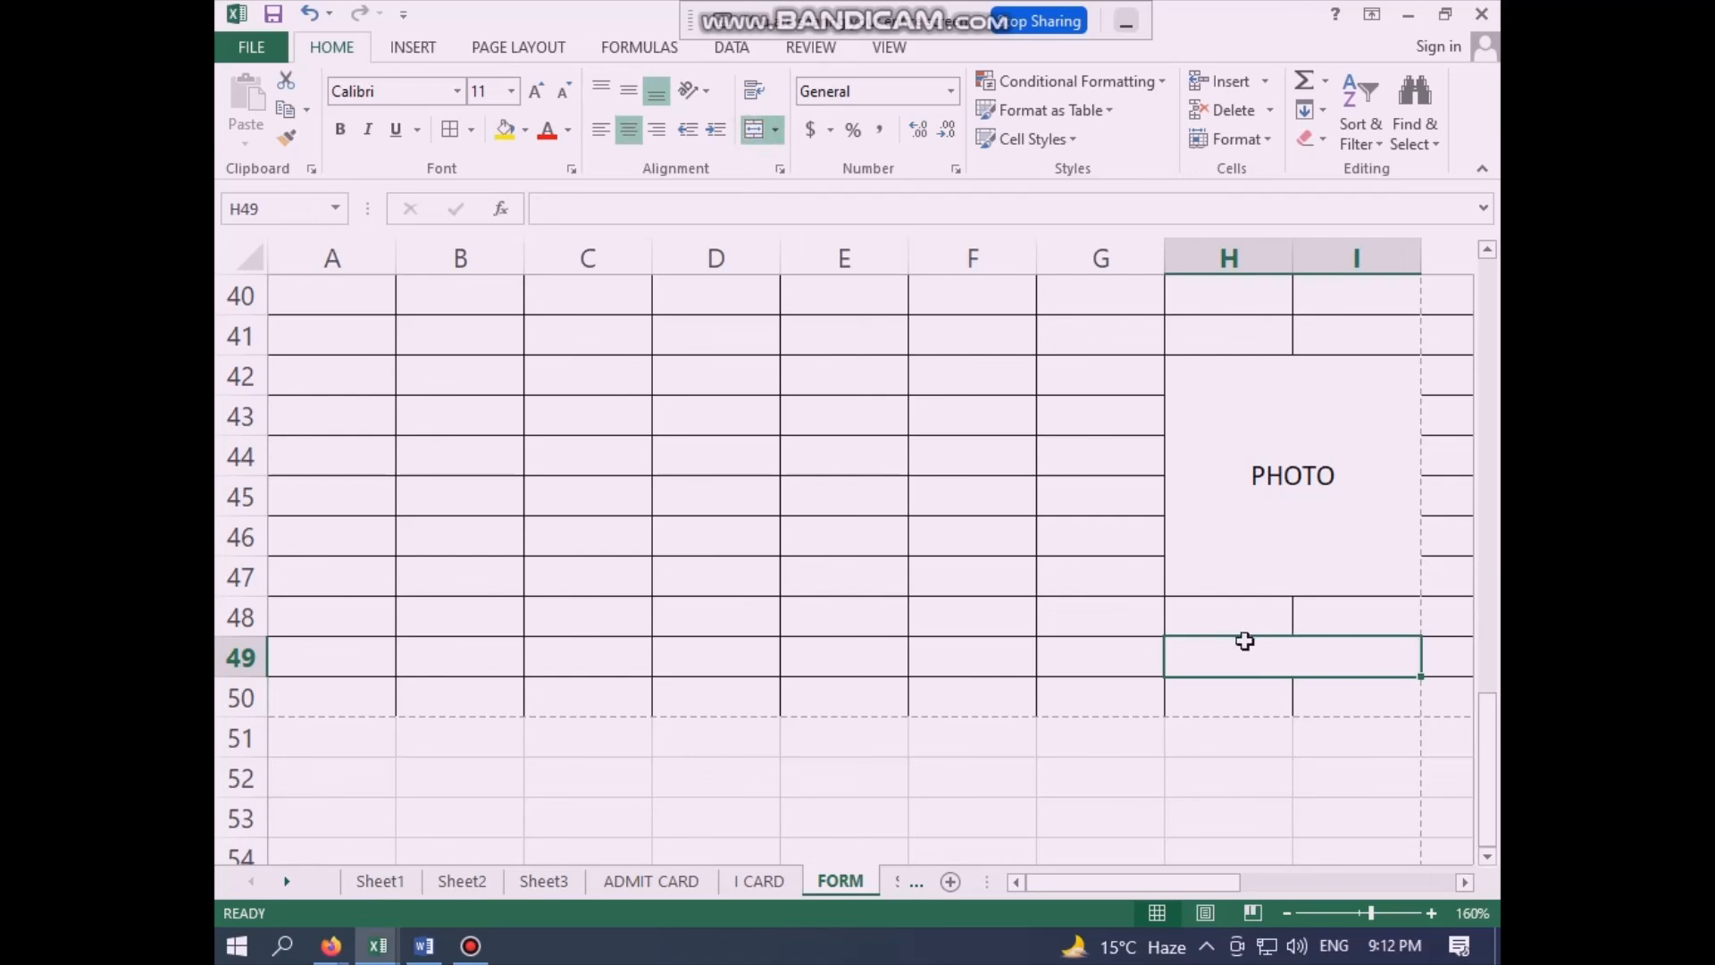
click(1288, 692)
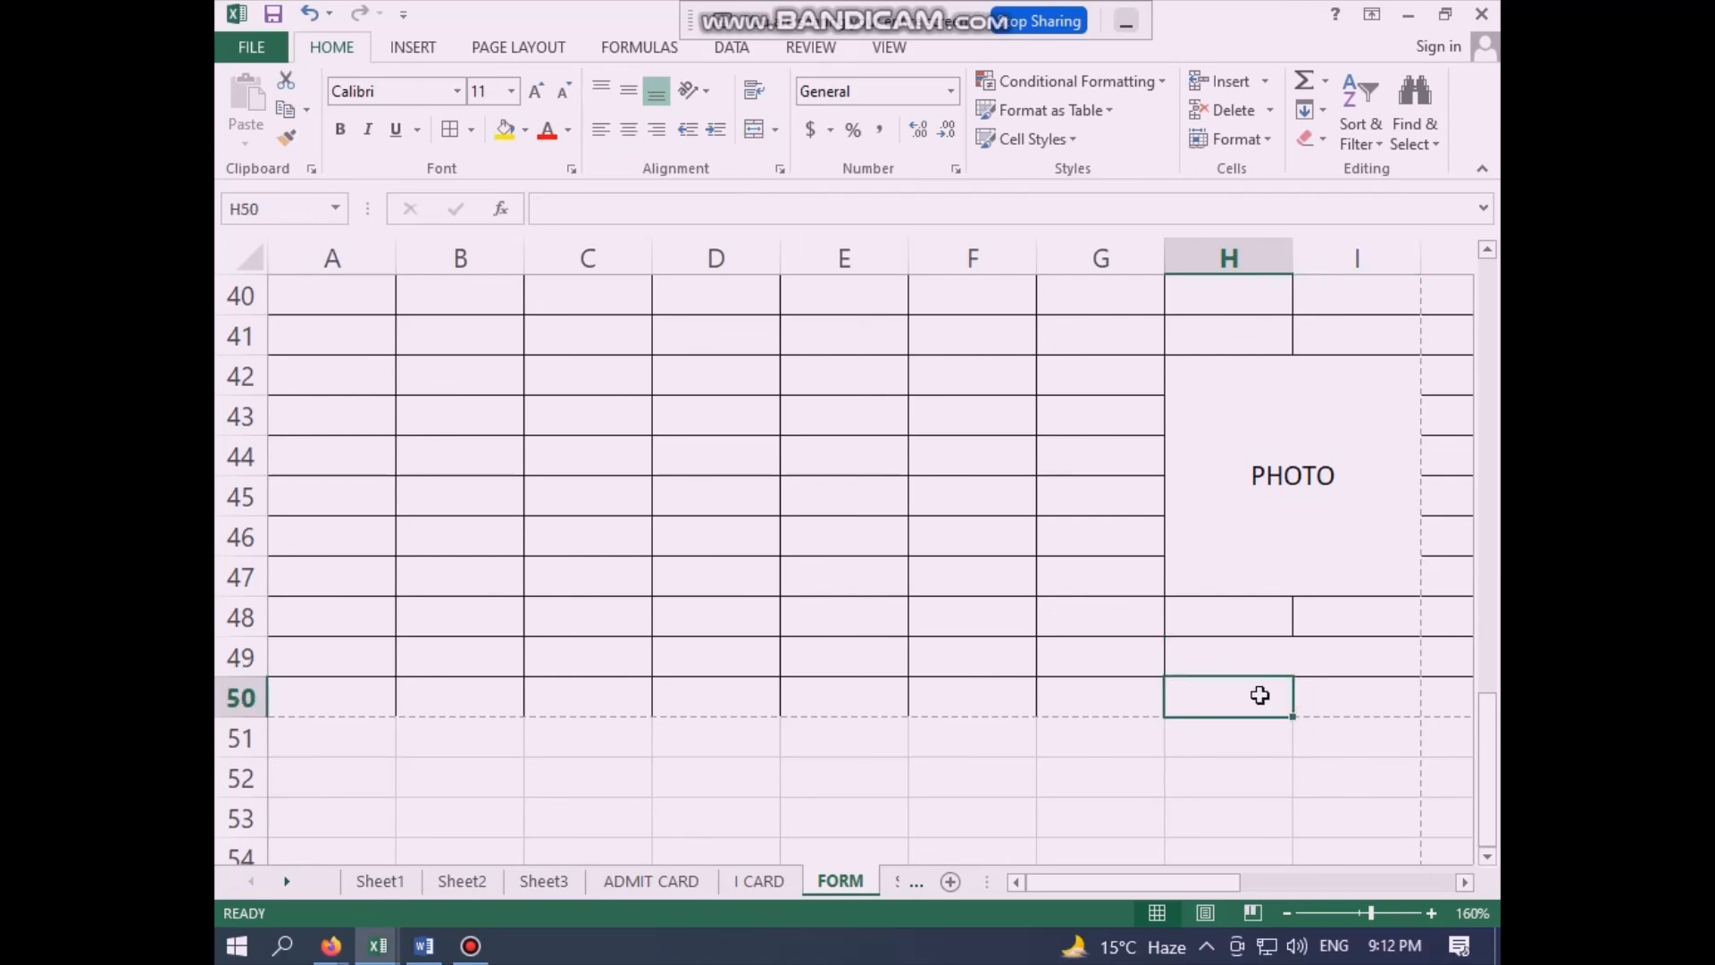
drag(1232, 617, 1345, 621)
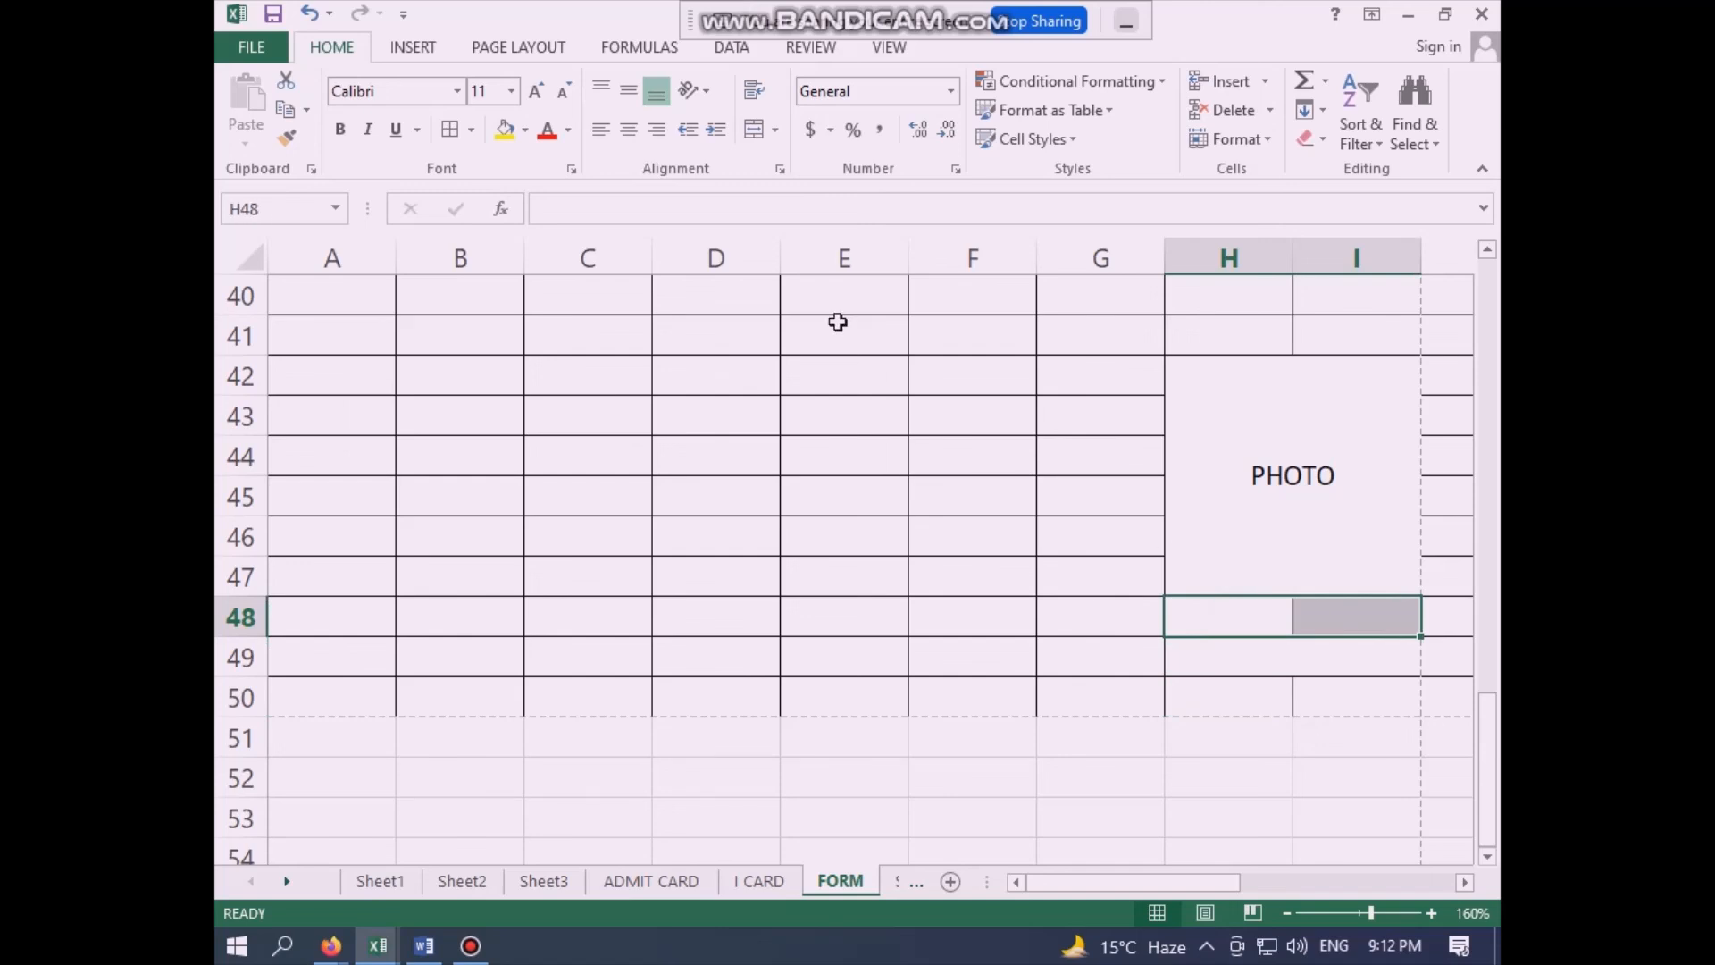
click(754, 130)
click(1286, 661)
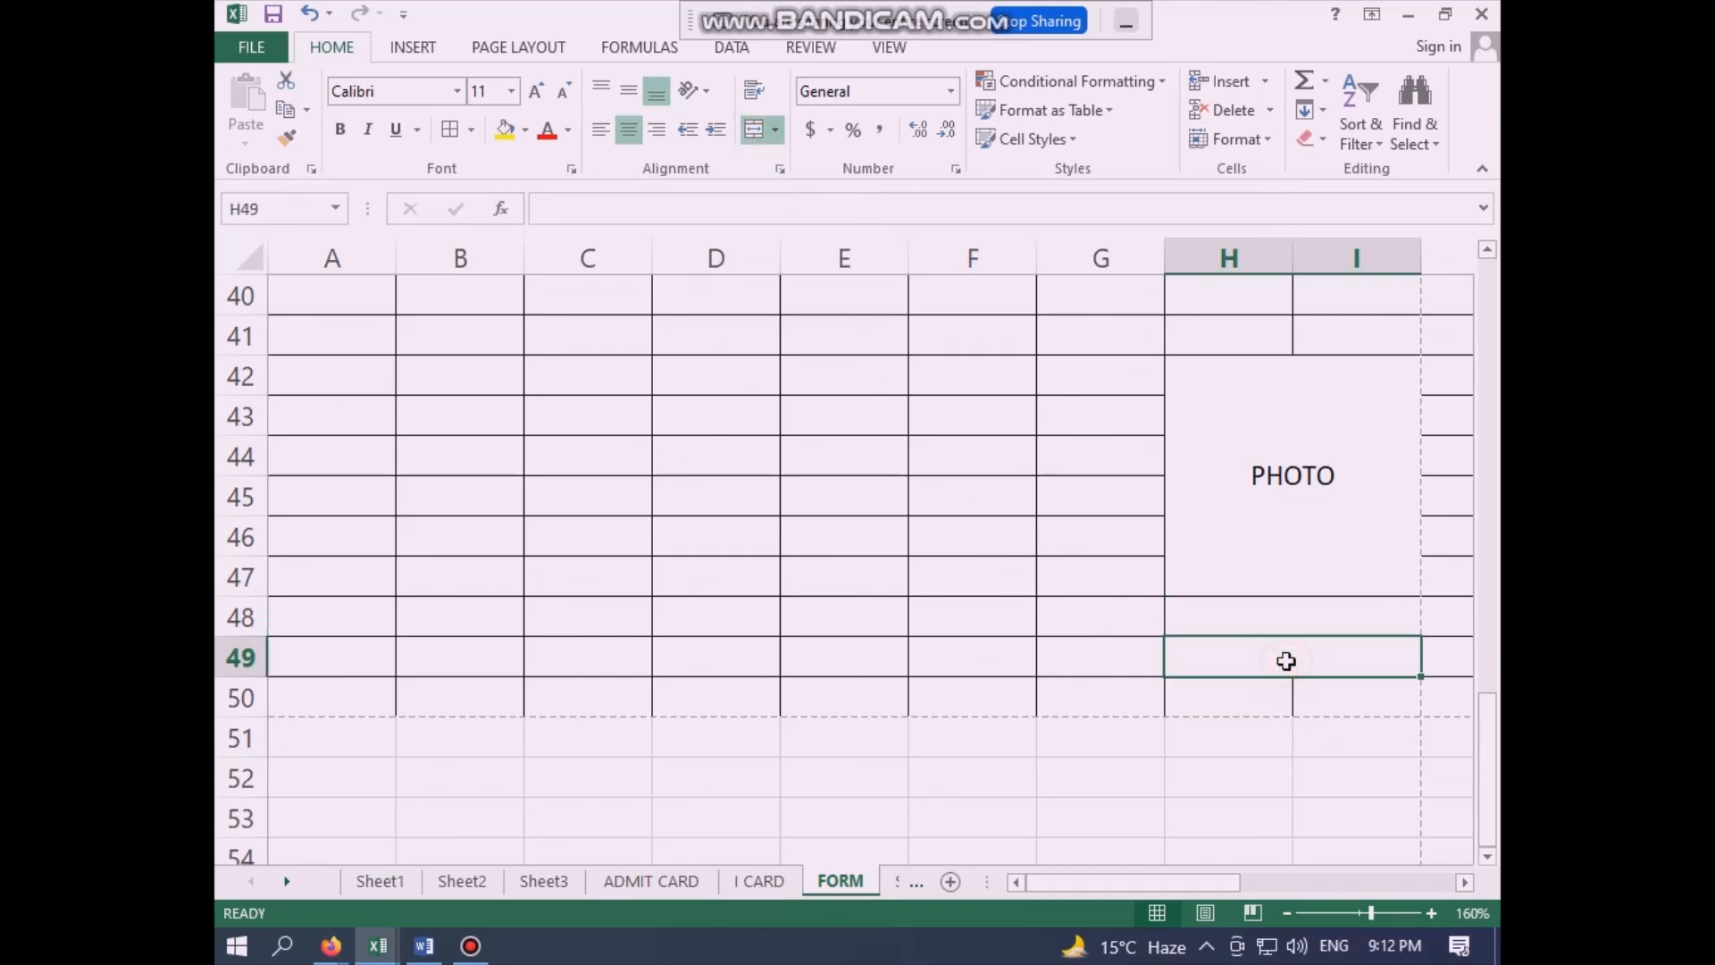
text(SIGN)
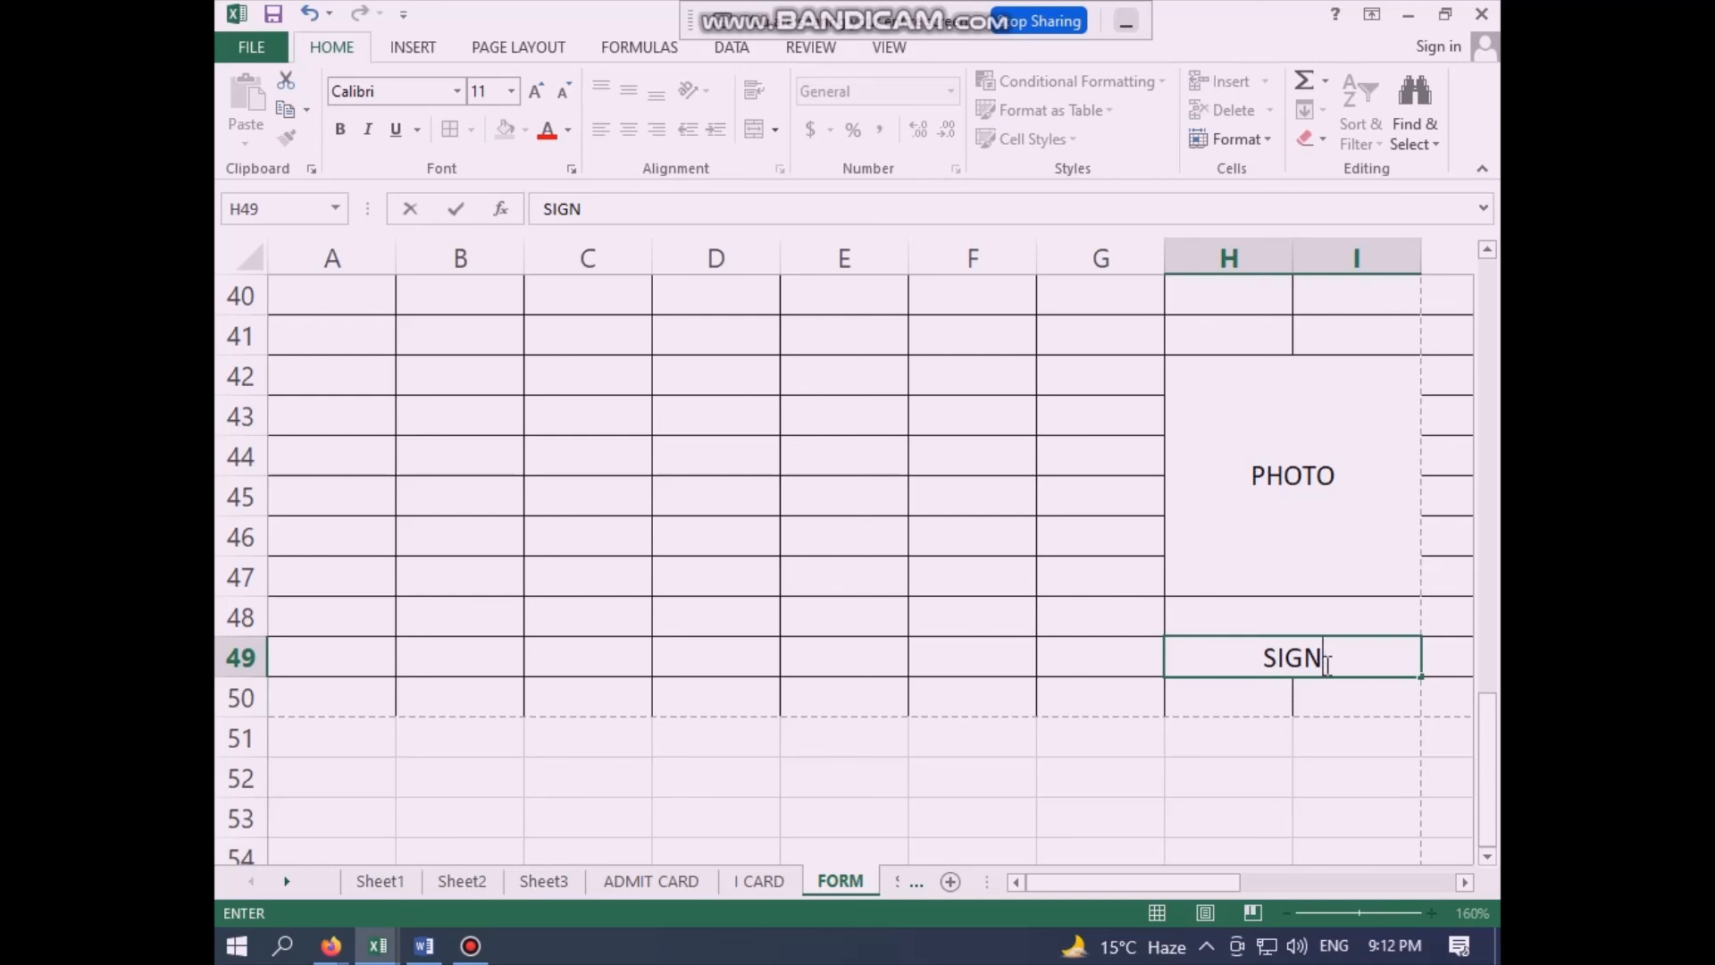
key(BackSpace)
key(BackSpace)
key(BackSpace)
key(BackSpace)
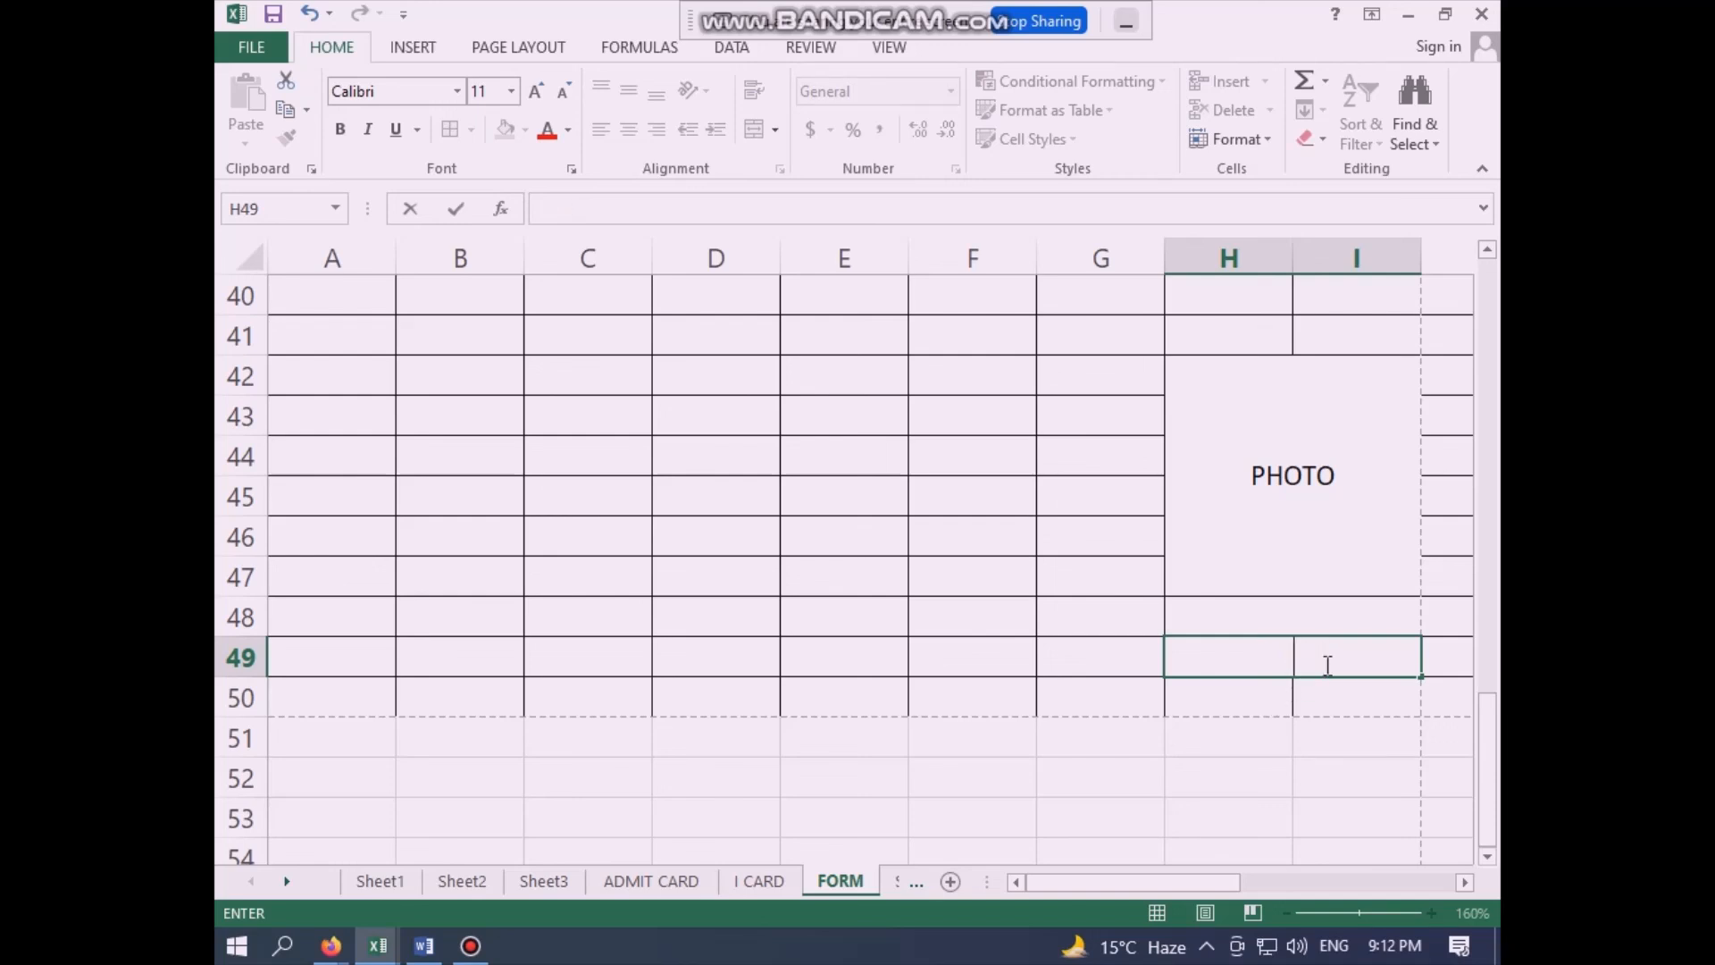
click(1149, 585)
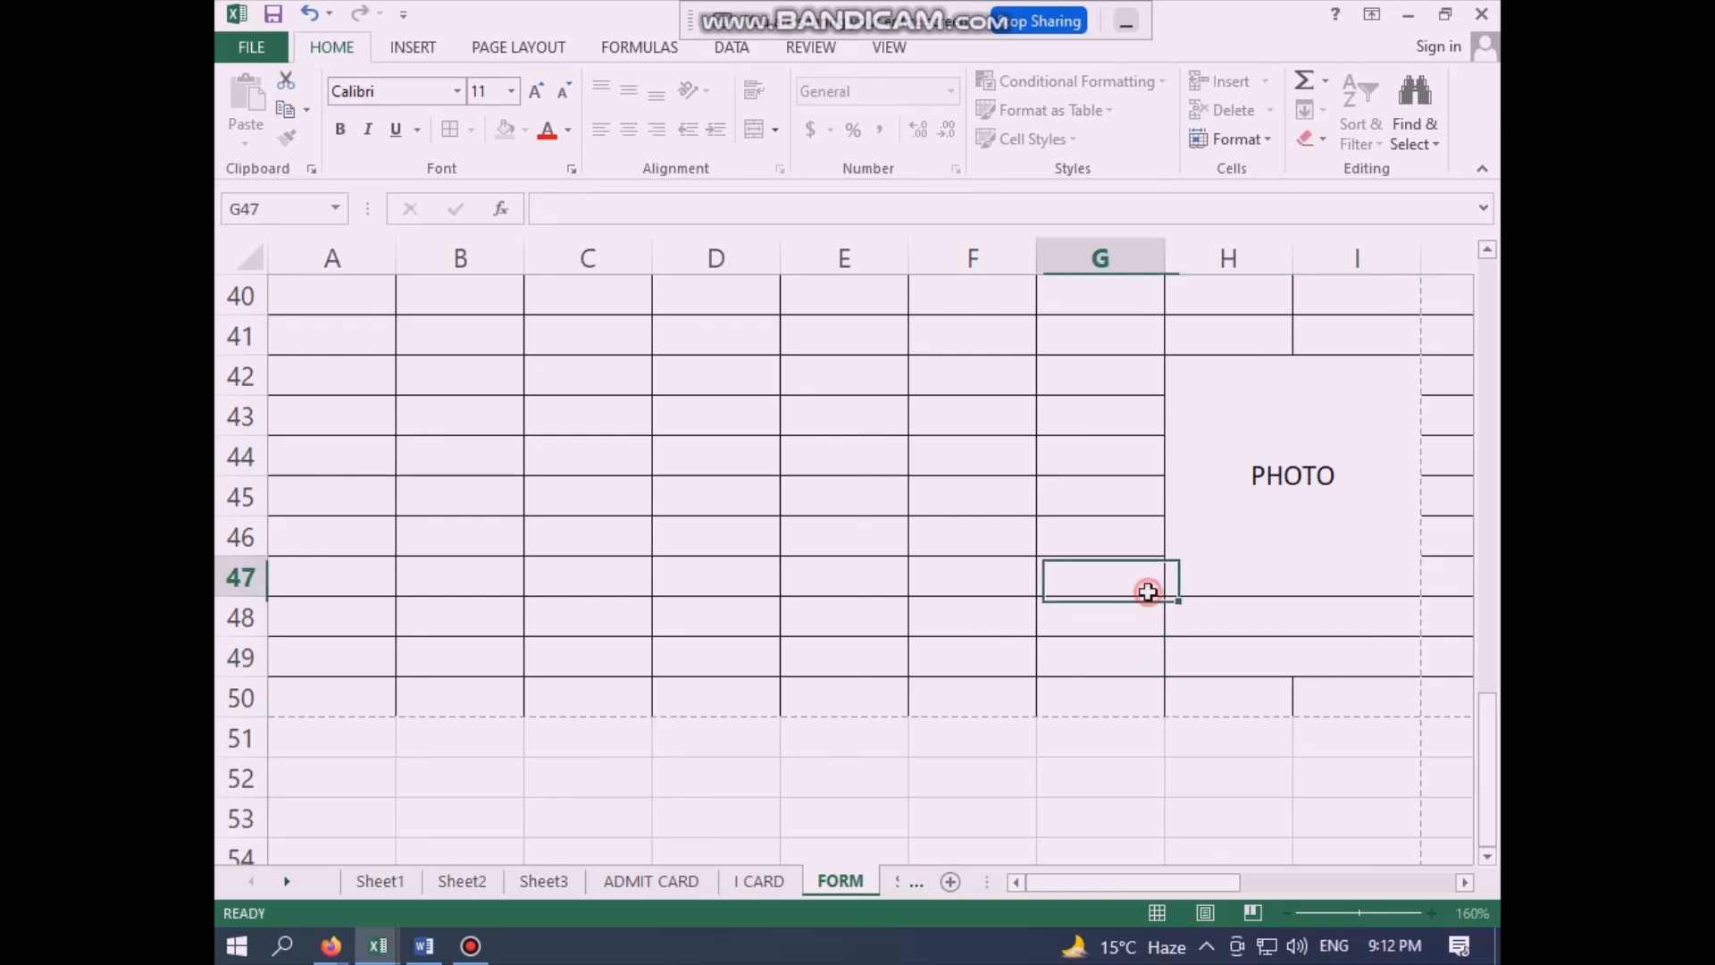
click(1263, 498)
click(1252, 614)
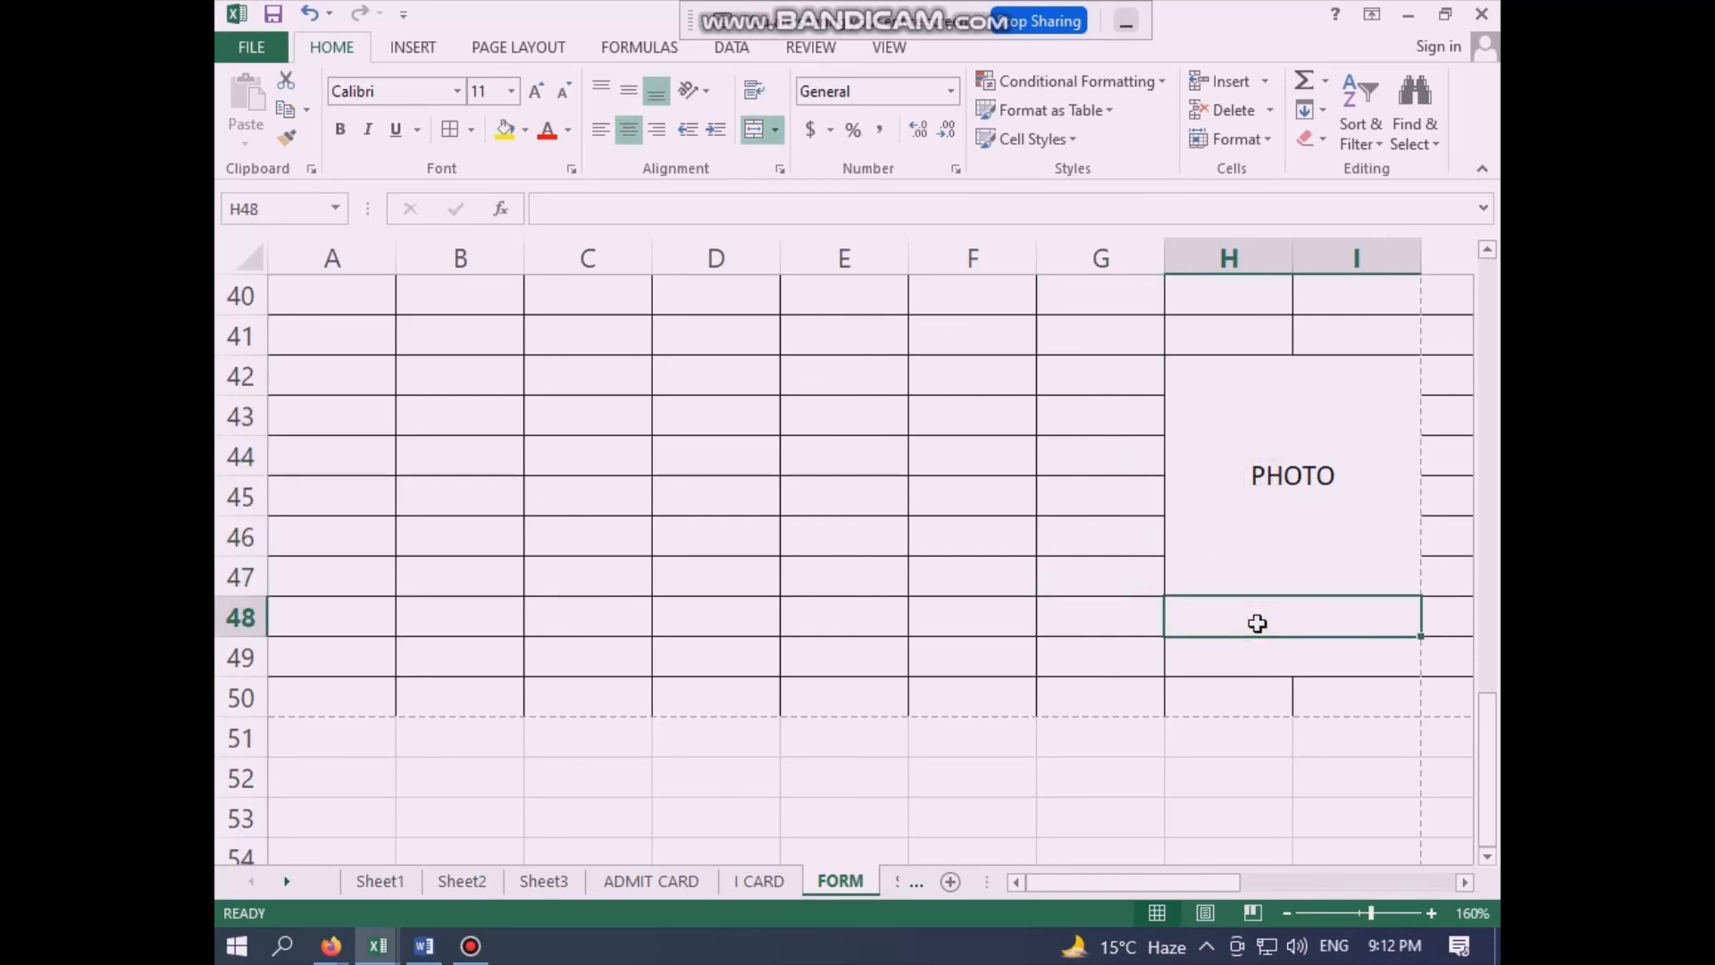
click(968, 511)
- Review the row 6 student record on Sheet2 and the empty columns G and H, and return to the FORM sheet's mobile number field
scroll(829, 507, up, 13)
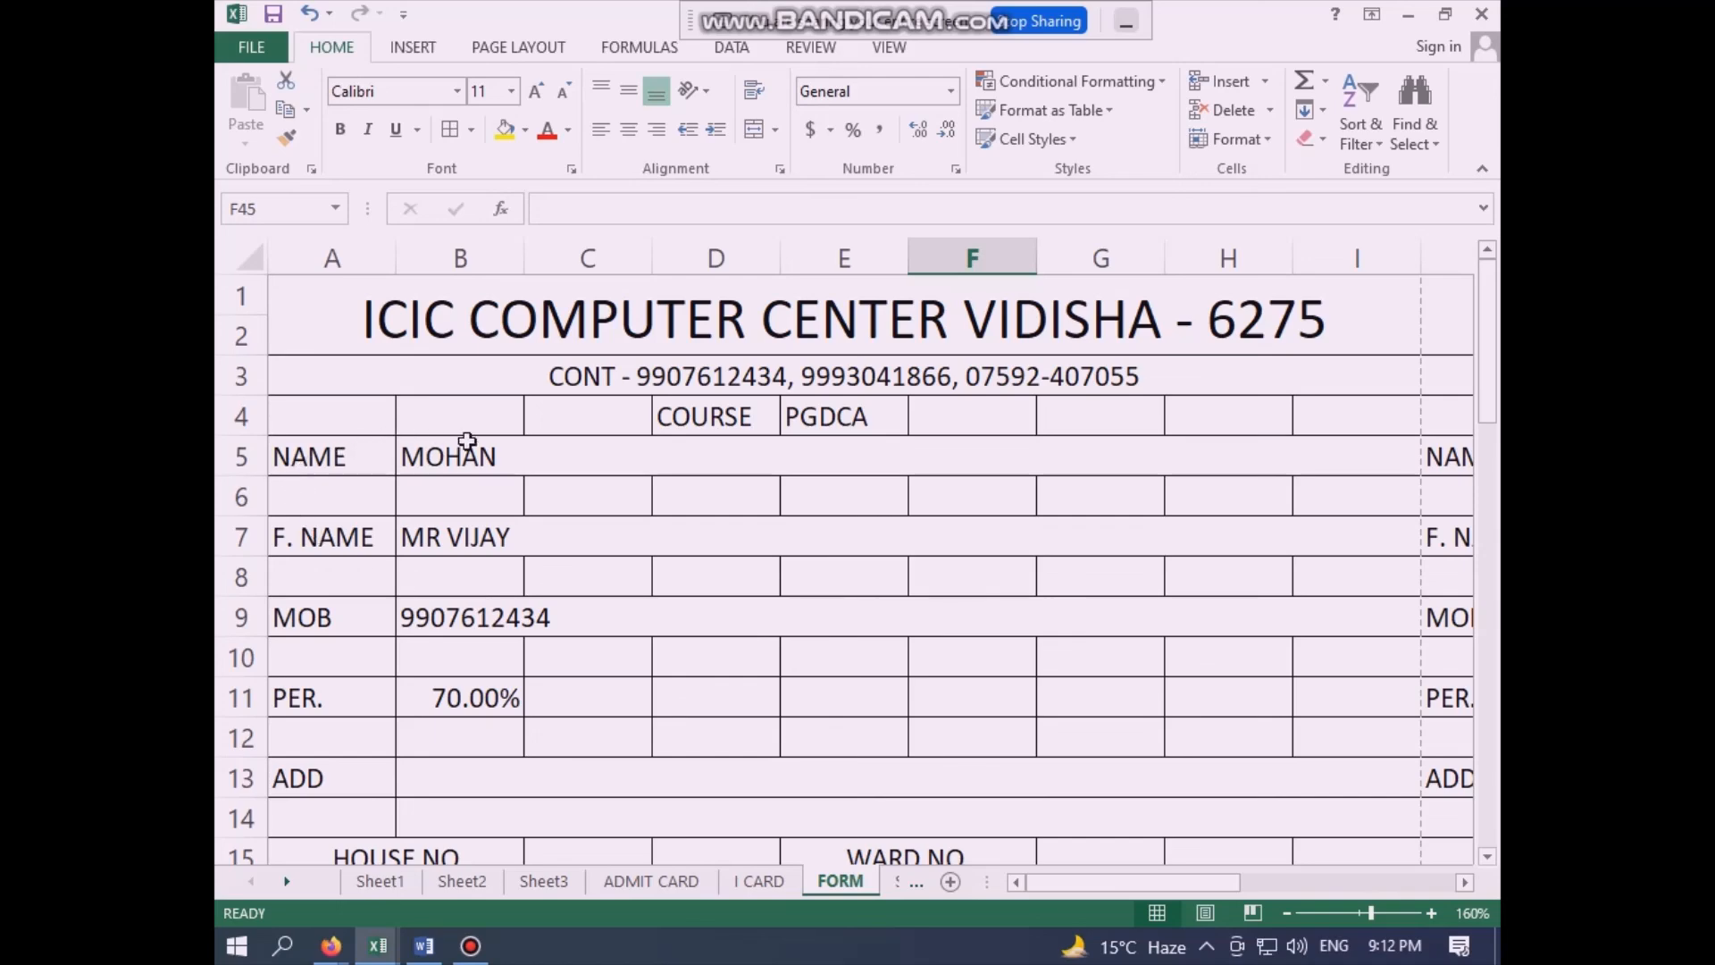
click(452, 887)
click(957, 524)
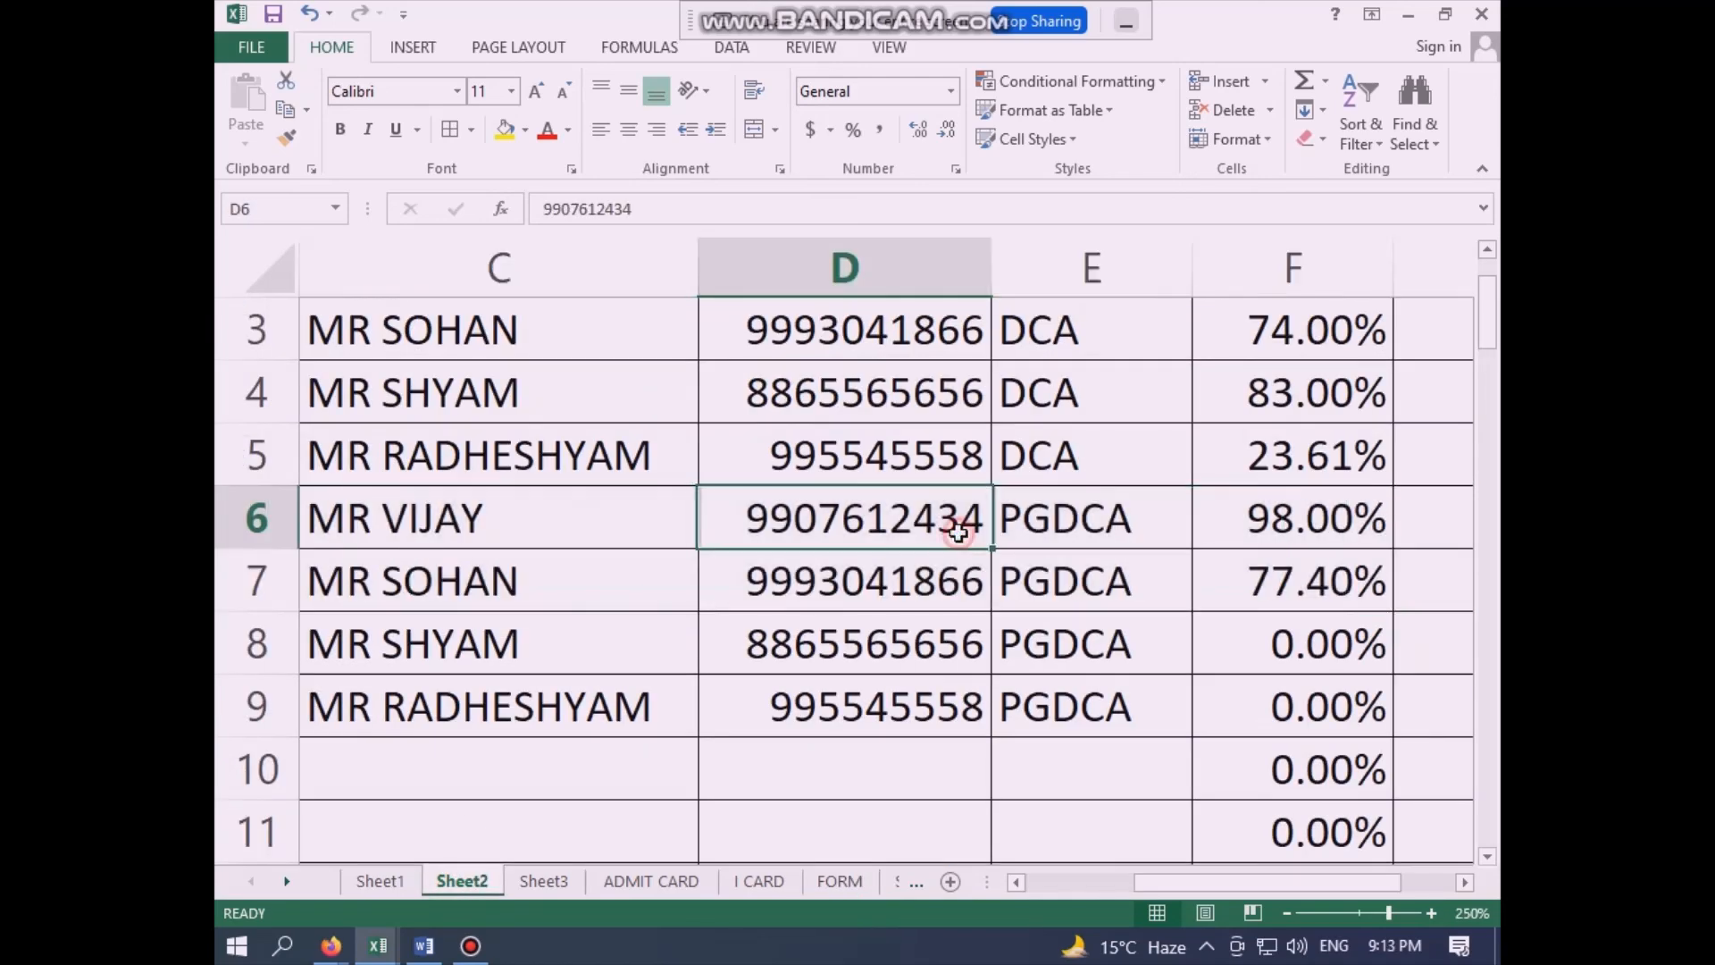
key(Home)
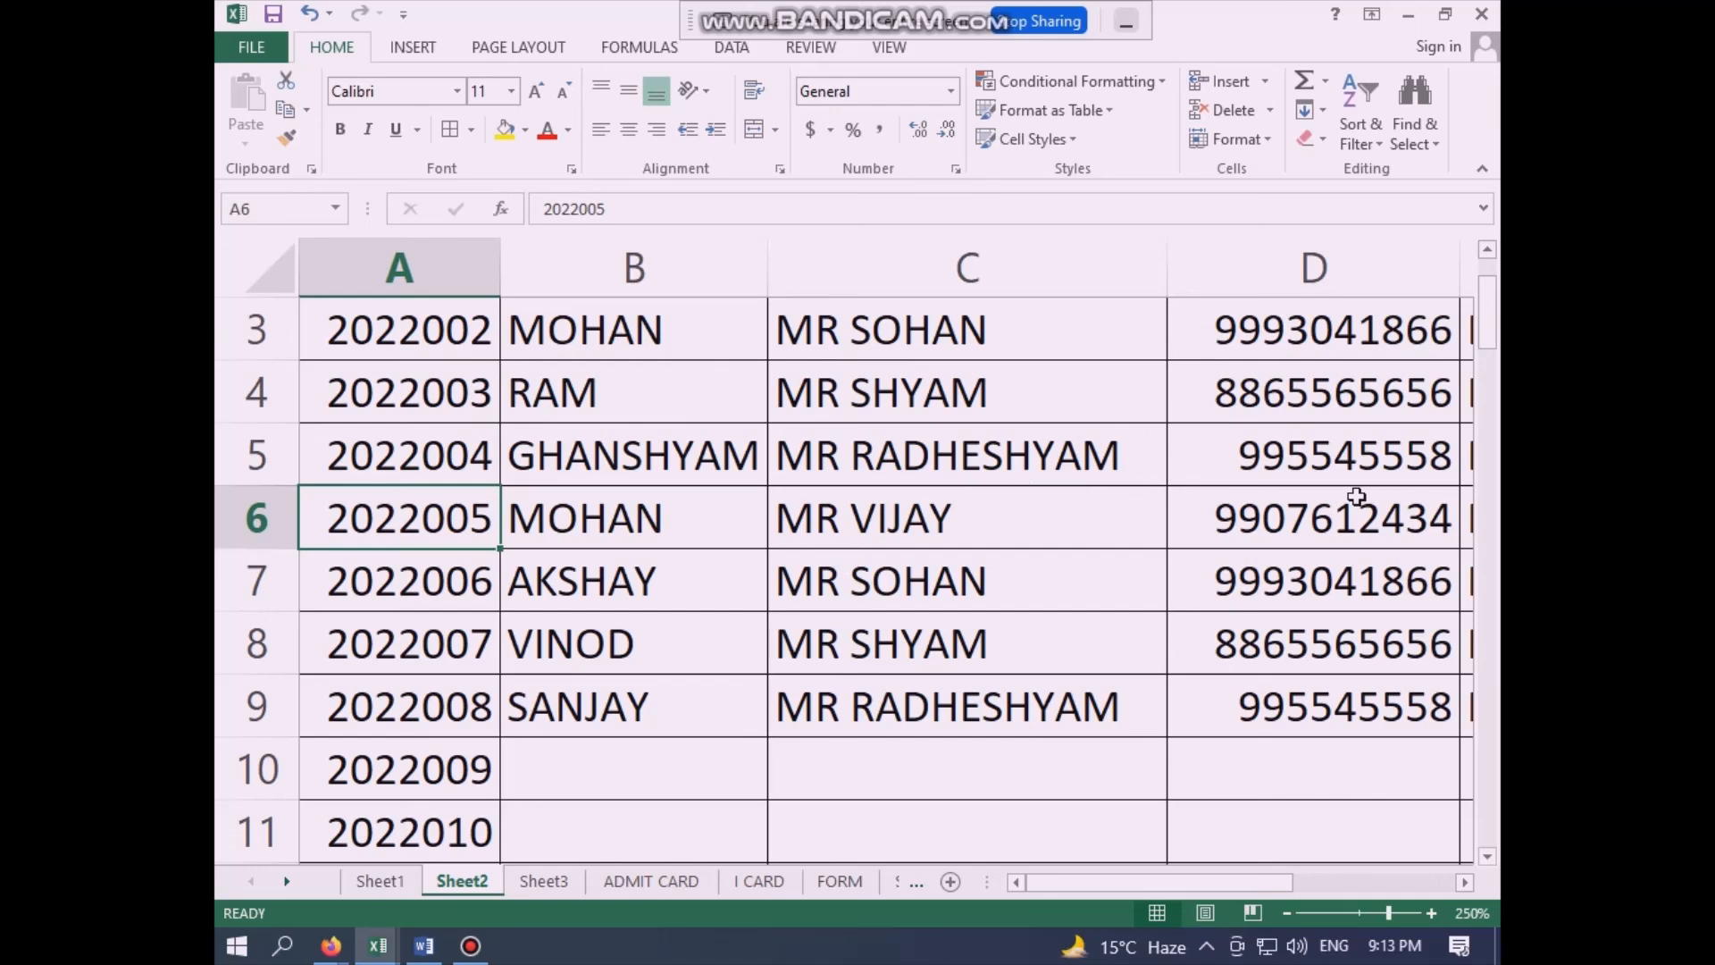
key(Right)
key(Right)
key(Right)
key(Right)
key(Right)
key(Right)
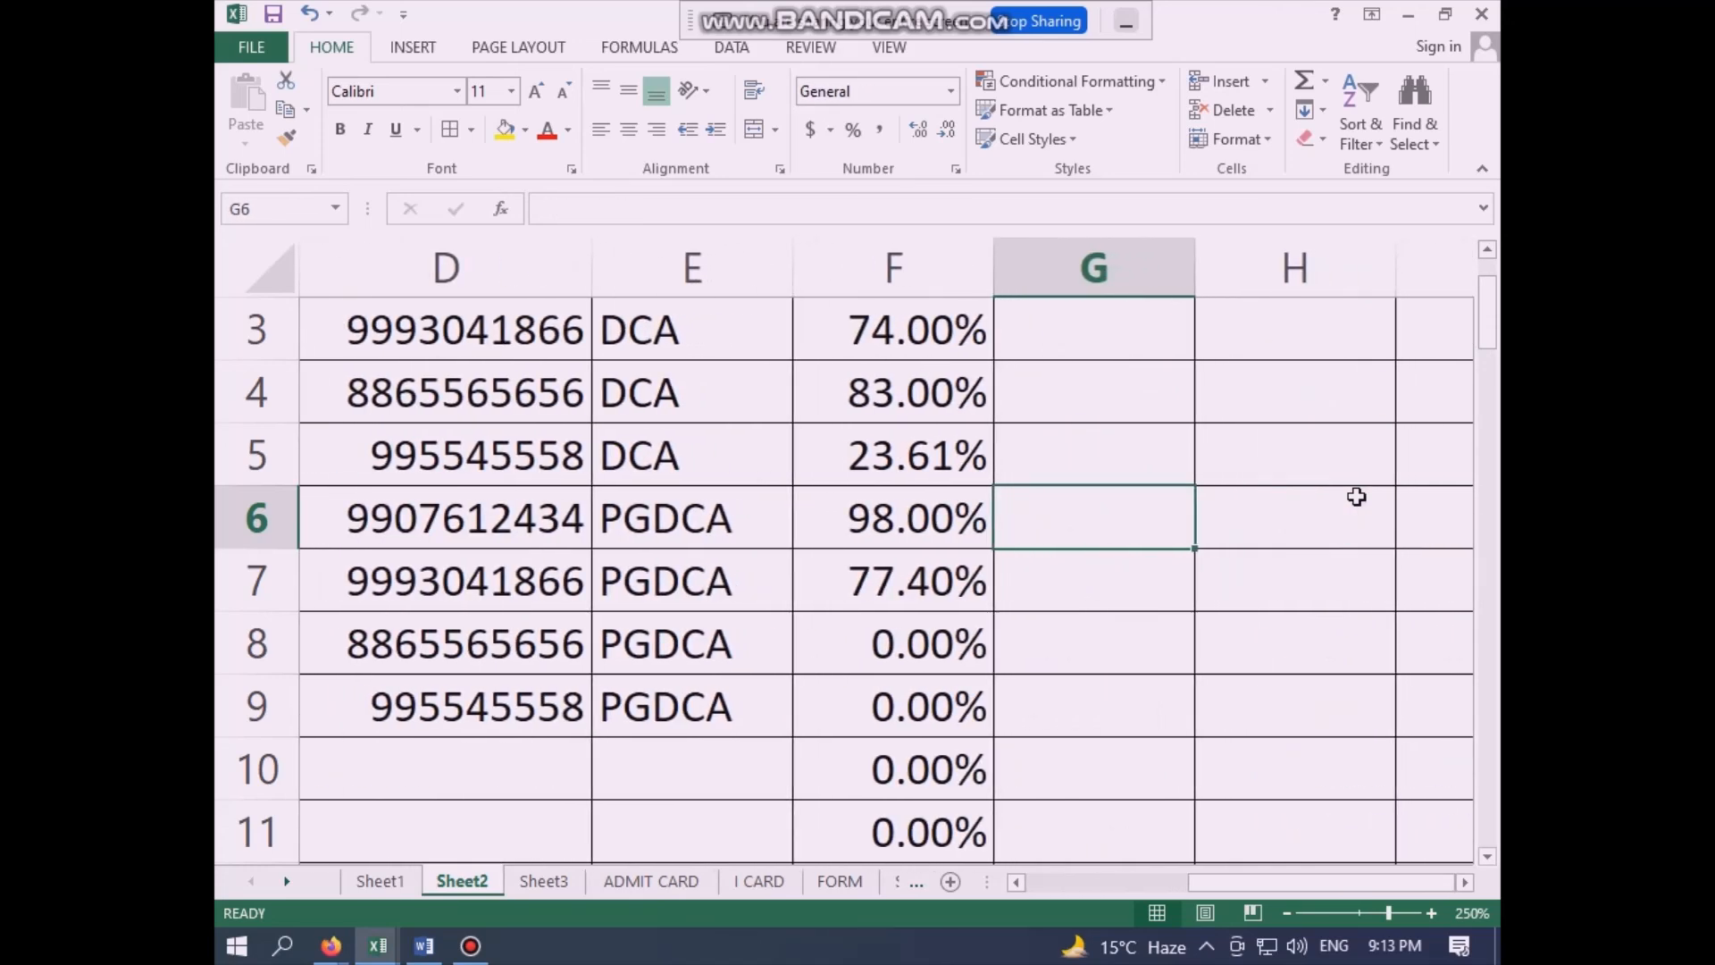
click(1101, 343)
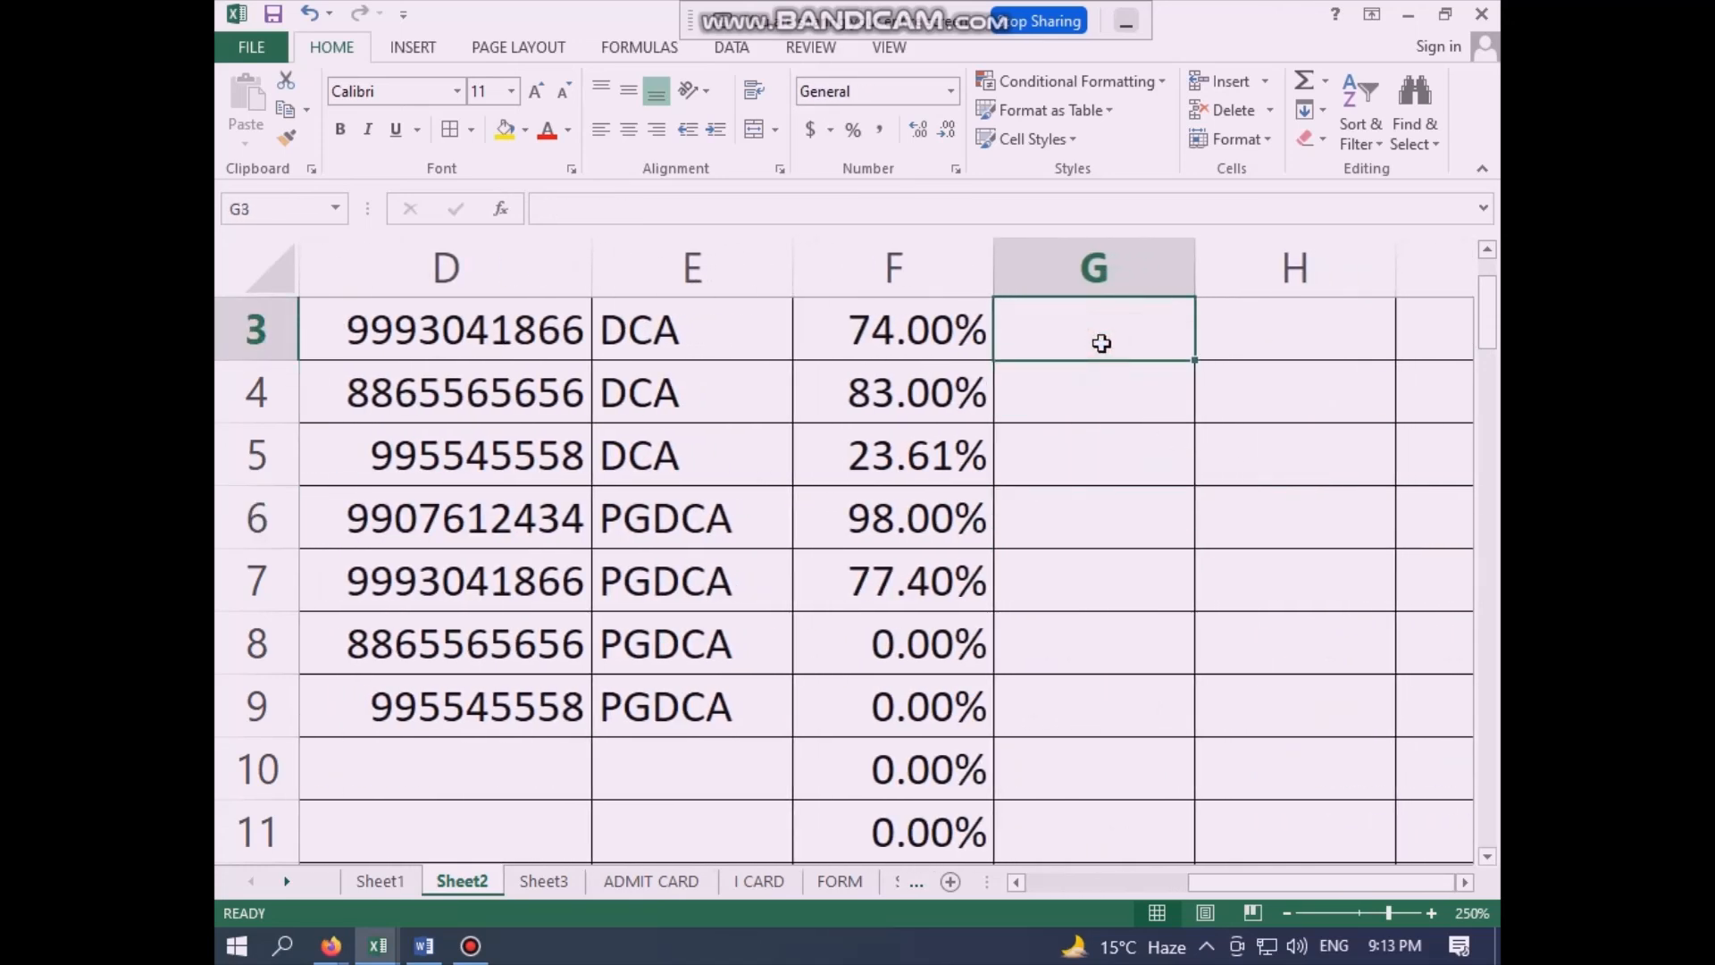
click(1288, 334)
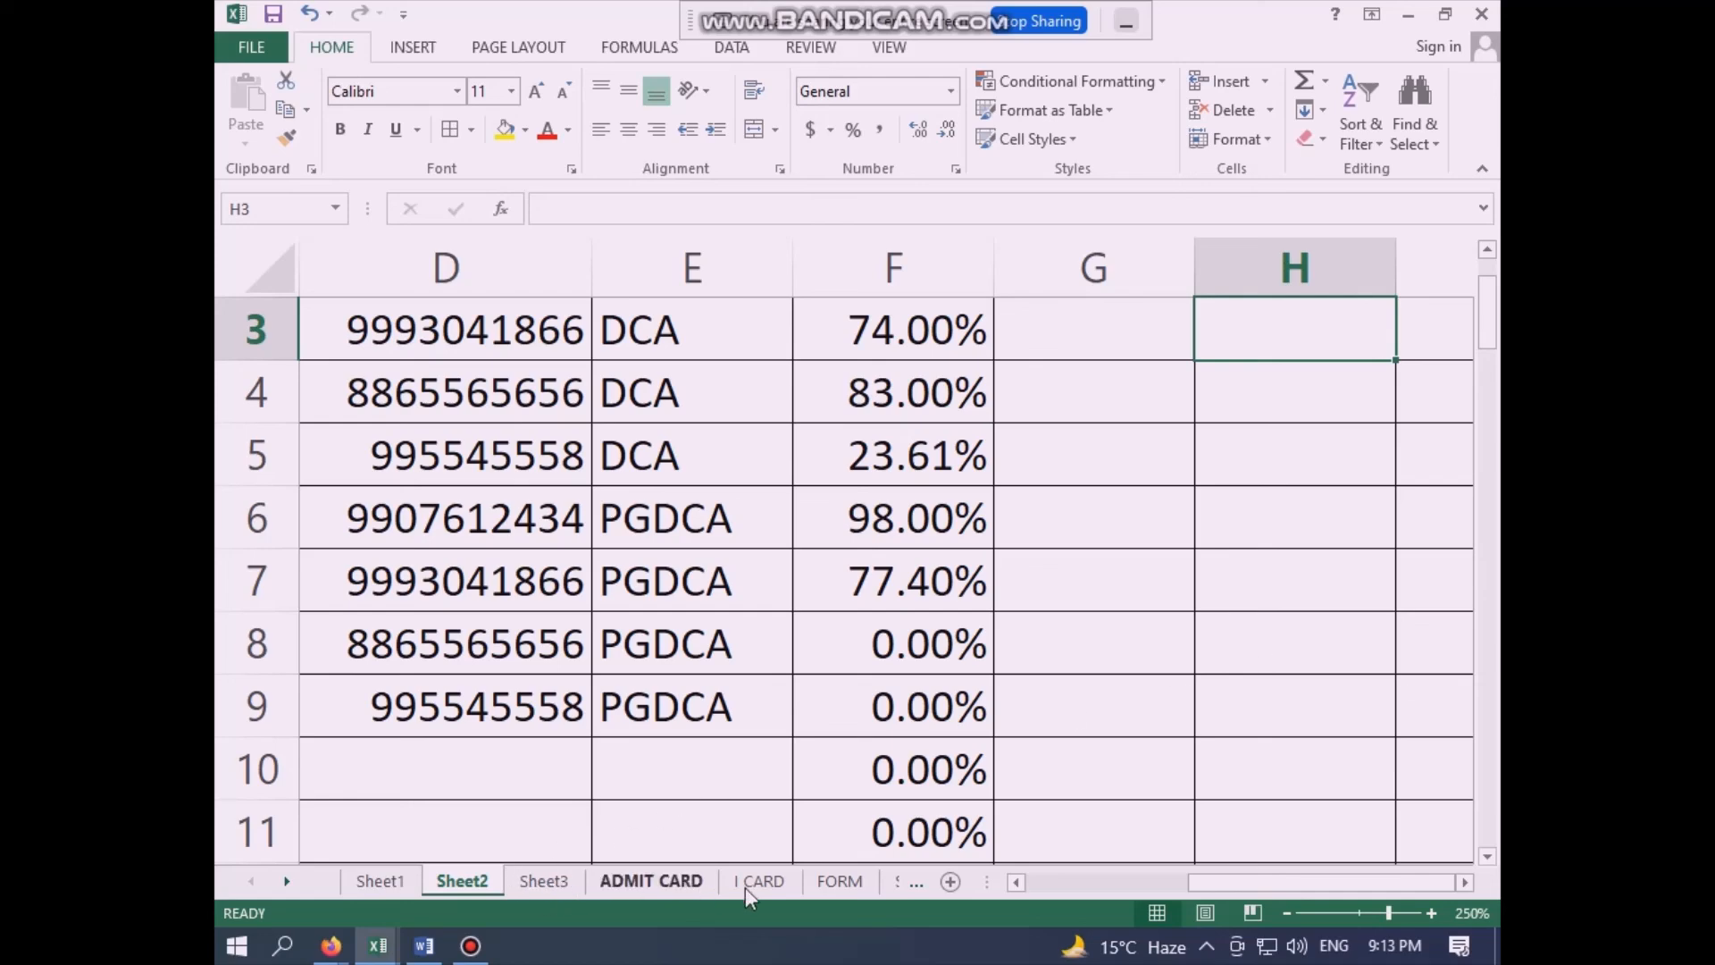
click(837, 880)
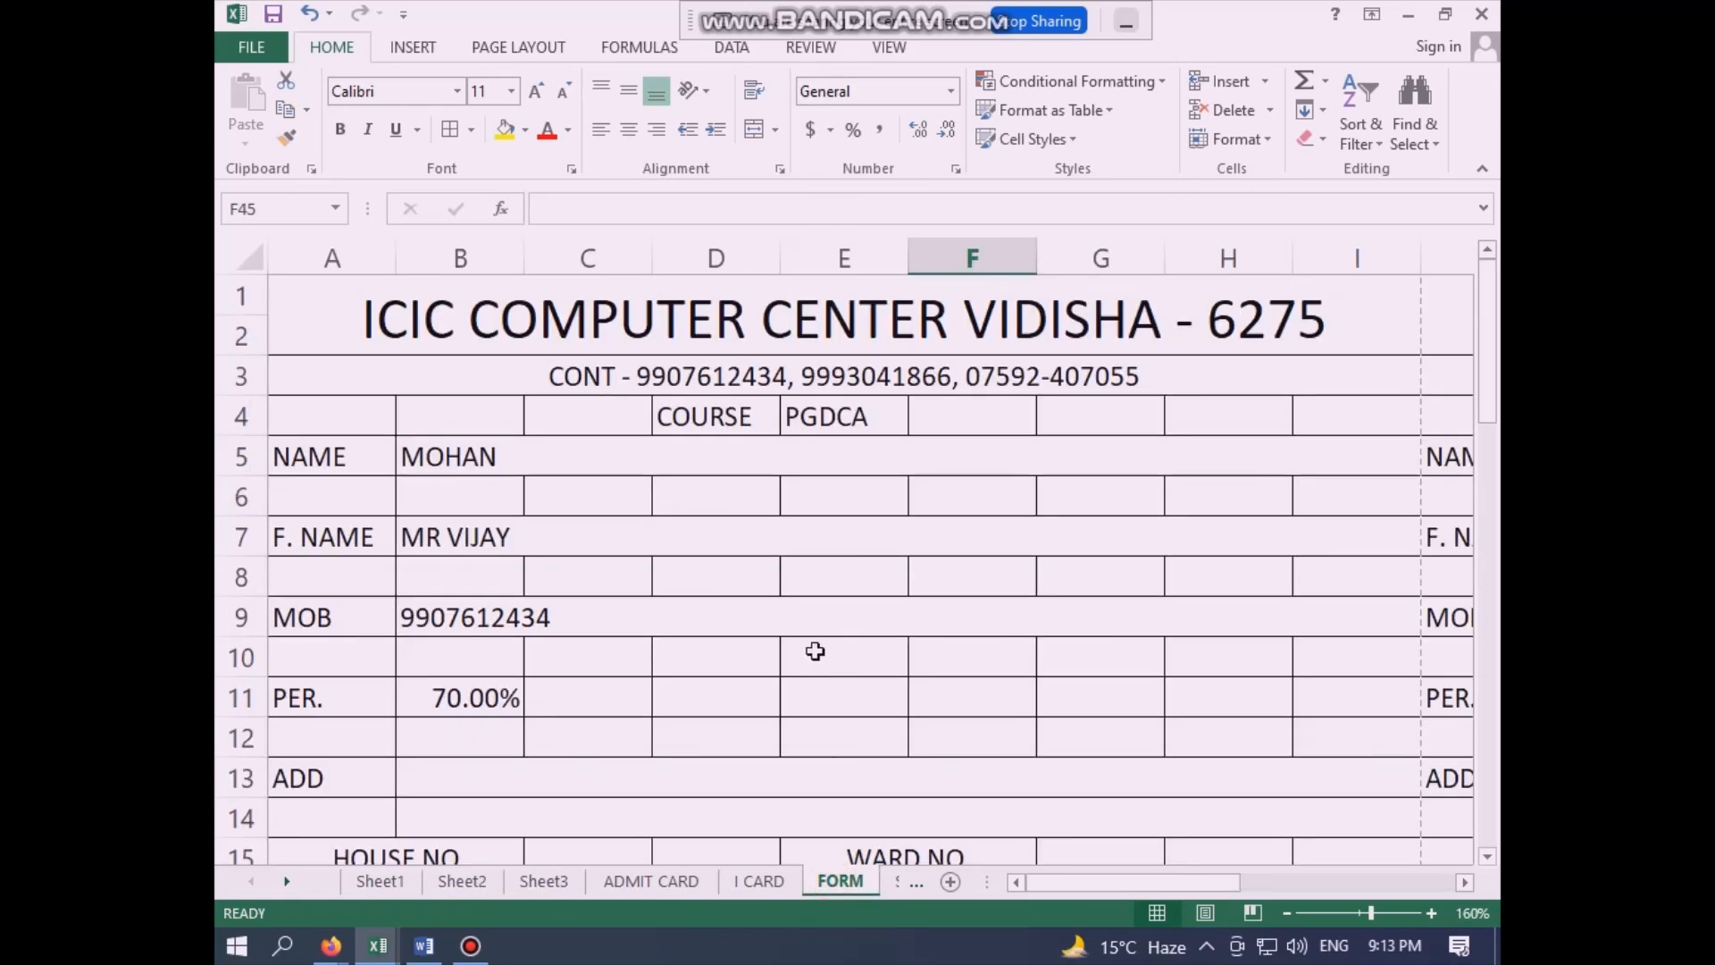
click(812, 611)
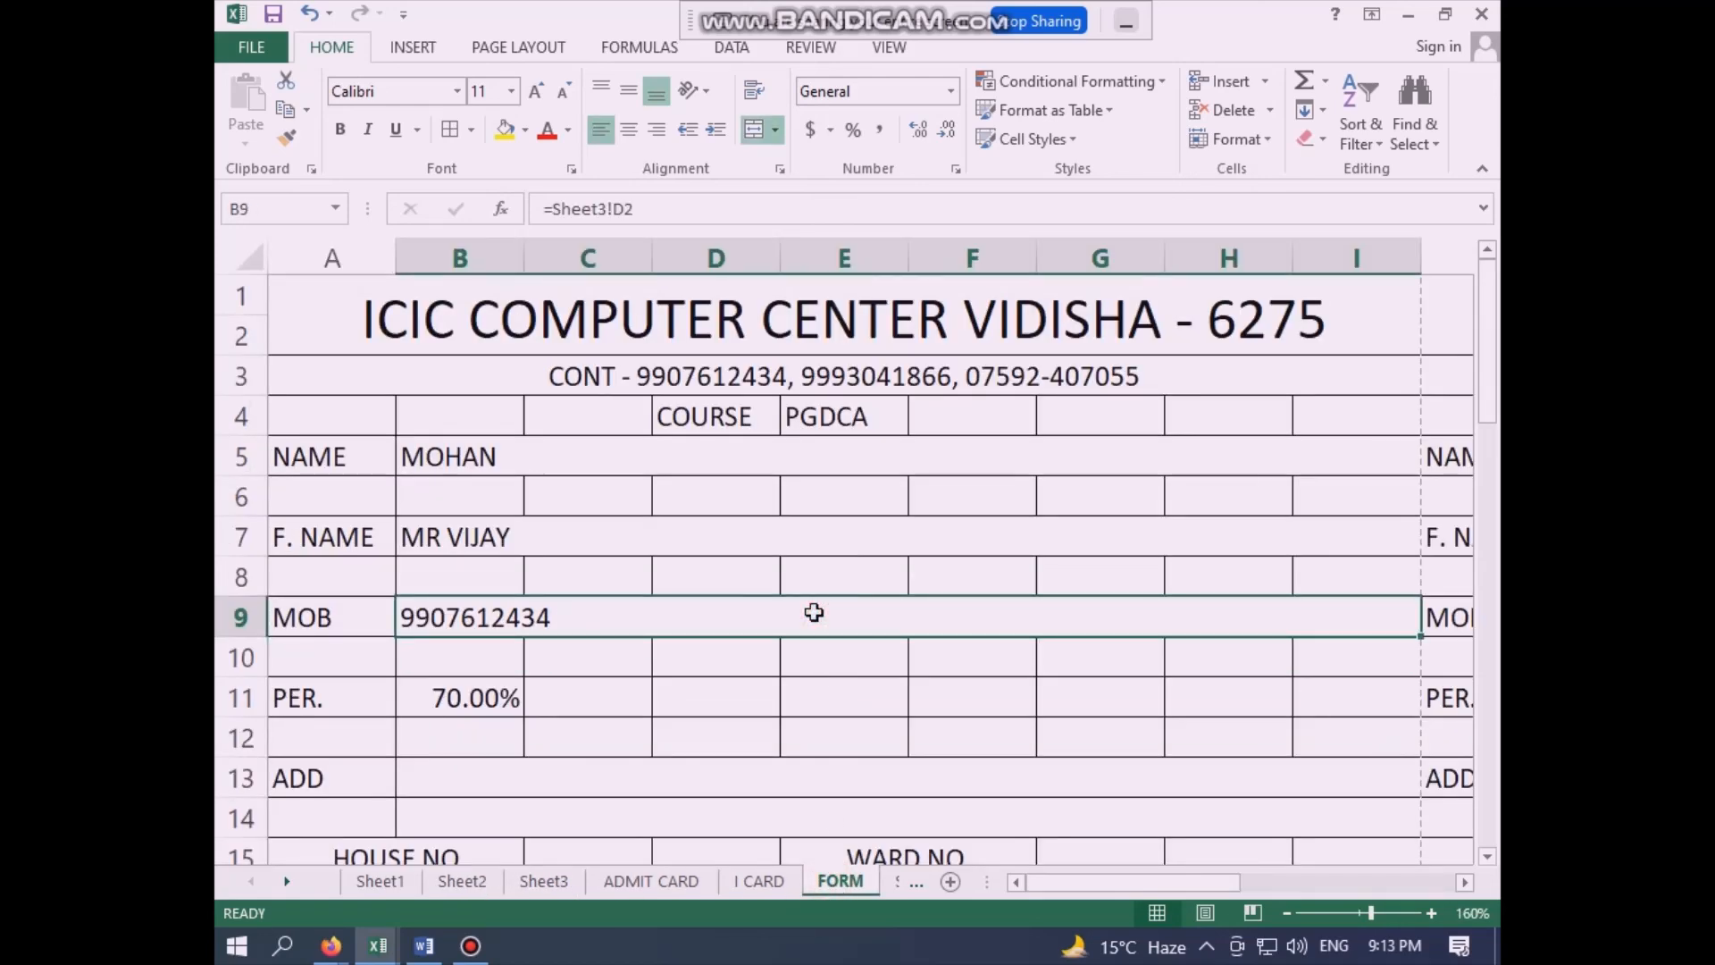
click(471, 946)
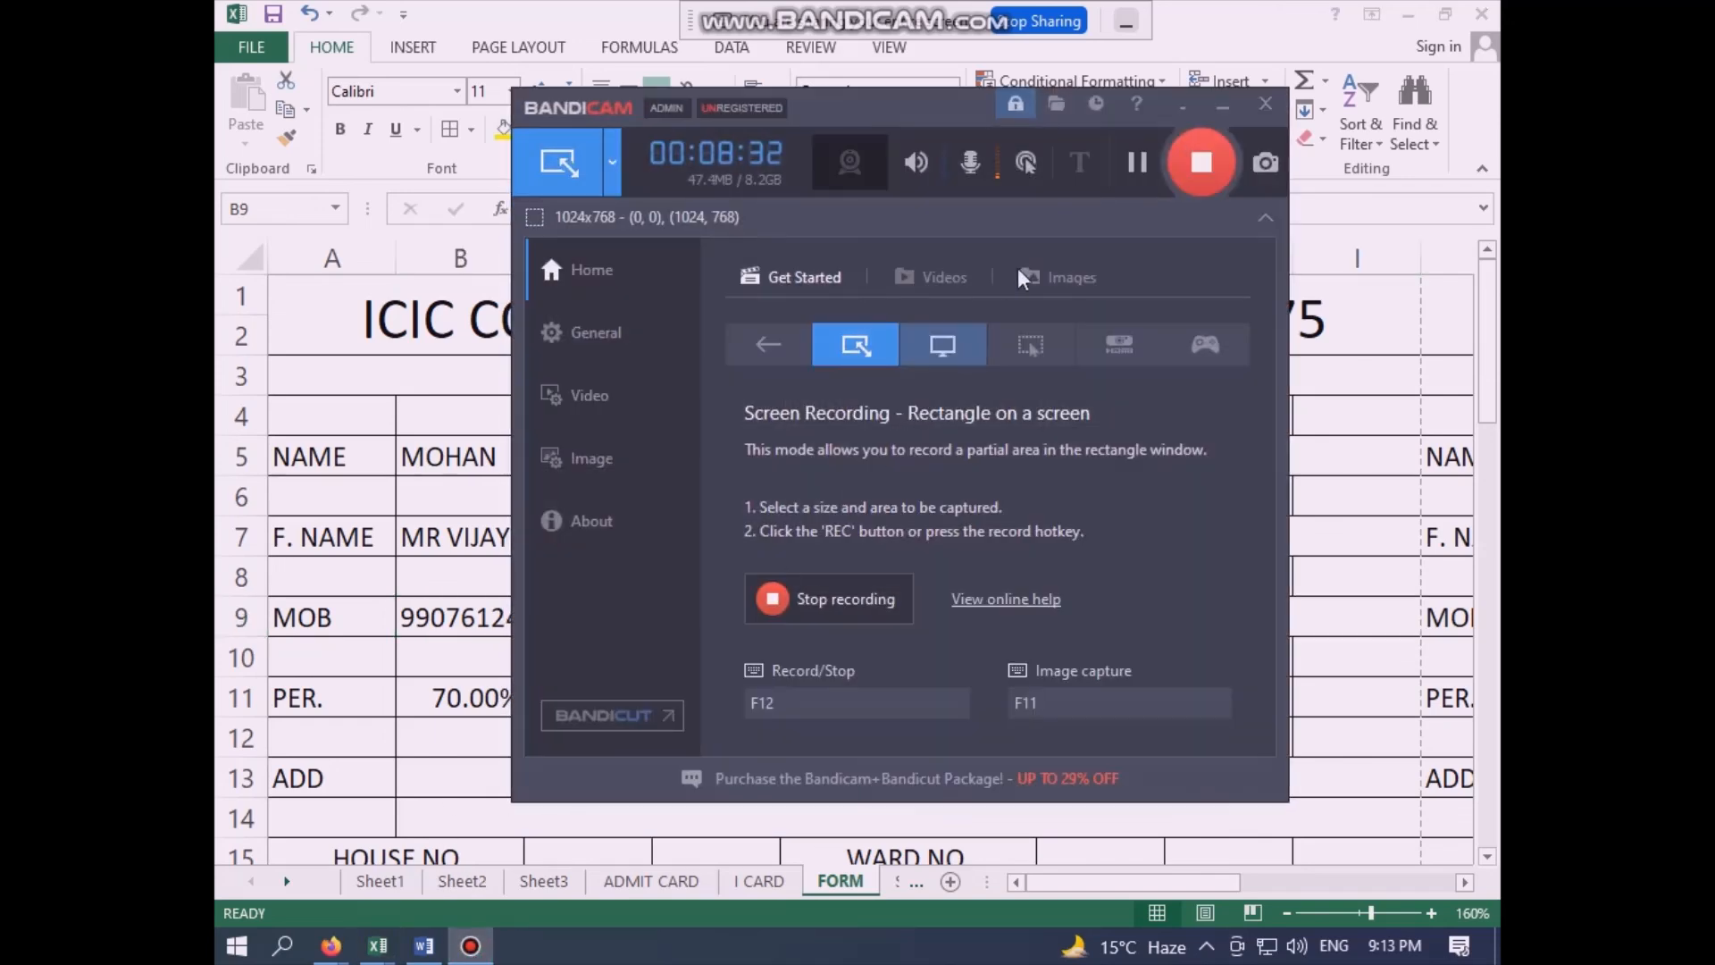
click(1224, 106)
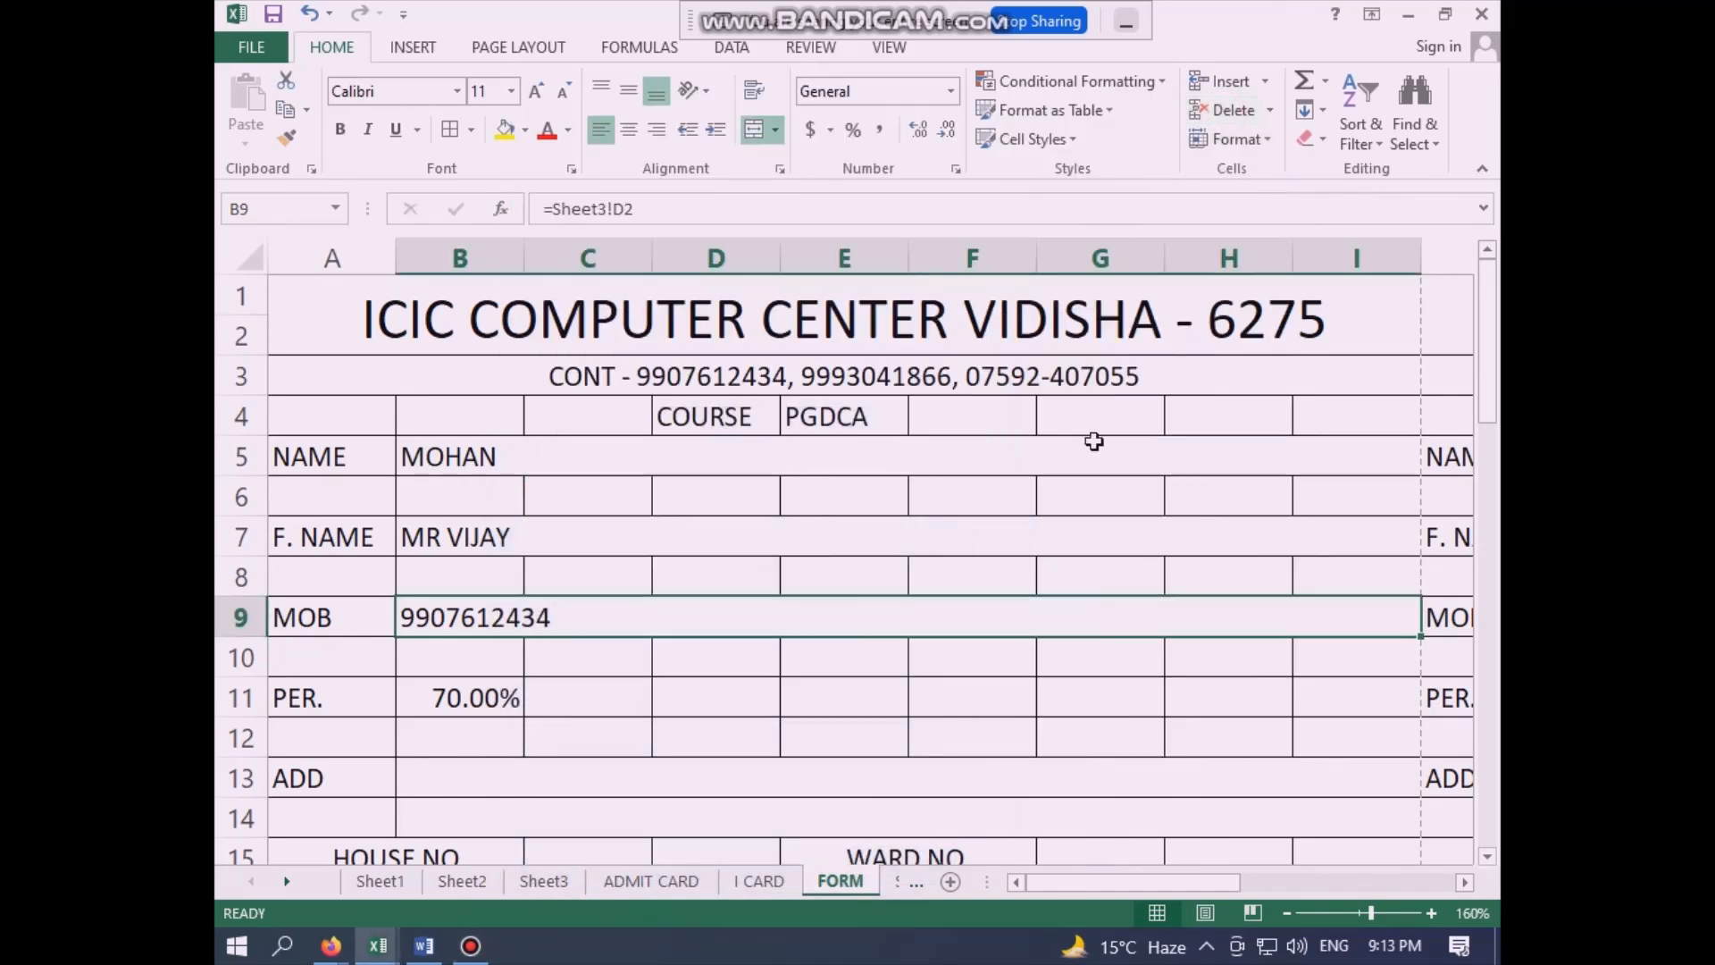